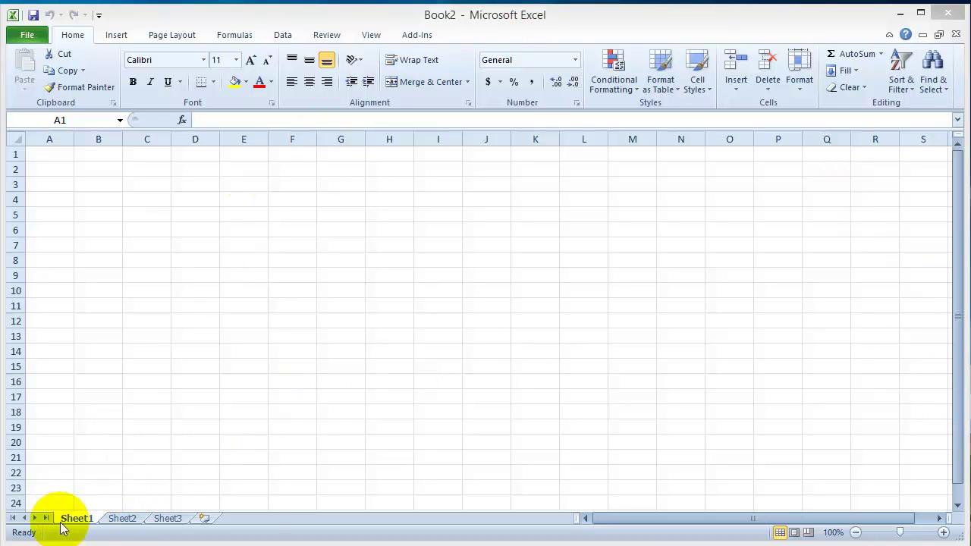
# Look up where Microsoft Excel 2010 is listed among the computer's installed Microsoft Office programs.
pyautogui.press('super')
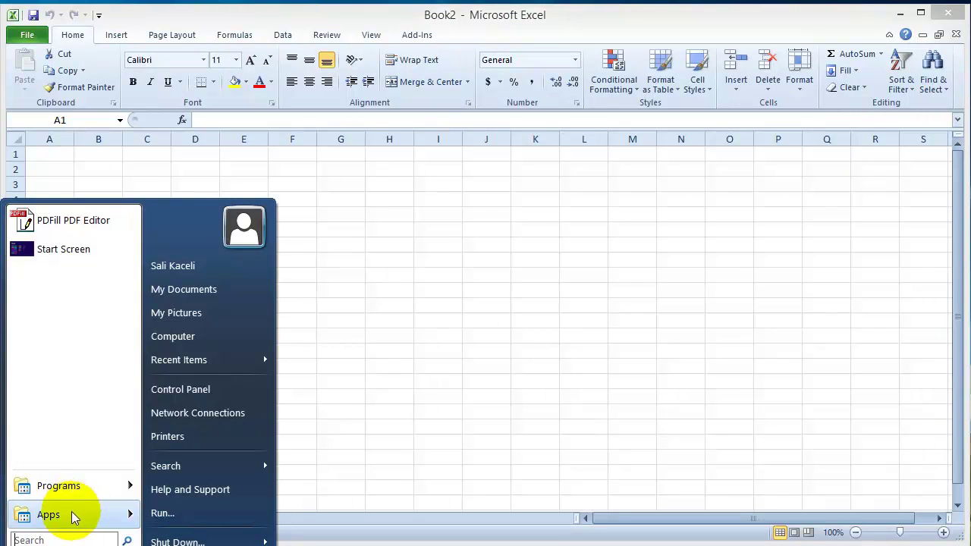
pyautogui.click(84, 485)
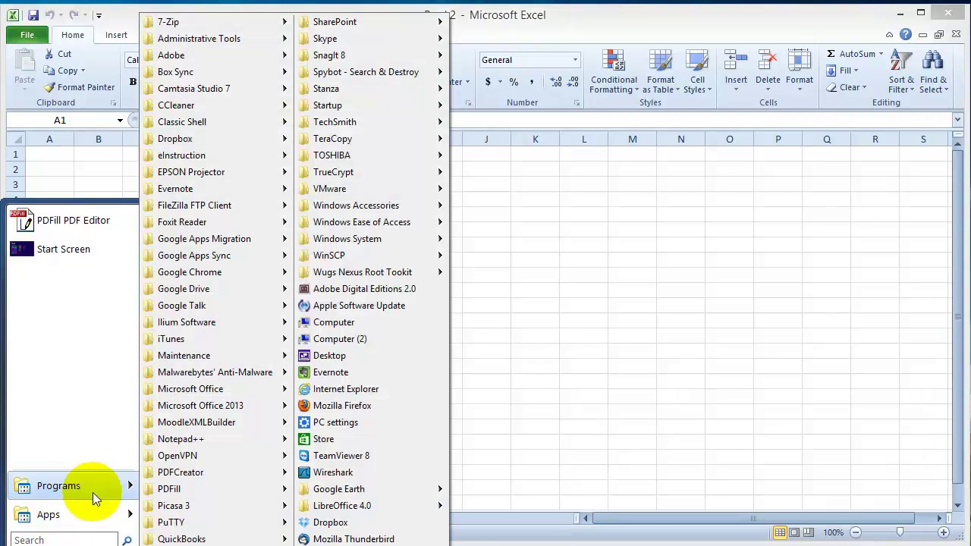
pyautogui.moveTo(206, 391)
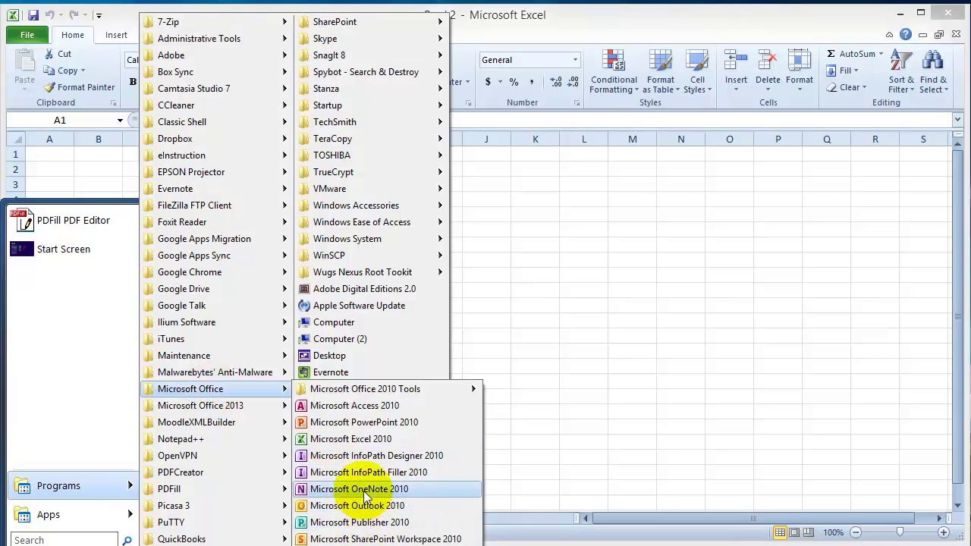
pyautogui.click(592, 291)
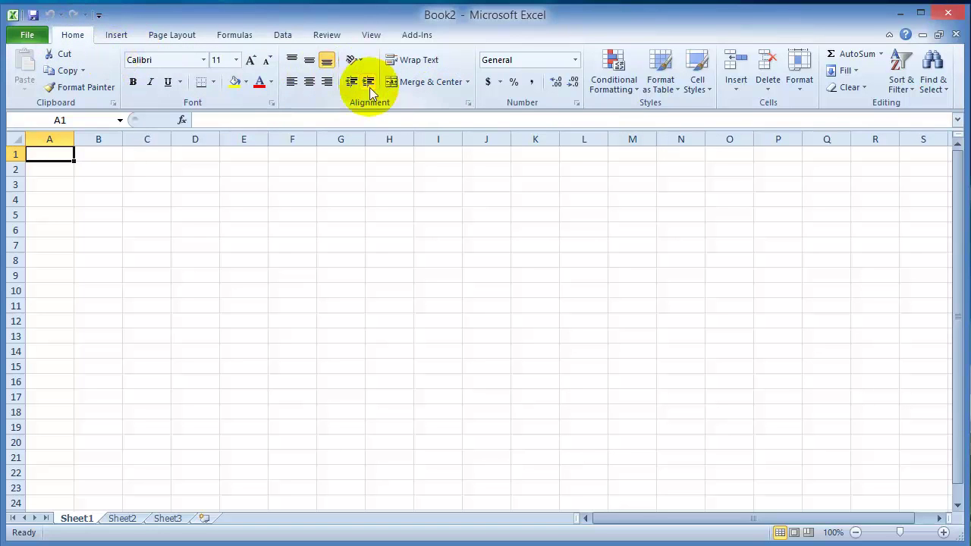
pyautogui.click(118, 36)
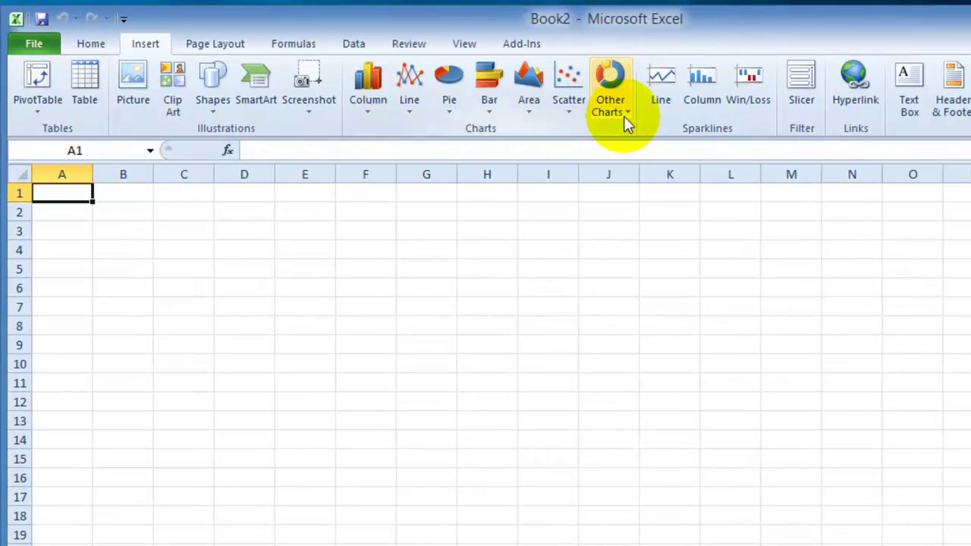
pyautogui.click(209, 47)
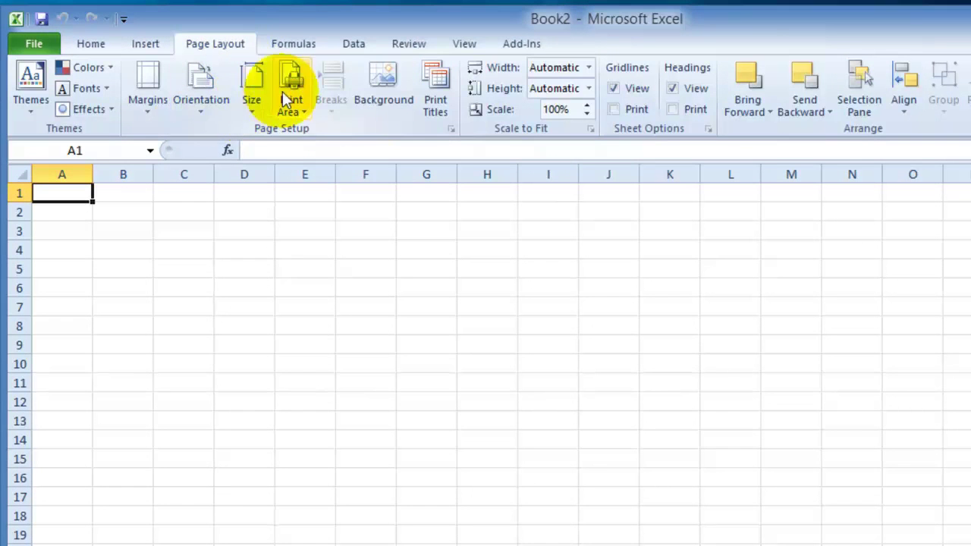
pyautogui.click(295, 46)
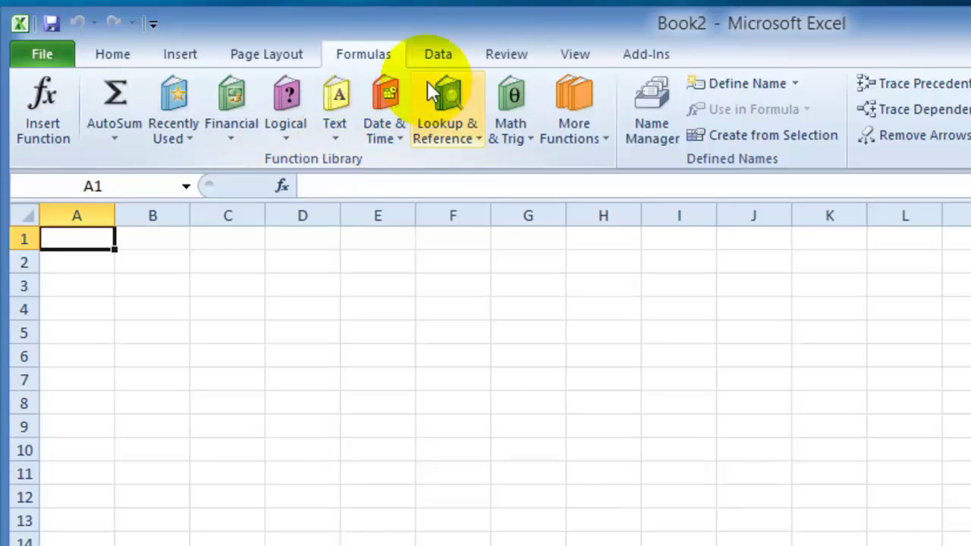
pyautogui.click(441, 57)
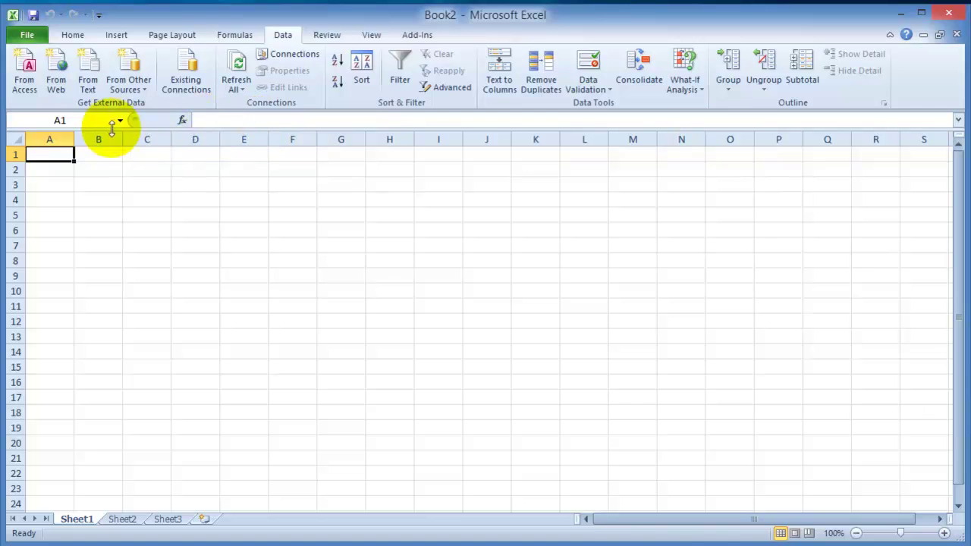
pyautogui.click(219, 121)
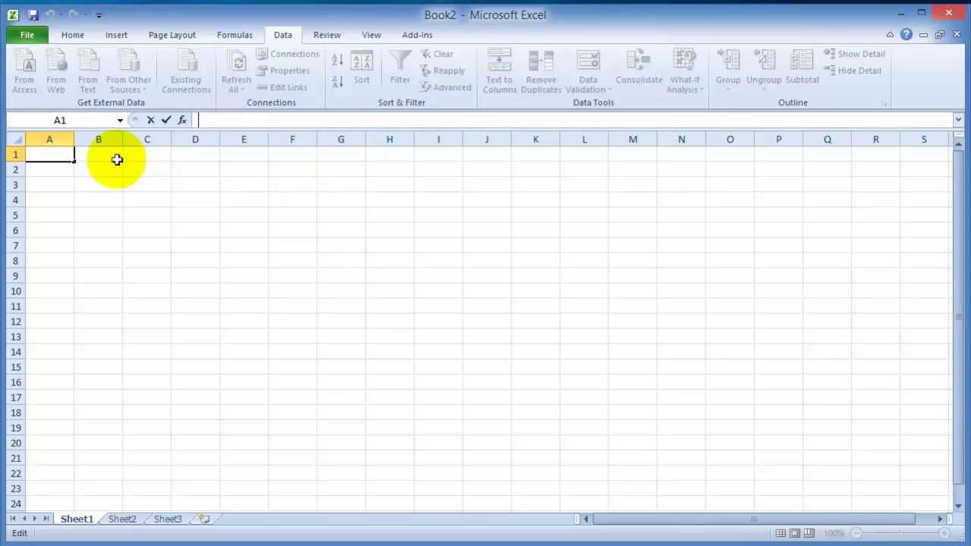
pyautogui.click(58, 169)
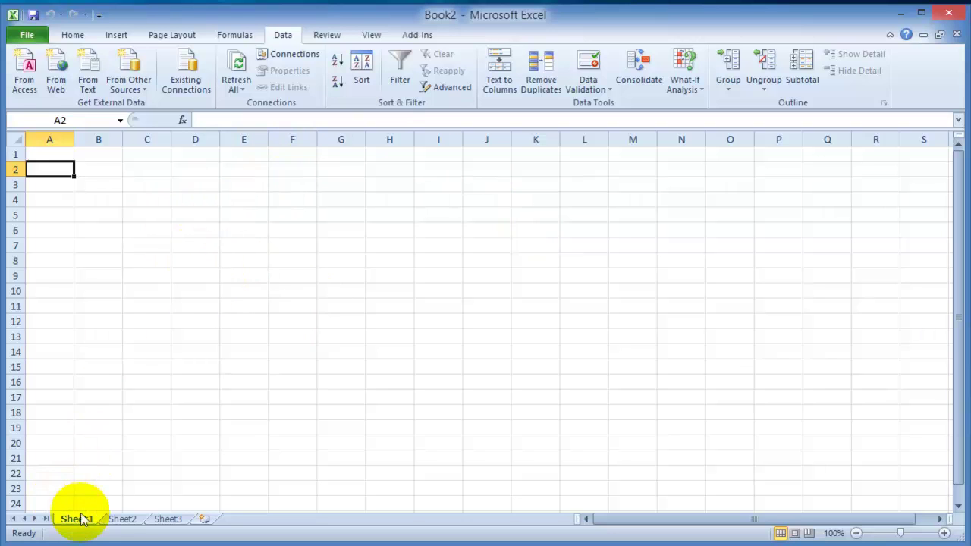
# Look through the Sheet1, Sheet2 and Sheet3 worksheets of the workbook.
pyautogui.click(124, 521)
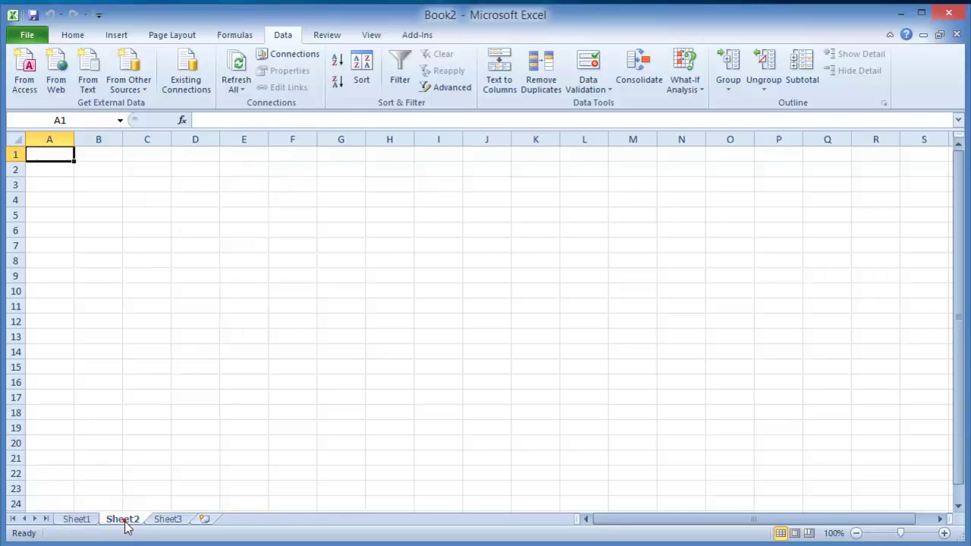
pyautogui.click(76, 520)
pyautogui.click(166, 520)
pyautogui.click(123, 520)
pyautogui.click(77, 520)
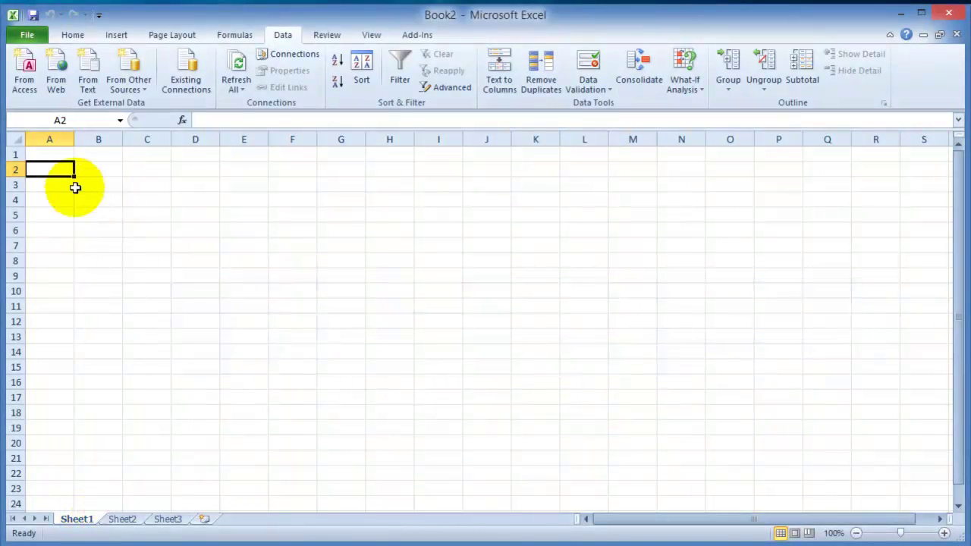
pyautogui.click(127, 519)
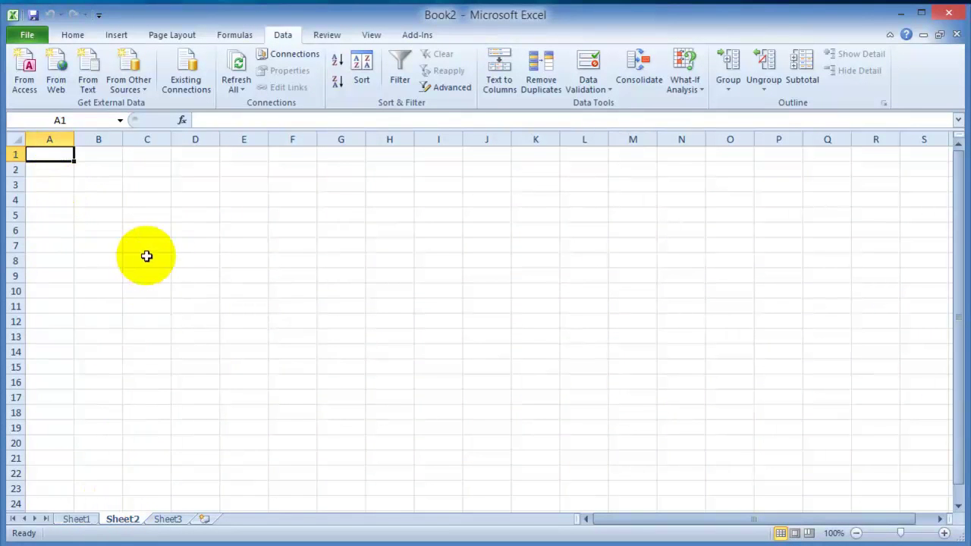
# Insert a new blank worksheet after Sheet3.
pyautogui.click(176, 520)
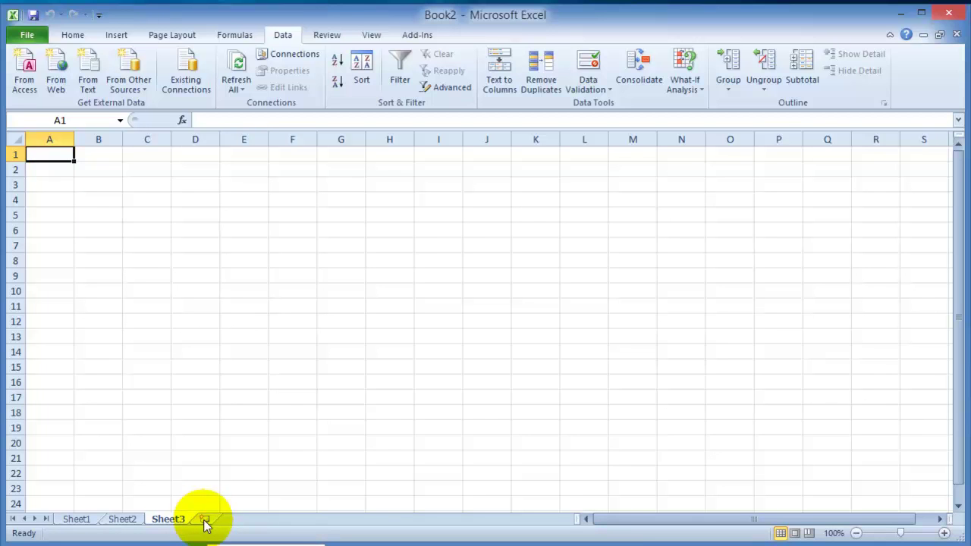
pyautogui.click(205, 522)
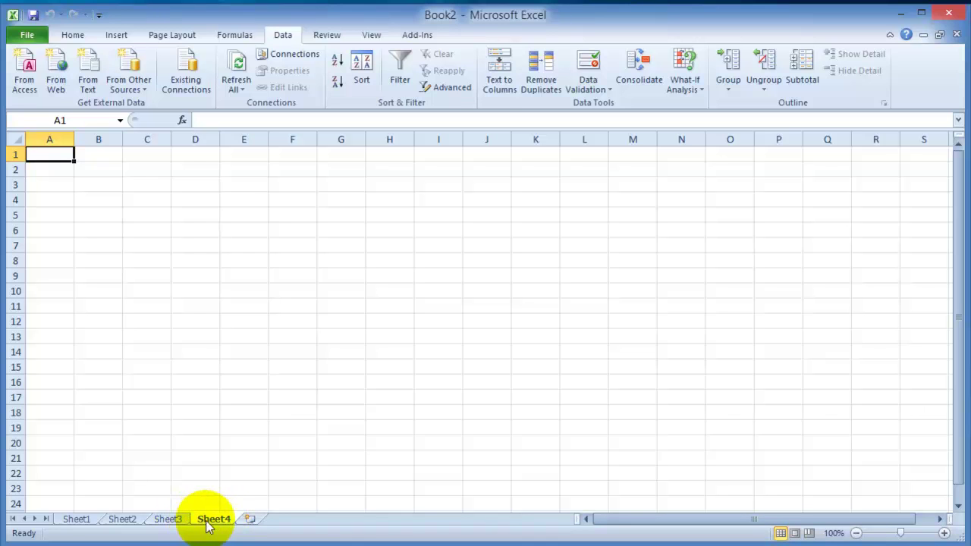
# Rename Sheet1 as "Janauary" and Sheet2 as "Feb.".
pyautogui.rightClick(85, 524)
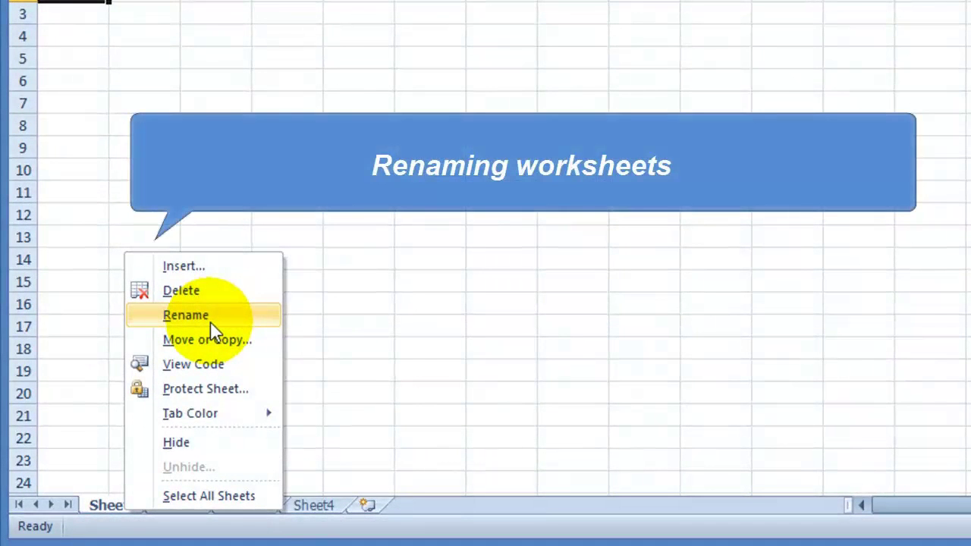
pyautogui.click(211, 323)
pyautogui.write('Janauary')
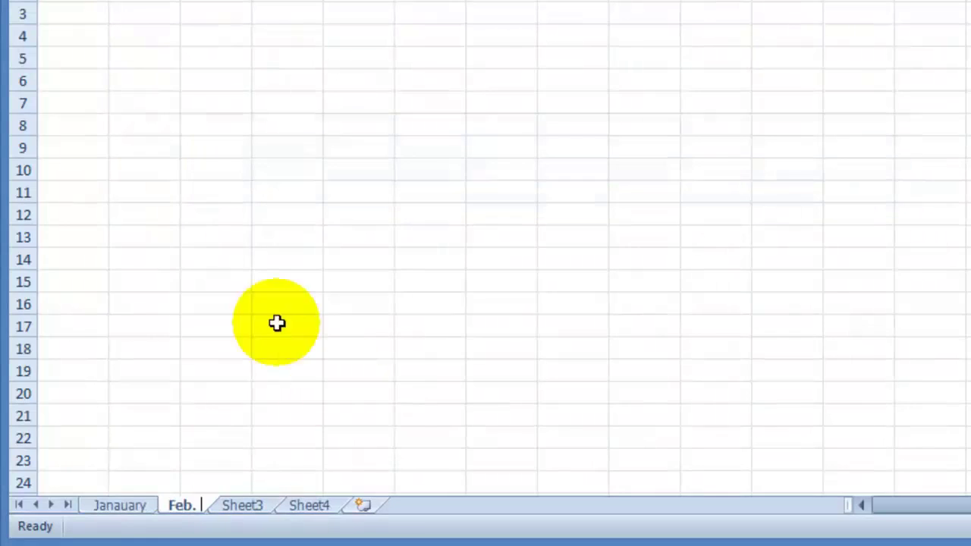
pyautogui.click(280, 373)
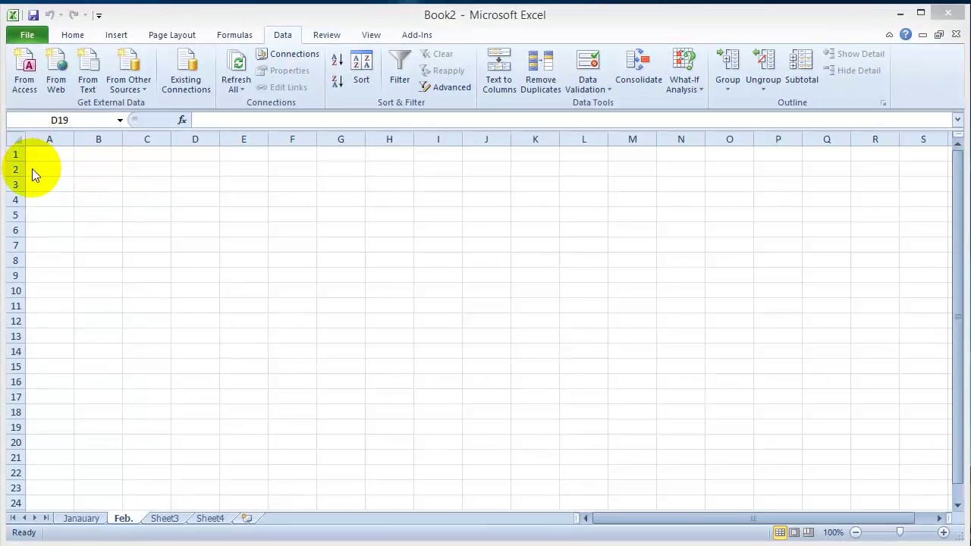
# Correct the first worksheet's name to "January".
pyautogui.click(83, 523)
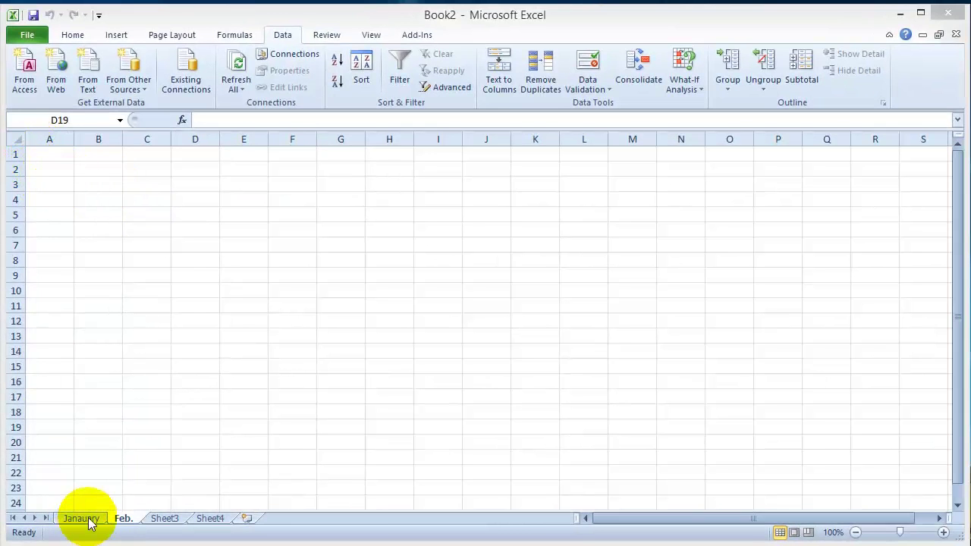
pyautogui.click(84, 523)
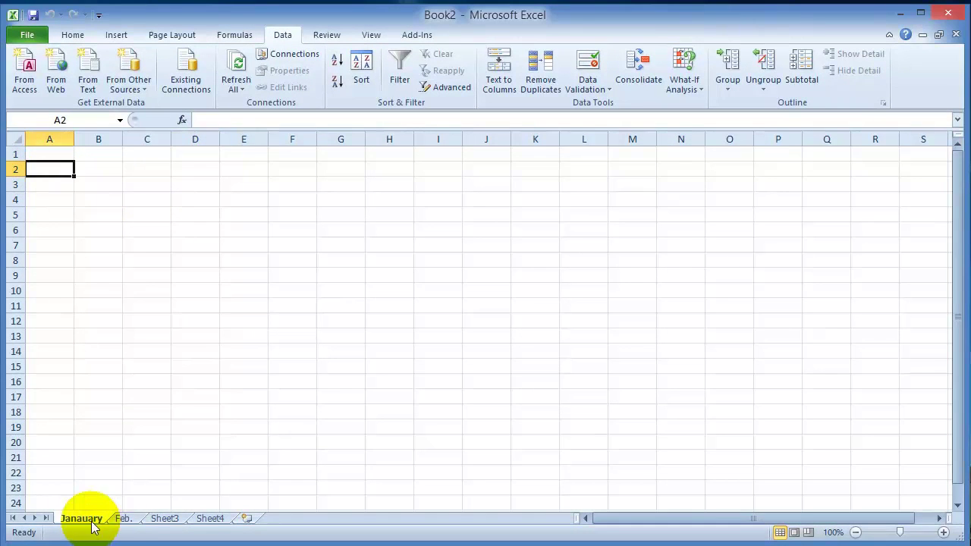
pyautogui.rightClick(85, 522)
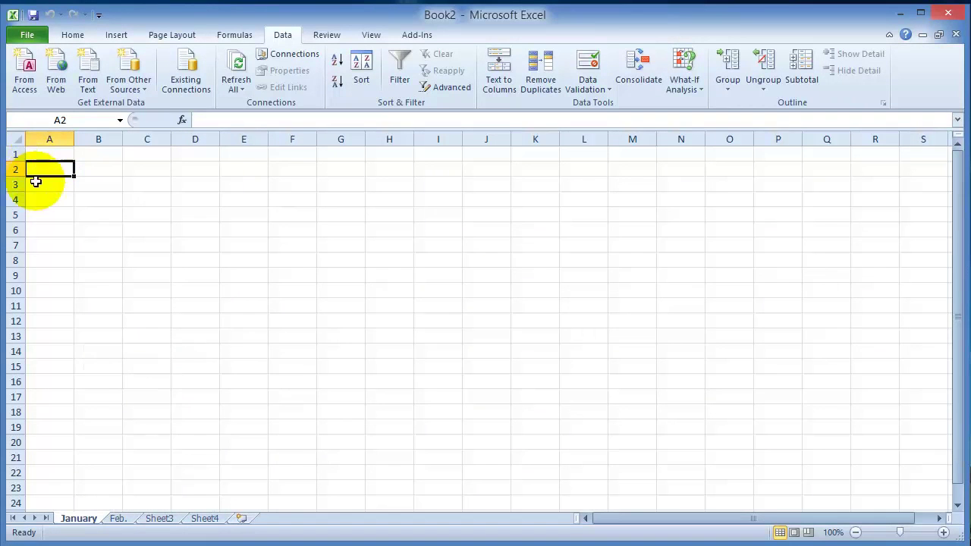
# Examine how far down the rows of the January worksheet extend.
pyautogui.click(83, 361)
pyautogui.scroll(-20, 138, 283)
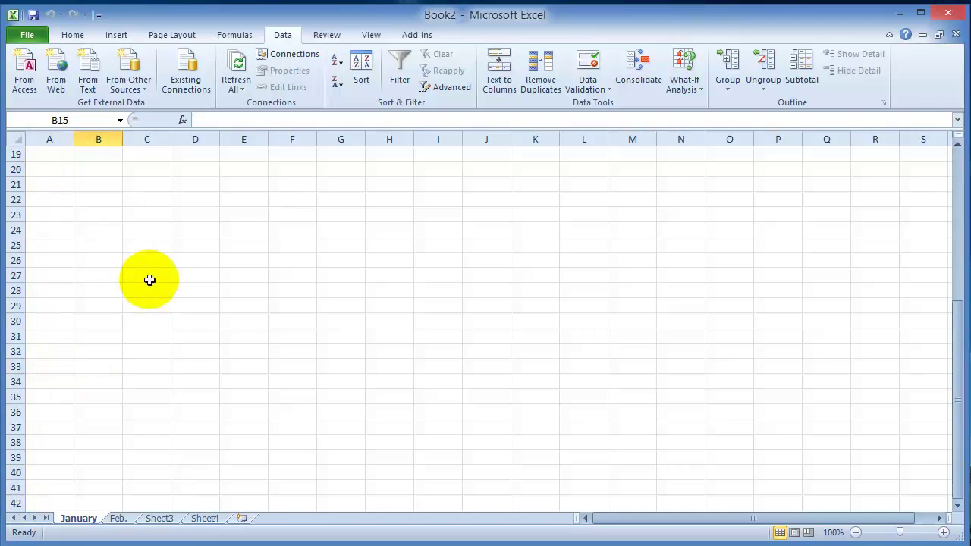
pyautogui.scroll(-20, 233, 302)
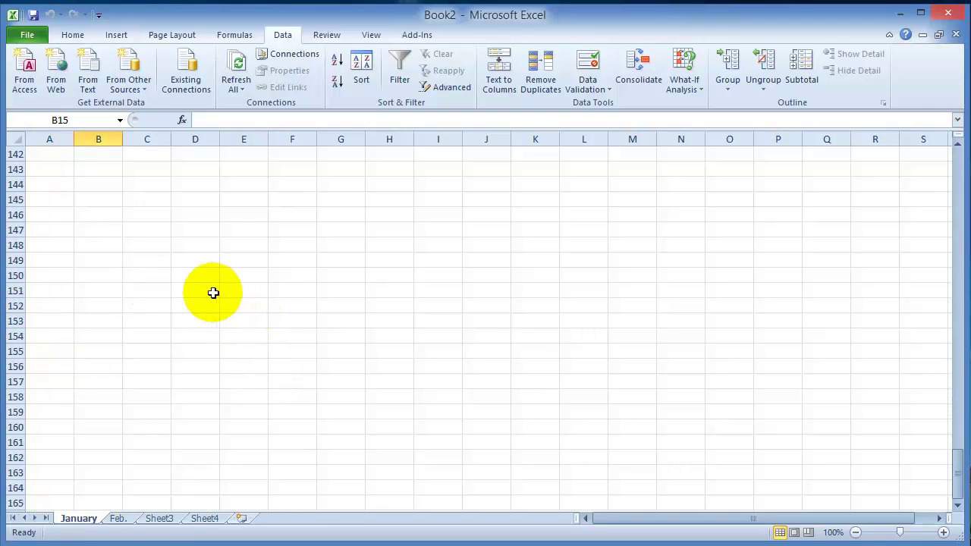
pyautogui.scroll(20, 218, 315)
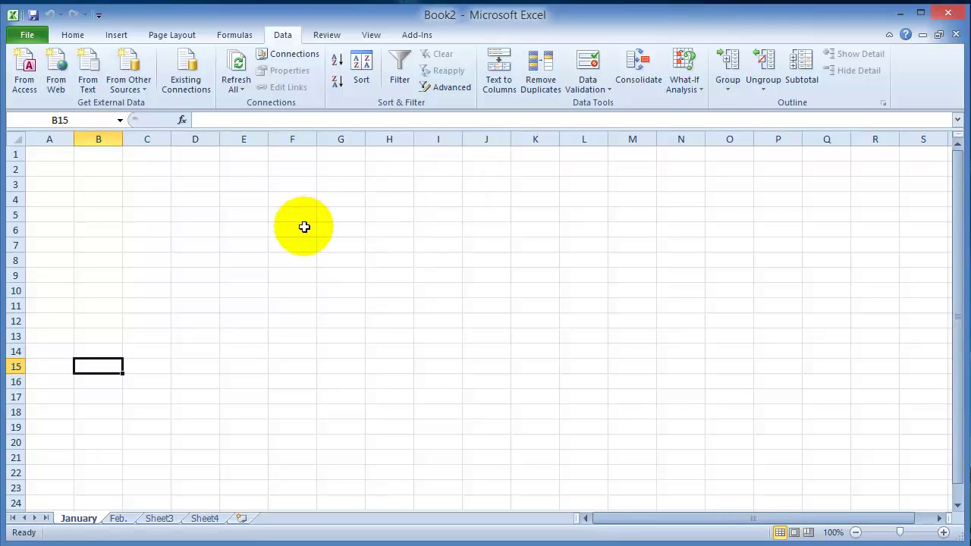
# Select individual cells such as A2, B3, D6, F6, C6 and B6 to examine how each cell's reference is shown.
pyautogui.click(99, 169)
pyautogui.click(47, 168)
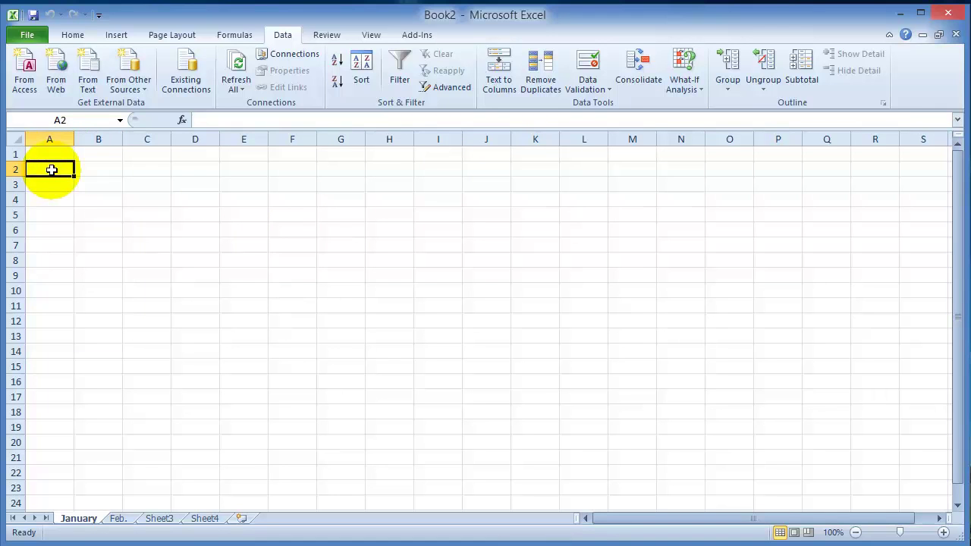
pyautogui.click(99, 182)
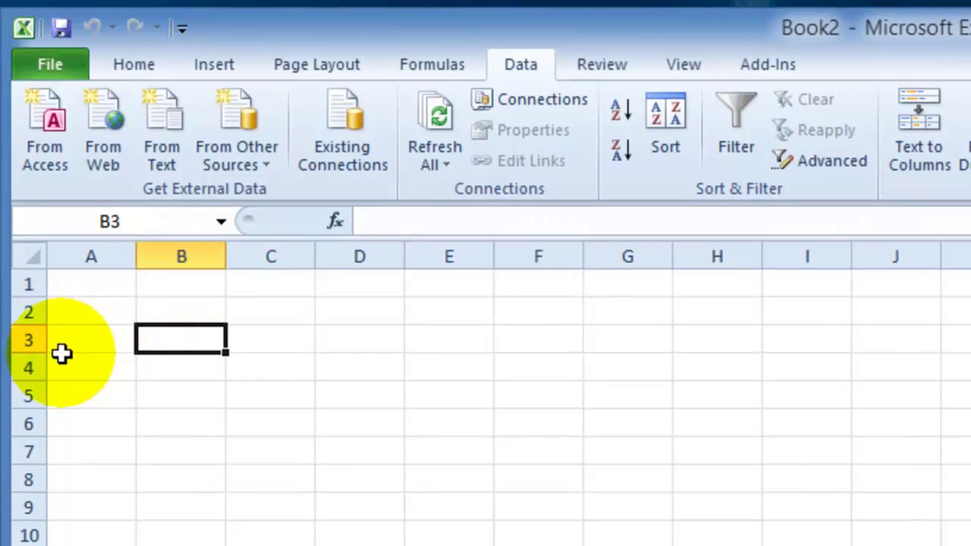
pyautogui.click(338, 414)
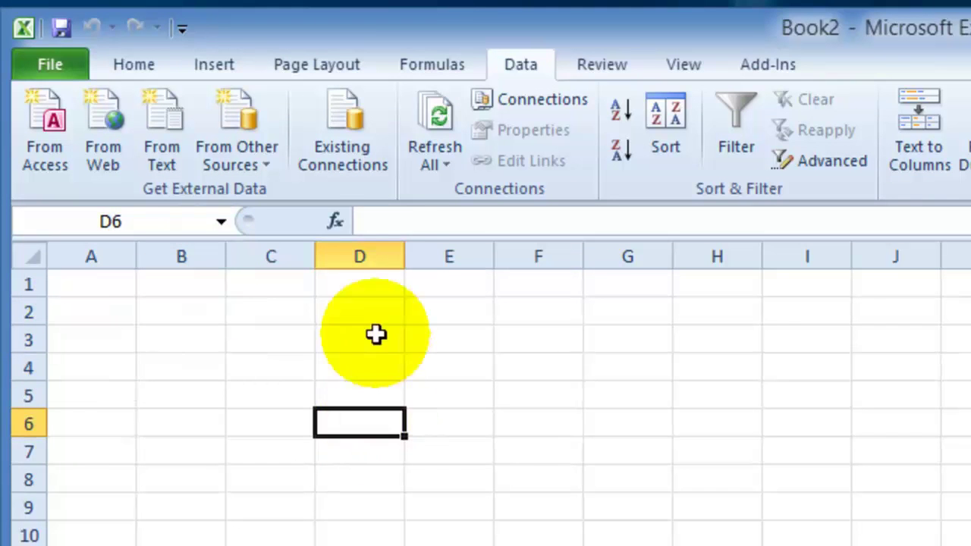
pyautogui.press('Right')
pyautogui.press('Right')
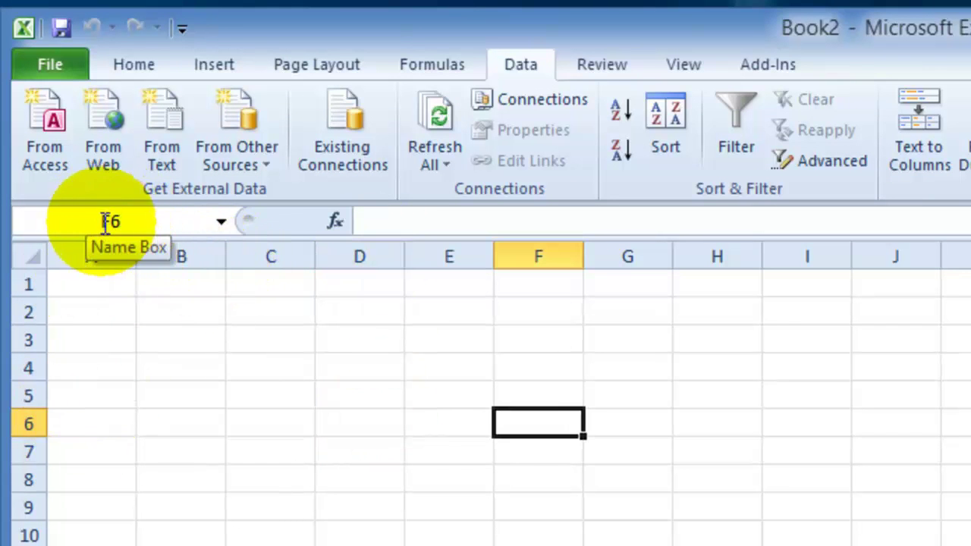
pyautogui.click(251, 428)
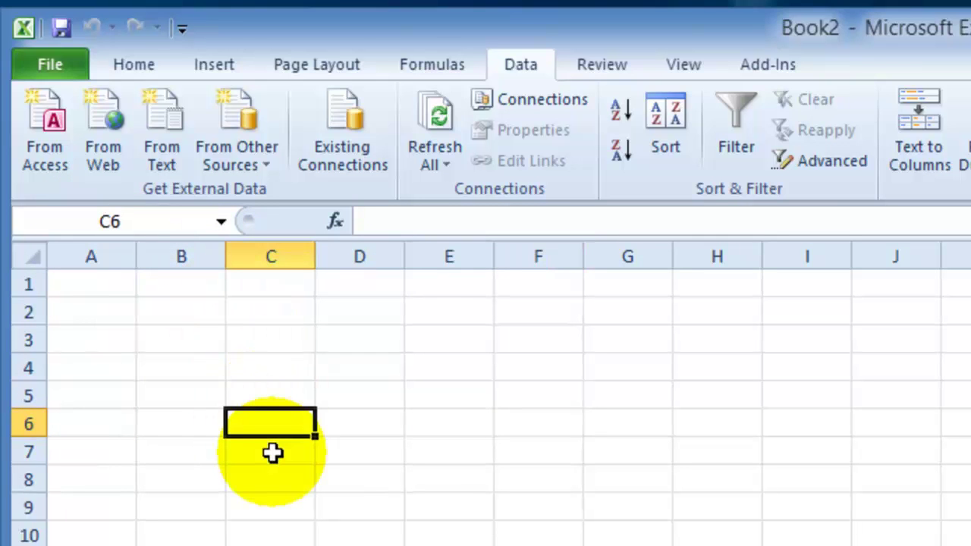
pyautogui.click(212, 423)
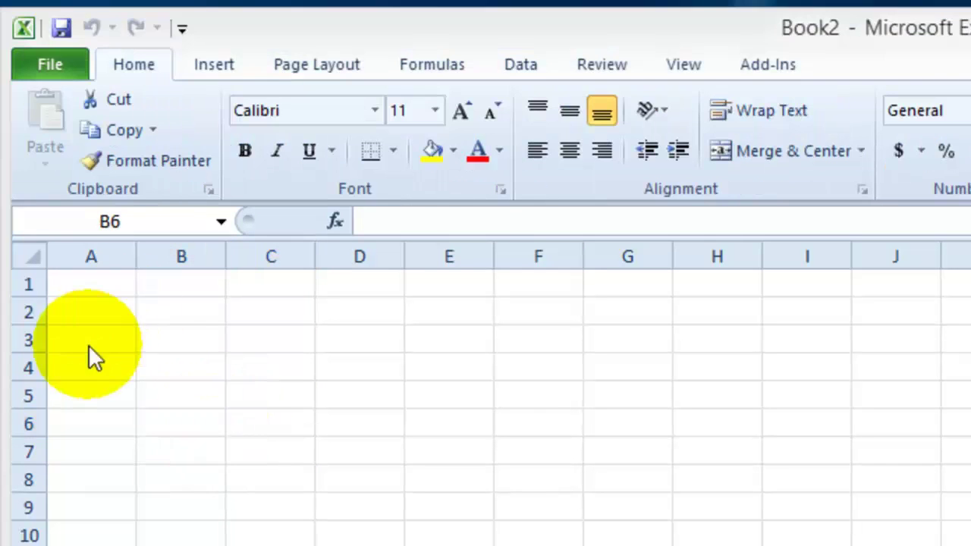
# Select cell B3 and review the available number formats, from General down to Text, without applying one.
pyautogui.click(158, 336)
pyautogui.click(188, 340)
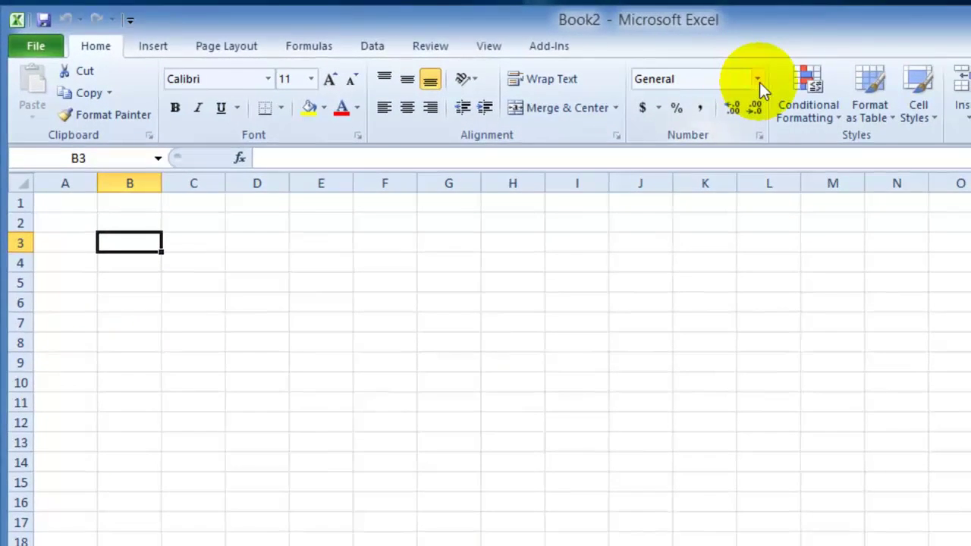
pyautogui.click(810, 87)
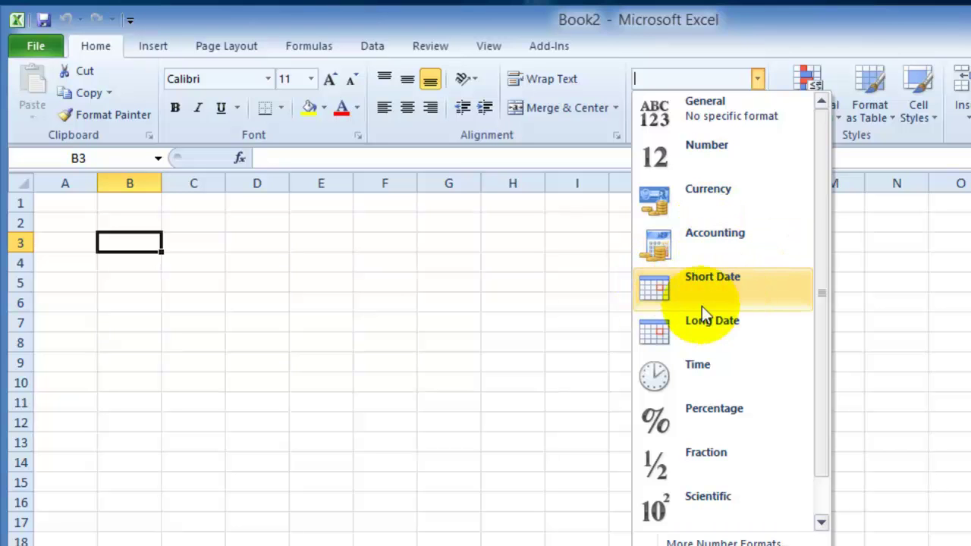
pyautogui.click(819, 466)
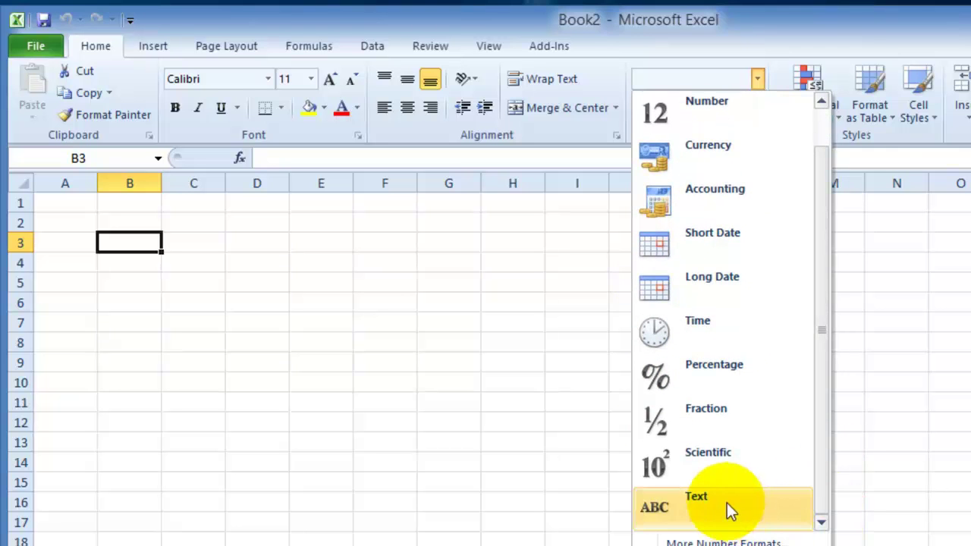
pyautogui.click(117, 256)
pyautogui.click(119, 265)
# Enter "Text" in cell B3, 2 in B4 and 3 in B5.
pyautogui.click(139, 237)
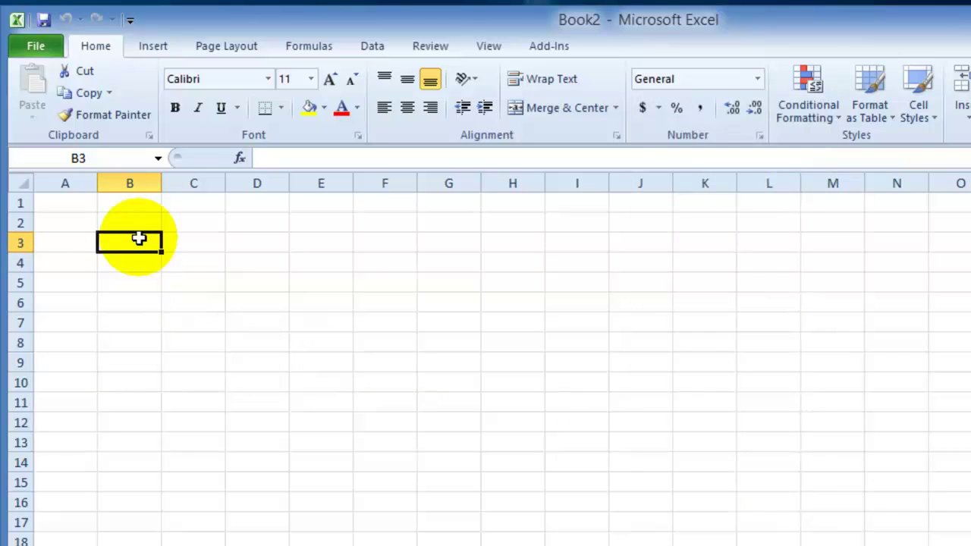
pyautogui.write('Text')
pyautogui.press('Return')
pyautogui.write('Num')
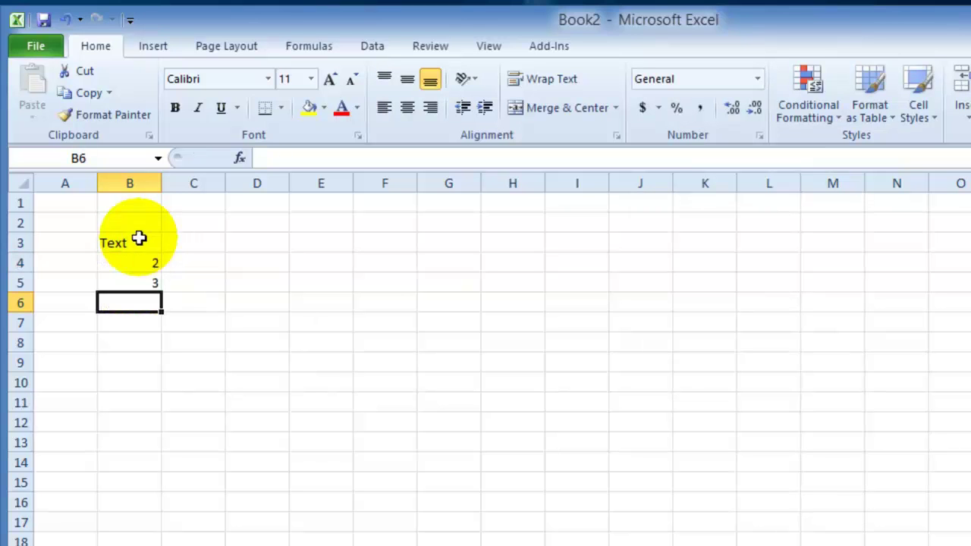
# Enter % in cell B6 and the formula =SUM(B4:B6) in cell B7.
pyautogui.write('%')
pyautogui.press('Return')
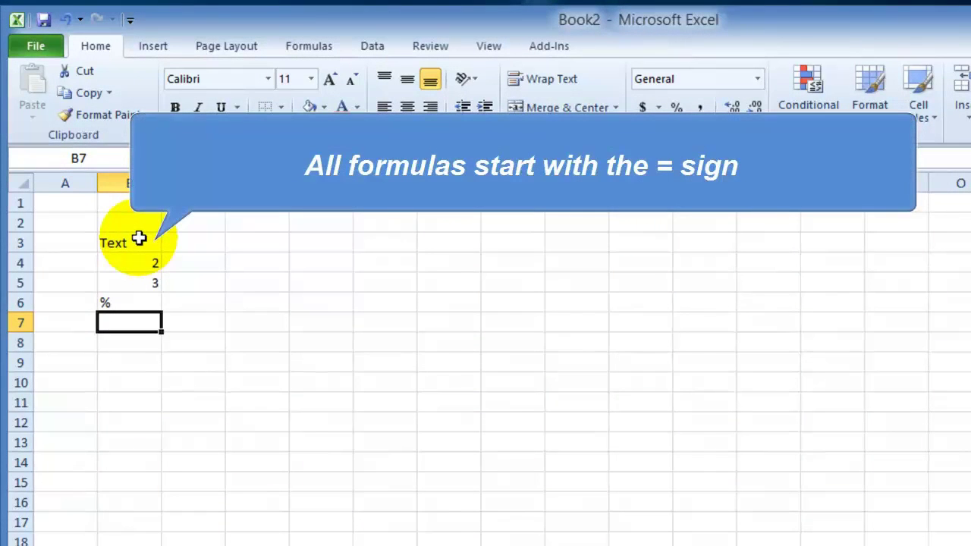
pyautogui.write('=')
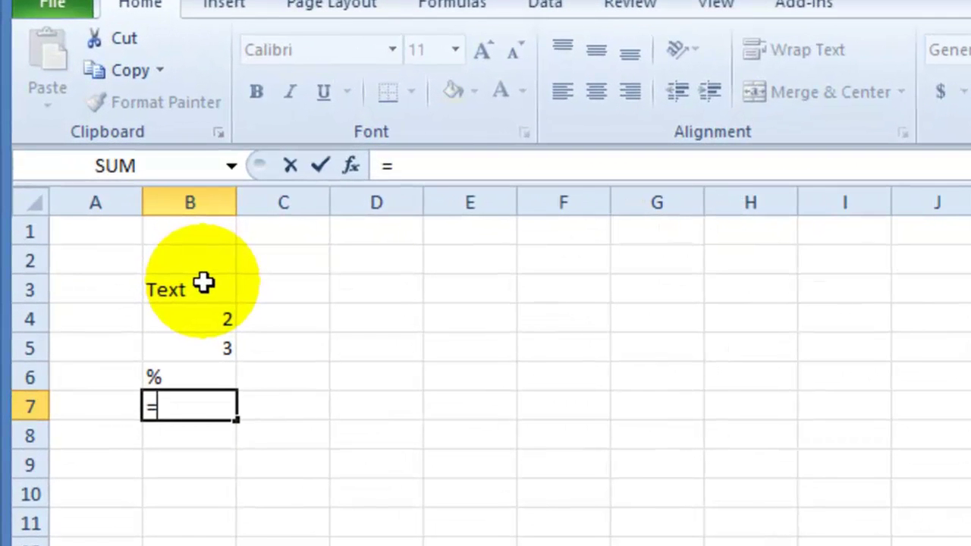
pyautogui.write('b')
pyautogui.press('BackSpace')
pyautogui.write('s')
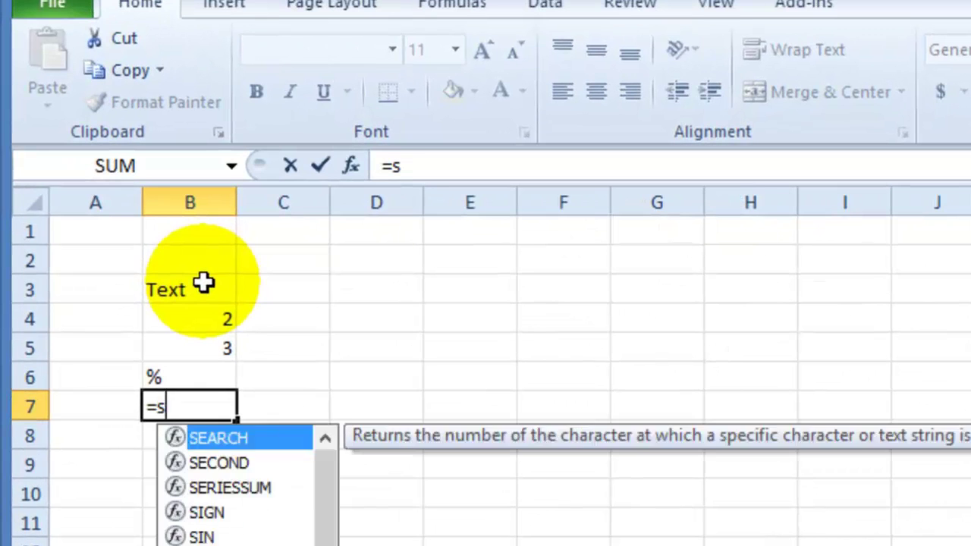
pyautogui.write('um(b')
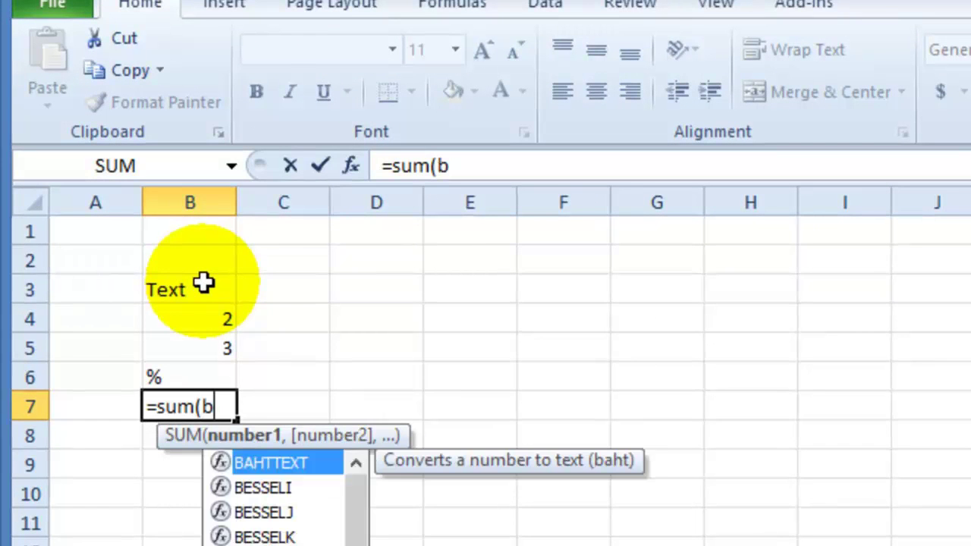
pyautogui.write('4:b6')
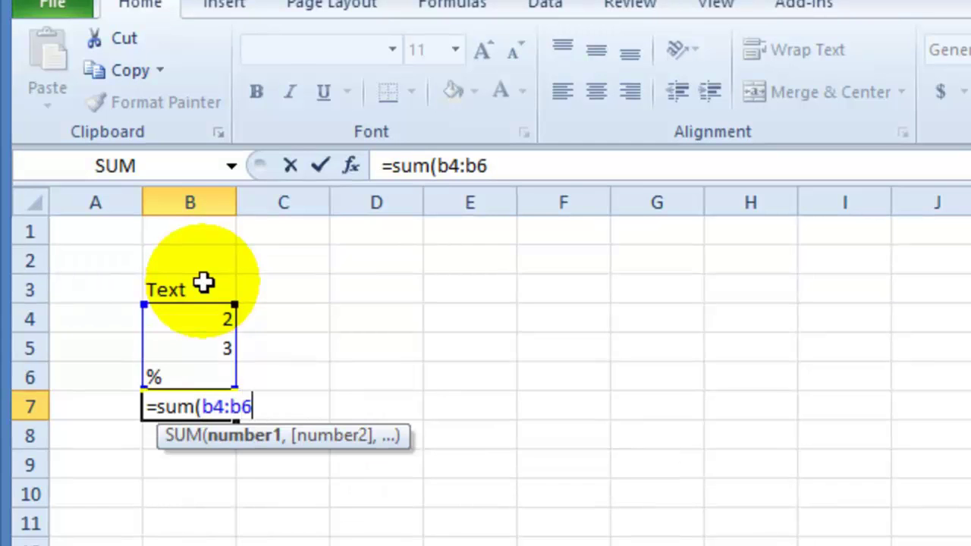
pyautogui.write(')')
pyautogui.hotkey('ctrl', 'Return')
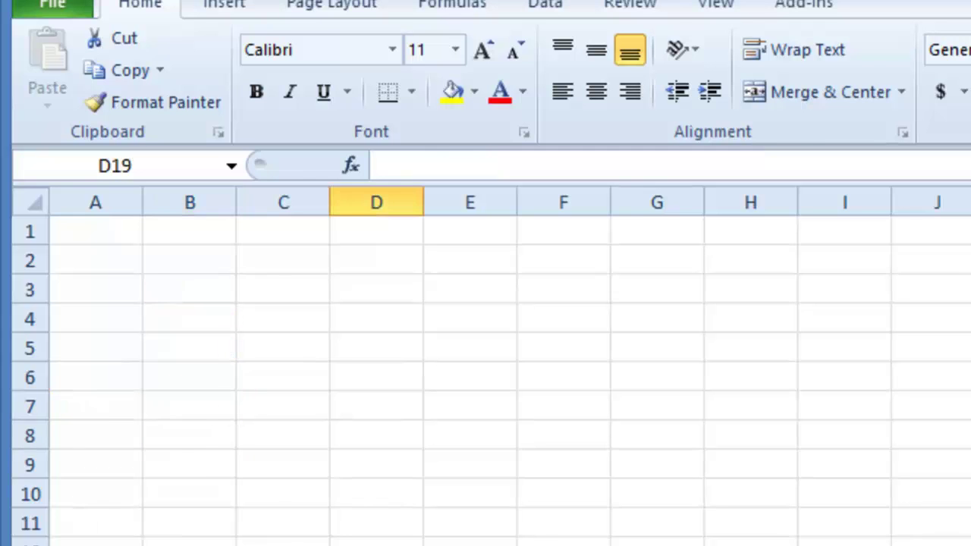
# Open the Save As dialog for the workbook in the Documents library and go to its file name.
pyautogui.click(95, 231)
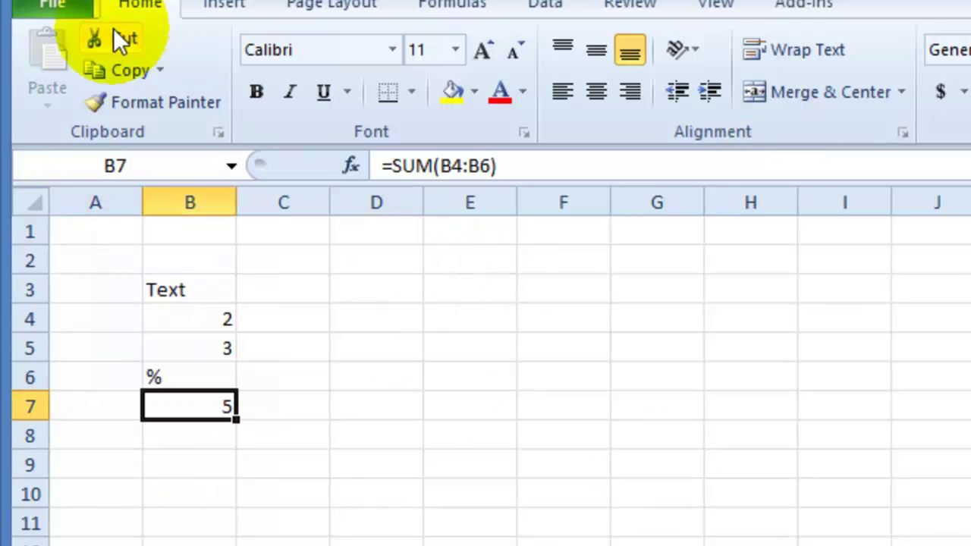
pyautogui.click(49, 6)
pyautogui.click(87, 89)
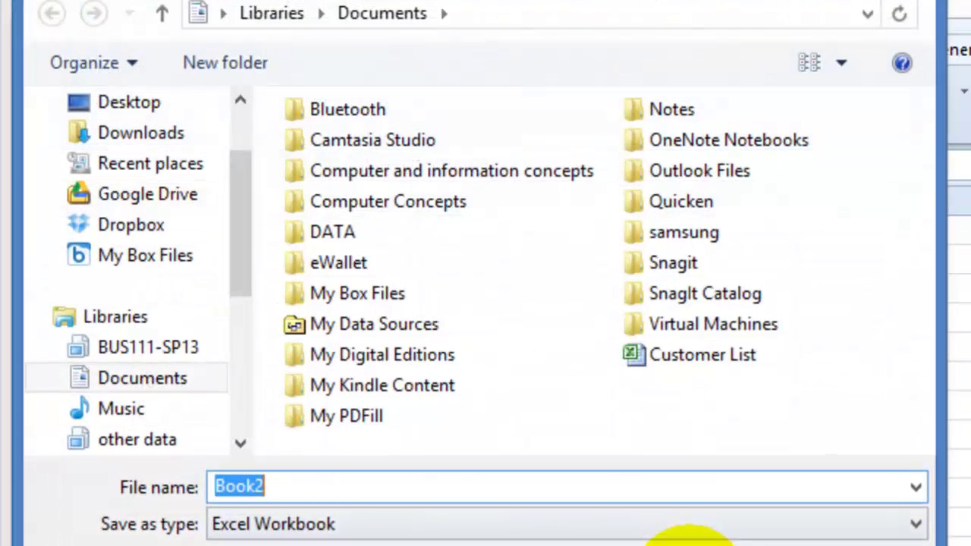
pyautogui.click(303, 490)
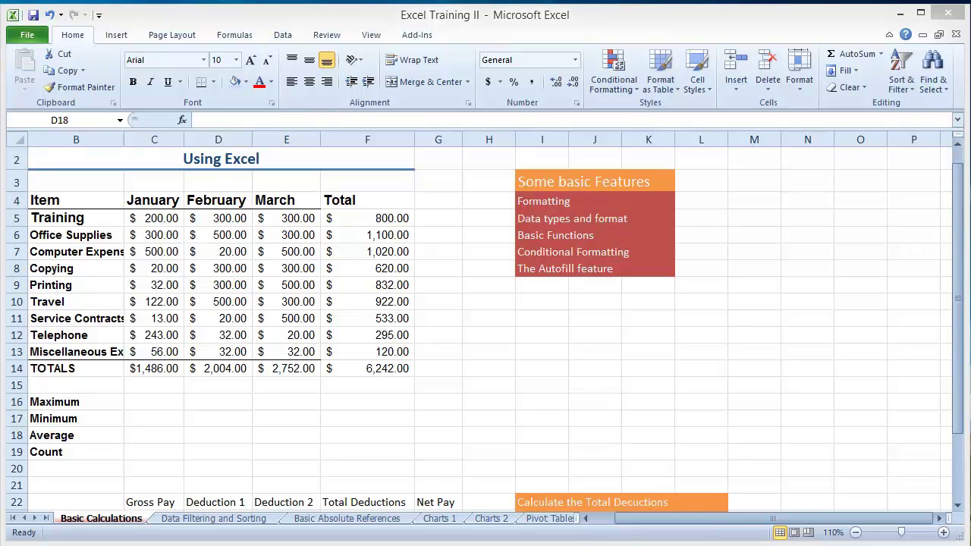
# Select cell C16 in the Maximum row and open Insert Function with the All category listed.
pyautogui.click(140, 400)
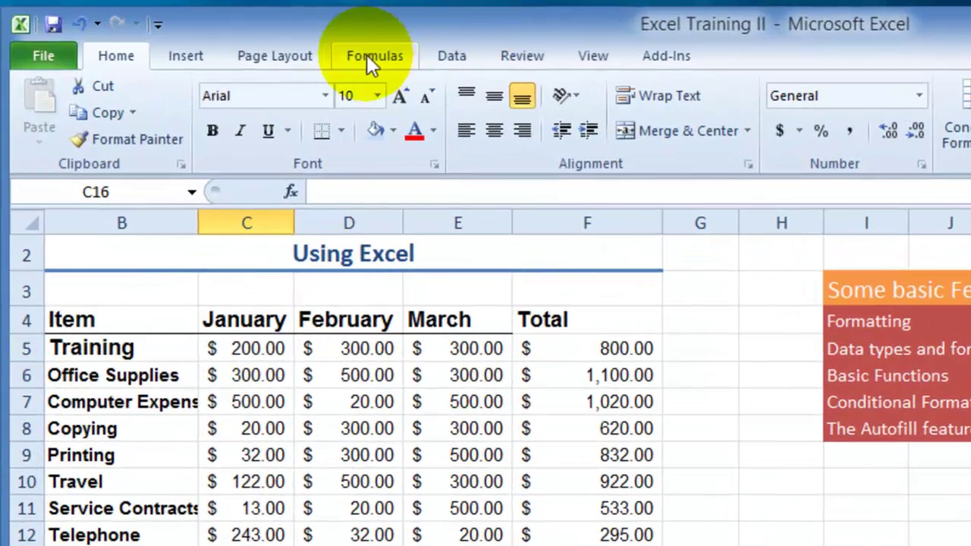
pyautogui.click(365, 55)
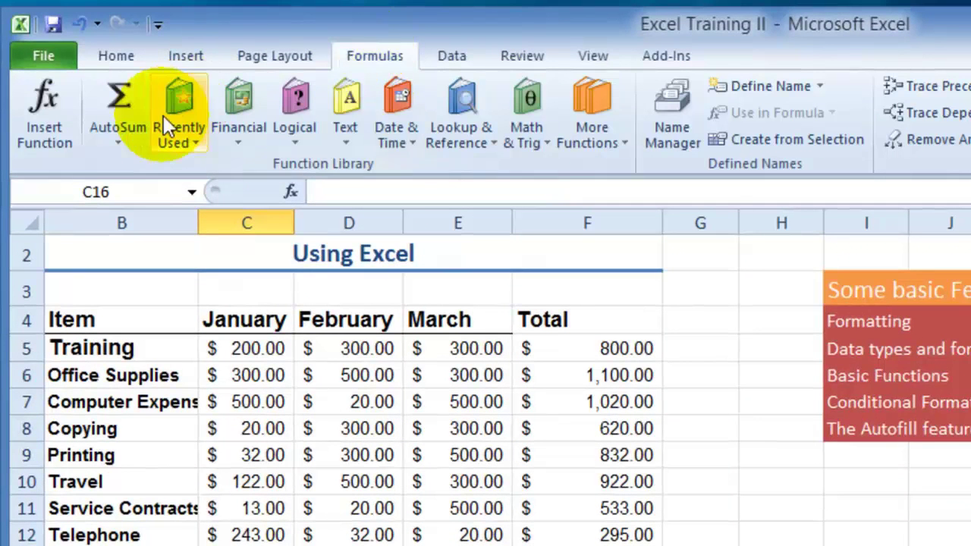
pyautogui.click(55, 142)
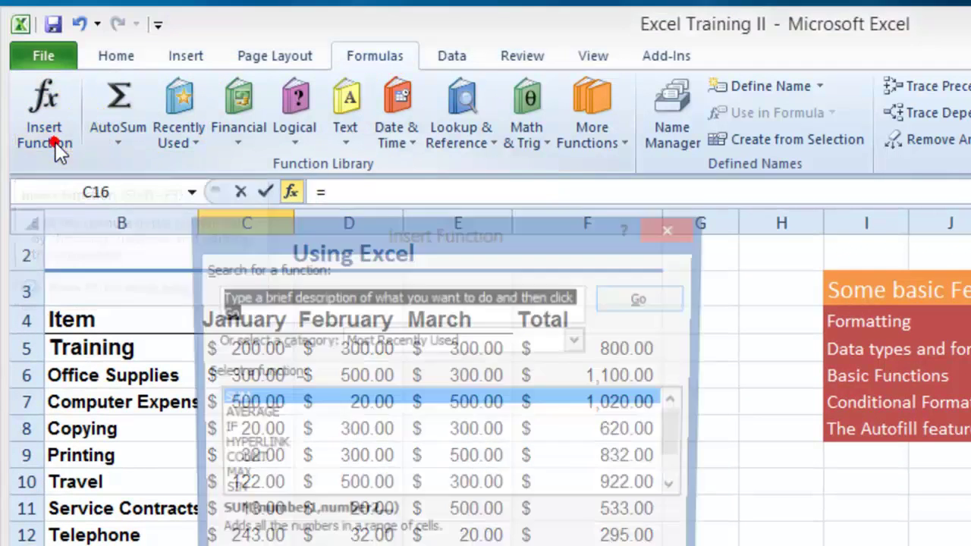
pyautogui.click(581, 339)
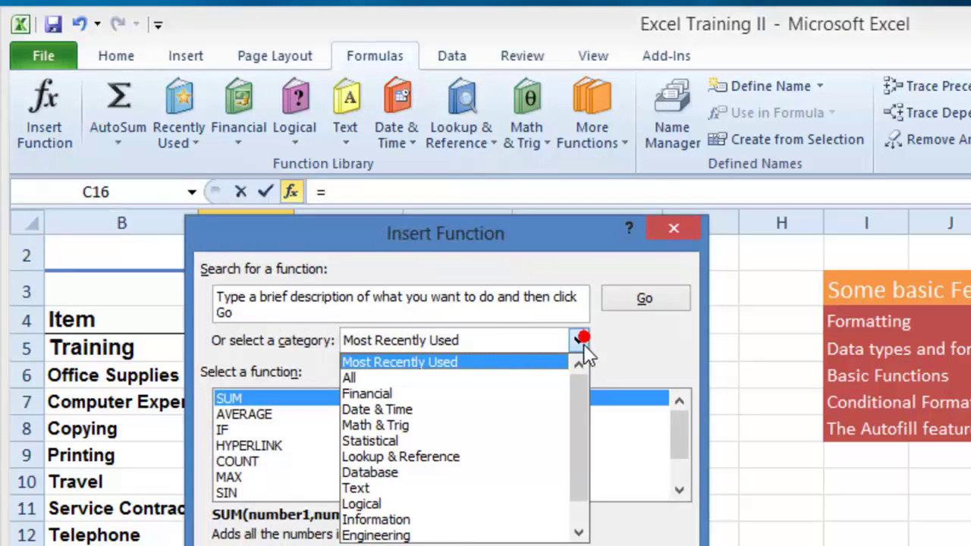
pyautogui.click(359, 378)
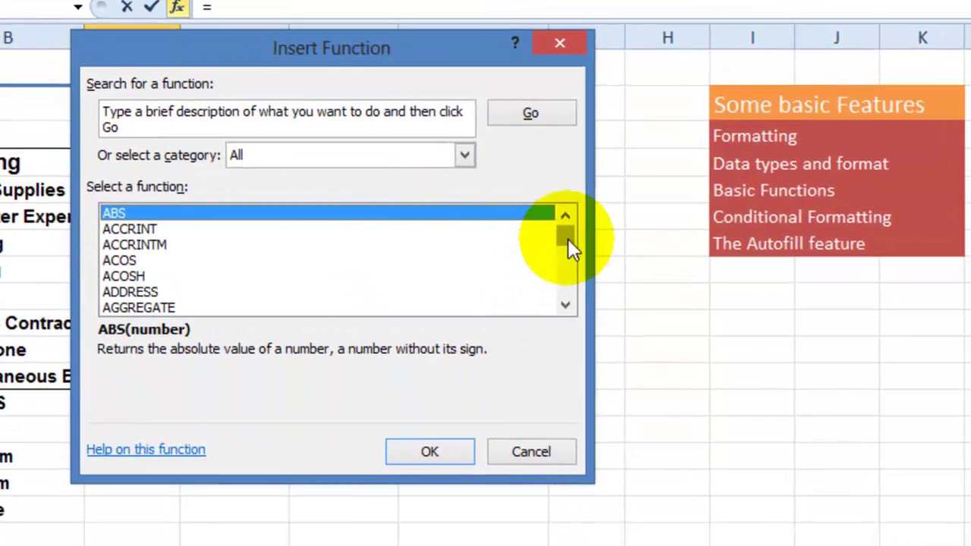
# Browse the alphabetical list of all available functions from ABS down to the CONFIDENCE entries.
pyautogui.click(566, 305)
pyautogui.click(566, 305)
pyautogui.click(566, 305)
pyautogui.click(566, 305)
pyautogui.click(566, 305)
pyautogui.click(566, 305)
pyautogui.click(566, 305)
pyautogui.click(566, 305)
pyautogui.click(566, 305)
pyautogui.click(566, 305)
pyautogui.click(566, 305)
pyautogui.click(566, 305)
pyautogui.click(566, 305)
pyautogui.click(566, 305)
pyautogui.click(566, 305)
pyautogui.click(566, 305)
pyautogui.click(566, 305)
pyautogui.click(566, 305)
pyautogui.click(566, 305)
pyautogui.click(566, 305)
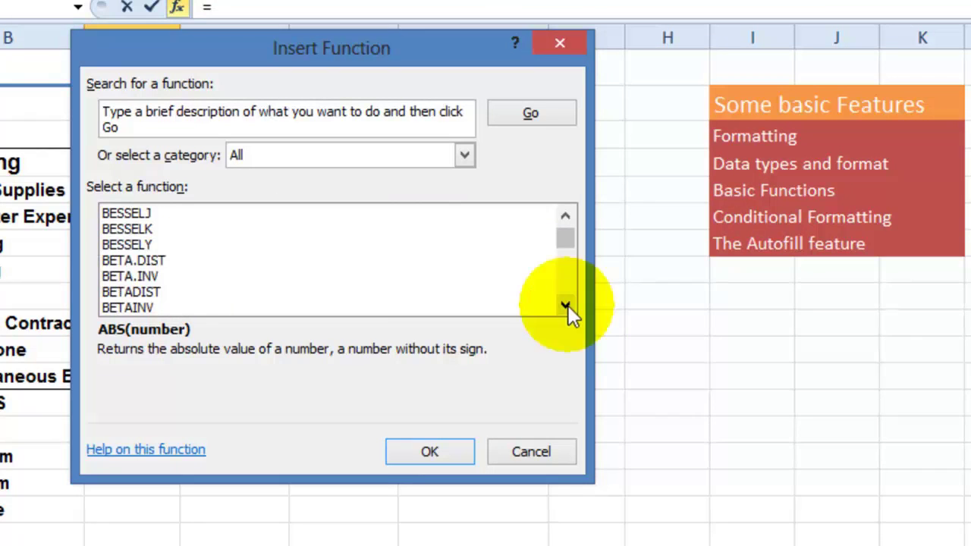
pyautogui.click(566, 305)
pyautogui.click(566, 305)
pyautogui.click(566, 305)
pyautogui.click(566, 305)
pyautogui.click(566, 305)
pyautogui.tripleClick(567, 305)
pyautogui.tripleClick(566, 305)
pyautogui.tripleClick(567, 305)
pyautogui.doubleClick(567, 305)
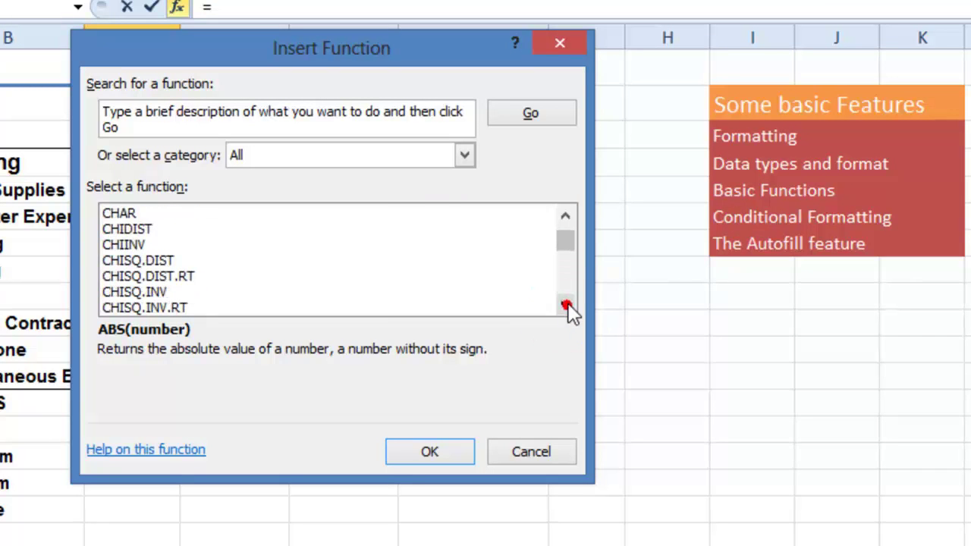
pyautogui.click(576, 275)
pyautogui.tripleClick(566, 305)
pyautogui.tripleClick(566, 305)
pyautogui.tripleClick(566, 305)
pyautogui.doubleClick(566, 305)
pyautogui.click(563, 305)
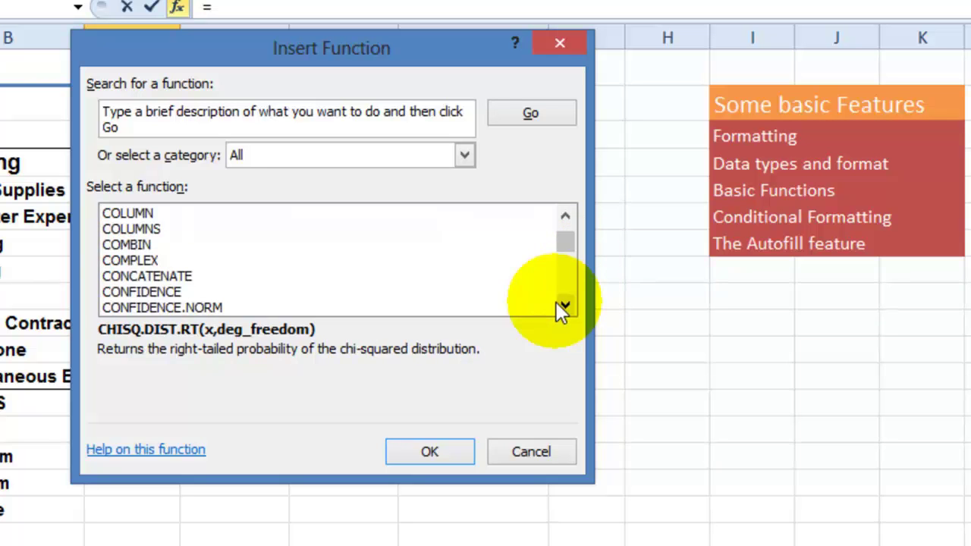
# Jump to the functions starting with S and select SUM to read its syntax and description.
pyautogui.click(140, 291)
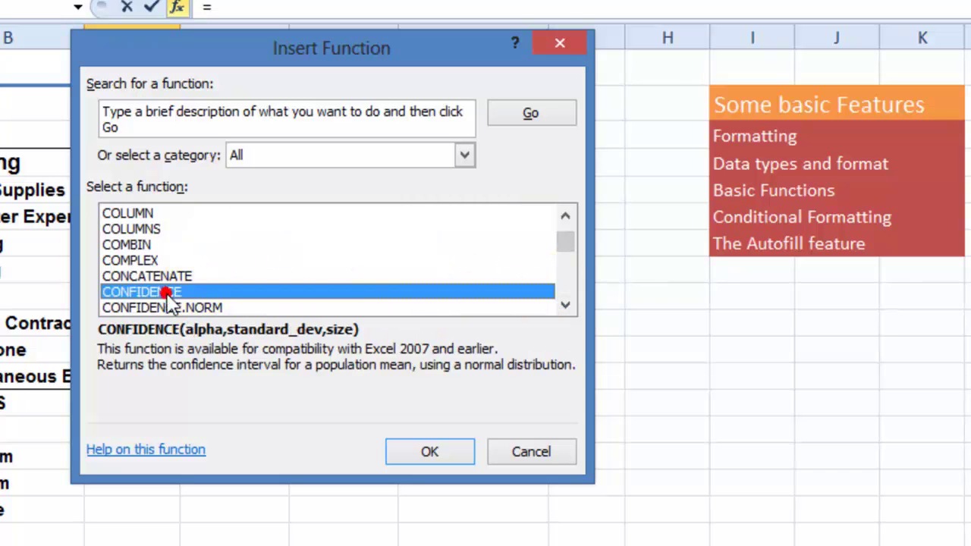
pyautogui.press('s')
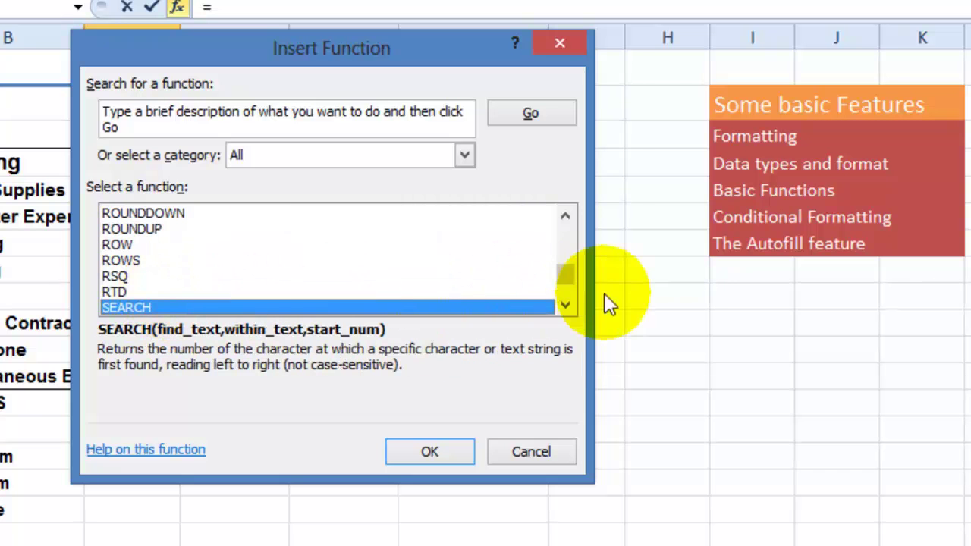
pyautogui.click(565, 305)
pyautogui.moveTo(569, 307); pyautogui.dragTo(570, 307)
pyautogui.click(122, 229)
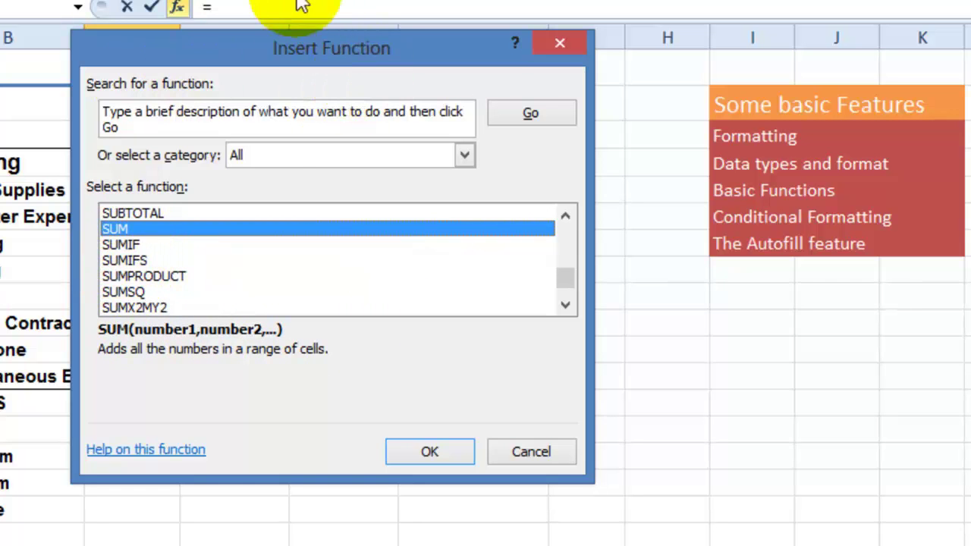
# Read the help article on the SUM function through its syntax and examples, and leave Insert Function without inserting anything.
pyautogui.click(167, 451)
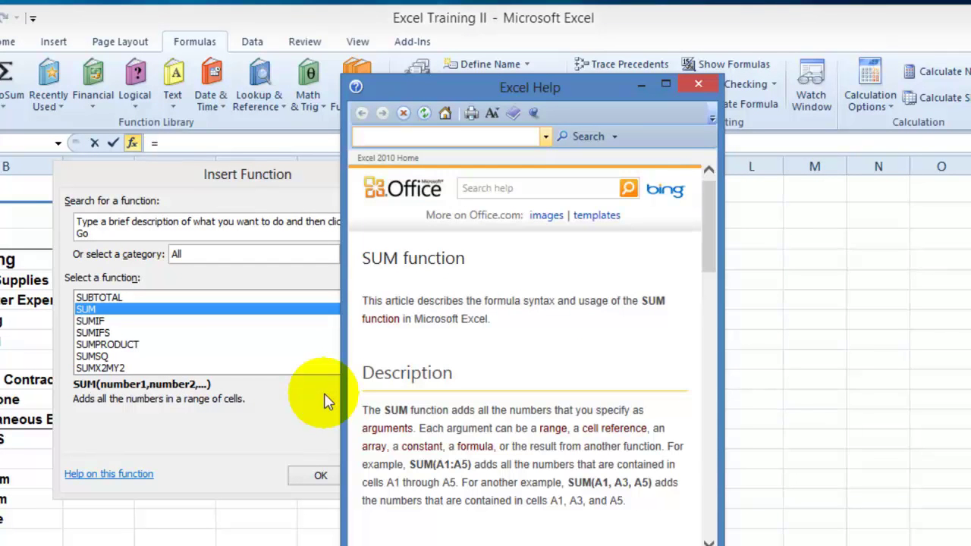
pyautogui.scroll(-4, 577, 433)
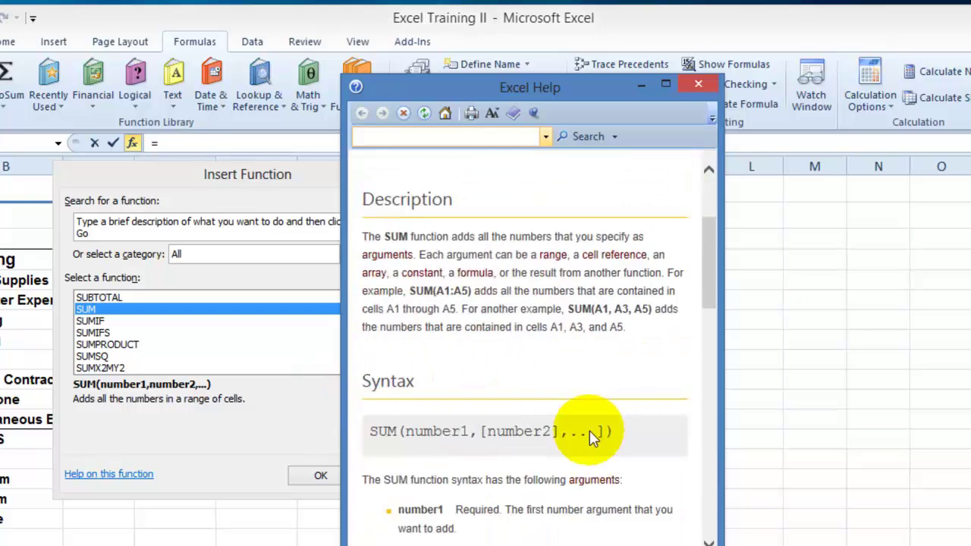
pyautogui.scroll(-2, 587, 372)
pyautogui.scroll(-8, 600, 387)
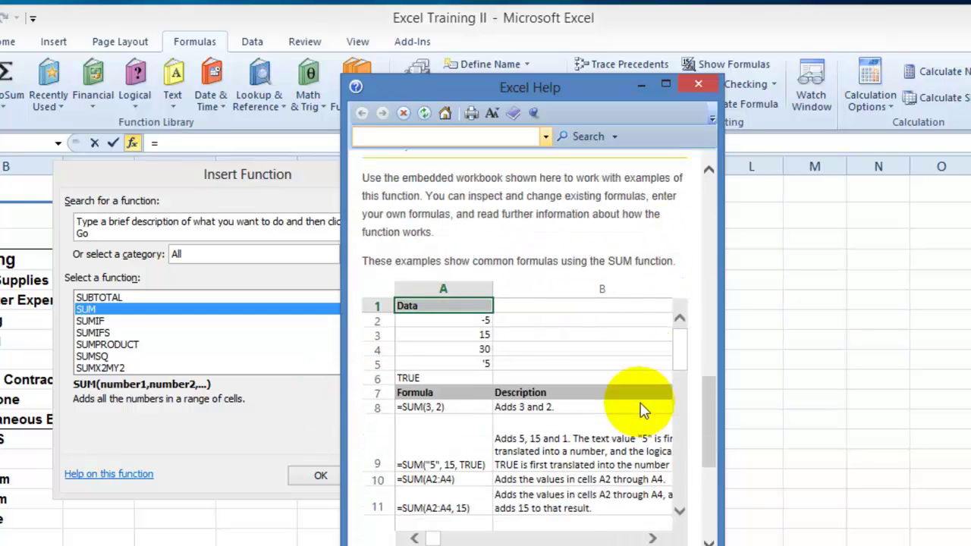
pyautogui.scroll(-2, 650, 406)
pyautogui.scroll(-2, 639, 410)
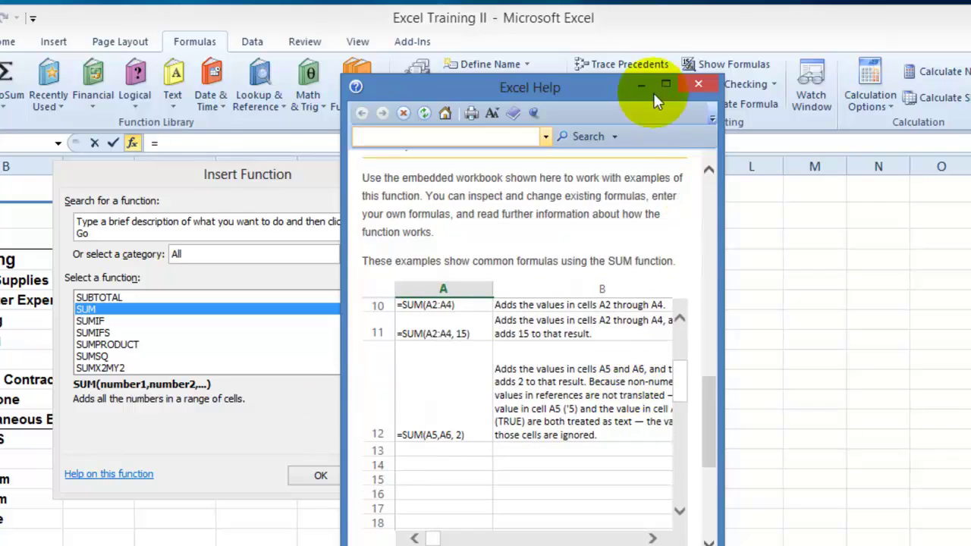
pyautogui.click(697, 83)
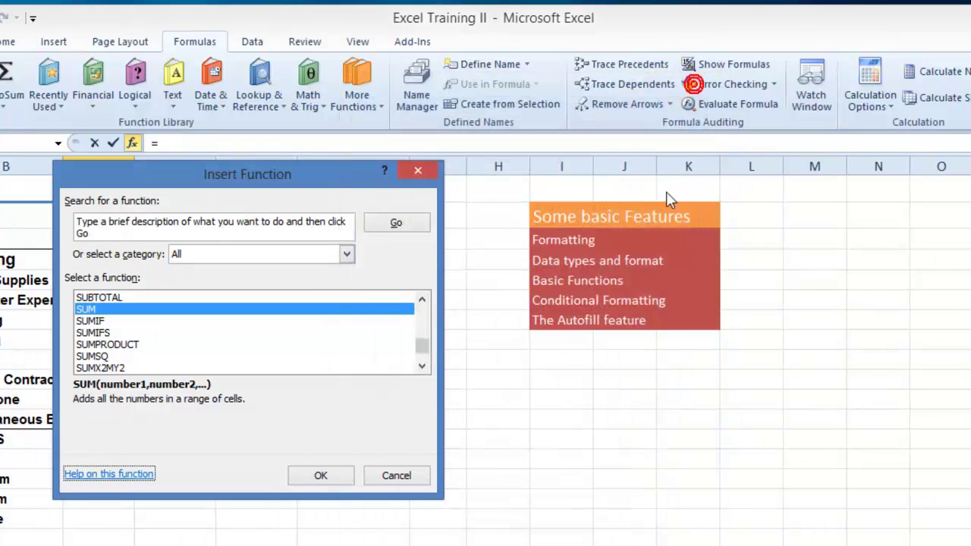
pyautogui.click(396, 476)
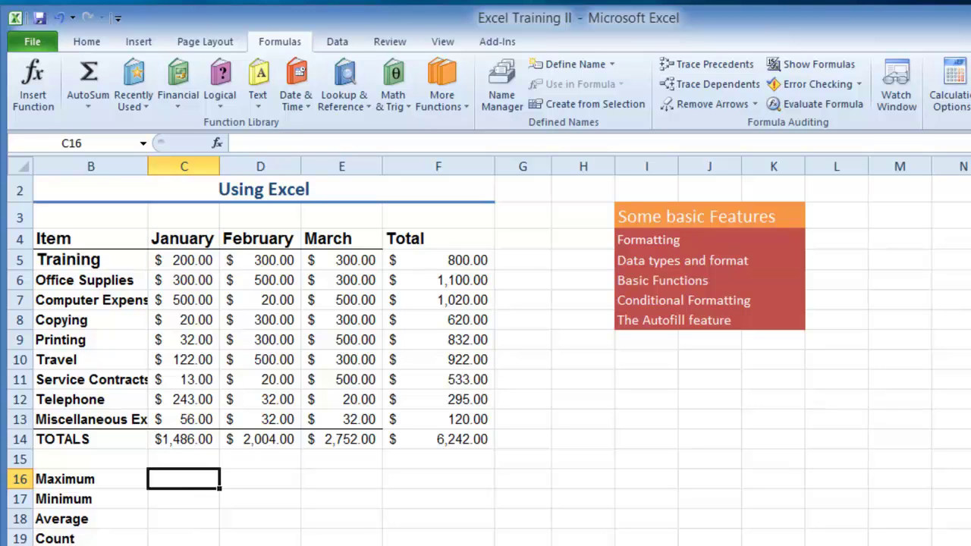
# Calculate the January maximum in cell C16 with the formula =MAX(C5:C13), choosing MAX from the suggested functions.
pyautogui.write('=')
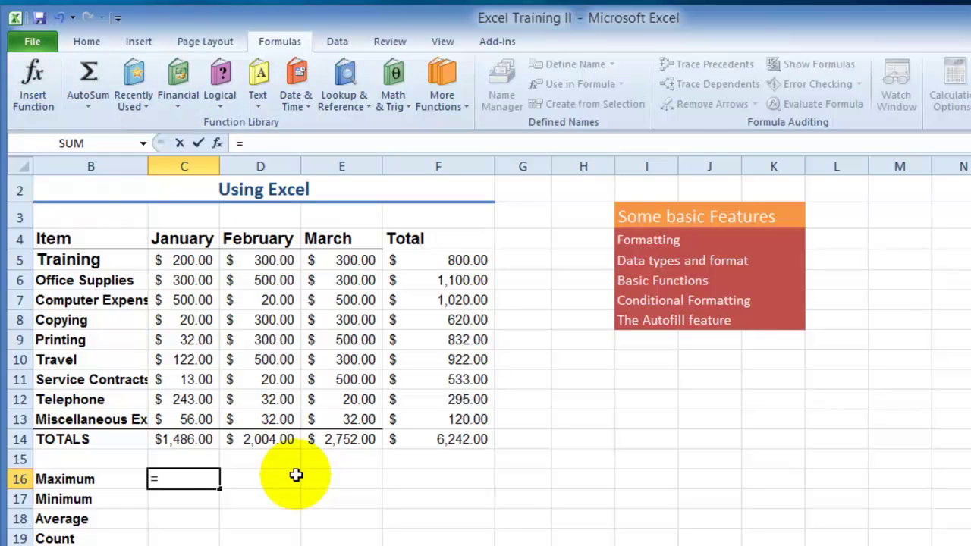
pyautogui.write('m')
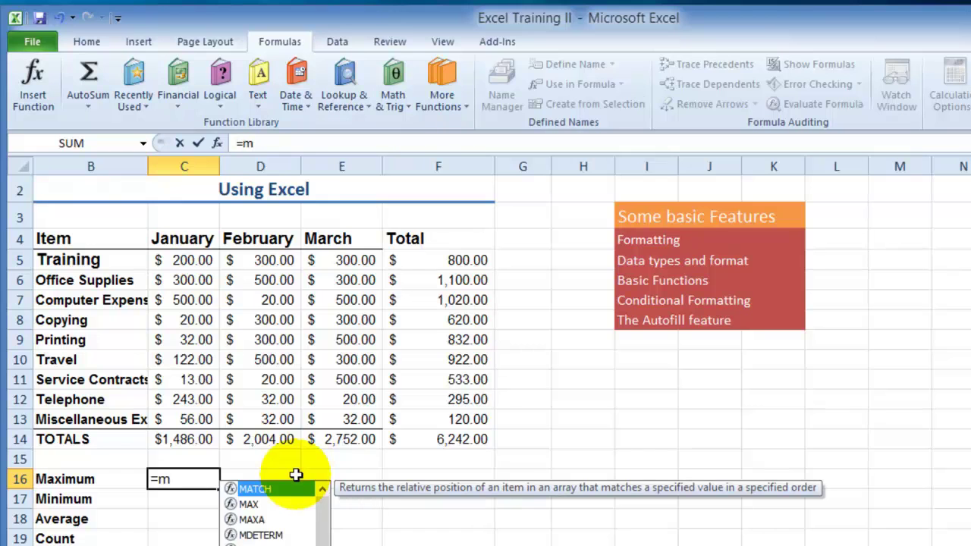
pyautogui.write('a')
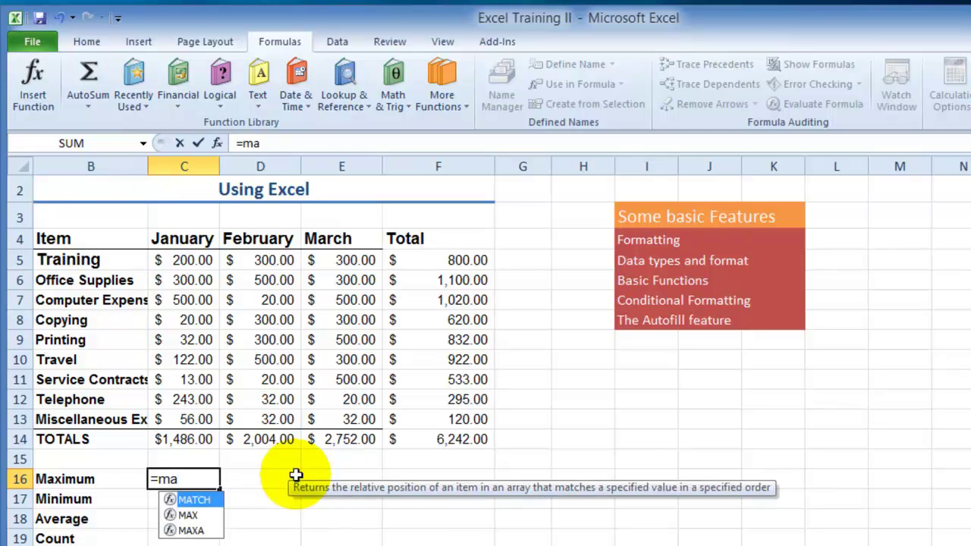
pyautogui.click(190, 516)
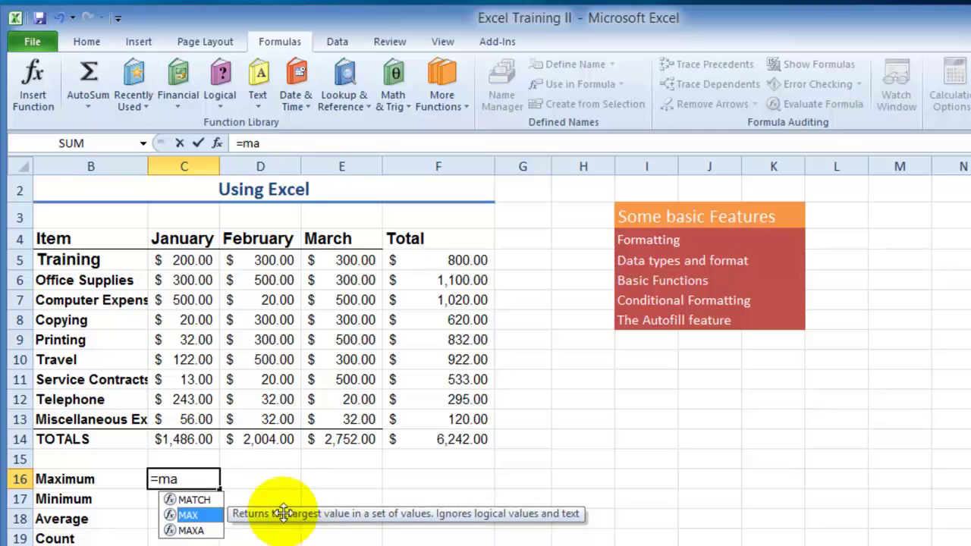
pyautogui.doubleClick(188, 516)
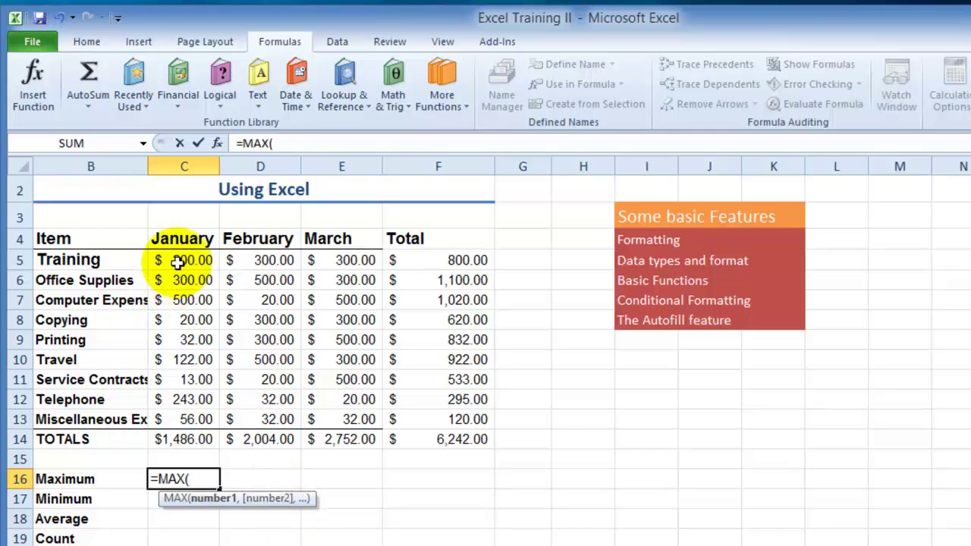
pyautogui.moveTo(186, 260); pyautogui.dragTo(193, 417)
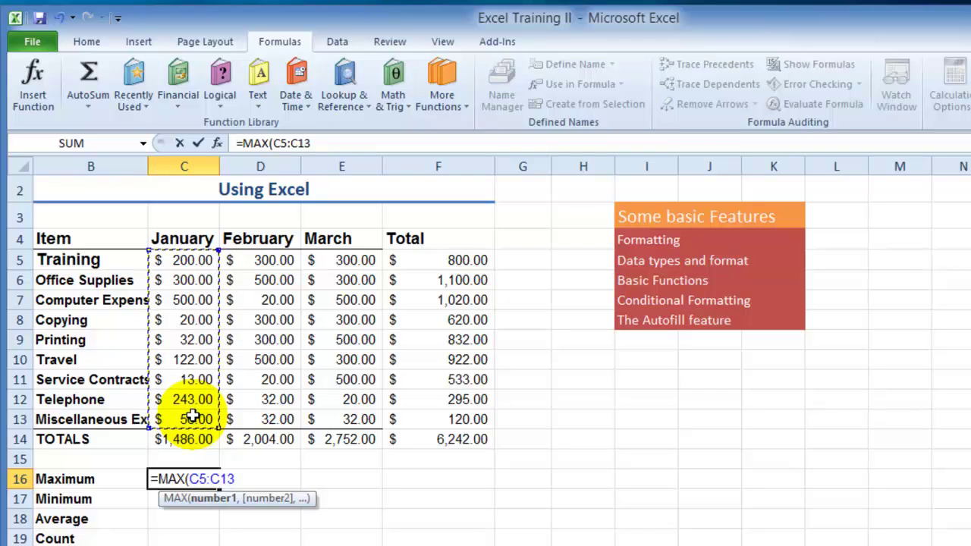
pyautogui.press('Return')
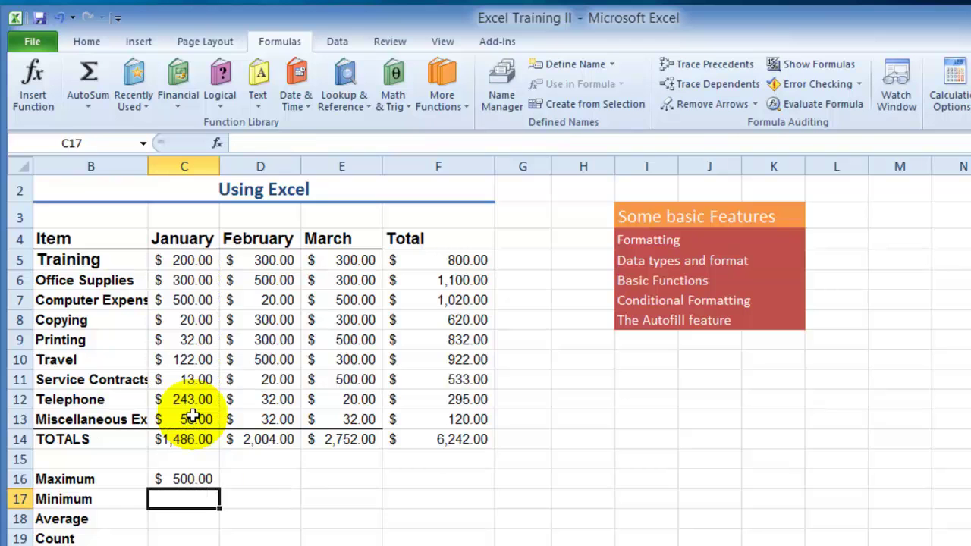
# Set the January Training amount in C5 to 788 and check the dependent total and maximum cells.
pyautogui.click(190, 262)
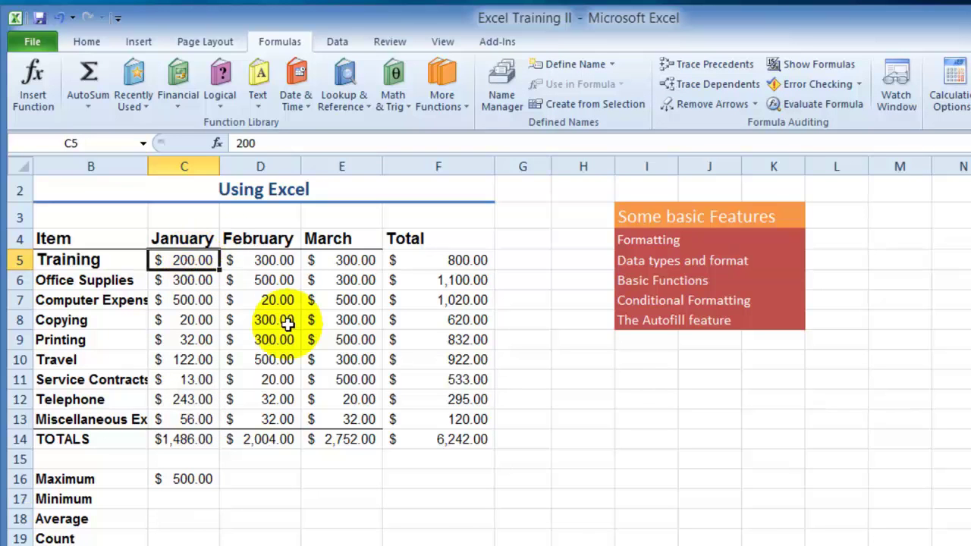
pyautogui.write('788')
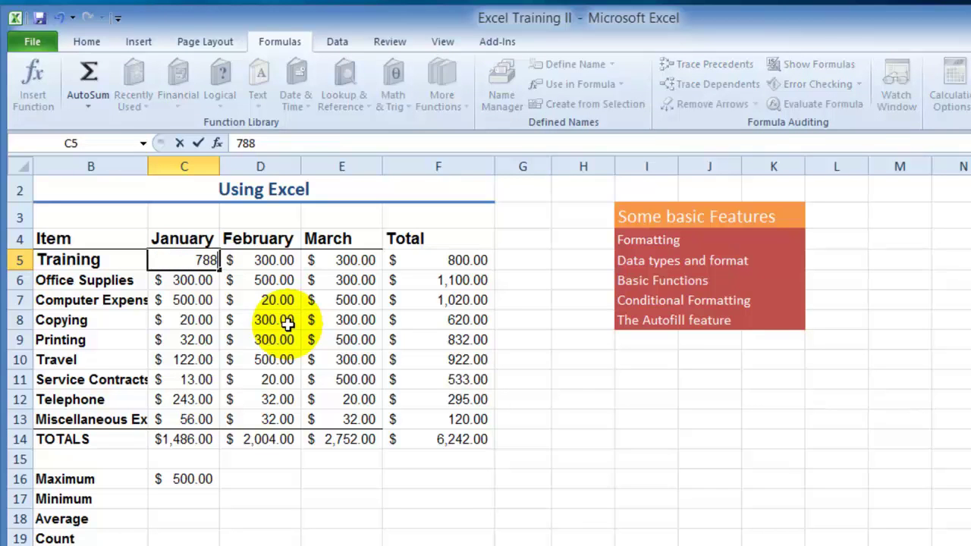
pyautogui.press('Return')
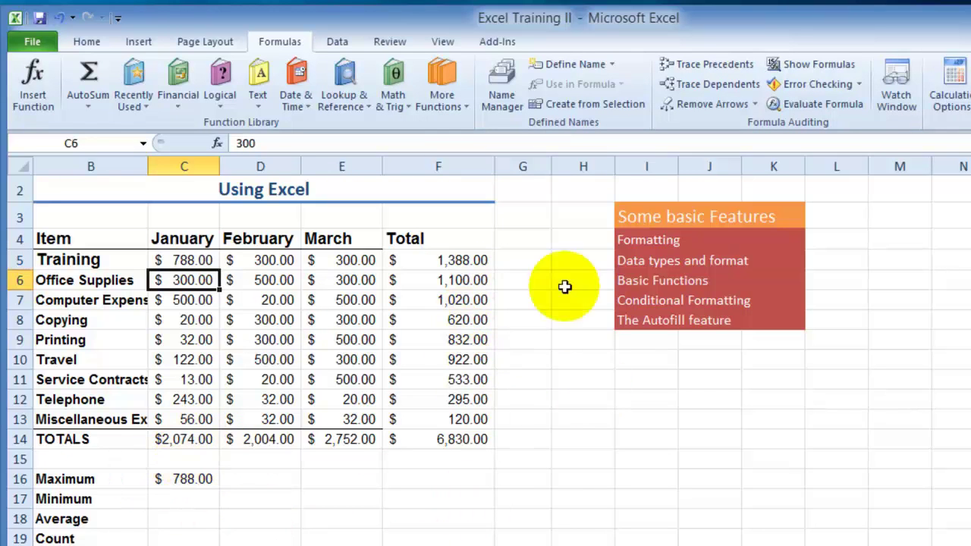
pyautogui.click(454, 279)
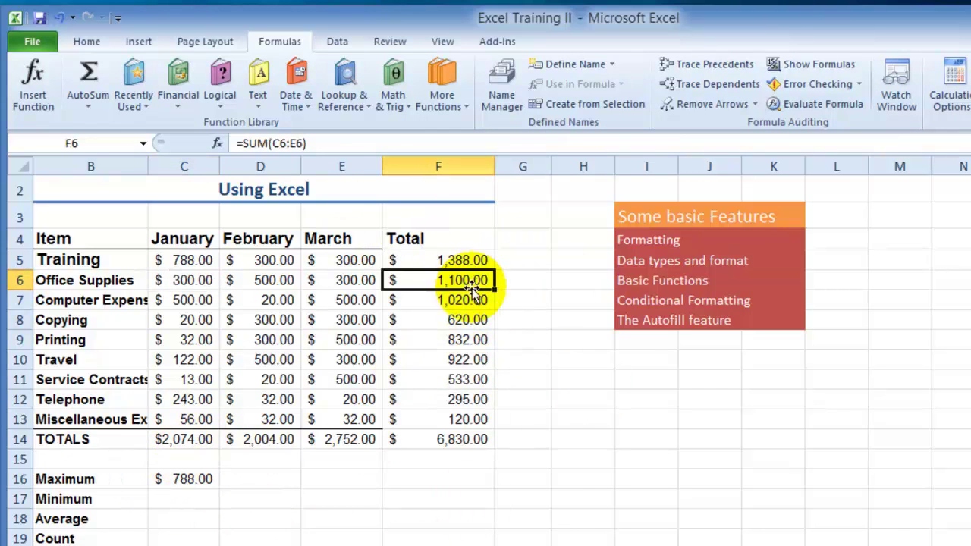
pyautogui.click(193, 441)
pyautogui.click(191, 479)
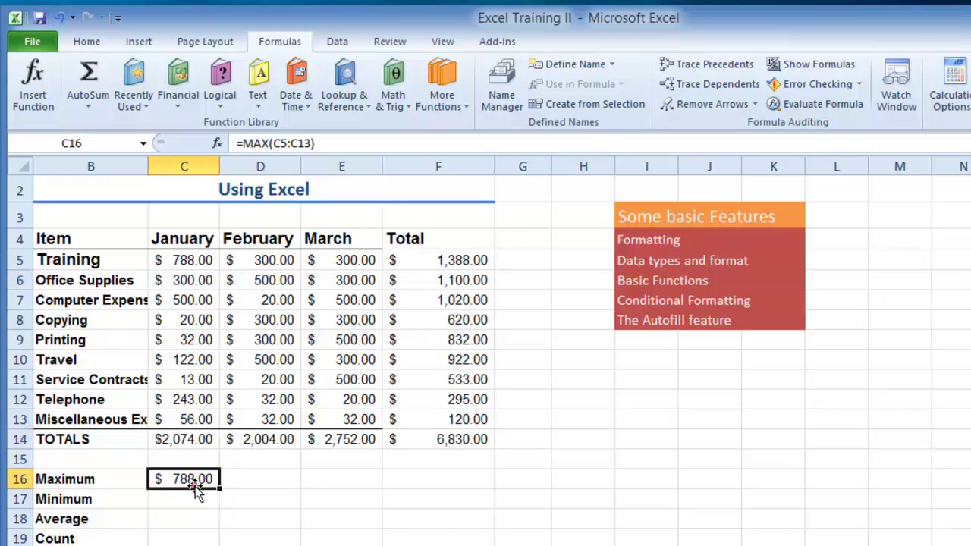
pyautogui.click(455, 440)
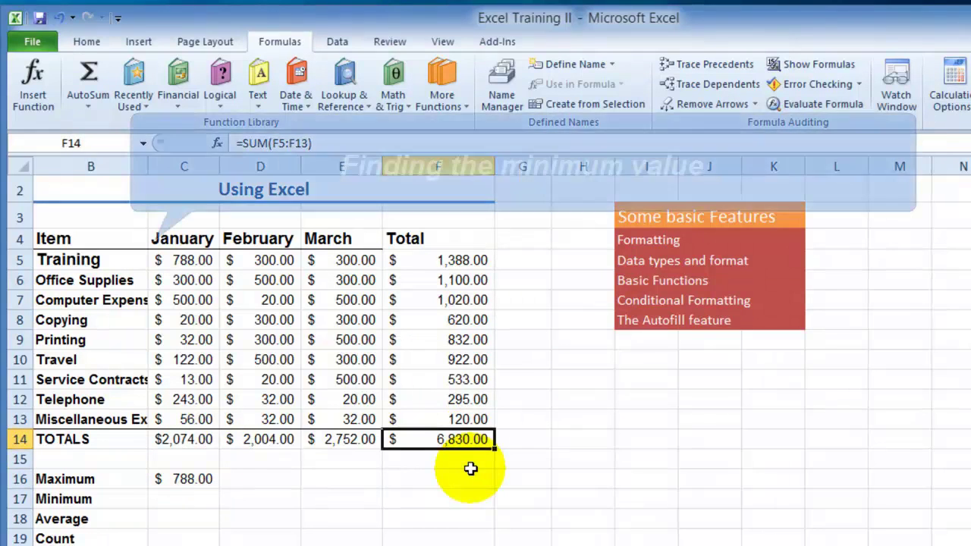
# Calculate the January minimum in cell C17 with the formula =MIN(C5:C13), choosing MIN from the suggested functions.
pyautogui.click(194, 498)
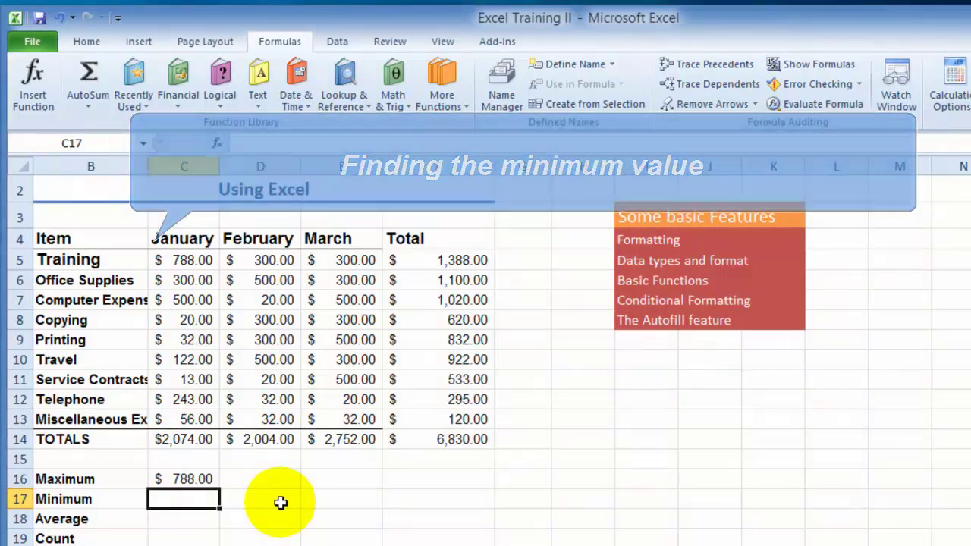
pyautogui.write('=min')
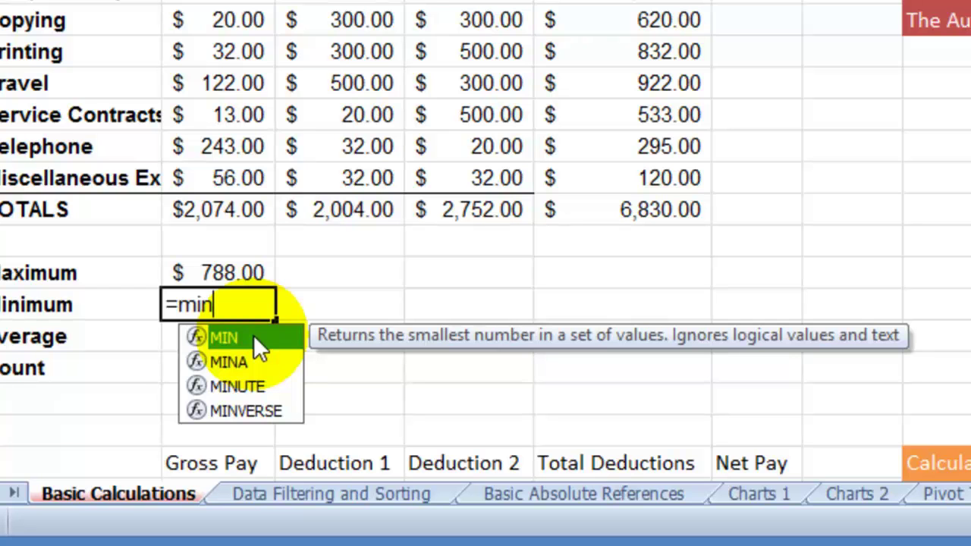
pyautogui.click(253, 335)
pyautogui.doubleClick(254, 335)
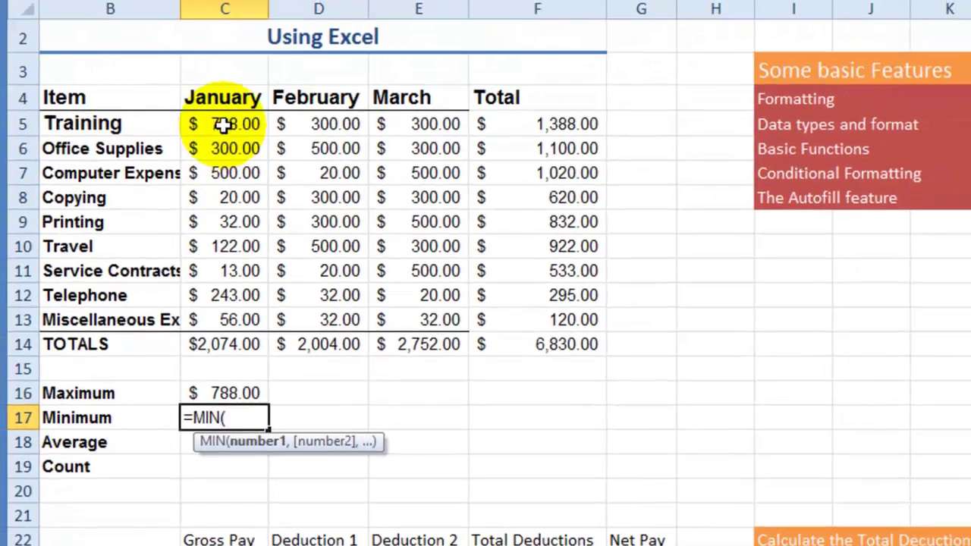
pyautogui.moveTo(217, 125); pyautogui.dragTo(229, 322)
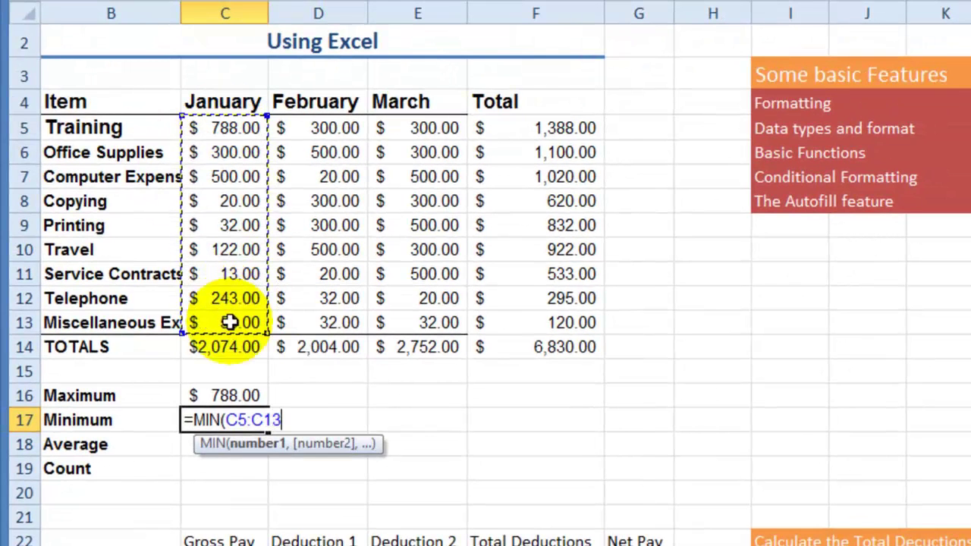
pyautogui.press('Return')
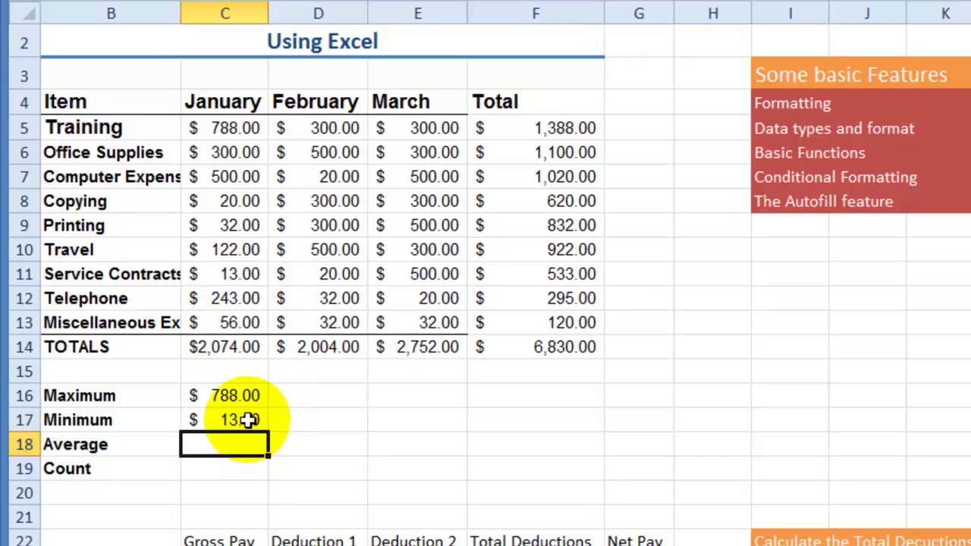
# Calculate the January average in cell C18 with the formula =AVERAGE(C5:C13), choosing AVERAGE from the suggested functions.
pyautogui.click(239, 447)
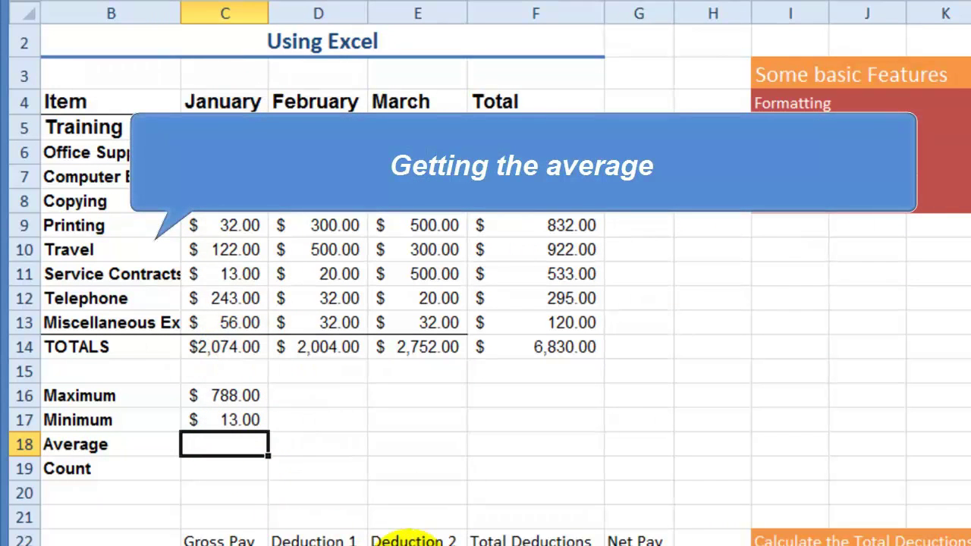
pyautogui.write('=')
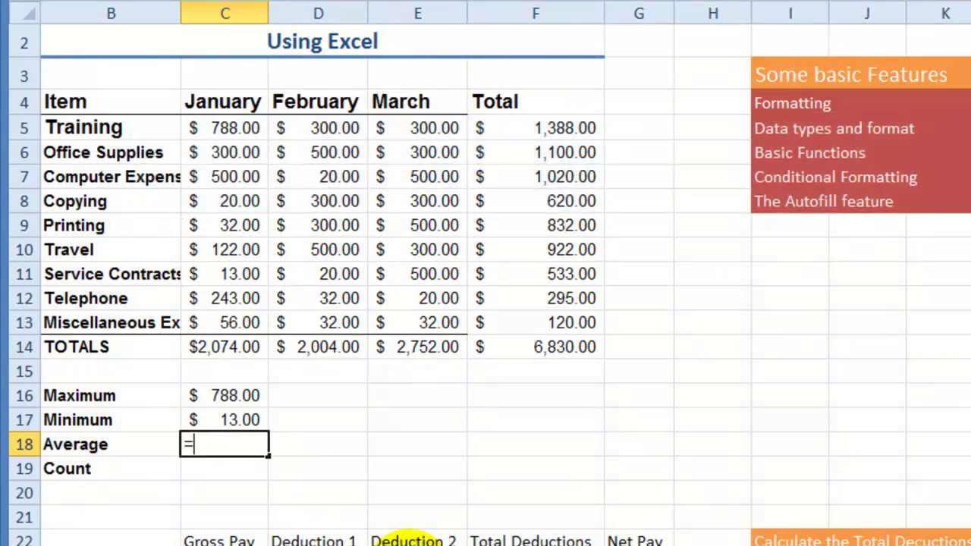
pyautogui.write('av')
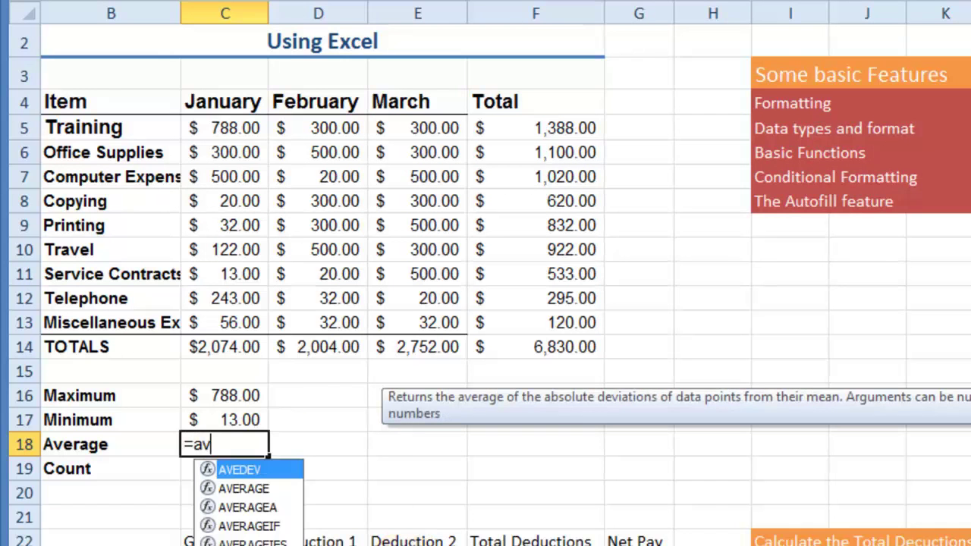
pyautogui.click(257, 492)
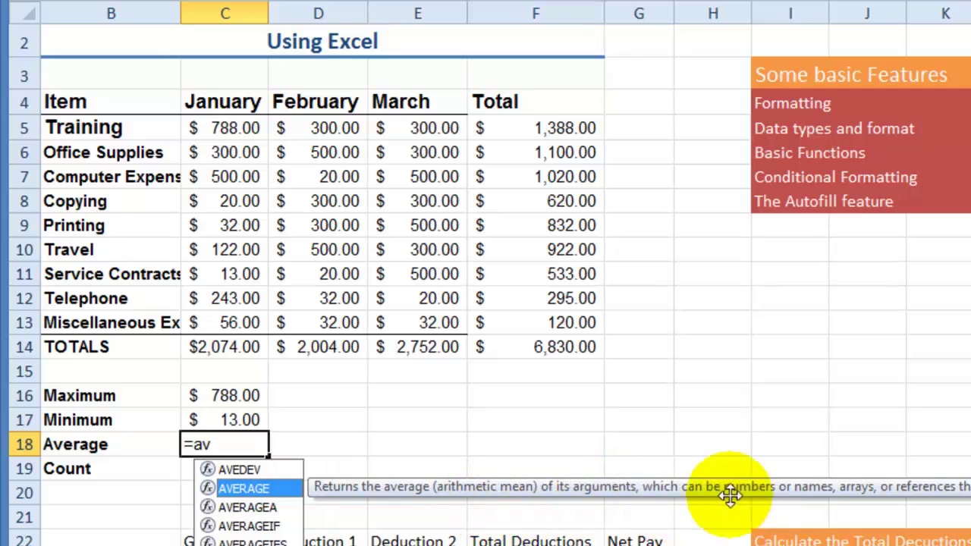
pyautogui.doubleClick(263, 488)
pyautogui.moveTo(228, 125); pyautogui.dragTo(241, 323)
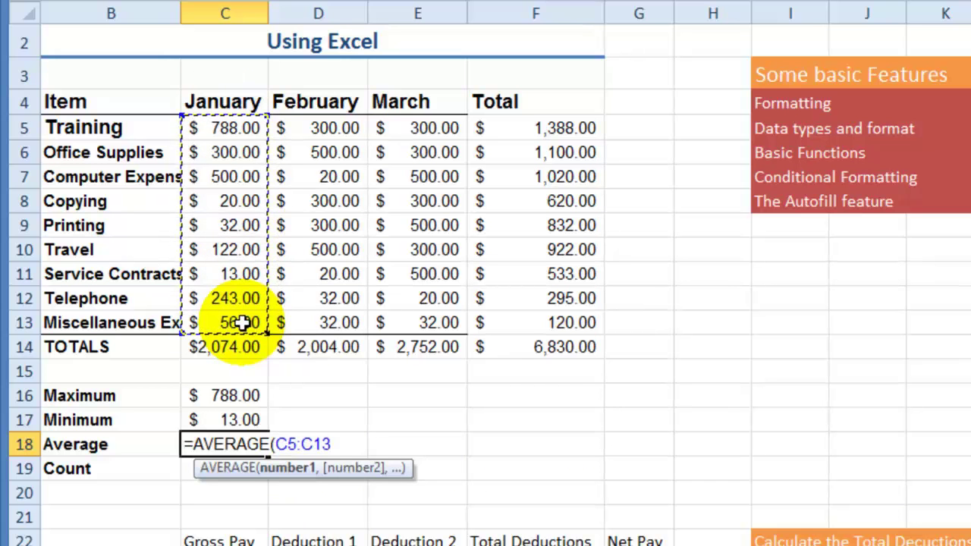
pyautogui.press('Return')
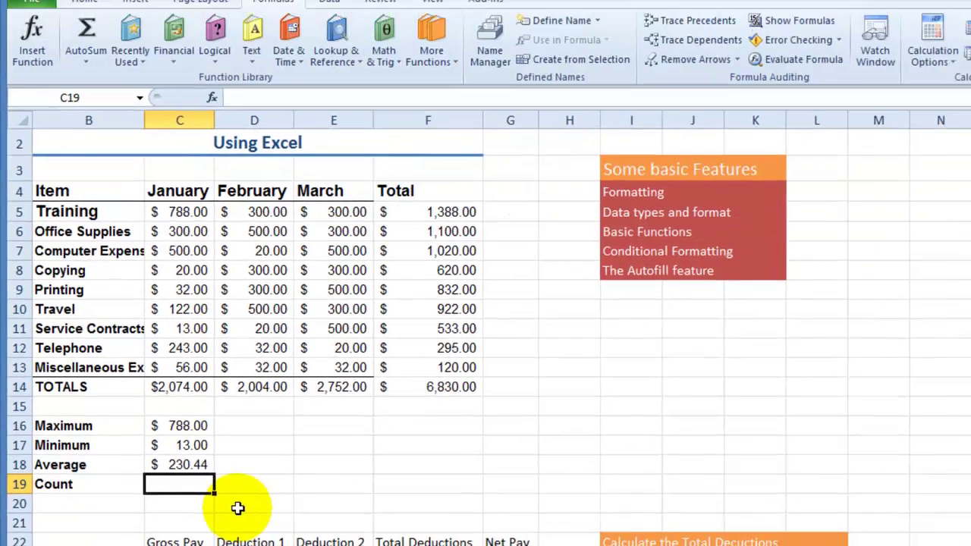
pyautogui.write('=')
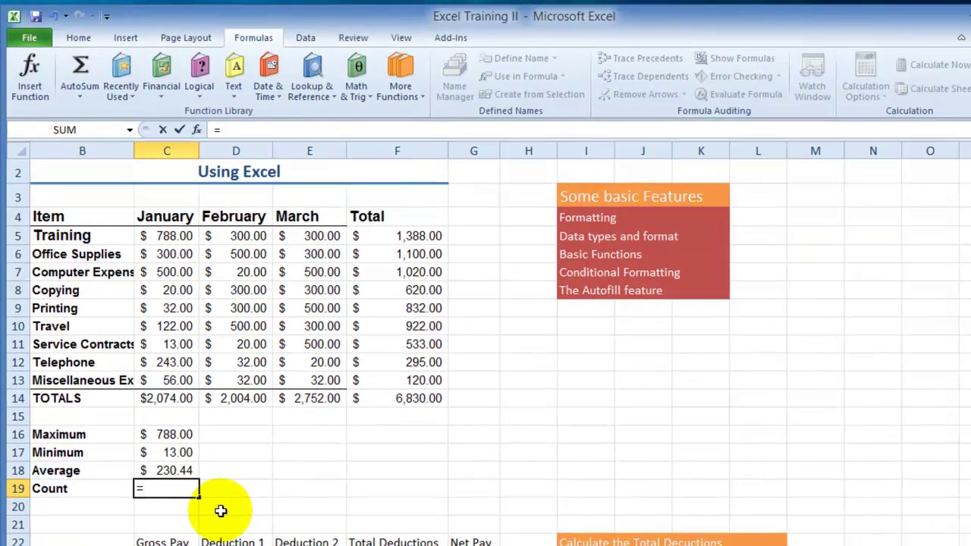
pyautogui.write('c')
pyautogui.press('BackSpace')
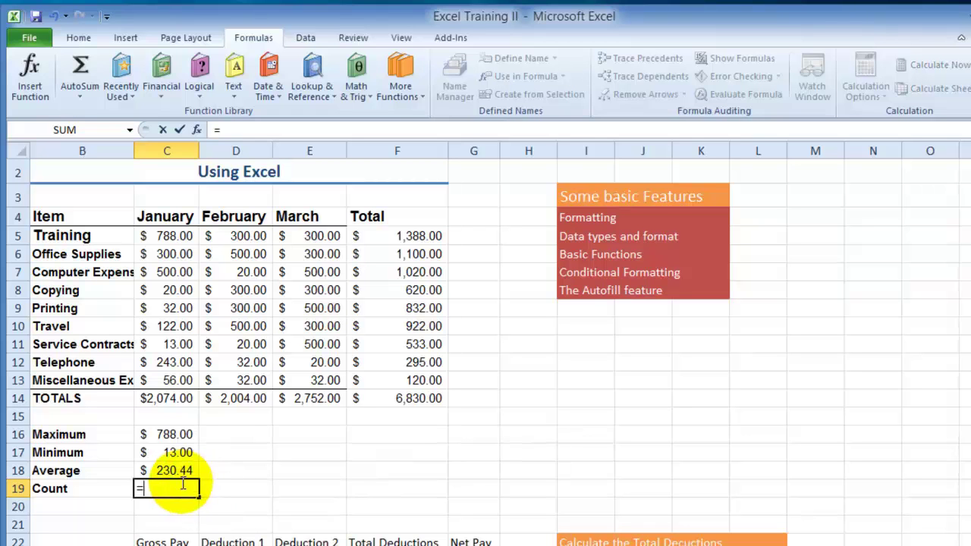
pyautogui.press('BackSpace')
pyautogui.click(252, 492)
# Count the January entries in cell C19 with AutoSum's Count Numbers function, using the range C5:C13.
pyautogui.click(181, 483)
pyautogui.click(78, 37)
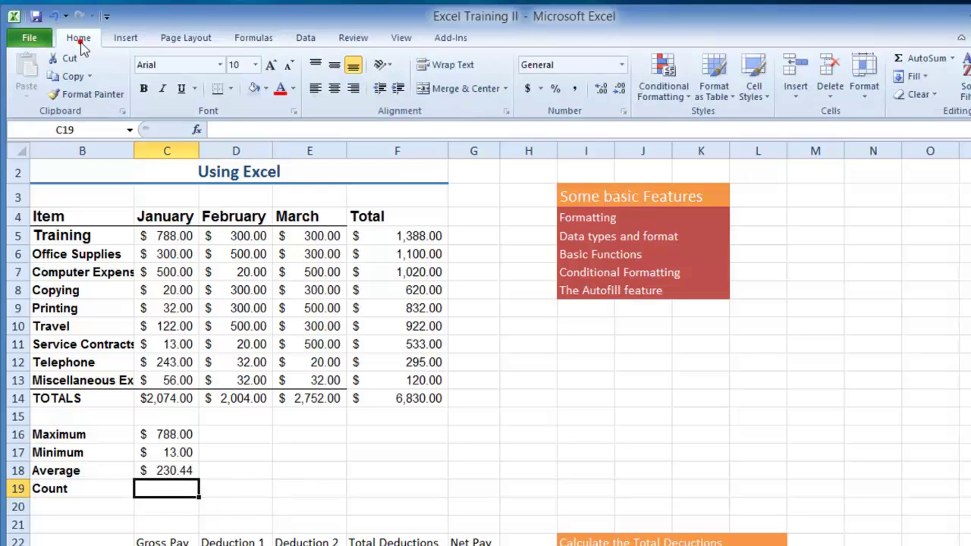
pyautogui.click(954, 61)
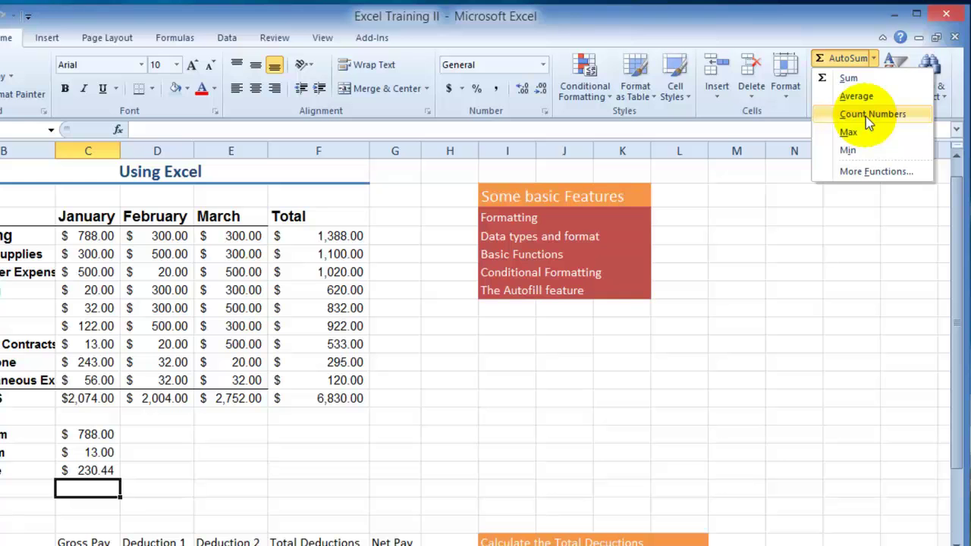
pyautogui.click(868, 116)
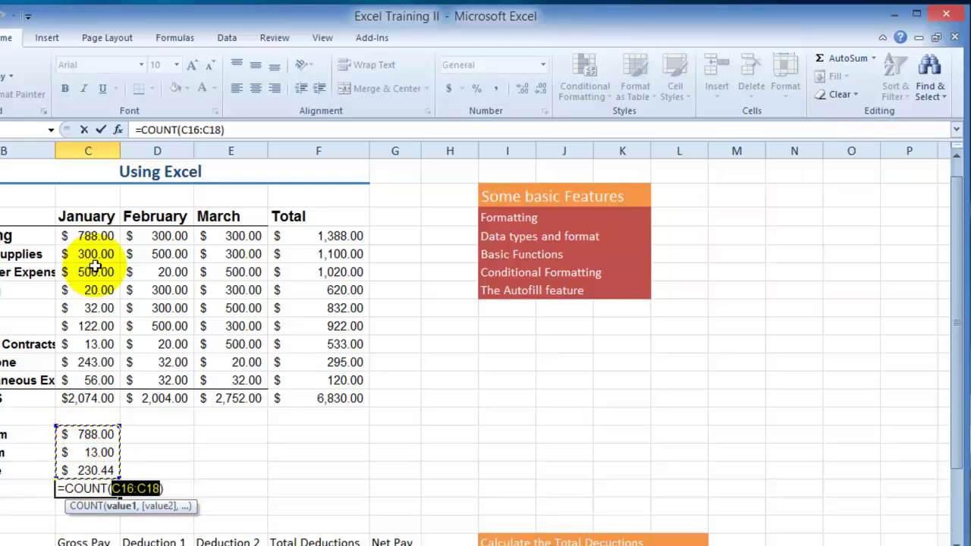
pyautogui.moveTo(95, 234); pyautogui.dragTo(104, 383)
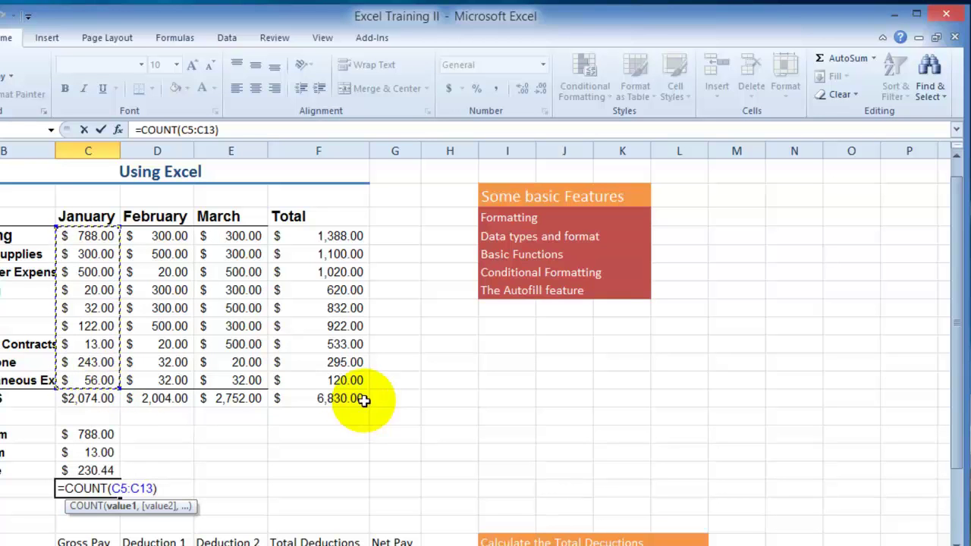
pyautogui.press('Return')
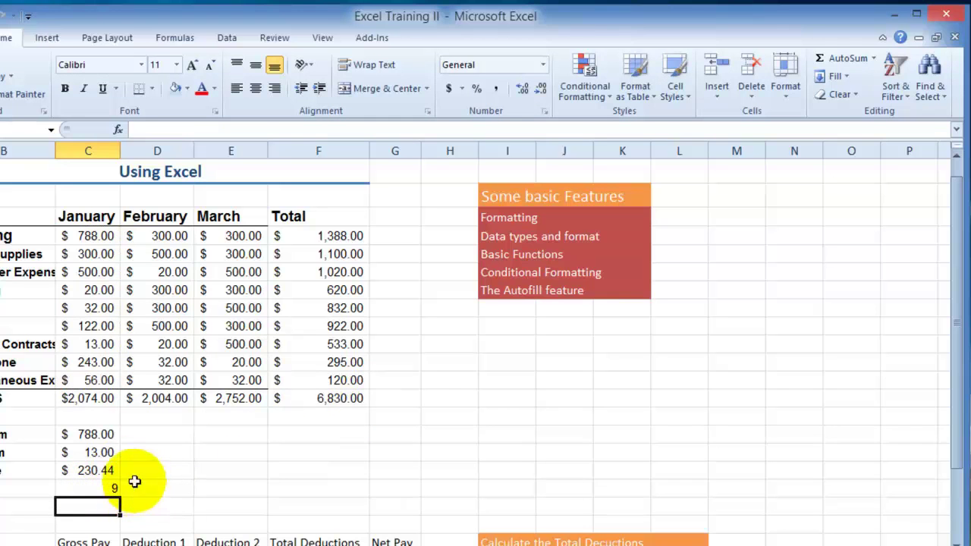
pyautogui.click(167, 437)
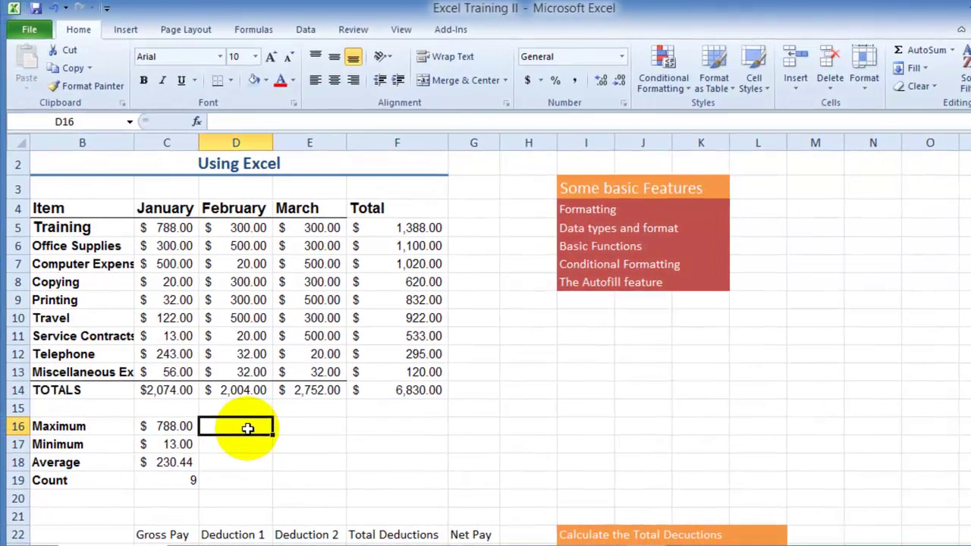
pyautogui.click(186, 427)
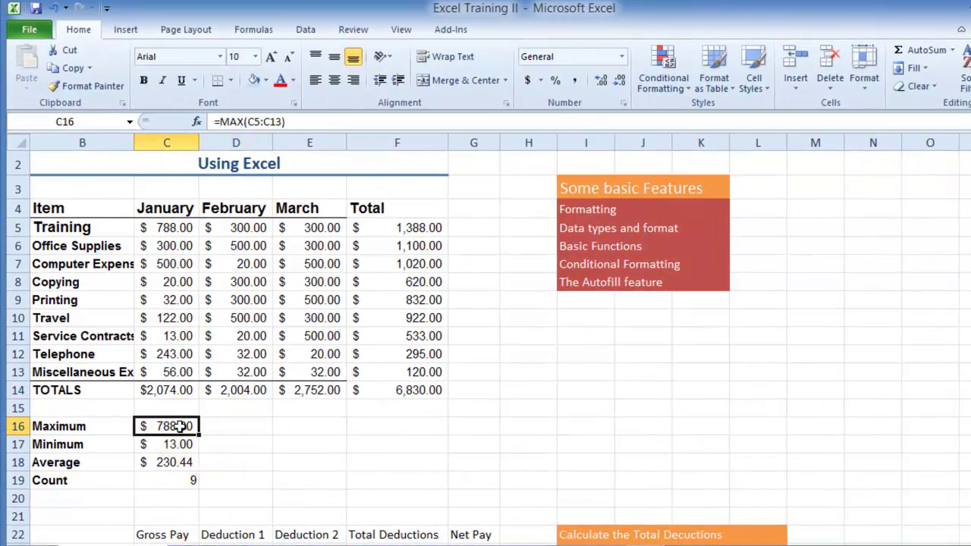
pyautogui.click(223, 427)
pyautogui.click(314, 423)
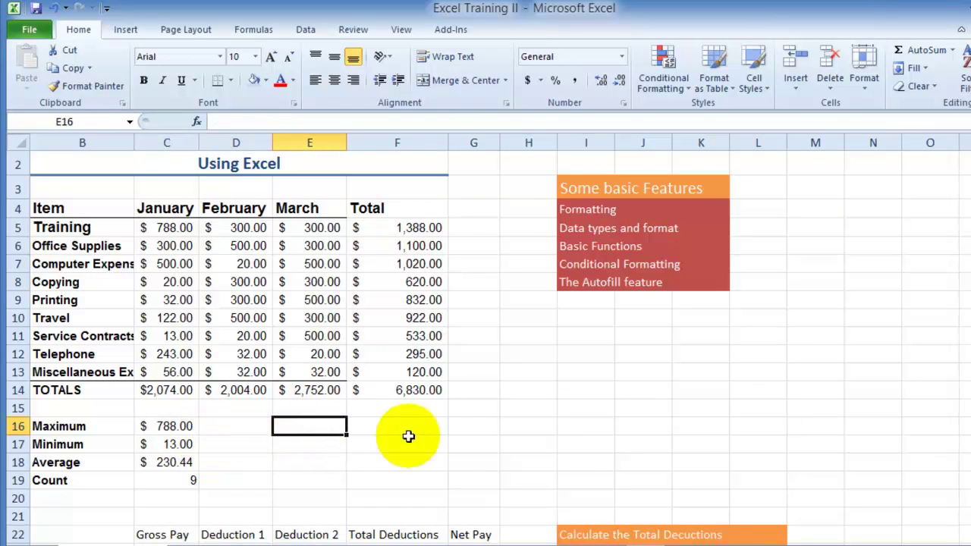
pyautogui.click(242, 445)
pyautogui.press('Tab')
pyautogui.press('Return')
pyautogui.press('Tab')
pyautogui.press('Return')
pyautogui.press('Tab')
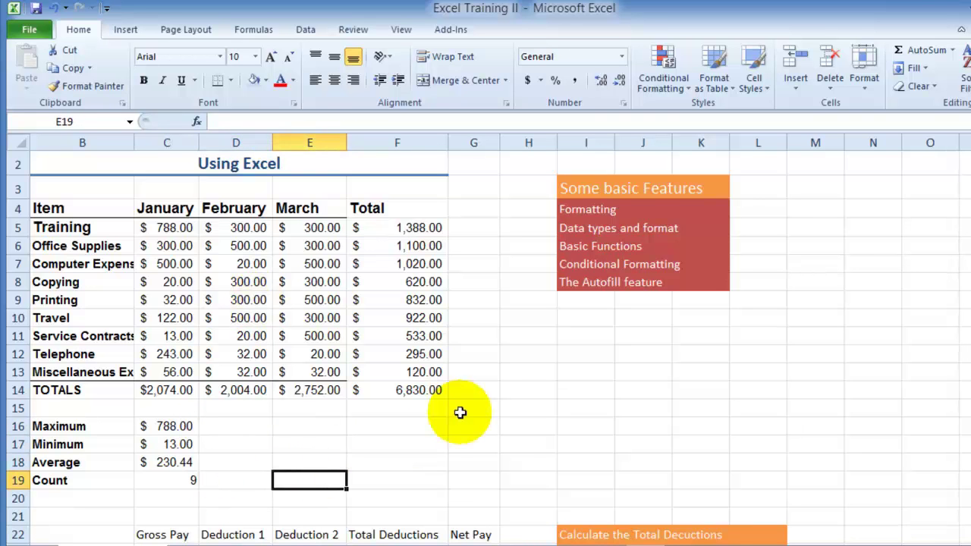
pyautogui.moveTo(174, 422); pyautogui.dragTo(193, 481)
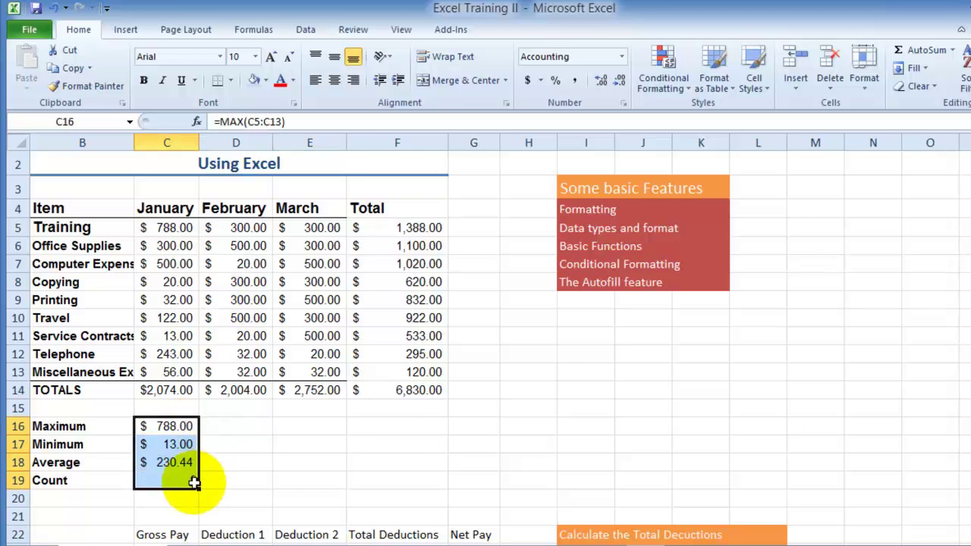
pyautogui.click(227, 428)
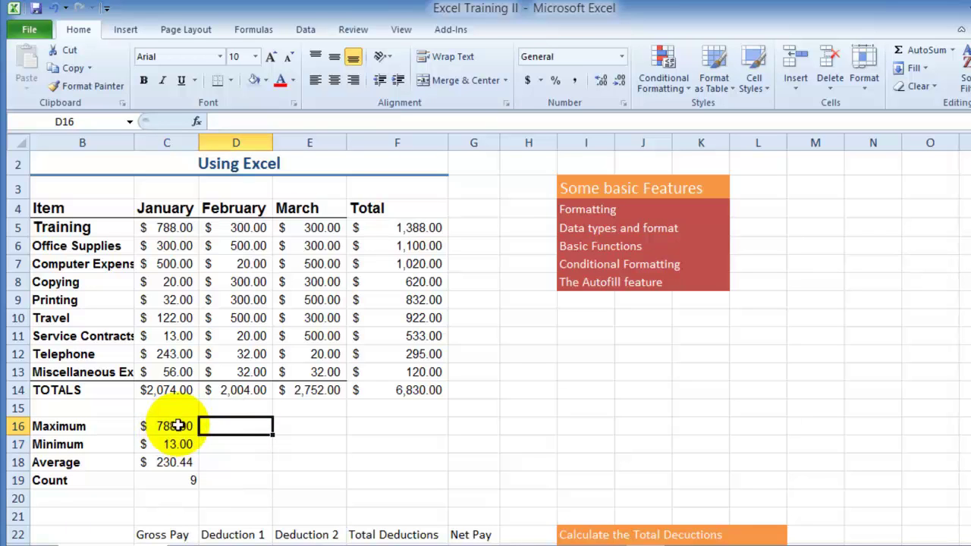
pyautogui.moveTo(176, 426); pyautogui.dragTo(190, 463)
pyautogui.moveTo(230, 428); pyautogui.dragTo(238, 467)
pyautogui.moveTo(330, 426); pyautogui.dragTo(285, 462)
pyautogui.click(173, 427)
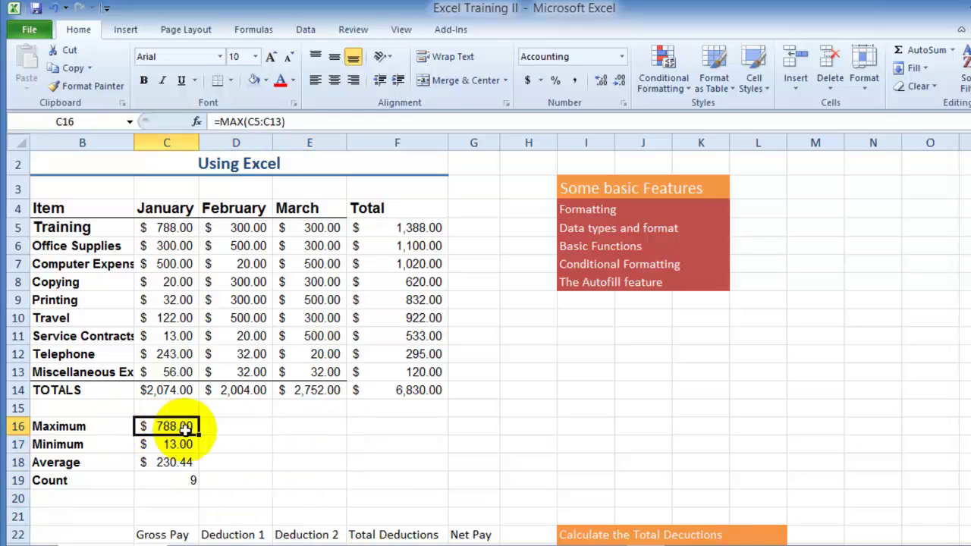
# Examine the January total formula in C14 and the maximum formula in C16, including the range it references.
pyautogui.click(164, 391)
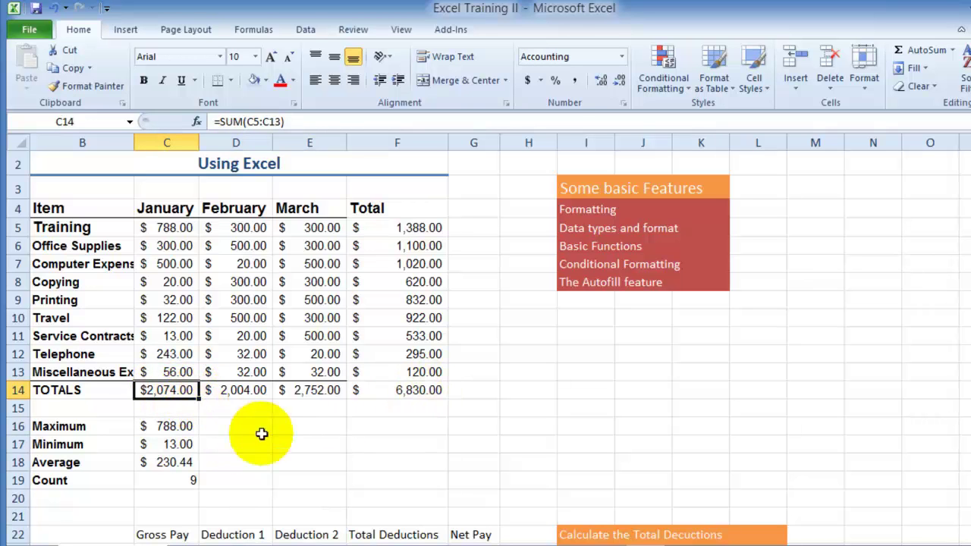
pyautogui.click(178, 428)
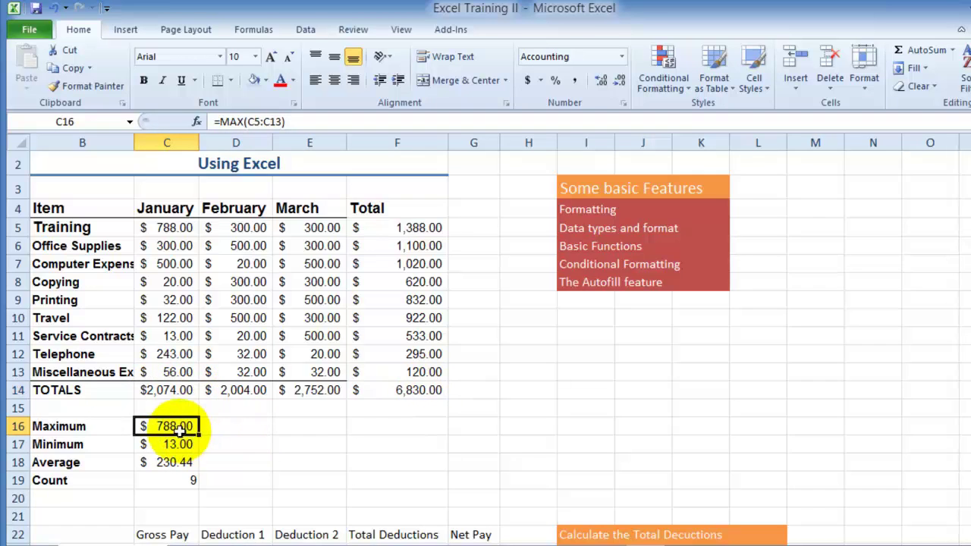
pyautogui.click(282, 121)
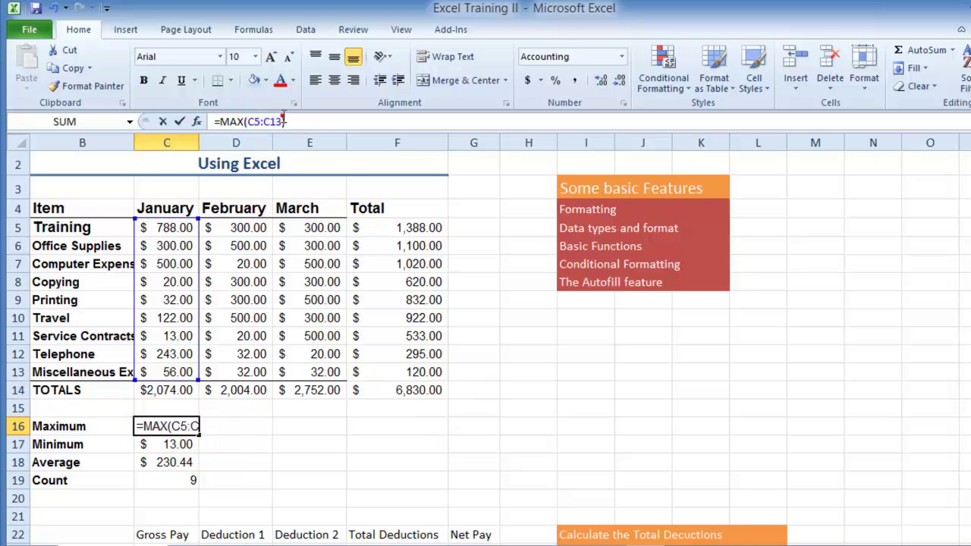
pyautogui.moveTo(282, 121); pyautogui.dragTo(213, 121)
pyautogui.click(189, 431)
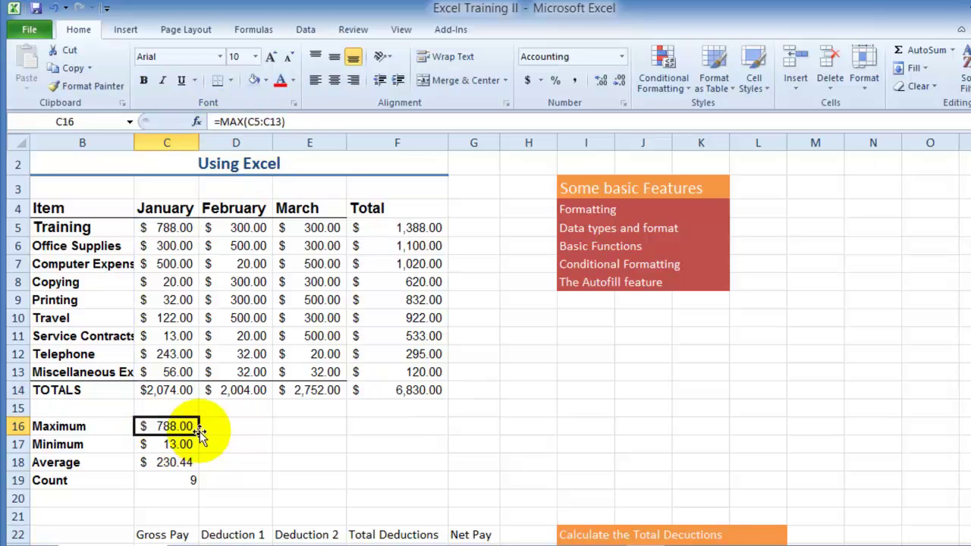
# Autofill the maximum formula from C16 across to F16 and check the copied ranges in D16 and E16.
pyautogui.moveTo(198, 434); pyautogui.dragTo(413, 429)
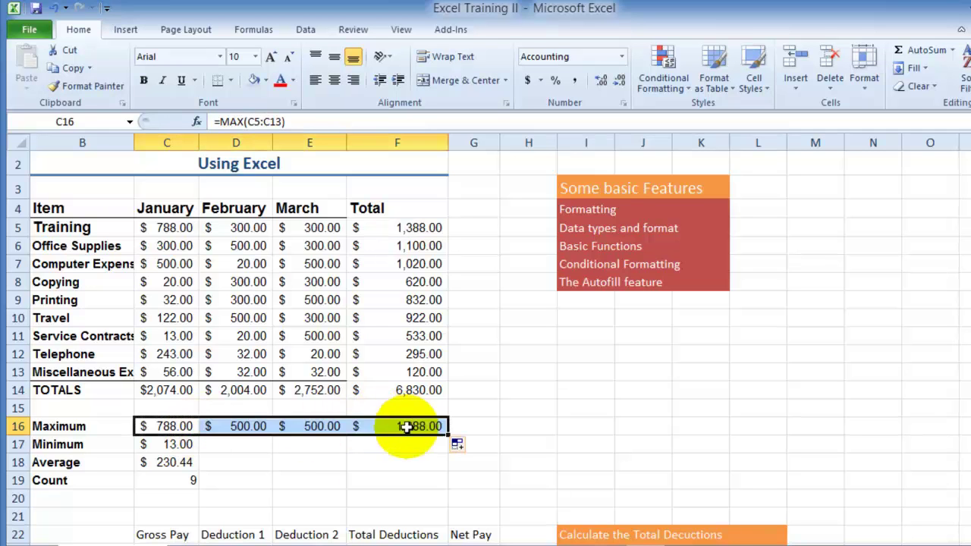
pyautogui.click(255, 447)
pyautogui.click(260, 427)
pyautogui.click(261, 428)
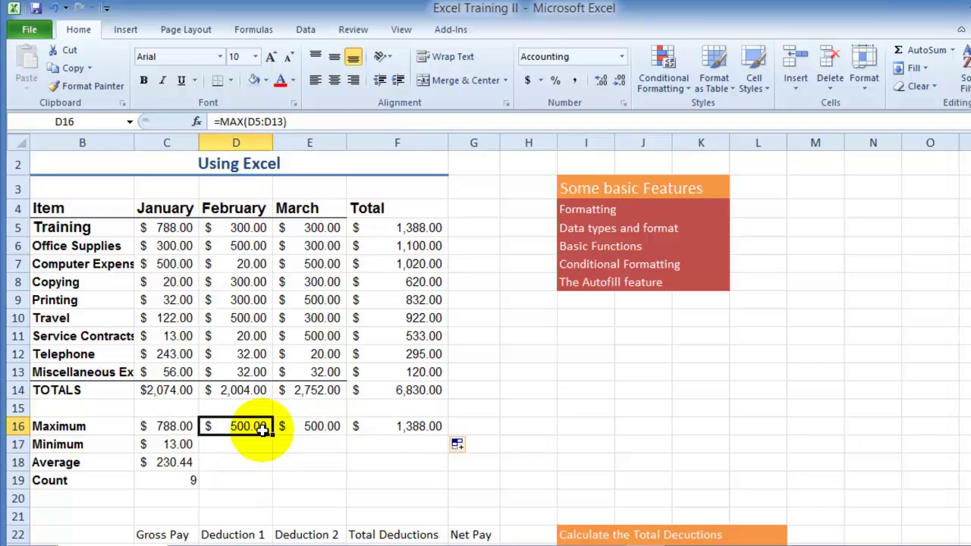
pyautogui.click(319, 425)
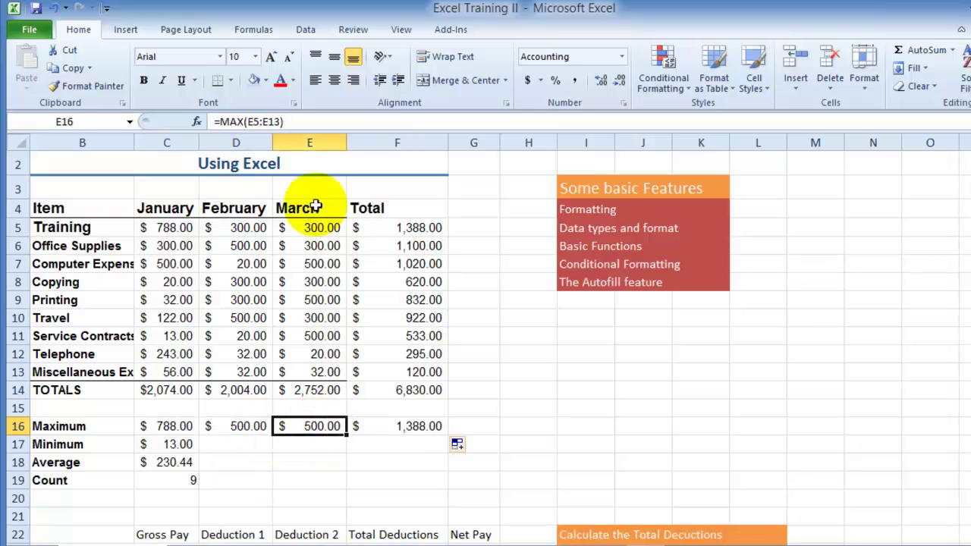
pyautogui.click(281, 121)
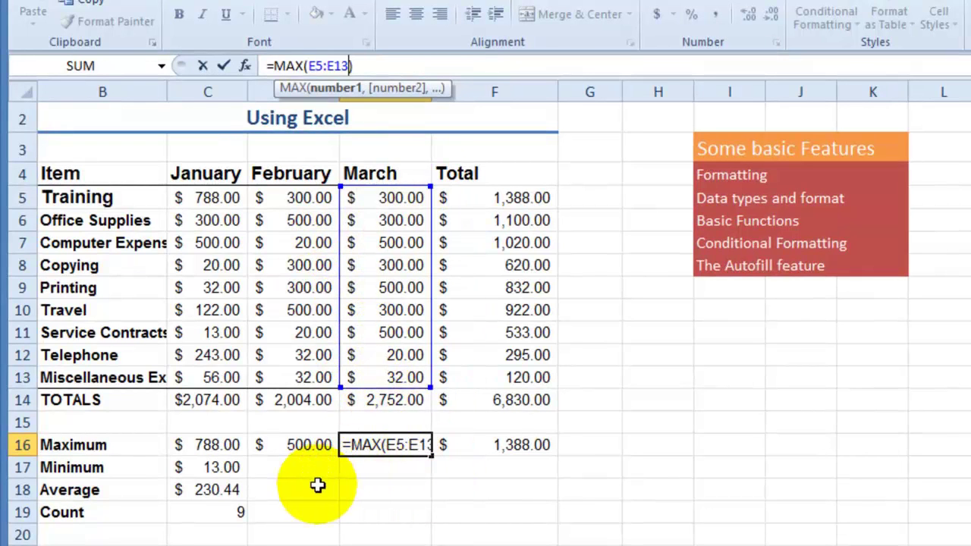
pyautogui.hotkey('ctrl', 'Return')
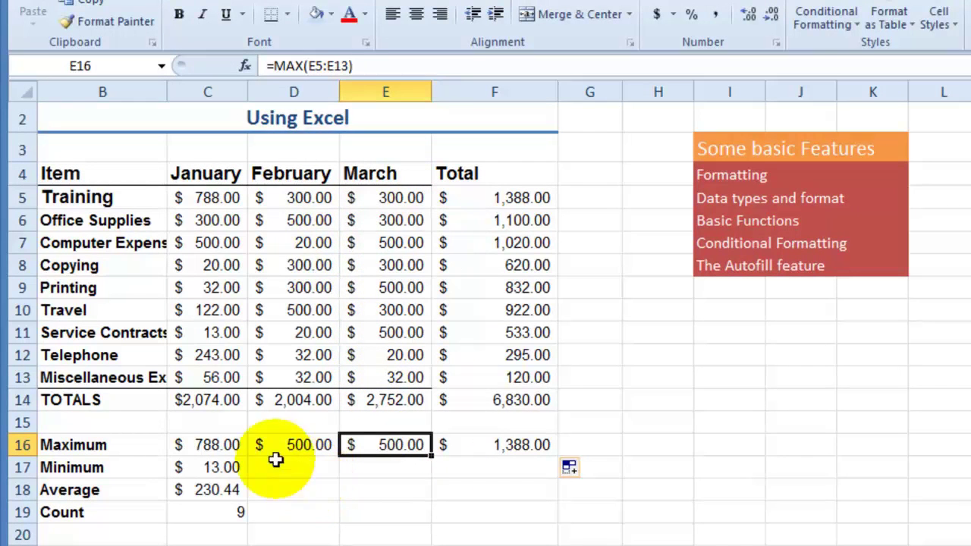
# Autofill the Maximum, Minimum, Average and Count formulas in C16:C19 together across to column F.
pyautogui.click(216, 448)
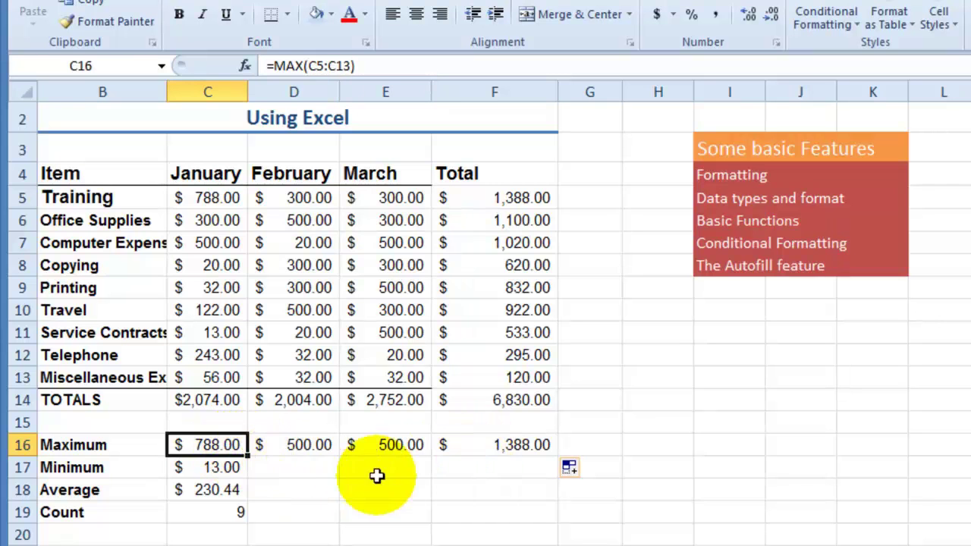
pyautogui.click(260, 475)
pyautogui.click(223, 437)
pyautogui.moveTo(222, 438); pyautogui.dragTo(241, 528)
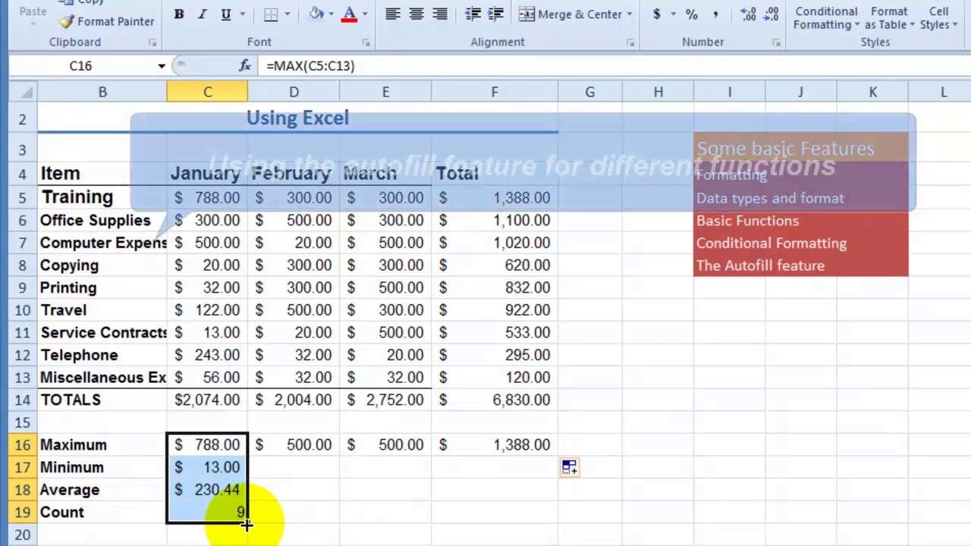
pyautogui.moveTo(246, 523); pyautogui.dragTo(561, 529)
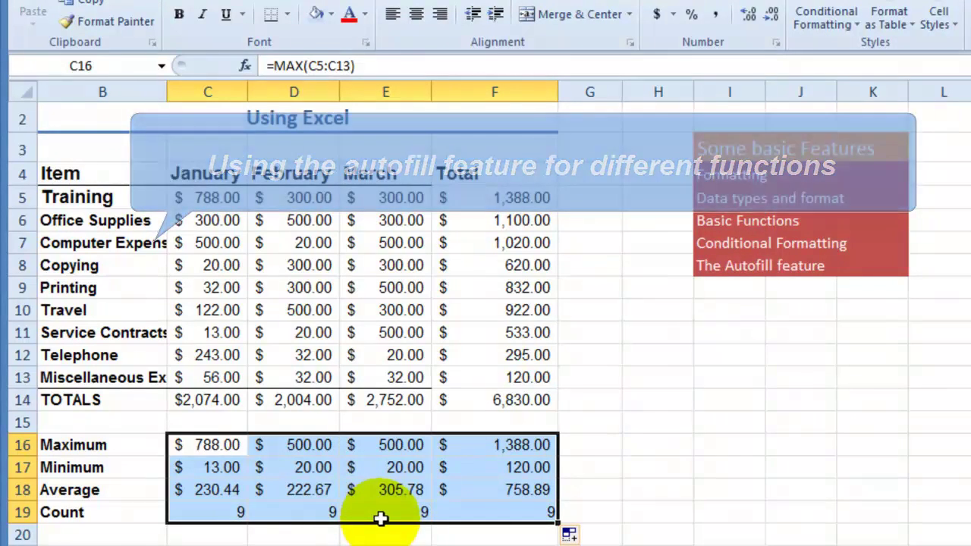
# Examine the copied average and maximum formulas and compare them with the January formulas and the summary row labels.
pyautogui.click(382, 491)
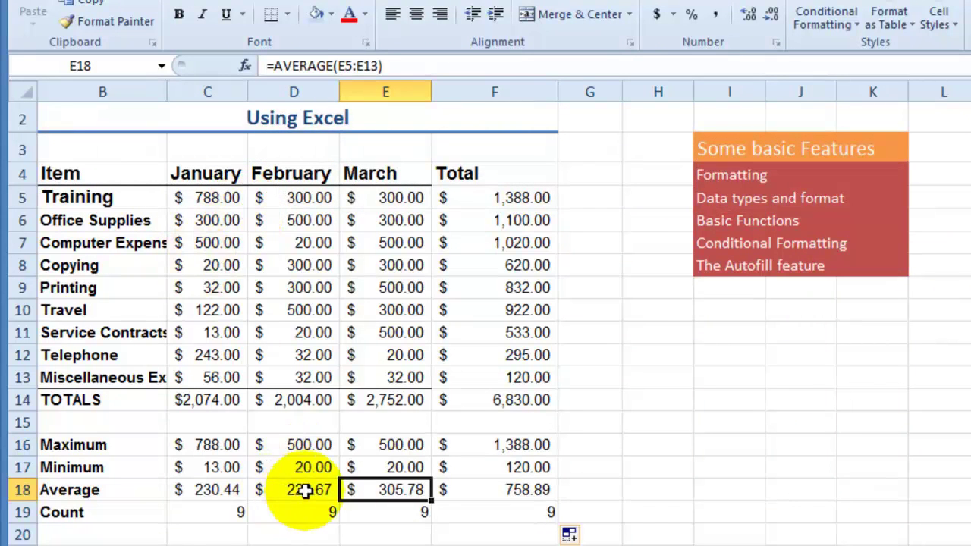
pyautogui.click(229, 491)
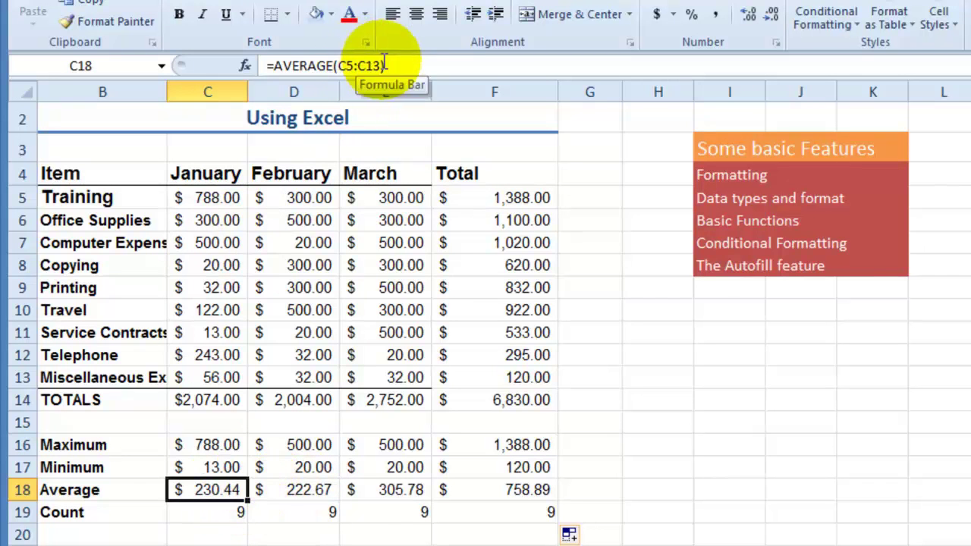
pyautogui.click(309, 490)
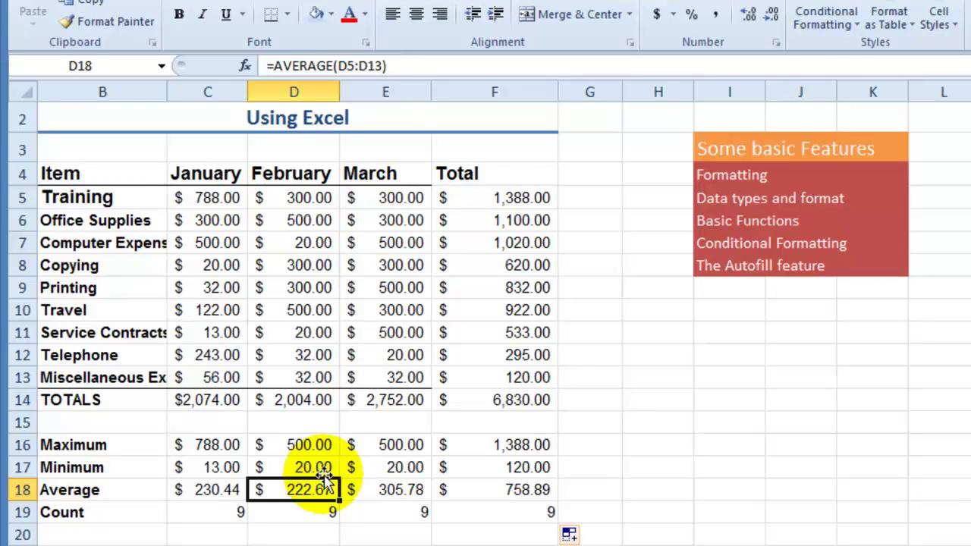
pyautogui.click(970, 173)
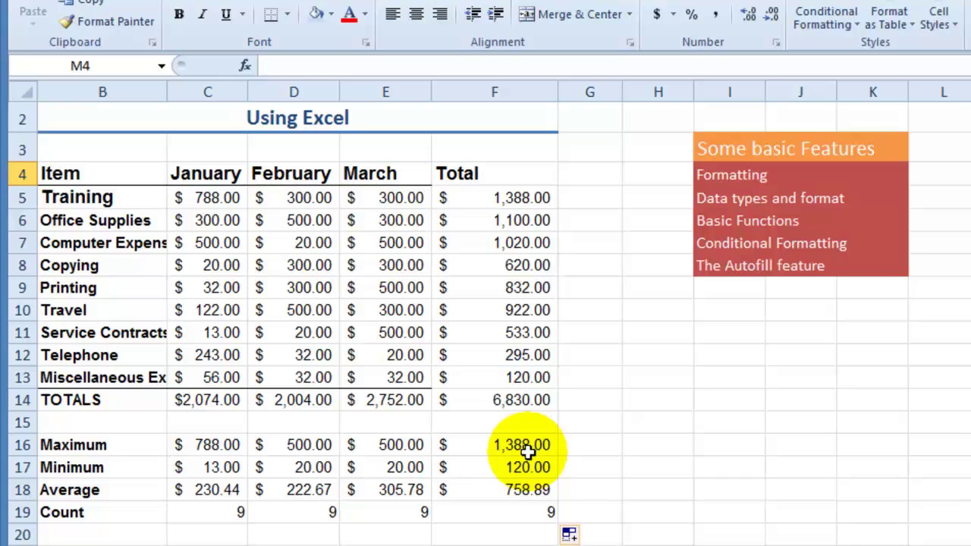
pyautogui.click(315, 448)
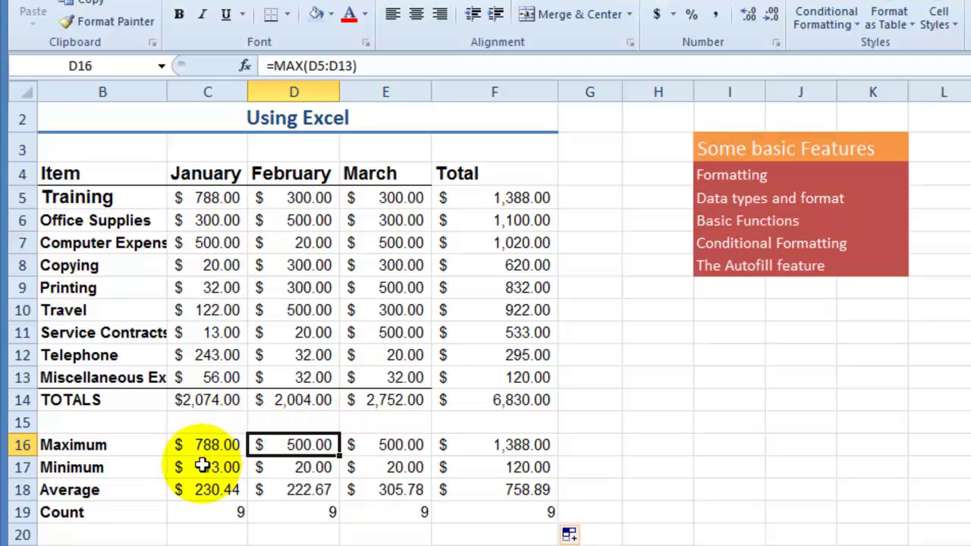
pyautogui.click(199, 397)
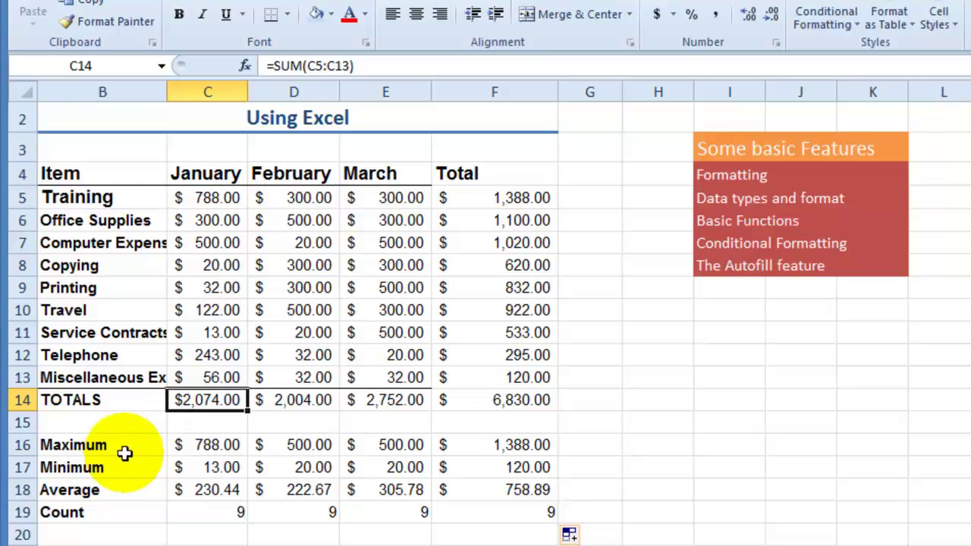
pyautogui.click(212, 468)
pyautogui.click(99, 495)
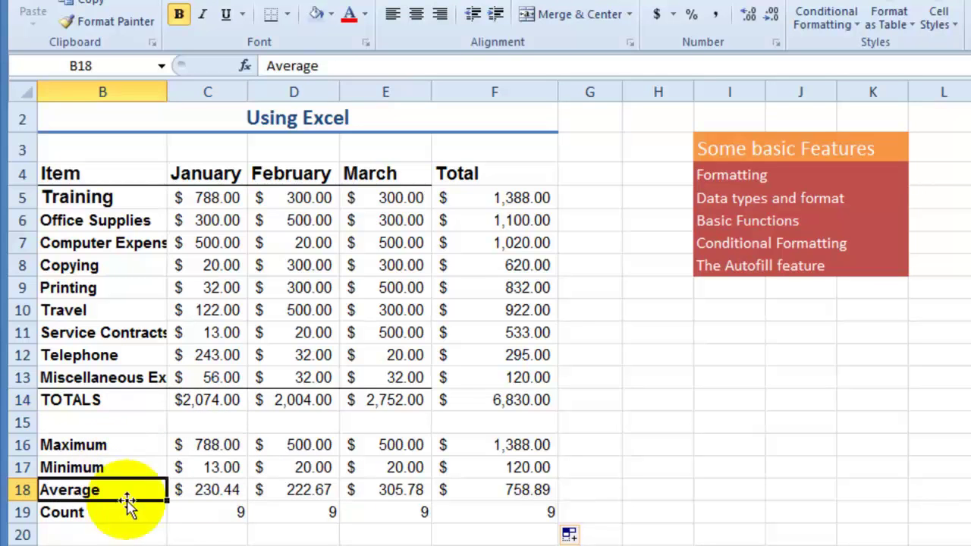
pyautogui.click(135, 514)
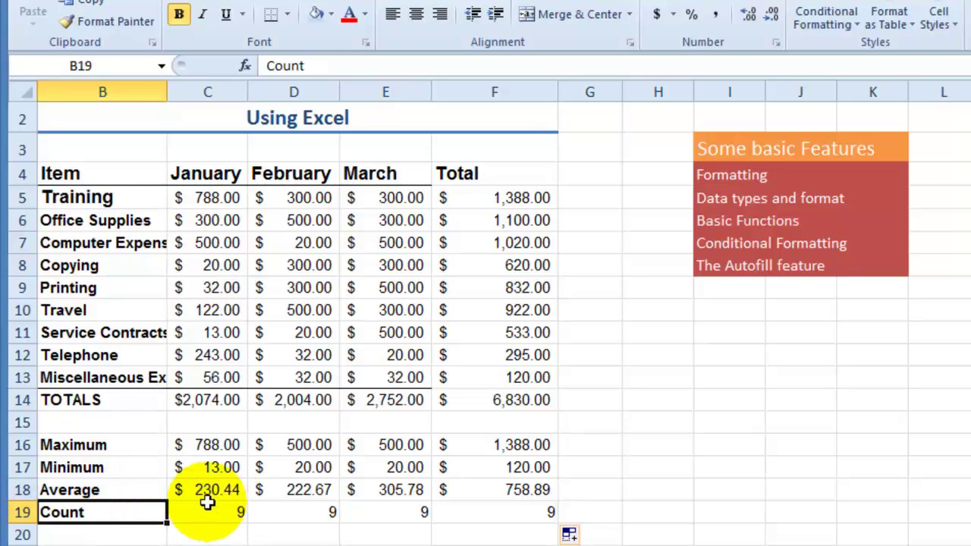
pyautogui.click(591, 467)
# Enter the labels Addition, Subtraction, Multiplication and Dividing in cells H15 to H18.
pyautogui.scroll(-3, 603, 446)
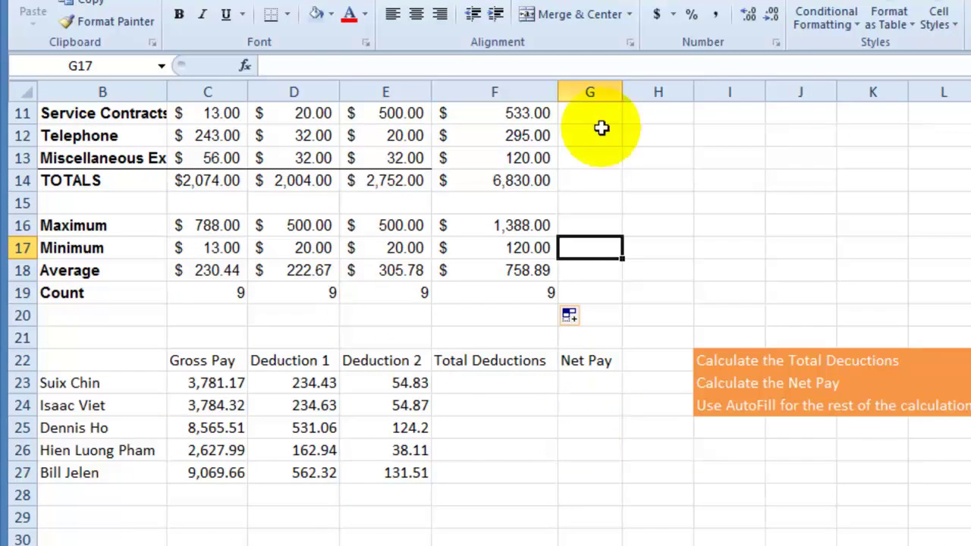
pyautogui.click(673, 198)
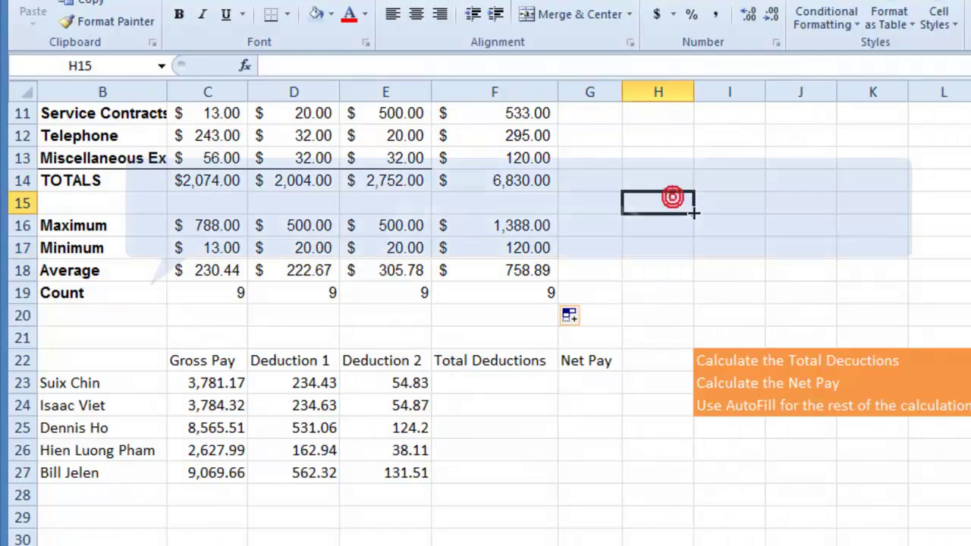
pyautogui.press('Down')
pyautogui.write('Subtraction')
pyautogui.press('Return')
pyautogui.write('Multiplication')
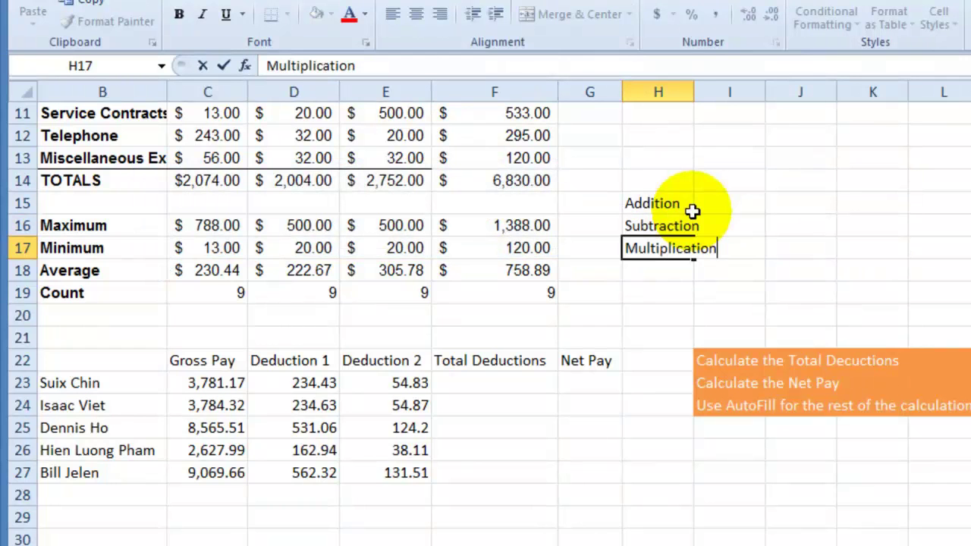
pyautogui.click(657, 273)
pyautogui.write('Dividing')
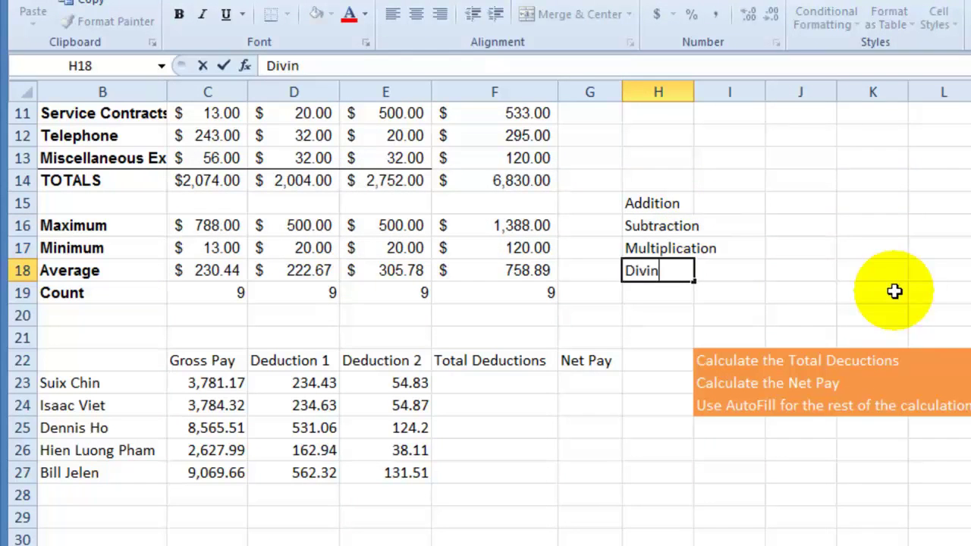
# Widen column H so the operation labels fit within it.
pyautogui.doubleClick(729, 203)
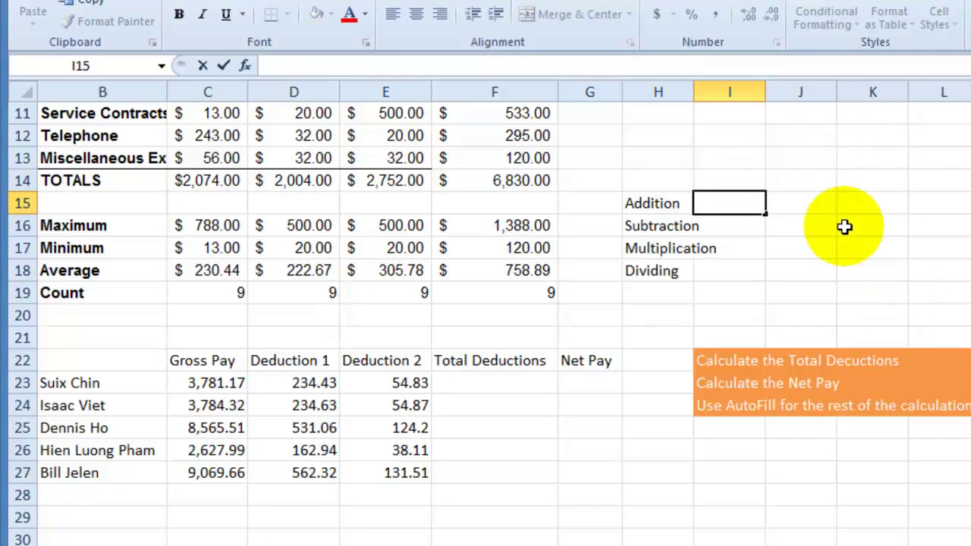
pyautogui.click(686, 92)
pyautogui.moveTo(699, 91); pyautogui.dragTo(734, 106)
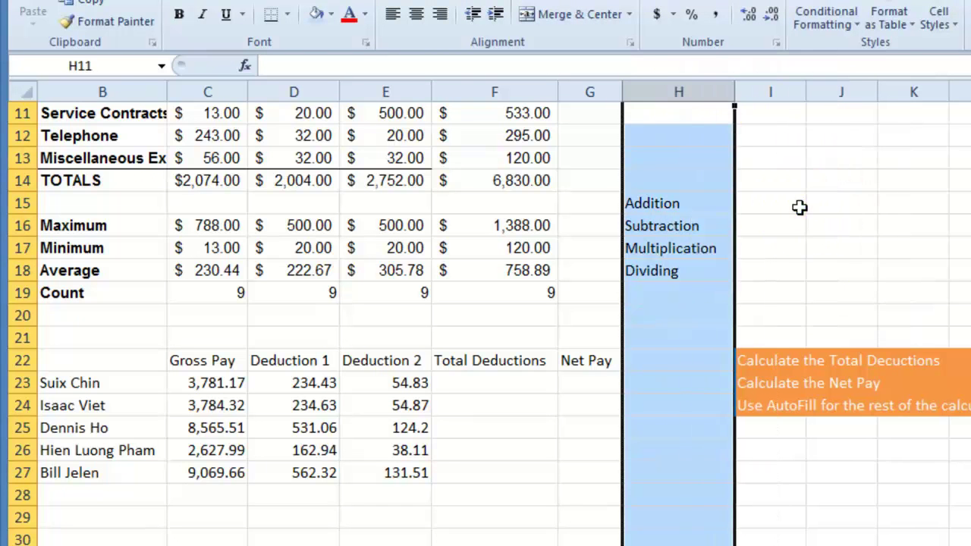
# Enter "sum or +" beside Addition in cell I15.
pyautogui.click(798, 205)
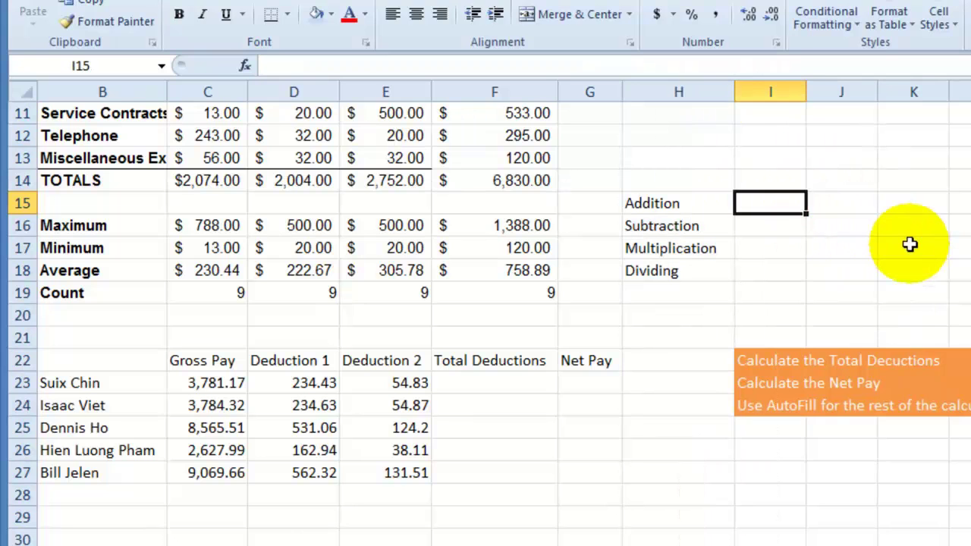
pyautogui.write('sum or +')
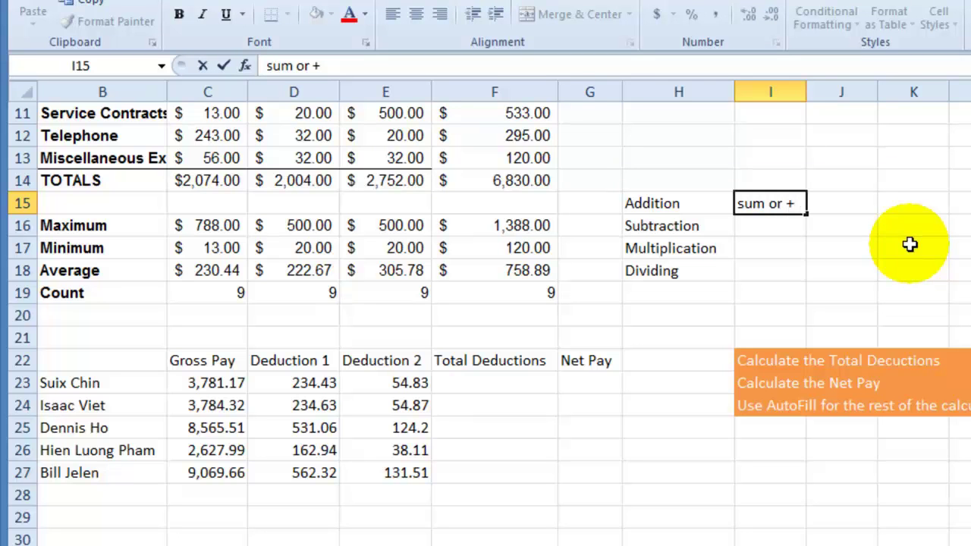
pyautogui.press('Return')
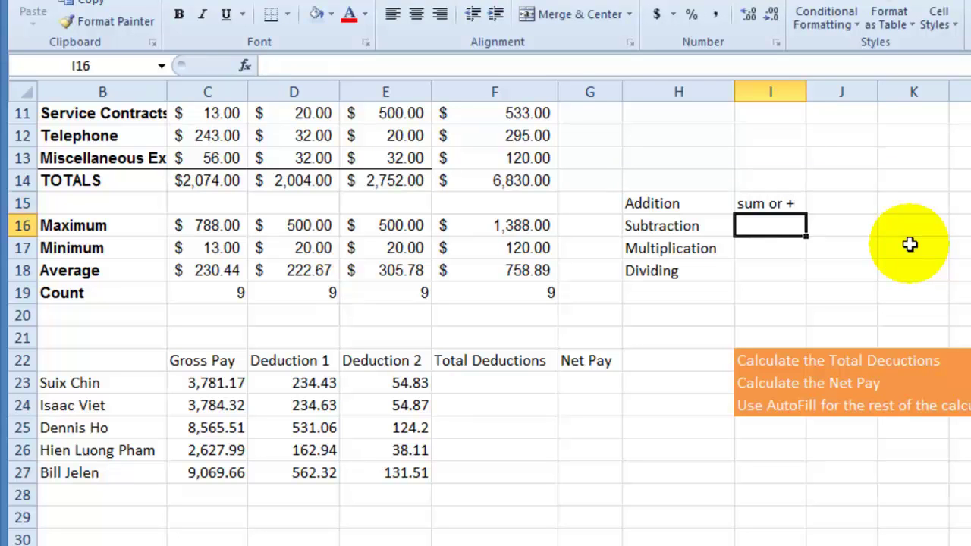
pyautogui.click(768, 204)
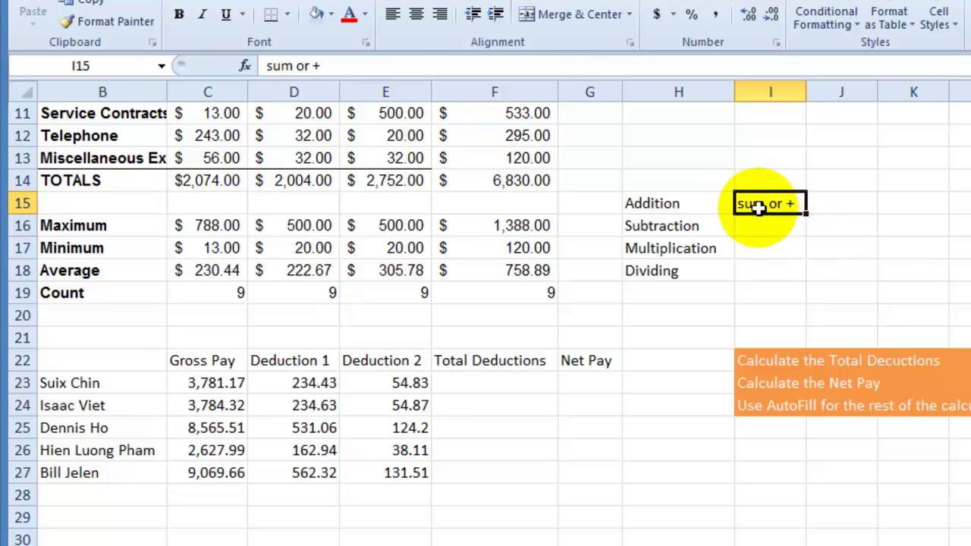
pyautogui.click(198, 181)
# Enter the operators -, * and / in cells I16 to I18 beside Subtraction, Multiplication and Dividing.
pyautogui.click(762, 225)
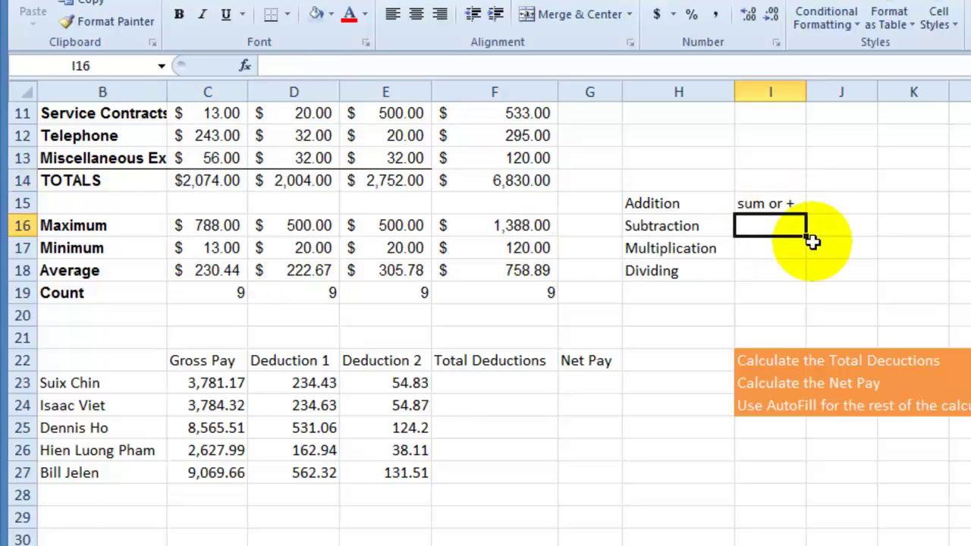
pyautogui.write('-')
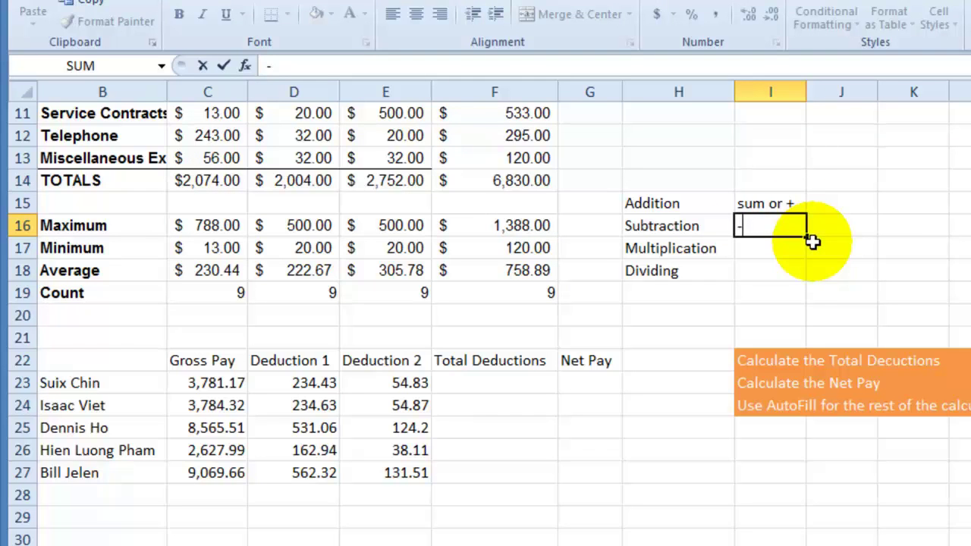
pyautogui.press('Return')
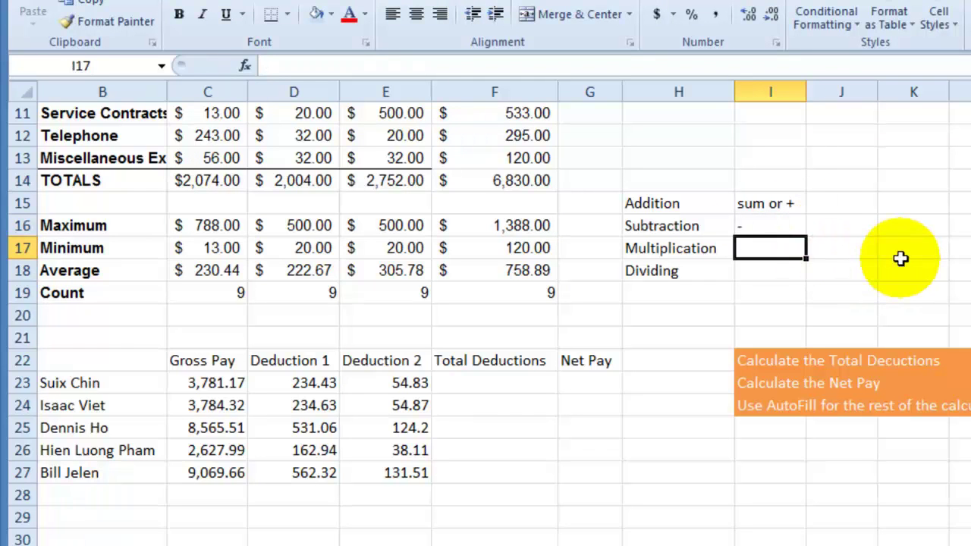
pyautogui.write('*')
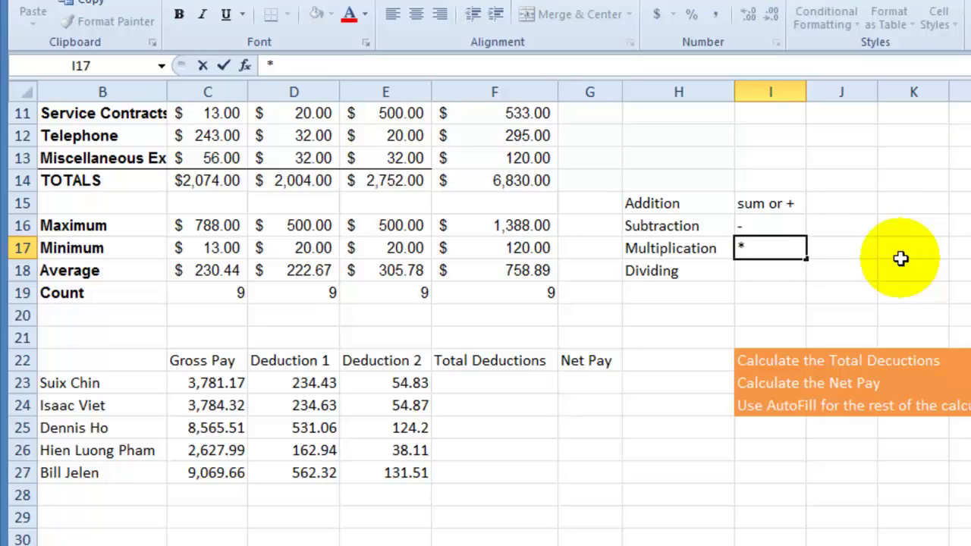
pyautogui.click(755, 279)
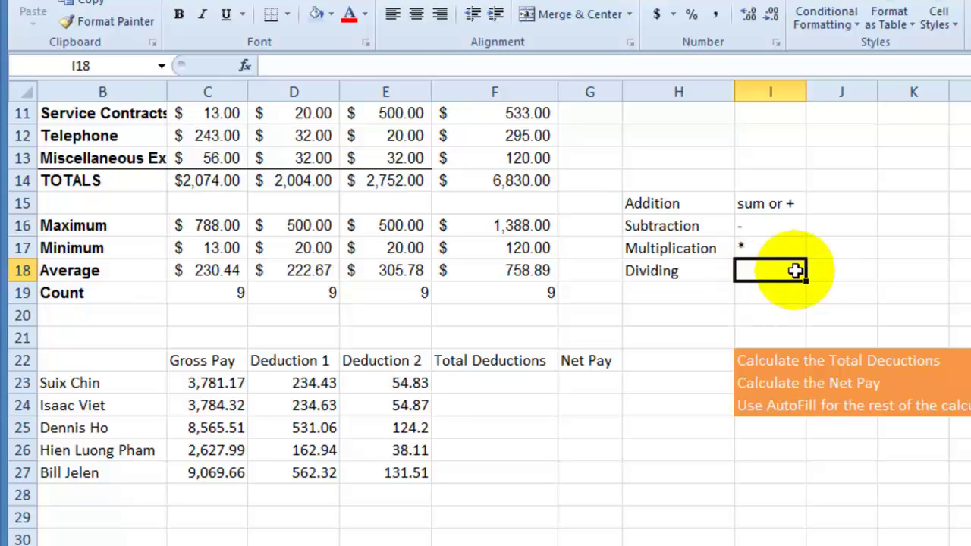
pyautogui.click(782, 271)
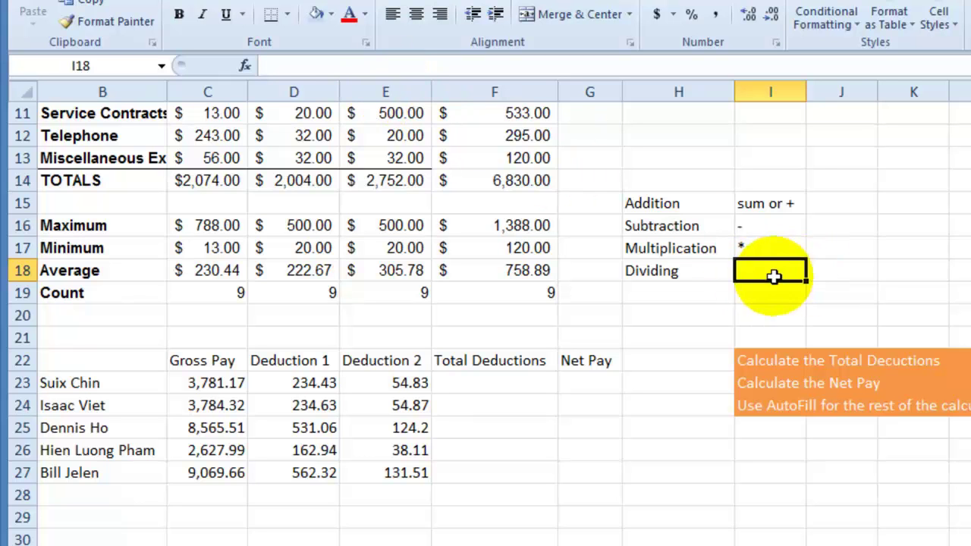
pyautogui.write('/')
pyautogui.press('Return')
# Examine the employee names, Gross Pay, Deduction 1 and Deduction 2 columns in the payroll table.
pyautogui.click(504, 391)
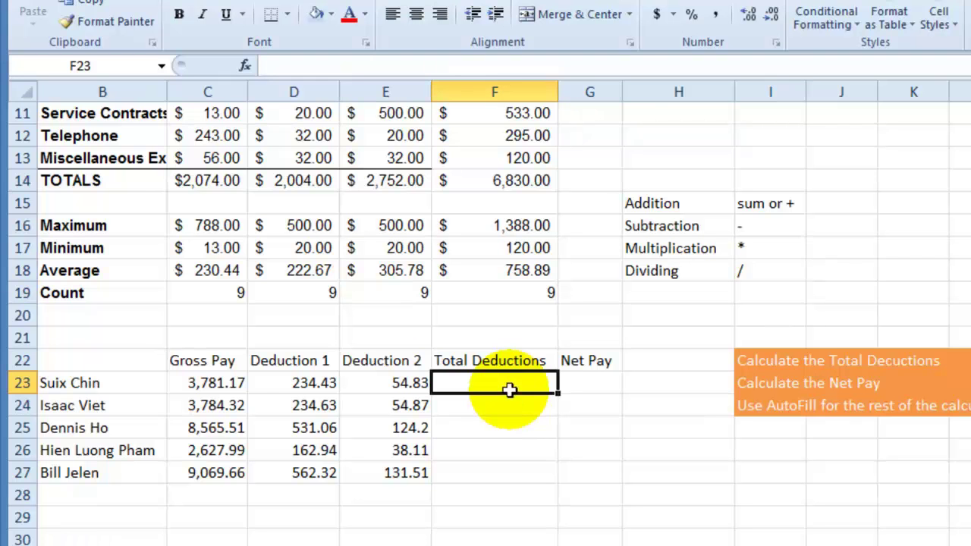
pyautogui.moveTo(113, 387); pyautogui.dragTo(109, 473)
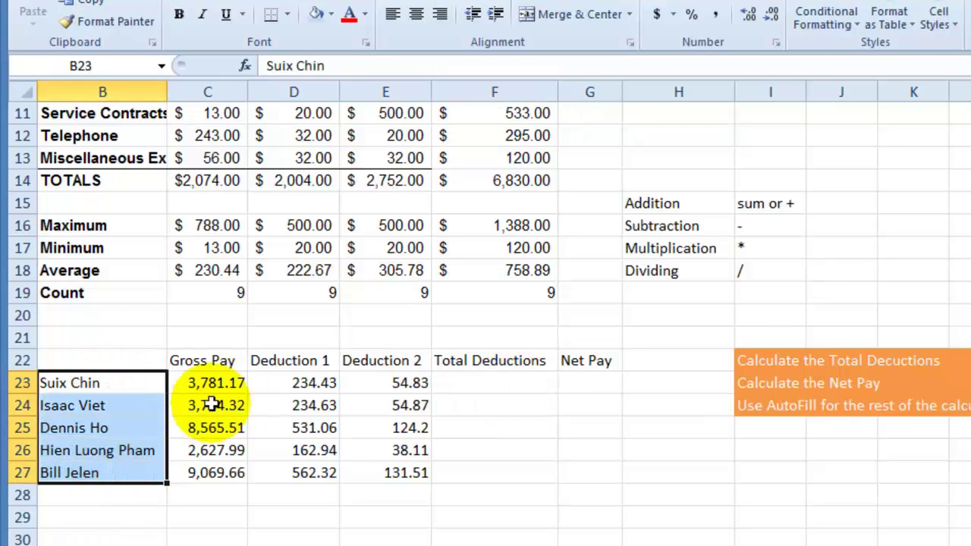
pyautogui.moveTo(232, 368); pyautogui.dragTo(220, 467)
pyautogui.moveTo(304, 363); pyautogui.dragTo(299, 473)
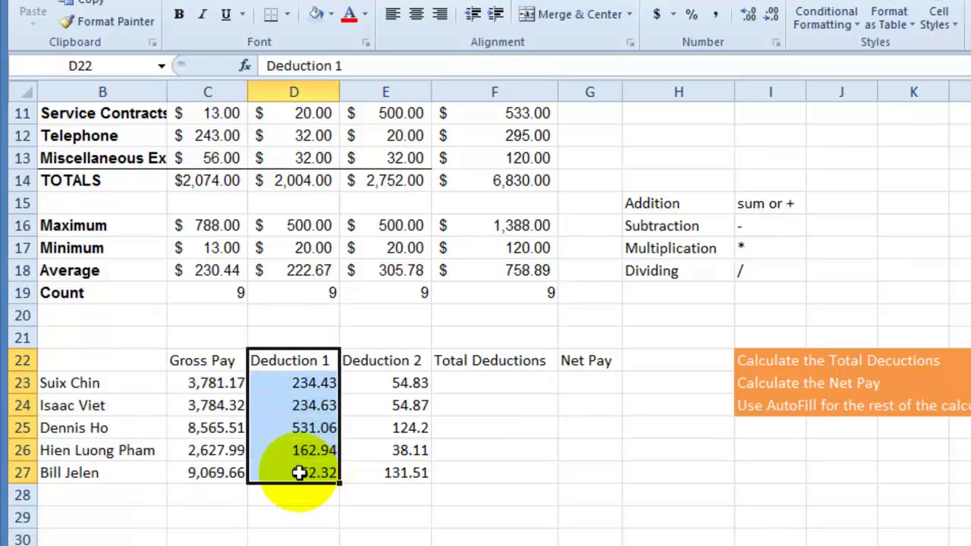
pyautogui.click(314, 383)
pyautogui.moveTo(369, 363); pyautogui.dragTo(387, 472)
# Add the first employee's two deductions in cell F23 under Total Deductions with the formula =sum(D23:E23).
pyautogui.click(460, 382)
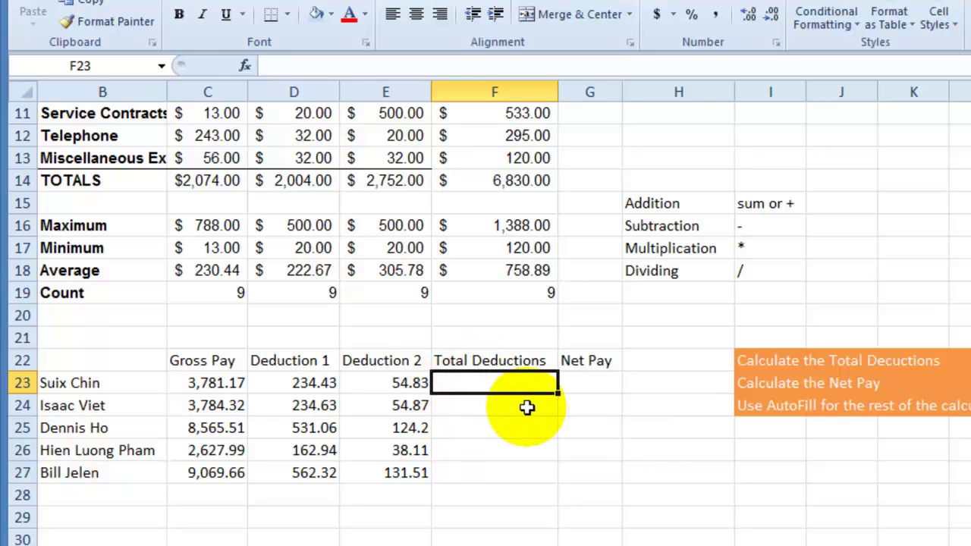
pyautogui.write('=')
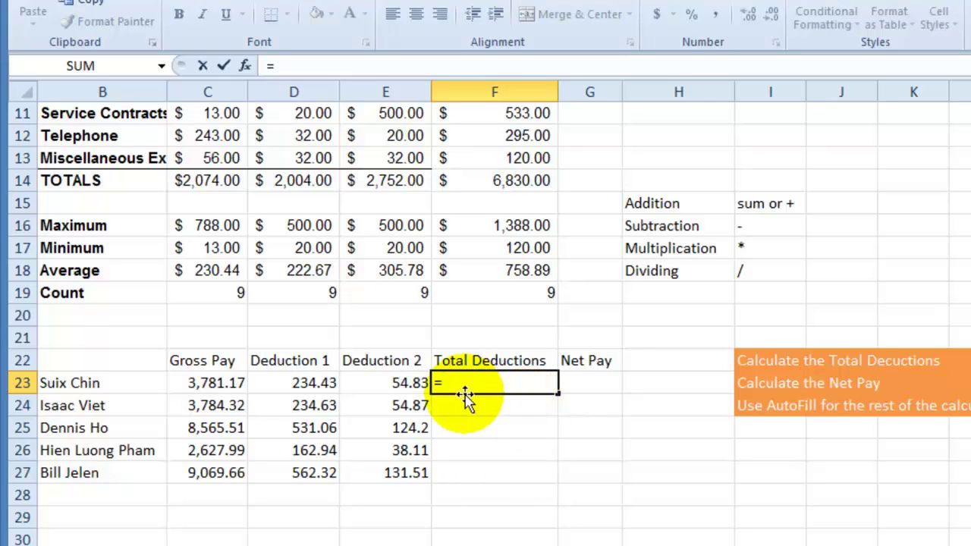
pyautogui.write('sum(')
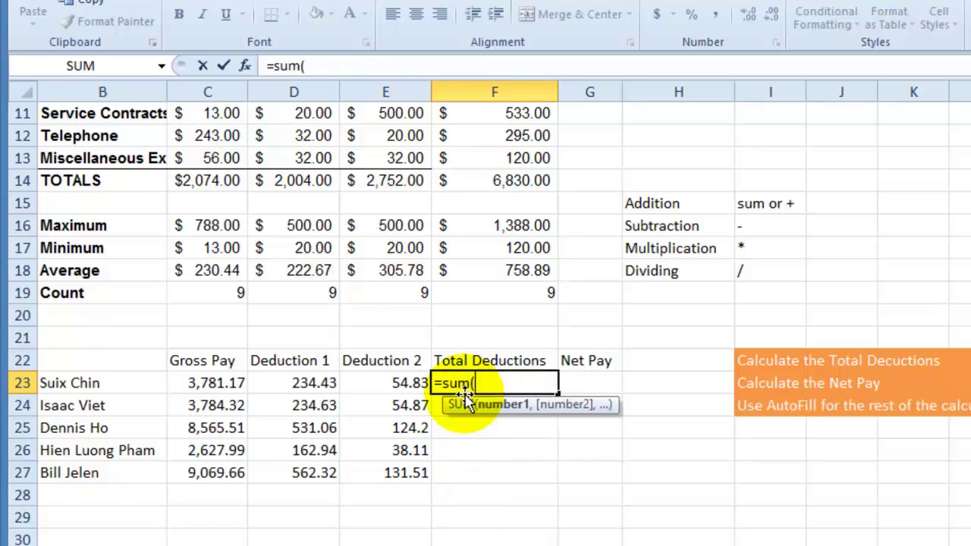
pyautogui.moveTo(304, 384); pyautogui.dragTo(392, 381)
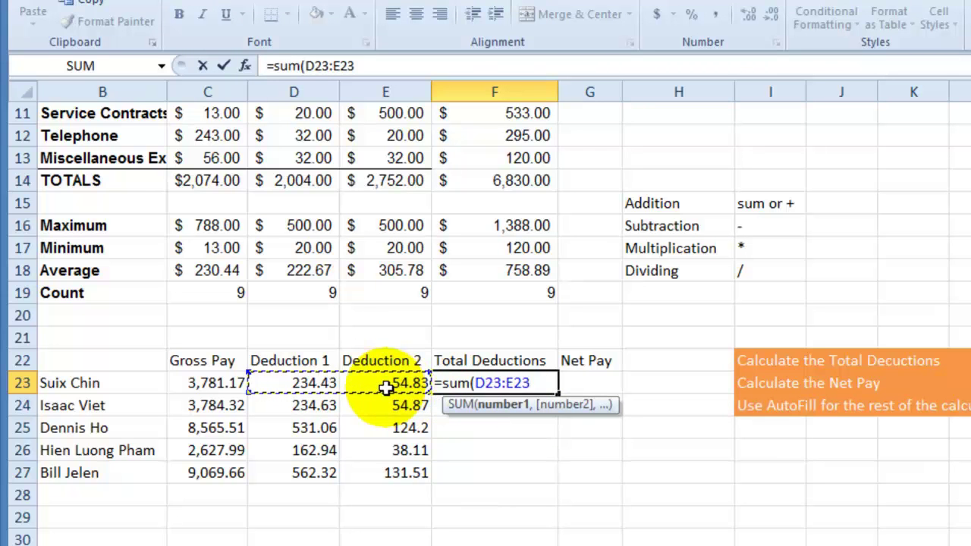
pyautogui.press('Return')
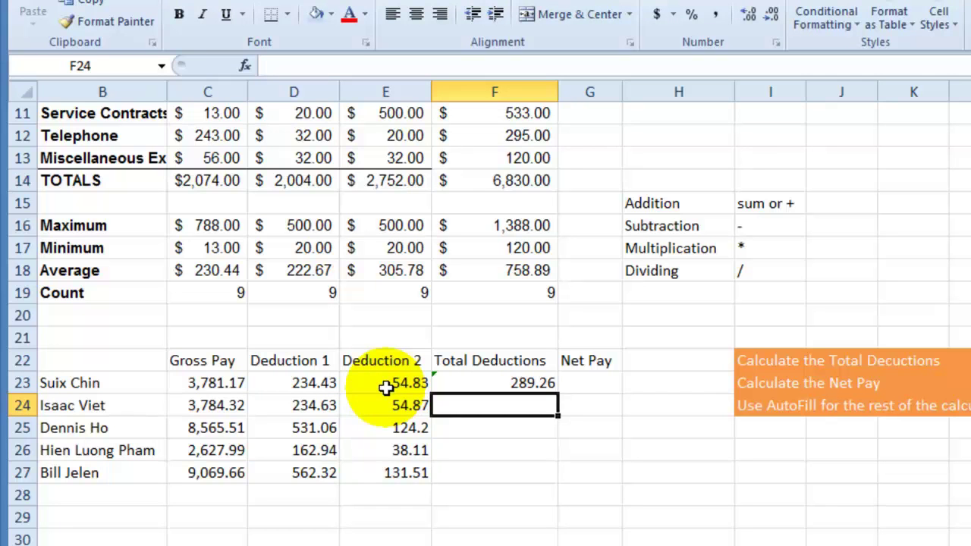
# Autofill the Total Deductions formula from F23 down through F27 for the remaining employees.
pyautogui.click(473, 382)
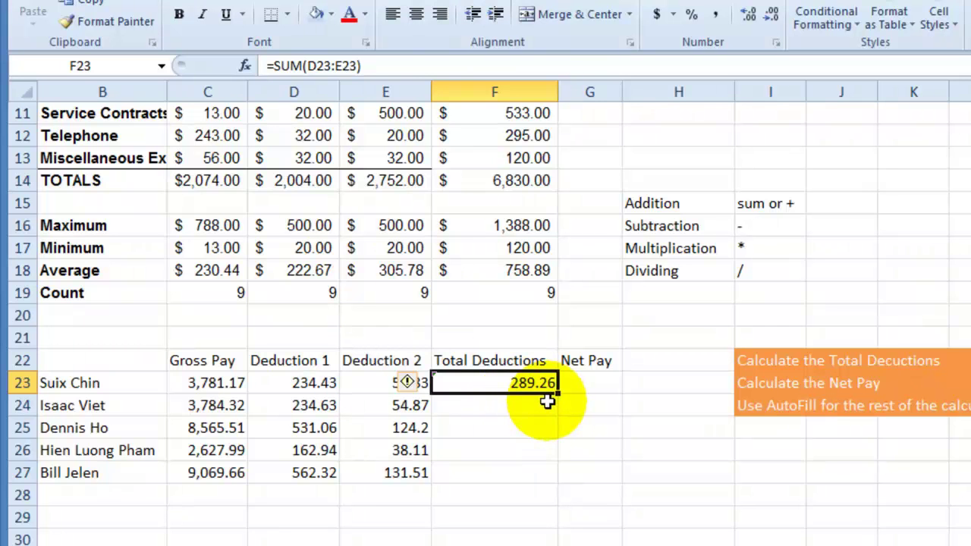
pyautogui.moveTo(409, 382)
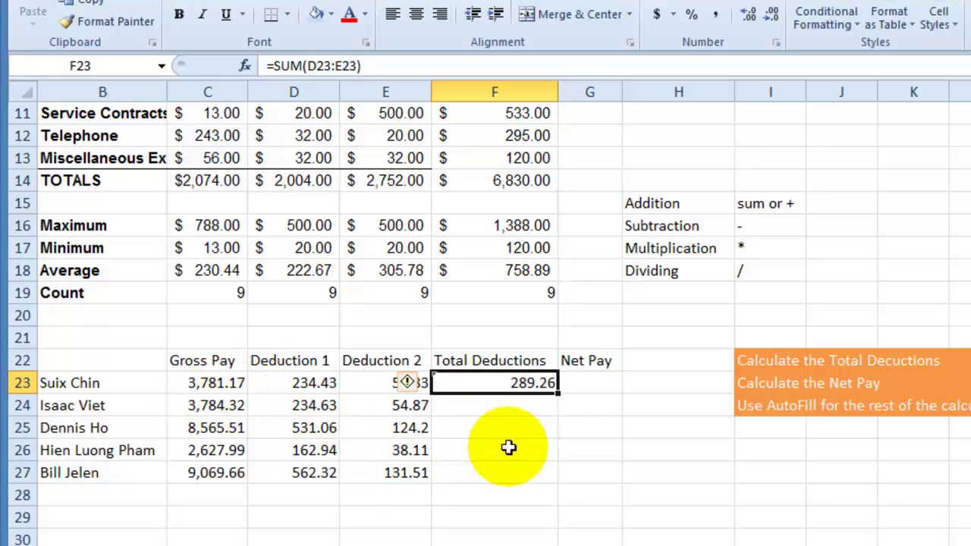
pyautogui.click(519, 411)
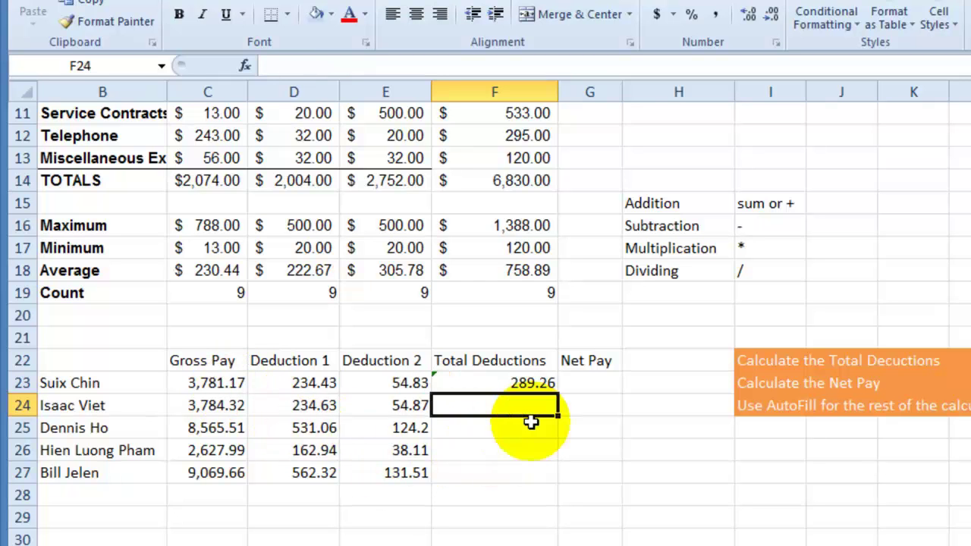
pyautogui.moveTo(302, 383); pyautogui.dragTo(383, 381)
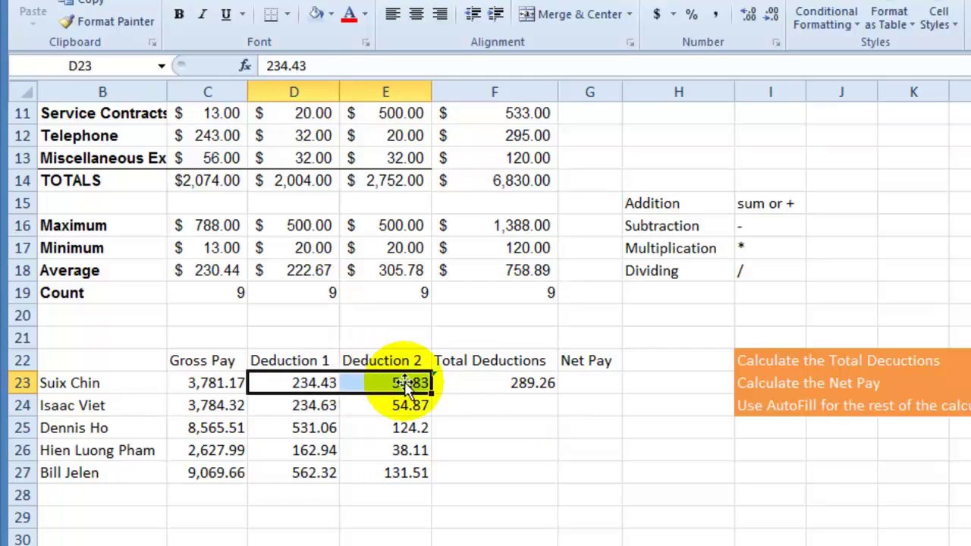
pyautogui.click(523, 383)
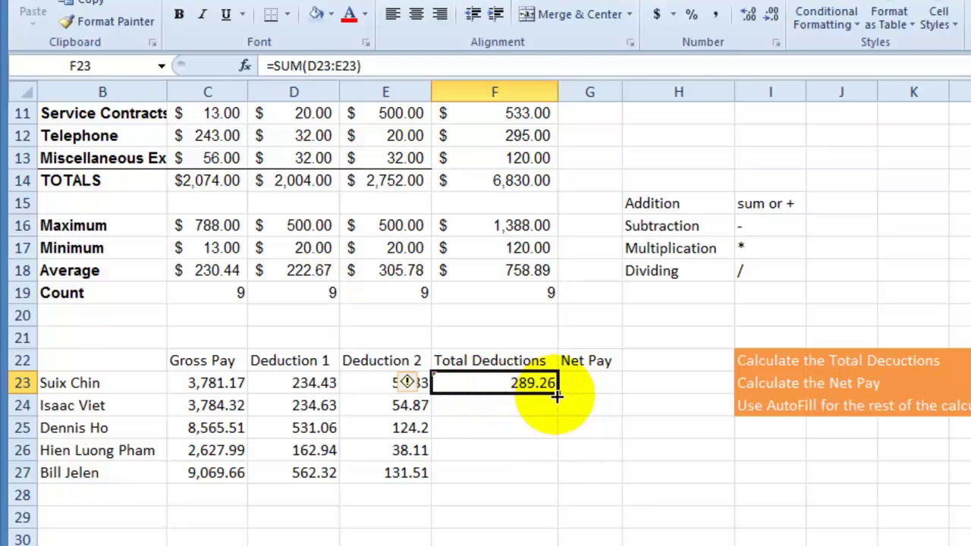
pyautogui.moveTo(559, 392); pyautogui.dragTo(540, 486)
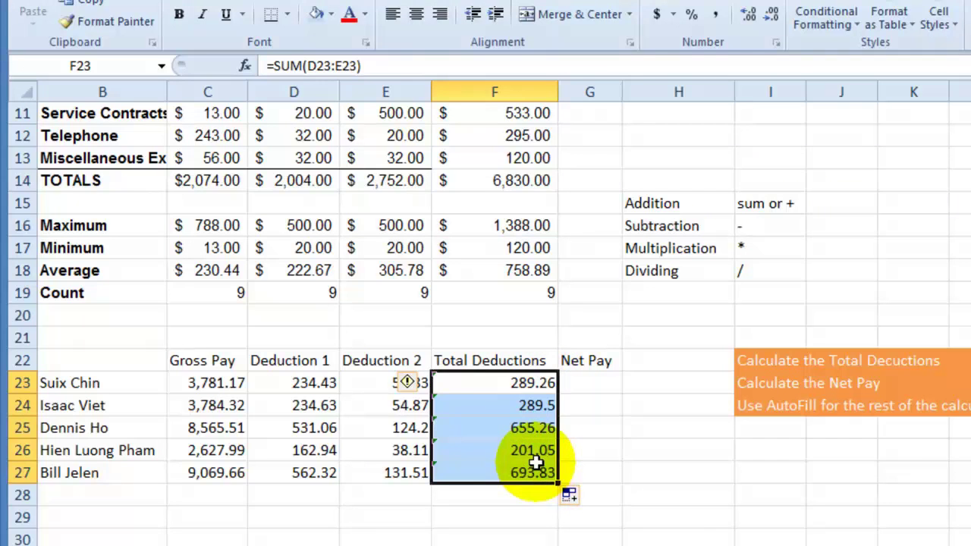
# Check the autofilled Total Deductions formulas in cells F23 to F27 for the row references each one uses.
pyautogui.click(518, 412)
pyautogui.click(468, 429)
pyautogui.click(527, 381)
pyautogui.click(490, 450)
pyautogui.click(486, 478)
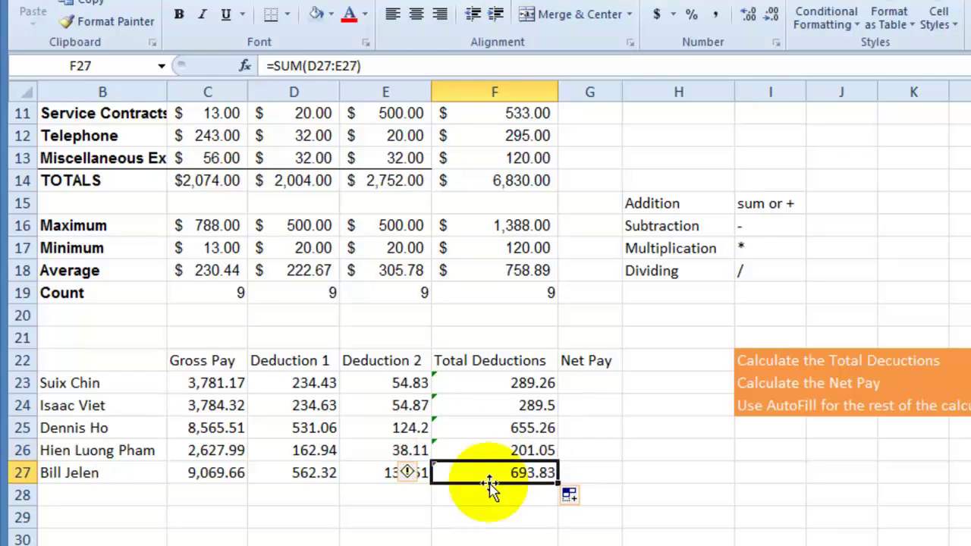
pyautogui.click(544, 383)
pyautogui.moveTo(545, 383); pyautogui.dragTo(524, 509)
pyautogui.click(466, 533)
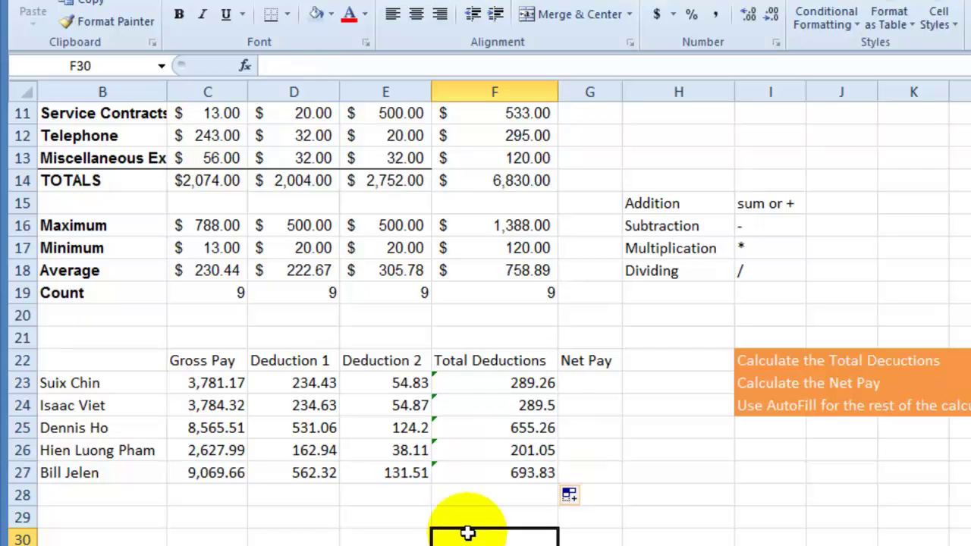
pyautogui.click(481, 476)
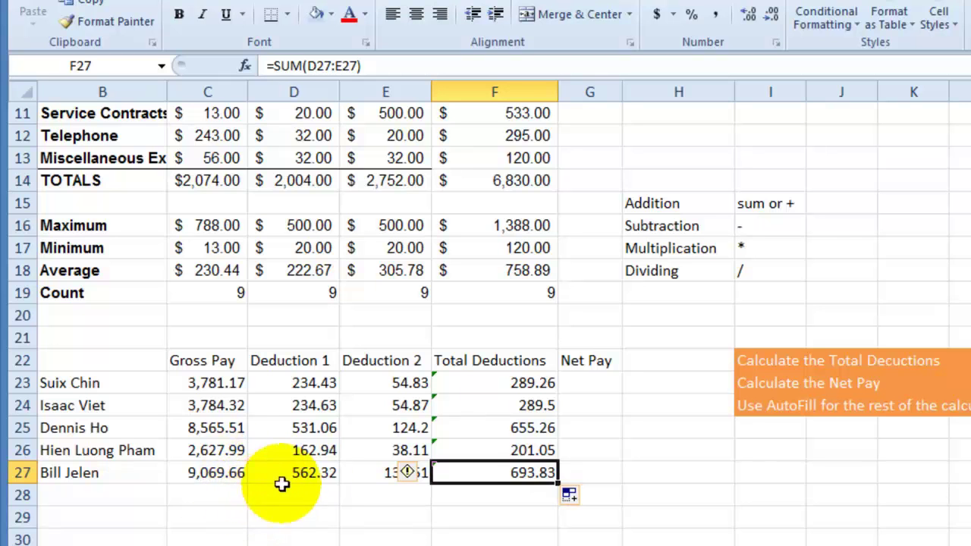
pyautogui.click(489, 497)
pyautogui.click(497, 471)
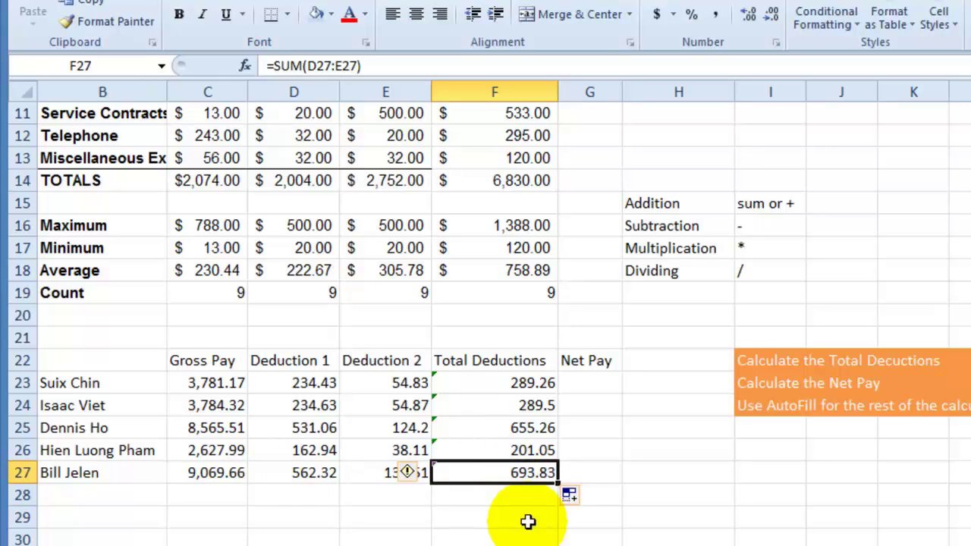
# Calculate the first employee's net pay in cell G23 by subtracting total deductions from gross pay with =C23-F23.
pyautogui.click(586, 383)
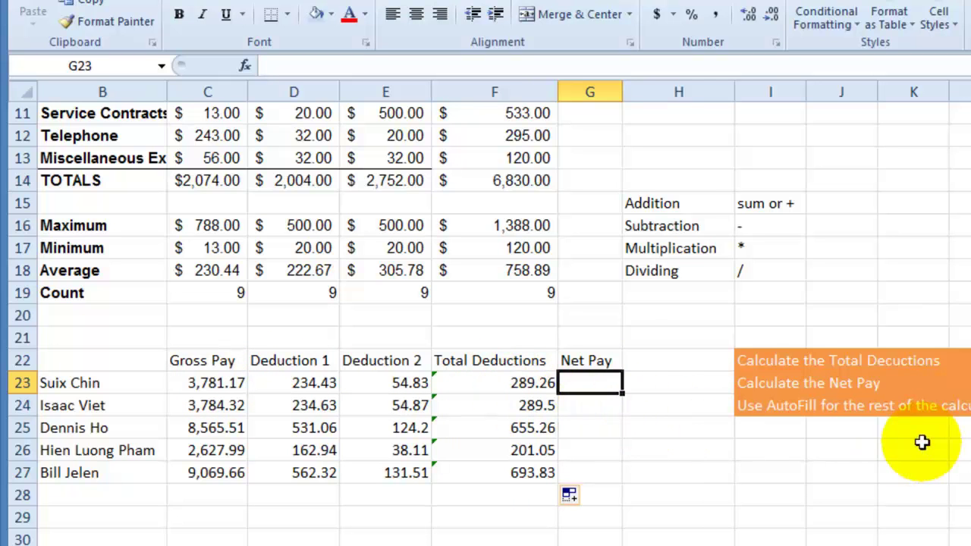
pyautogui.write('=')
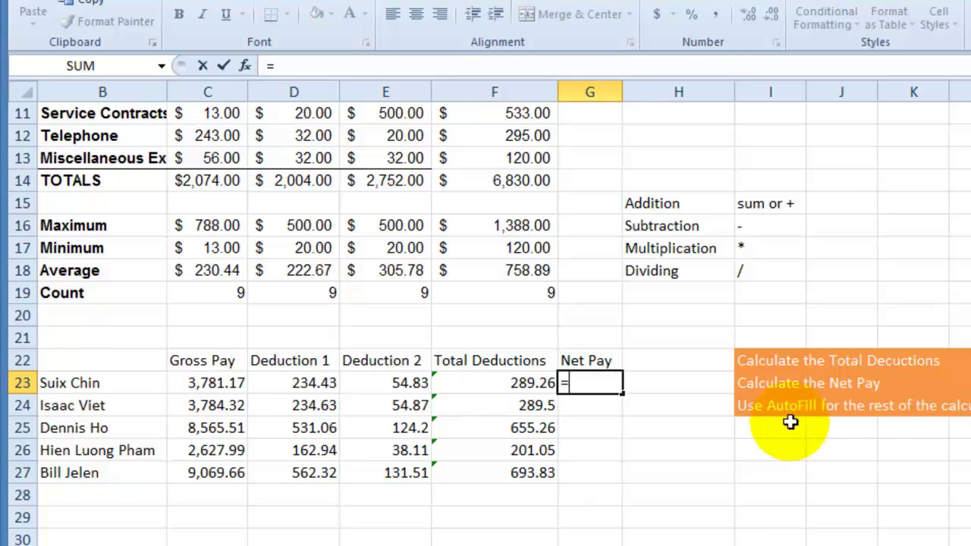
pyautogui.click(228, 384)
pyautogui.write('-')
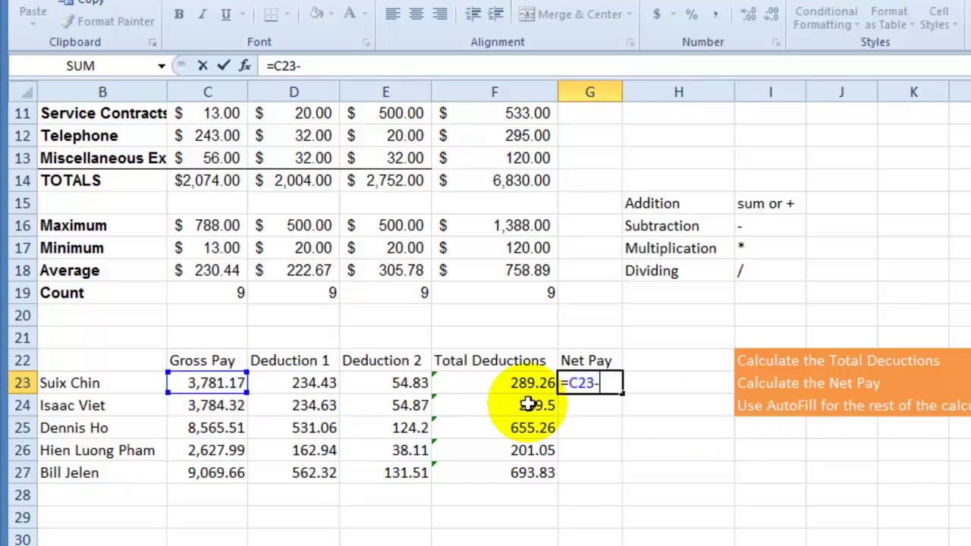
pyautogui.click(520, 382)
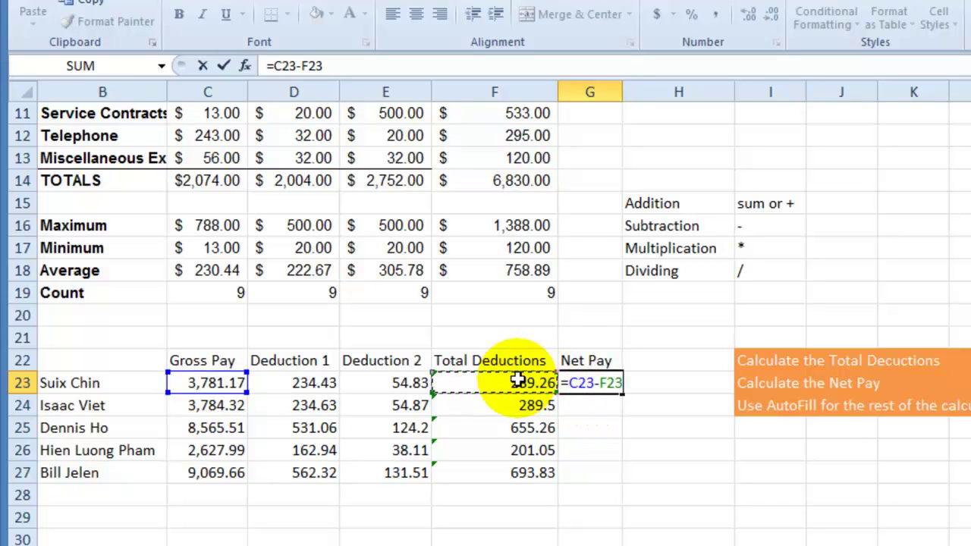
pyautogui.press('Return')
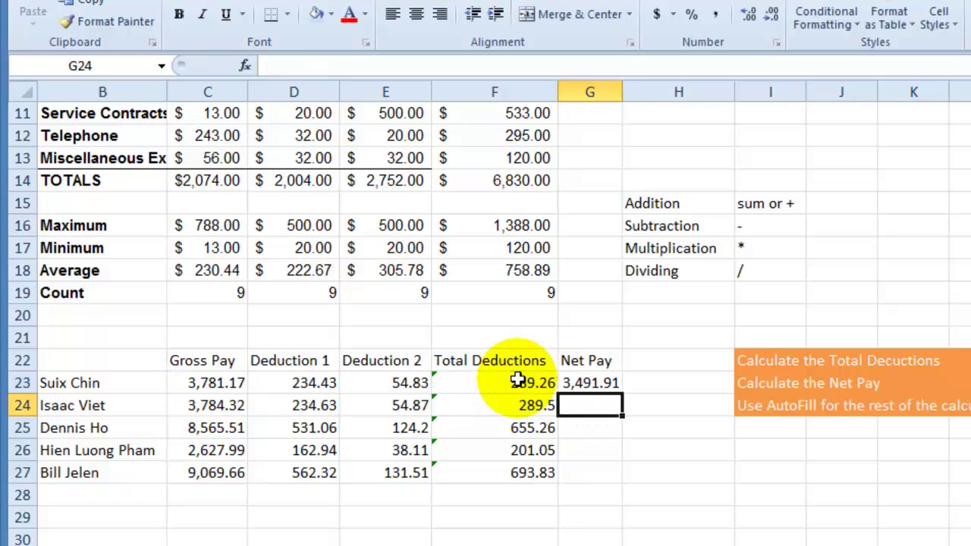
# Check the cell references of the Net Pay formula in G23 and autofill it down through G27.
pyautogui.click(573, 382)
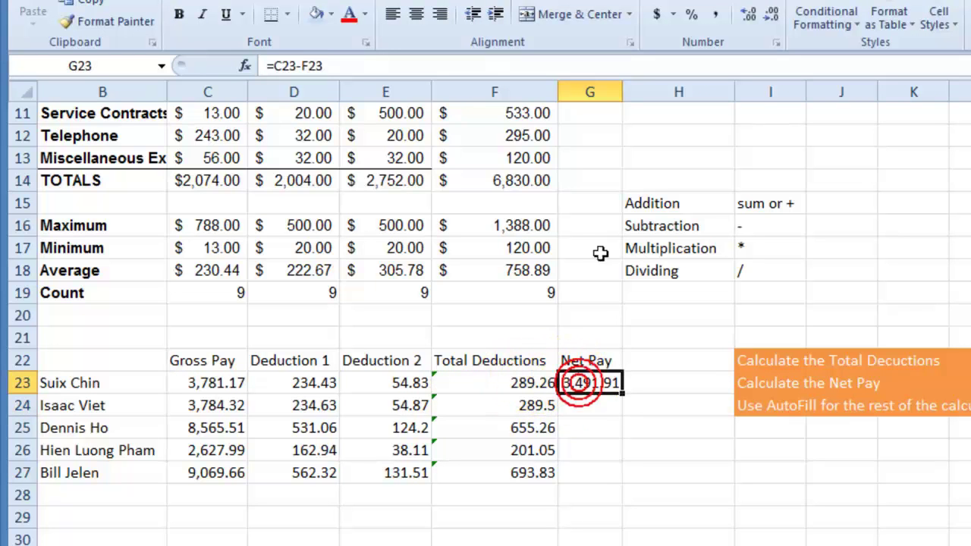
pyautogui.click(271, 66)
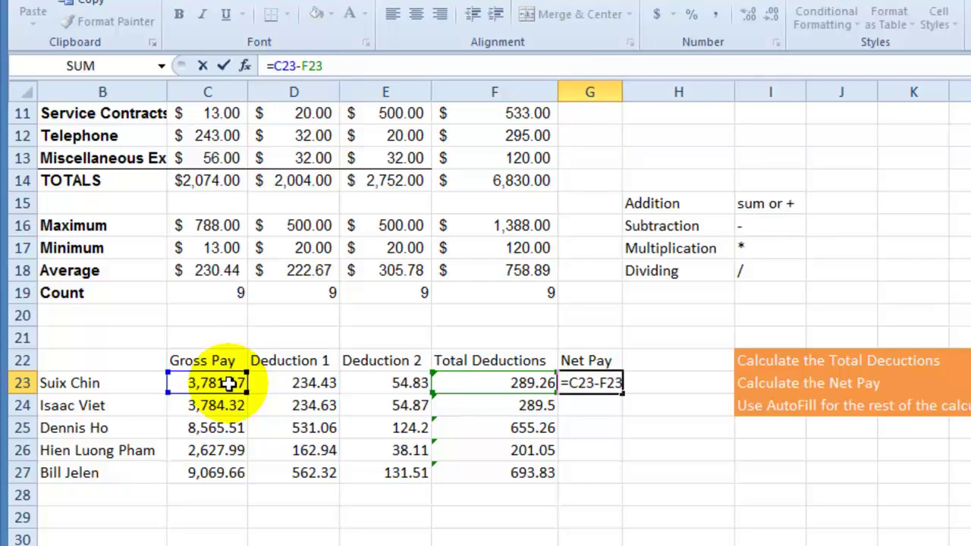
pyautogui.click(311, 64)
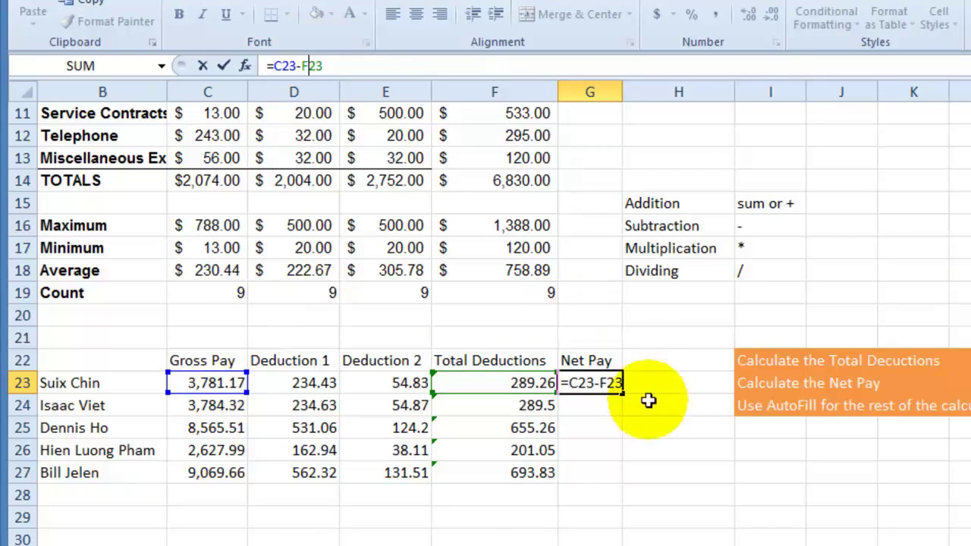
pyautogui.press('Return')
pyautogui.click(612, 383)
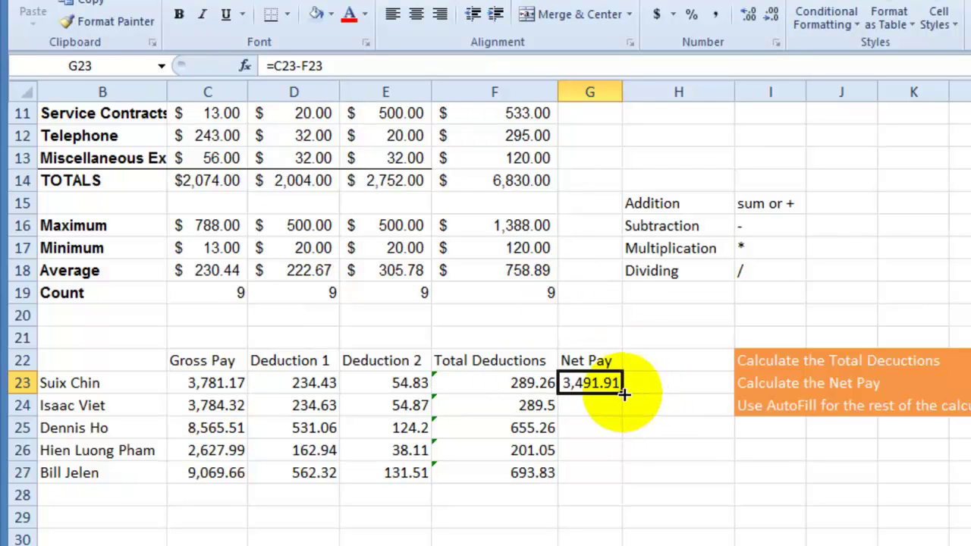
pyautogui.moveTo(623, 392); pyautogui.dragTo(611, 476)
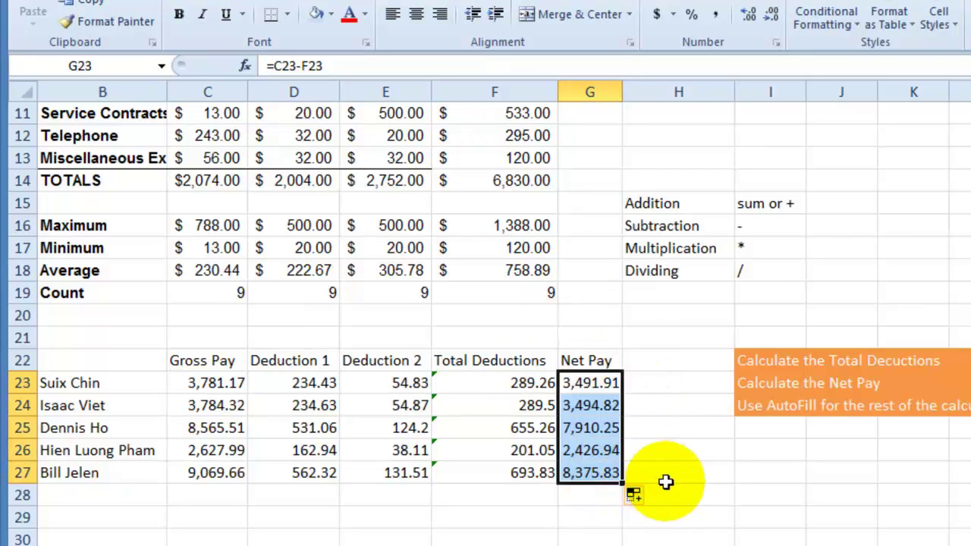
pyautogui.click(592, 473)
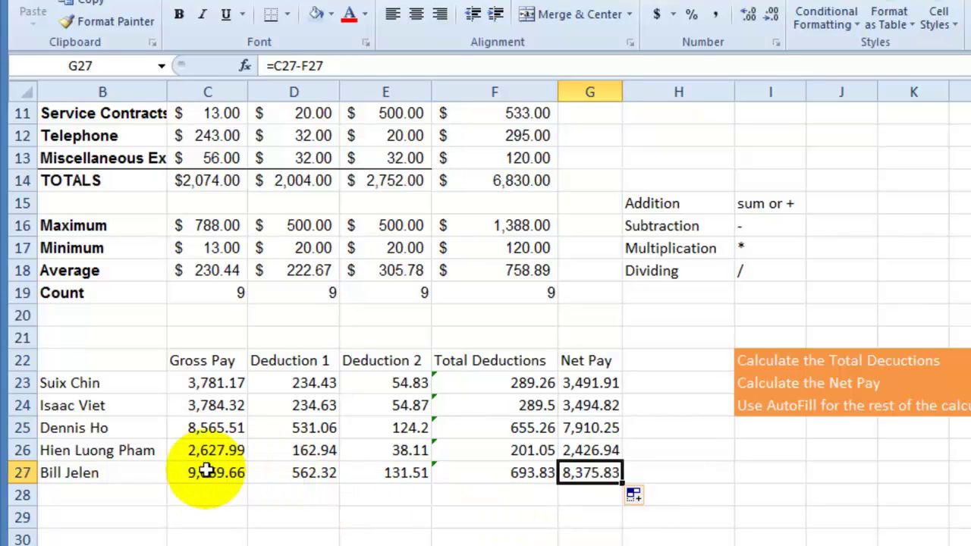
pyautogui.click(238, 473)
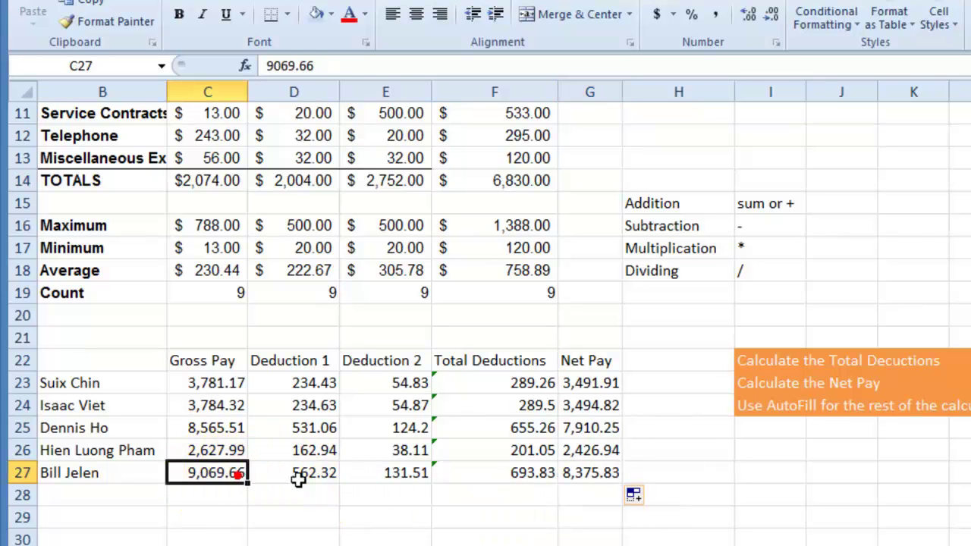
pyautogui.click(603, 478)
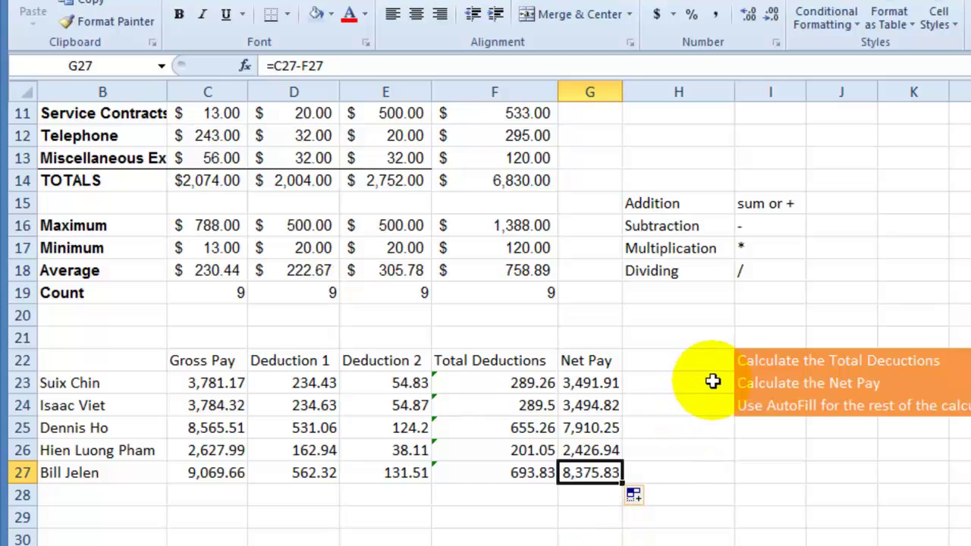
# Enter the column heading Annual income in cell H22 beside Net Pay.
pyautogui.click(678, 362)
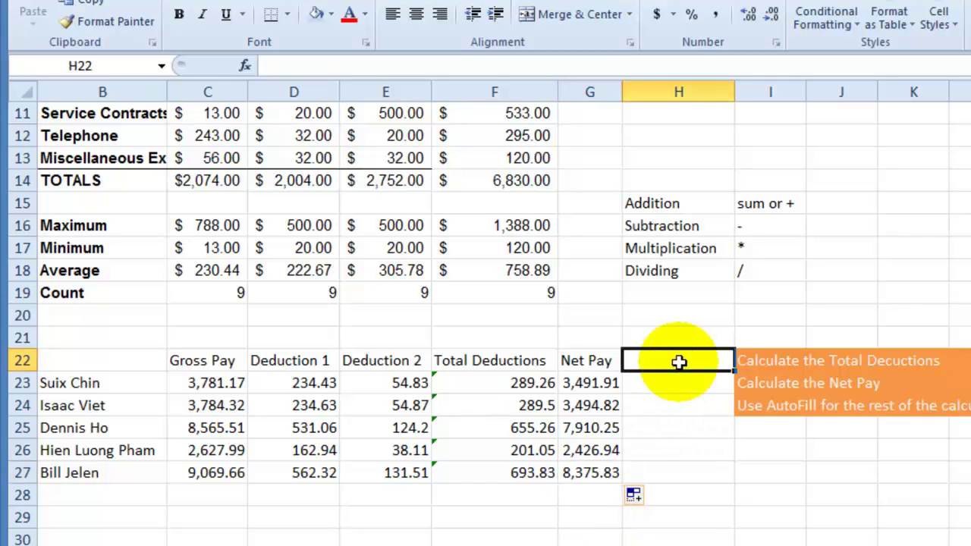
pyautogui.write('A')
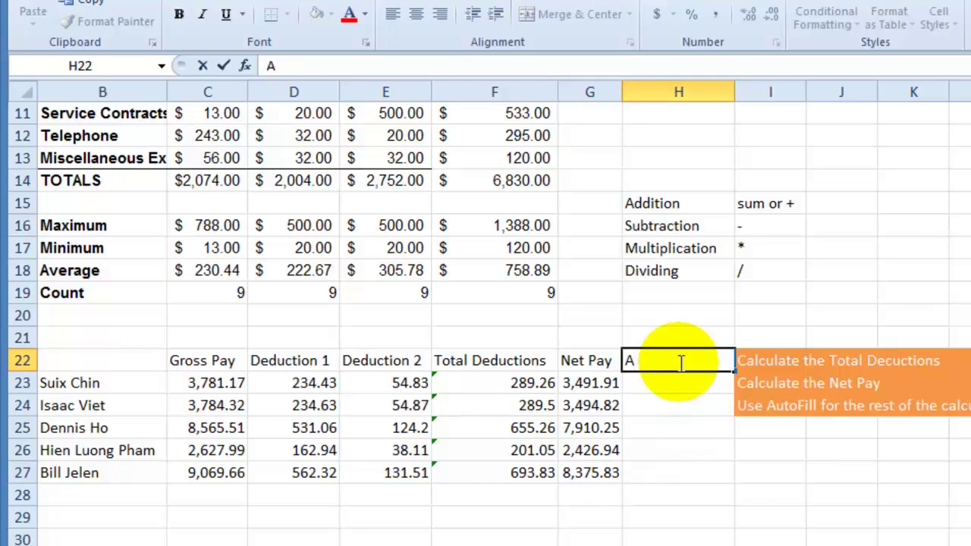
pyautogui.write('nnual Income')
pyautogui.press('Return')
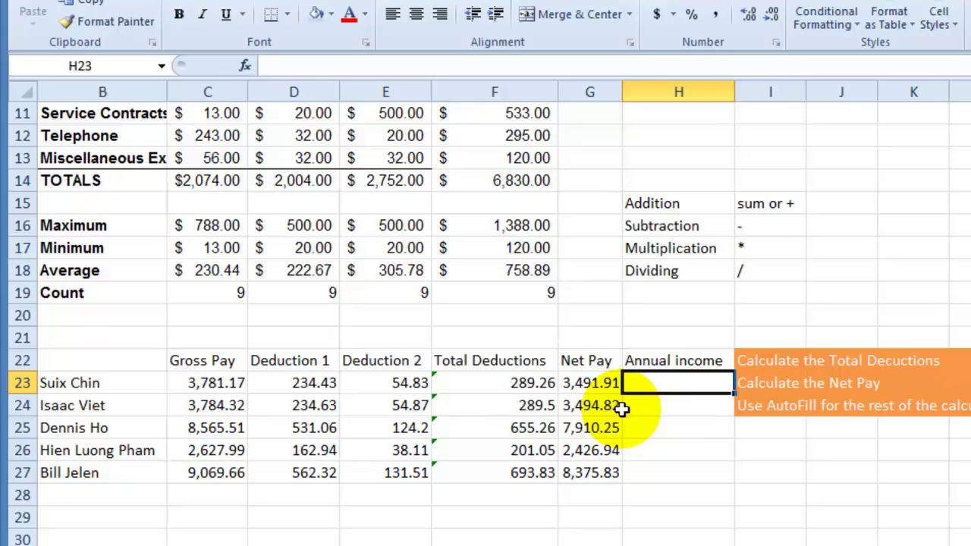
pyautogui.click(583, 383)
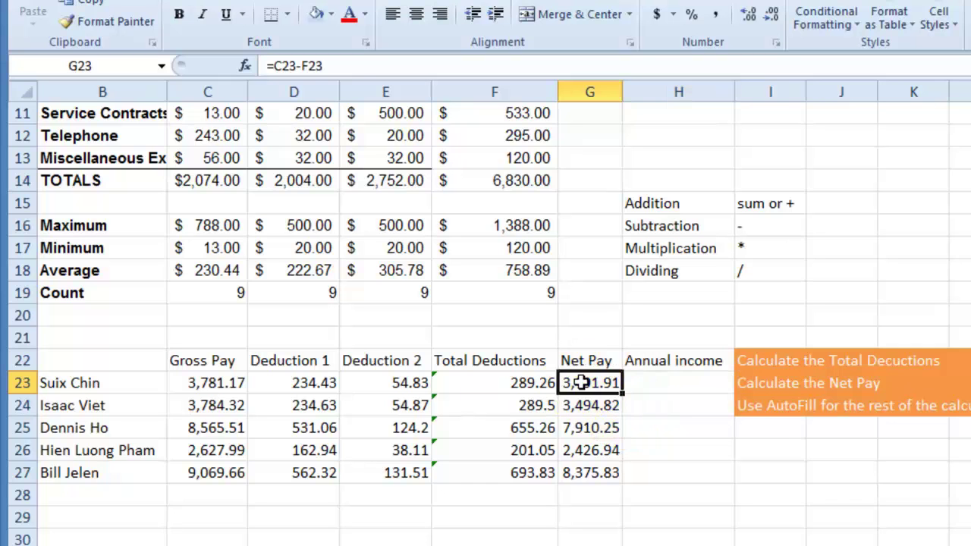
# Calculate the first employee's annual income in cell H23 by multiplying net pay by 12 with =G23*12.
pyautogui.click(678, 385)
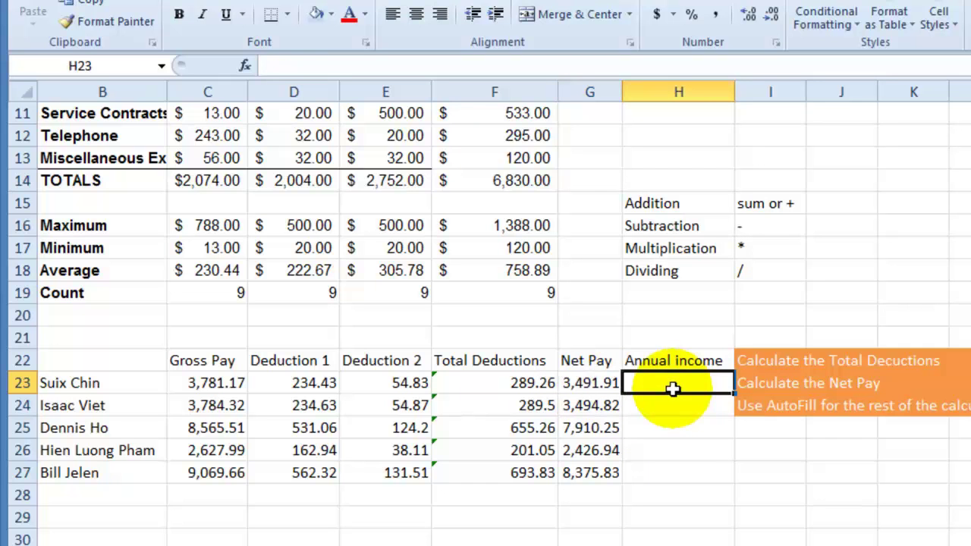
pyautogui.write('=')
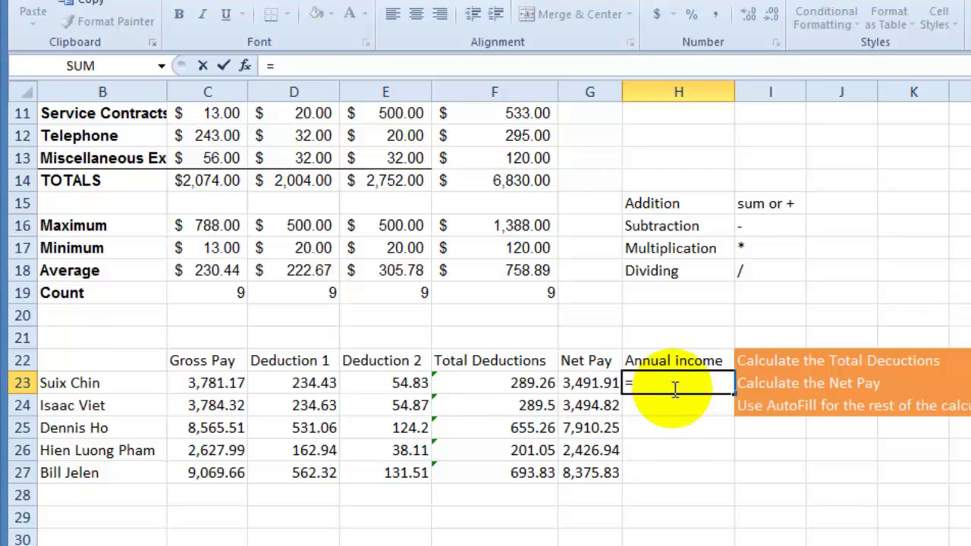
pyautogui.click(591, 383)
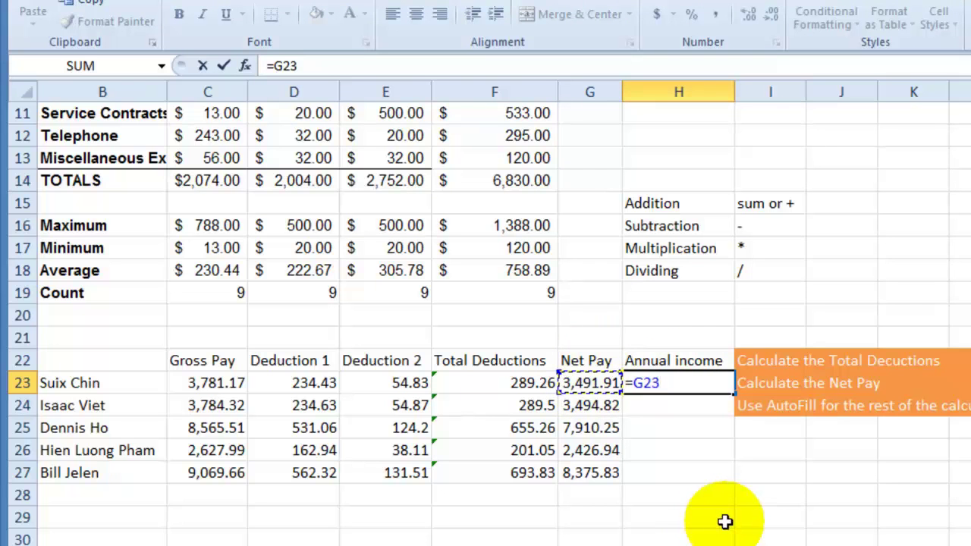
pyautogui.write('*12')
pyautogui.press('Return')
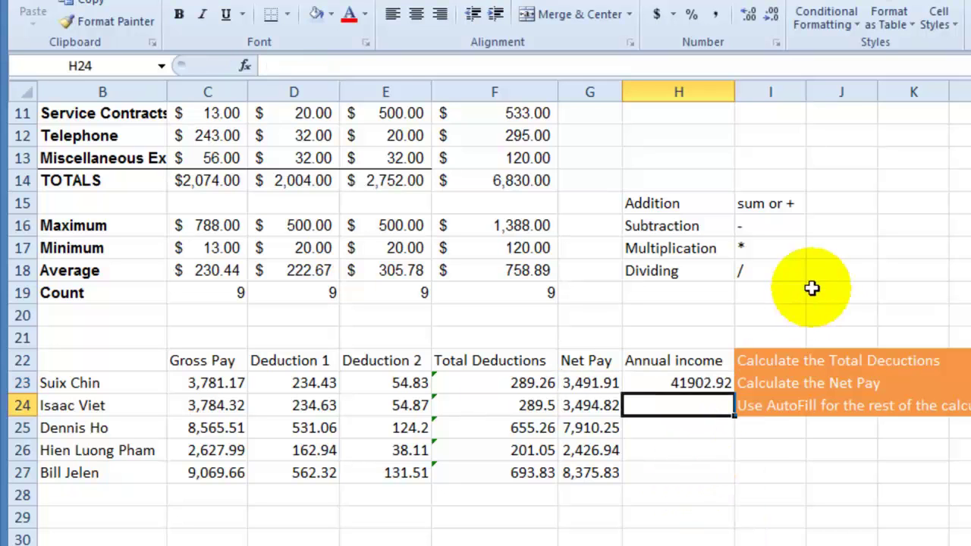
# Enter the label Annual or months in cell J20 and the value 12 in cell L20.
pyautogui.click(815, 310)
pyautogui.write('Annual ')
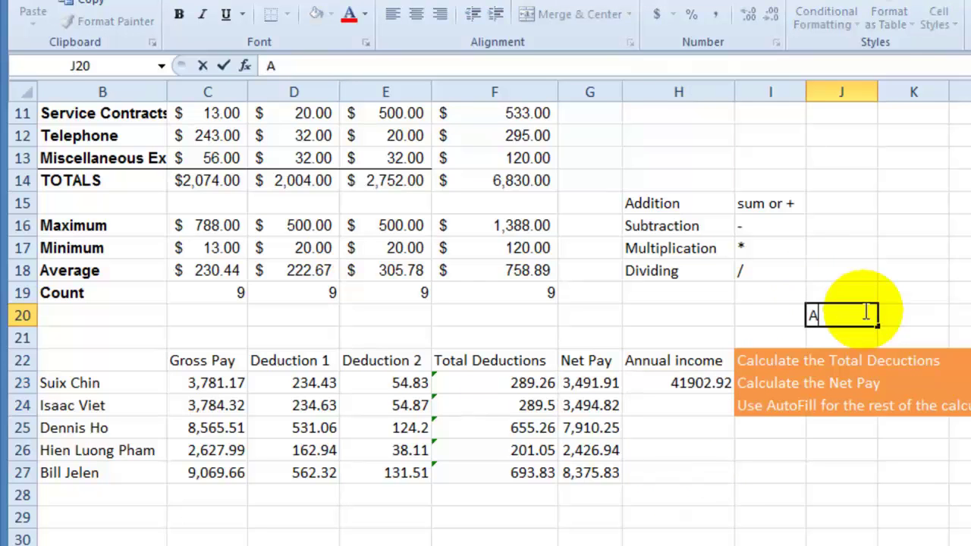
pyautogui.write('or months')
pyautogui.click(887, 302)
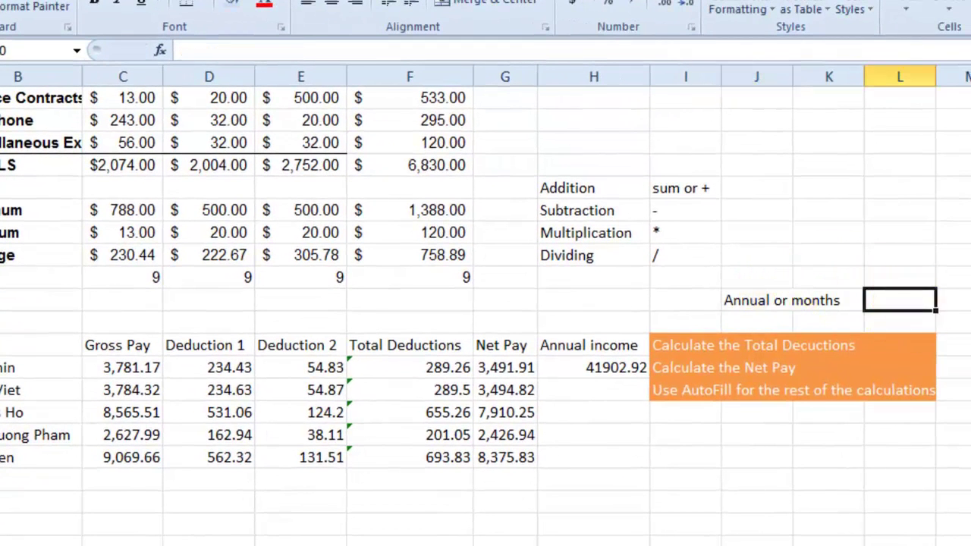
pyautogui.write('12')
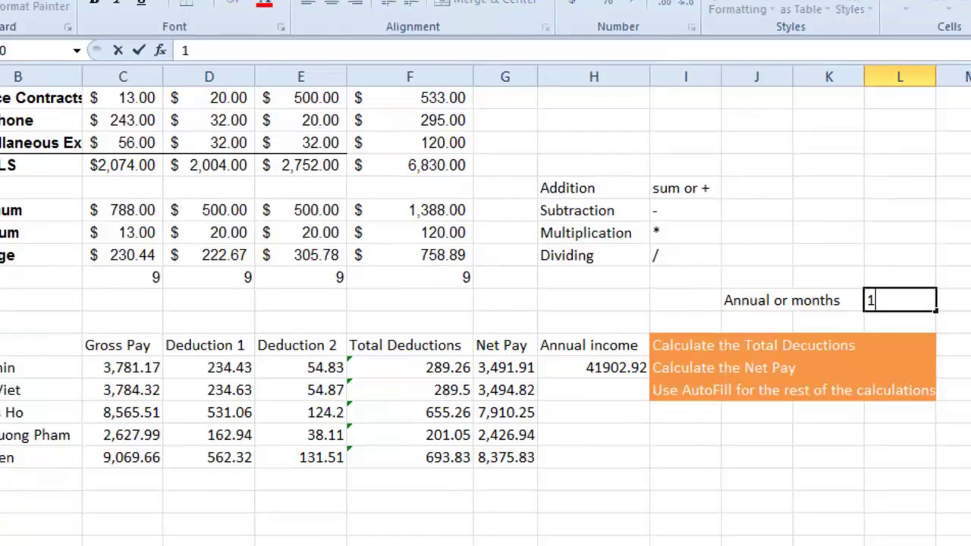
# Replace the fixed 12 in the H23 annual income formula with a reference to cell L20, giving =G23*L20.
pyautogui.click(616, 367)
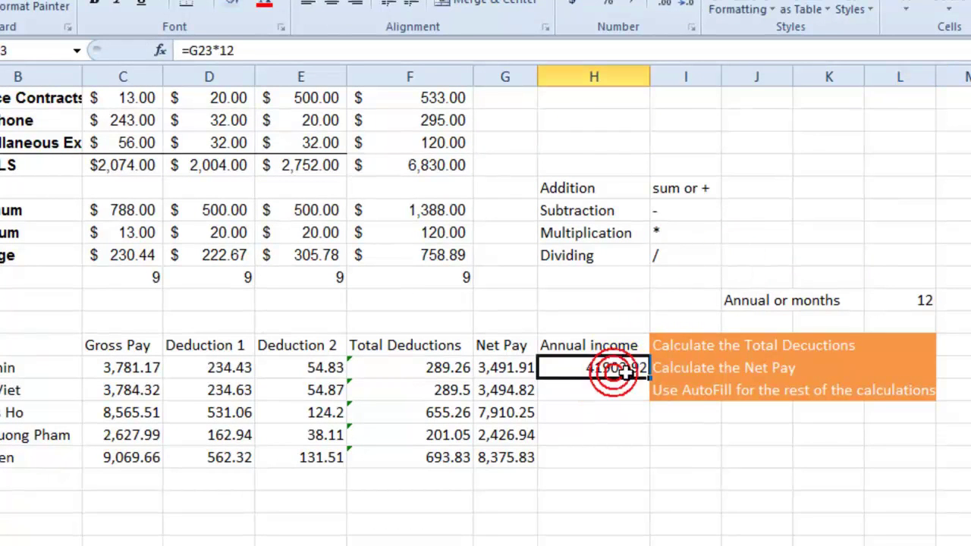
pyautogui.click(244, 50)
pyautogui.press('BackSpace')
pyautogui.press('BackSpace')
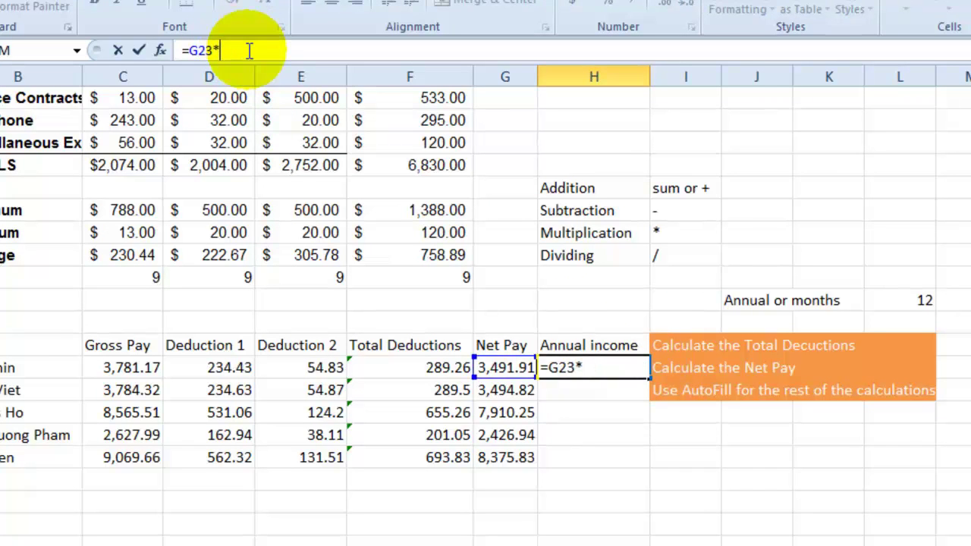
pyautogui.click(929, 301)
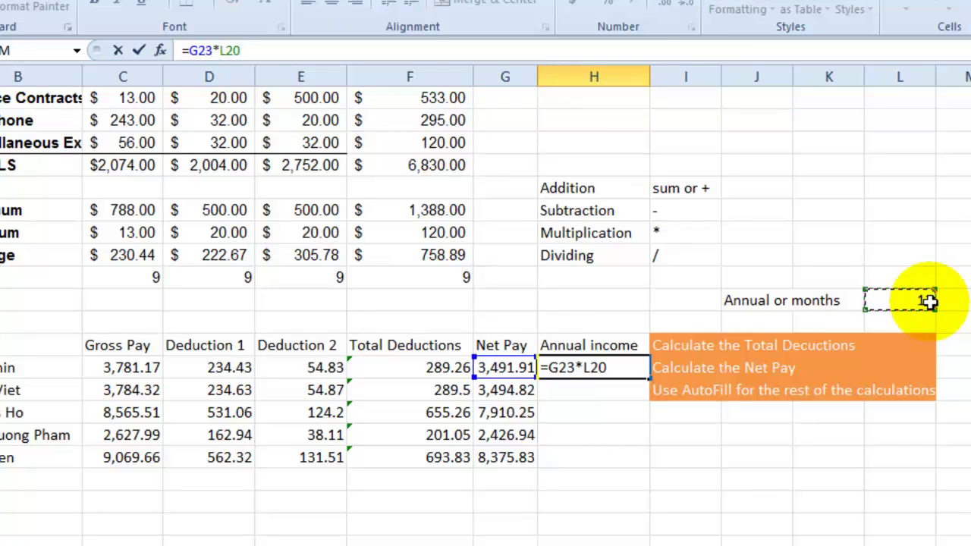
pyautogui.press('Return')
# Try to autofill the annual income formula with its relative L20 reference from H23 down through H27.
pyautogui.click(596, 370)
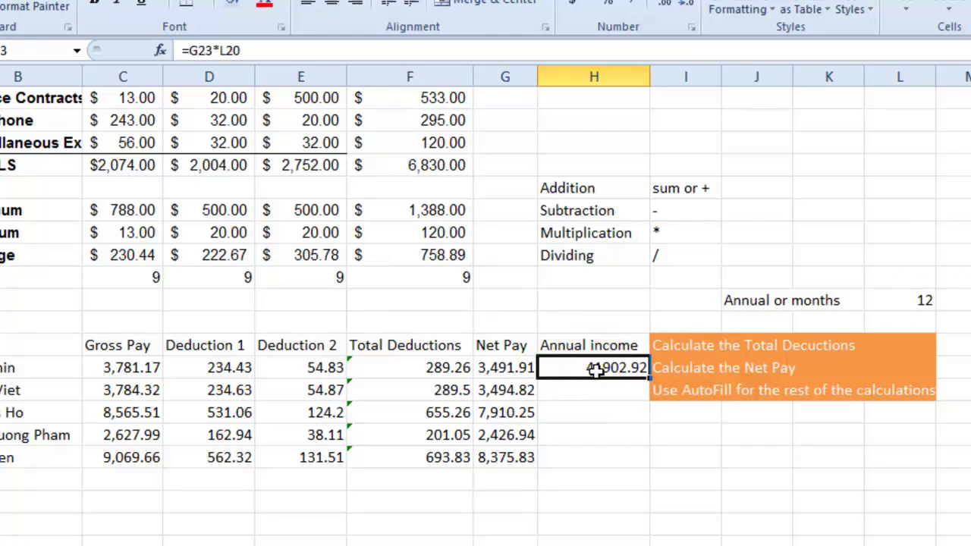
pyautogui.moveTo(649, 378); pyautogui.dragTo(630, 457)
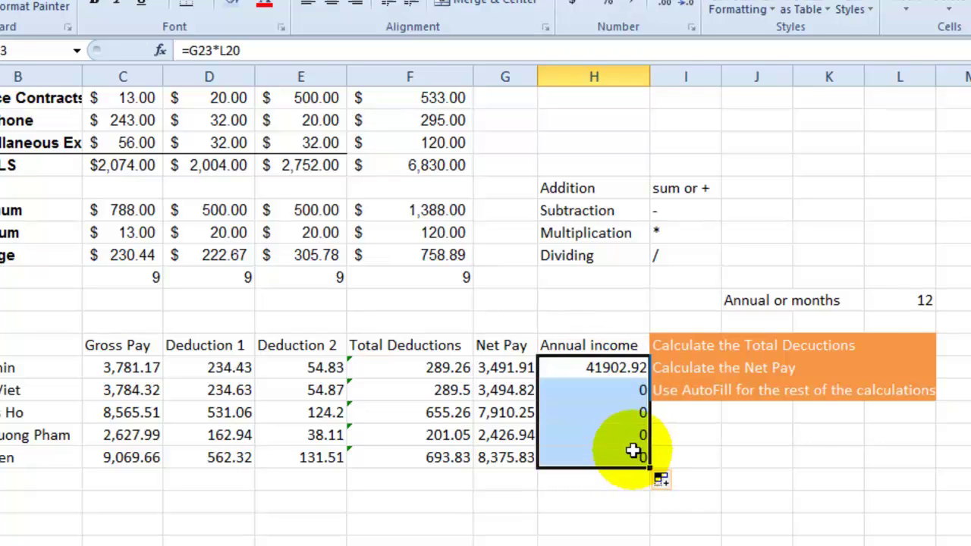
pyautogui.click(633, 372)
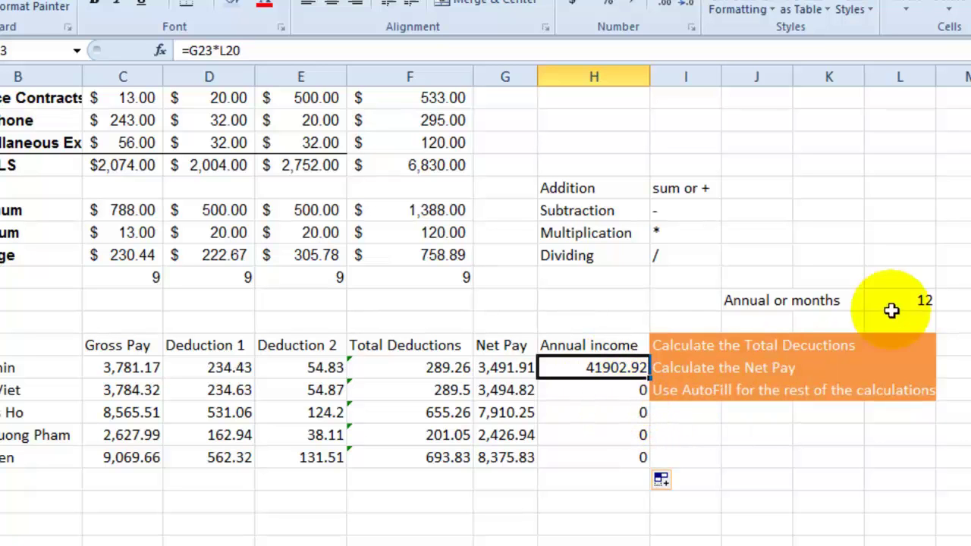
# Make the L20 reference in H23 absolute, giving =G23*$L$20, and autofill the formula down through H27.
pyautogui.click(226, 50)
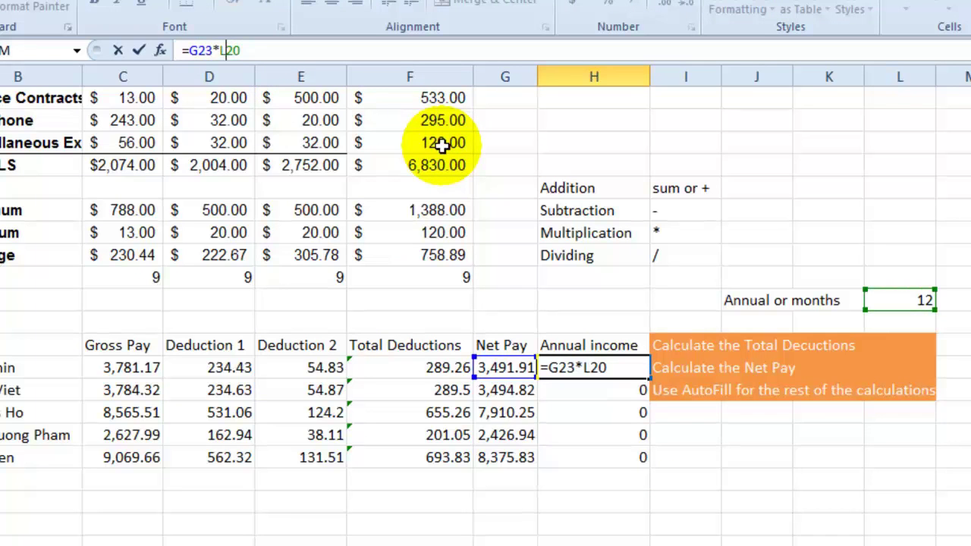
pyautogui.press('F4')
pyautogui.hotkey('ctrl', 'Return')
pyautogui.doubleClick(650, 378)
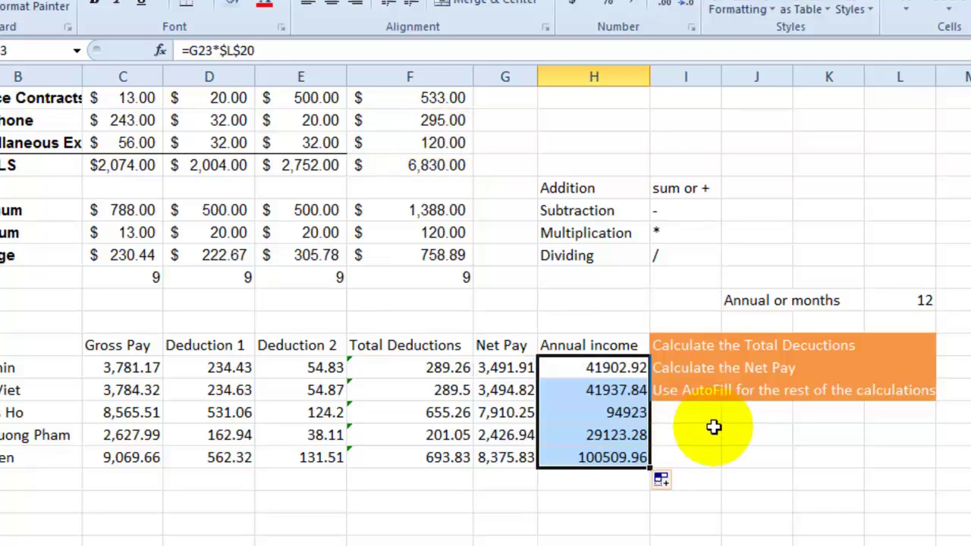
# Check how the annual income formulas in H23 and H24 refer to the absolute cell $L$20.
pyautogui.click(235, 49)
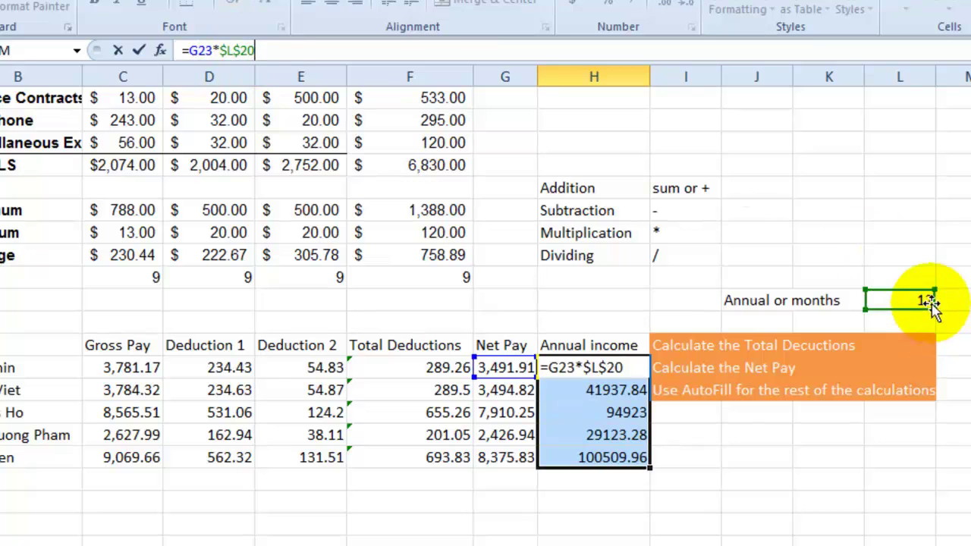
pyautogui.click(690, 457)
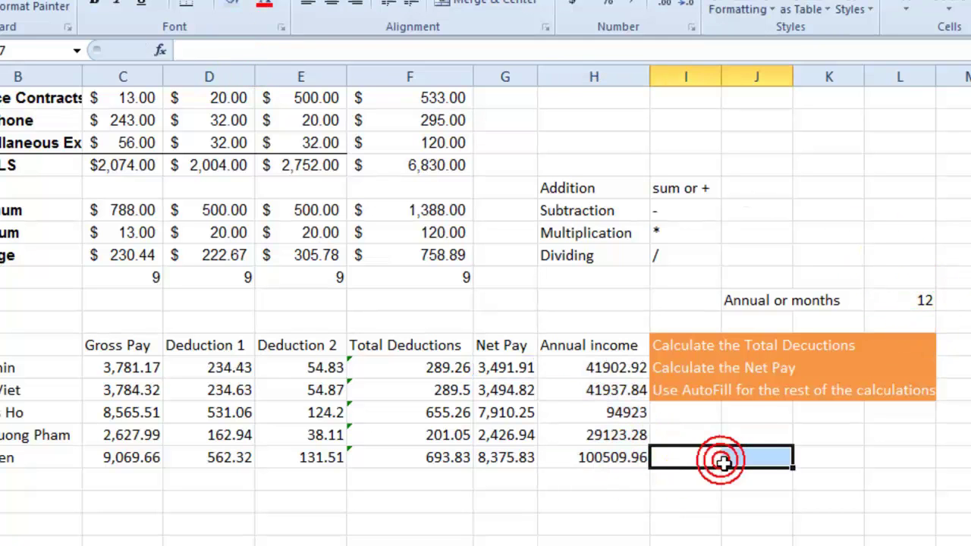
pyautogui.click(636, 396)
pyautogui.click(638, 406)
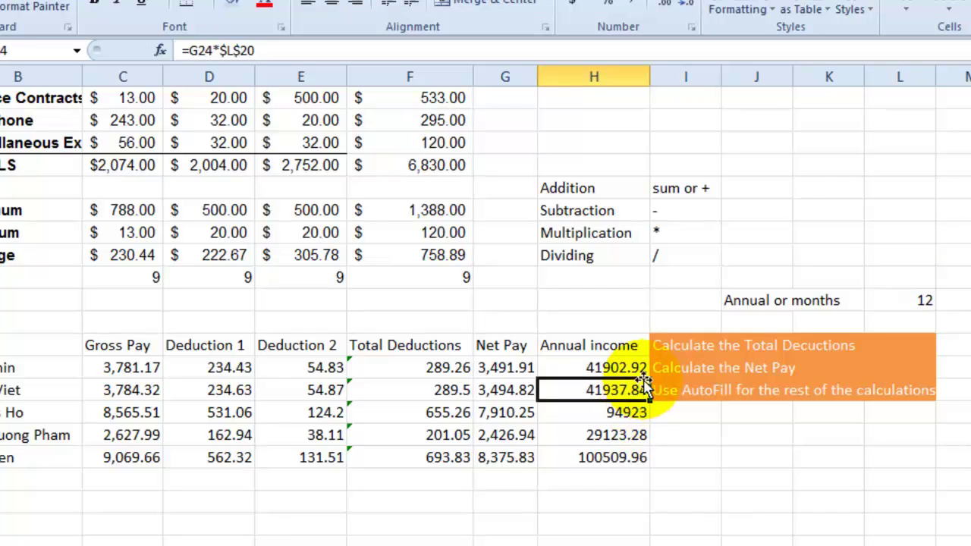
# Clear the autofilled annual income formulas from cells H24 to H27.
pyautogui.moveTo(637, 398); pyautogui.dragTo(666, 452)
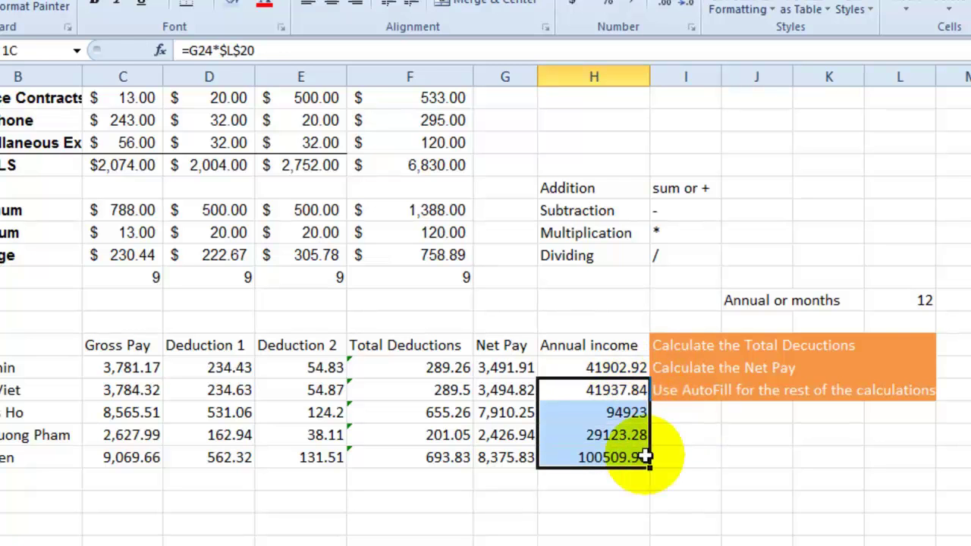
pyautogui.press('F2')
pyautogui.click(678, 457)
pyautogui.moveTo(623, 412); pyautogui.dragTo(636, 456)
pyautogui.press('Delete')
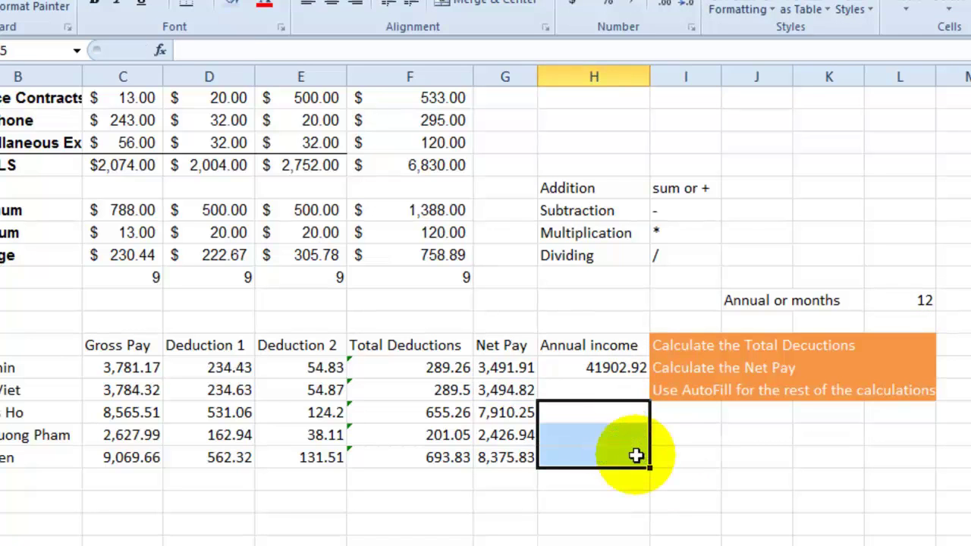
# Change the annual income formula in H23 back to a fixed multiplier, =G23*12.
pyautogui.click(616, 390)
pyautogui.click(618, 370)
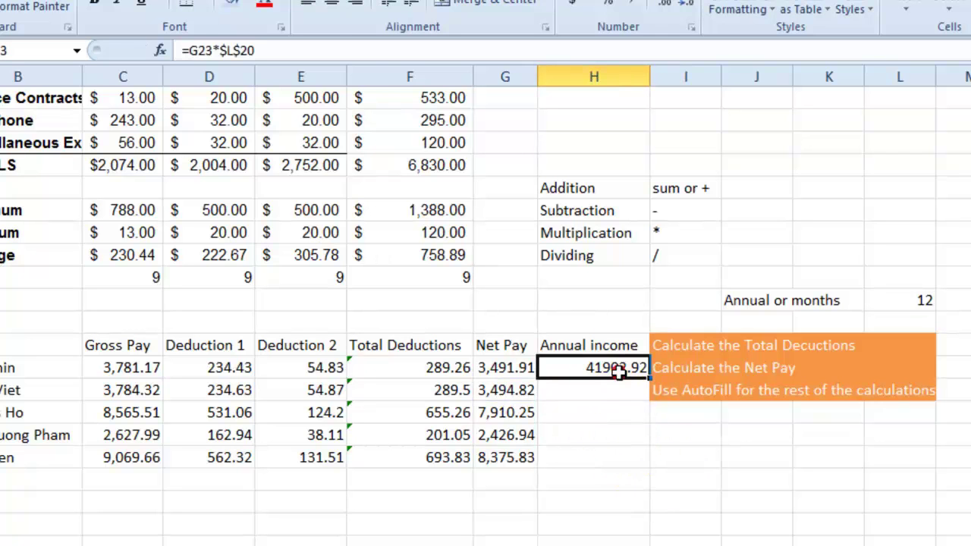
pyautogui.click(289, 57)
pyautogui.press('BackSpace')
pyautogui.press('BackSpace')
pyautogui.press('BackSpace')
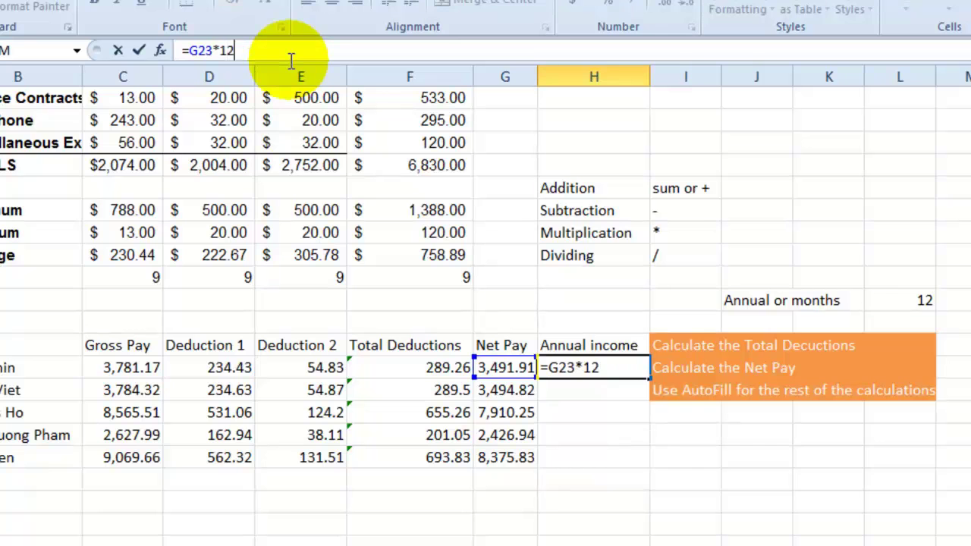
pyautogui.write('12')
pyautogui.hotkey('shift', 'Return')
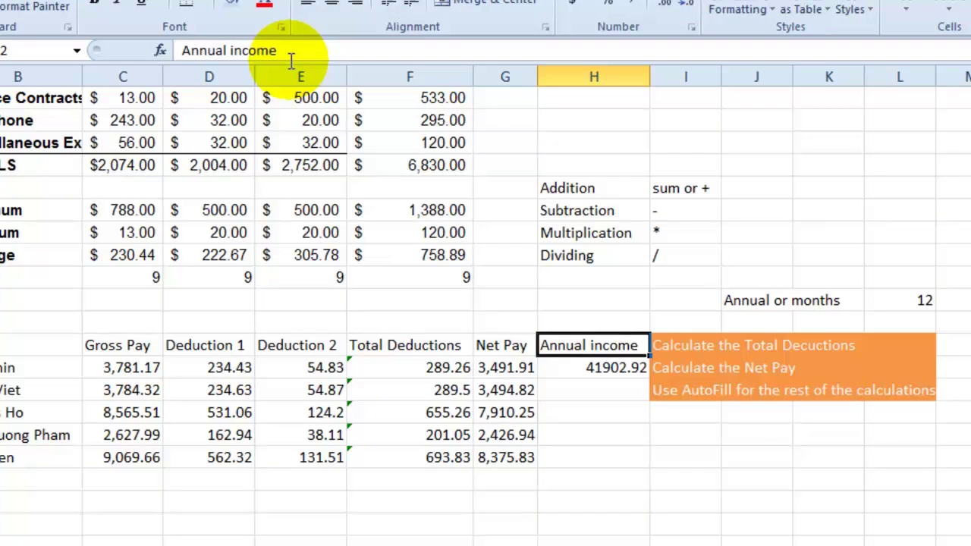
# Change the column heading in cell H22 to Annual Net income.
pyautogui.click(618, 368)
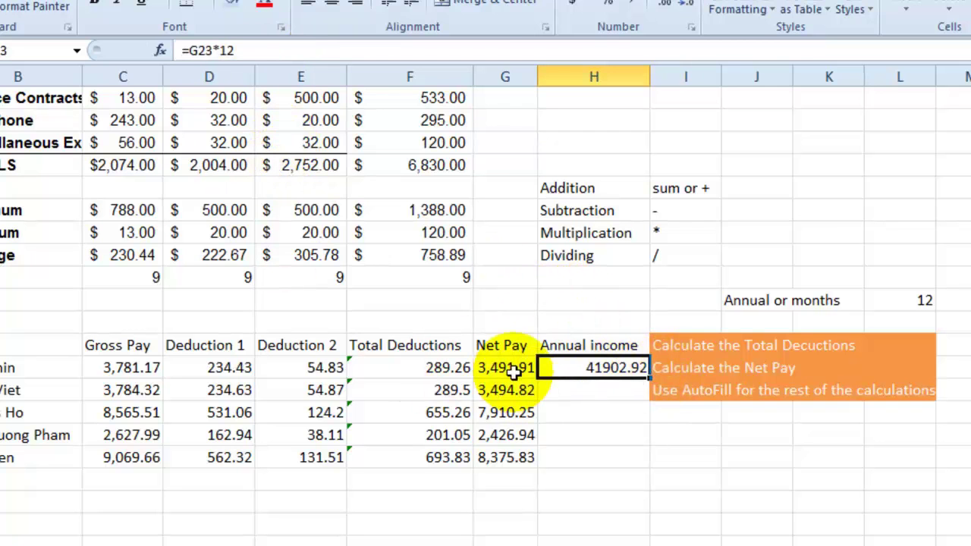
pyautogui.press('Up')
pyautogui.click(231, 50)
pyautogui.write('Net')
pyautogui.press('Return')
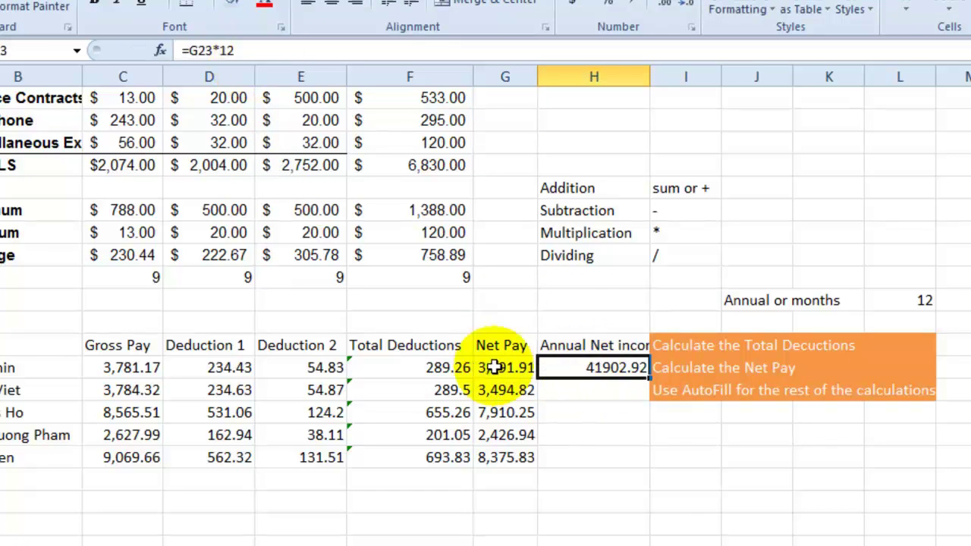
# Check the formula in H23 and autofill it down through H27 for the remaining employees.
pyautogui.press('F2')
pyautogui.press('Return')
pyautogui.click(636, 368)
pyautogui.click(635, 367)
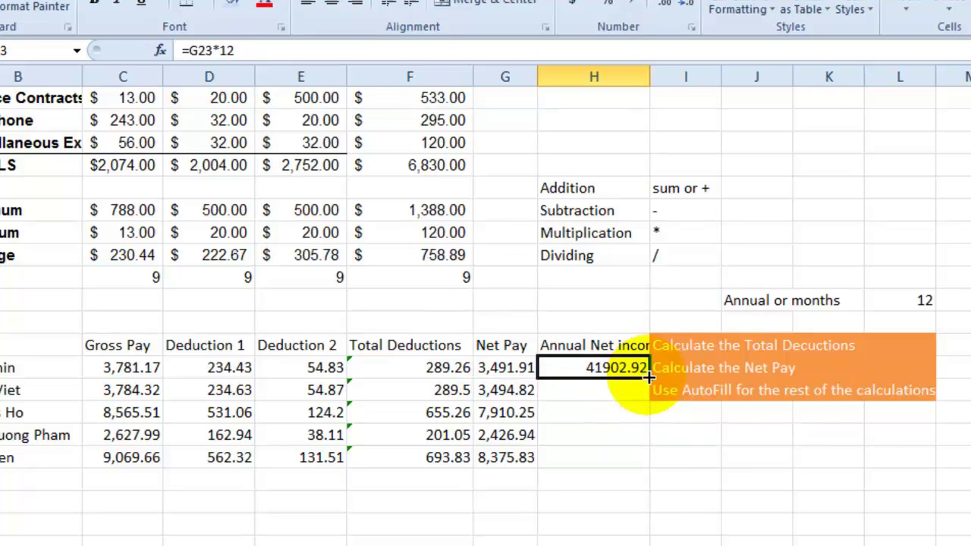
pyautogui.moveTo(648, 378); pyautogui.dragTo(649, 460)
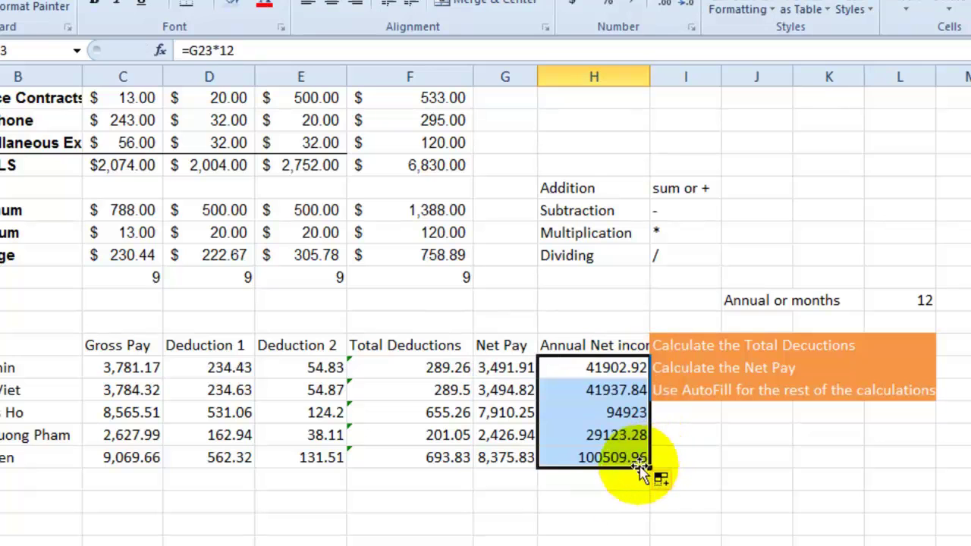
pyautogui.click(601, 503)
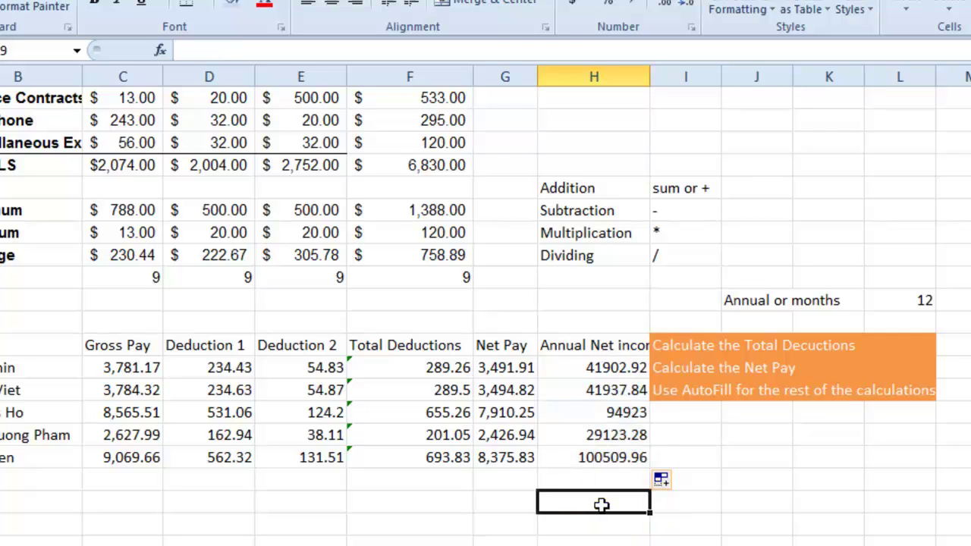
pyautogui.click(478, 485)
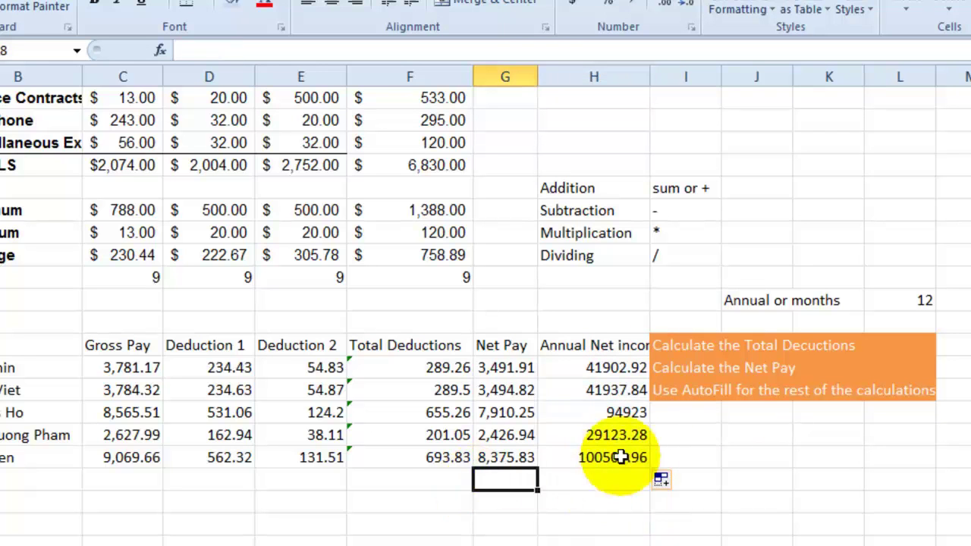
# Remove the orange block of exercise instructions from cells I22 to L24.
pyautogui.moveTo(687, 346); pyautogui.dragTo(898, 397)
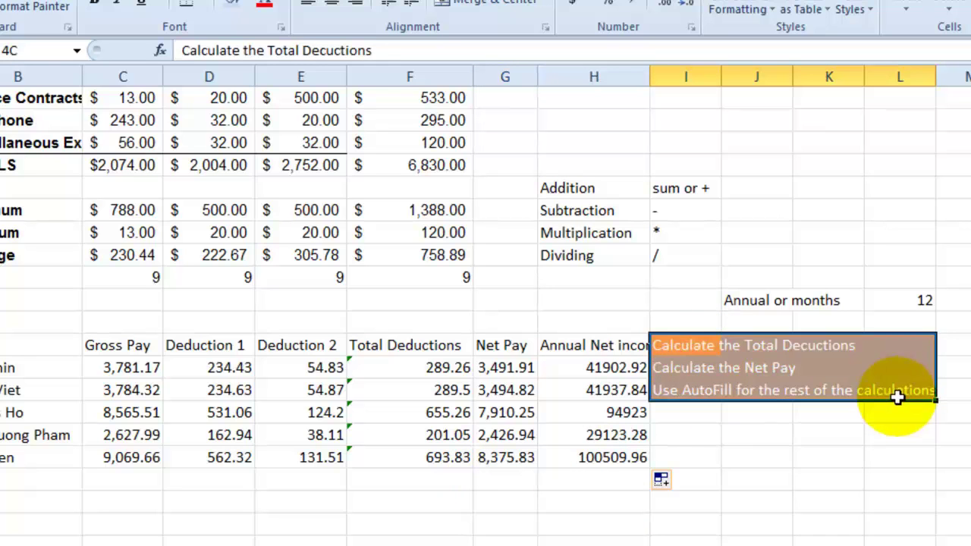
pyautogui.press('Delete')
pyautogui.click(713, 430)
# Enter the column heading Pay per week in cell I22 beside Annual Net income.
pyautogui.click(712, 343)
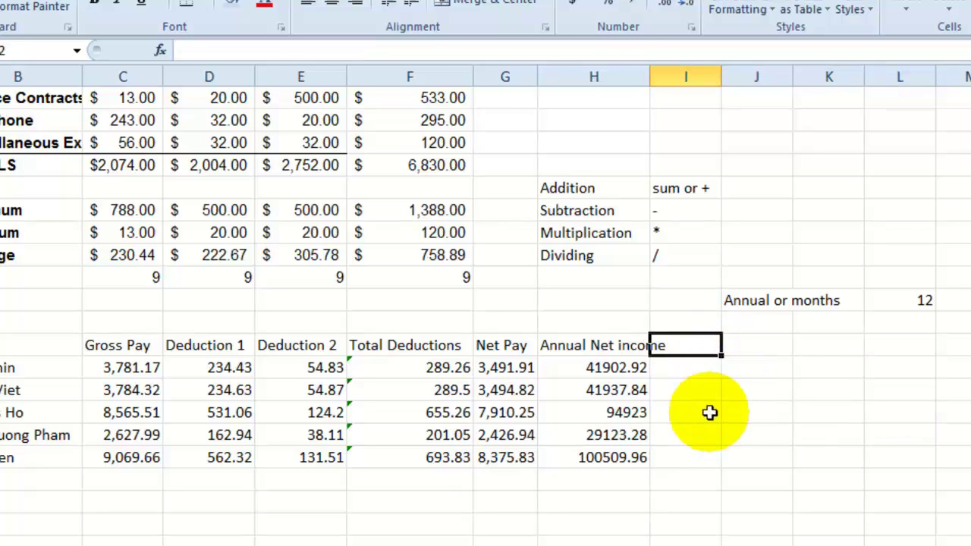
pyautogui.keyDown('shift'); pyautogui.click(865, 420); pyautogui.keyUp('shift')
pyautogui.write('P')
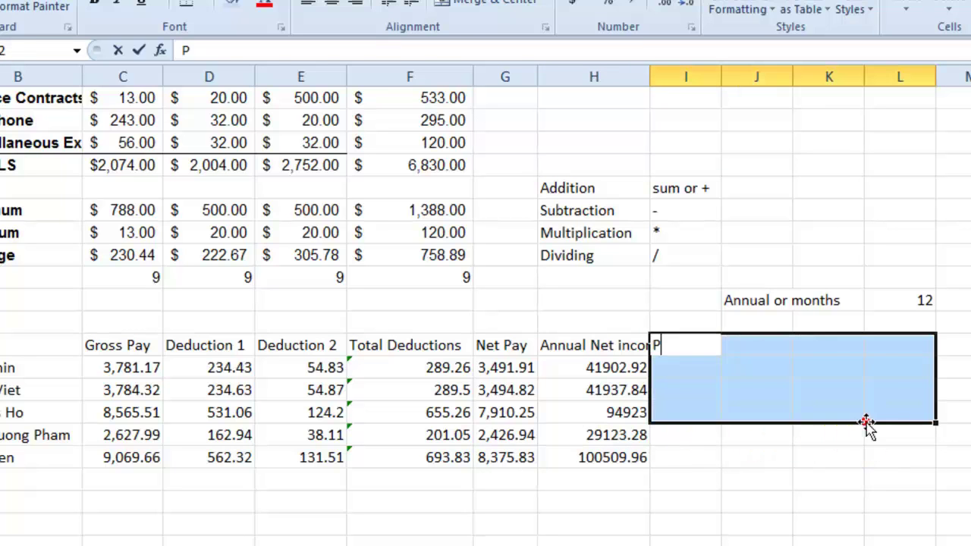
pyautogui.write('ay per week')
pyautogui.press('Return')
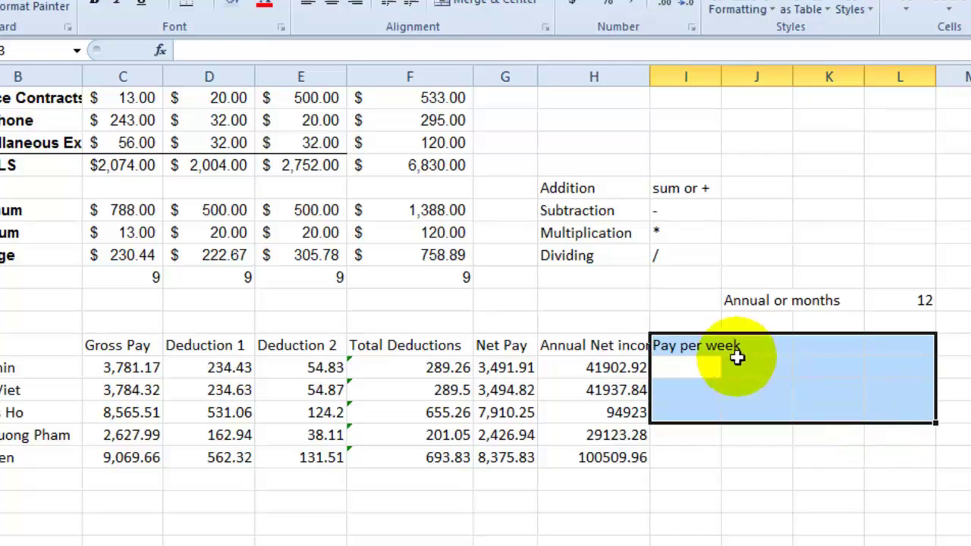
# Change the font colour of the Dividing label in cell H18 to red.
pyautogui.click(581, 258)
# Calculate the first employee's Pay per week in I23 with =H23/52 and autofill it down through I27.
pyautogui.click(685, 367)
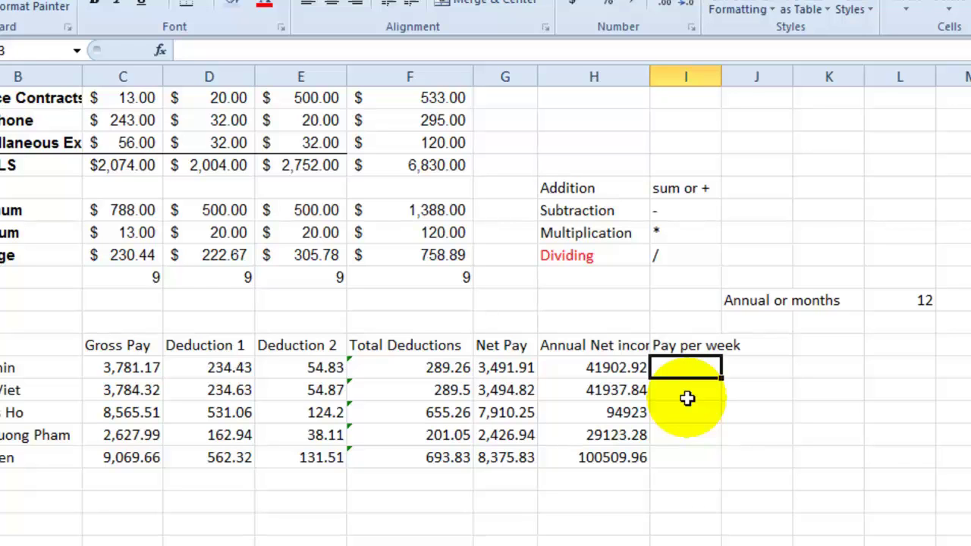
pyautogui.write('=')
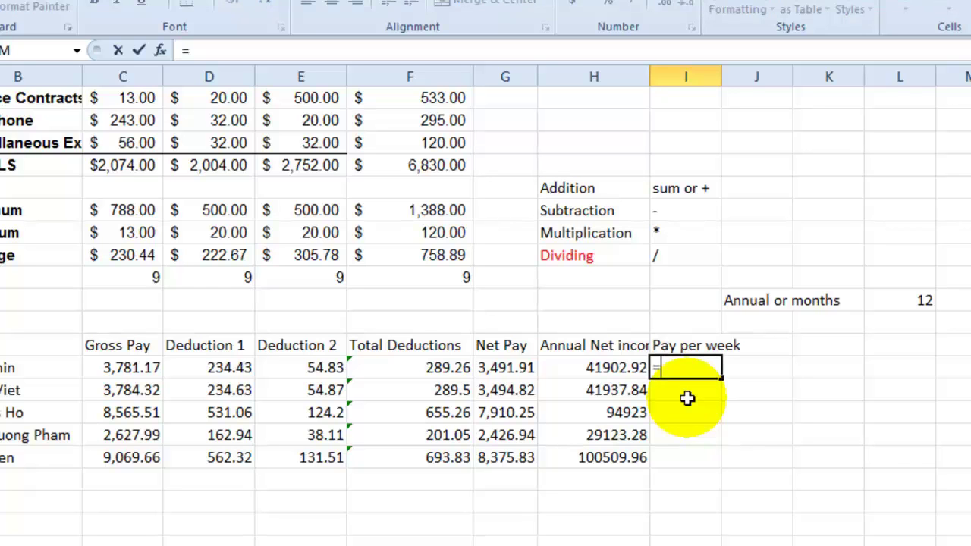
pyautogui.click(599, 368)
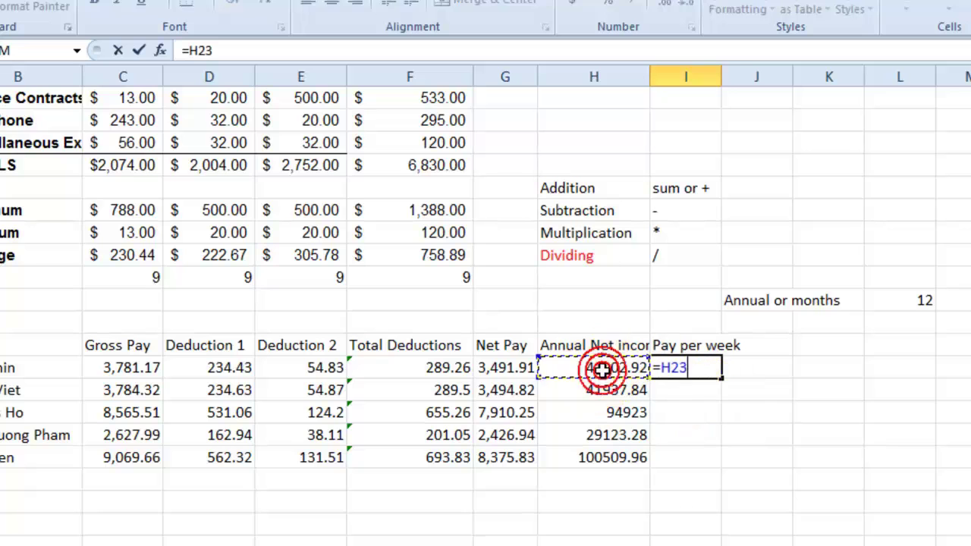
pyautogui.write('/')
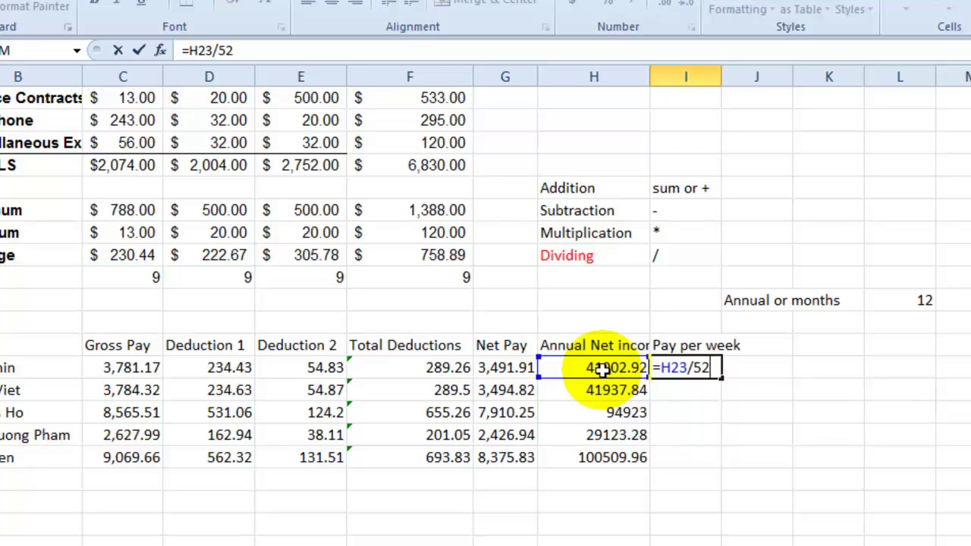
pyautogui.write('52')
pyautogui.hotkey('ctrl', 'Return')
pyautogui.moveTo(726, 377); pyautogui.dragTo(713, 463)
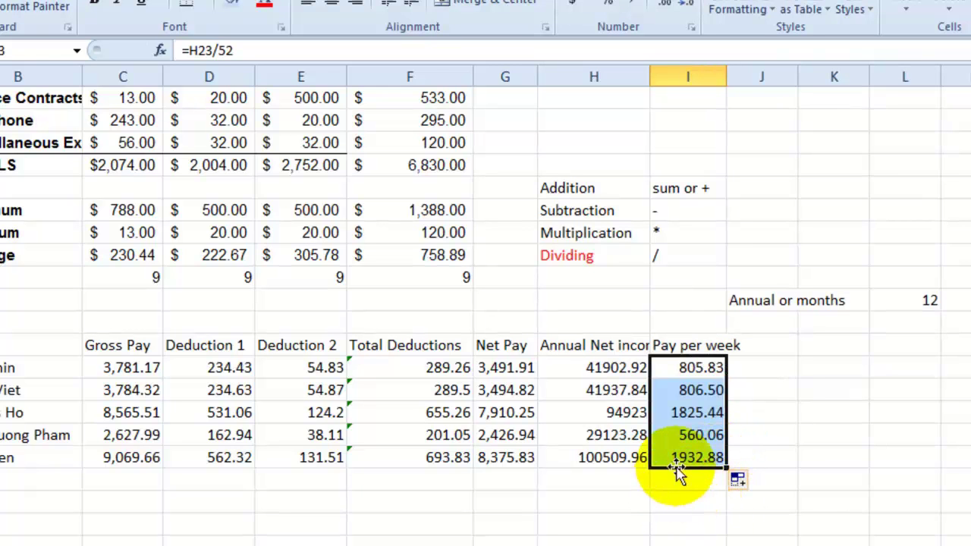
# Check the Pay per week formulas in I27 and I23 against the Annual Net income formula in H23.
pyautogui.click(678, 459)
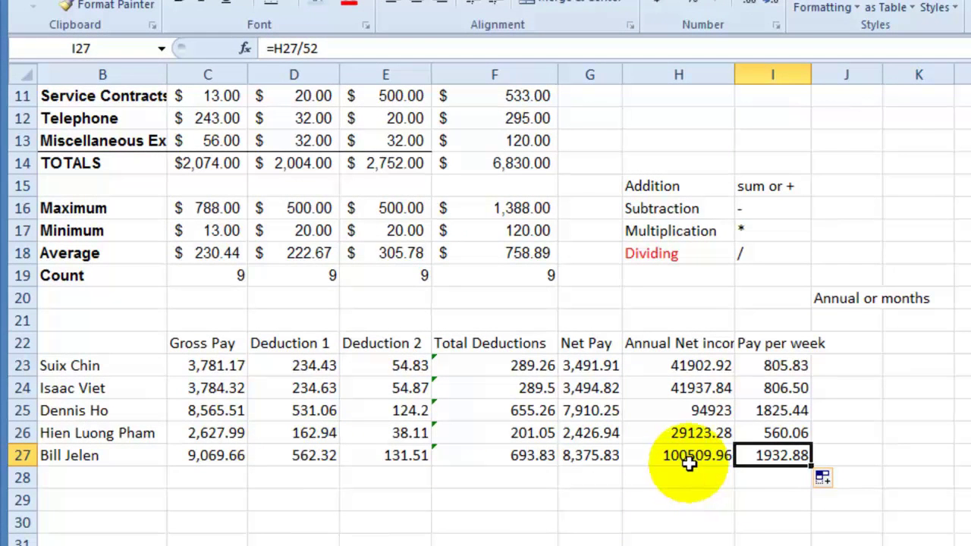
pyautogui.click(763, 499)
pyautogui.click(770, 457)
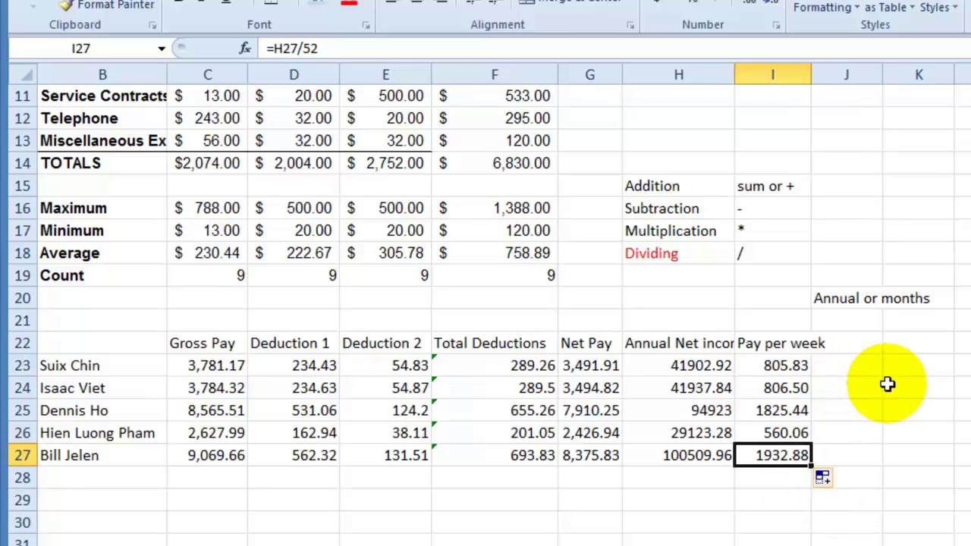
pyautogui.click(863, 364)
pyautogui.click(789, 364)
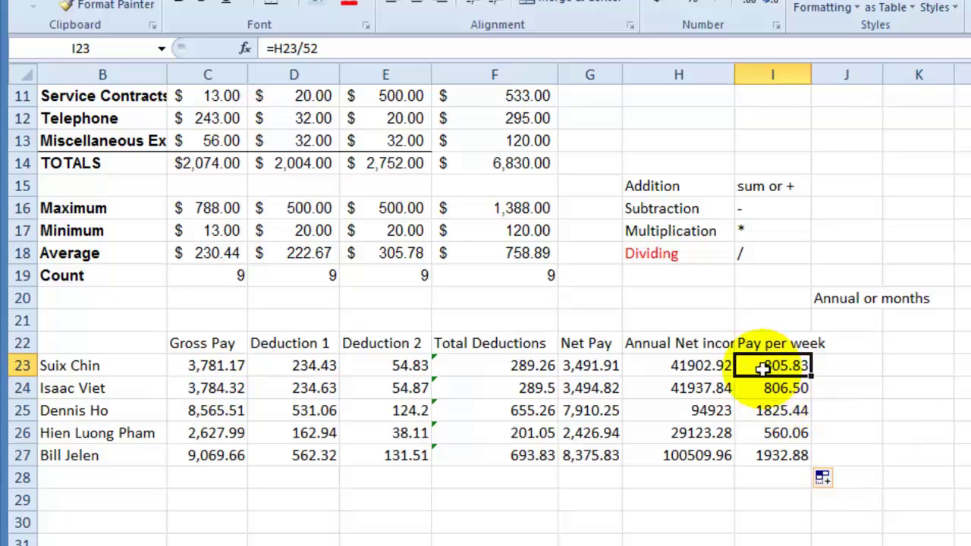
pyautogui.click(686, 368)
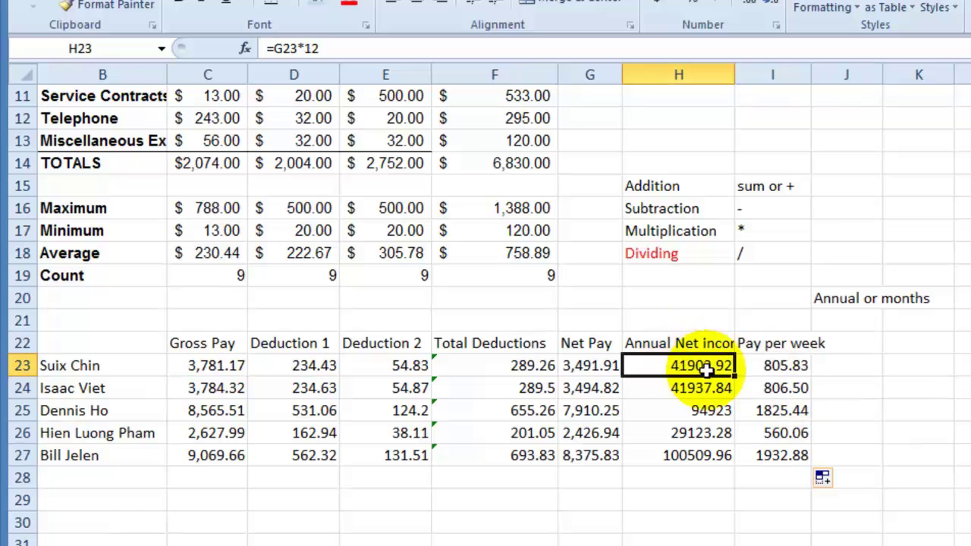
pyautogui.click(790, 364)
# Examine the cell references in the Net Pay formula in G23, leaving the formula as it is.
pyautogui.click(589, 365)
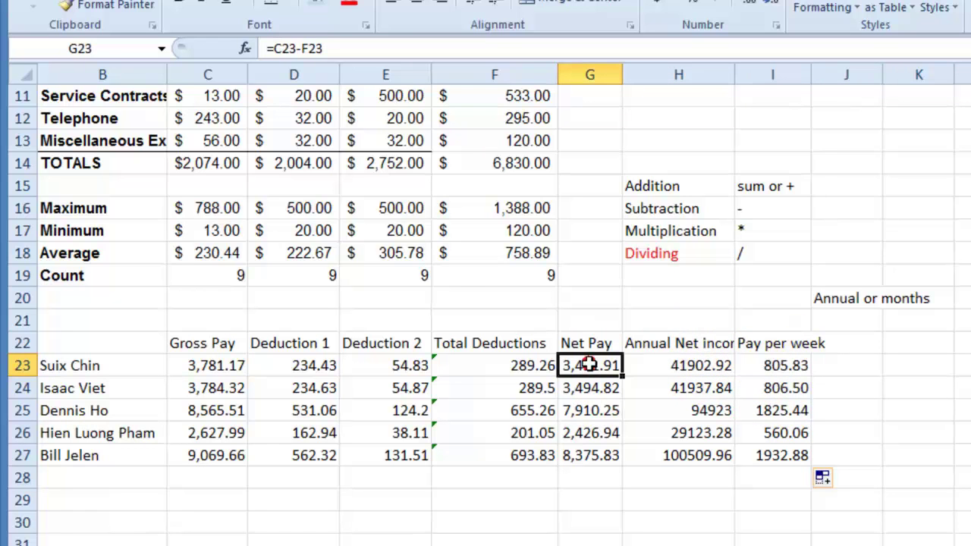
pyautogui.click(275, 48)
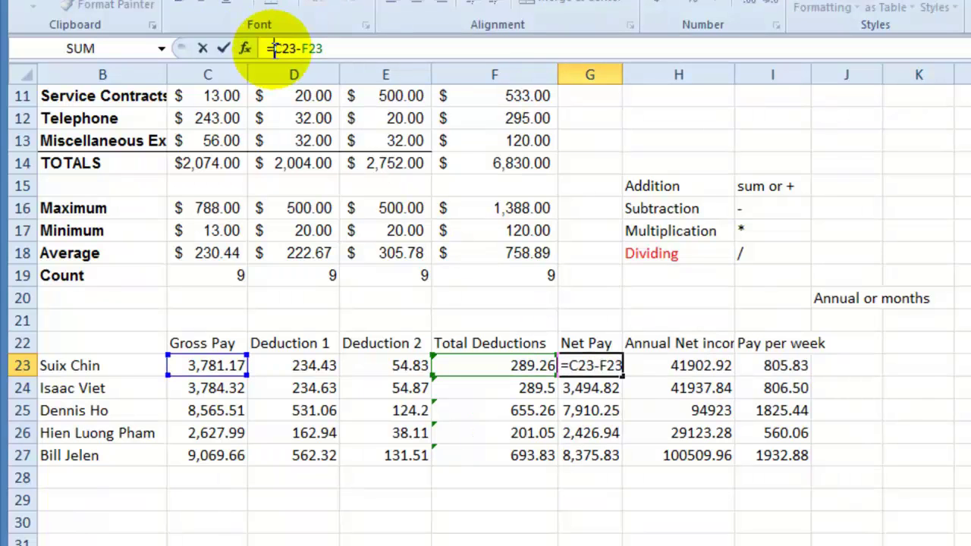
pyautogui.click(217, 254)
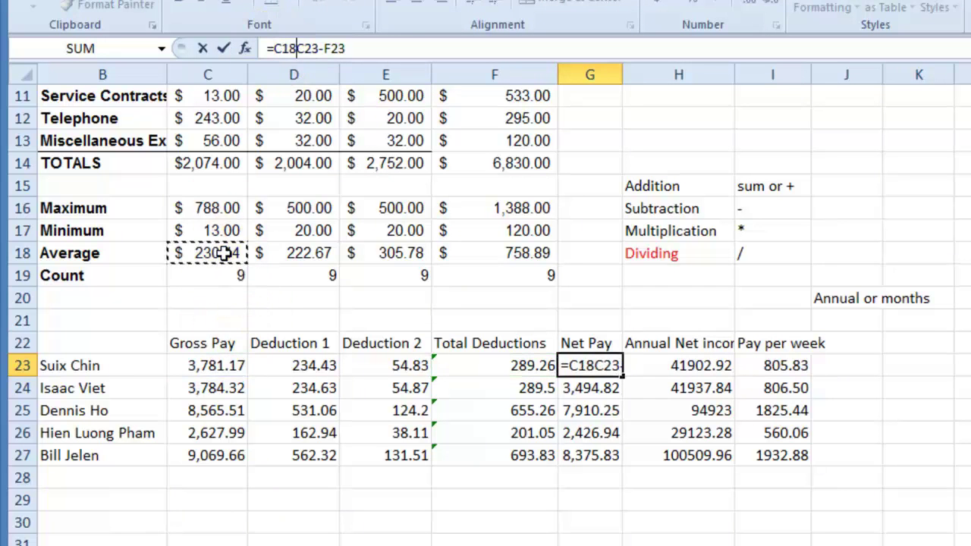
pyautogui.press('Escape')
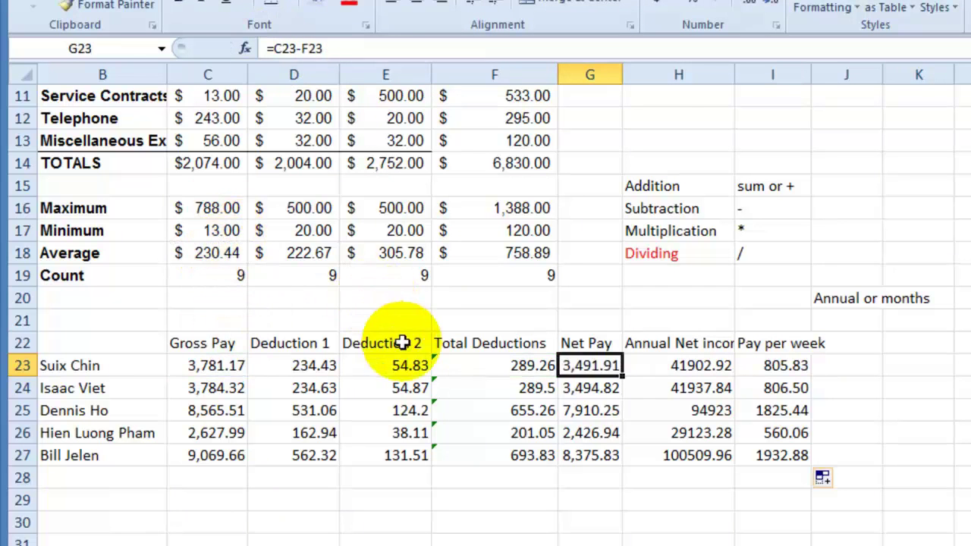
# Examine the MAX function name in the January Maximum formula in C16, leaving the formula as it is.
pyautogui.click(205, 213)
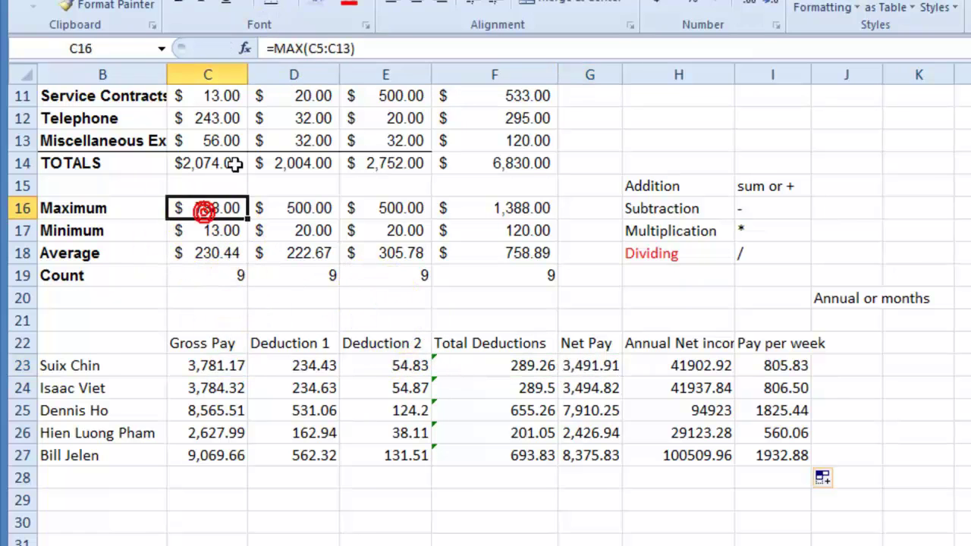
pyautogui.click(305, 48)
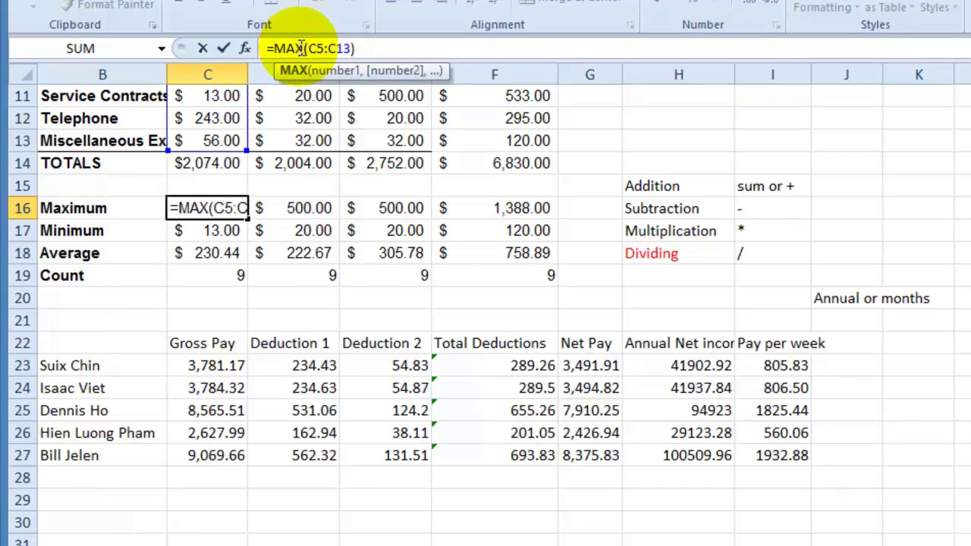
pyautogui.moveTo(304, 48); pyautogui.dragTo(274, 48)
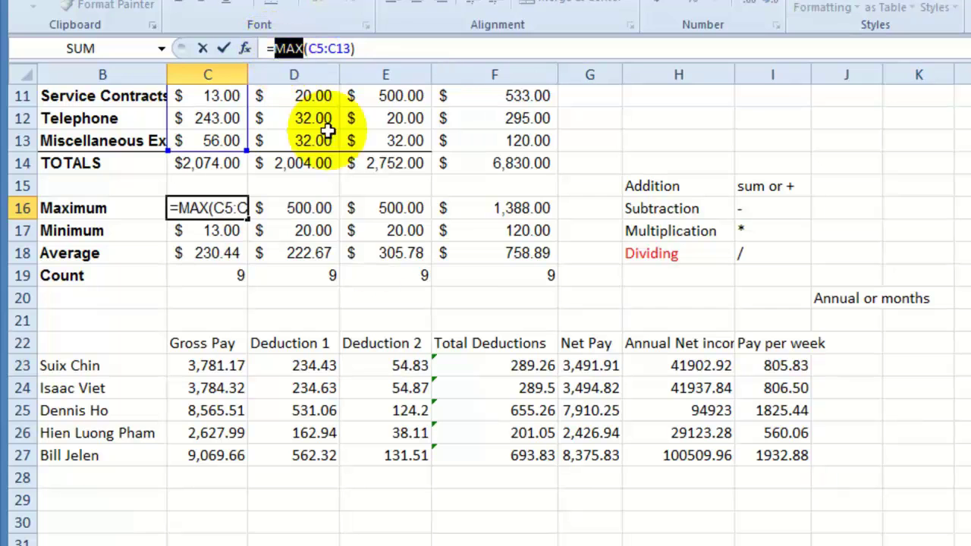
pyautogui.press('Escape')
# Review the Annual Net income formula in H23 alongside the subtraction, multiplication and division labels and operators in H16:I18.
pyautogui.click(642, 366)
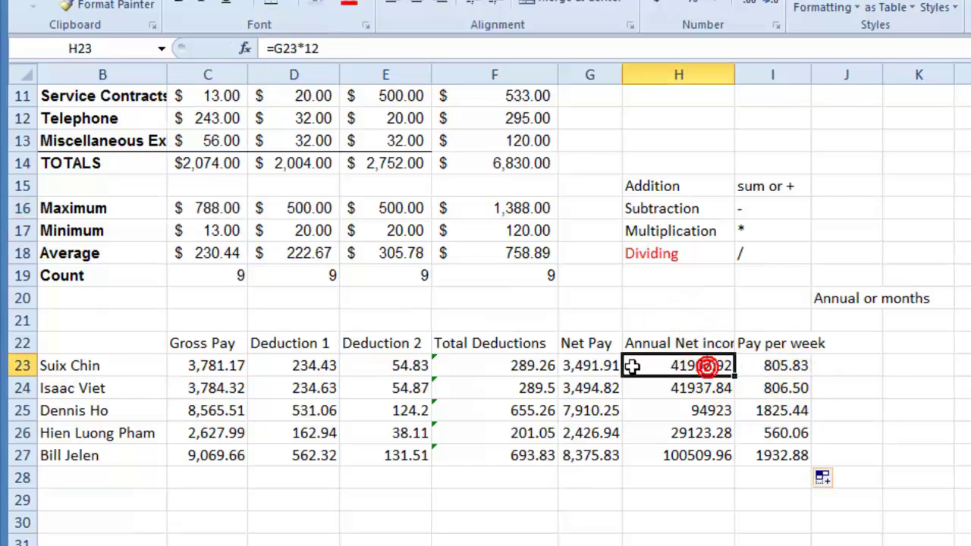
pyautogui.click(659, 208)
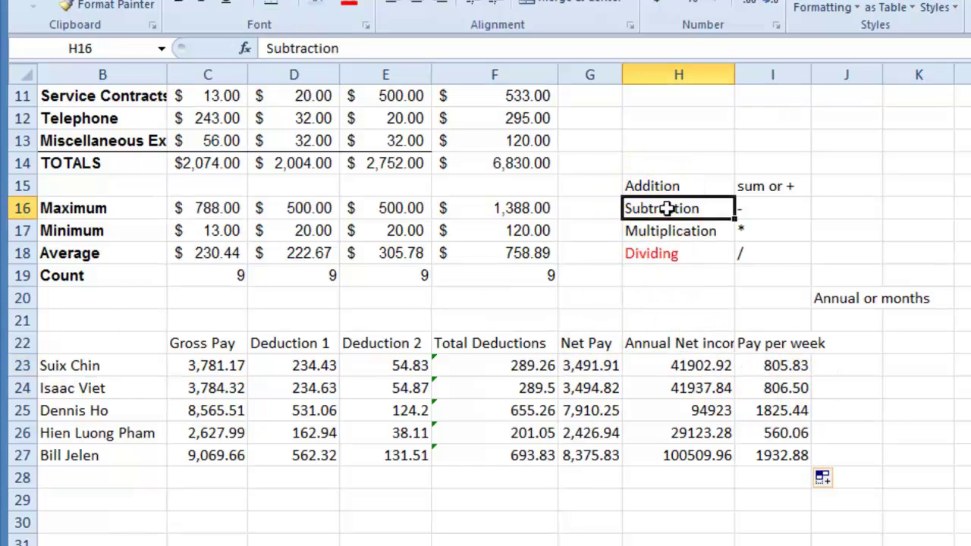
pyautogui.click(670, 231)
pyautogui.click(664, 253)
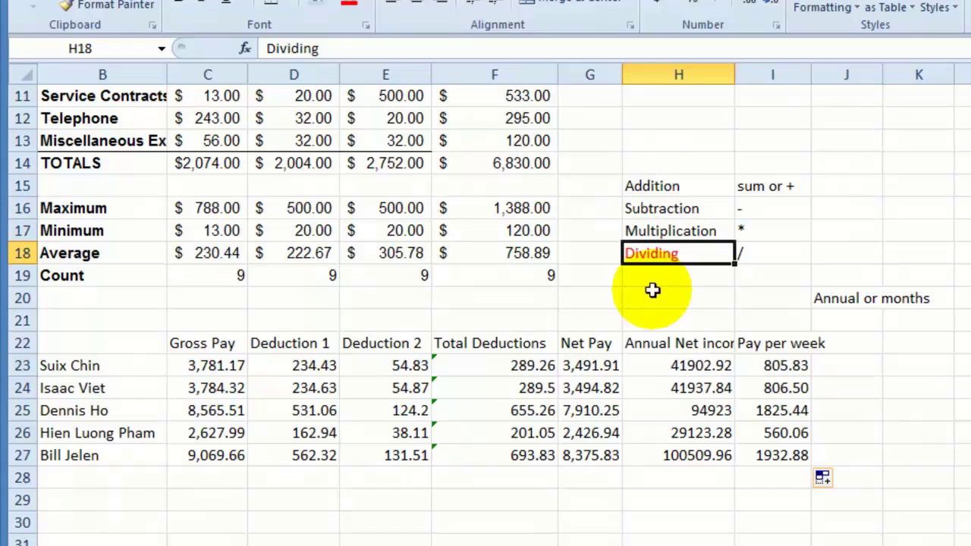
pyautogui.click(689, 371)
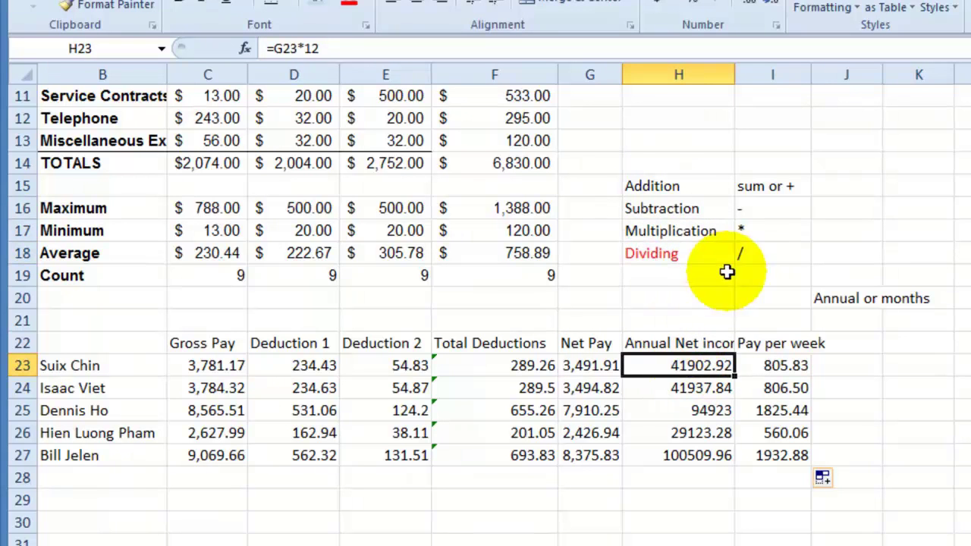
pyautogui.click(757, 209)
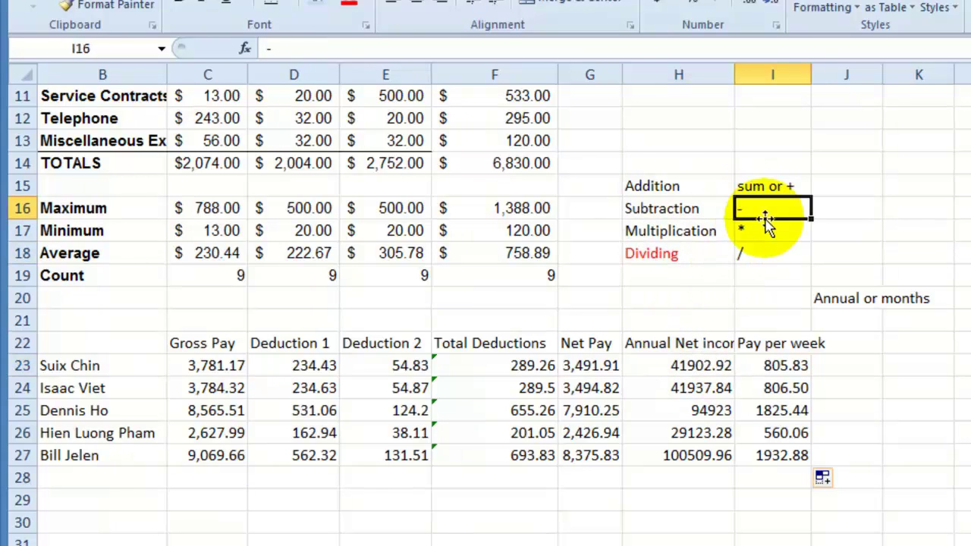
pyautogui.click(764, 231)
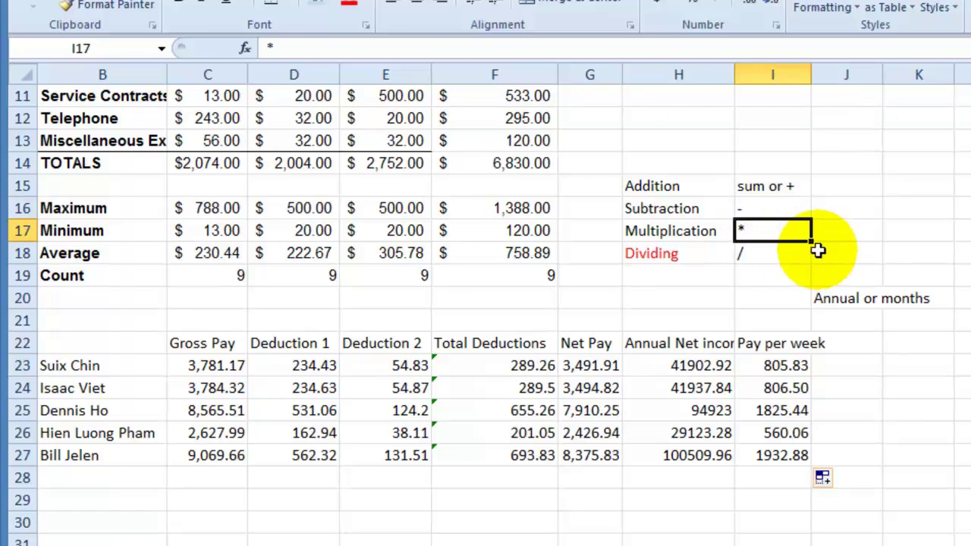
pyautogui.click(768, 262)
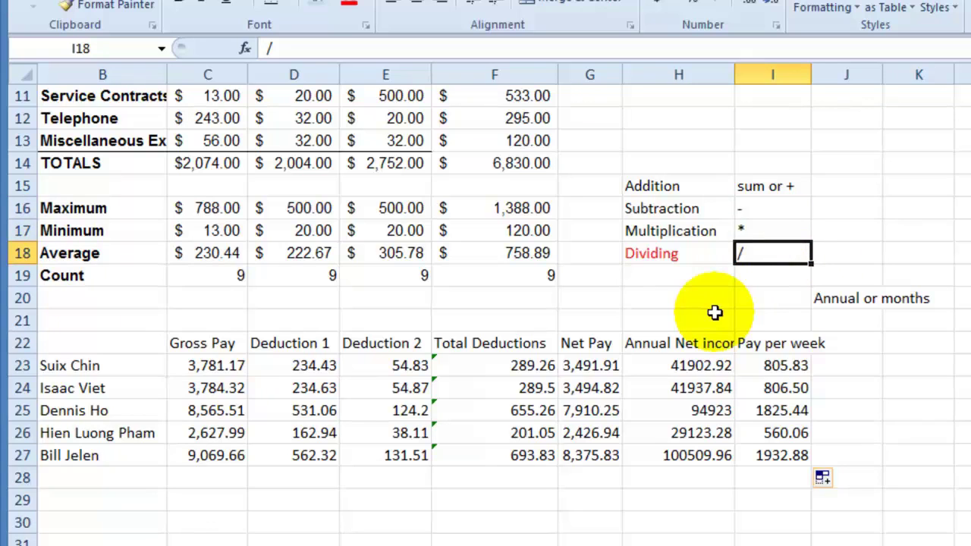
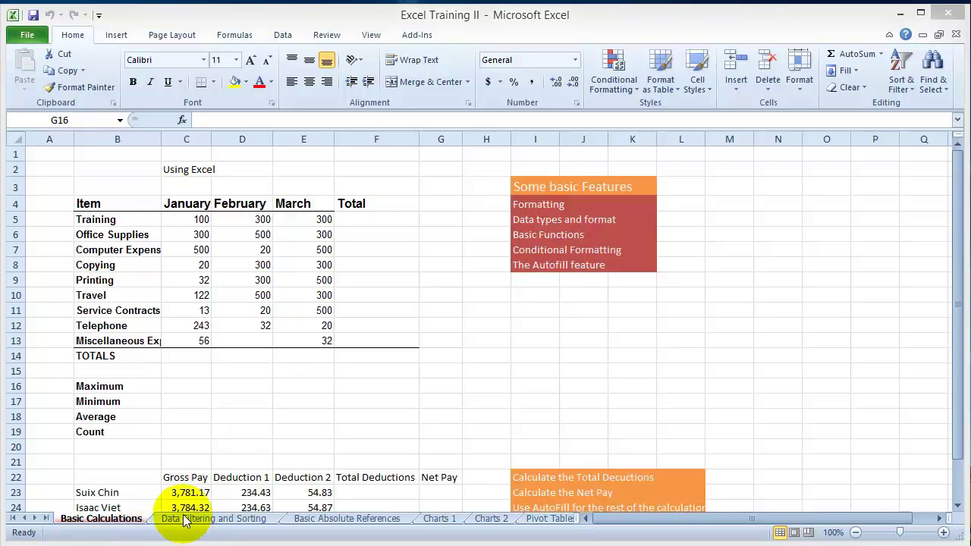
# Look through the Data Filtering and Sorting, Basic Absolute References and Charts 1 sheets and return to Basic Calculations.
pyautogui.click(93, 520)
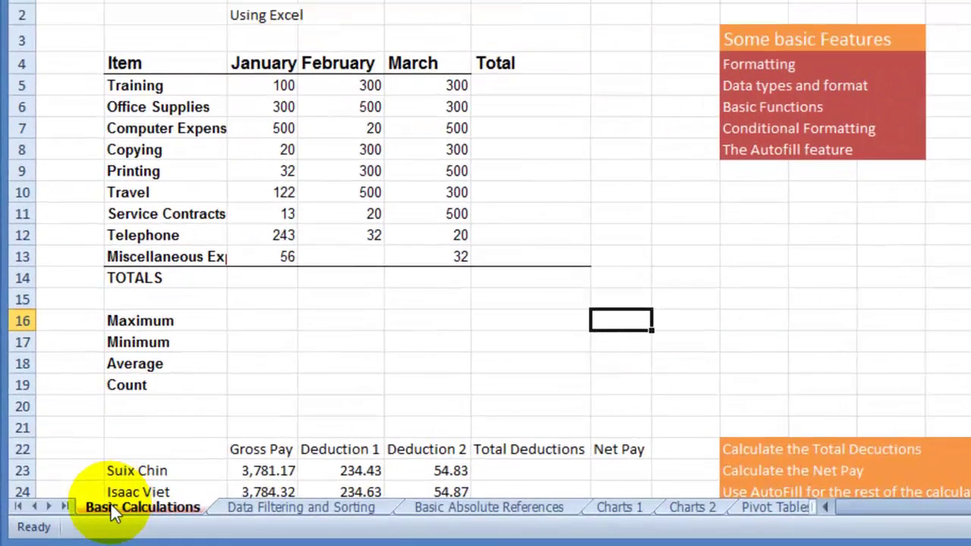
pyautogui.click(296, 508)
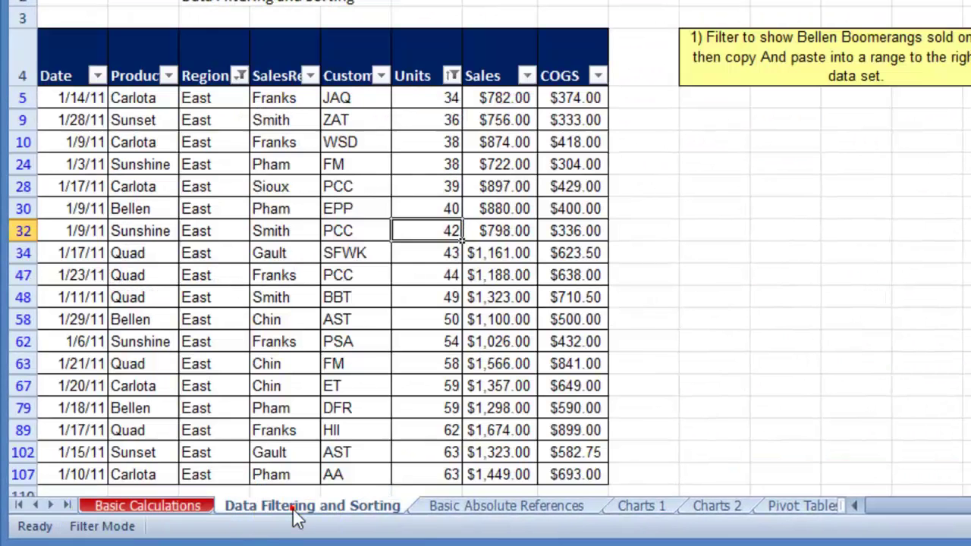
pyautogui.click(450, 506)
pyautogui.click(660, 509)
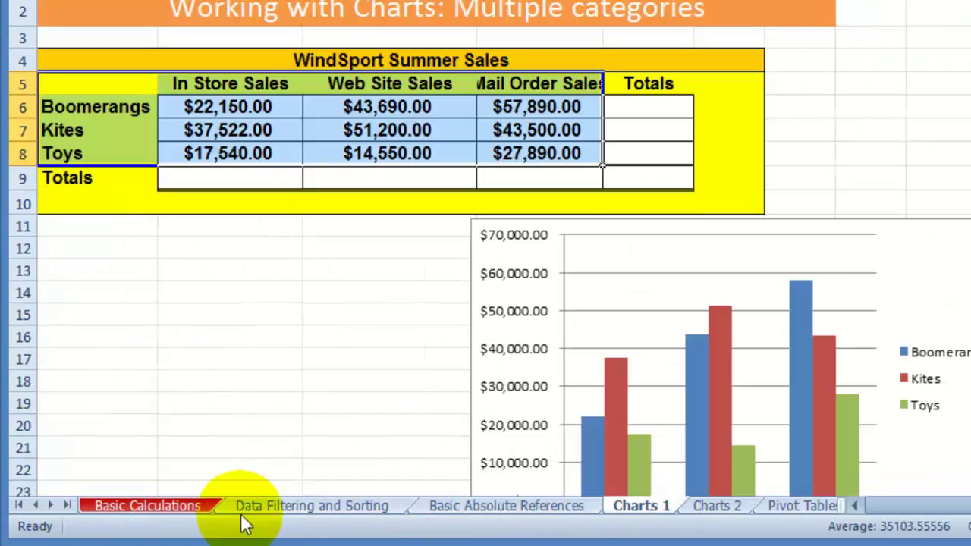
pyautogui.click(172, 508)
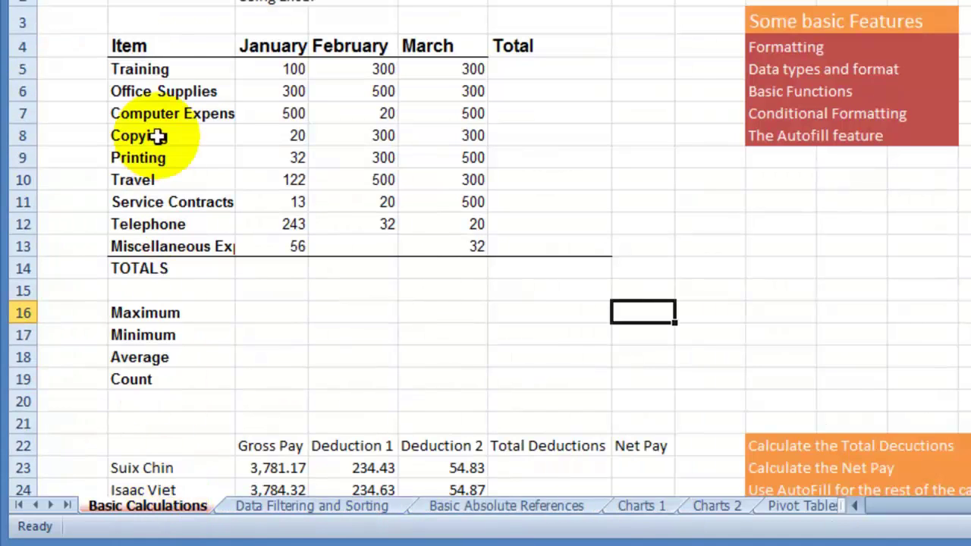
# Examine the Item heading, the Training label and its January amount as examples of text and number cells.
pyautogui.click(152, 65)
pyautogui.click(134, 44)
pyautogui.click(169, 70)
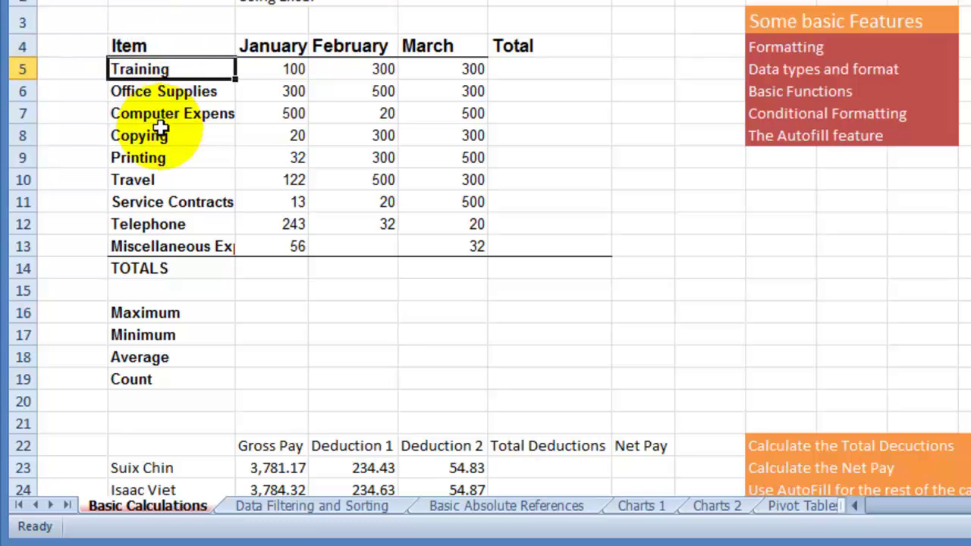
pyautogui.click(186, 46)
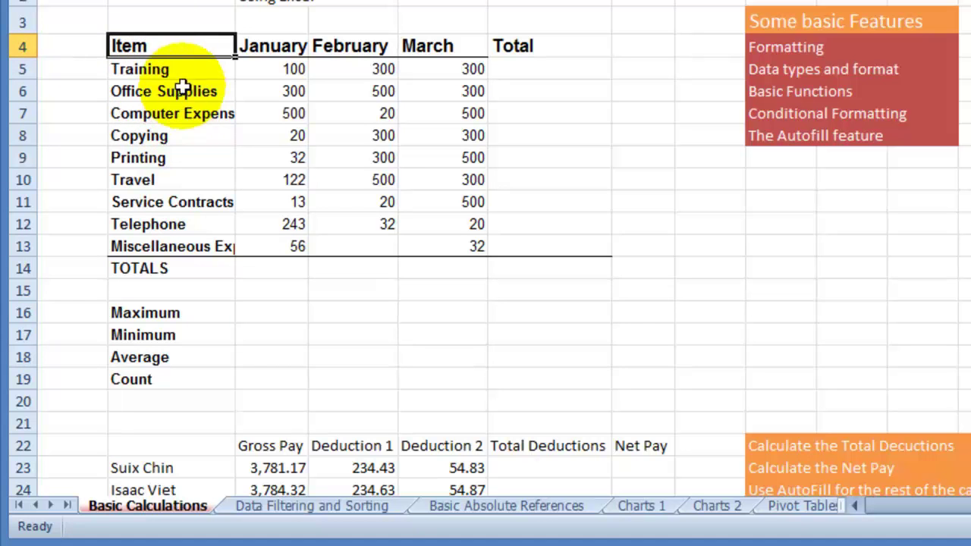
pyautogui.click(168, 70)
pyautogui.click(294, 69)
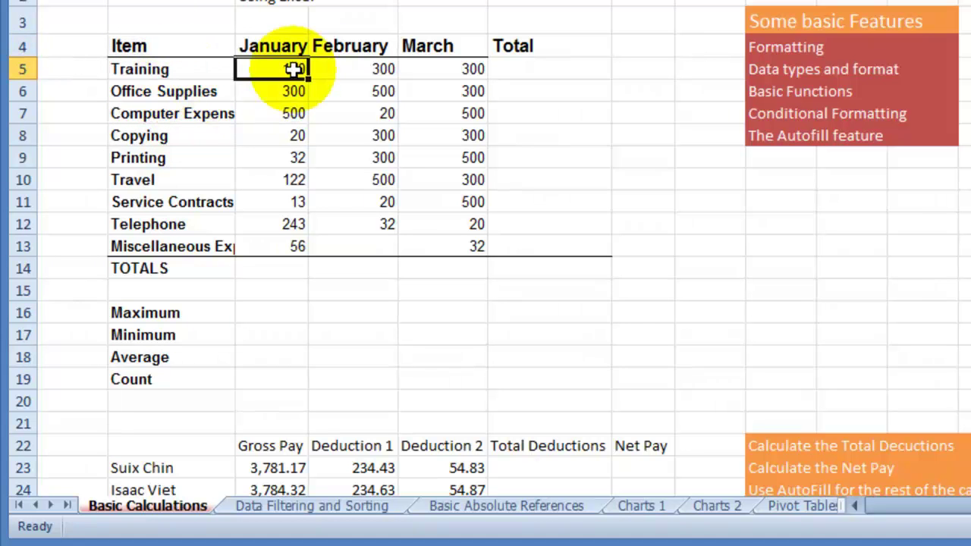
pyautogui.click(970, 47)
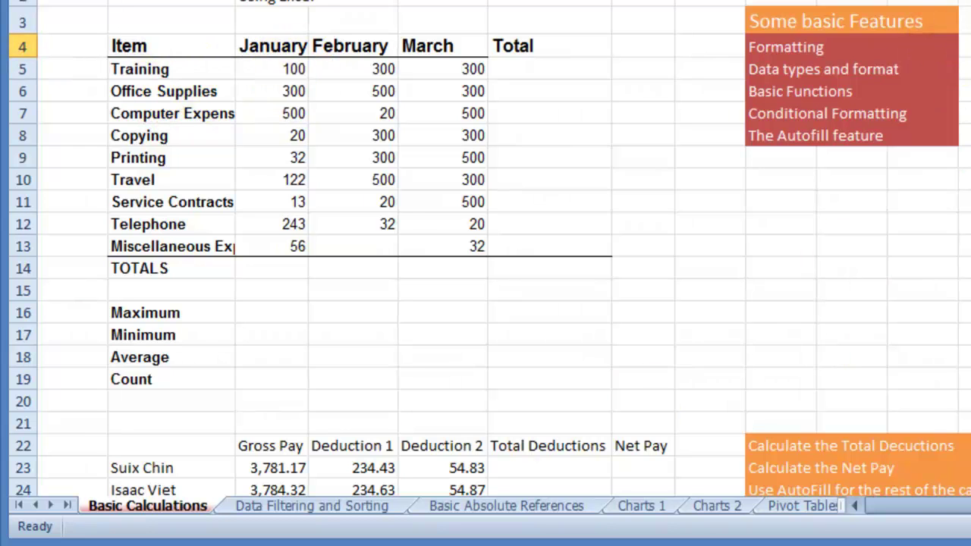
# Switch to the Formulas in Excel slide in PowerPoint and examine the equals sign, function and range parts of the general syntax.
pyautogui.click(394, 173)
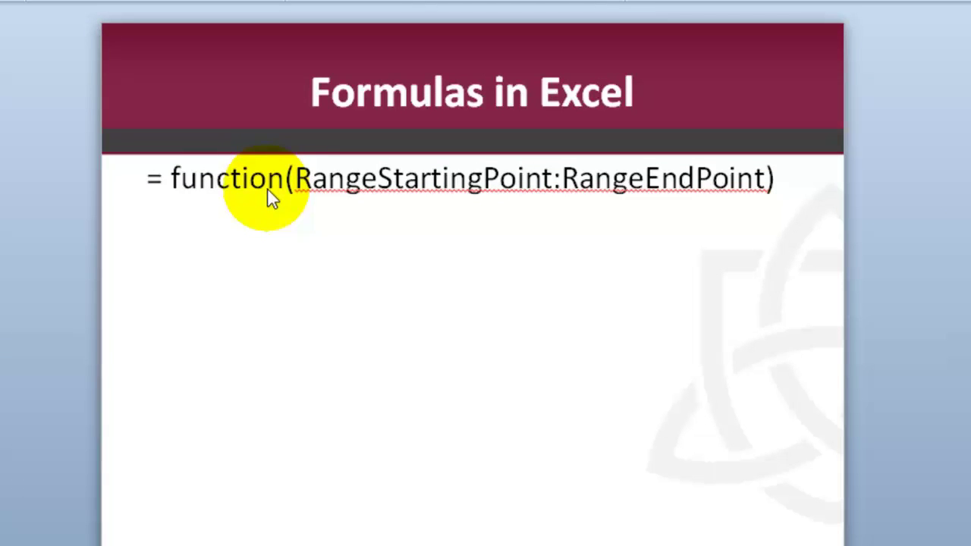
pyautogui.doubleClick(153, 184)
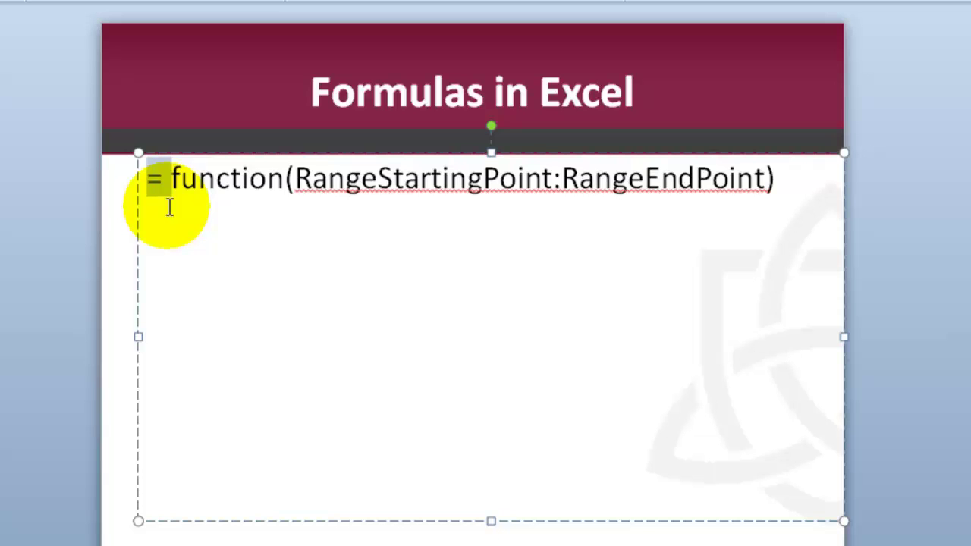
pyautogui.doubleClick(208, 186)
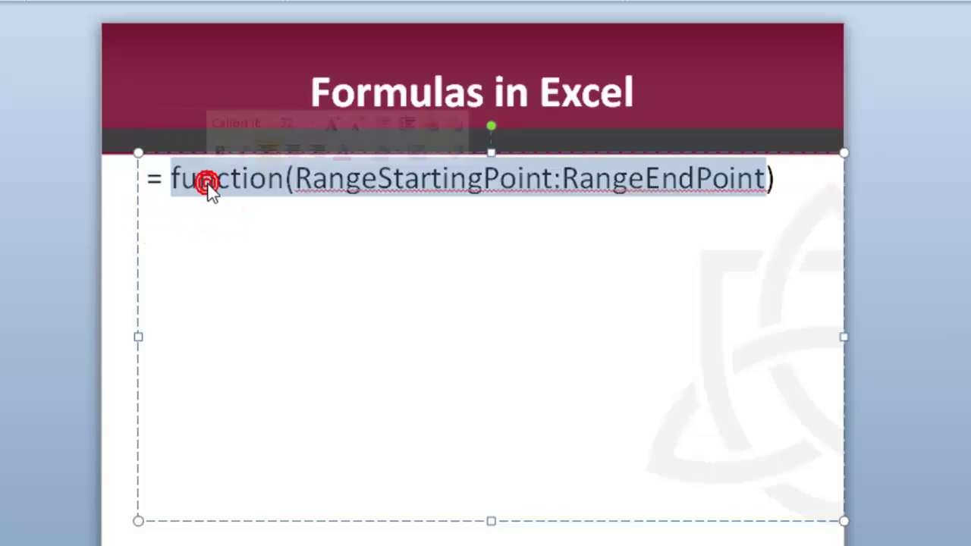
pyautogui.click(288, 199)
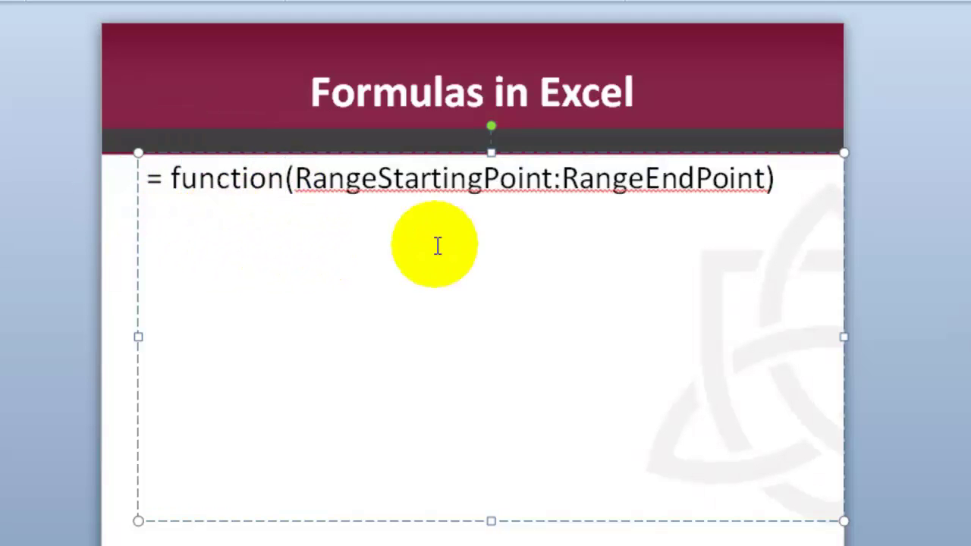
# Add the example formula =sum(b1:b10) on a new line below the general function syntax on the slide.
pyautogui.click(797, 188)
pyautogui.press('Return')
pyautogui.write('=s ')
pyautogui.write('m(')
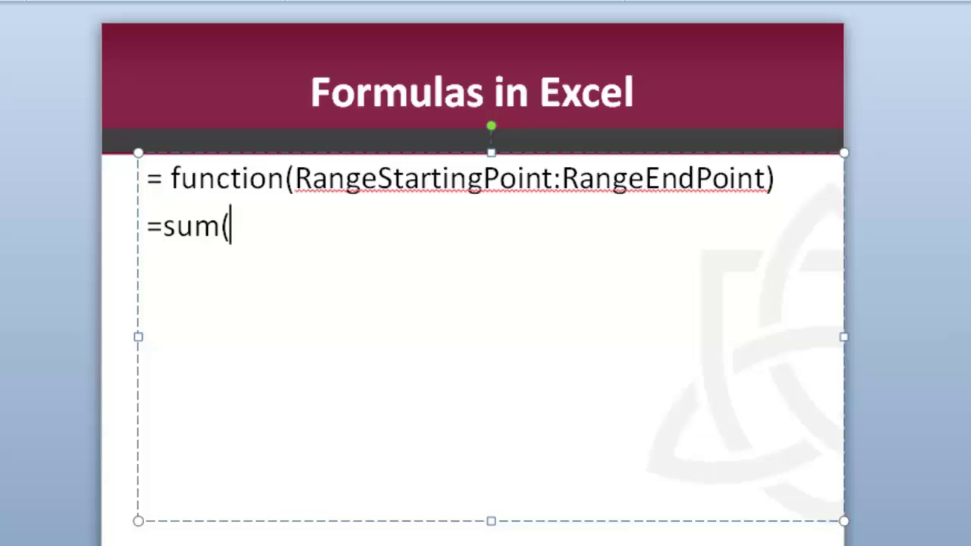
pyautogui.write('b1')
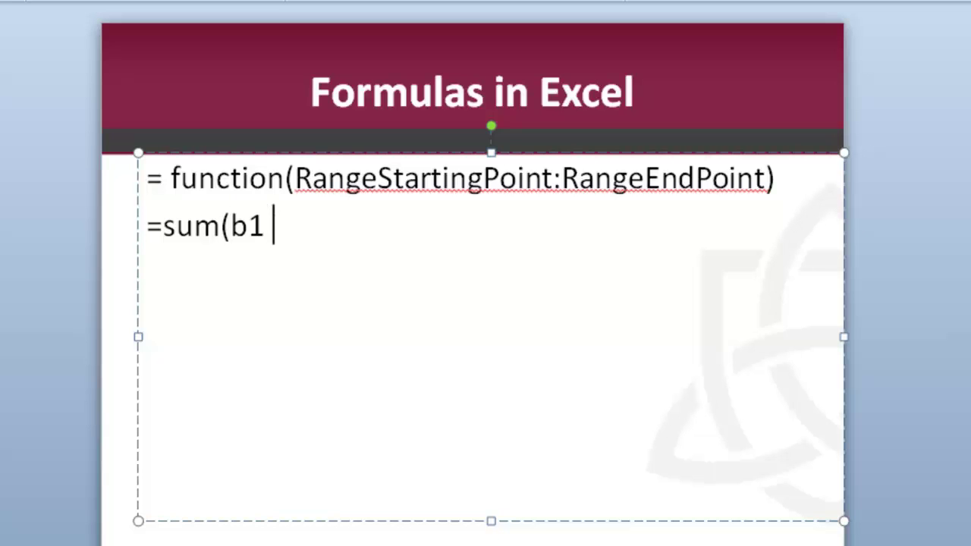
pyautogui.write(' b1')
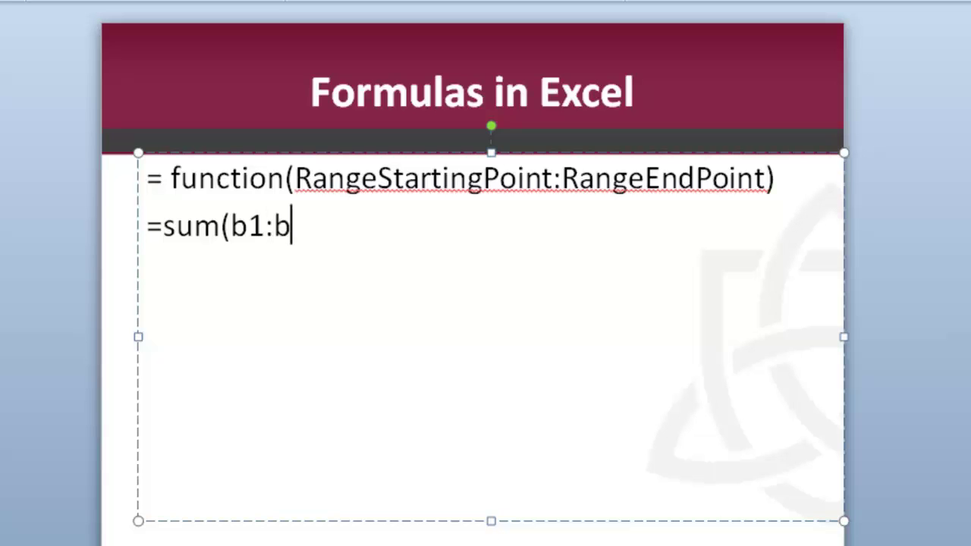
pyautogui.write('0)')
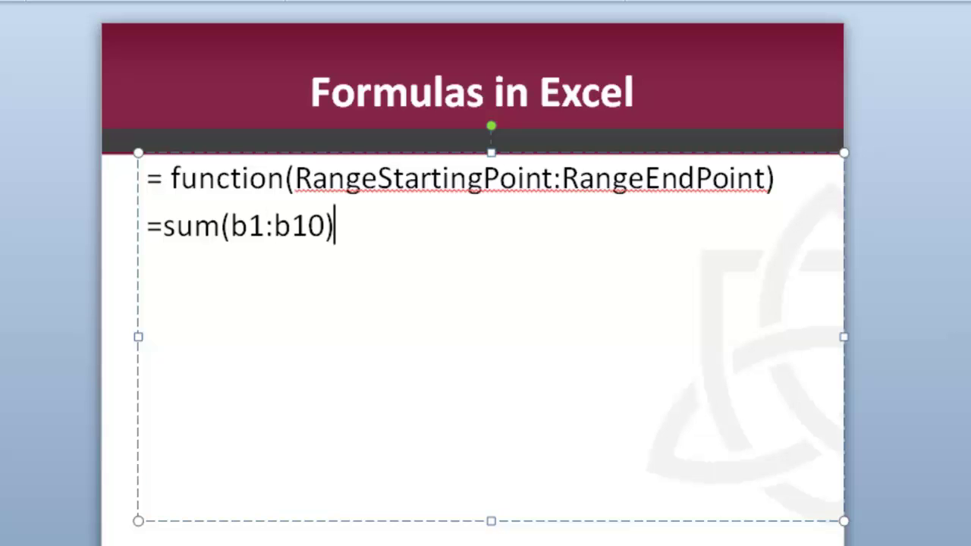
# Examine the function name, brackets and range start and end points in the =sum(b1:b10) example.
pyautogui.click(162, 230)
pyautogui.doubleClick(186, 228)
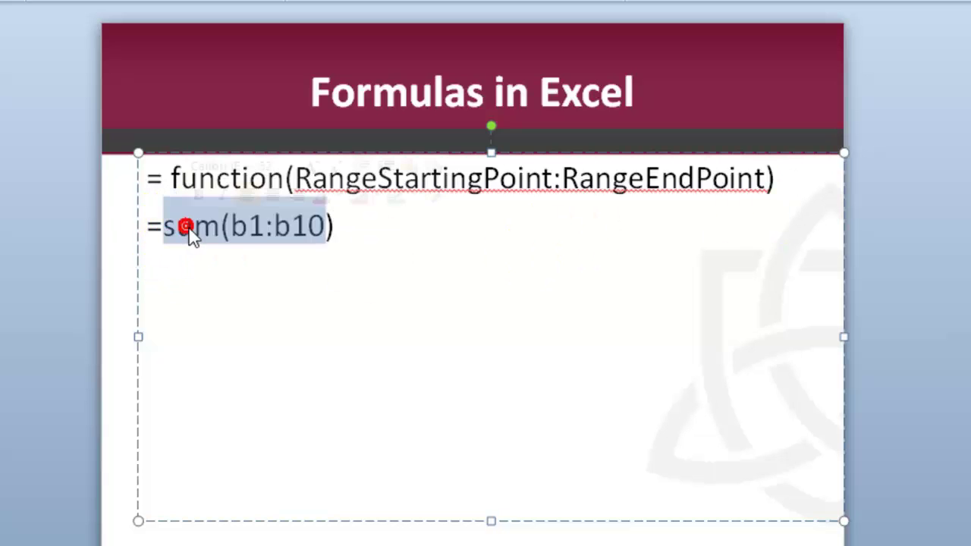
pyautogui.click(246, 228)
pyautogui.moveTo(227, 228); pyautogui.dragTo(272, 237)
pyautogui.click(325, 228)
pyautogui.click(336, 231)
pyautogui.click(336, 231)
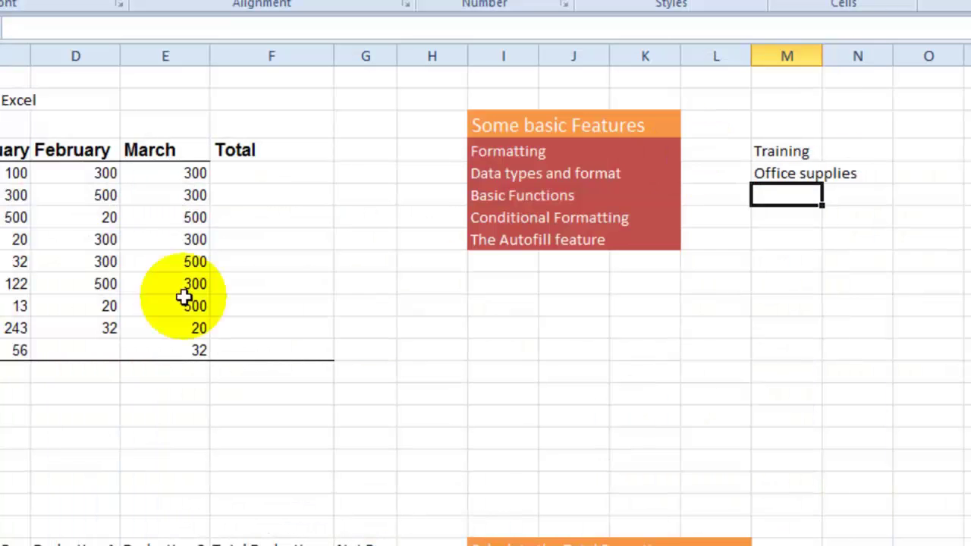
# Switch to the Excel workbook and enter the January total in C14 as =sum(c5:c13), with the cell references written out.
pyautogui.click(15, 372)
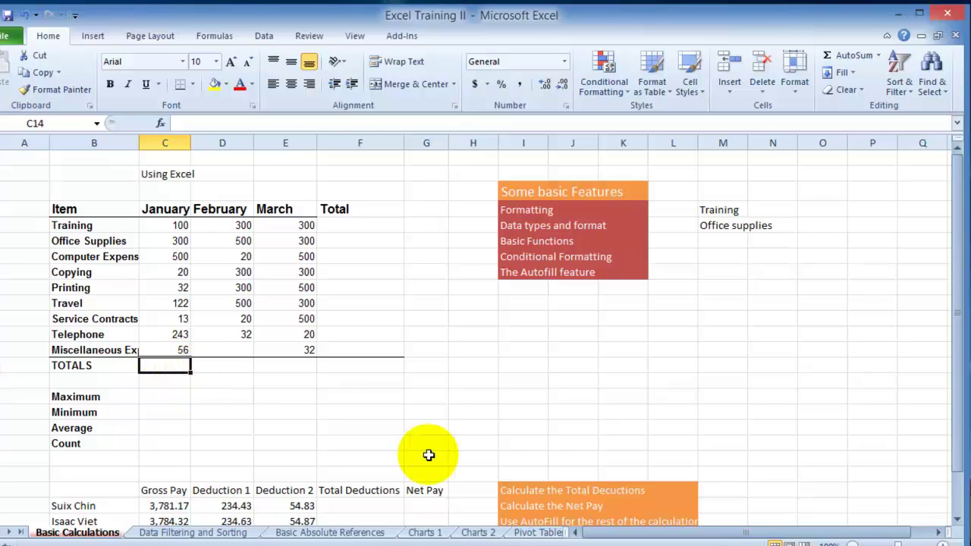
pyautogui.write('=')
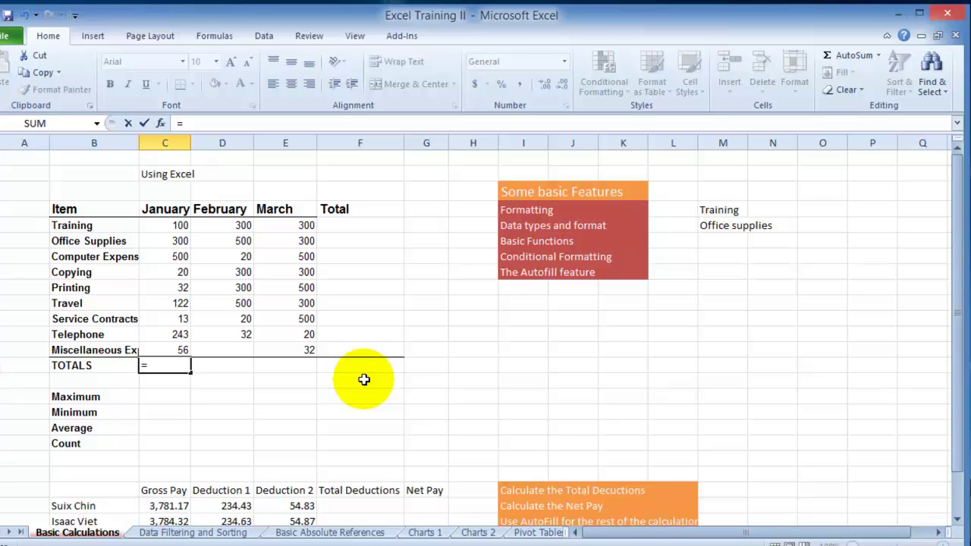
pyautogui.write('sum')
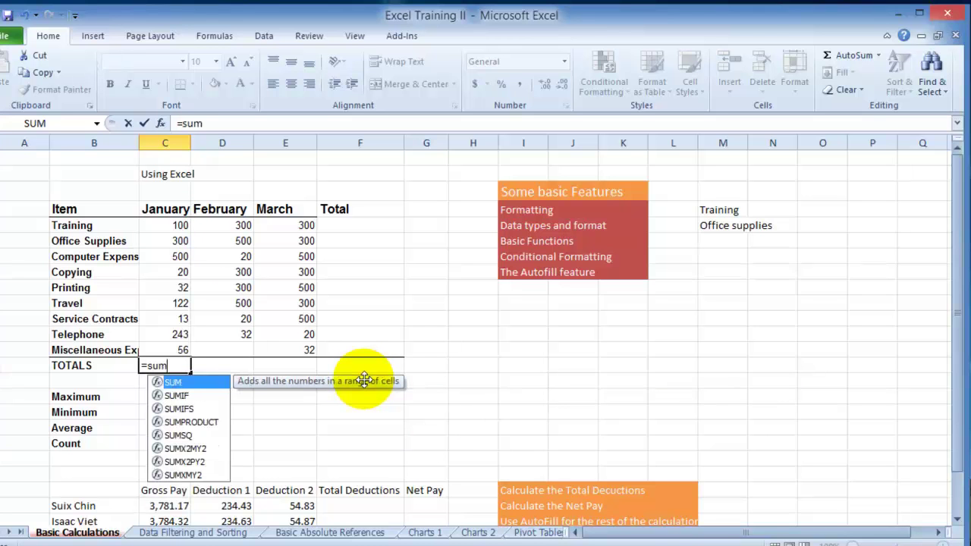
pyautogui.write('(')
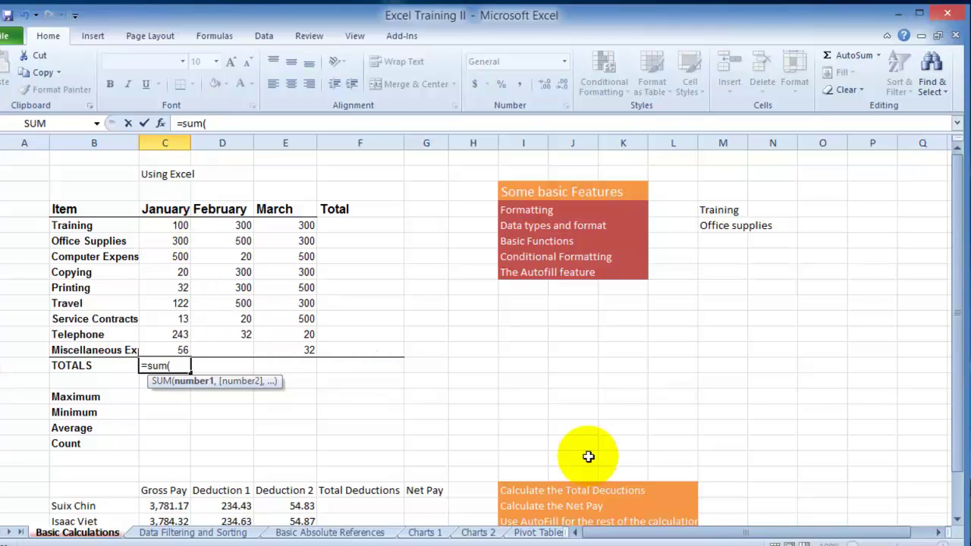
pyautogui.write('c')
pyautogui.write('5:')
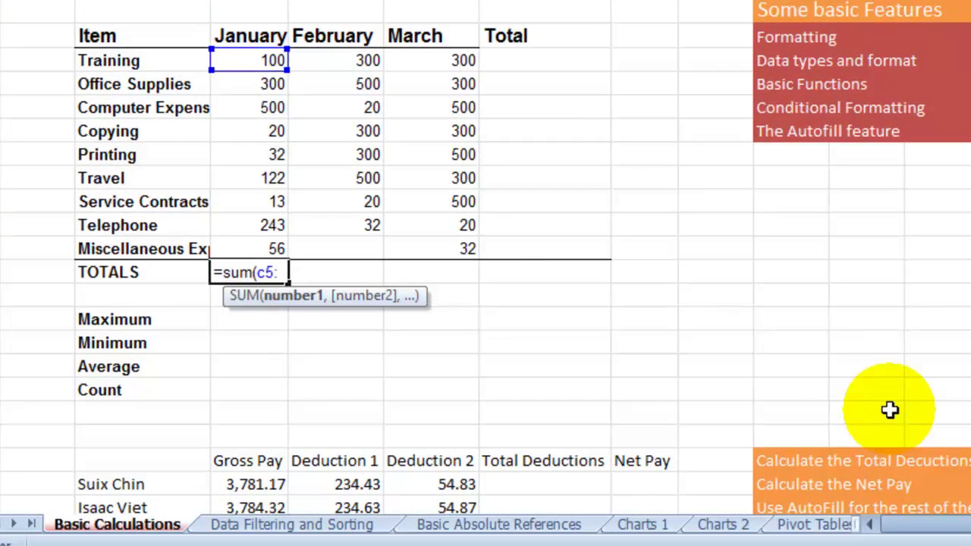
pyautogui.write('c14')
pyautogui.press('BackSpace')
pyautogui.write('3)')
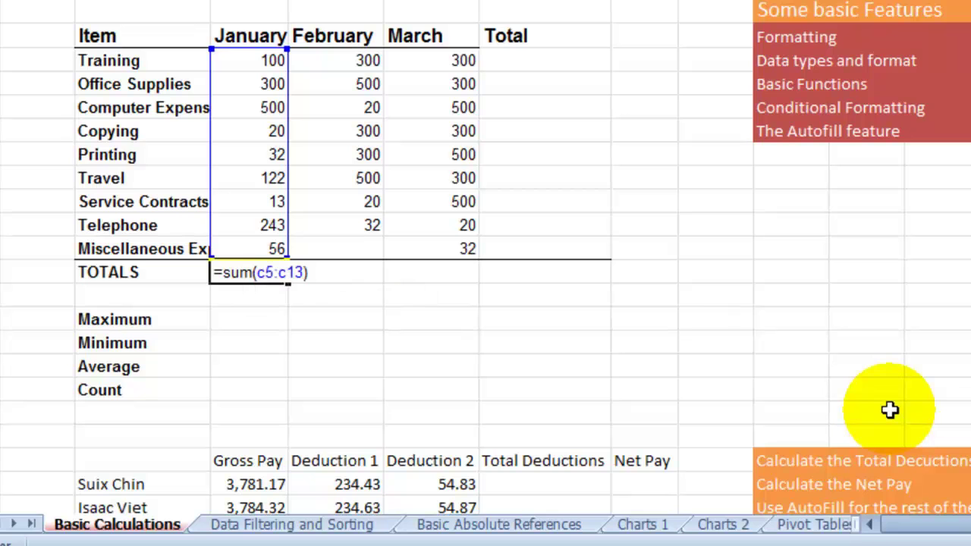
pyautogui.press('Return')
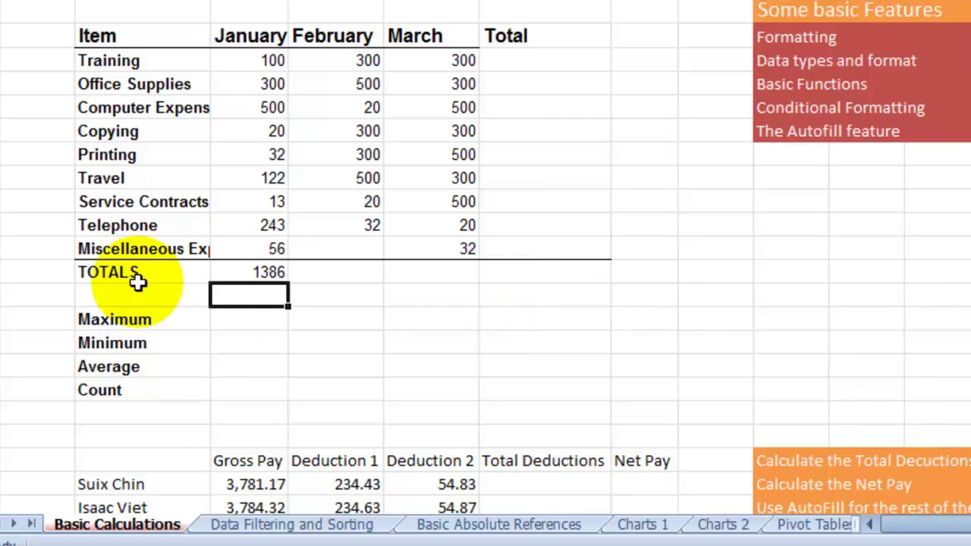
# Clear the January total in C14 and re-enter it as a SUM formula, picking C5:C13 on the sheet as its range.
pyautogui.click(260, 276)
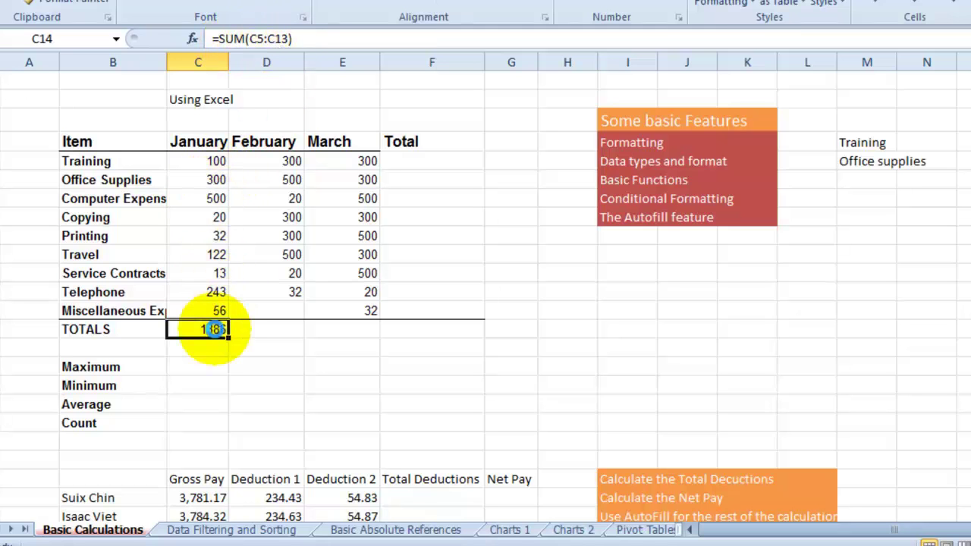
pyautogui.press('Delete')
pyautogui.click(265, 329)
pyautogui.click(219, 332)
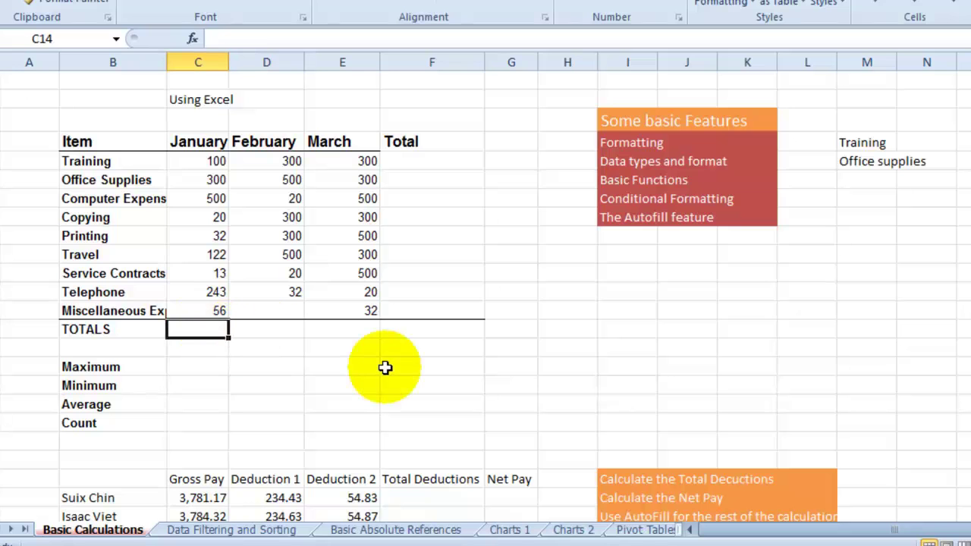
pyautogui.write('=')
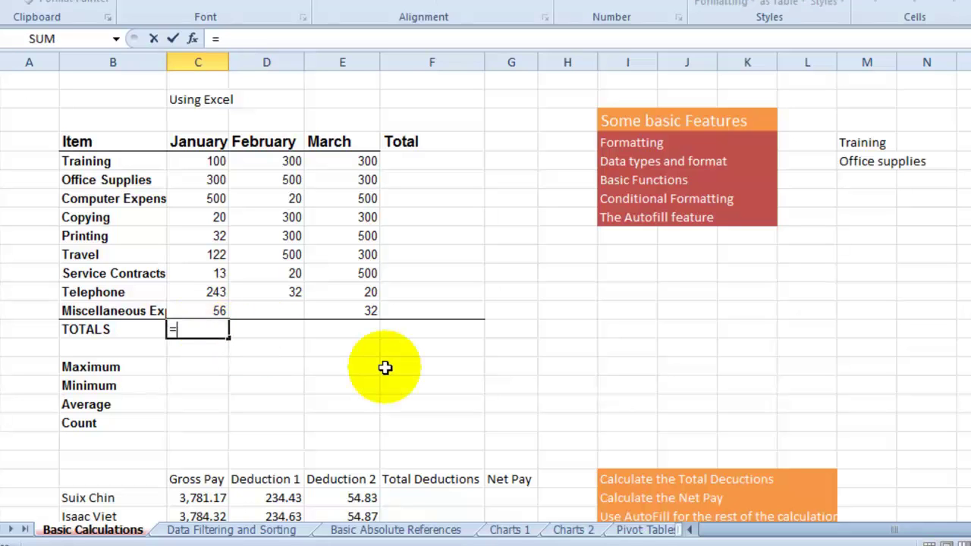
pyautogui.write('sum')
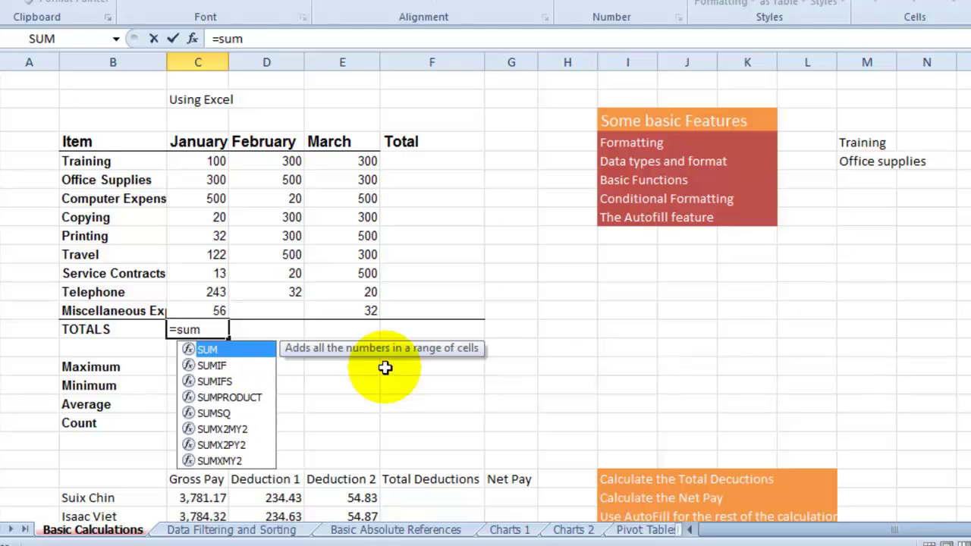
pyautogui.write('(')
pyautogui.moveTo(195, 159); pyautogui.dragTo(206, 311)
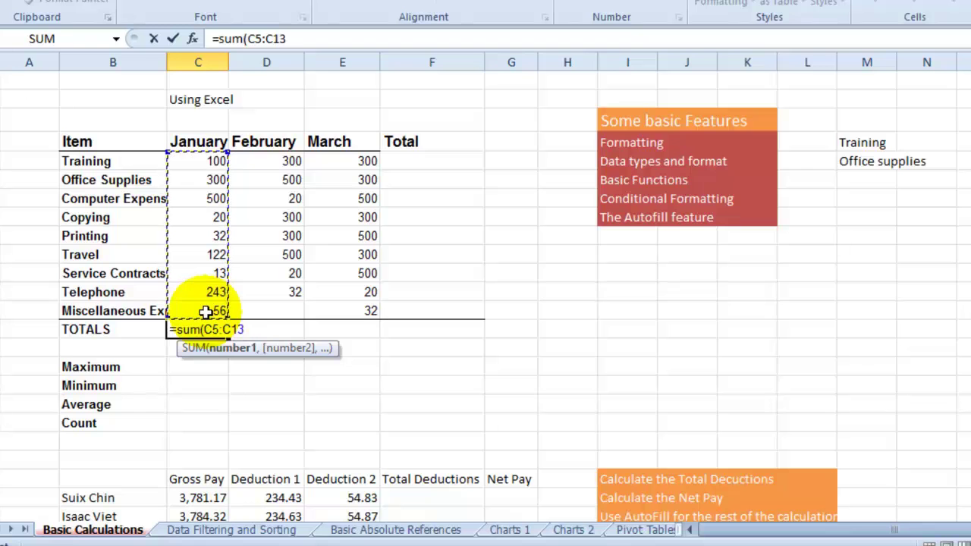
pyautogui.press('Return')
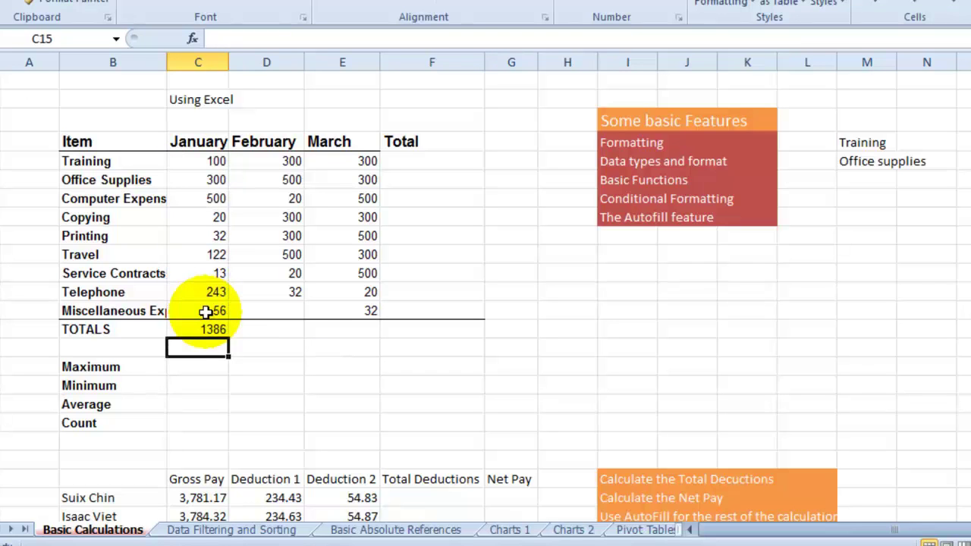
# Change the January Training amount in C5 to 200.
pyautogui.click(201, 161)
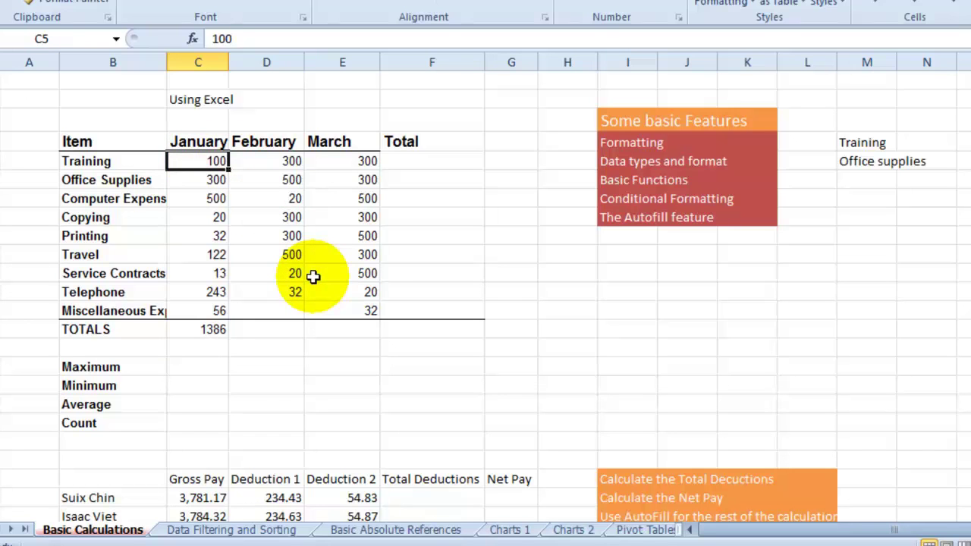
pyautogui.write('200')
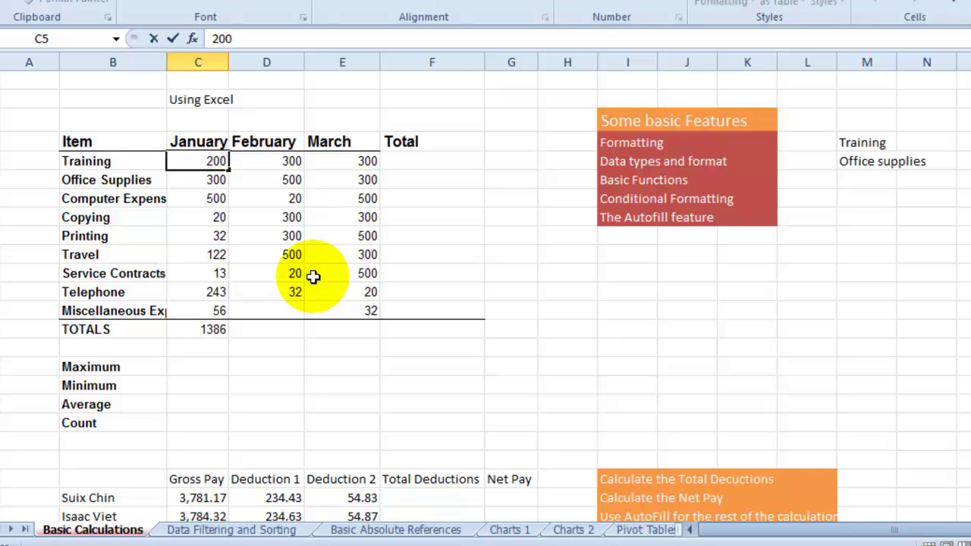
pyautogui.press('Return')
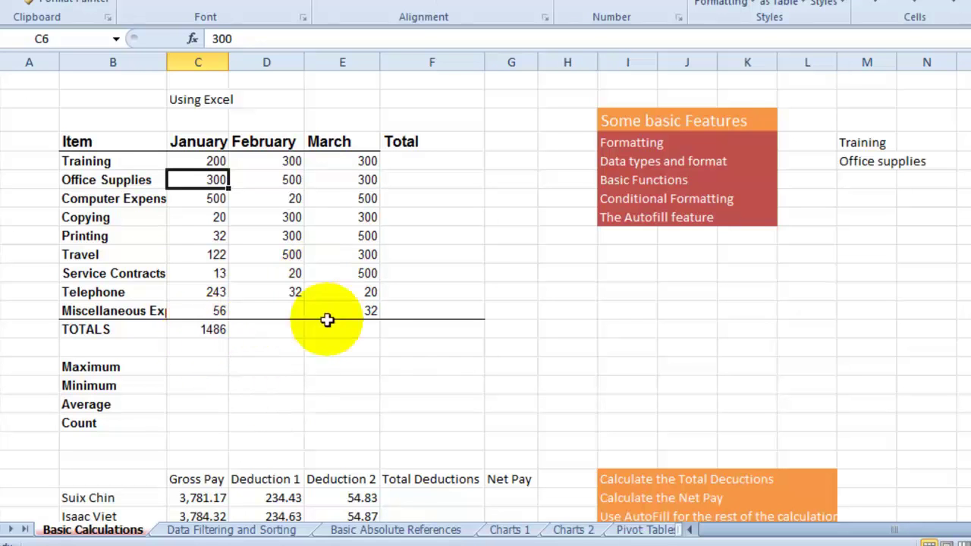
# Total the February amounts D5:D13 in D14 with the AutoSum Sum function.
pyautogui.click(292, 334)
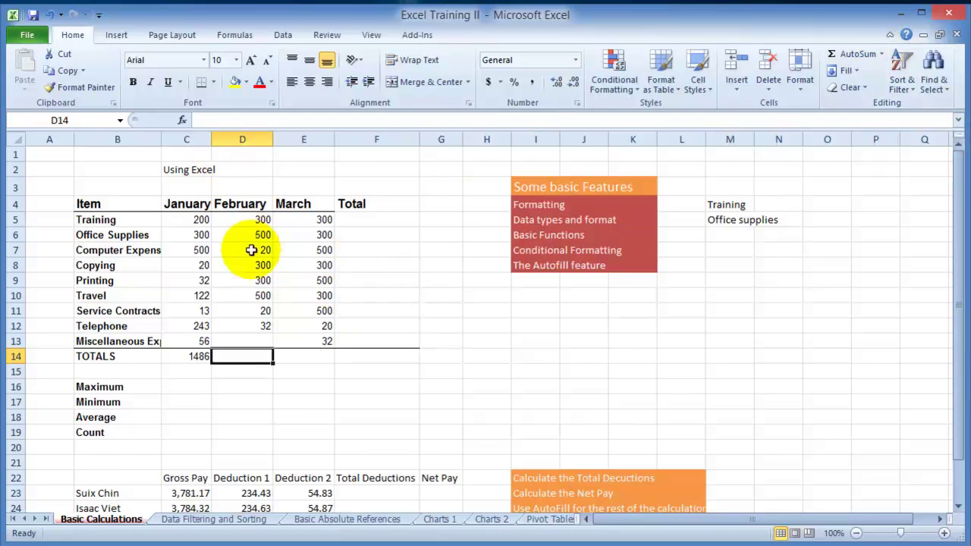
pyautogui.click(881, 56)
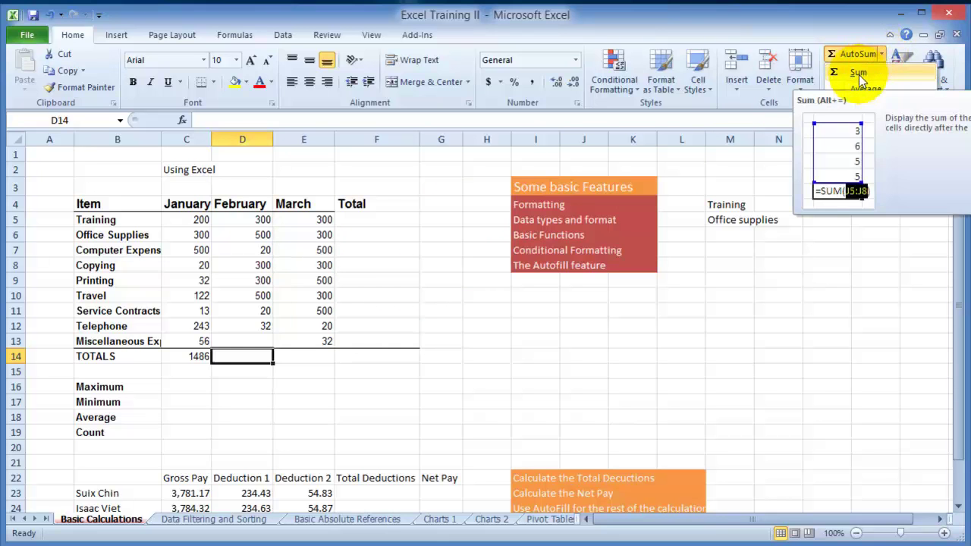
pyautogui.click(859, 74)
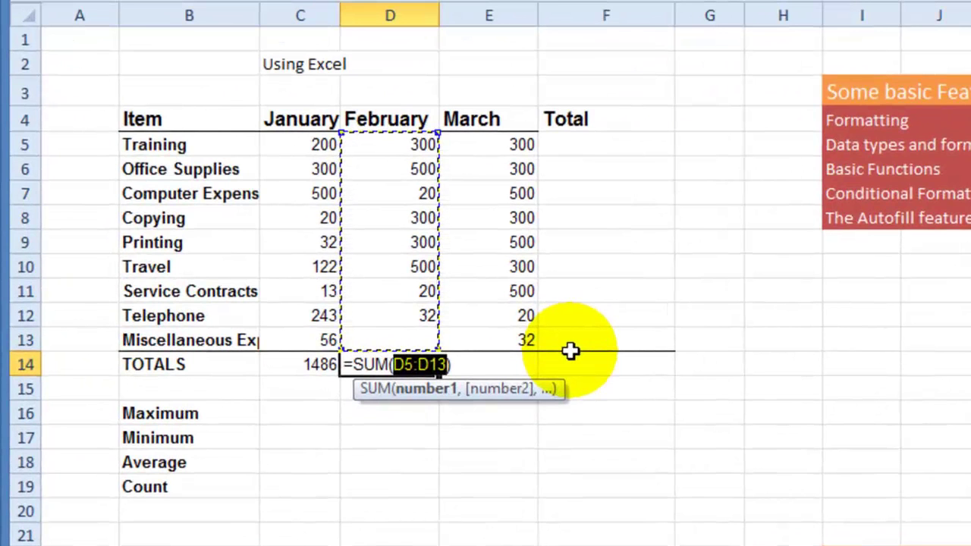
pyautogui.press('Return')
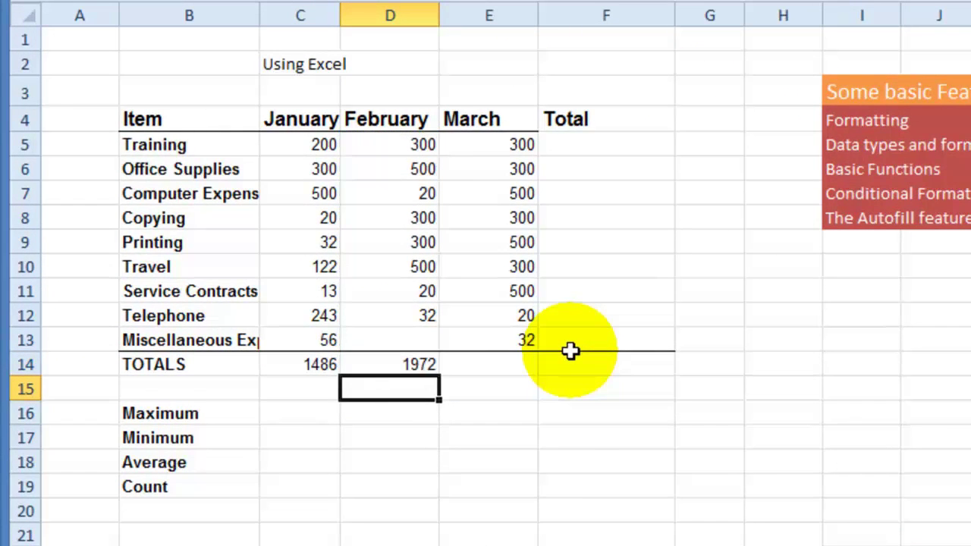
# Clear the February total in D14 and re-enter it as a manual SUM formula, picking D5:D13 as its range.
pyautogui.click(431, 366)
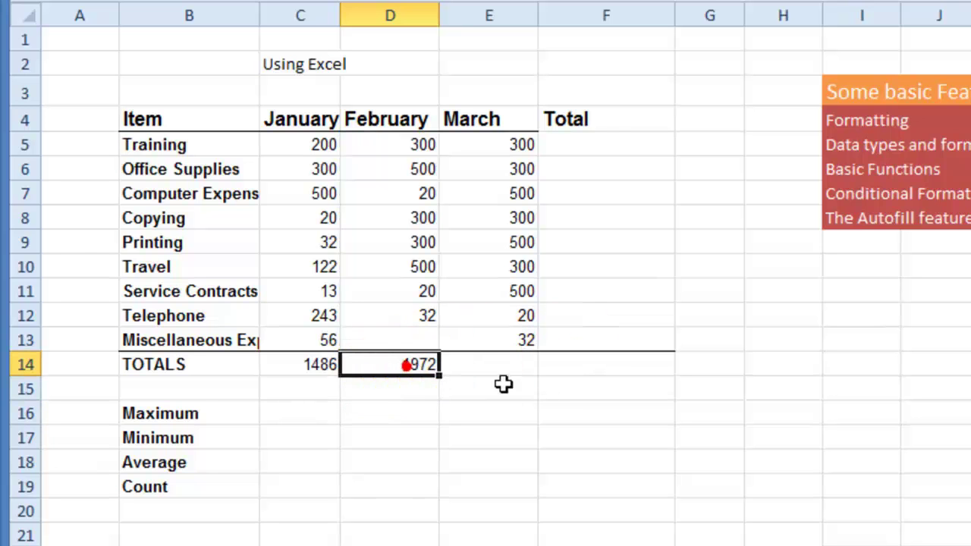
pyautogui.press('Delete')
pyautogui.click(507, 382)
pyautogui.click(416, 365)
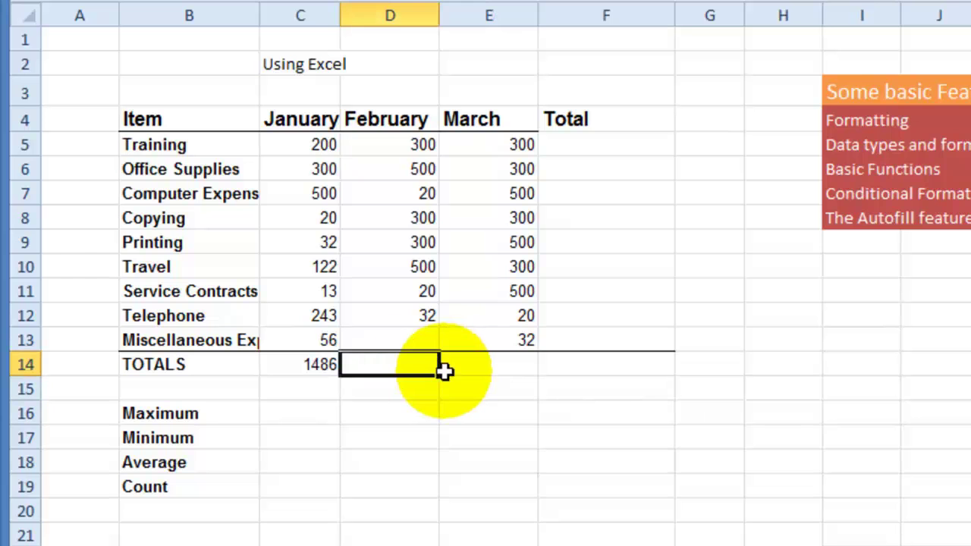
pyautogui.write('=sum')
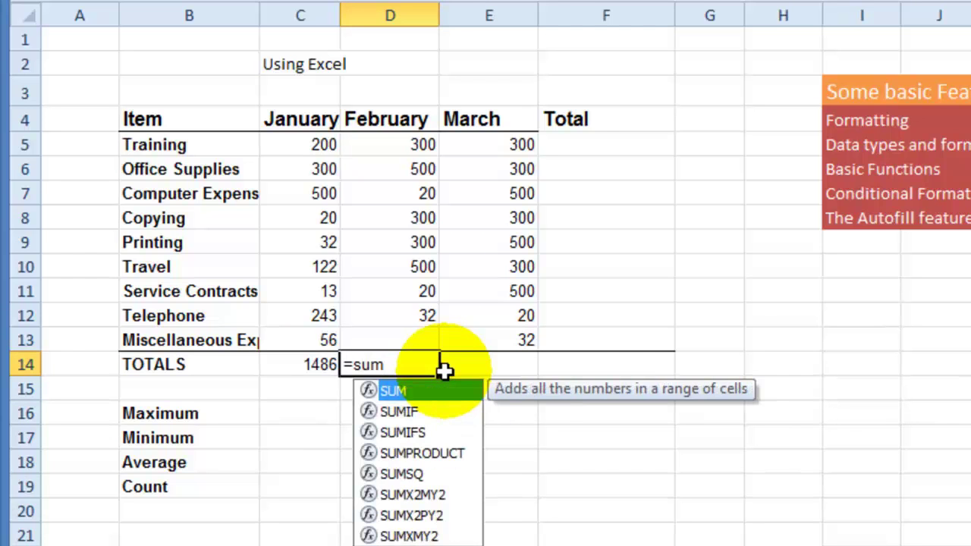
pyautogui.write('(')
pyautogui.moveTo(409, 144); pyautogui.dragTo(412, 341)
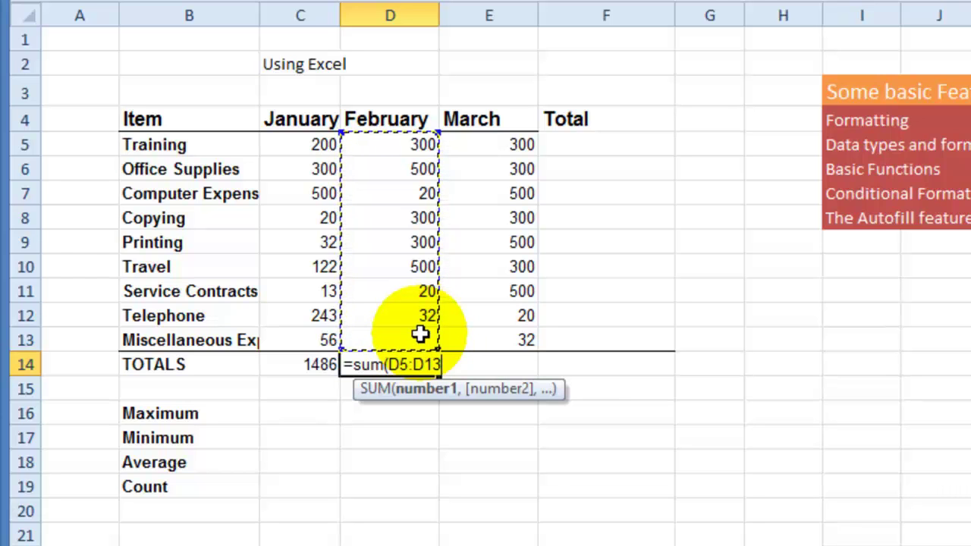
pyautogui.press('Return')
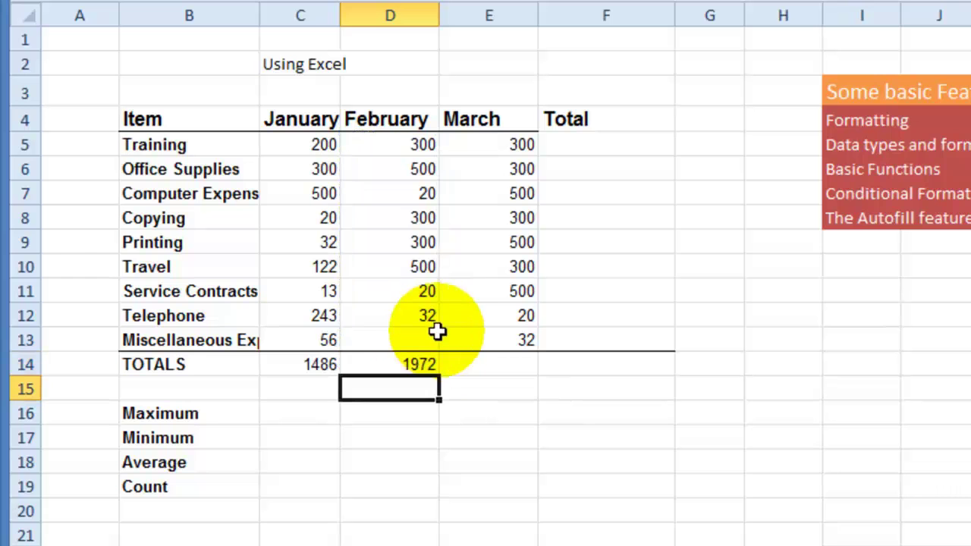
# Enter 32 as the February Miscellaneous amount in D13.
pyautogui.click(422, 339)
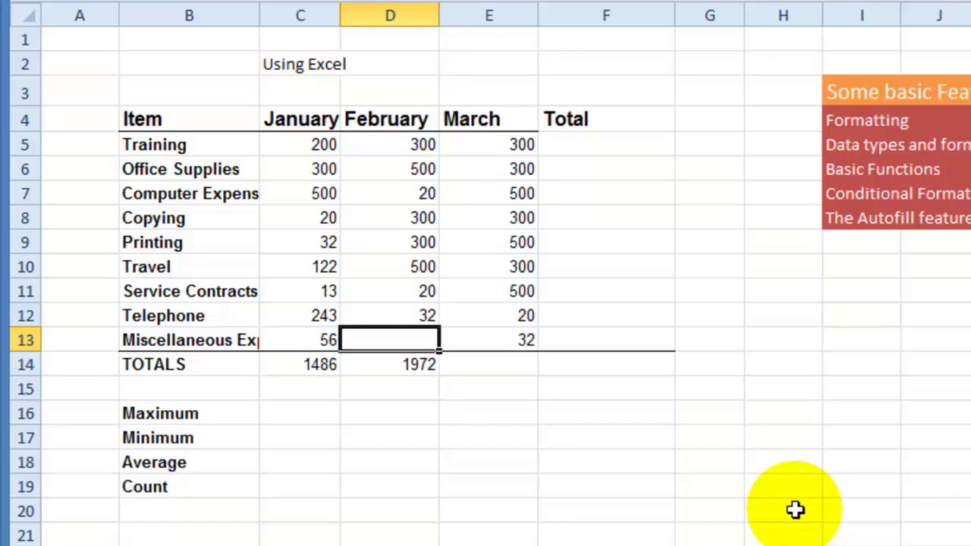
pyautogui.write('32')
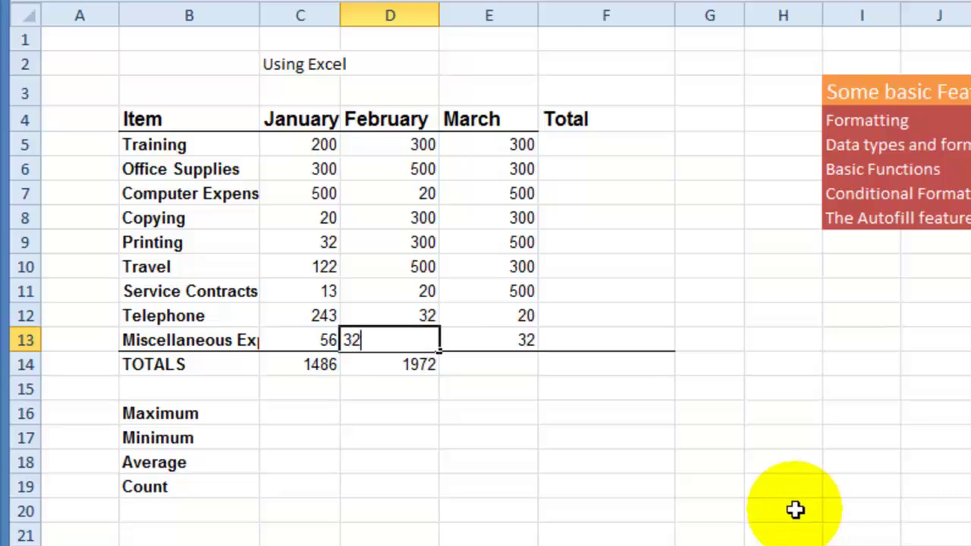
pyautogui.press('Return')
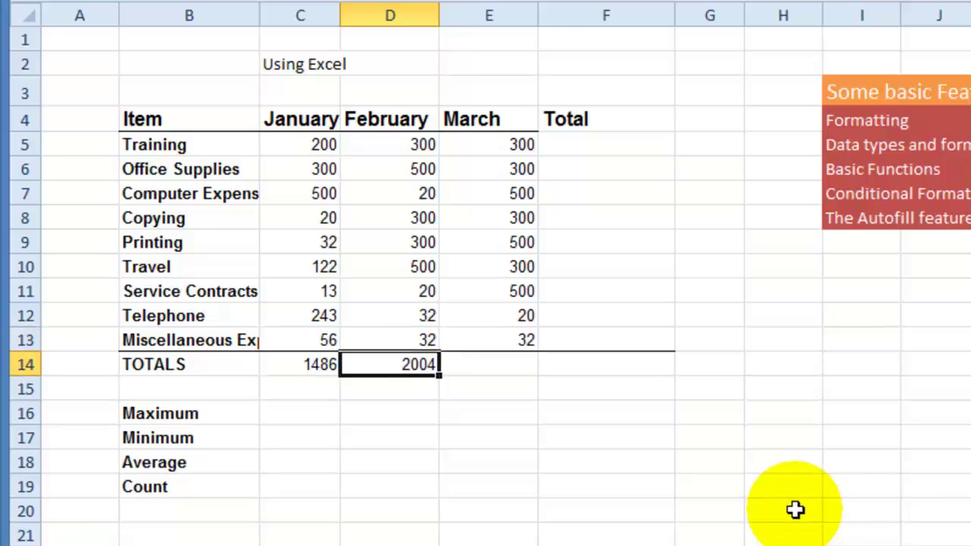
pyautogui.click(381, 383)
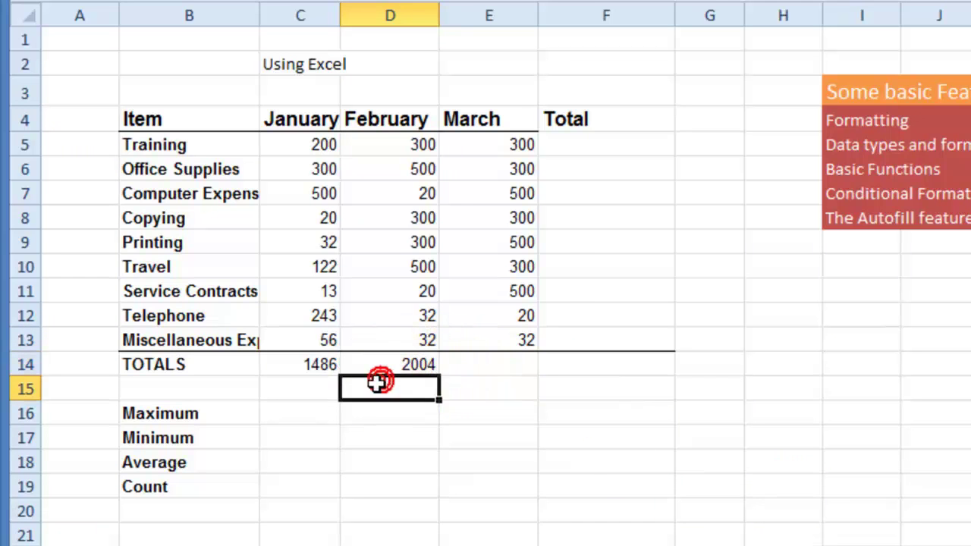
# Try entering =sum without parentheses or a range in the January total cell C14.
pyautogui.click(302, 355)
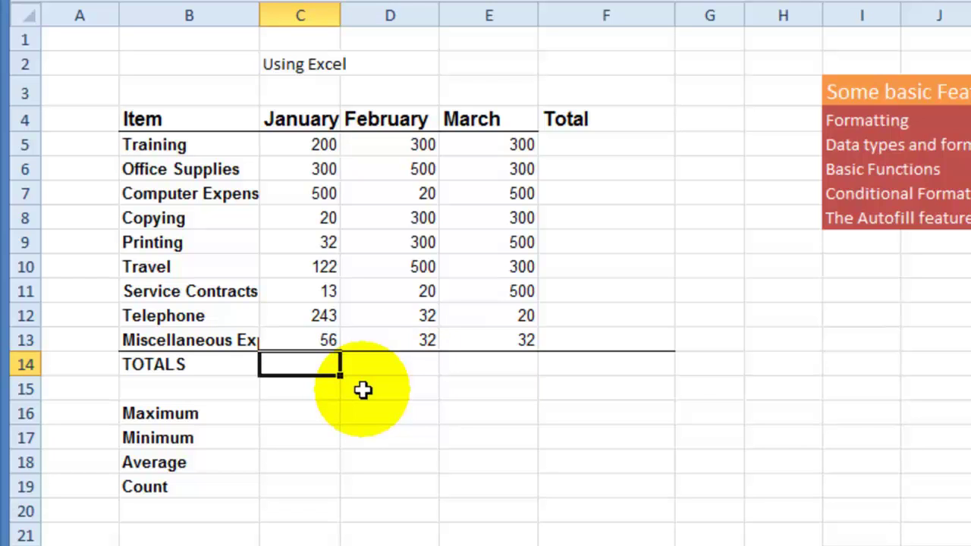
pyautogui.write('=sum')
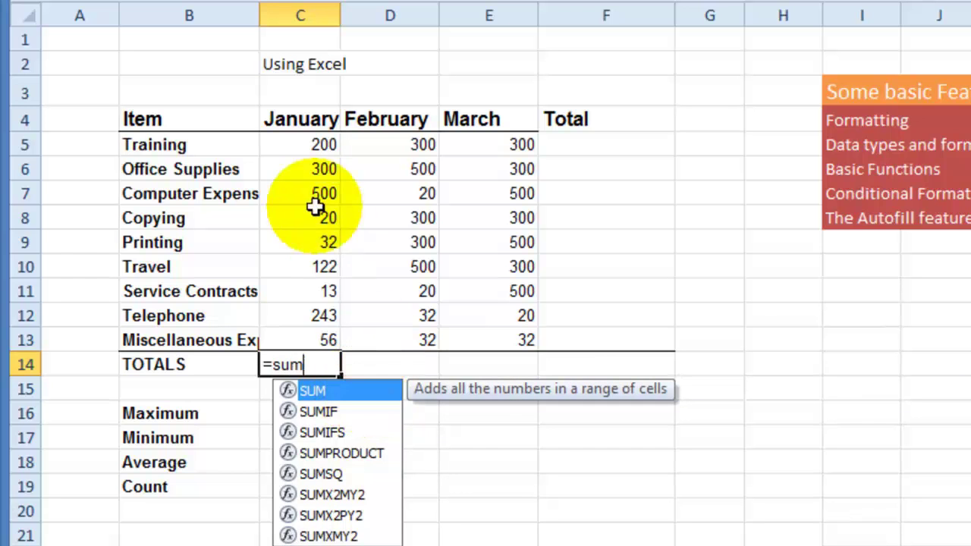
pyautogui.press('Return')
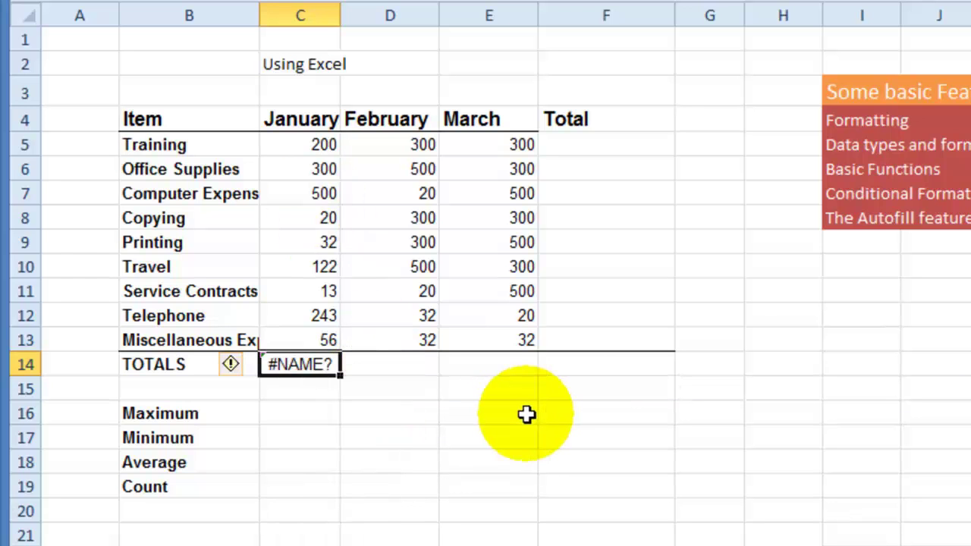
# Enter a SUM formula in C14 for the January total, picking C5:C13 as its range.
pyautogui.write('=sum')
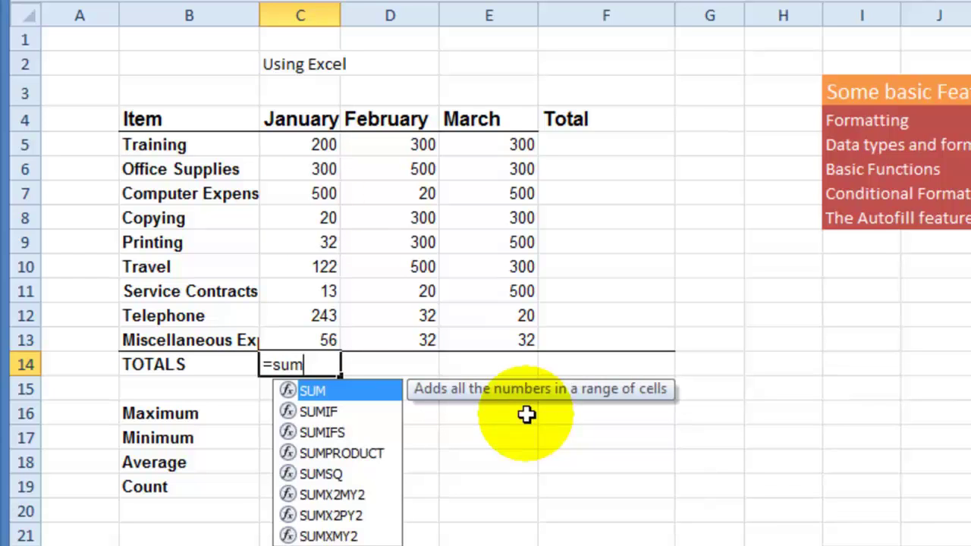
pyautogui.write('(')
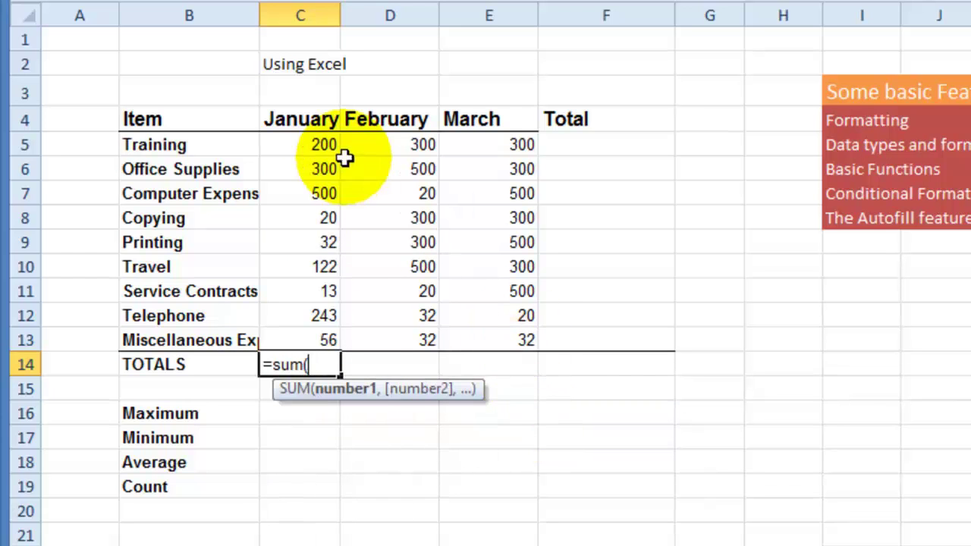
pyautogui.moveTo(321, 144); pyautogui.dragTo(328, 343)
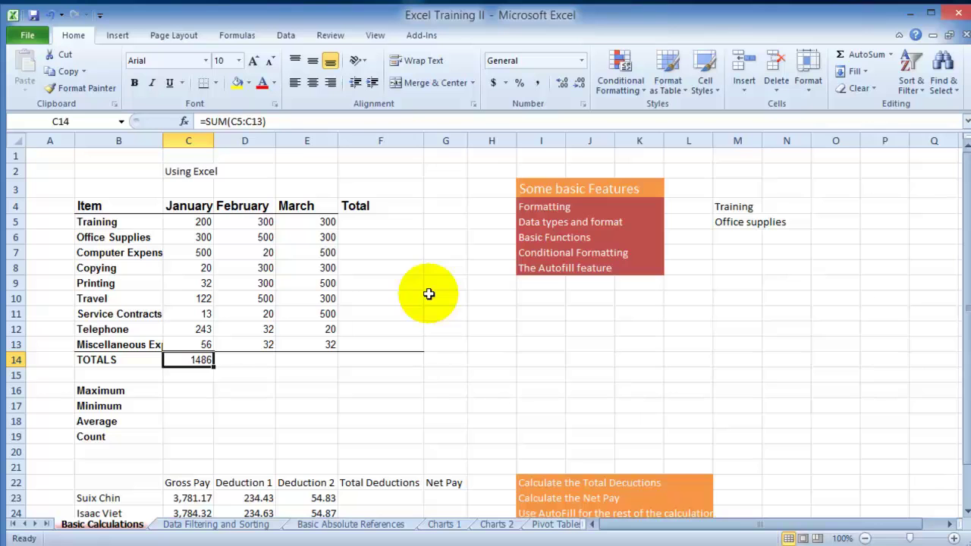
# Total the January amounts in the empty cell H14 with AutoSum, replacing the suggested range with C5:C13.
pyautogui.click(488, 361)
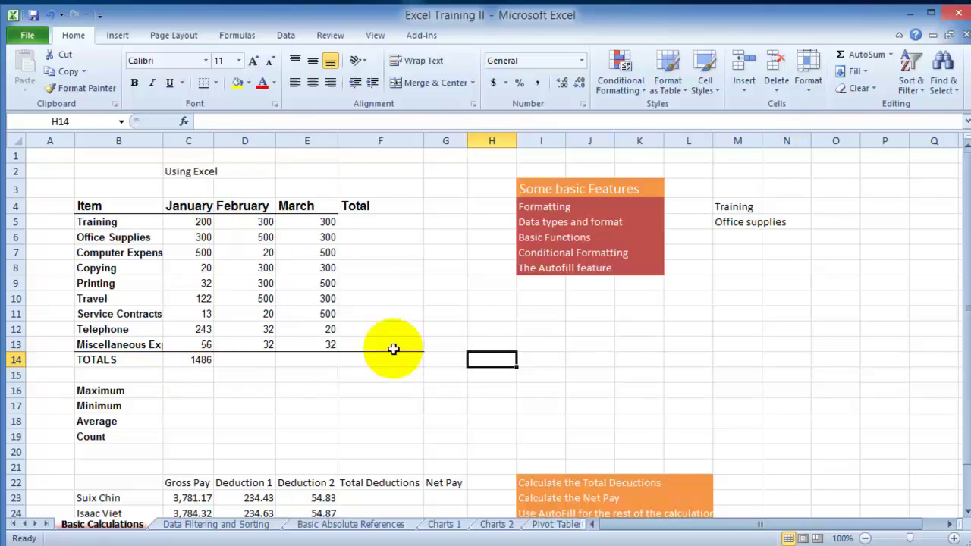
pyautogui.click(843, 57)
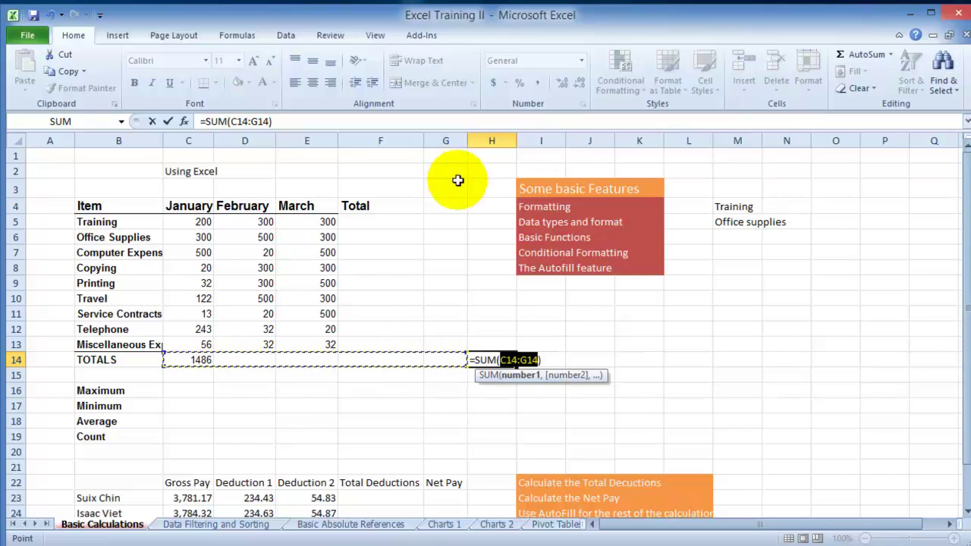
pyautogui.moveTo(191, 223); pyautogui.dragTo(190, 343)
pyautogui.press('Return')
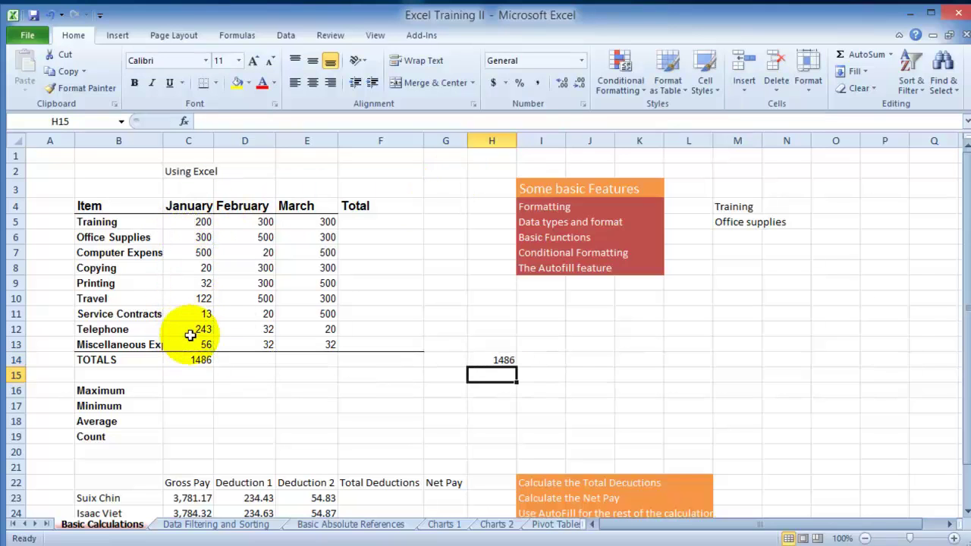
pyautogui.click(536, 366)
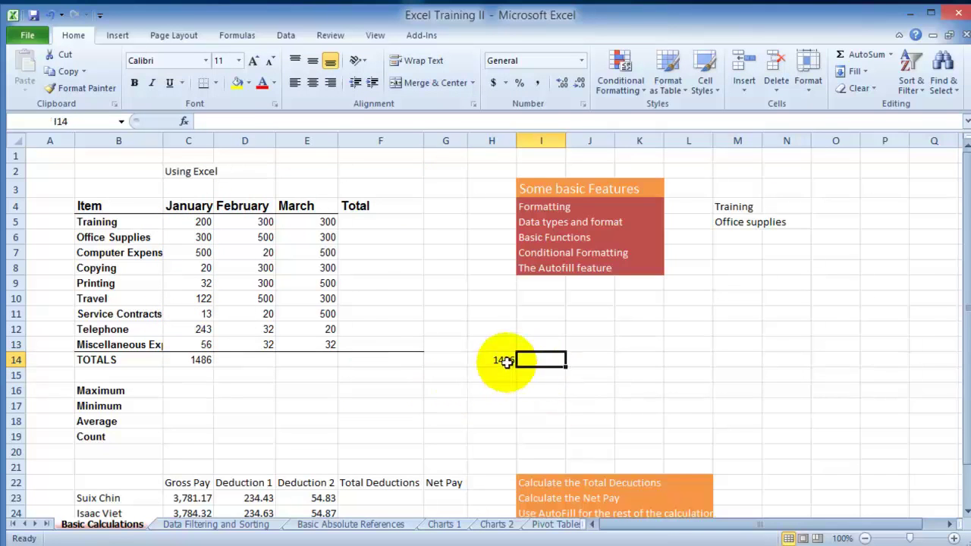
# Delete the trial AutoSum formula from H14.
pyautogui.click(507, 362)
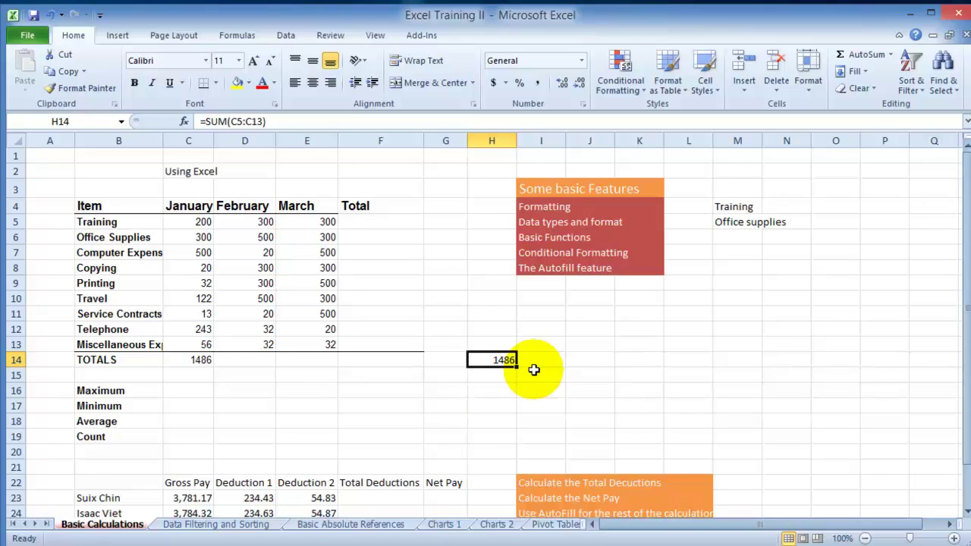
pyautogui.press('Delete')
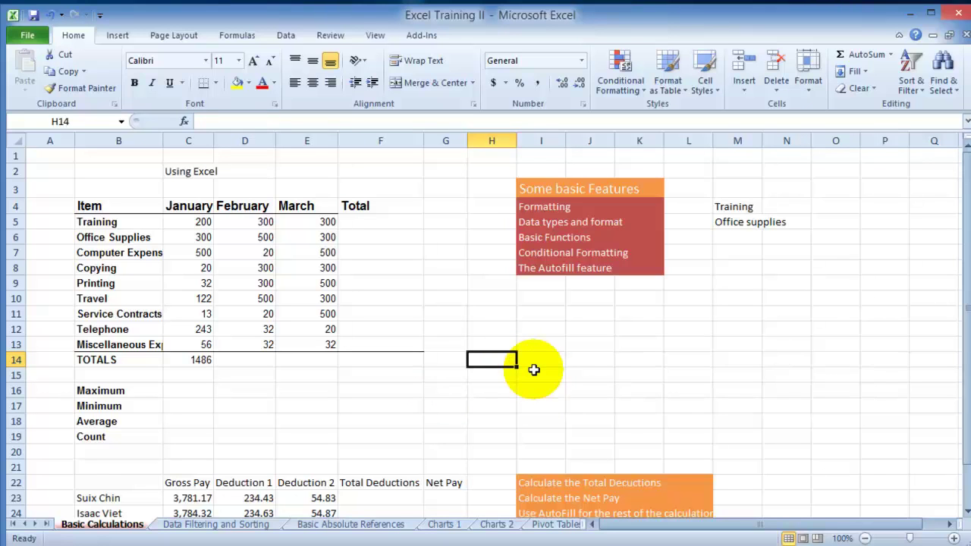
pyautogui.click(444, 301)
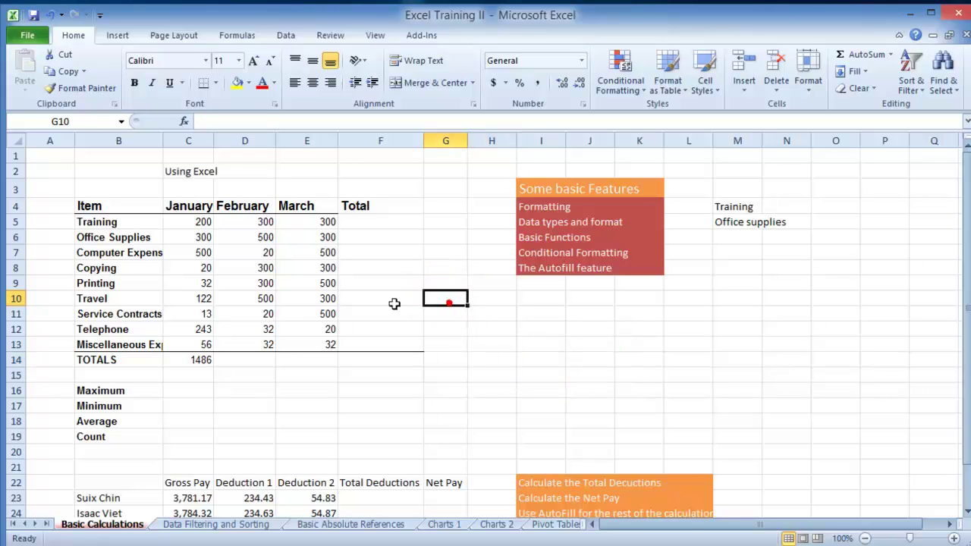
# Examine the January total formula in C14 and the January cells that it references.
pyautogui.click(198, 361)
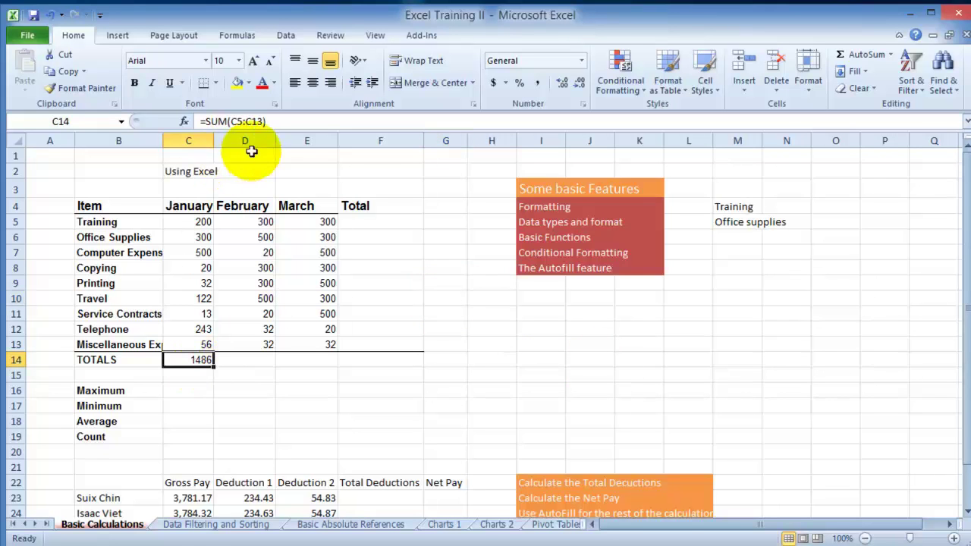
pyautogui.click(208, 221)
pyautogui.click(208, 236)
pyautogui.click(207, 251)
pyautogui.click(209, 271)
pyautogui.click(202, 298)
pyautogui.click(185, 222)
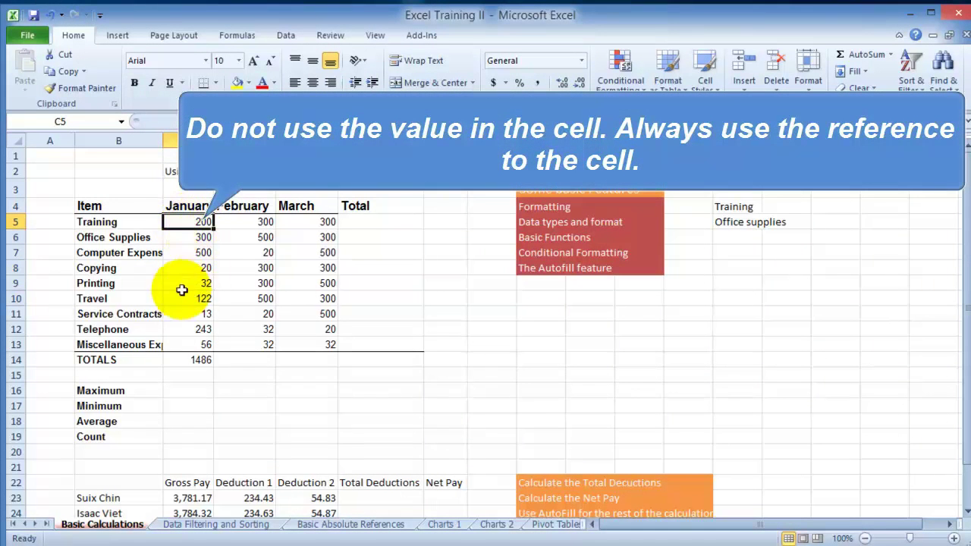
pyautogui.click(188, 361)
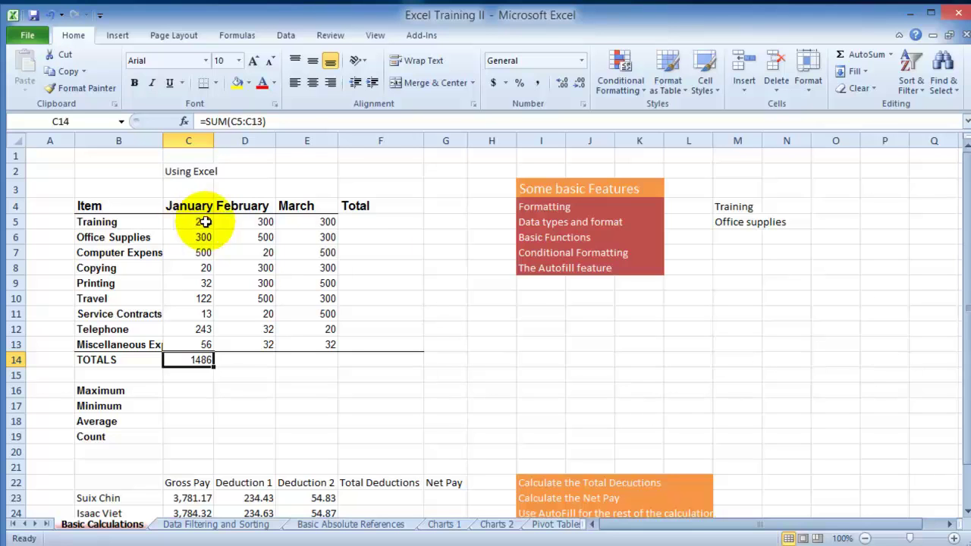
# Autofill the January total formula from C14 across the TOTALS row to F14.
pyautogui.click(262, 371)
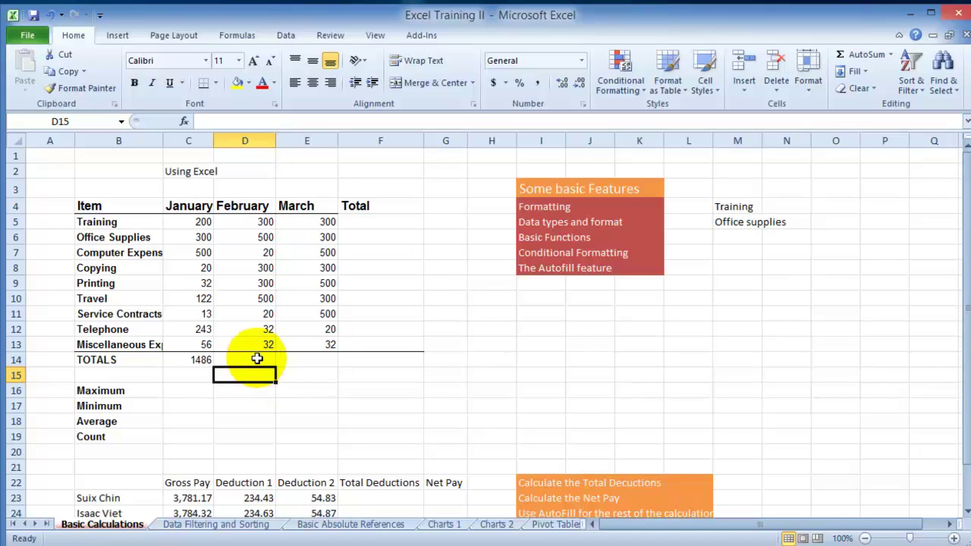
pyautogui.click(258, 359)
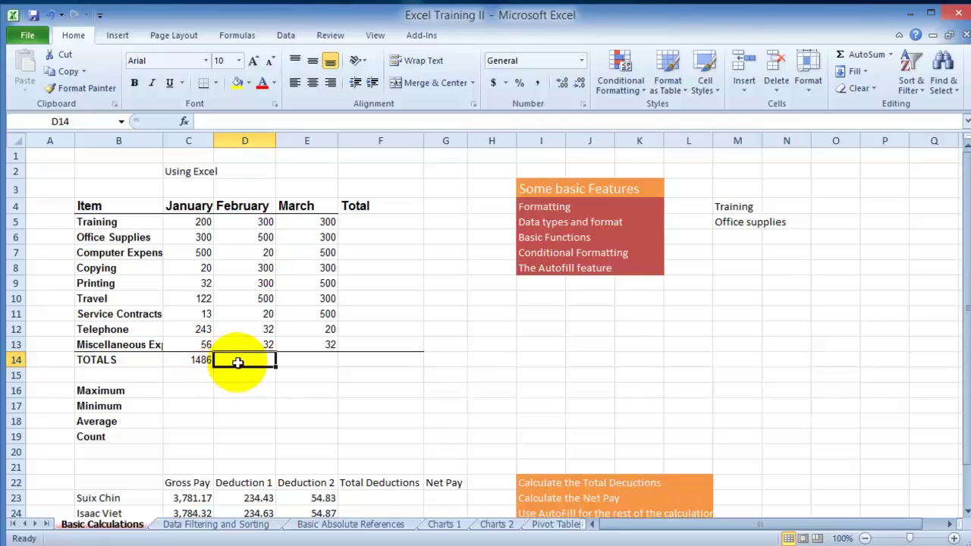
pyautogui.click(200, 360)
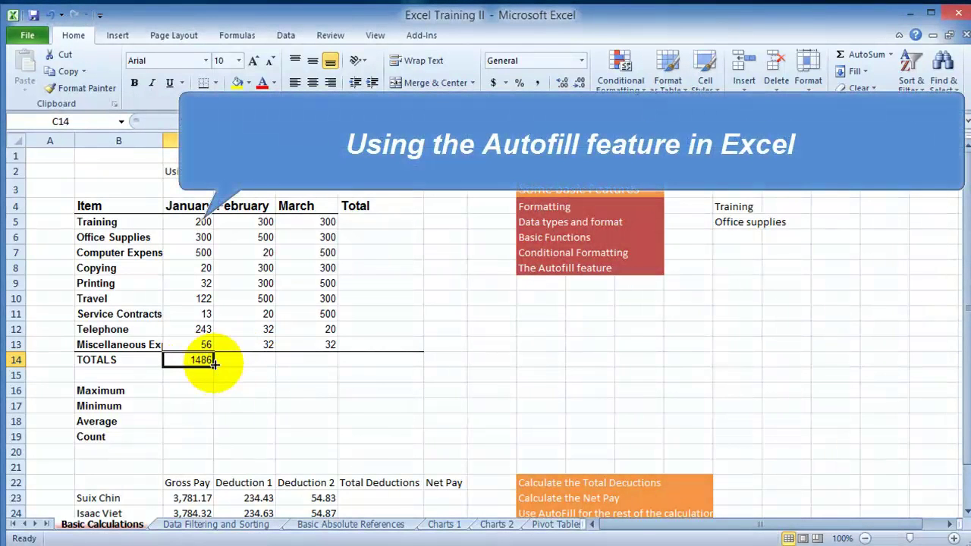
pyautogui.click(241, 362)
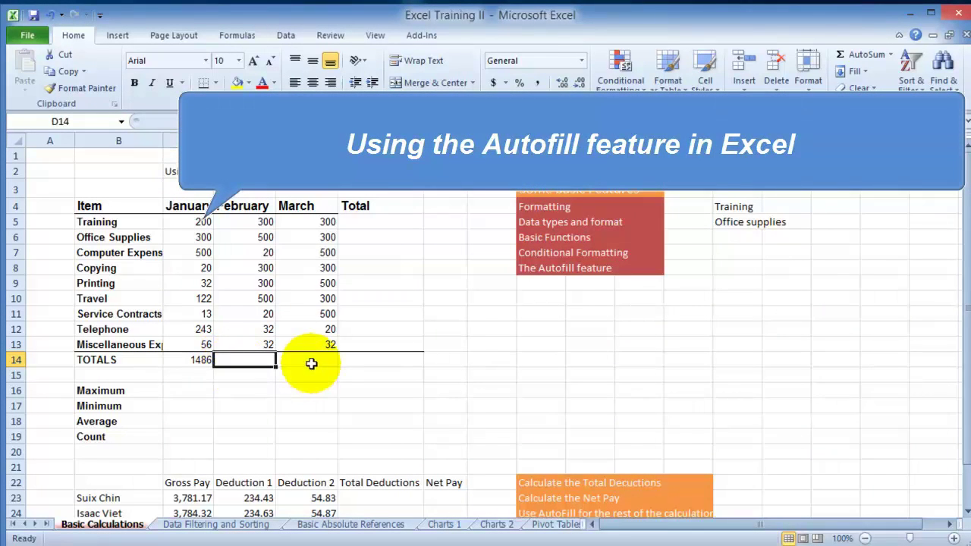
pyautogui.click(368, 361)
pyautogui.click(258, 362)
pyautogui.click(198, 360)
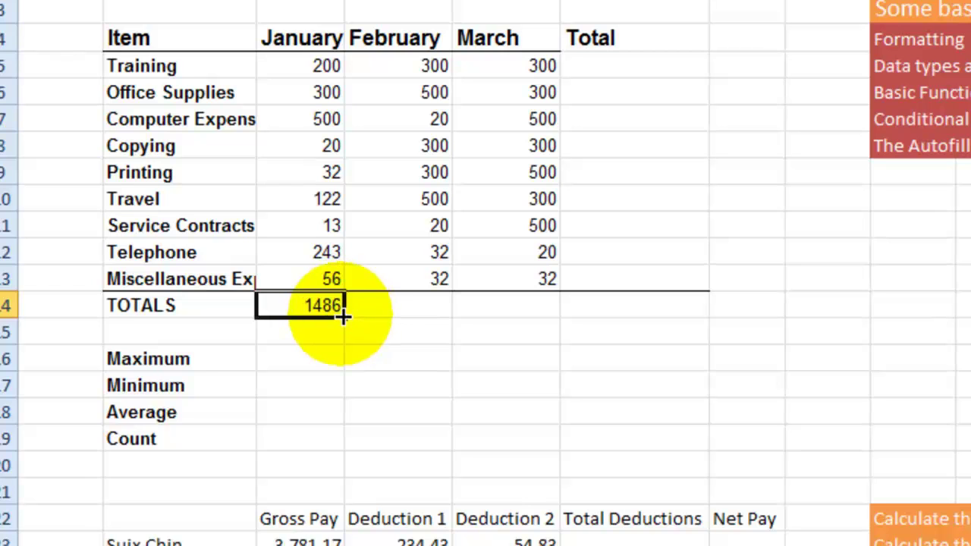
pyautogui.click(342, 311)
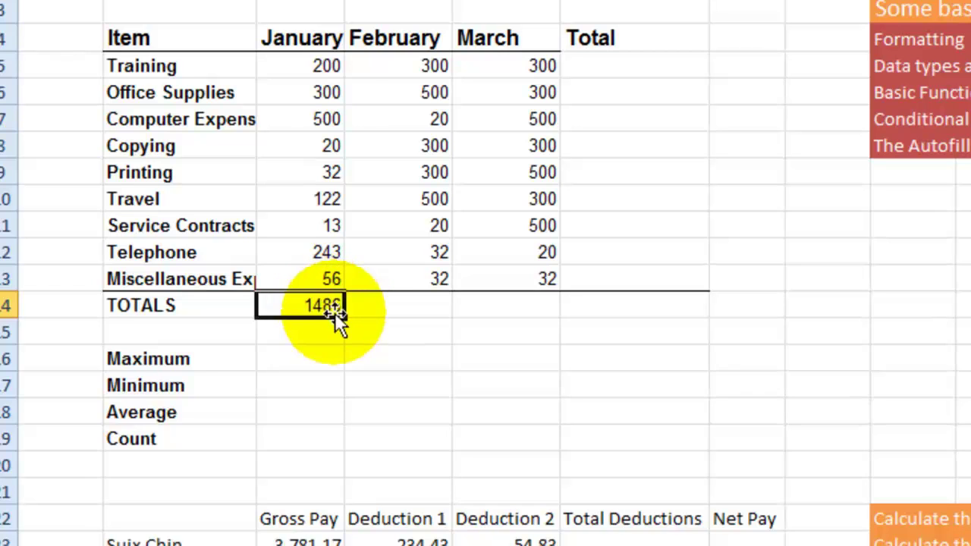
pyautogui.moveTo(344, 317); pyautogui.dragTo(648, 314)
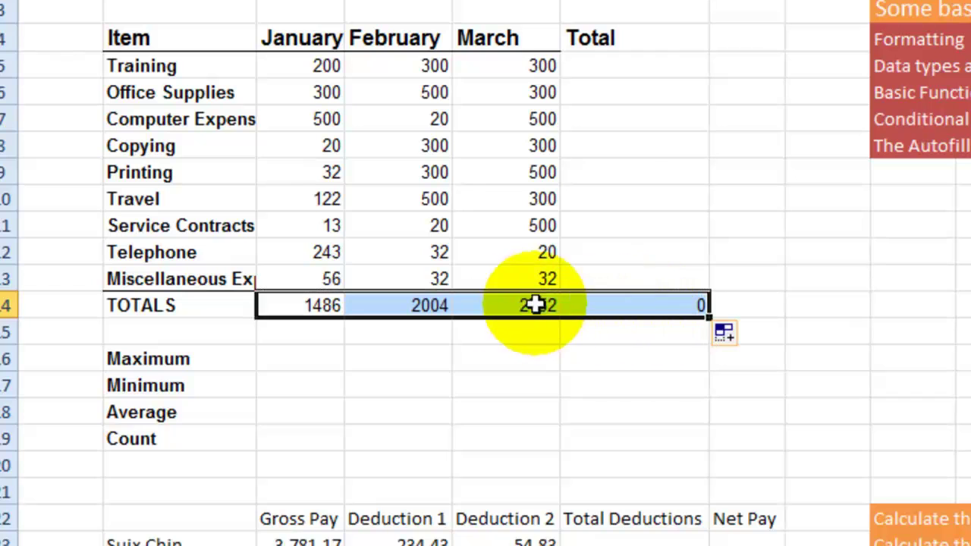
pyautogui.click(433, 306)
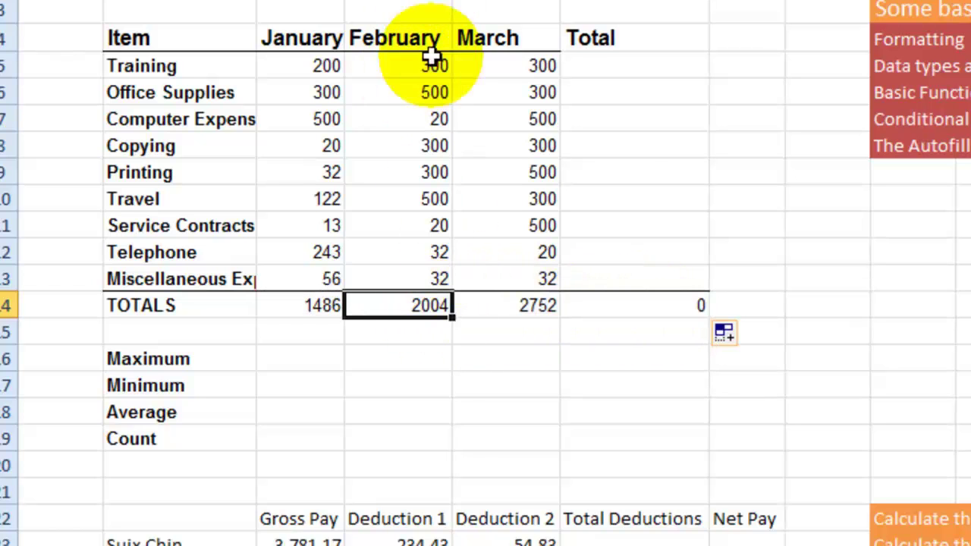
pyautogui.click(339, 311)
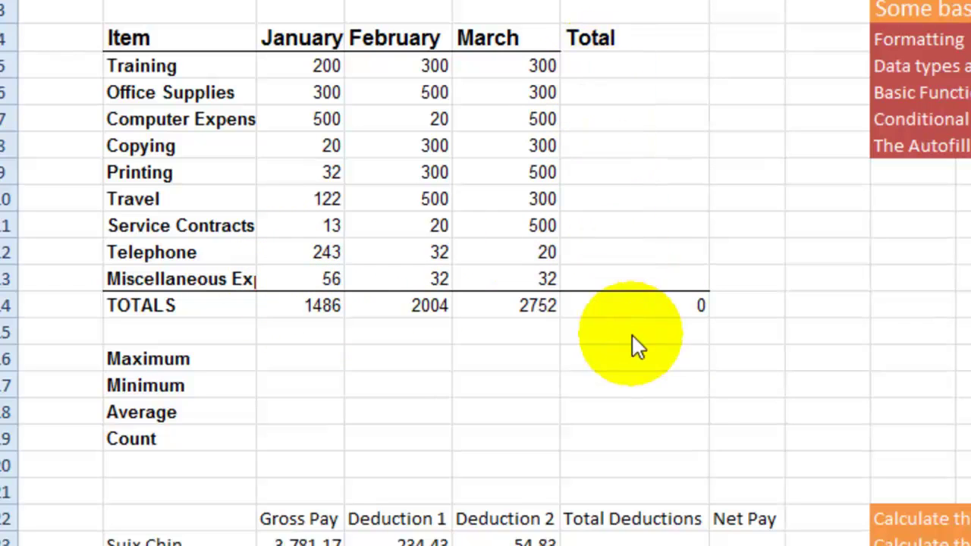
# Total the Training row in F5 with a SUM formula, picking C5:E5 as its range.
pyautogui.click(599, 65)
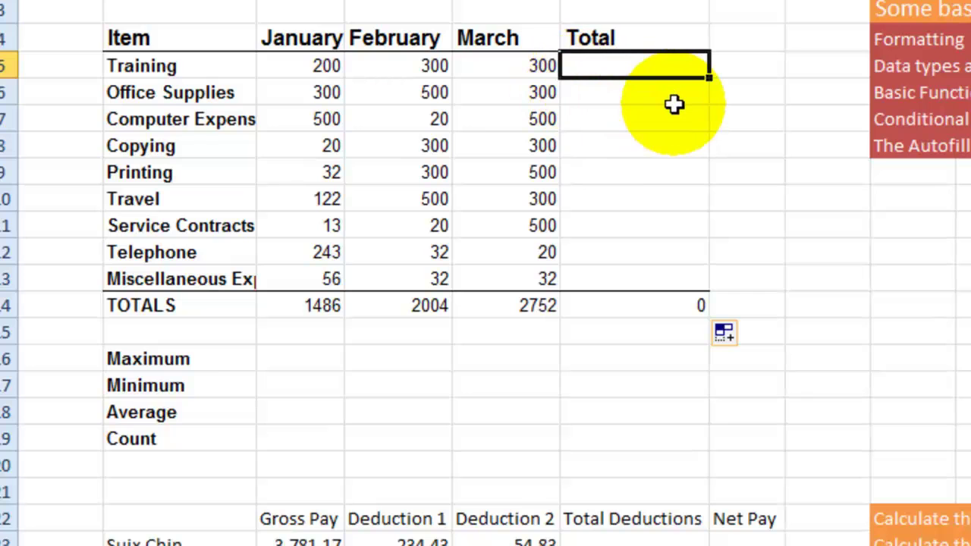
pyautogui.write('=')
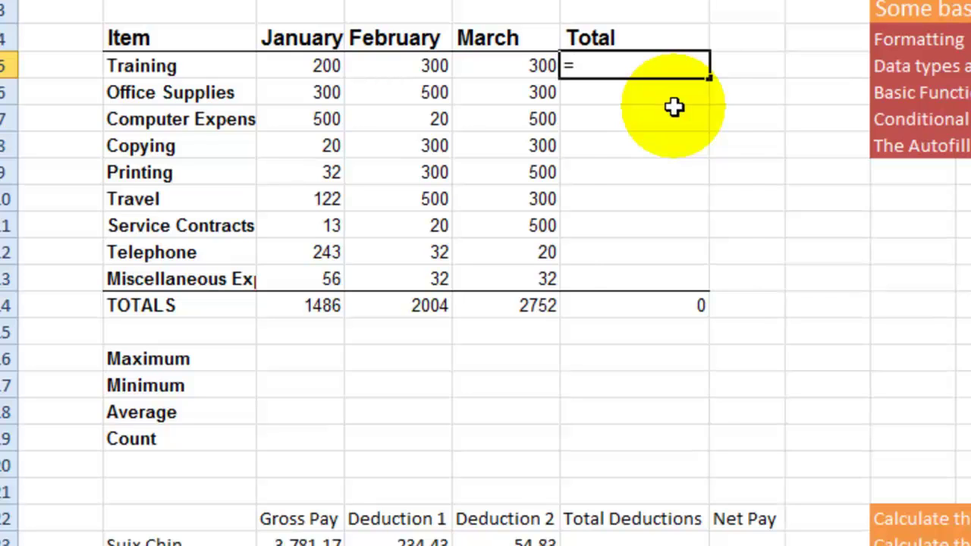
pyautogui.write('sum')
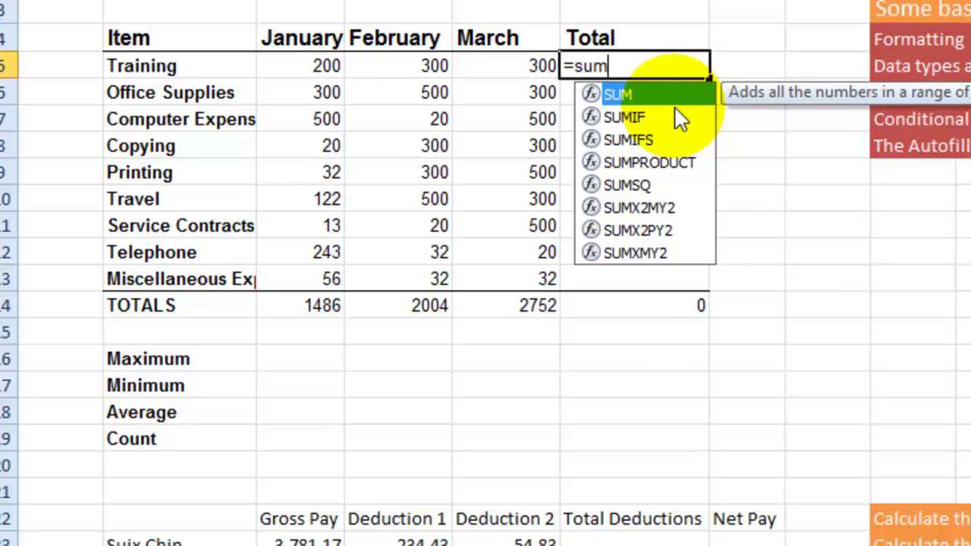
pyautogui.write('(')
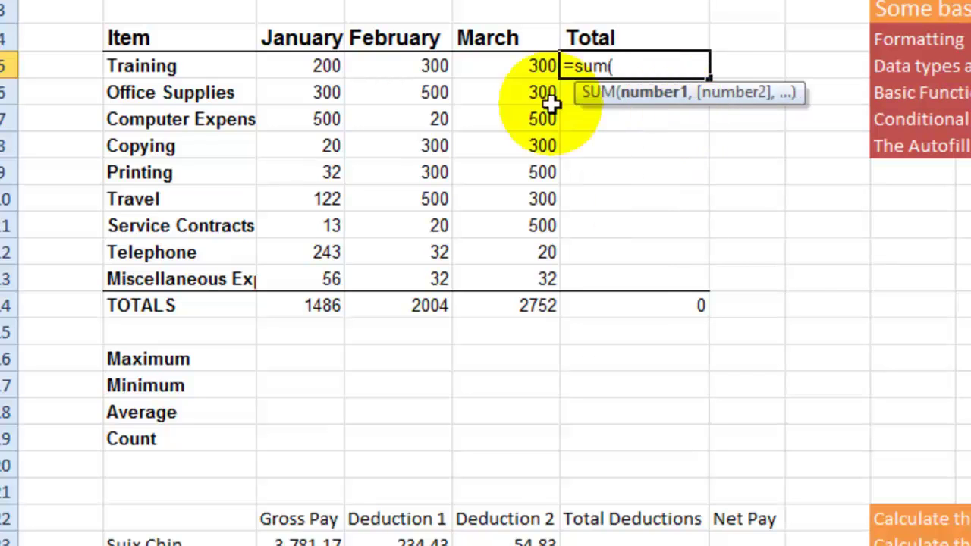
pyautogui.moveTo(303, 69); pyautogui.dragTo(521, 71)
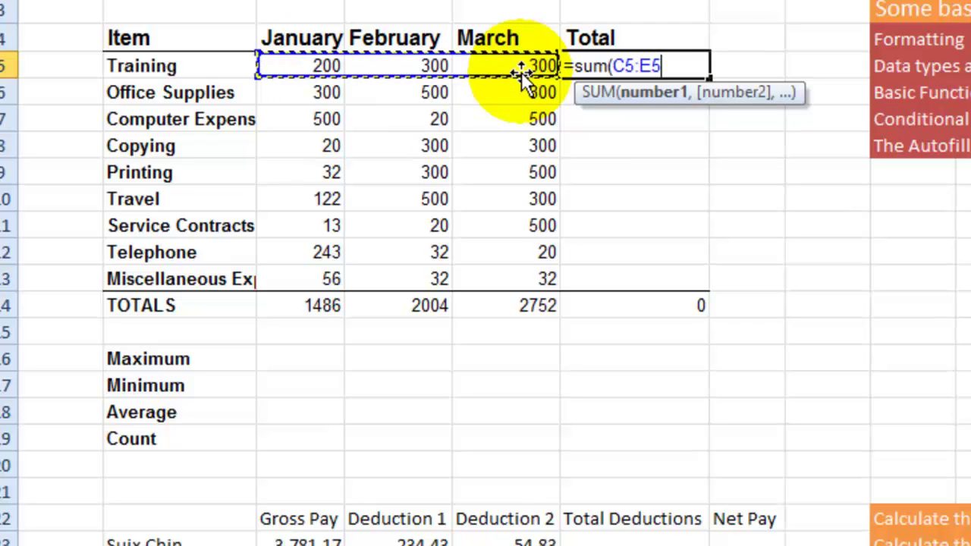
pyautogui.press('Return')
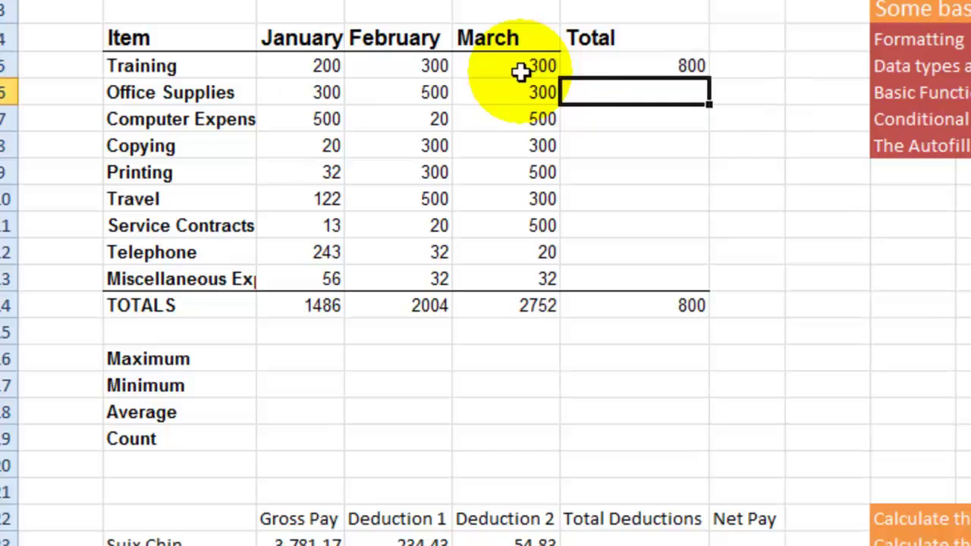
# Autofill the Training total formula from F5 down the Total column to the Miscellaneous Expenses row in F13.
pyautogui.click(626, 67)
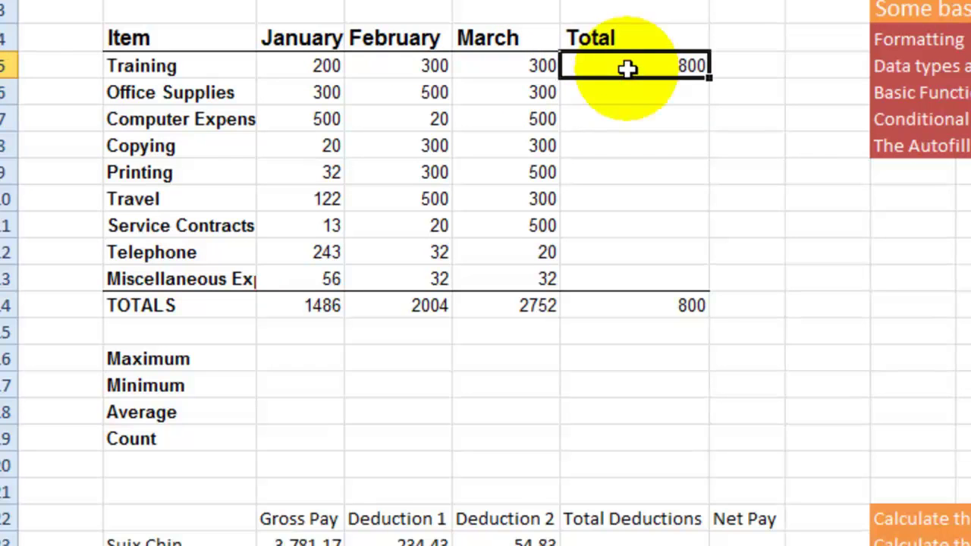
pyautogui.click(644, 94)
pyautogui.click(633, 118)
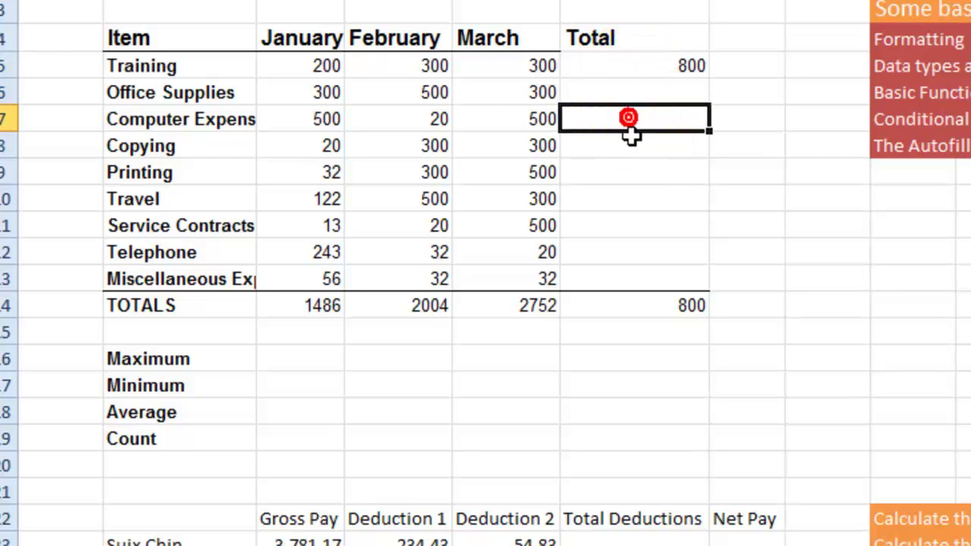
pyautogui.click(642, 147)
pyautogui.click(644, 172)
pyautogui.click(666, 205)
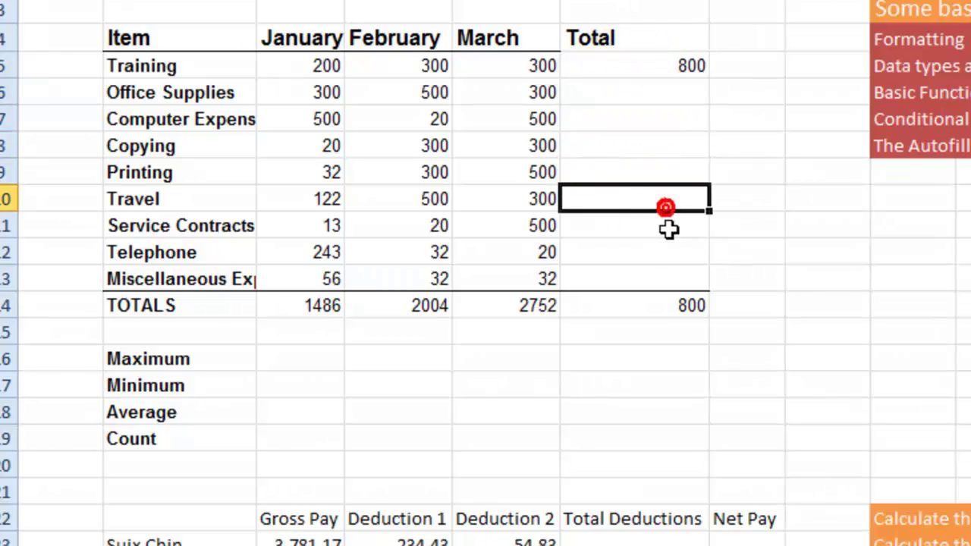
pyautogui.click(704, 228)
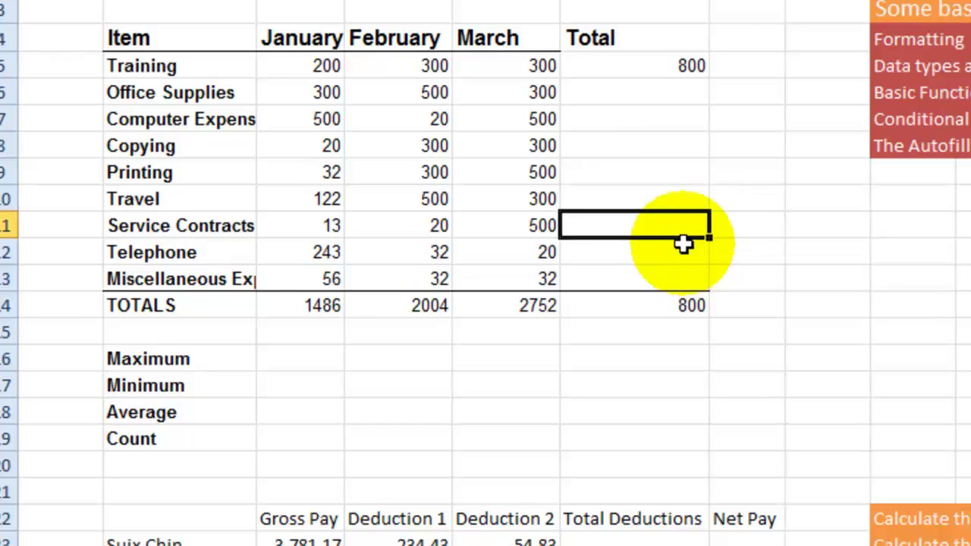
pyautogui.click(631, 67)
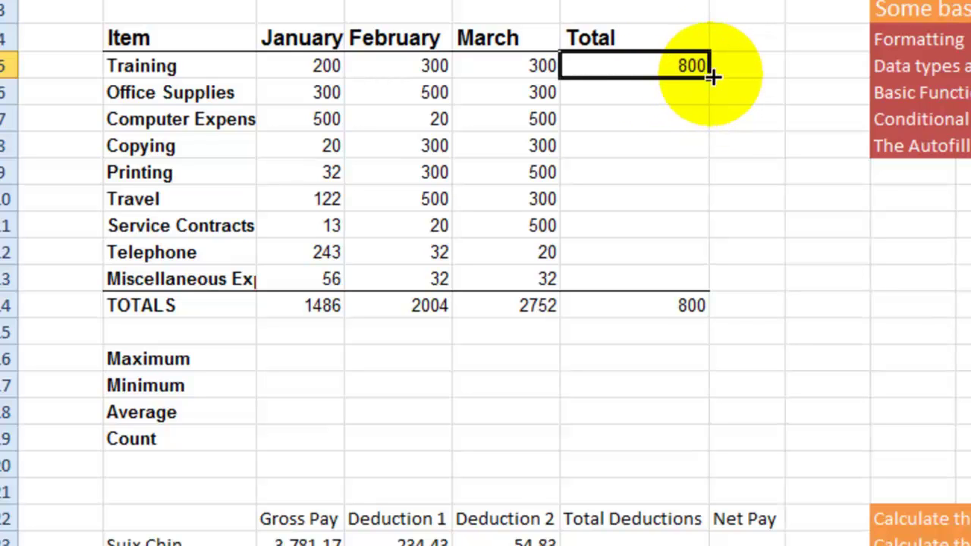
pyautogui.moveTo(709, 70); pyautogui.dragTo(716, 289)
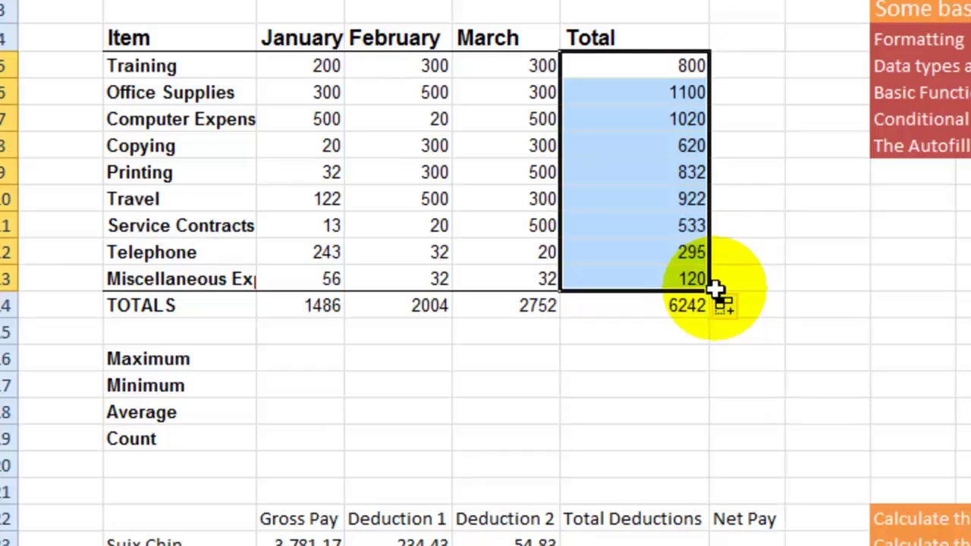
# Check the Printing total in F9 against the January to March values in C9:E9.
pyautogui.click(676, 172)
pyautogui.click(330, 173)
pyautogui.moveTo(330, 173); pyautogui.dragTo(477, 182)
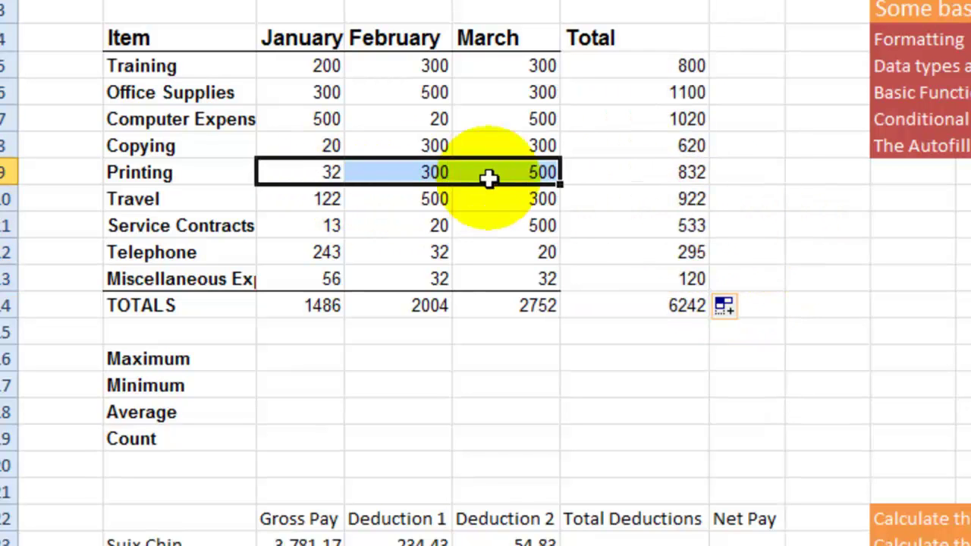
pyautogui.click(669, 172)
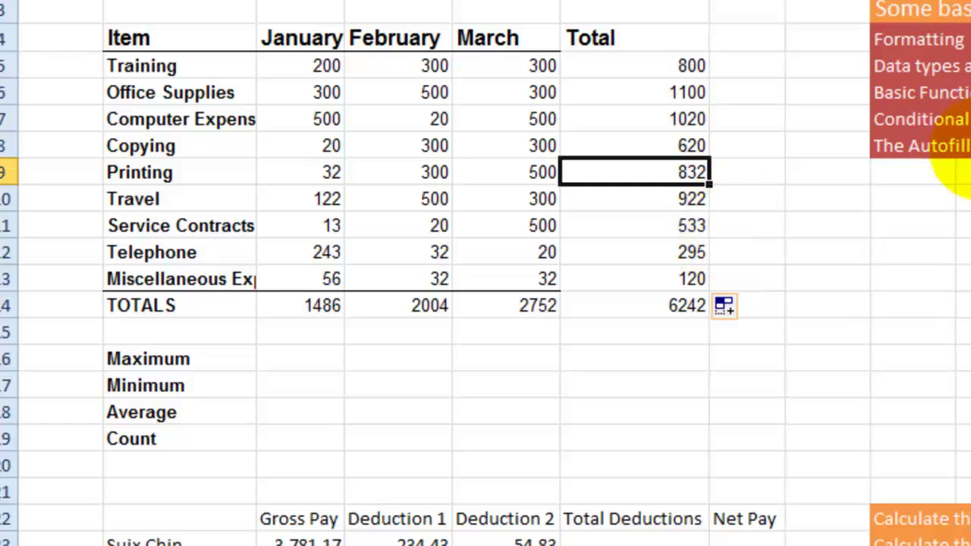
# Enter Monday in the blank area beside the Autofill feature row, then autofill the weekday names down the column.
pyautogui.click(968, 146)
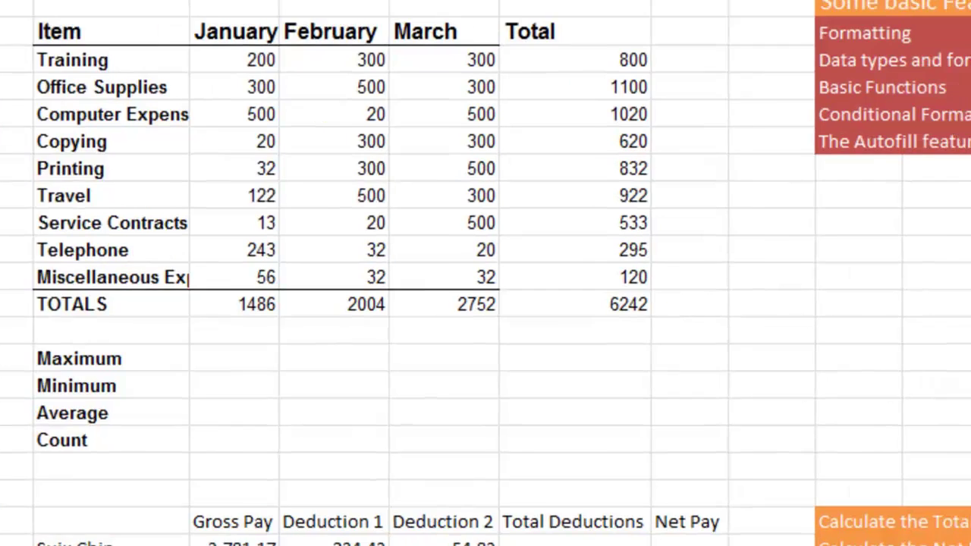
pyautogui.write('Monday')
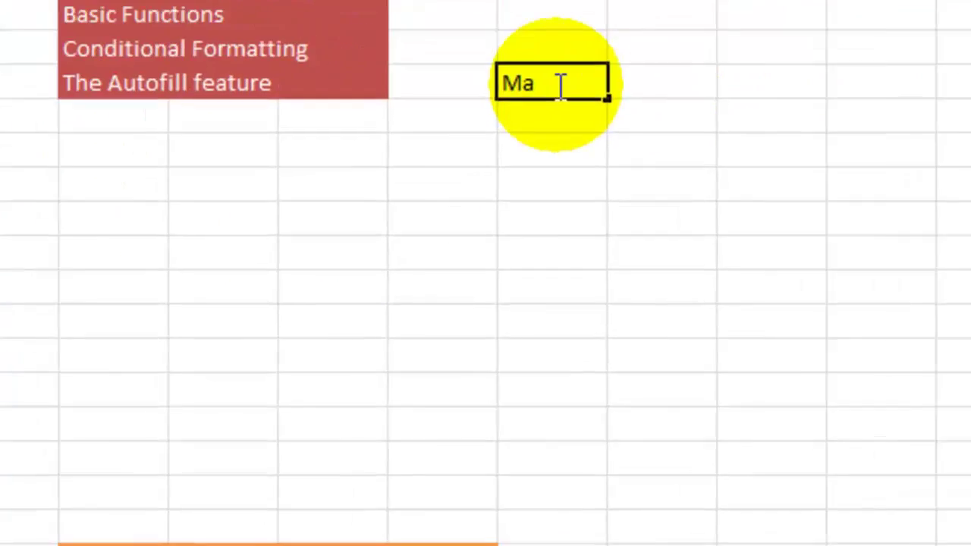
pyautogui.press('Return')
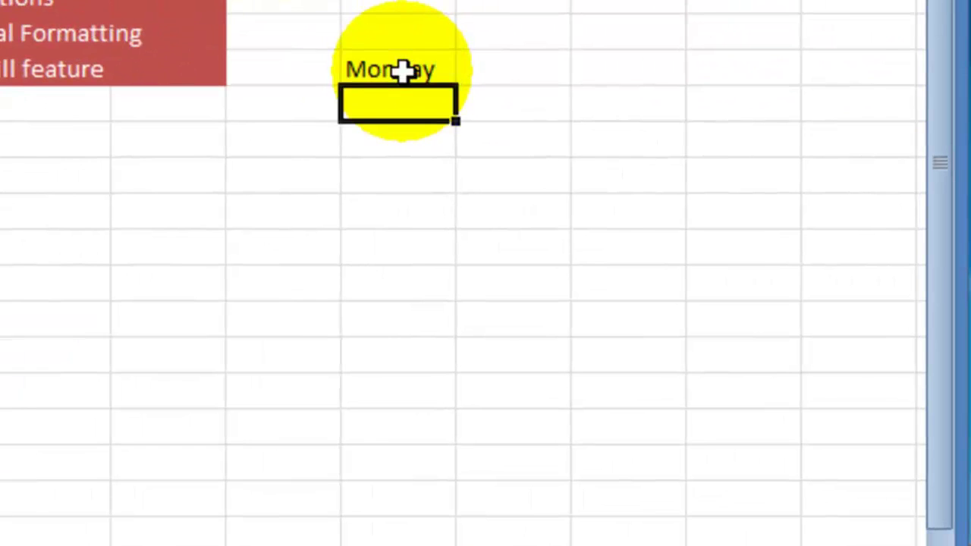
pyautogui.click(402, 71)
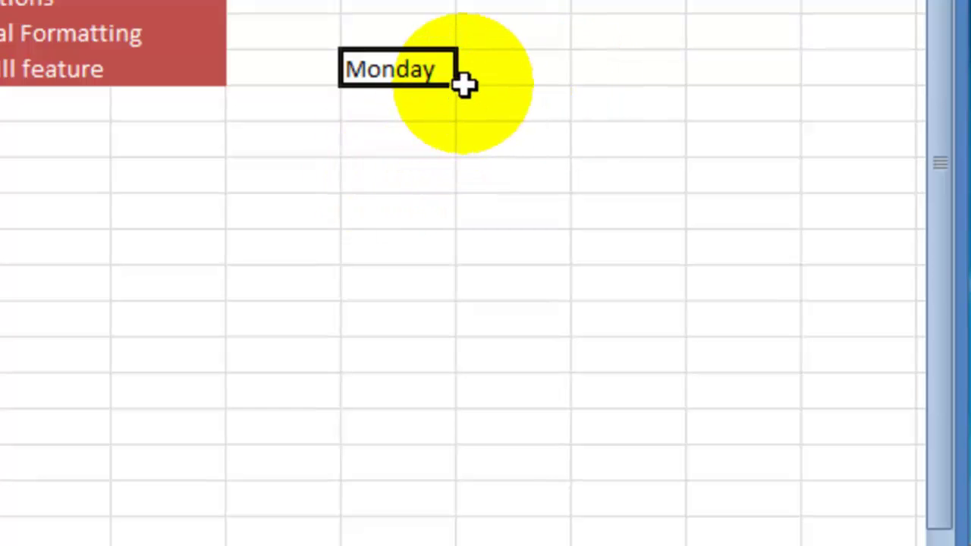
pyautogui.moveTo(458, 85); pyautogui.dragTo(444, 545)
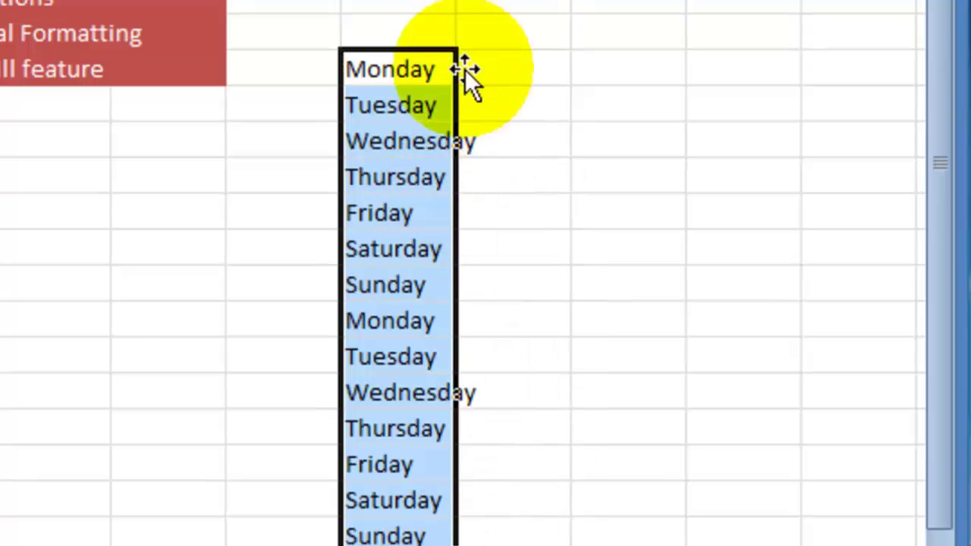
# Enter Sunday in the cell above the first Monday and autofill the weekday names down from it.
pyautogui.click(419, 34)
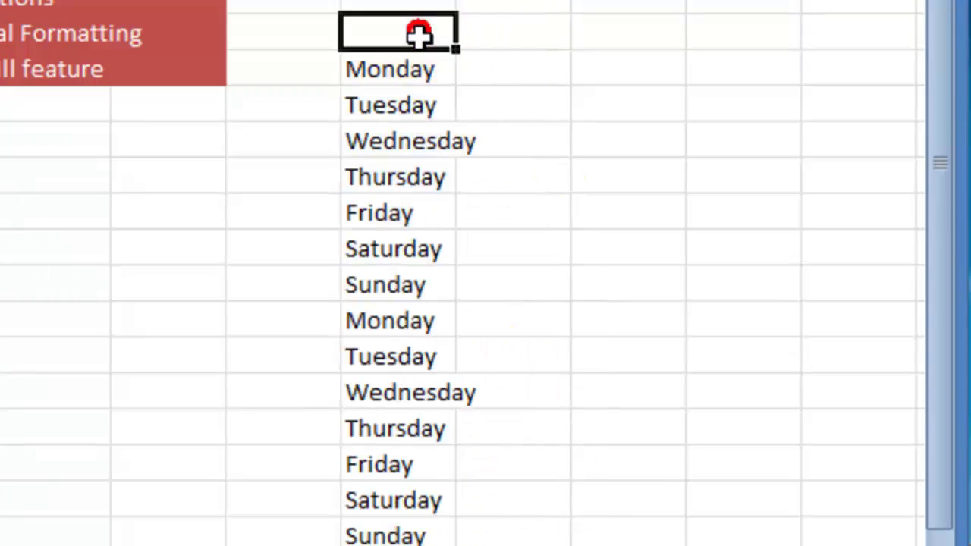
pyautogui.write('Sunday')
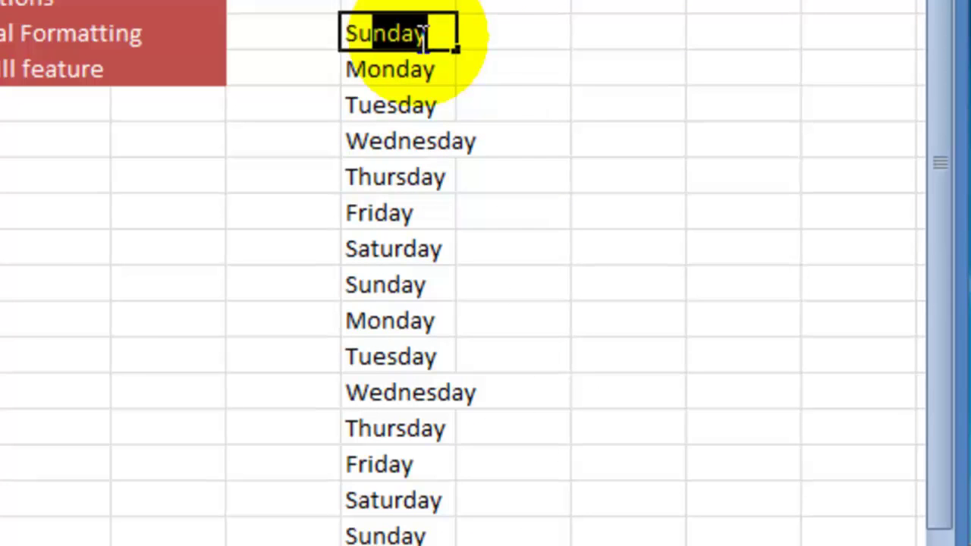
pyautogui.moveTo(455, 49); pyautogui.dragTo(463, 537)
pyautogui.click(613, 275)
# Enter January in the cell beside the first Sunday and autofill the month names down that column.
pyautogui.click(509, 42)
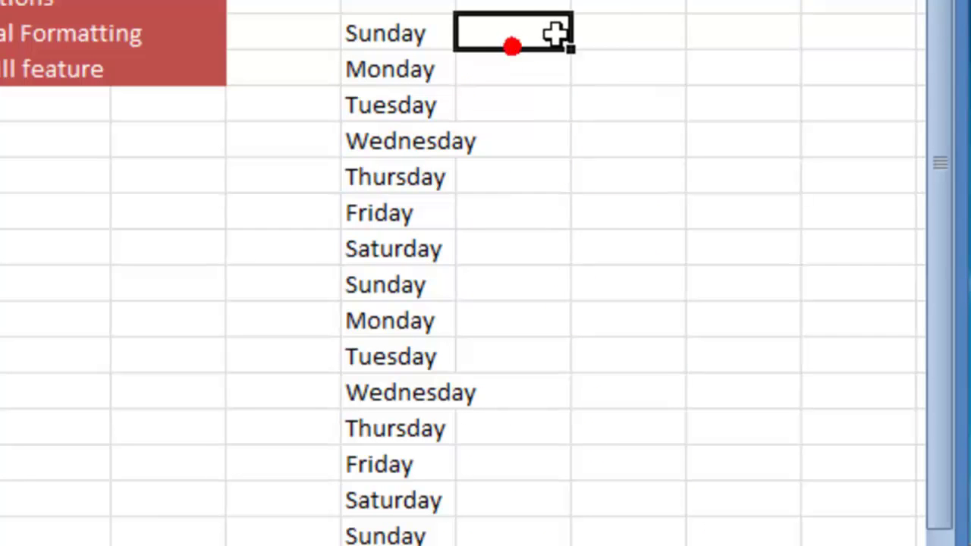
pyautogui.write('January')
pyautogui.press('Return')
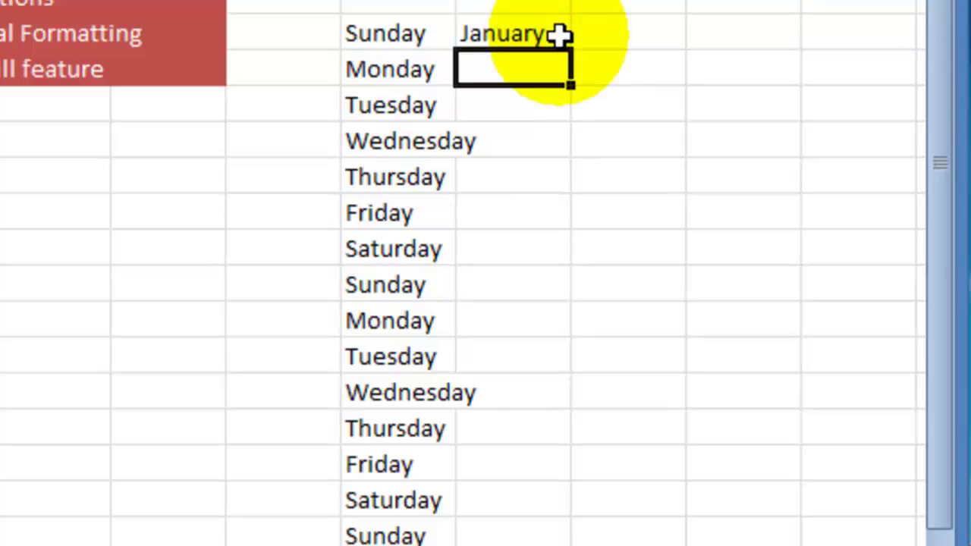
pyautogui.click(559, 34)
pyautogui.moveTo(570, 50); pyautogui.dragTo(562, 540)
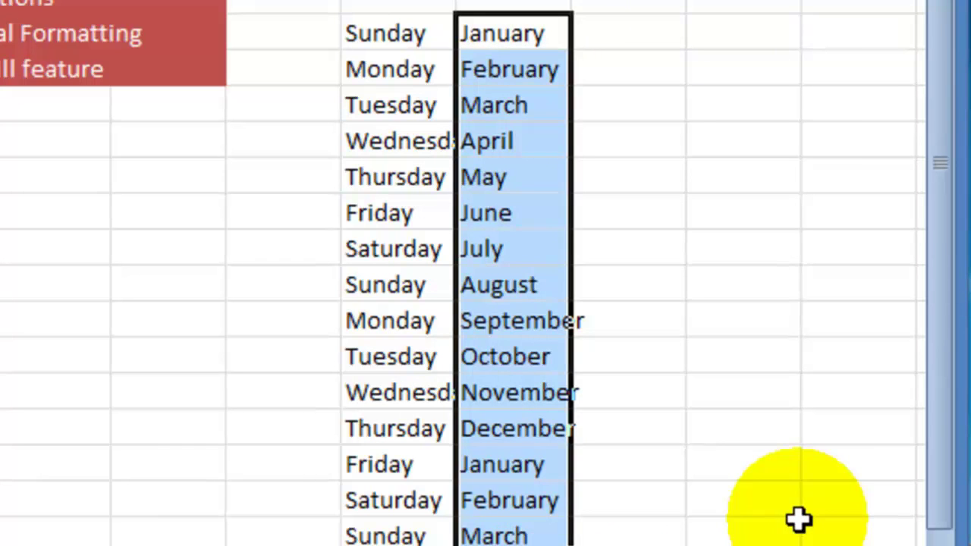
# Enter 1 in the empty column beside the first January and autofill it down to the last March row as an incrementing series.
pyautogui.click(630, 37)
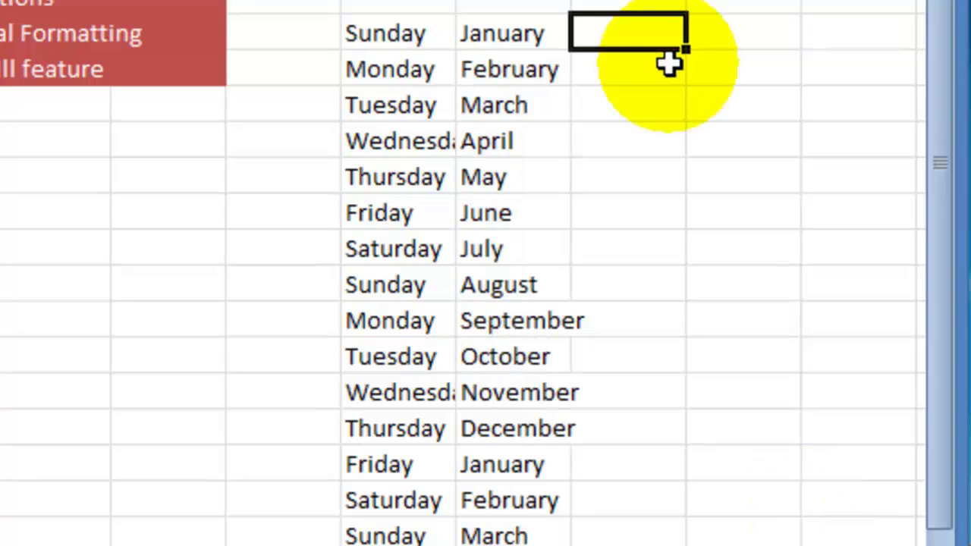
pyautogui.write('1')
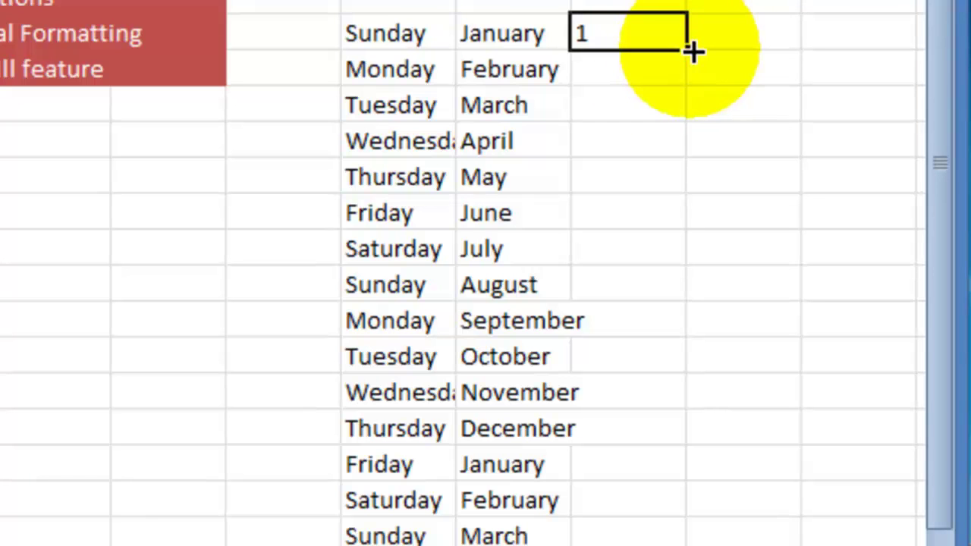
pyautogui.moveTo(689, 50); pyautogui.dragTo(692, 539)
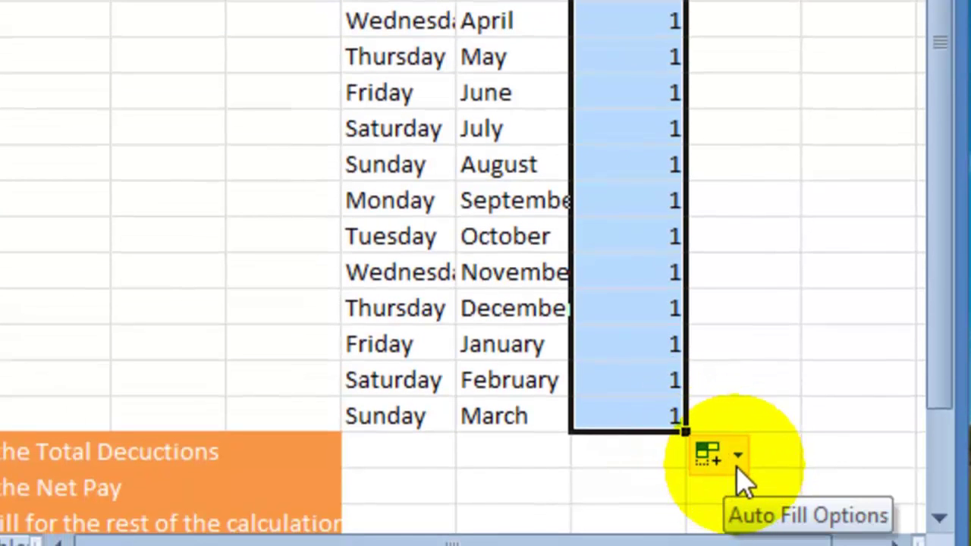
pyautogui.click(739, 463)
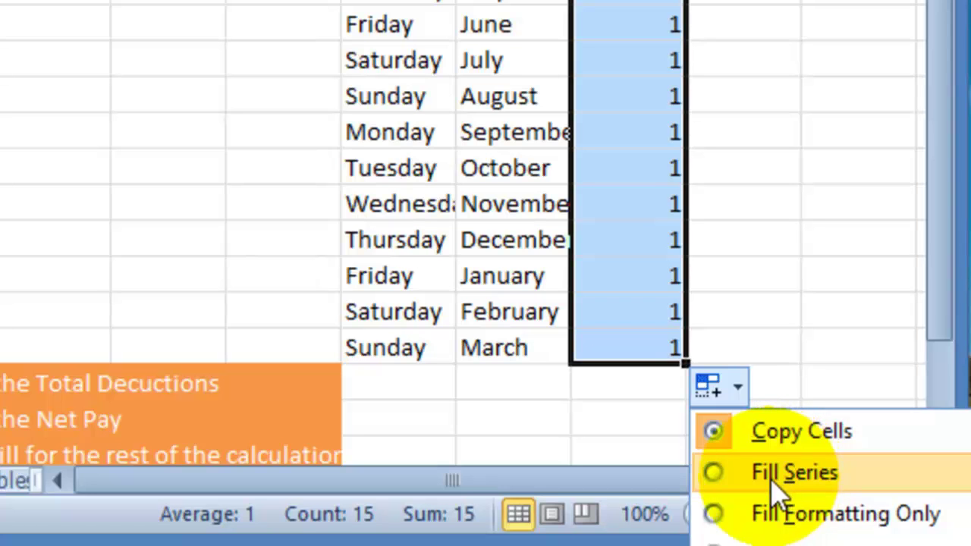
pyautogui.click(774, 493)
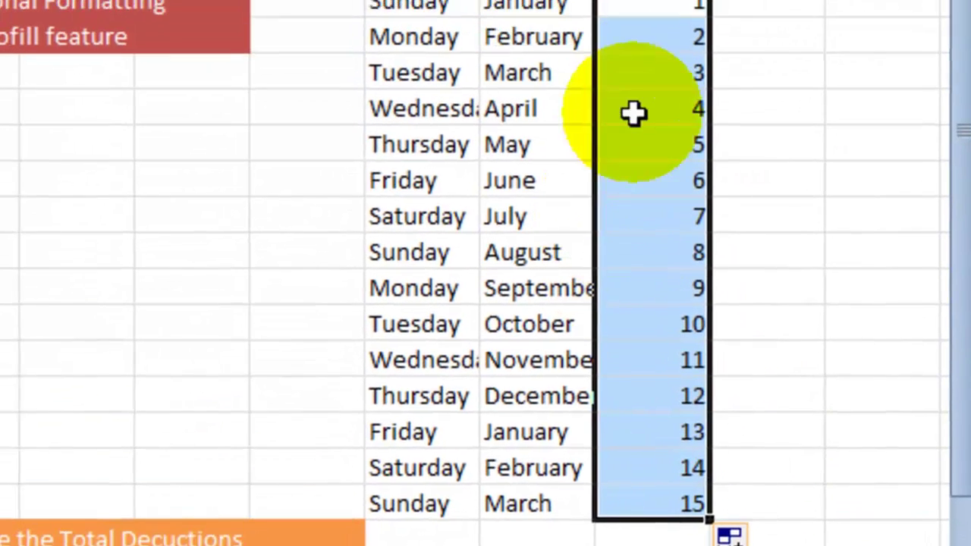
pyautogui.click(634, 113)
pyautogui.click(657, 182)
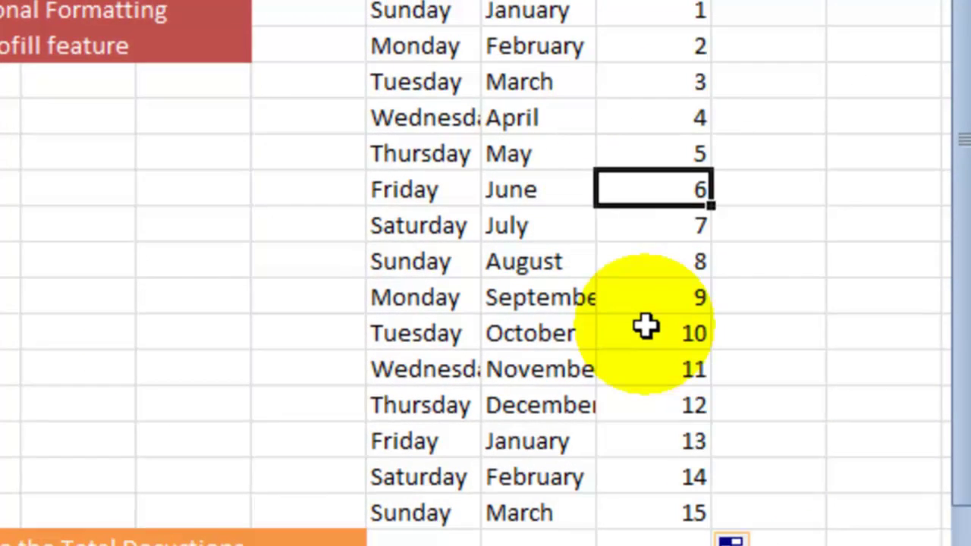
# Enter 1 and 4 in the first two rows of the next empty column and autofill that pattern down to the row numbered 14.
pyautogui.click(776, 12)
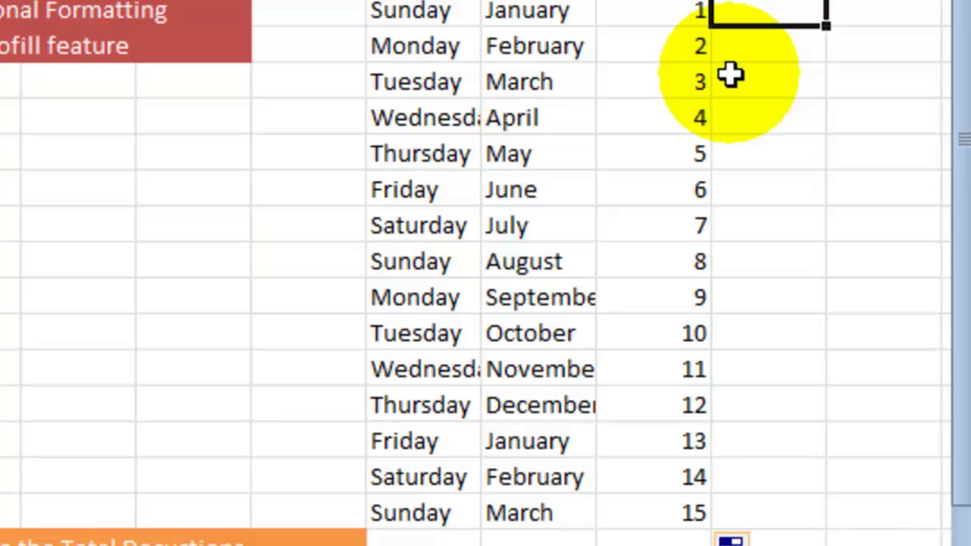
pyautogui.write('1')
pyautogui.click(759, 46)
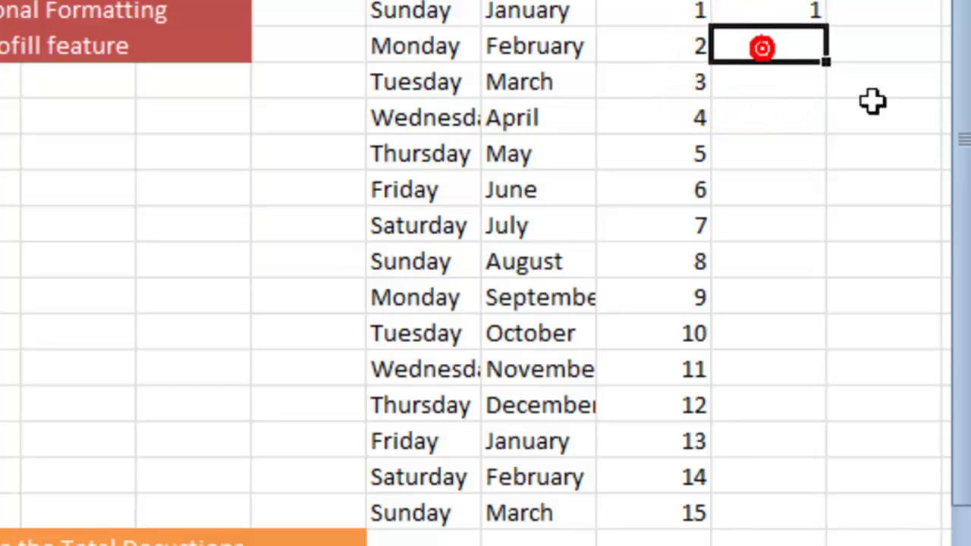
pyautogui.write('4')
pyautogui.click(763, 86)
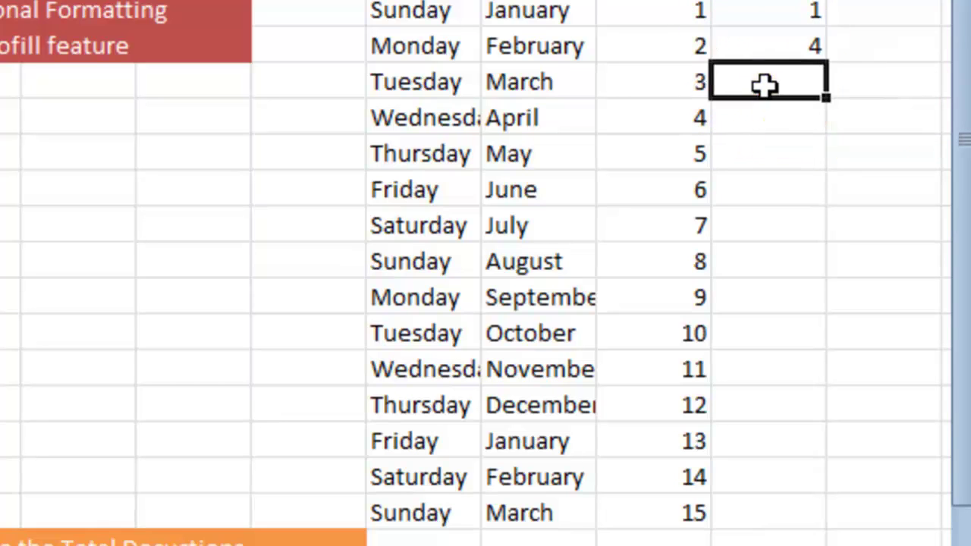
pyautogui.click(800, 12)
pyautogui.moveTo(776, 11); pyautogui.dragTo(792, 46)
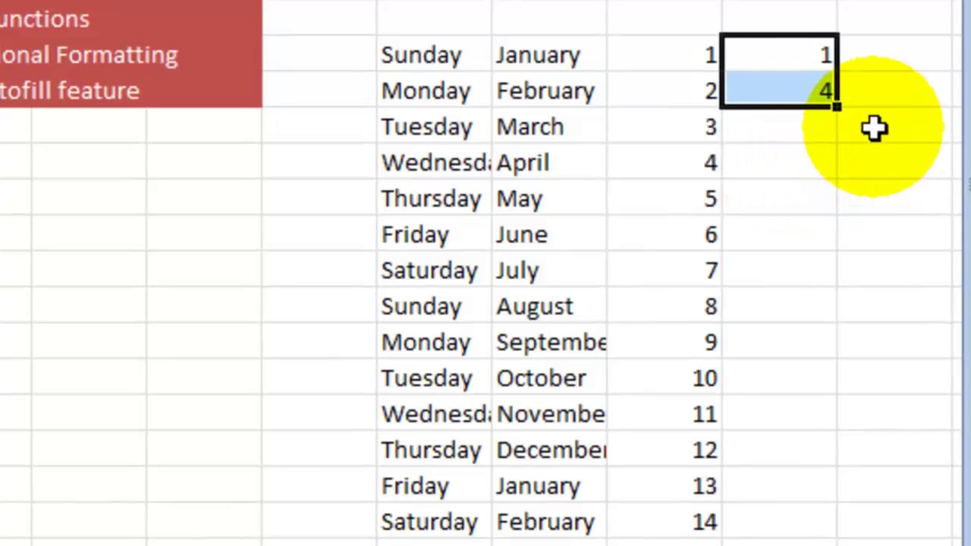
pyautogui.moveTo(837, 108); pyautogui.dragTo(820, 532)
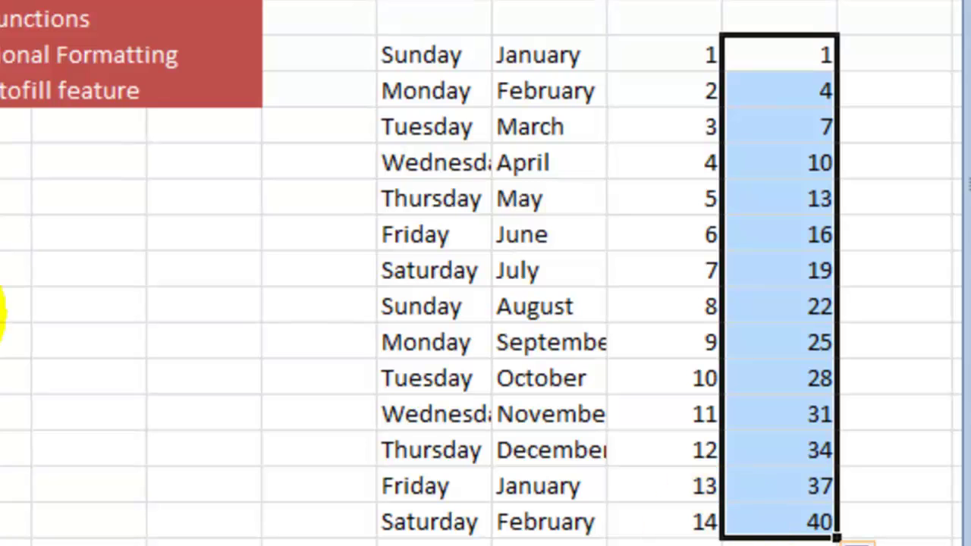
pyautogui.click(3, 342)
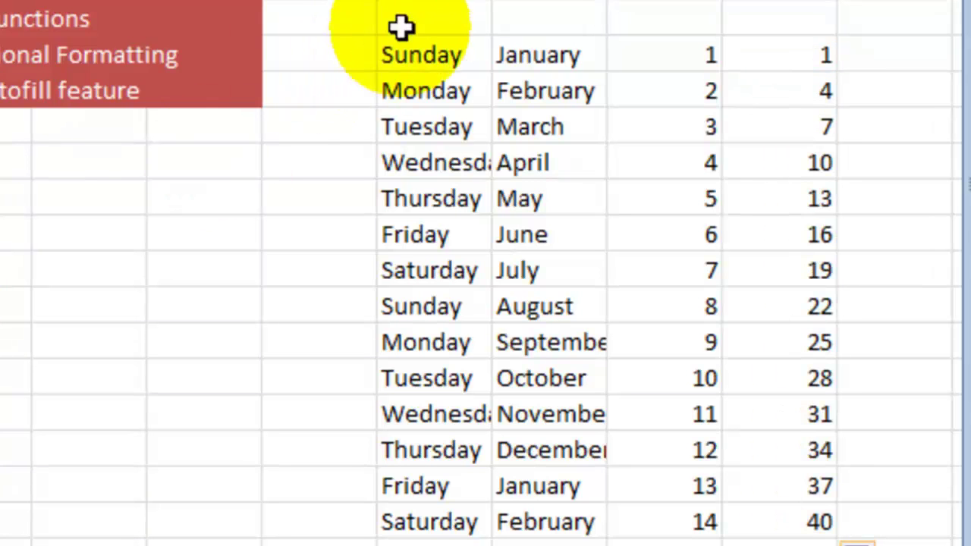
# Delete the contents of the whole autofill practice block, including the weekday, month and number columns.
pyautogui.moveTo(394, 8); pyautogui.dragTo(850, 520)
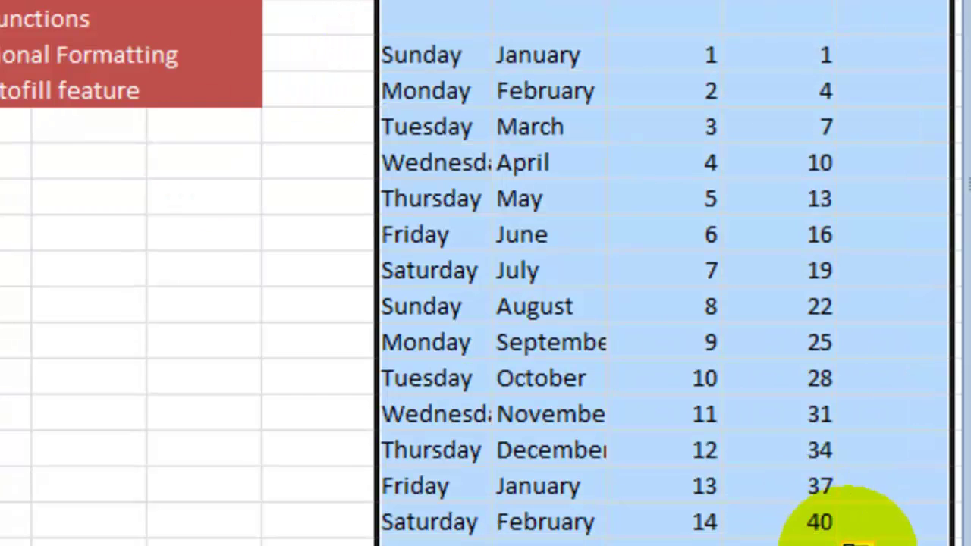
pyautogui.press('Delete')
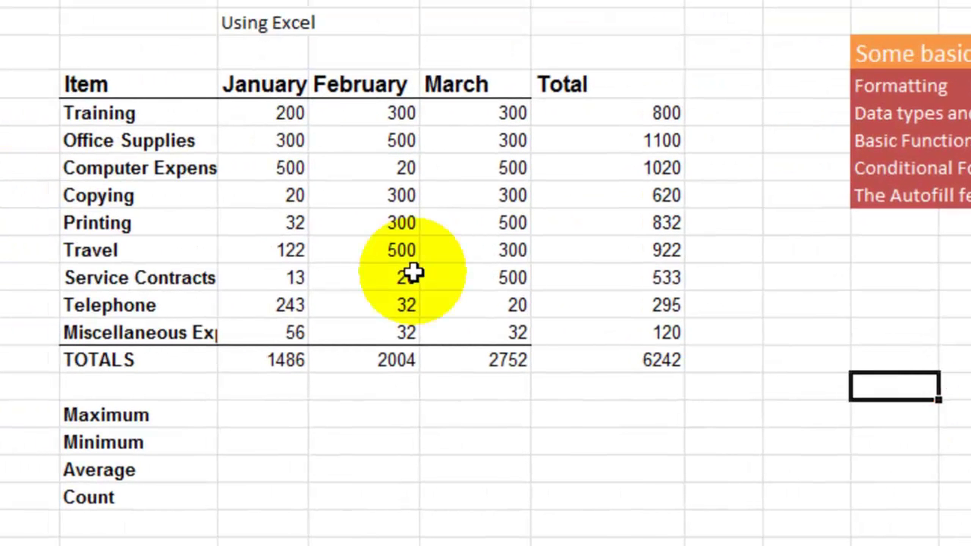
# Increase the font size of the Training label in cell B5 to 12.
pyautogui.click(131, 118)
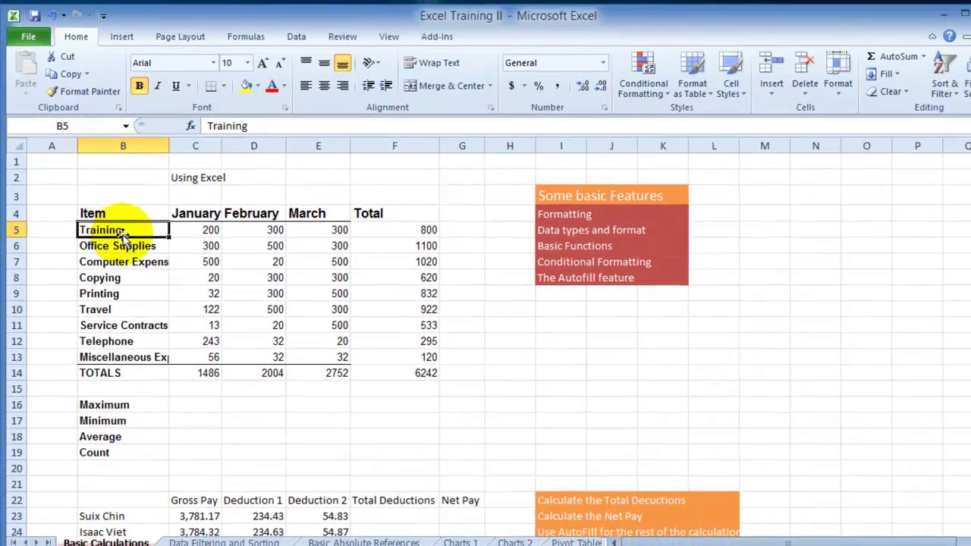
pyautogui.moveTo(154, 204); pyautogui.dragTo(160, 307)
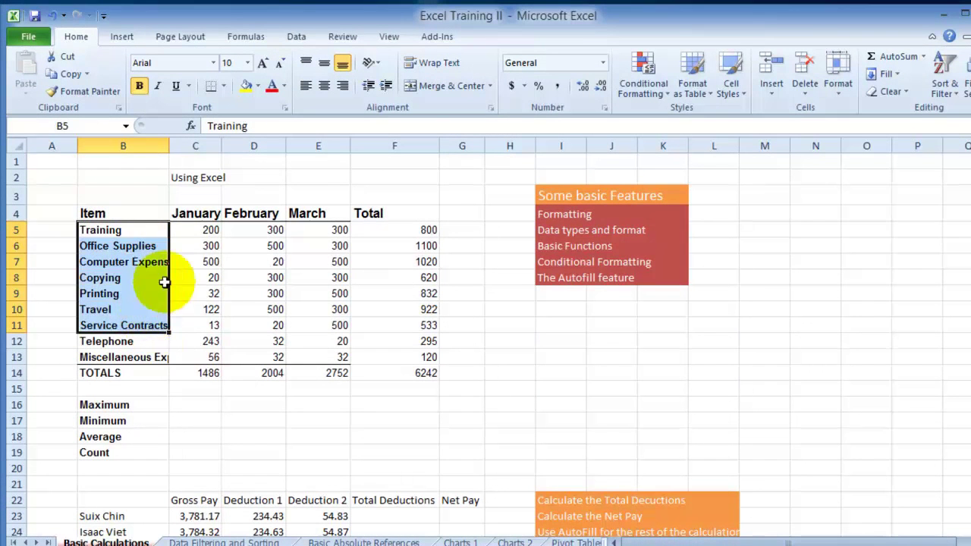
pyautogui.click(133, 228)
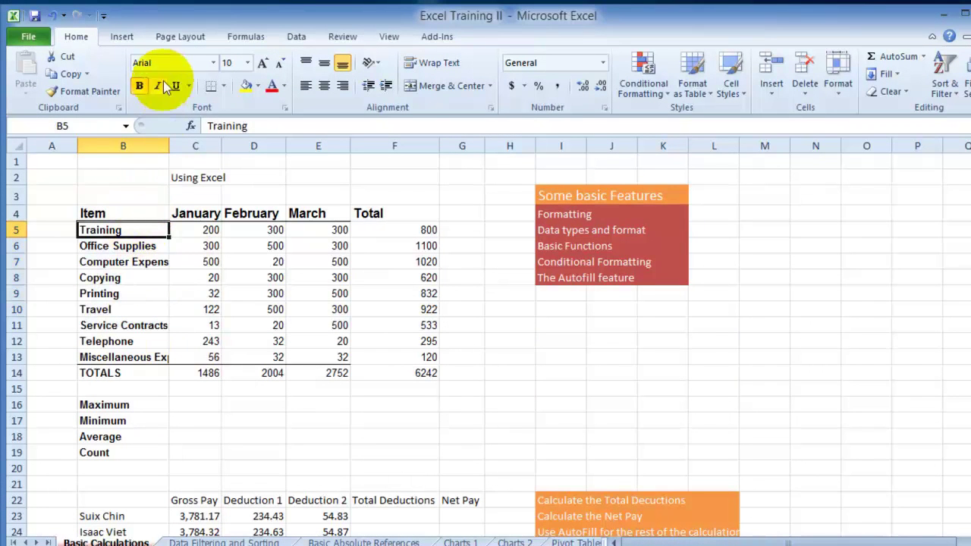
pyautogui.click(261, 64)
pyautogui.click(262, 65)
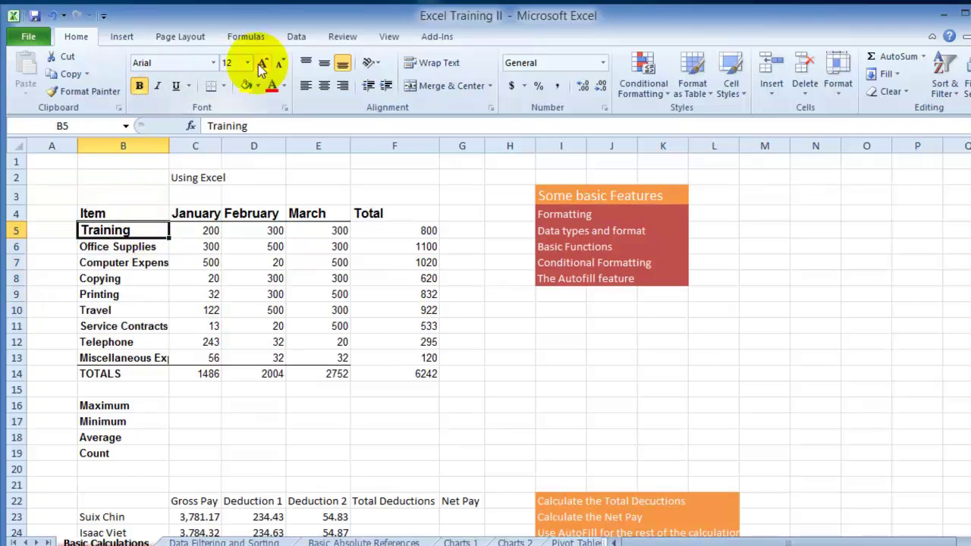
pyautogui.click(140, 246)
pyautogui.click(156, 230)
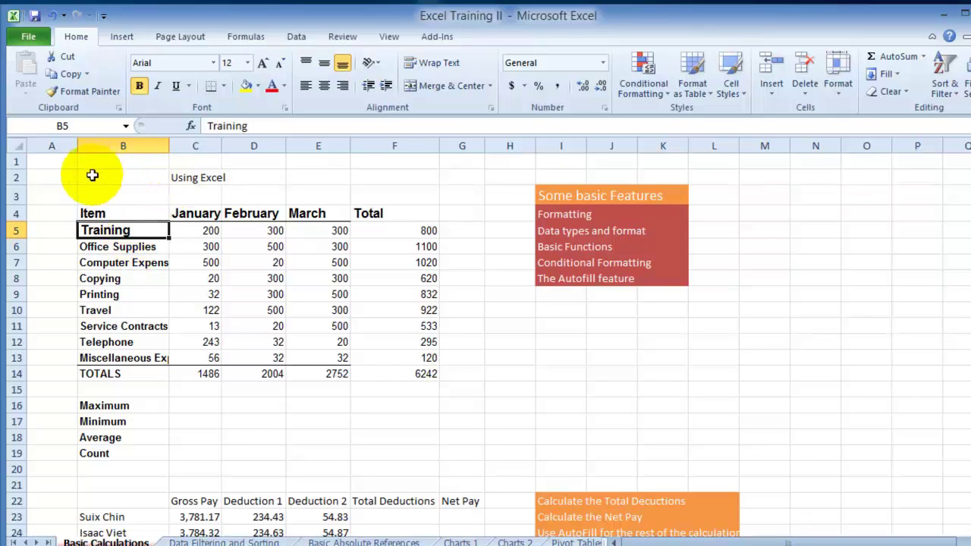
# Merge and center the "Using Excel" title across cells B2 to F2.
pyautogui.moveTo(91, 176); pyautogui.dragTo(377, 177)
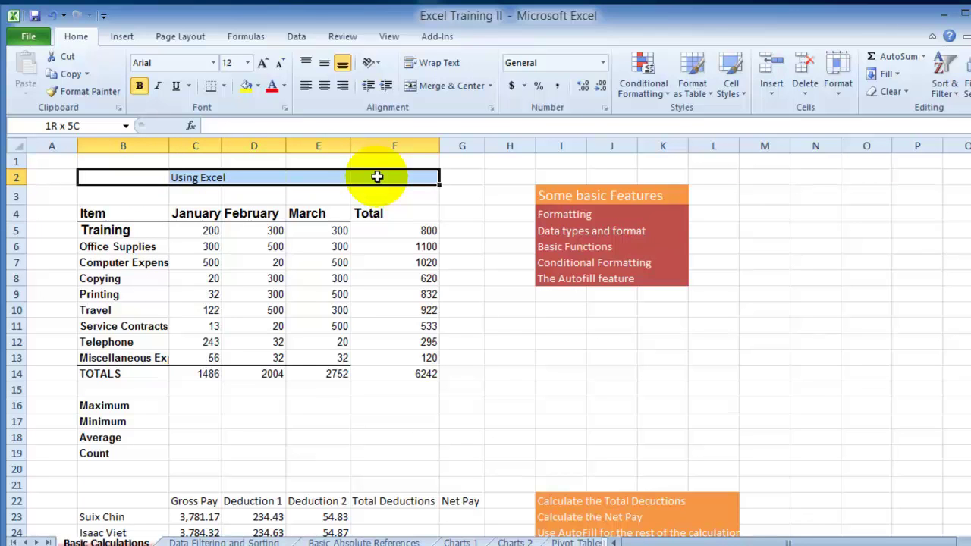
pyautogui.moveTo(377, 176); pyautogui.dragTo(379, 177)
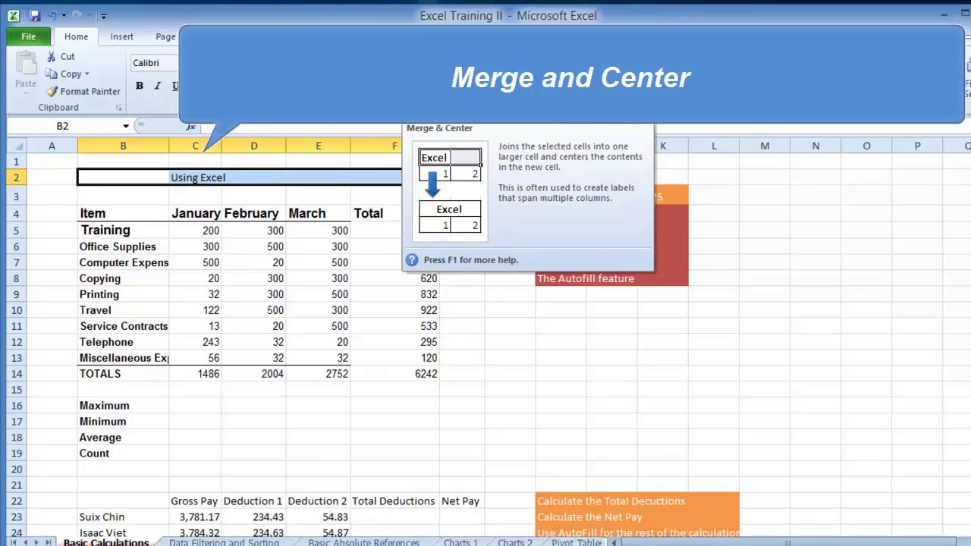
pyautogui.click(444, 85)
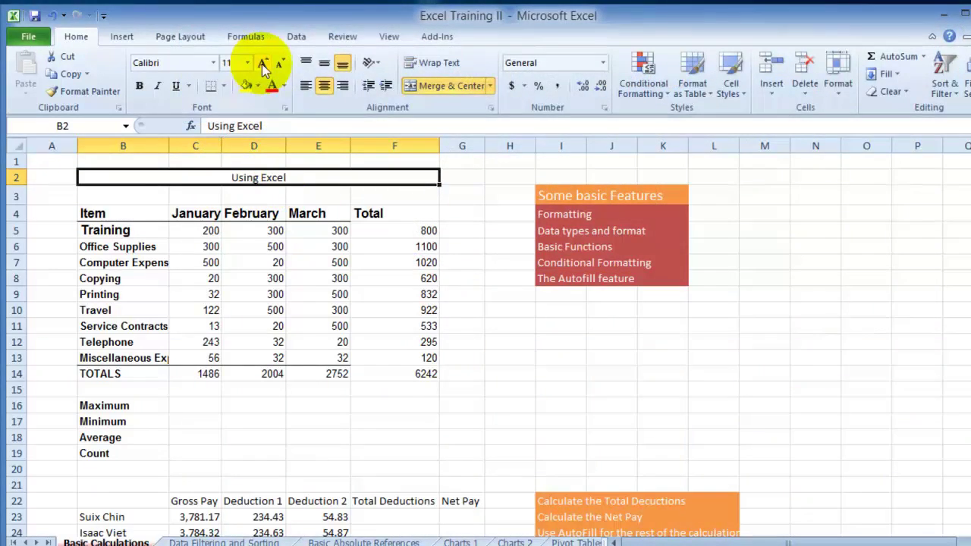
# Enlarge the "Using Excel" title to font size 20 and color its text red.
pyautogui.click(263, 66)
pyautogui.click(264, 65)
pyautogui.click(263, 65)
pyautogui.click(263, 65)
pyautogui.click(264, 65)
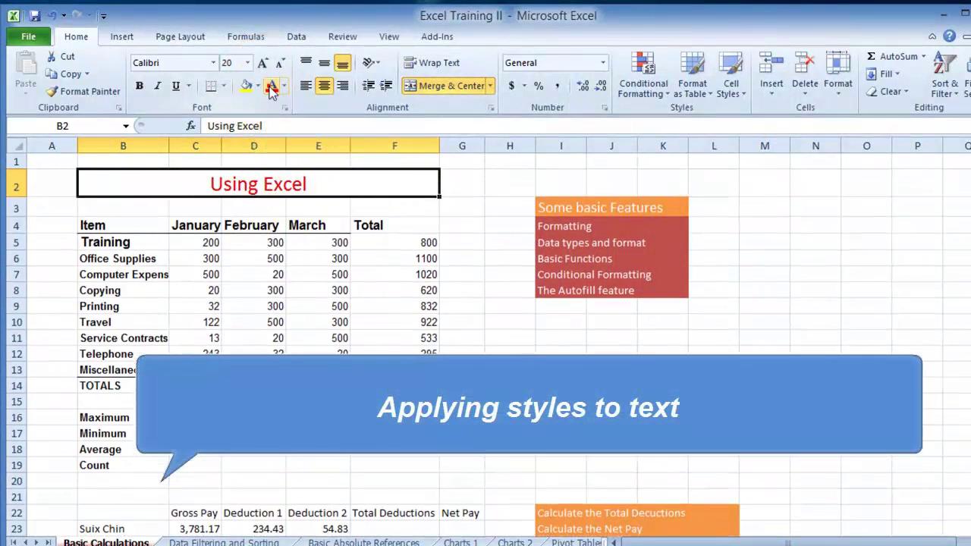
pyautogui.click(272, 85)
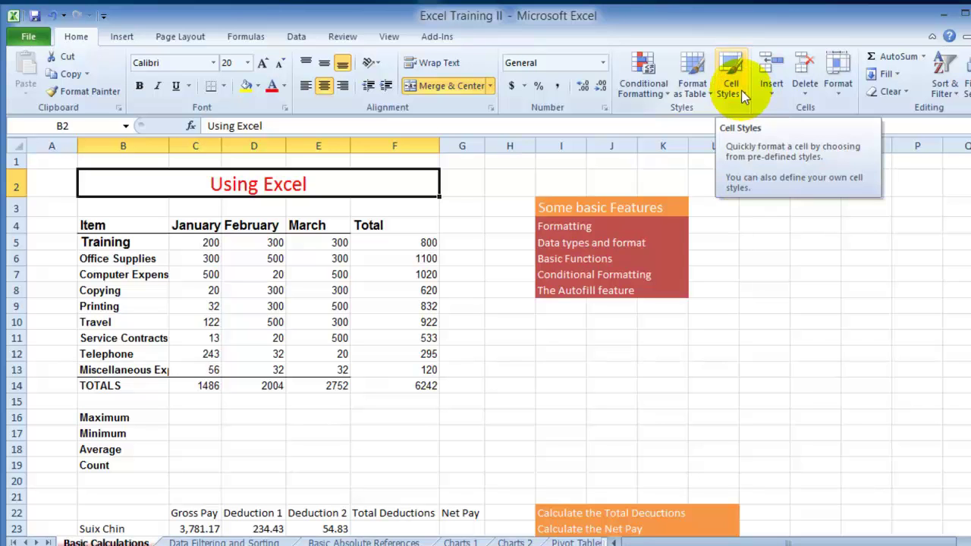
# Apply the Heading 1 cell style to the "Using Excel" title.
pyautogui.click(743, 95)
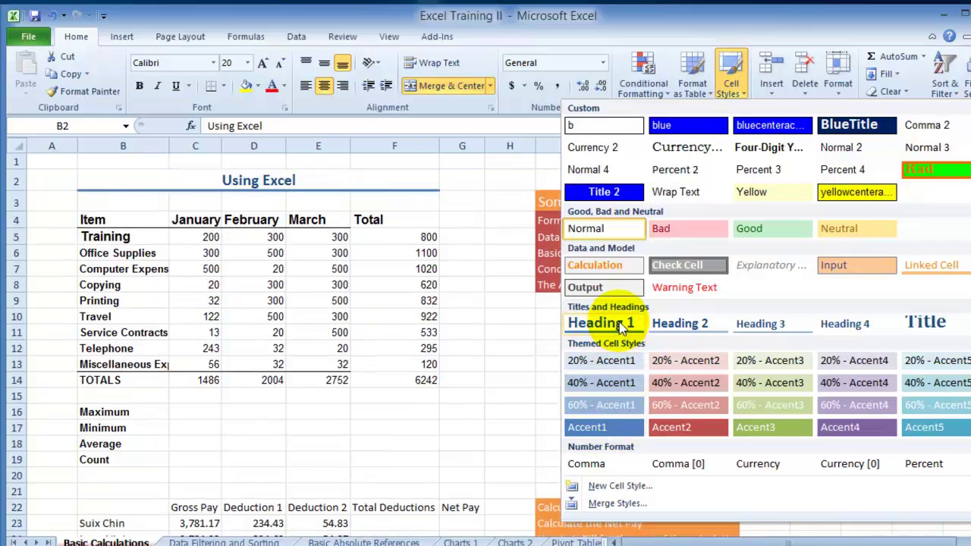
pyautogui.click(620, 325)
pyautogui.click(246, 236)
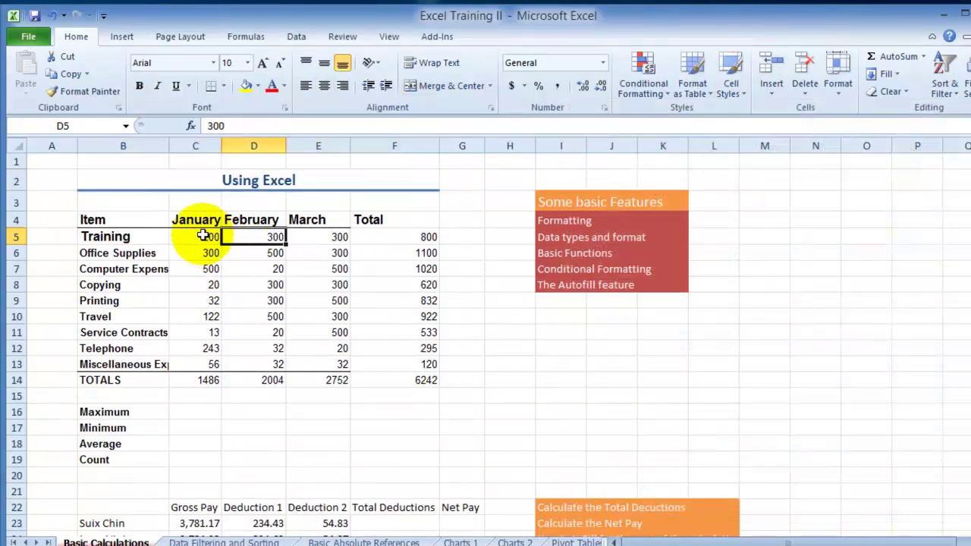
# Format all amounts and totals in cells C5 to F14 as Currency.
pyautogui.moveTo(193, 238); pyautogui.dragTo(414, 373)
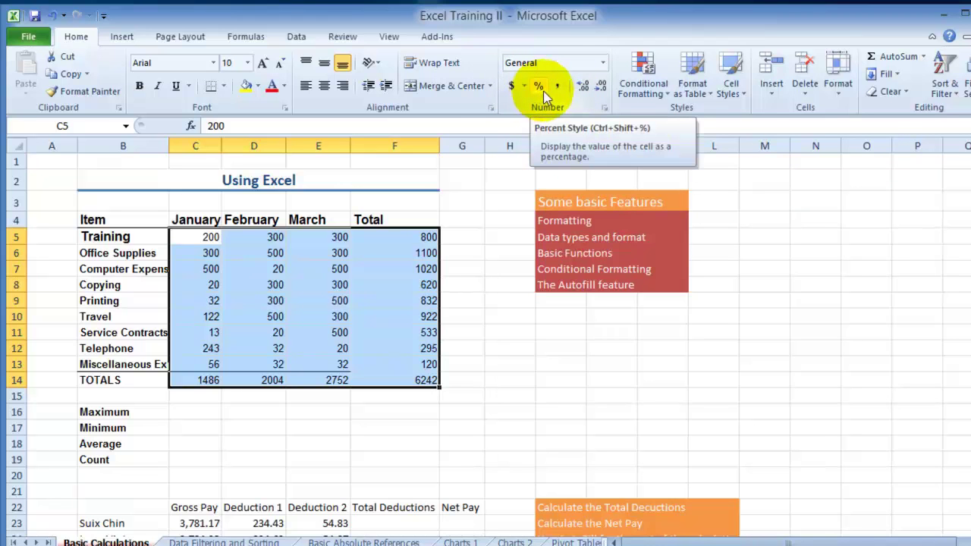
pyautogui.click(603, 63)
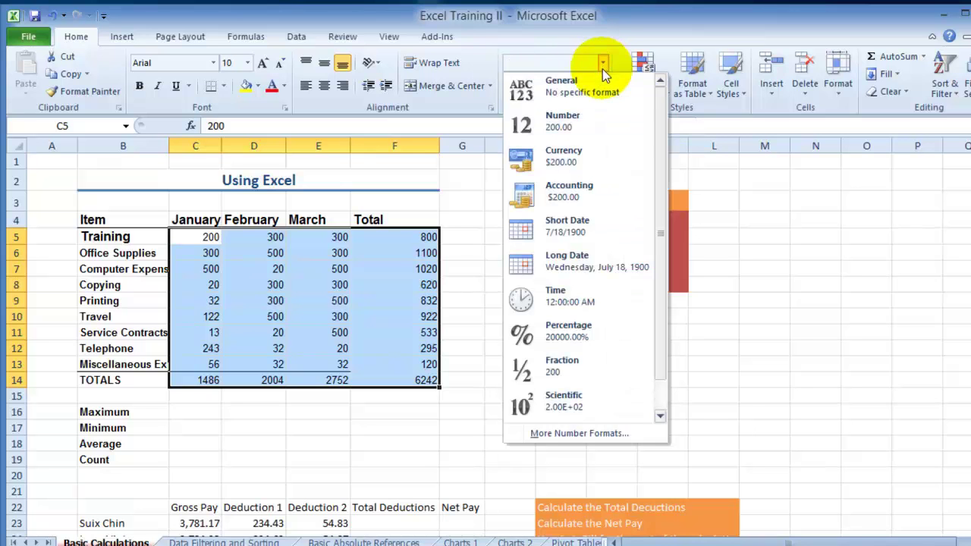
pyautogui.click(556, 161)
pyautogui.click(307, 284)
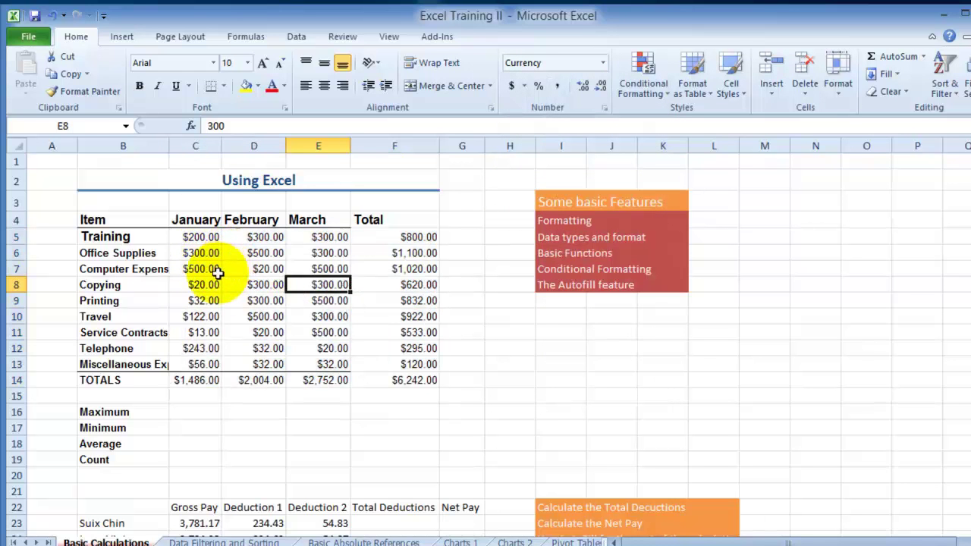
# Apply the solid orange themed cell style with white text to the item totals in cells F5 to F13.
pyautogui.click(371, 220)
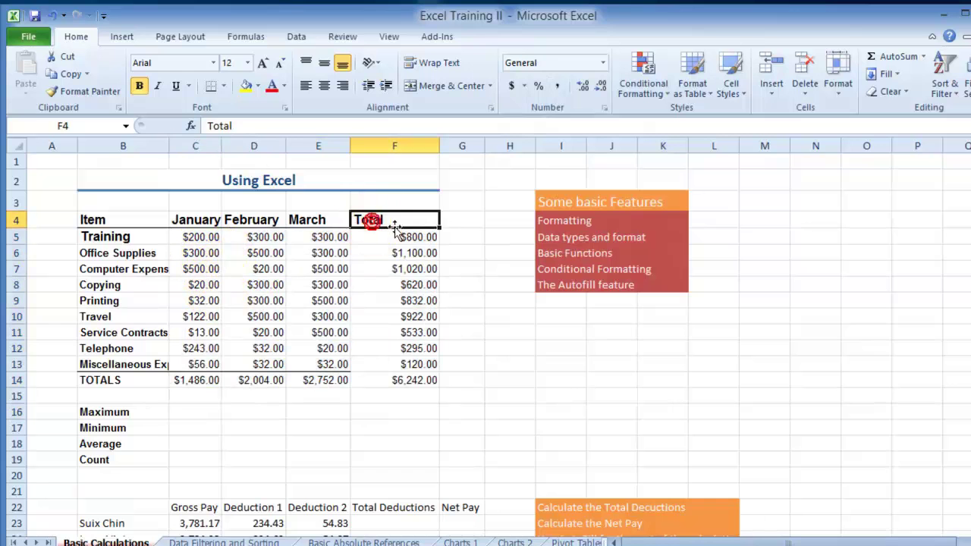
pyautogui.click(395, 238)
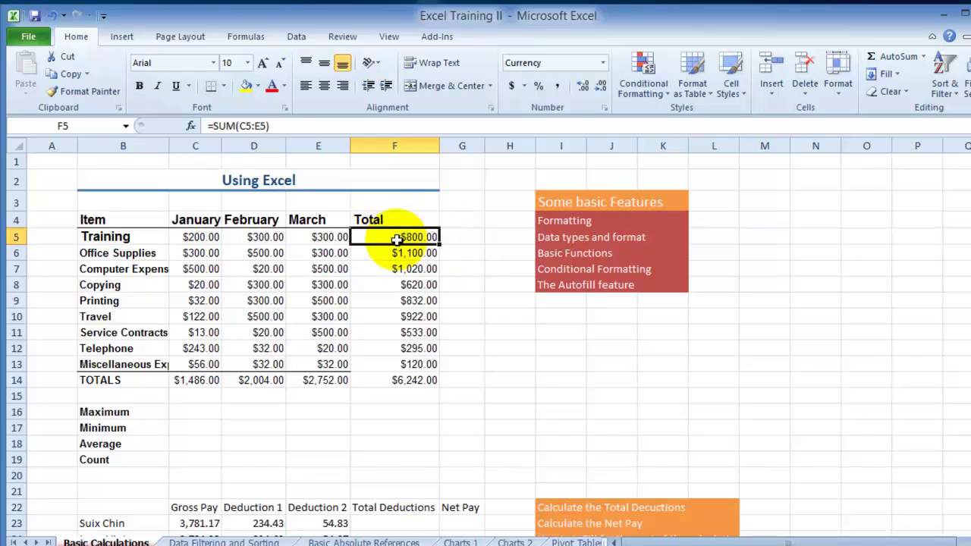
pyautogui.moveTo(398, 240); pyautogui.dragTo(388, 364)
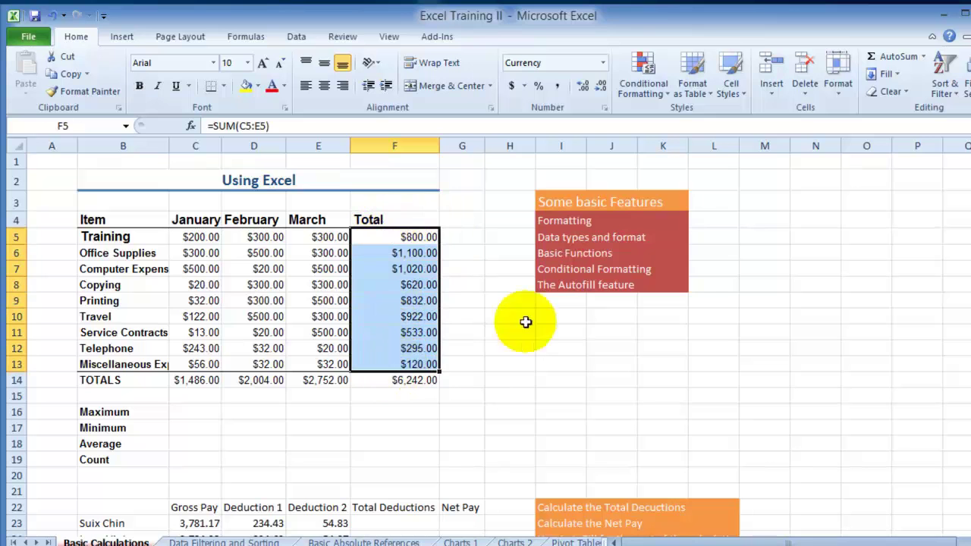
pyautogui.click(743, 103)
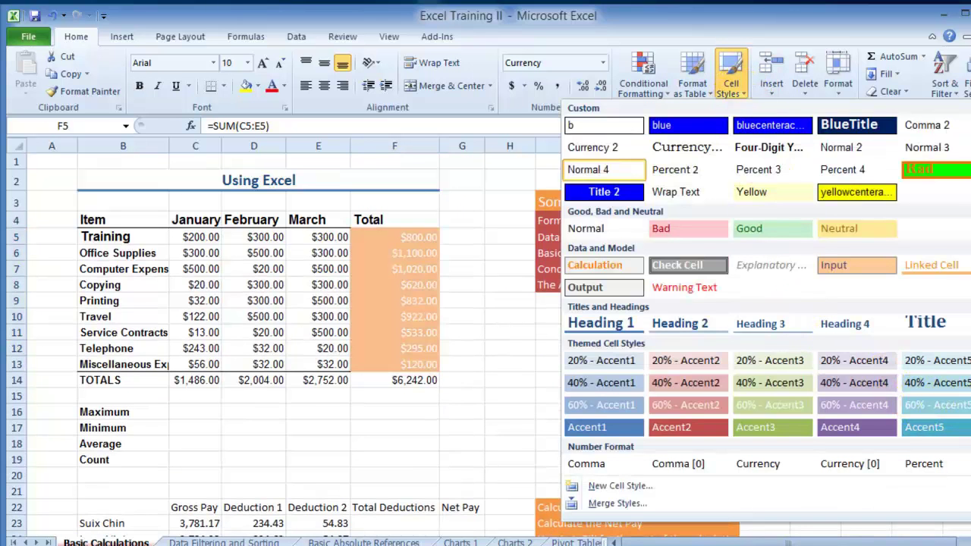
pyautogui.click(405, 340)
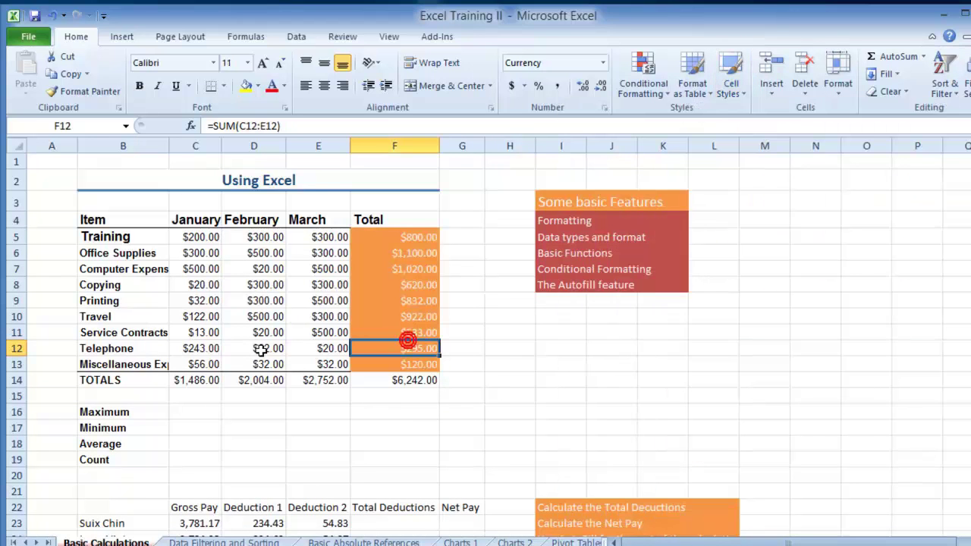
pyautogui.click(203, 237)
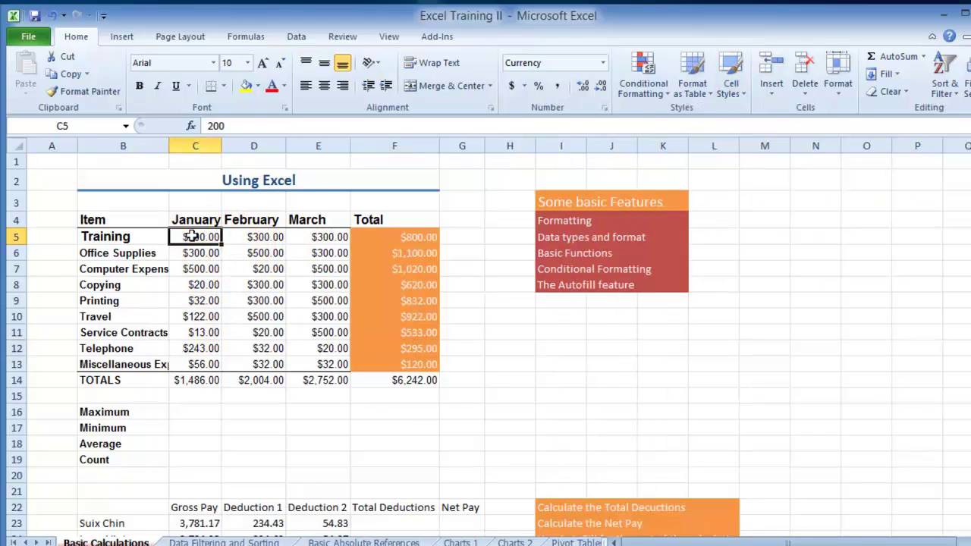
# Fill the item names in cells B5 to B13 with a light blue theme color.
pyautogui.moveTo(132, 238); pyautogui.dragTo(134, 366)
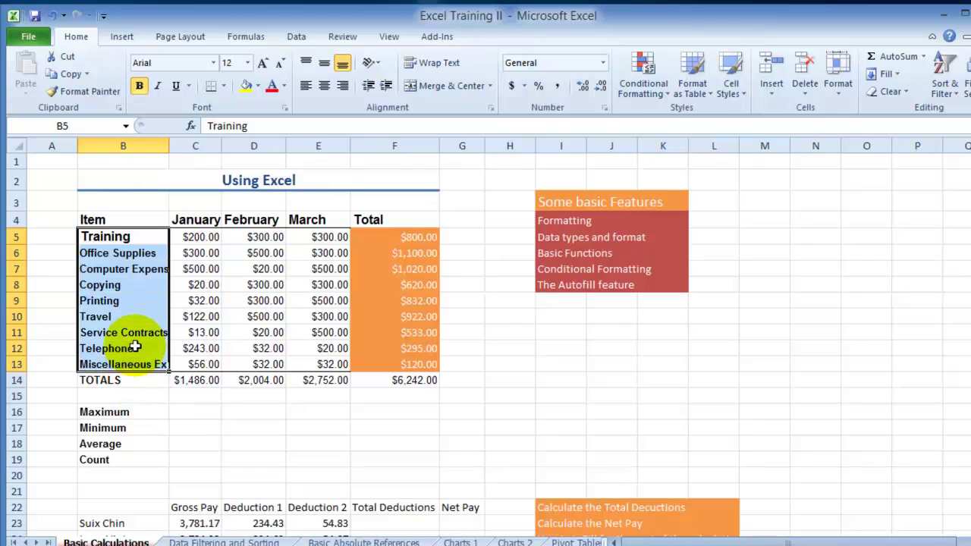
pyautogui.click(258, 86)
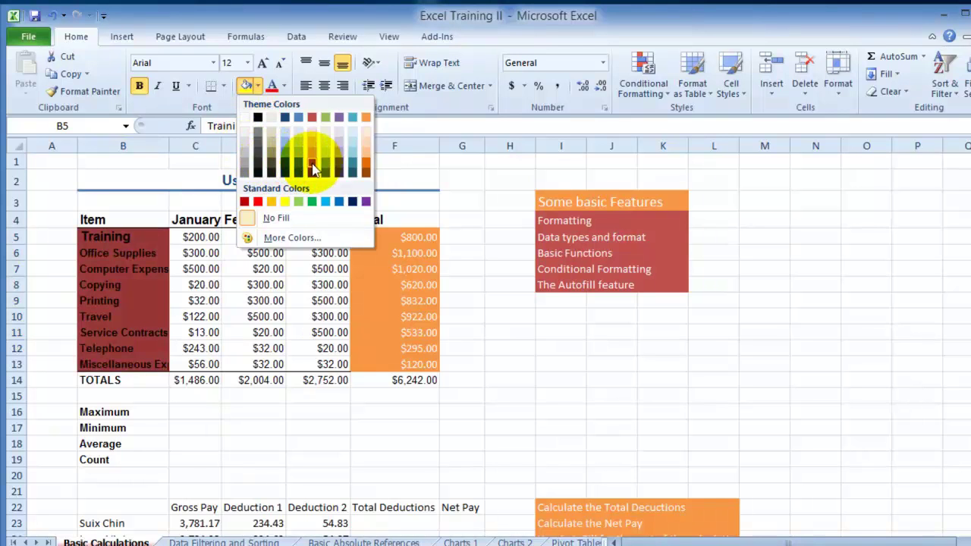
pyautogui.click(287, 129)
pyautogui.click(204, 284)
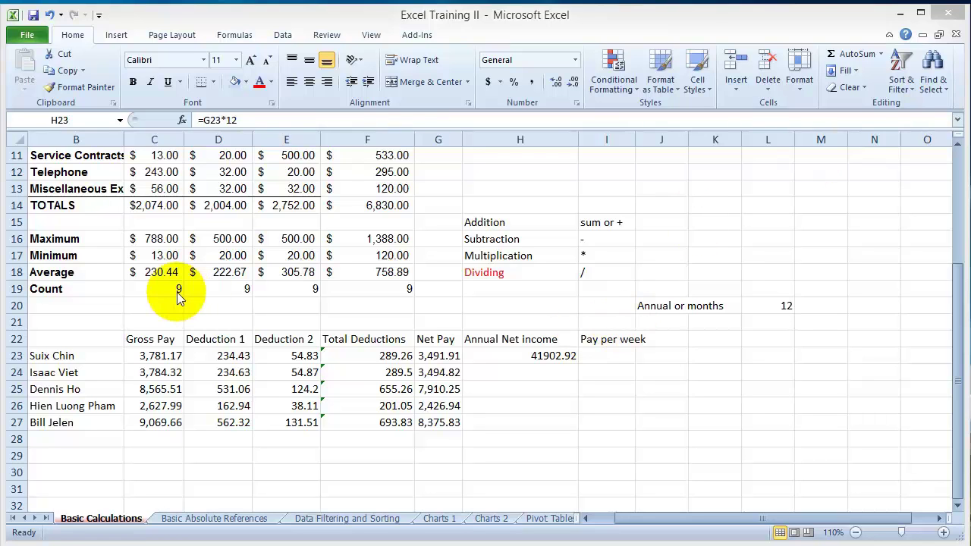
# Copy the SUM formula in C14 across to F14 and check the copied formulas in the TOTALS row.
pyautogui.click(167, 211)
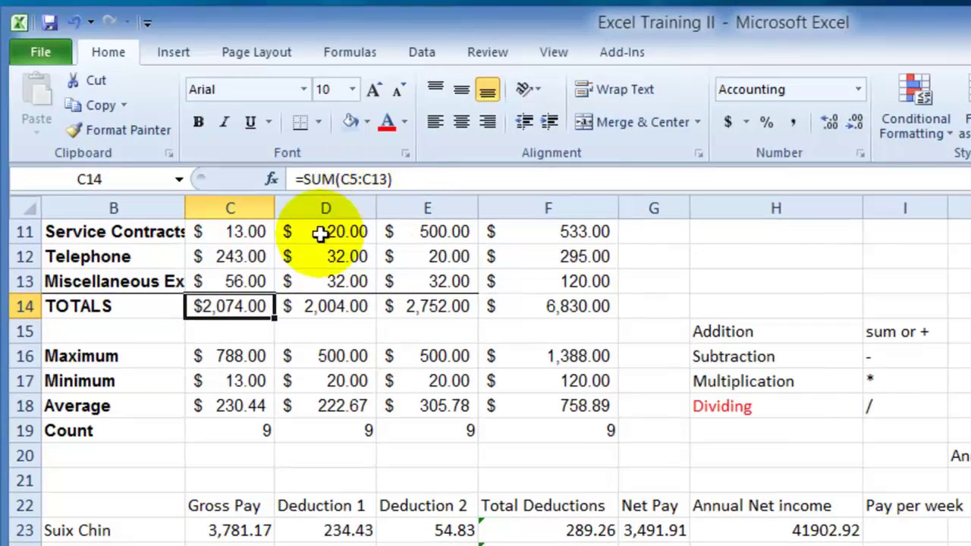
pyautogui.moveTo(273, 318); pyautogui.dragTo(569, 315)
pyautogui.click(316, 306)
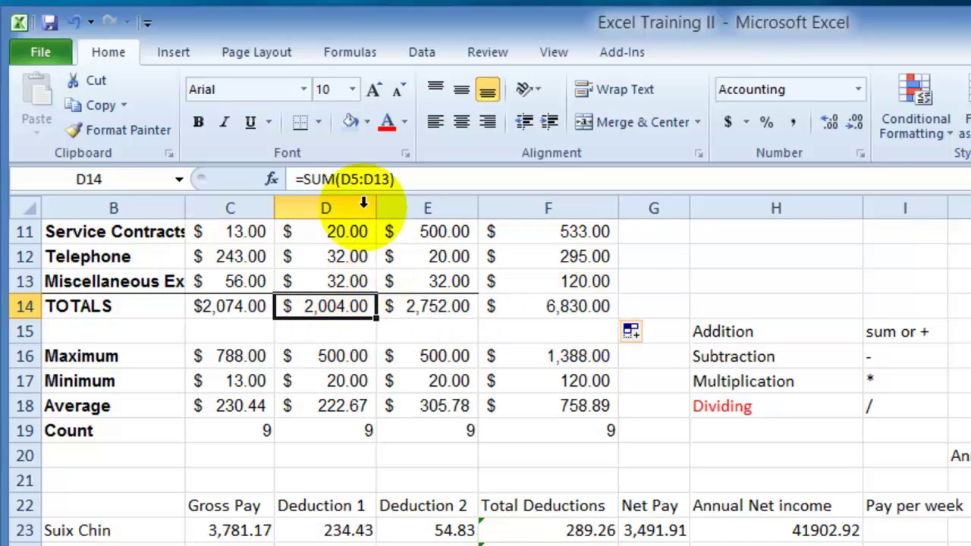
pyautogui.click(438, 307)
pyautogui.click(439, 307)
pyautogui.click(569, 308)
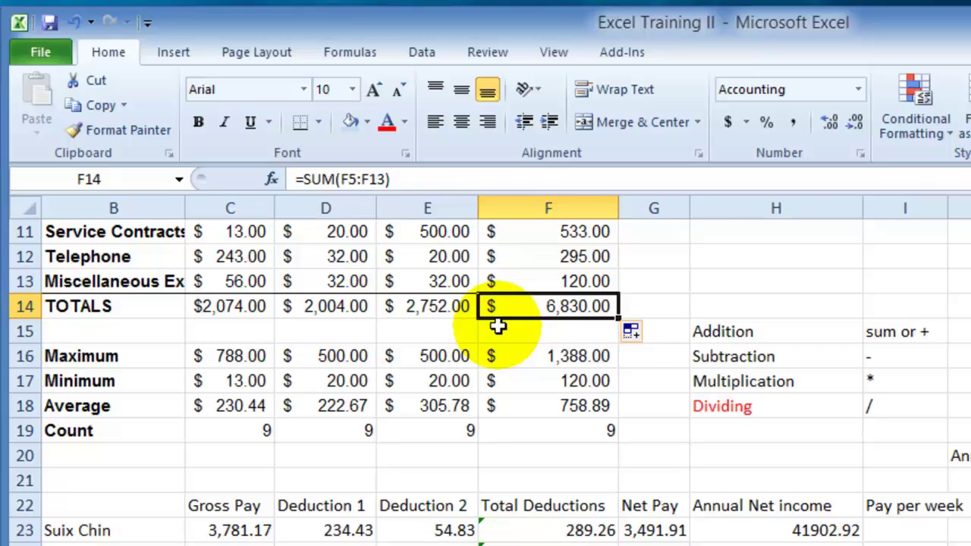
pyautogui.click(361, 428)
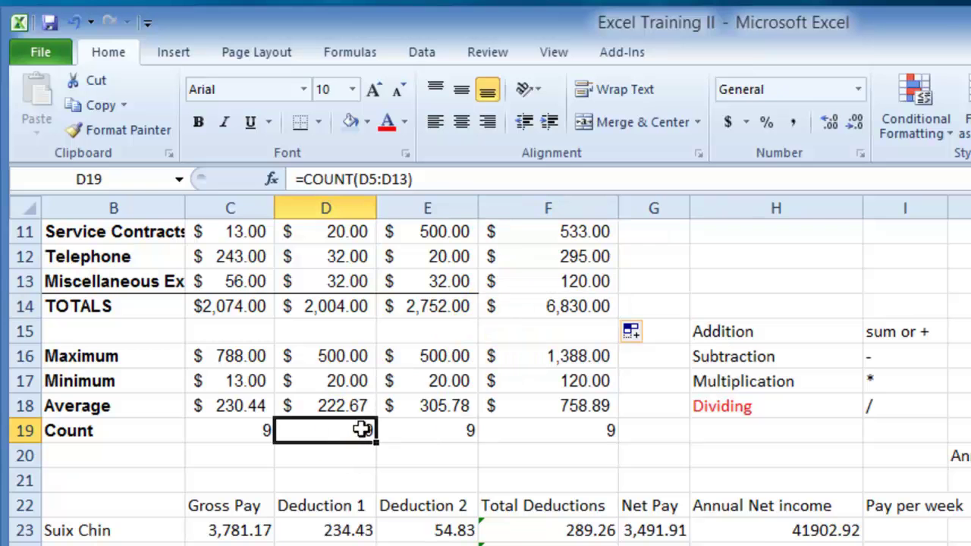
# Copy the Annual Net income formula =G23*12 from H23 down to H27 and check each copied formula.
pyautogui.click(802, 533)
pyautogui.click(802, 534)
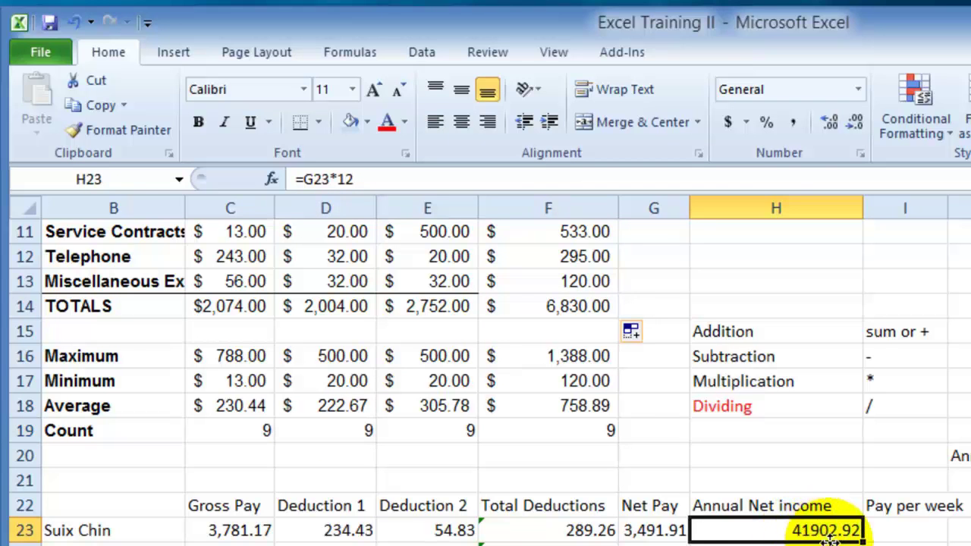
pyautogui.click(824, 531)
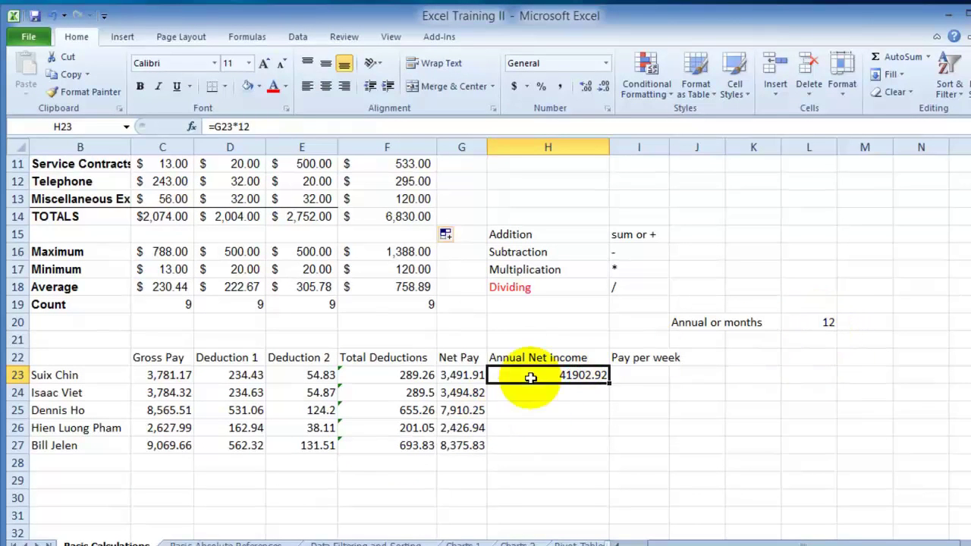
pyautogui.moveTo(608, 383); pyautogui.dragTo(612, 449)
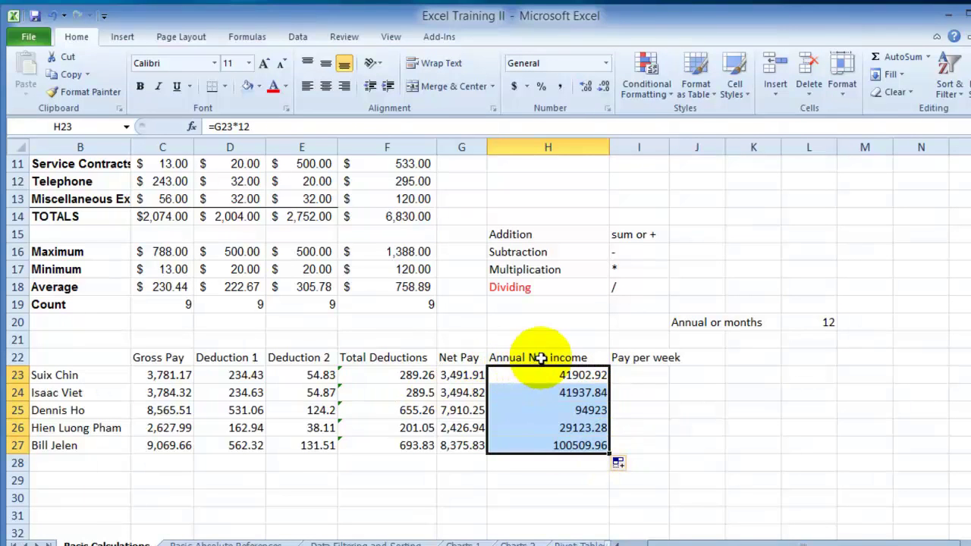
pyautogui.click(581, 392)
pyautogui.click(577, 413)
pyautogui.click(593, 429)
pyautogui.click(559, 448)
# Clear the Annual Net income formulas in cells H23 to H27.
pyautogui.moveTo(558, 375); pyautogui.dragTo(562, 444)
pyautogui.press('Delete')
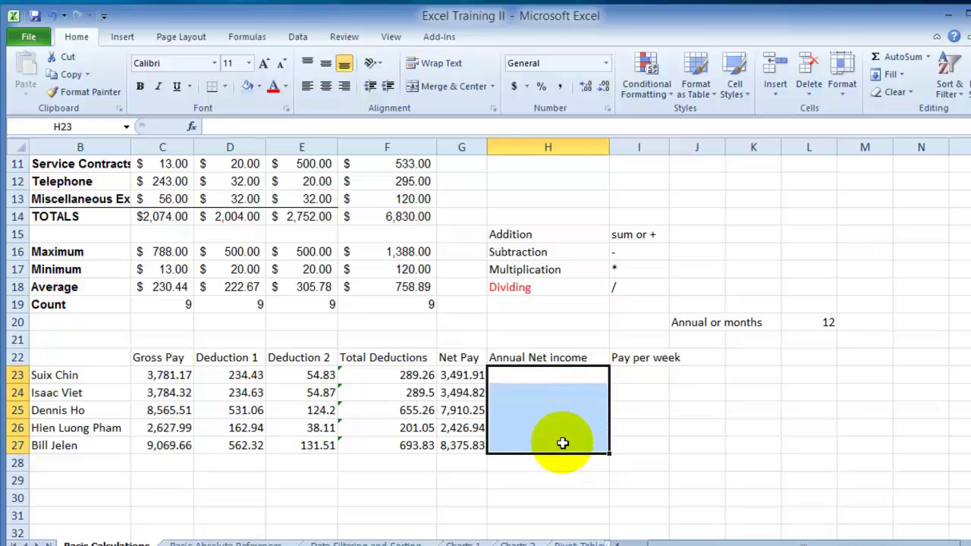
pyautogui.click(705, 408)
# Enter the formula =G23*L20 in H23 to multiply Net Pay by the months value, and check it.
pyautogui.click(548, 375)
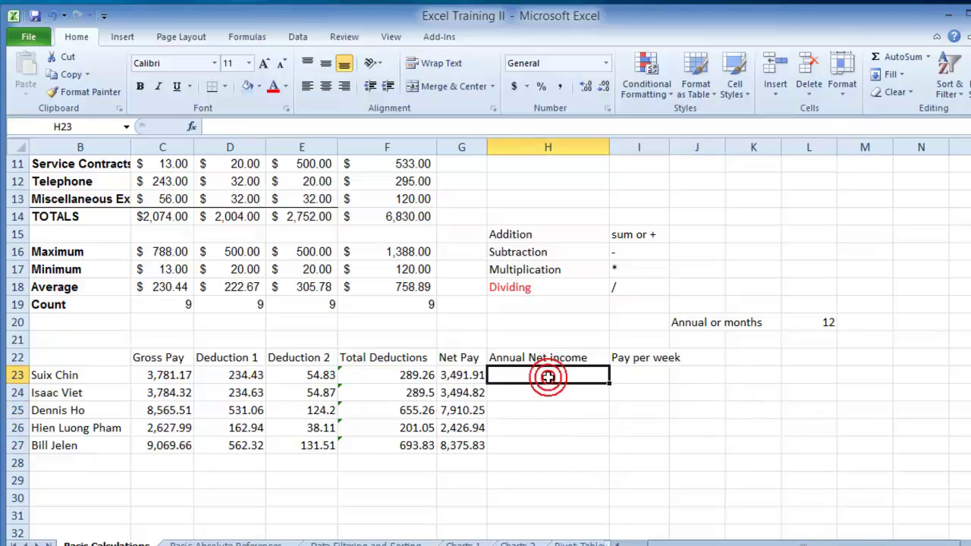
pyautogui.write('=')
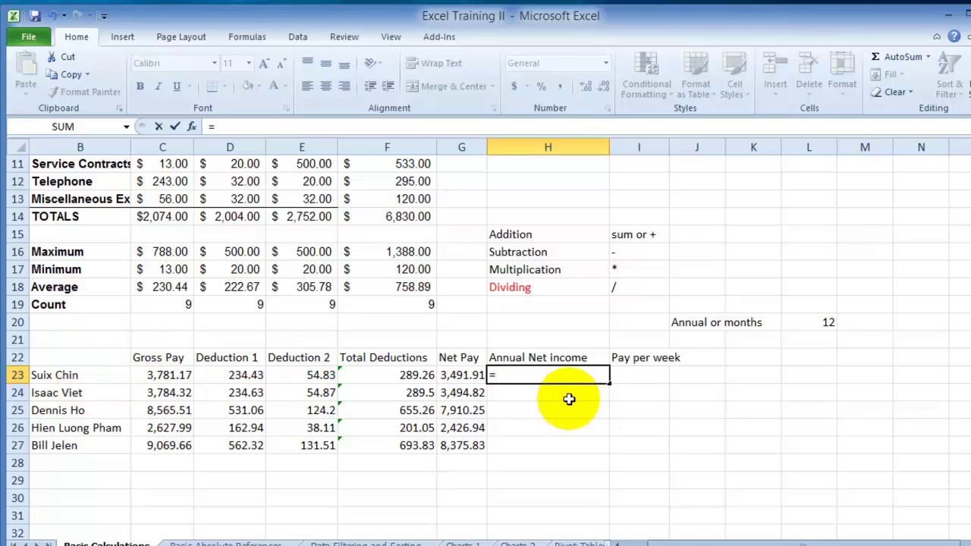
pyautogui.click(459, 377)
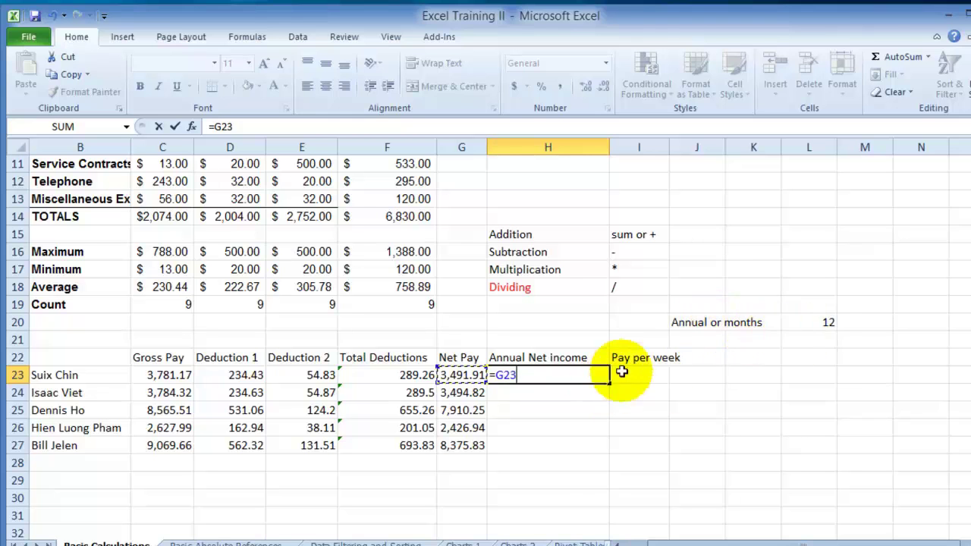
pyautogui.click(816, 322)
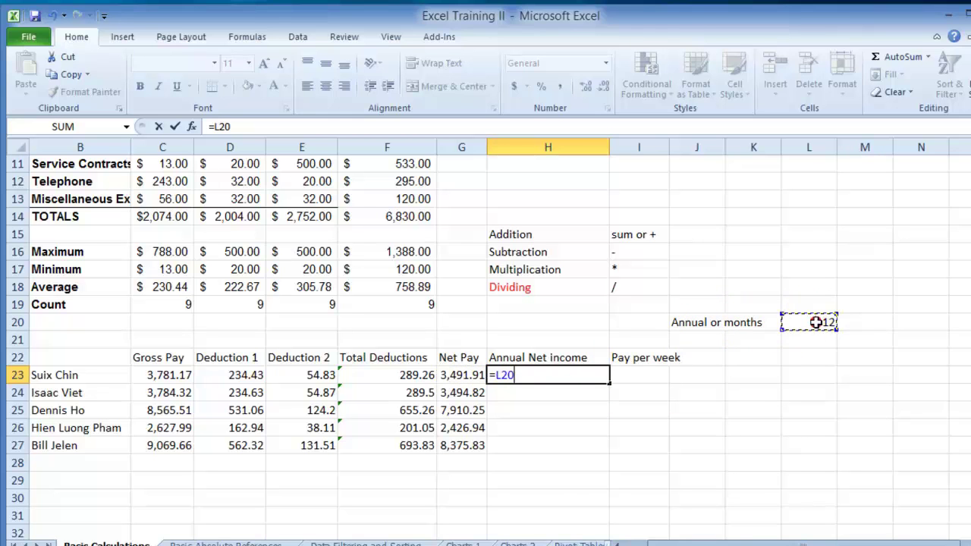
pyautogui.click(464, 375)
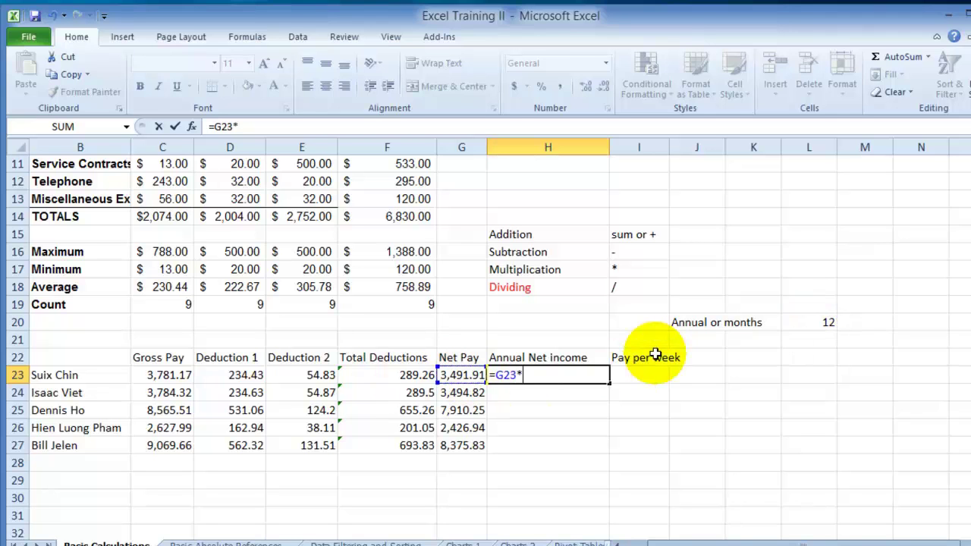
pyautogui.click(823, 319)
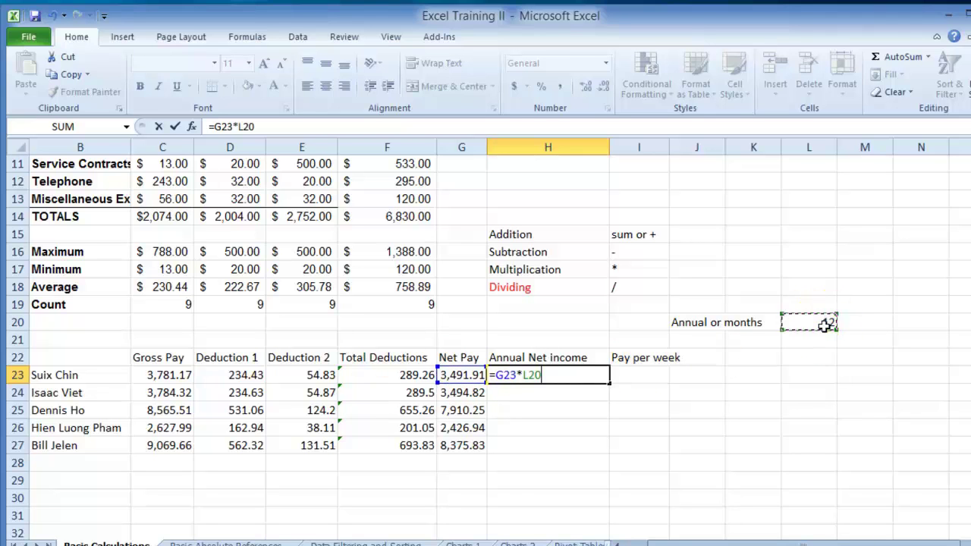
pyautogui.press('Return')
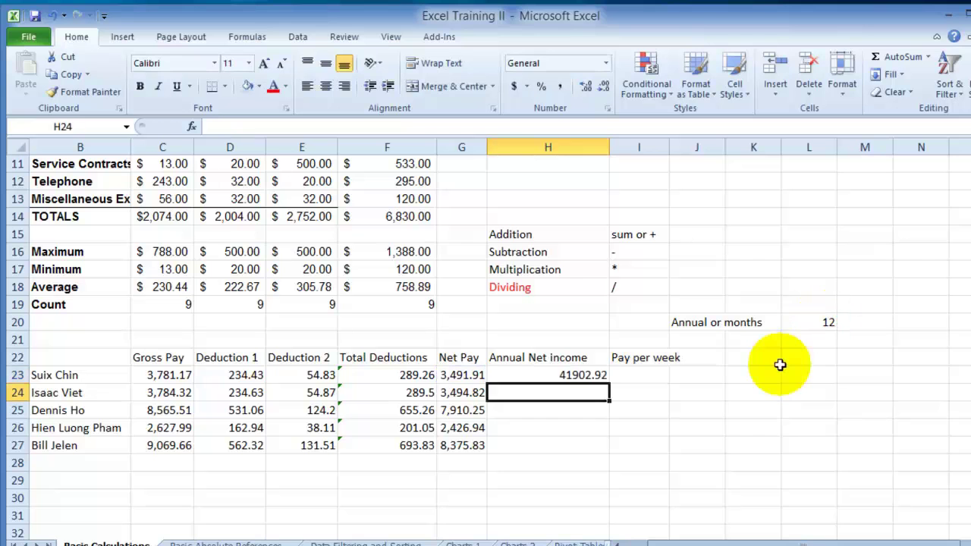
pyautogui.click(577, 376)
pyautogui.click(577, 376)
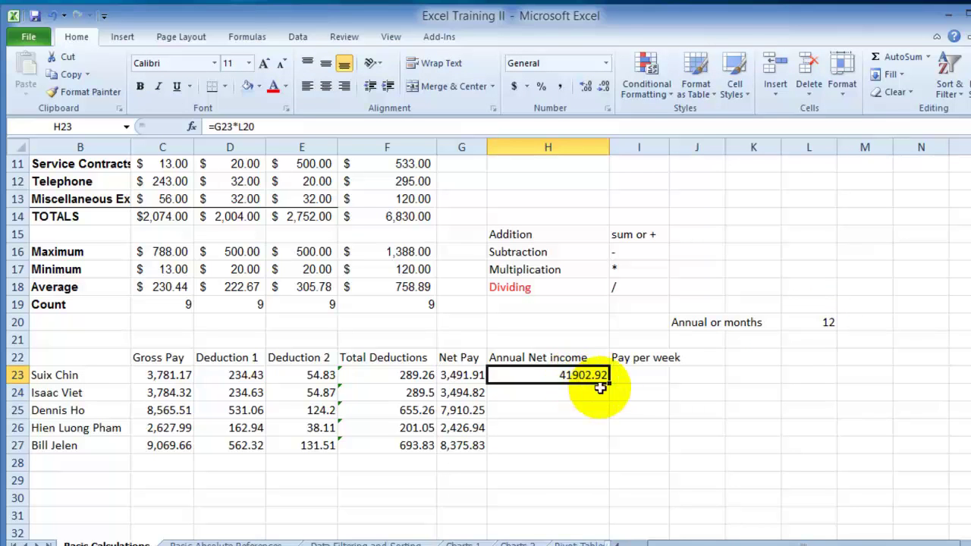
# Enter the formula =G24*L20 in H24 to calculate the second employee's Annual Net income.
pyautogui.click(558, 396)
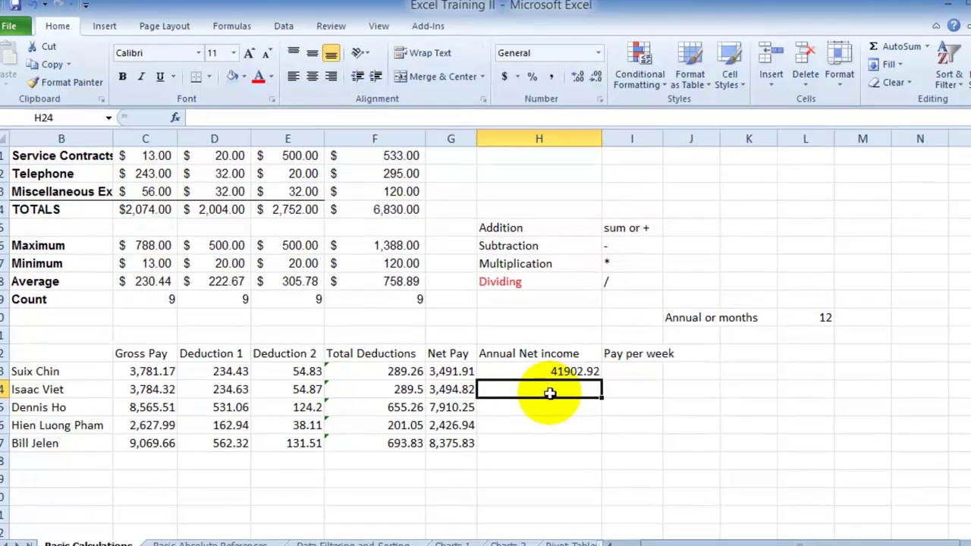
pyautogui.write('=')
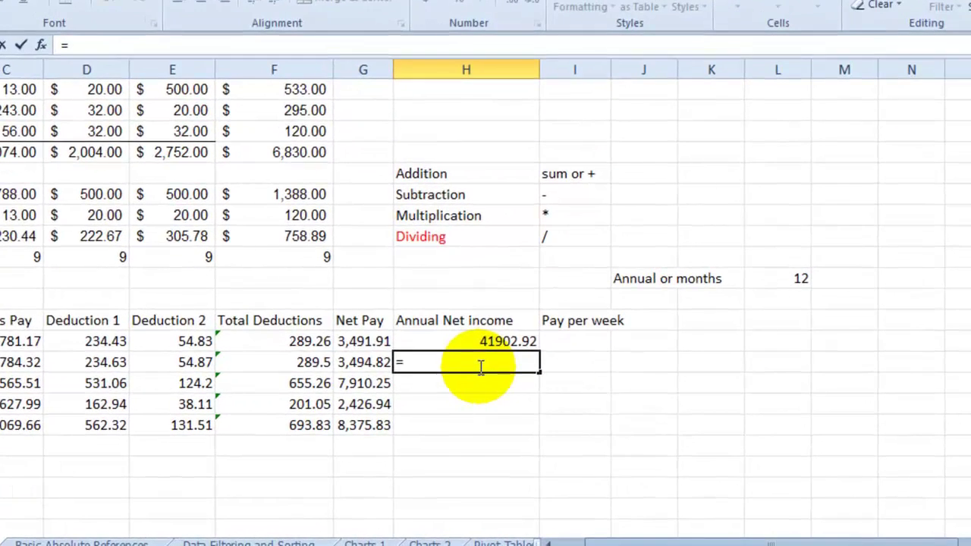
pyautogui.click(334, 359)
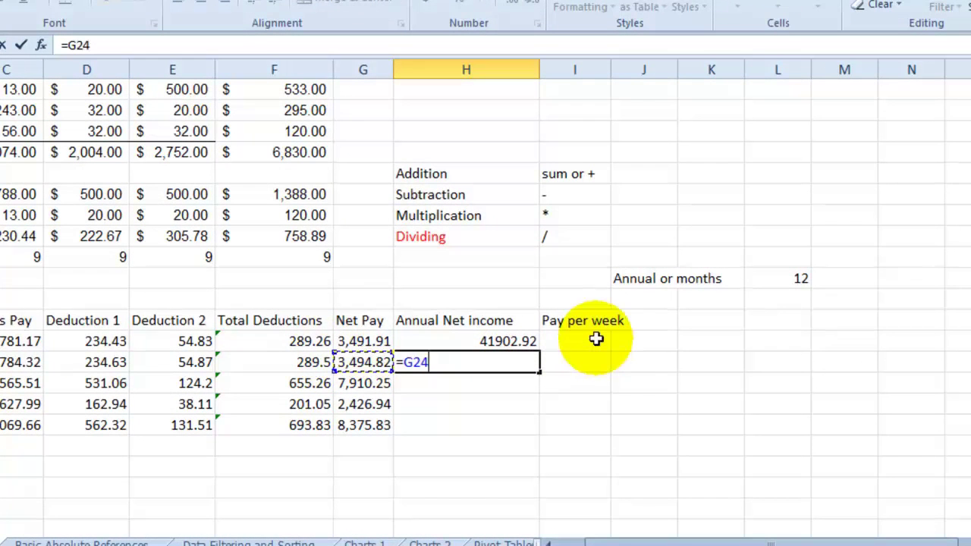
pyautogui.write('*')
pyautogui.click(751, 278)
pyautogui.press('Return')
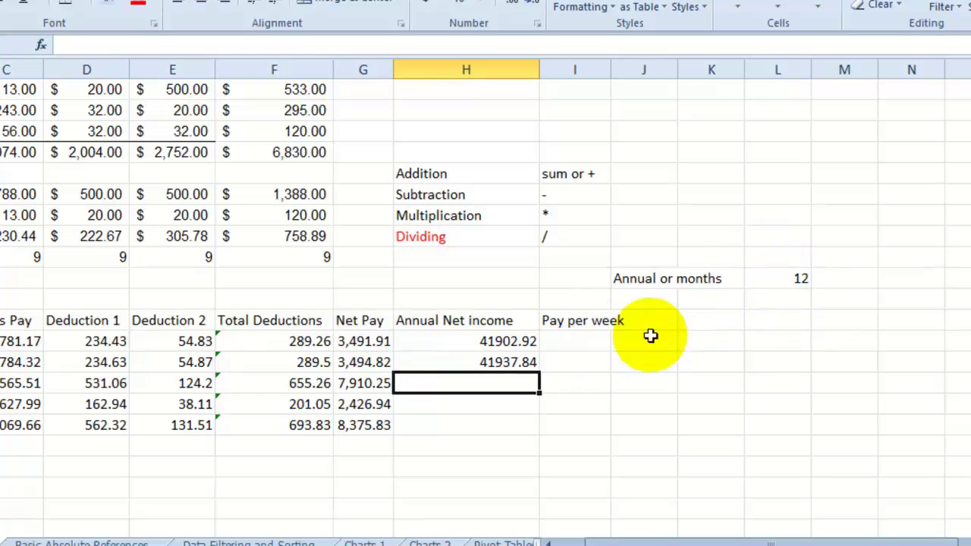
# Copy the H24 formula down to H27 and trace the cell references used in H25 and H27.
pyautogui.click(528, 362)
pyautogui.moveTo(537, 371); pyautogui.dragTo(540, 427)
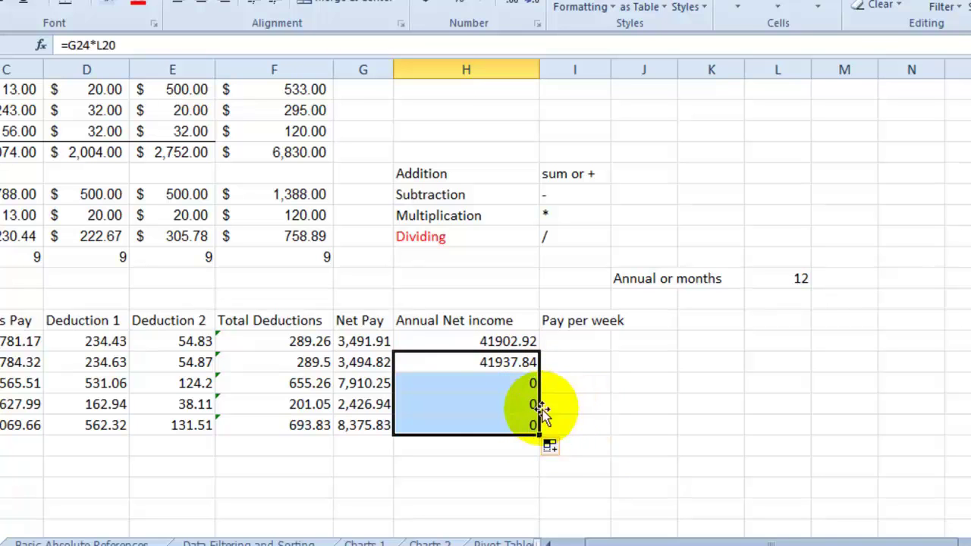
pyautogui.click(510, 388)
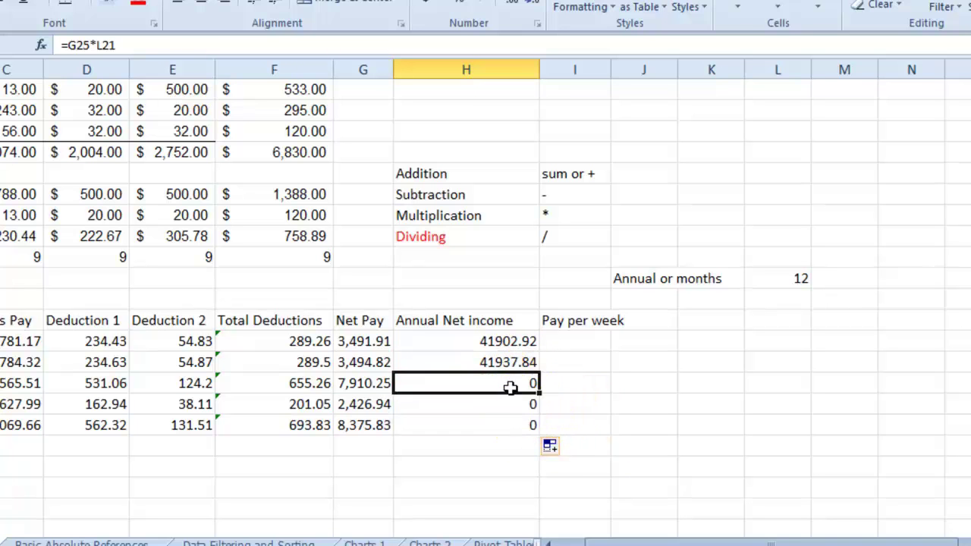
pyautogui.click(82, 46)
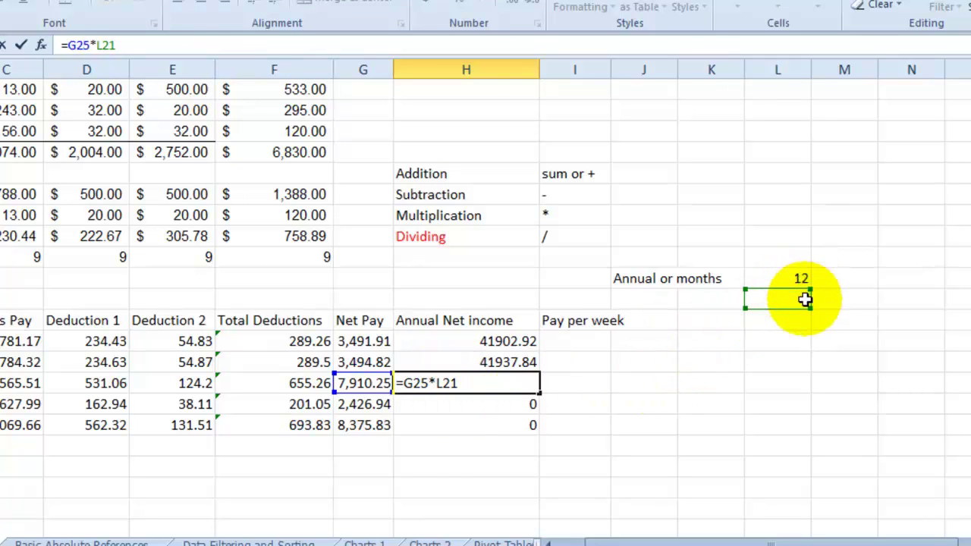
pyautogui.press('Return')
pyautogui.click(500, 424)
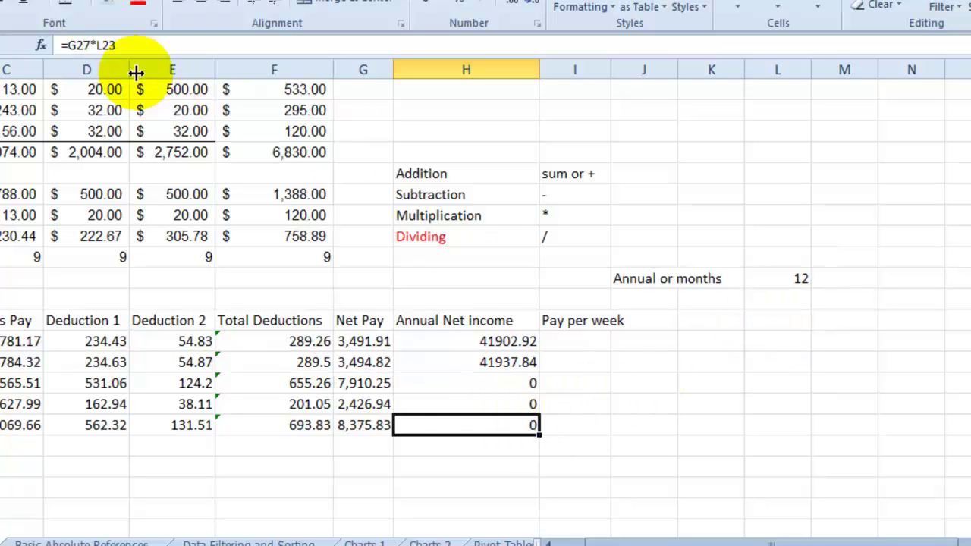
pyautogui.click(87, 46)
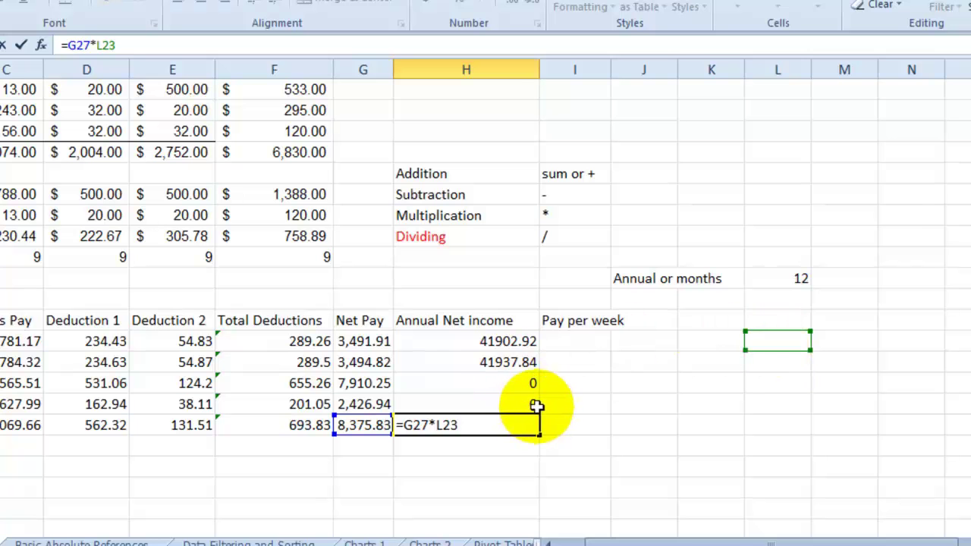
pyautogui.click(580, 387)
# Compare the relative references in the H25, H24 and H23 formulas with the months value in L20.
pyautogui.click(531, 384)
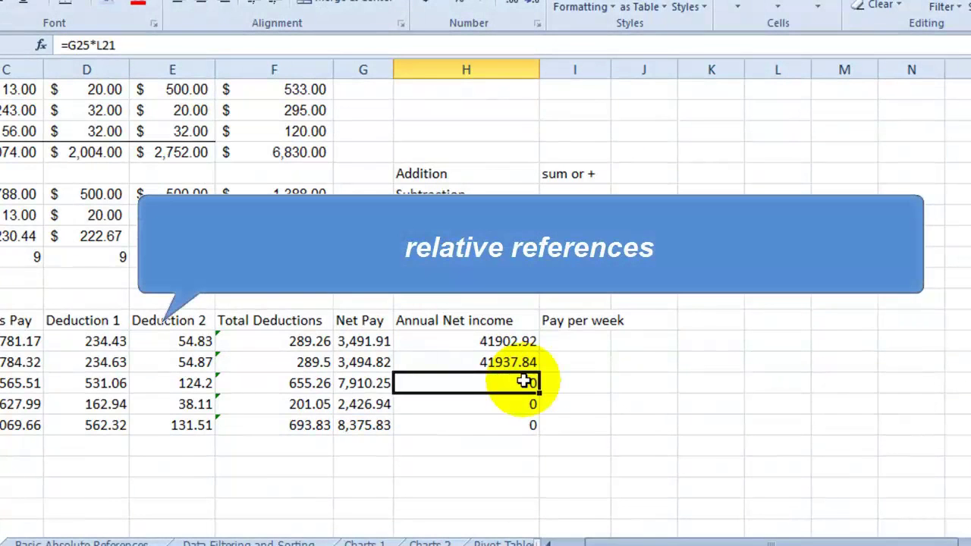
pyautogui.press('Up')
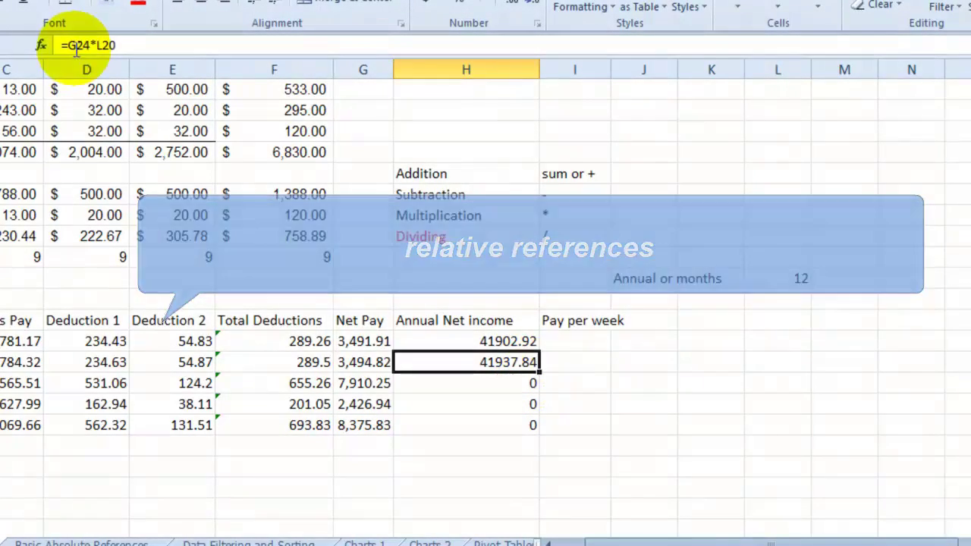
pyautogui.click(73, 45)
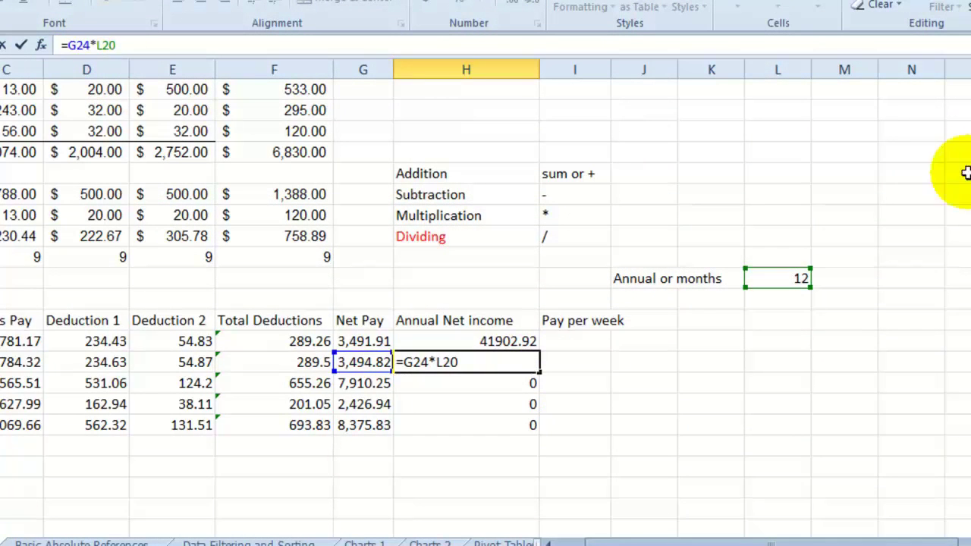
pyautogui.click(899, 152)
pyautogui.click(784, 277)
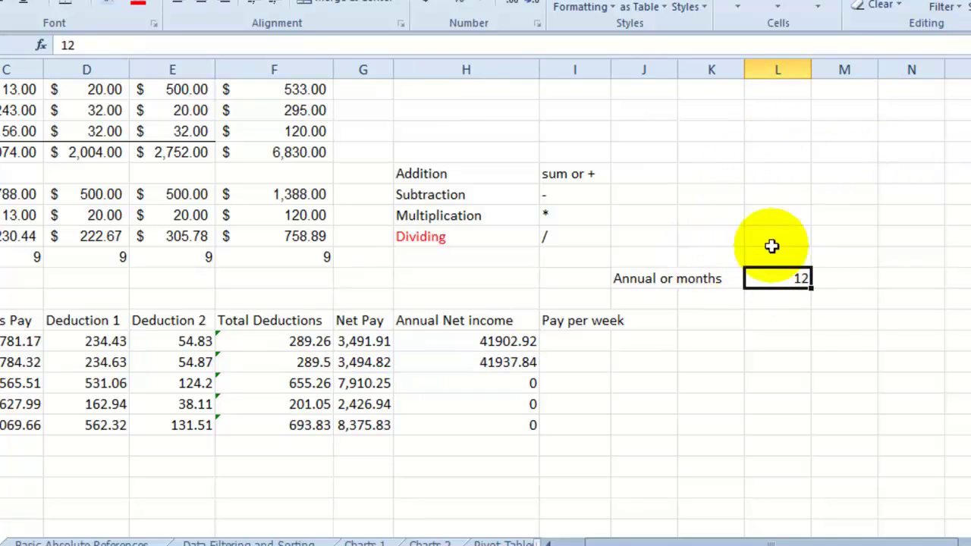
pyautogui.click(477, 344)
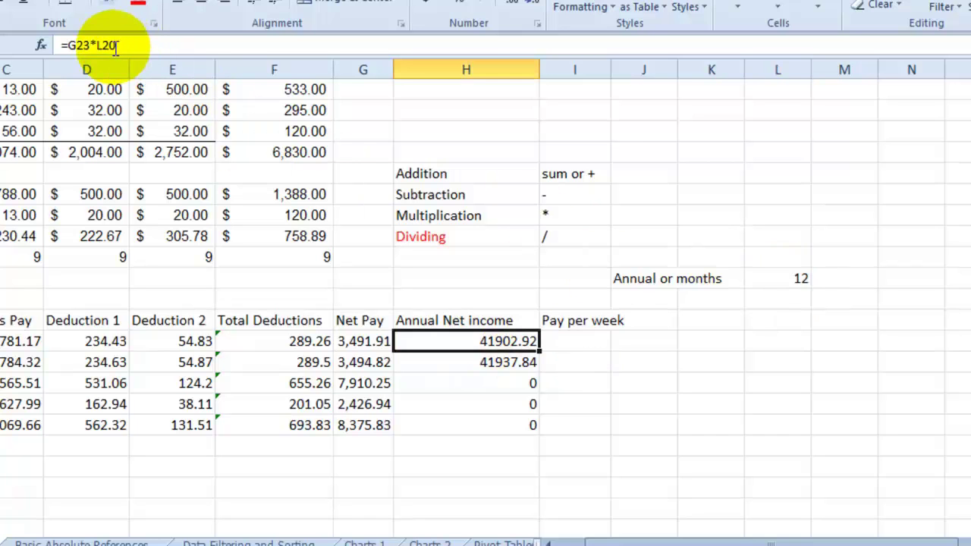
pyautogui.click(800, 283)
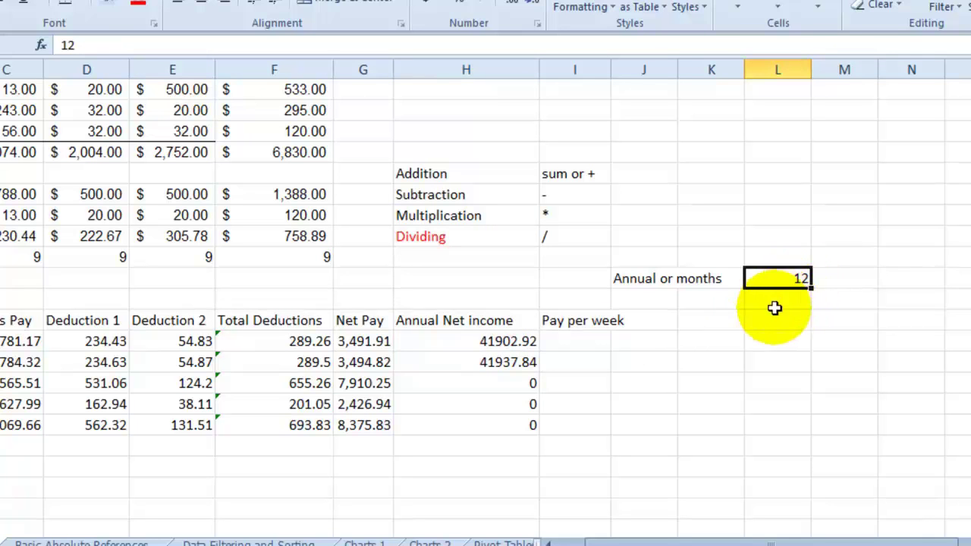
pyautogui.click(521, 341)
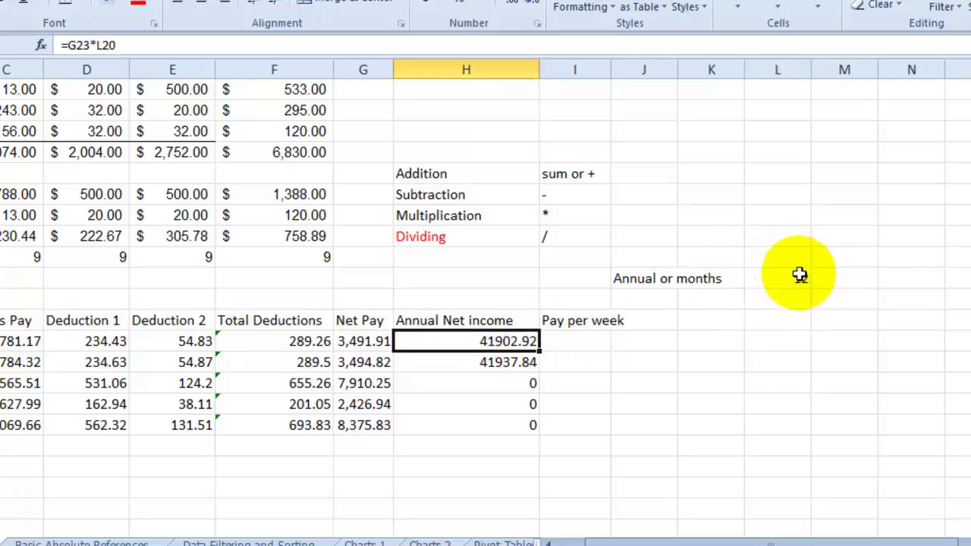
# Change the H23 formula to =G23*$L$20 so that the reference to the months value is absolute.
pyautogui.click(105, 47)
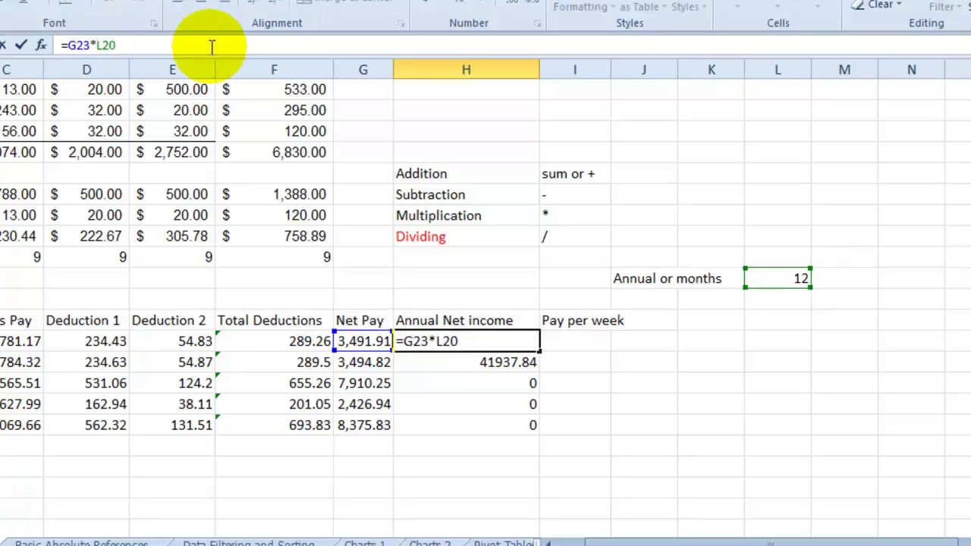
pyautogui.click(108, 45)
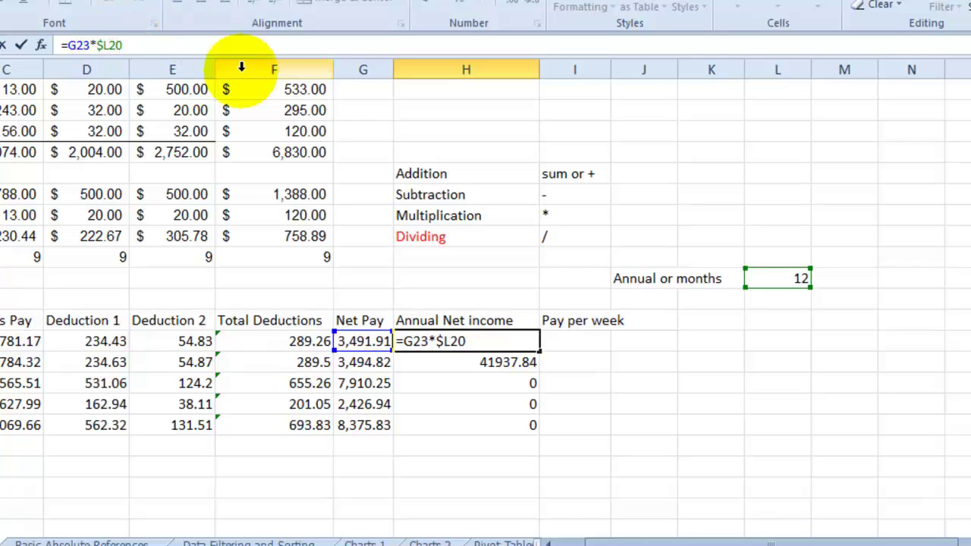
pyautogui.write('$')
pyautogui.press('Return')
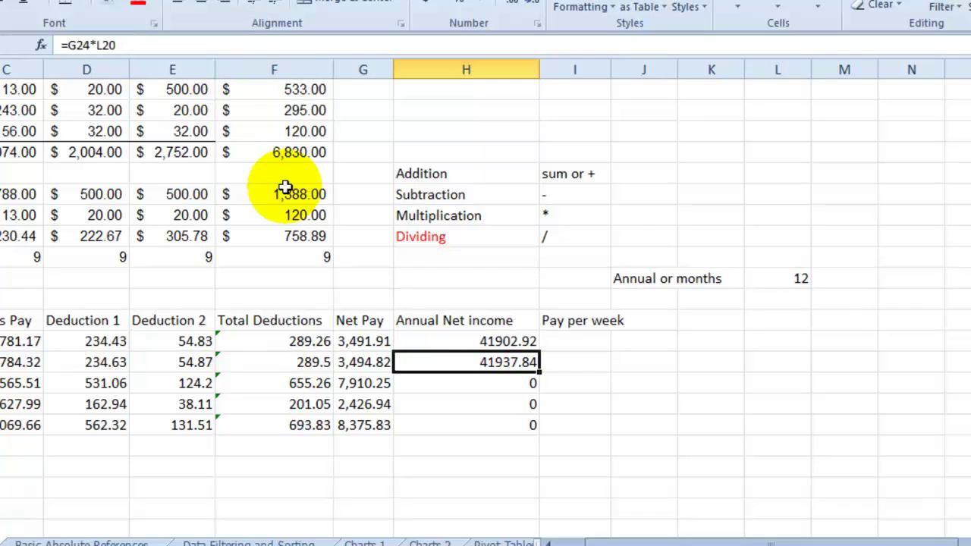
# Copy the H23 formula down to H27 and check the cell references in H25 and H26.
pyautogui.click(485, 343)
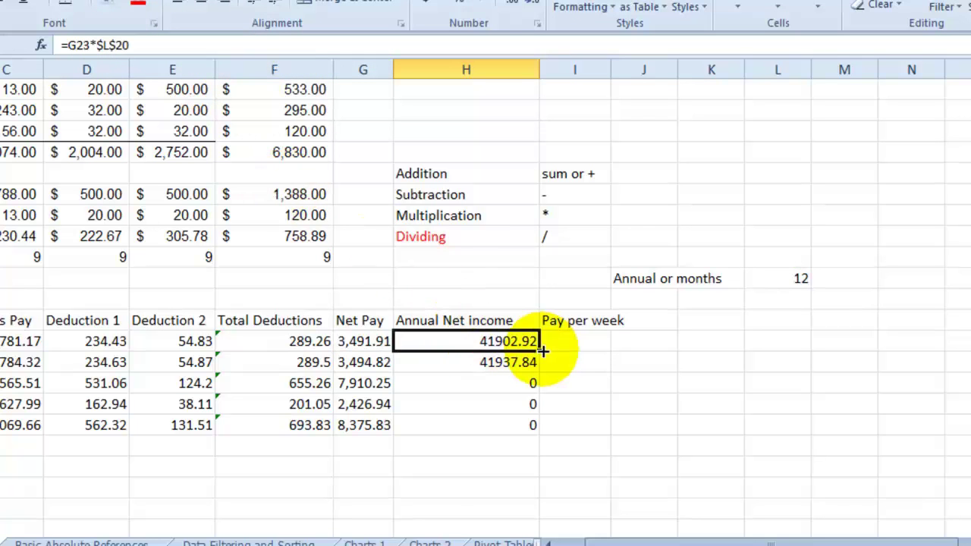
pyautogui.moveTo(540, 351); pyautogui.dragTo(534, 429)
pyautogui.click(516, 384)
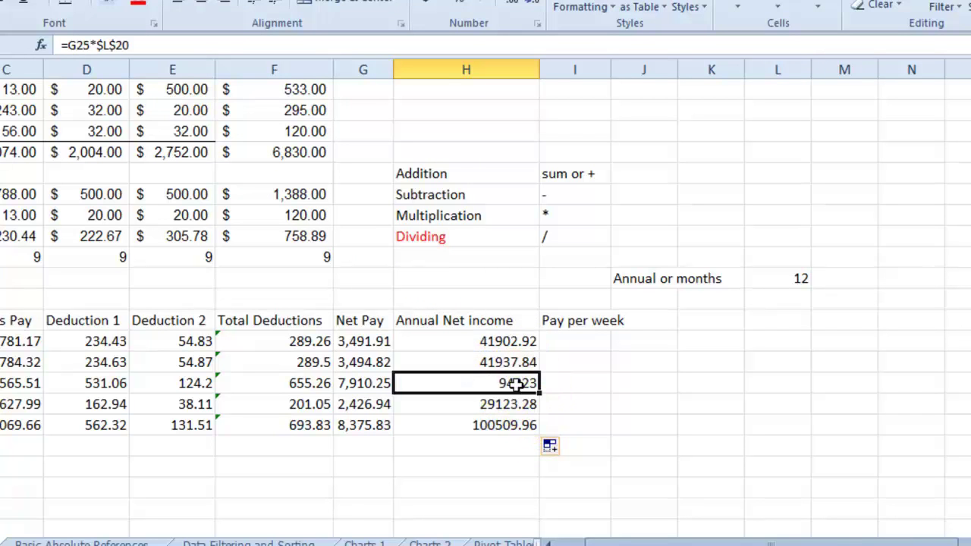
pyautogui.click(515, 404)
pyautogui.click(133, 46)
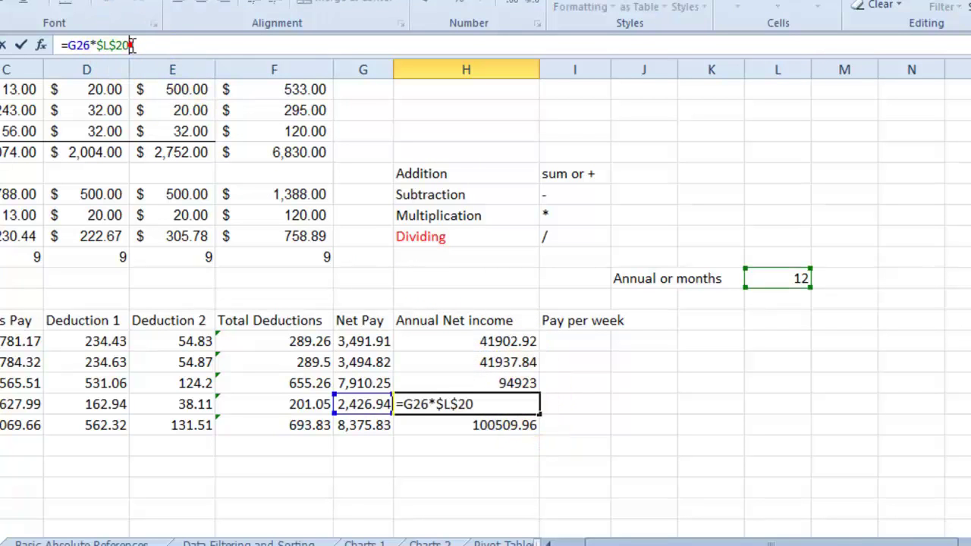
pyautogui.click(791, 298)
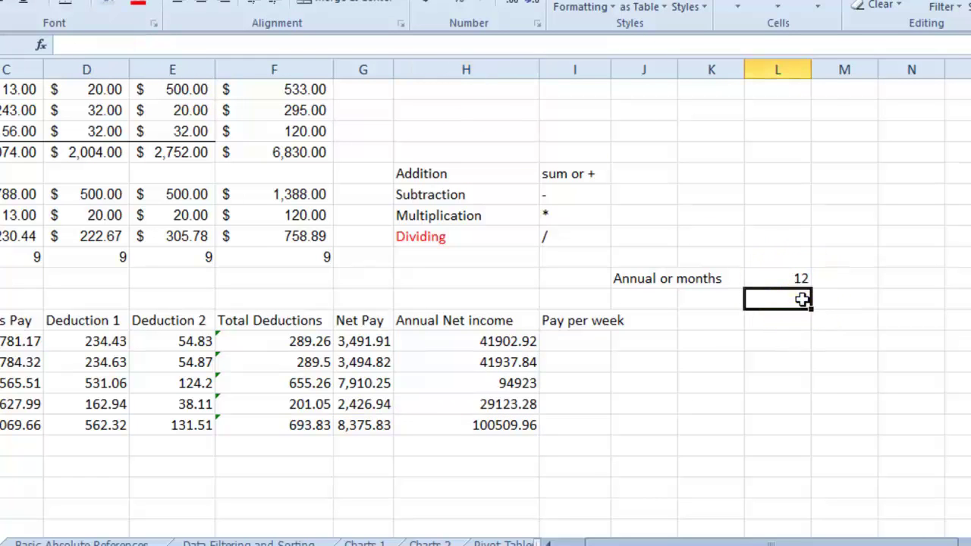
# Compare the months value in L20 with the H23 formula that refers to it.
pyautogui.click(802, 279)
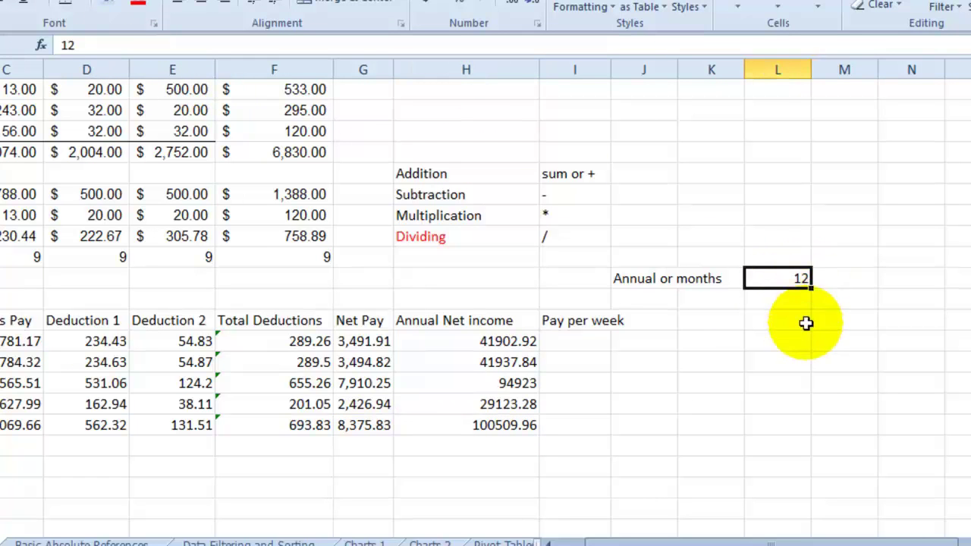
pyautogui.click(532, 341)
pyautogui.click(792, 278)
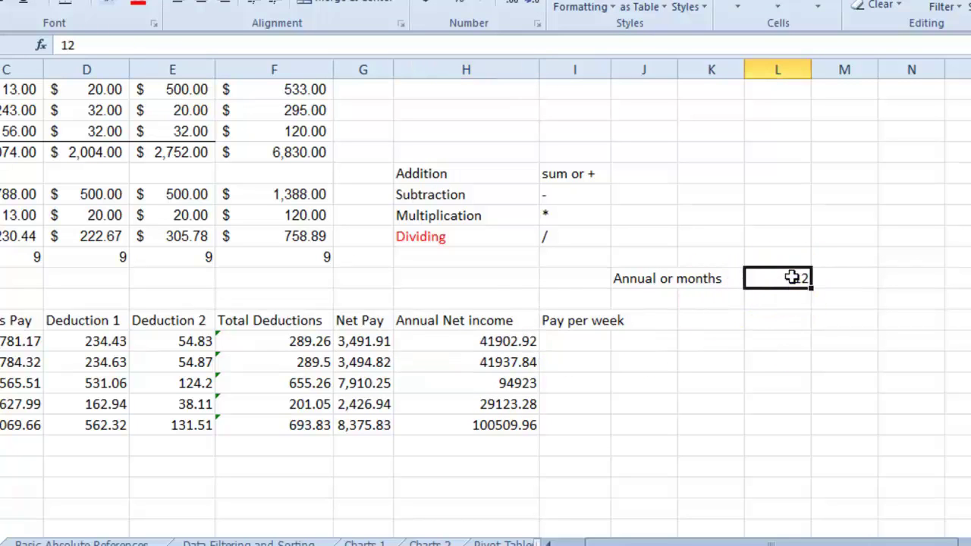
pyautogui.click(497, 341)
pyautogui.click(782, 282)
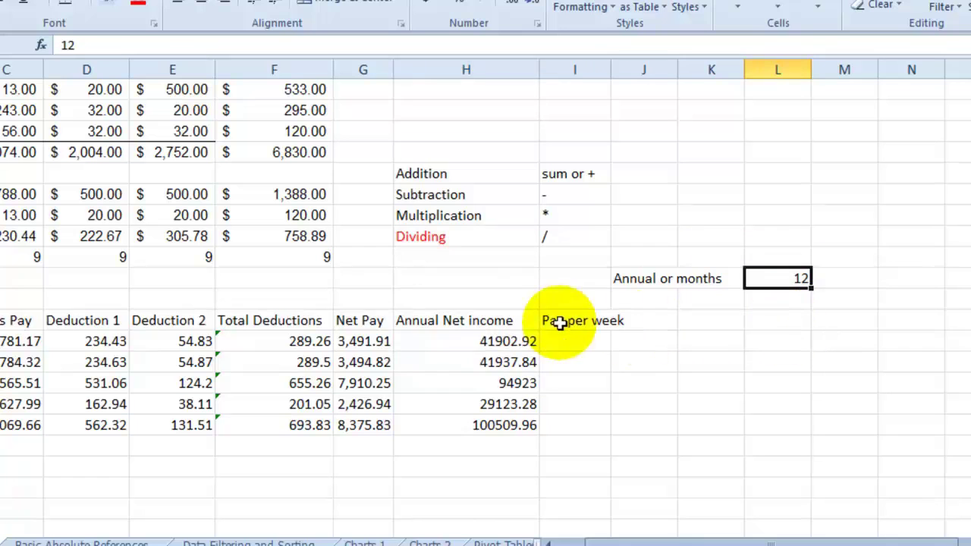
pyautogui.click(481, 347)
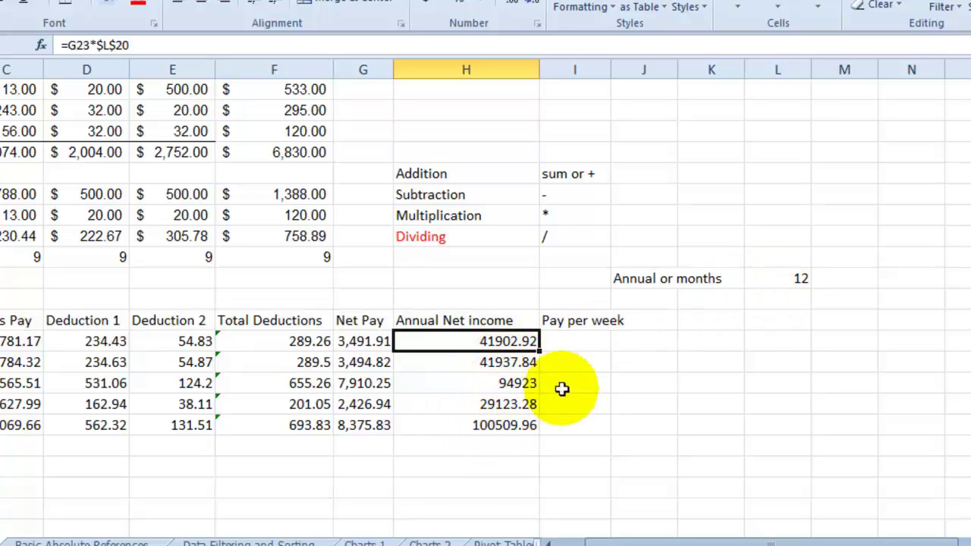
# Set the months value in L20 to 6 and select the Annual Net income cells H23:H27.
pyautogui.click(800, 279)
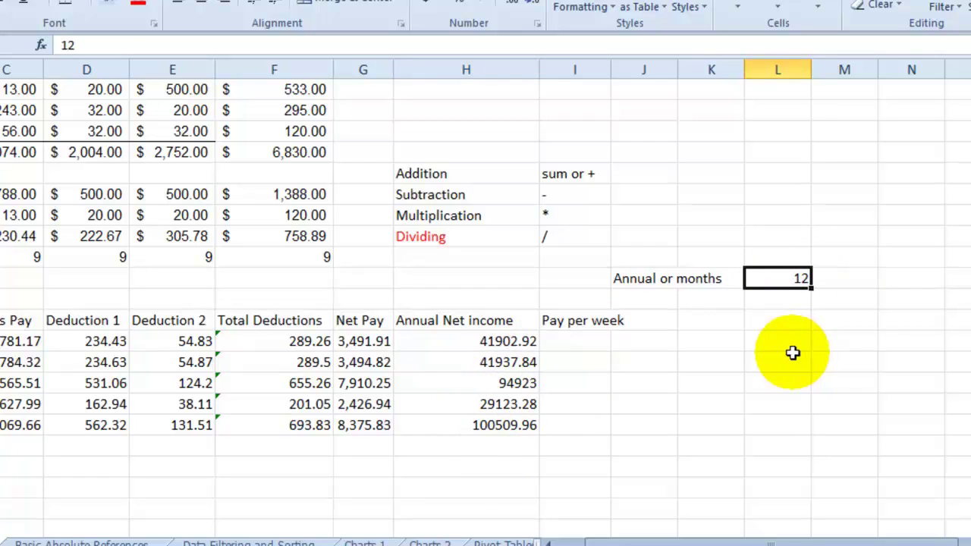
pyautogui.write('6')
pyautogui.press('Return')
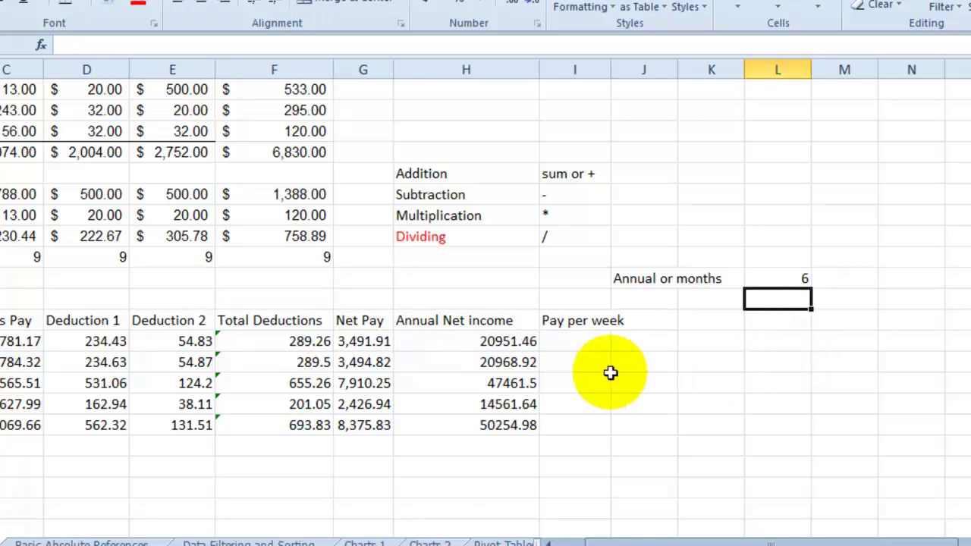
pyautogui.moveTo(509, 342); pyautogui.dragTo(507, 425)
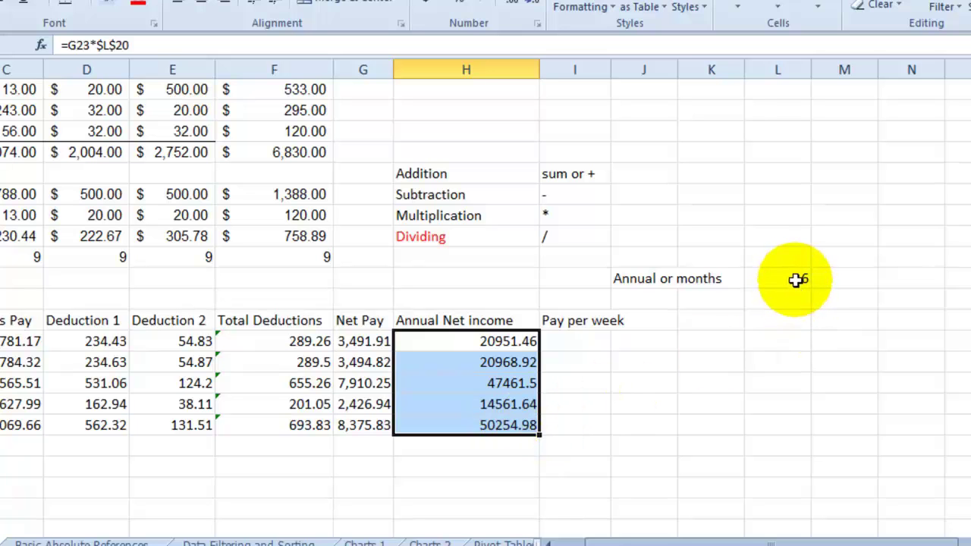
# Inspect the $L$20 reference in the H23 formula and leave the formula without changing it.
pyautogui.click(486, 341)
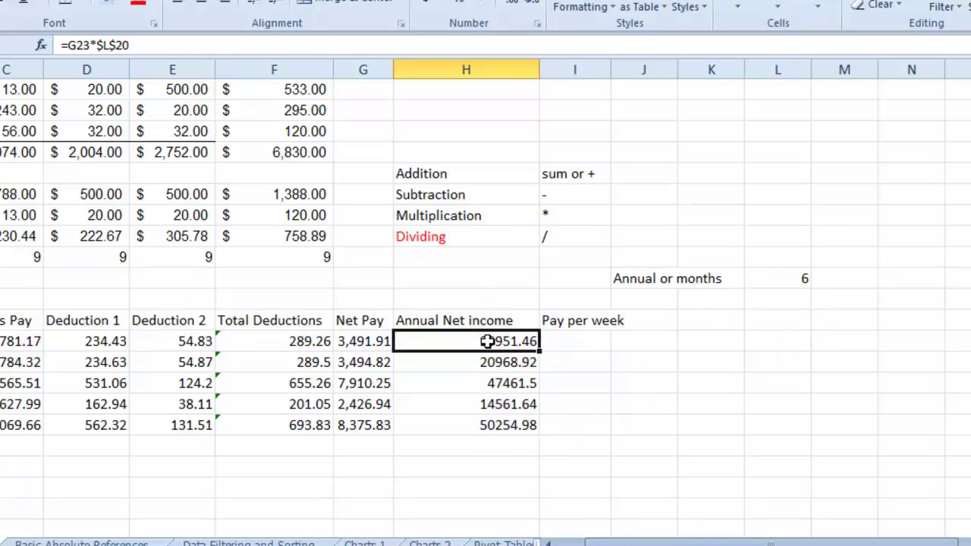
pyautogui.doubleClick(145, 43)
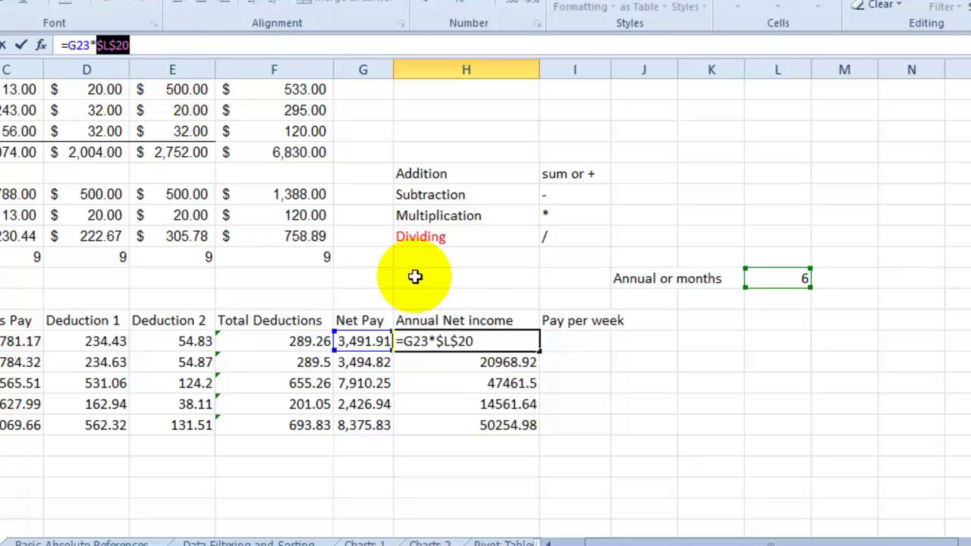
pyautogui.click(501, 379)
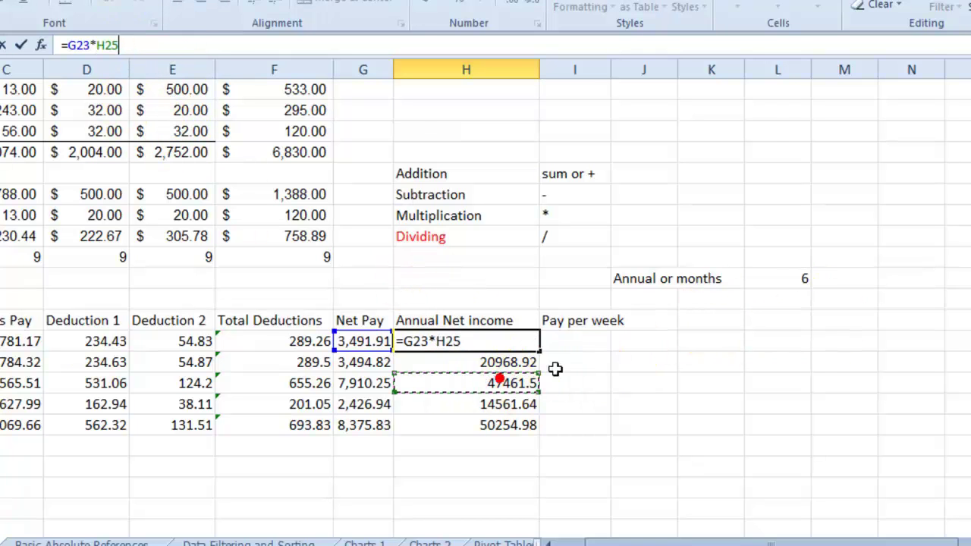
pyautogui.press('Escape')
# Set the months value in L20 to 11.
pyautogui.click(791, 275)
pyautogui.press('F1')
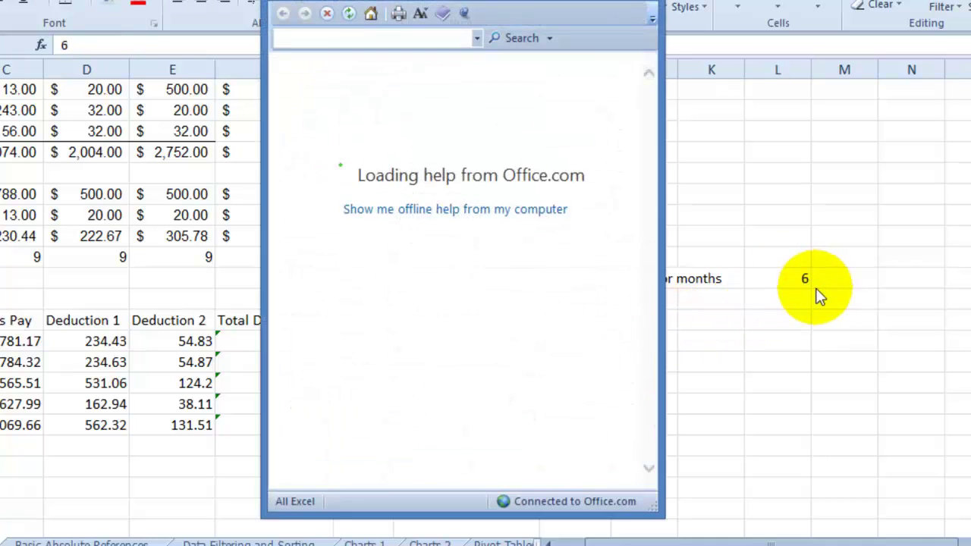
pyautogui.click(625, 16)
pyautogui.write('11')
pyautogui.press('Return')
# Set the months value in L20 to 12.
pyautogui.click(802, 279)
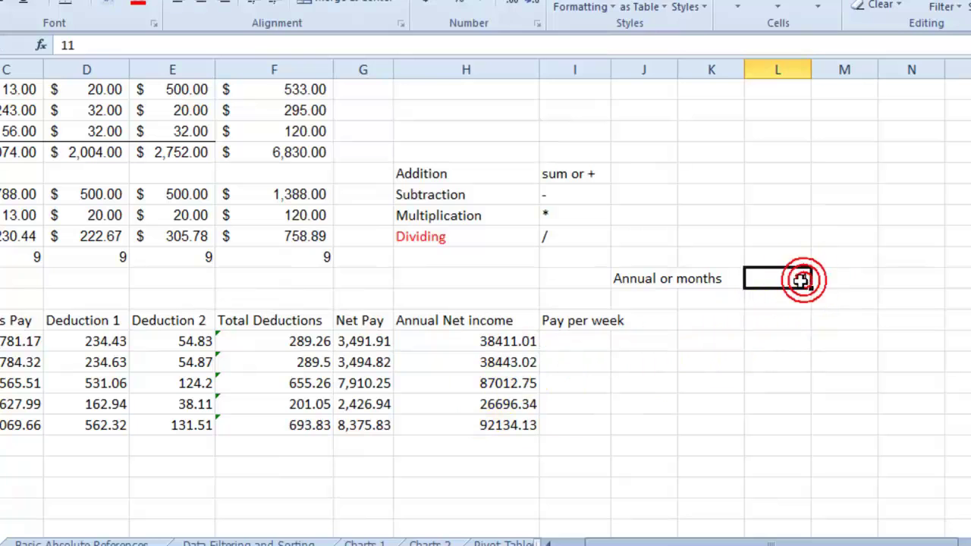
pyautogui.write('12')
pyautogui.press('Return')
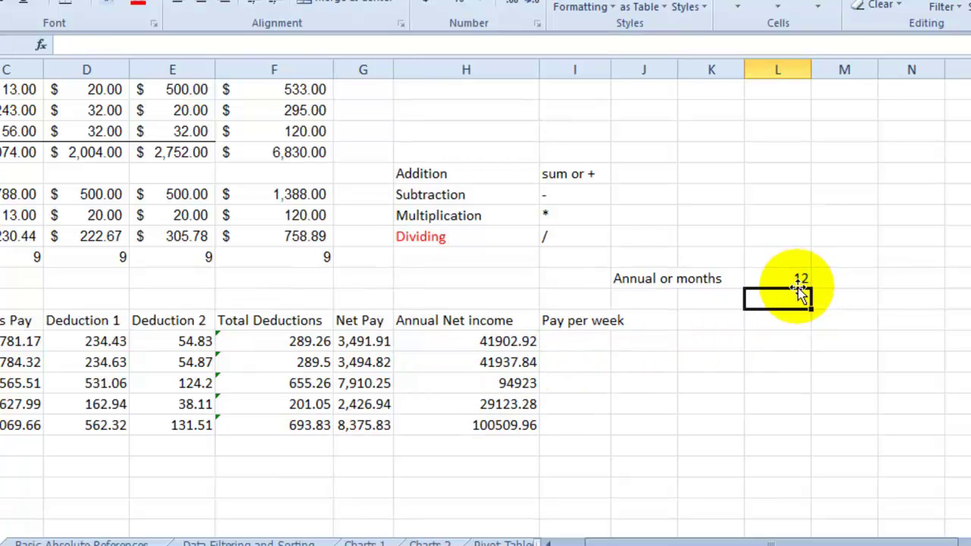
# Enter the label Total in G29, below the Net Pay column.
pyautogui.click(493, 468)
pyautogui.click(342, 472)
pyautogui.write('S')
pyautogui.write('otal')
# Enter =SUM(H23:H27) in H29 to total the Annual Net income column, and check the formula.
pyautogui.click(468, 468)
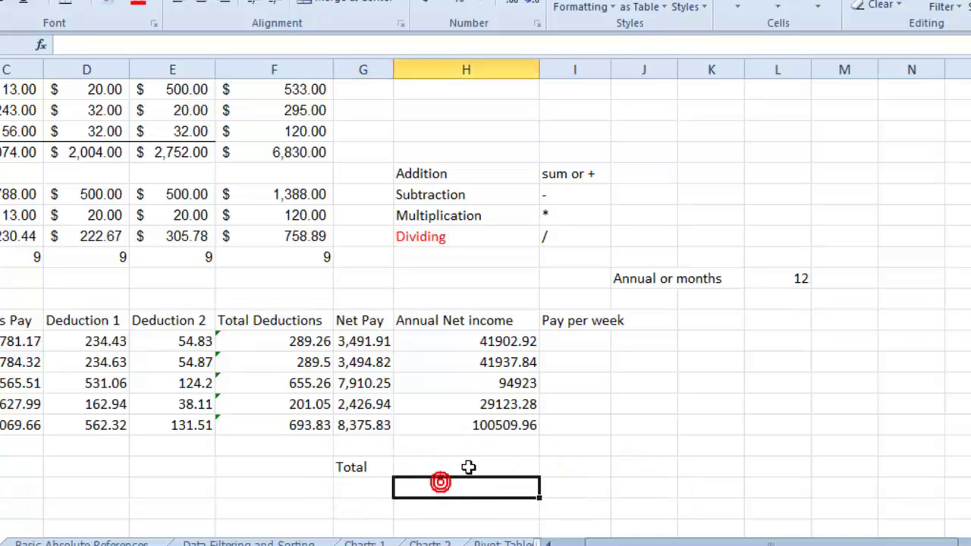
pyautogui.write('=')
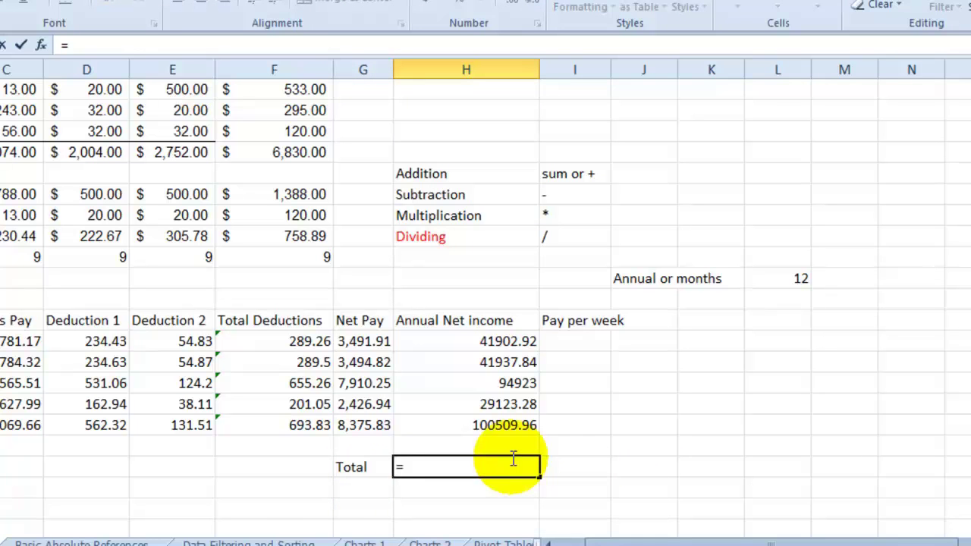
pyautogui.write('sum')
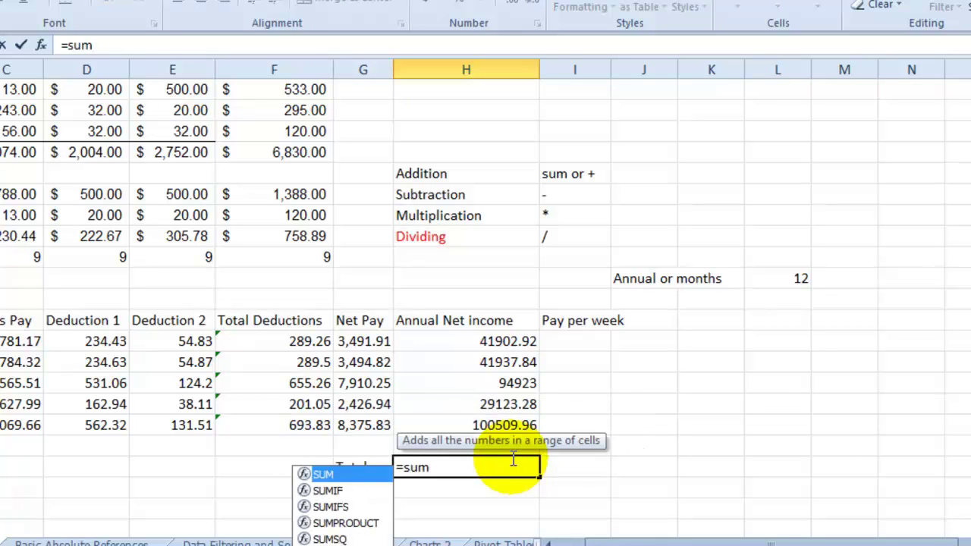
pyautogui.write('(')
pyautogui.moveTo(501, 342); pyautogui.dragTo(515, 425)
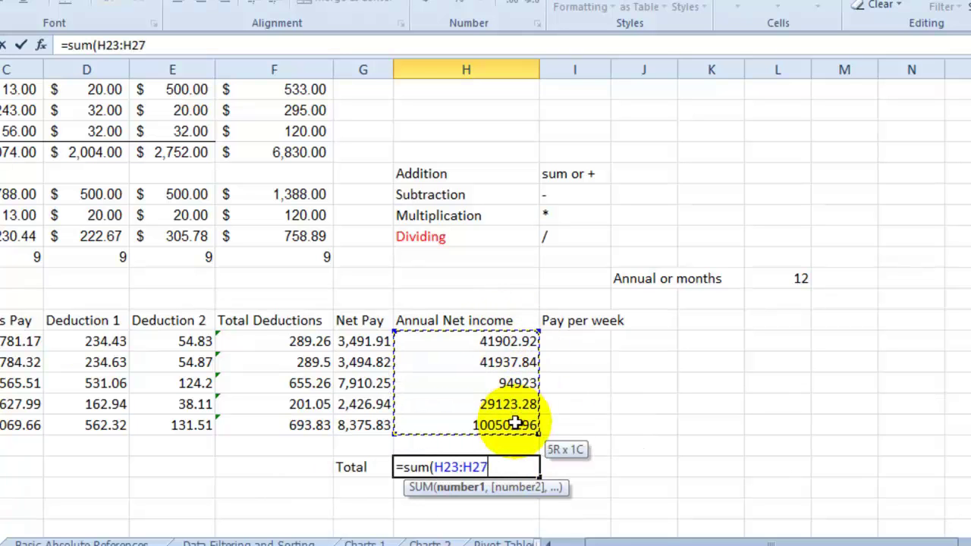
pyautogui.press('Return')
pyautogui.click(524, 468)
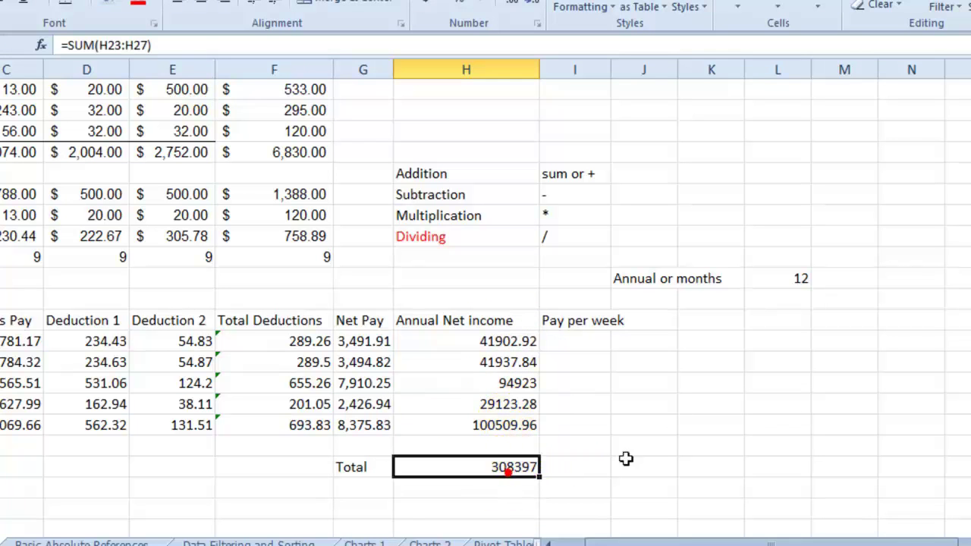
# Set the months value in L20 to 18 and check the Annual Net income total in H29.
pyautogui.click(784, 278)
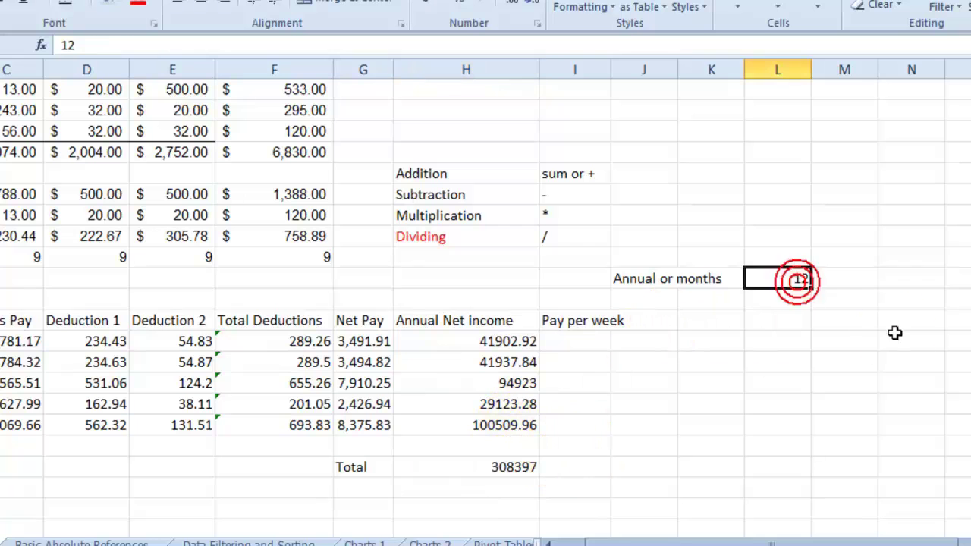
pyautogui.write('1')
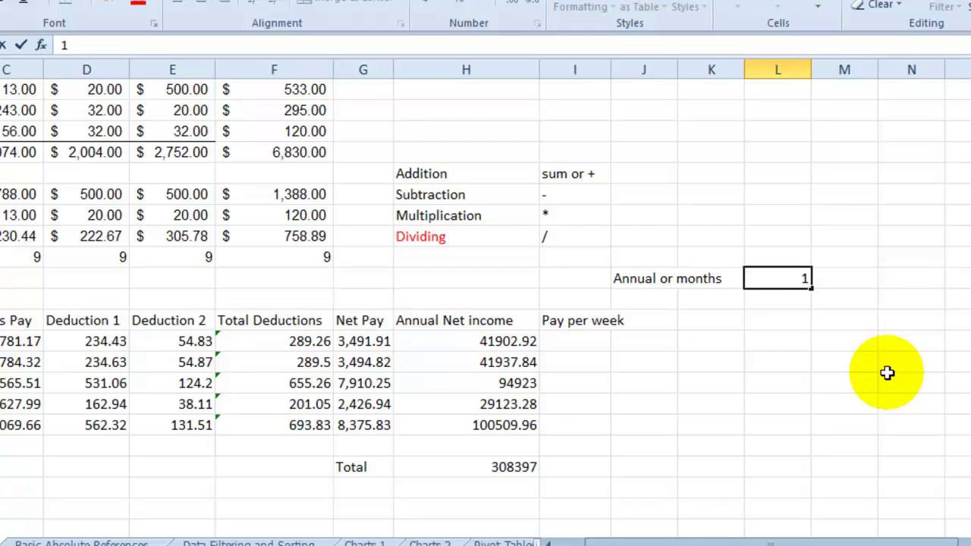
pyautogui.write('8')
pyautogui.press('Return')
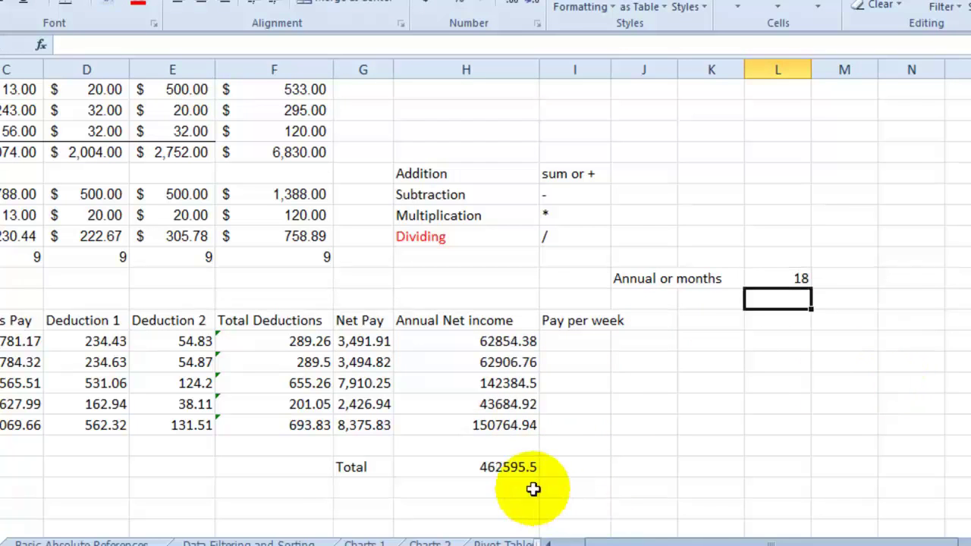
pyautogui.click(523, 467)
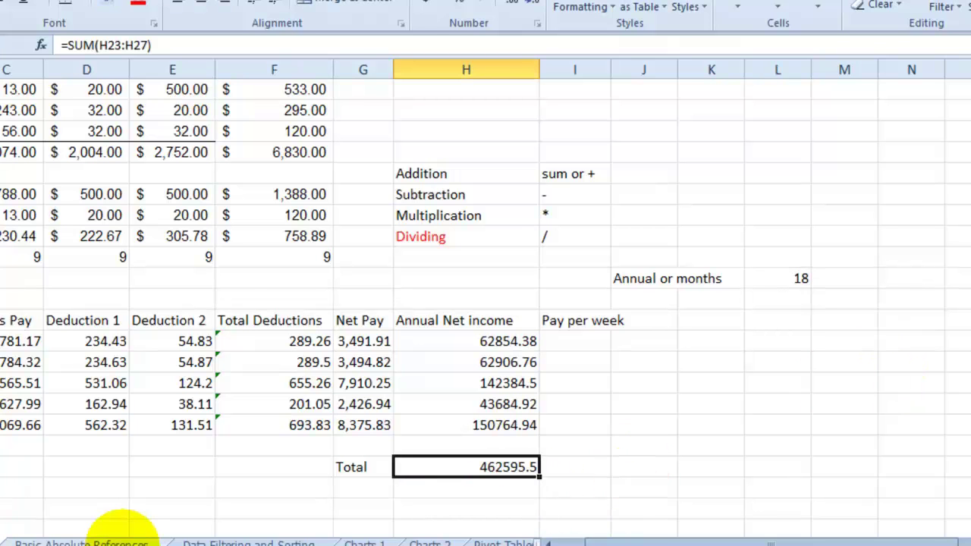
# Switch to the Basic Absolute References sheet and examine the Budget amount and the Decrease percentage.
pyautogui.click(120, 538)
pyautogui.click(219, 222)
pyautogui.click(206, 207)
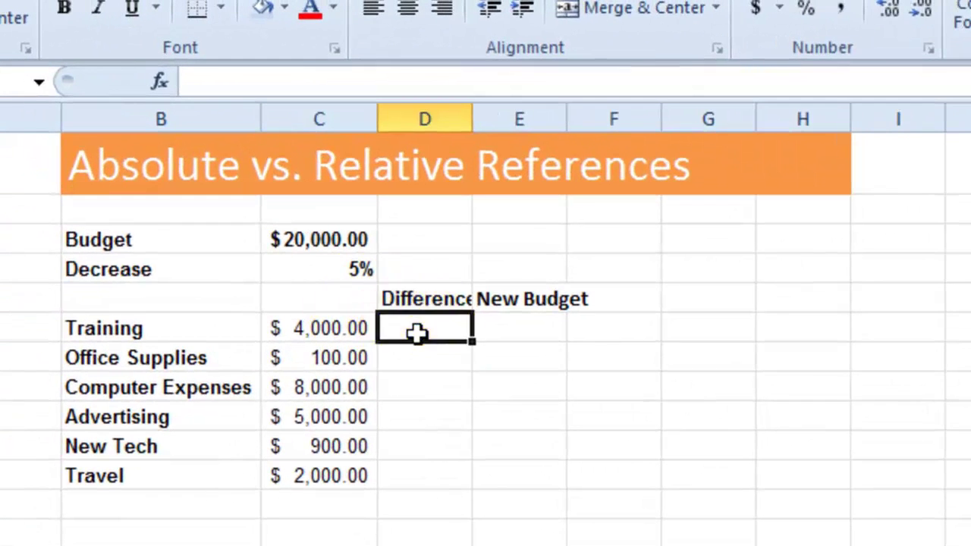
pyautogui.click(319, 240)
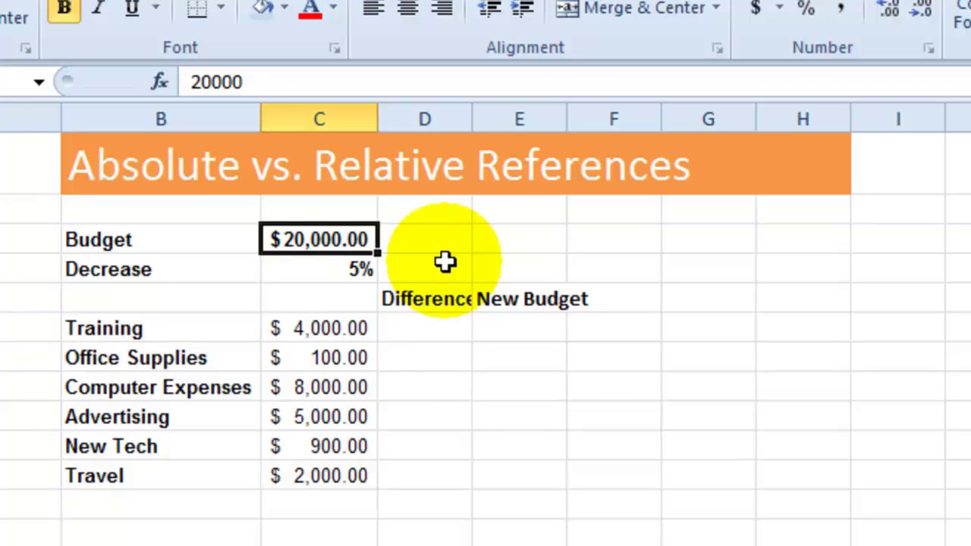
pyautogui.click(360, 270)
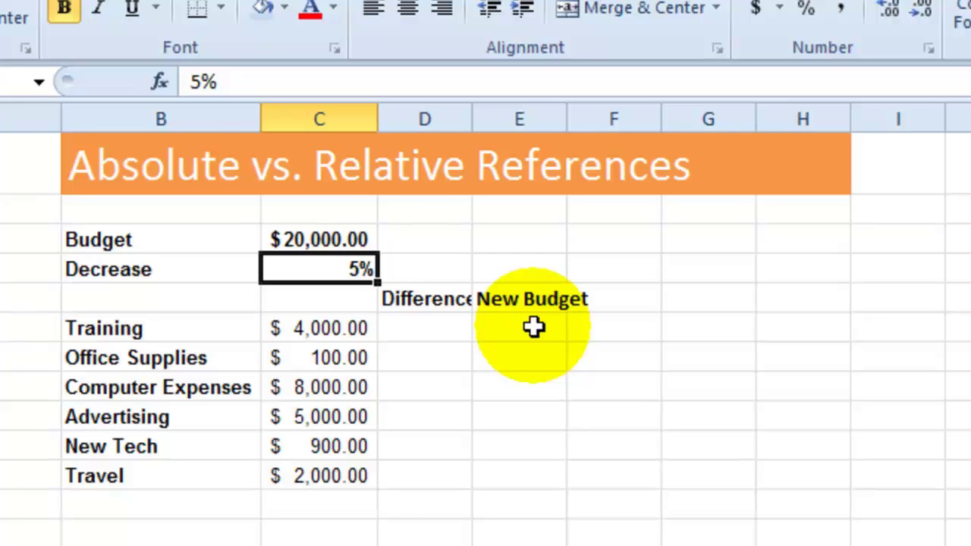
# Enter =C6*C4 in D6 to calculate the Training budget's Difference from the Decrease percentage.
pyautogui.click(425, 323)
pyautogui.click(328, 329)
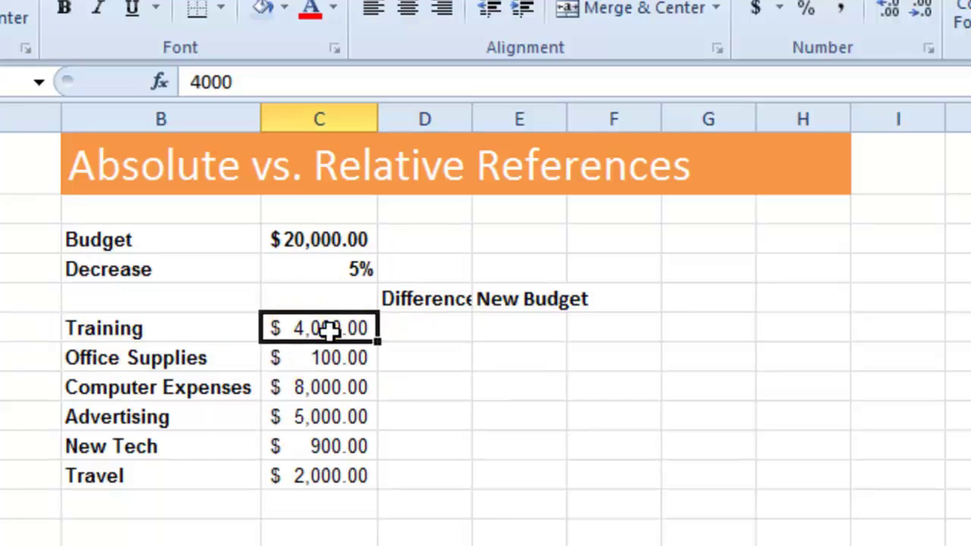
pyautogui.click(444, 329)
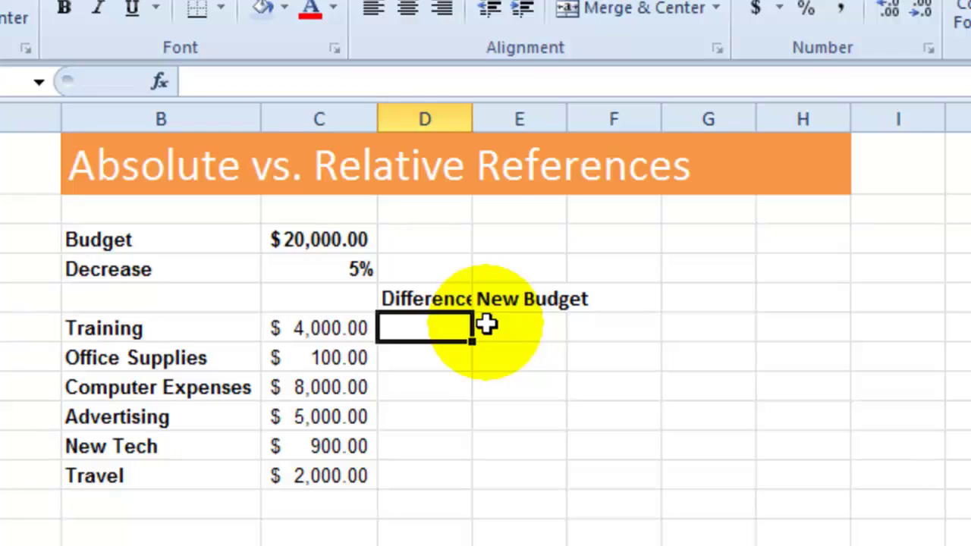
pyautogui.write('=')
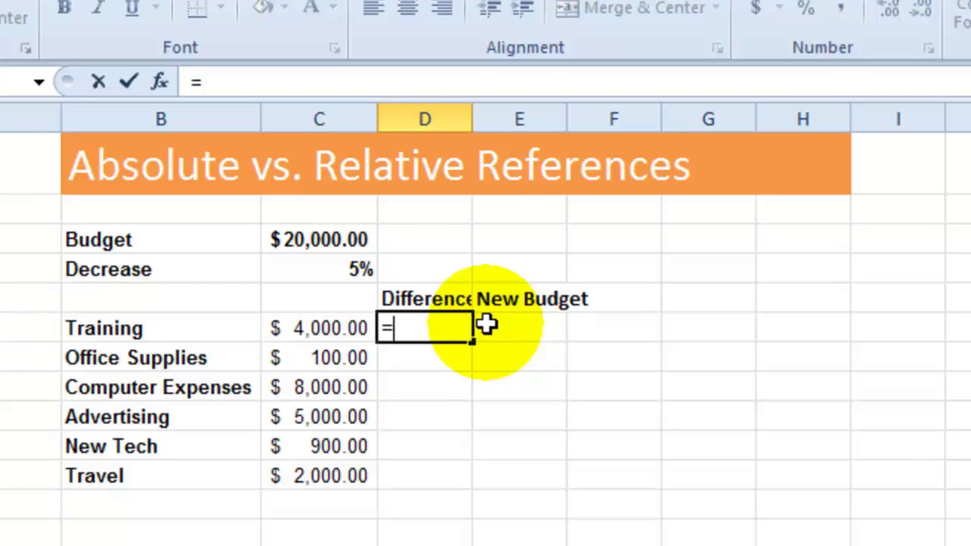
pyautogui.click(314, 328)
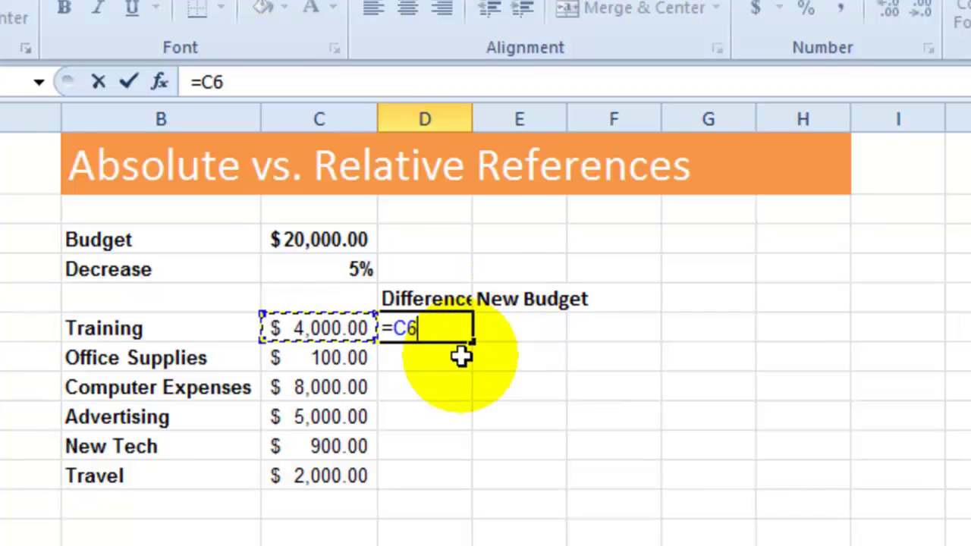
pyautogui.click(344, 267)
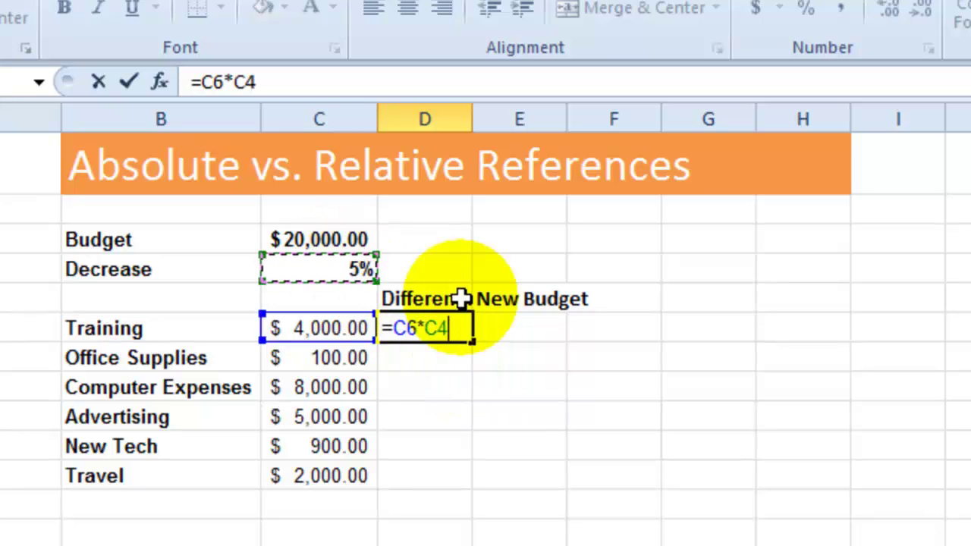
pyautogui.press('Return')
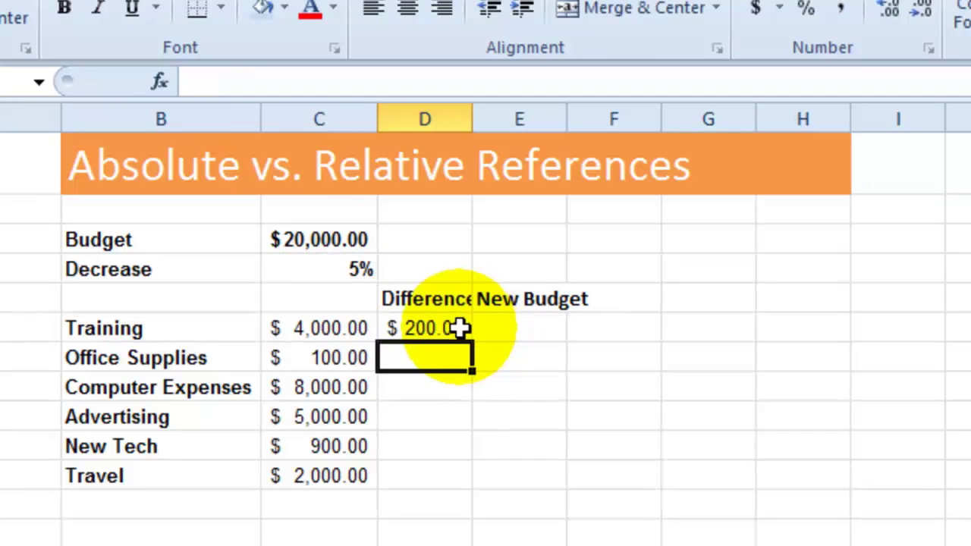
# Copy the Difference formula from D6 down to D11 and check the copied formulas in D7 to D10.
pyautogui.click(438, 337)
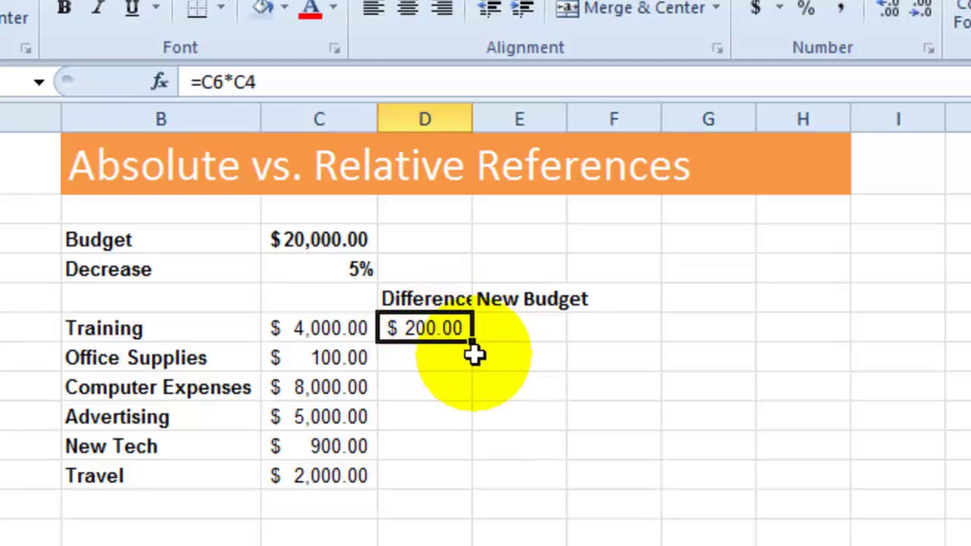
pyautogui.moveTo(470, 340); pyautogui.dragTo(459, 476)
pyautogui.click(432, 396)
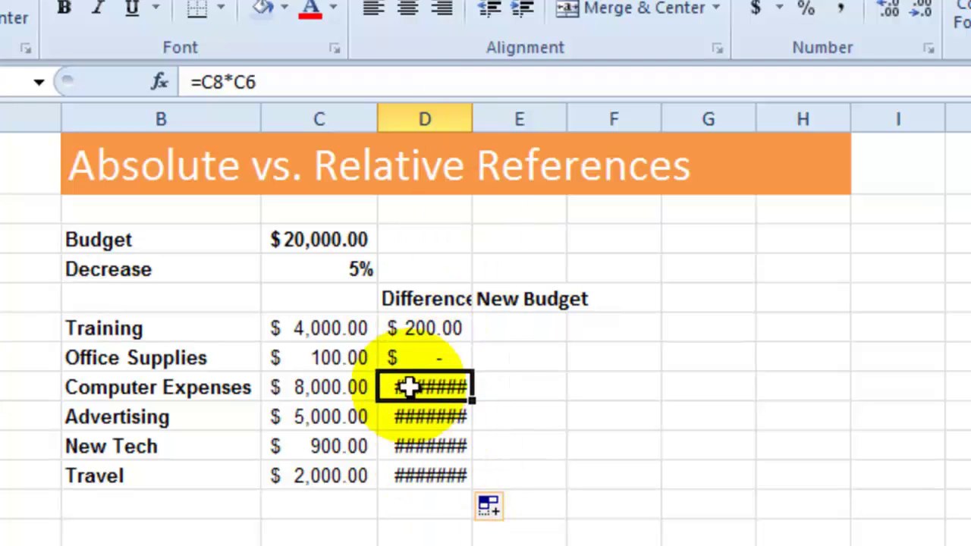
pyautogui.click(416, 358)
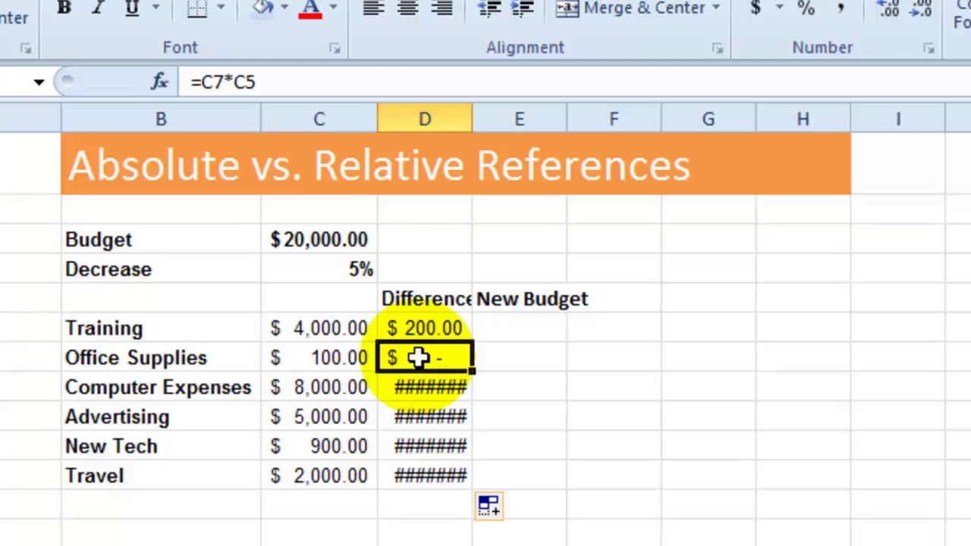
pyautogui.click(418, 392)
pyautogui.click(444, 414)
pyautogui.click(443, 446)
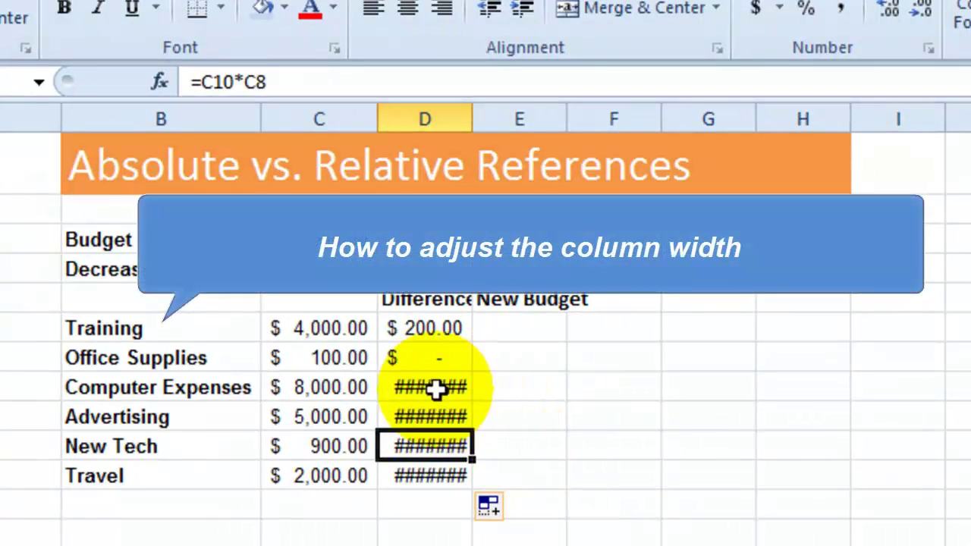
# Auto-fit the width of column D to the Difference values.
pyautogui.moveTo(413, 390)
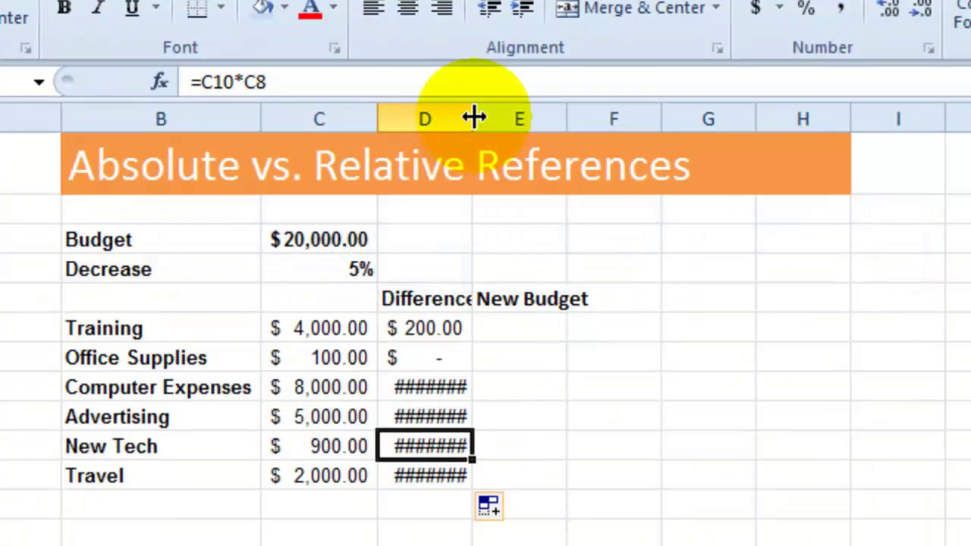
pyautogui.moveTo(473, 117)
pyautogui.mouseDown()
pyautogui.moveTo(519, 104)
pyautogui.moveTo(551, 109)
pyautogui.moveTo(460, 113)
pyautogui.mouseUp()
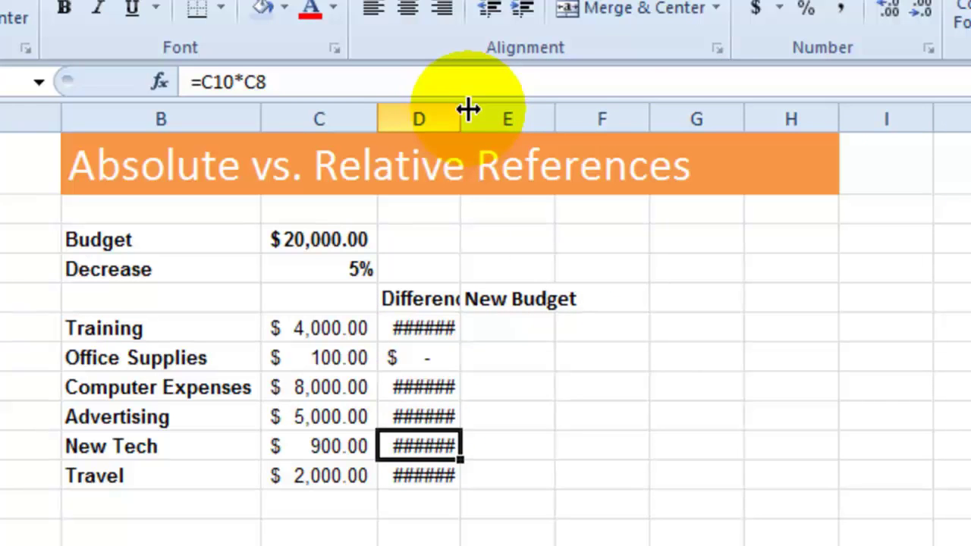
pyautogui.doubleClick(461, 114)
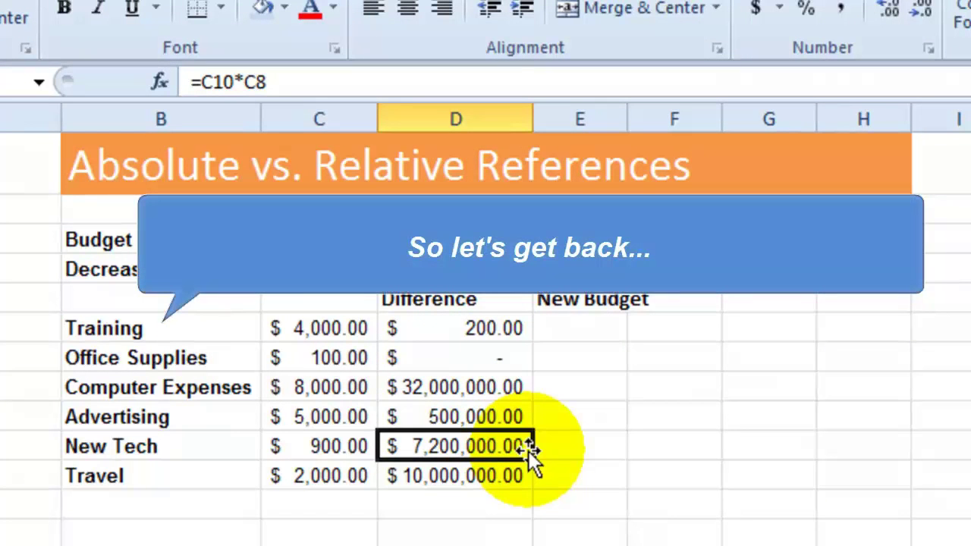
# Examine which cells the Difference formulas in D11, D6, D7 and D8 refer to.
pyautogui.click(475, 485)
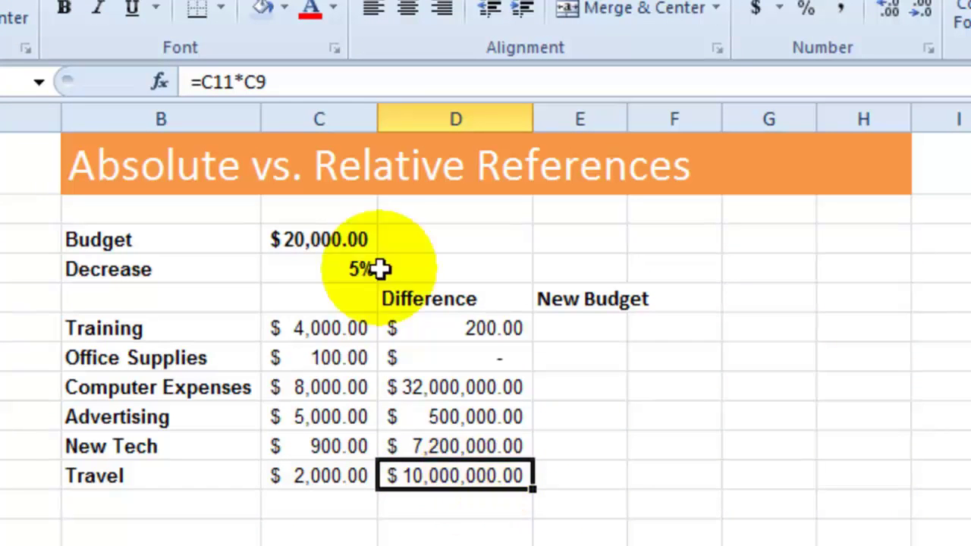
pyautogui.click(458, 476)
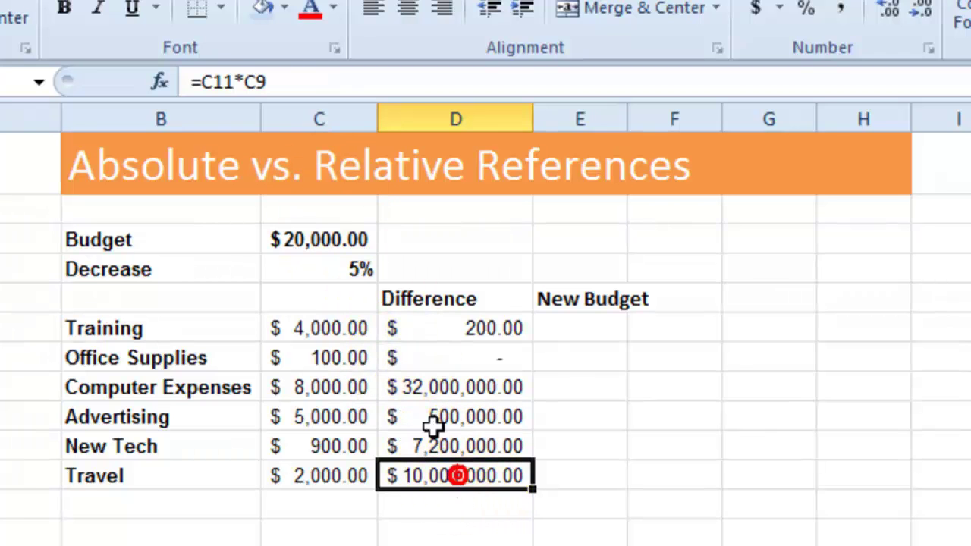
pyautogui.click(244, 82)
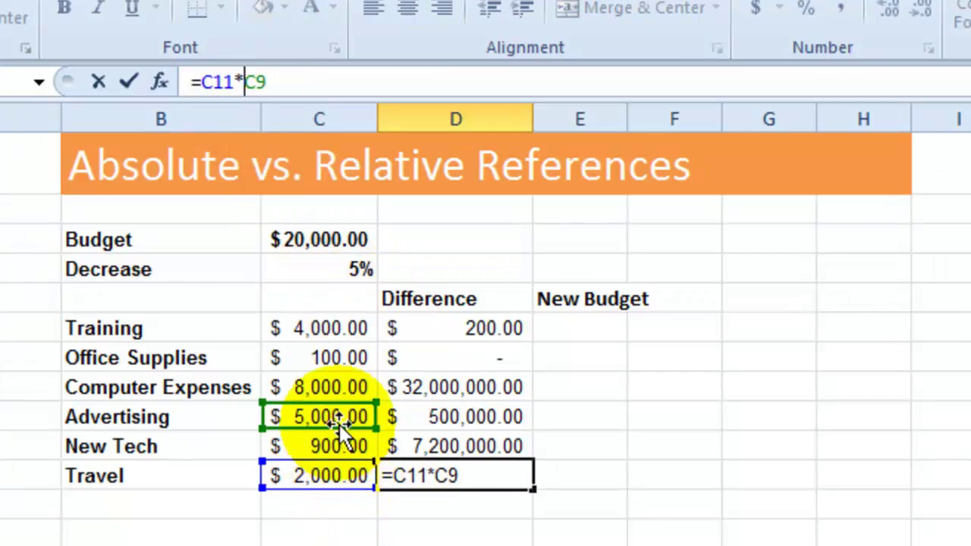
pyautogui.click(497, 332)
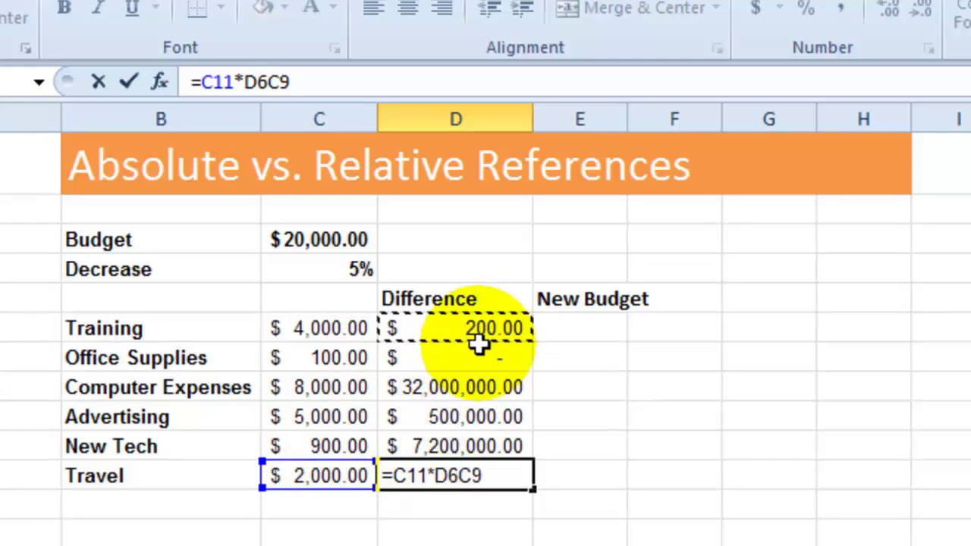
pyautogui.press('Escape')
pyautogui.click(507, 328)
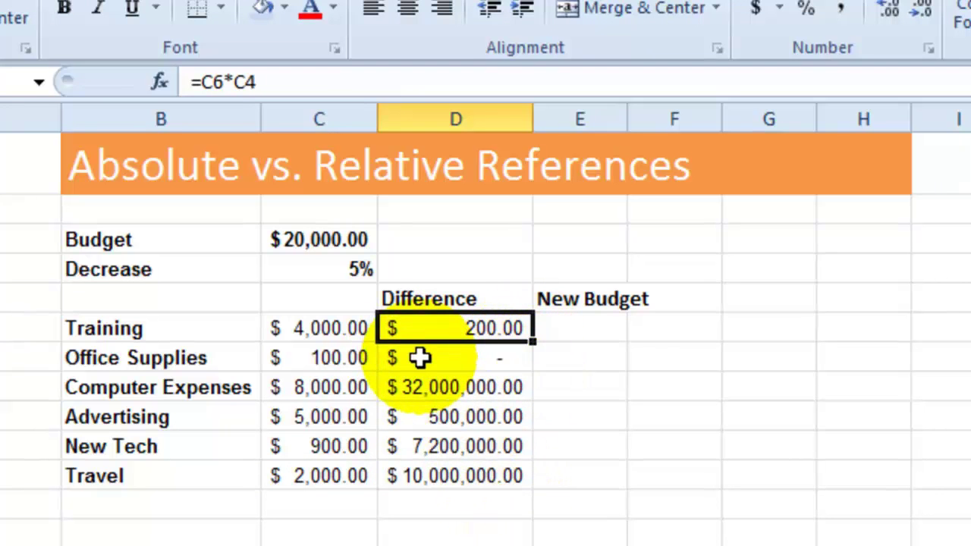
pyautogui.click(455, 365)
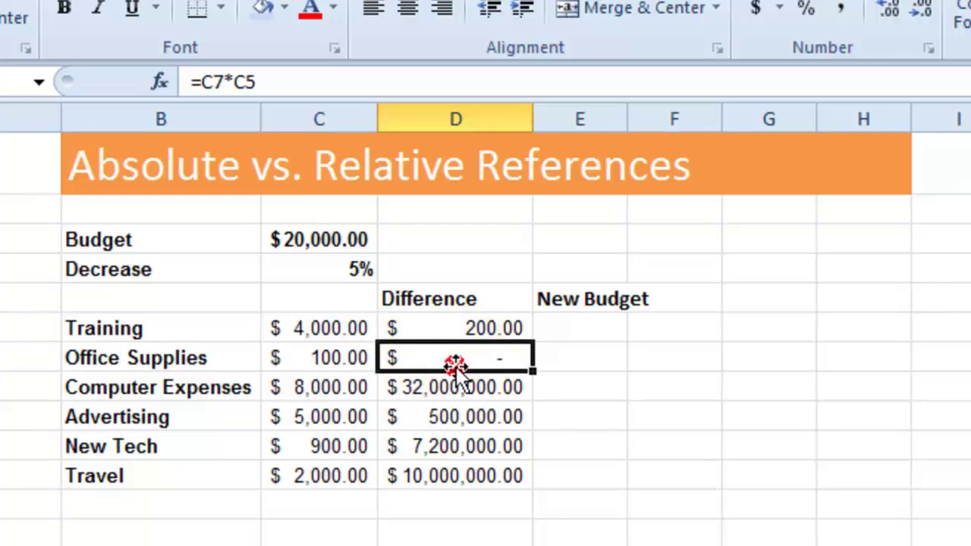
pyautogui.click(214, 82)
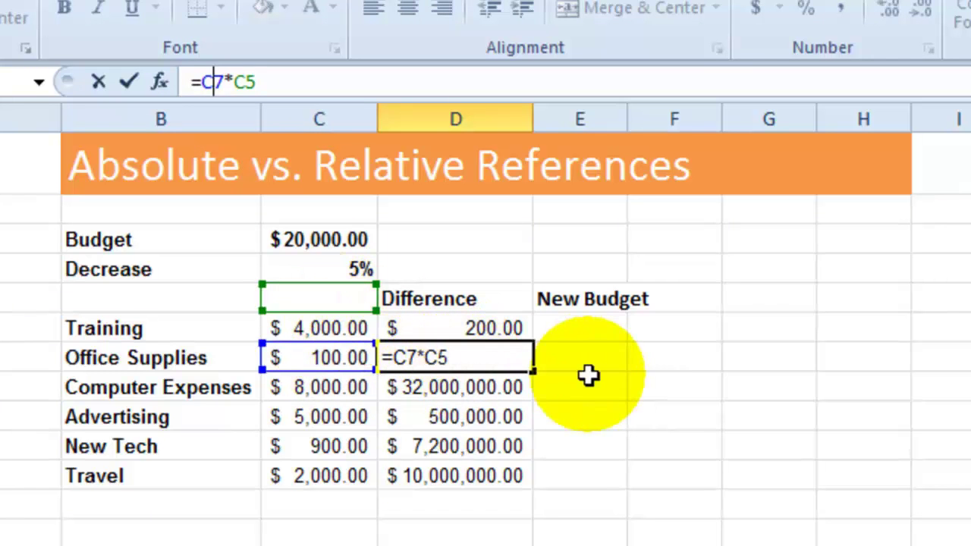
pyautogui.hotkey('ctrl', 'Return')
pyautogui.click(455, 387)
pyautogui.click(215, 83)
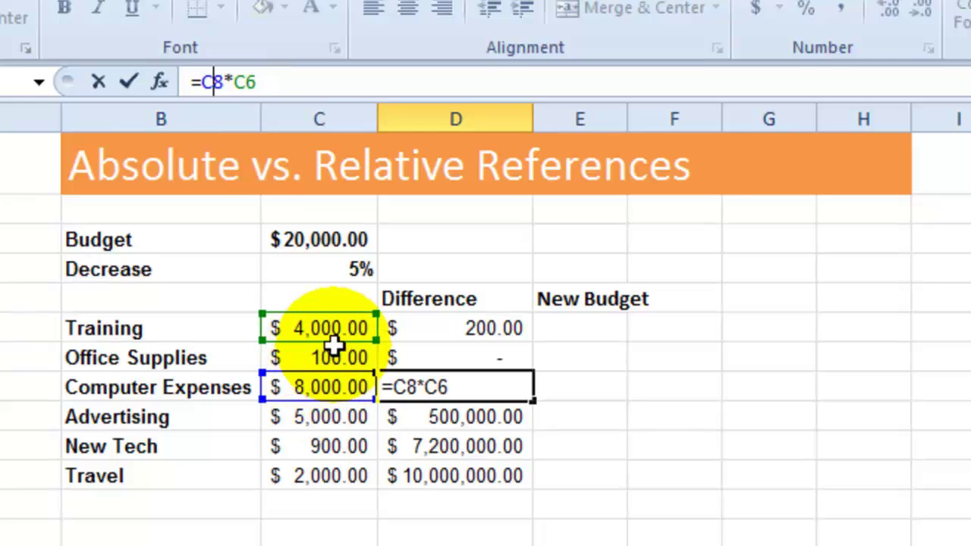
pyautogui.hotkey('ctrl', 'Return')
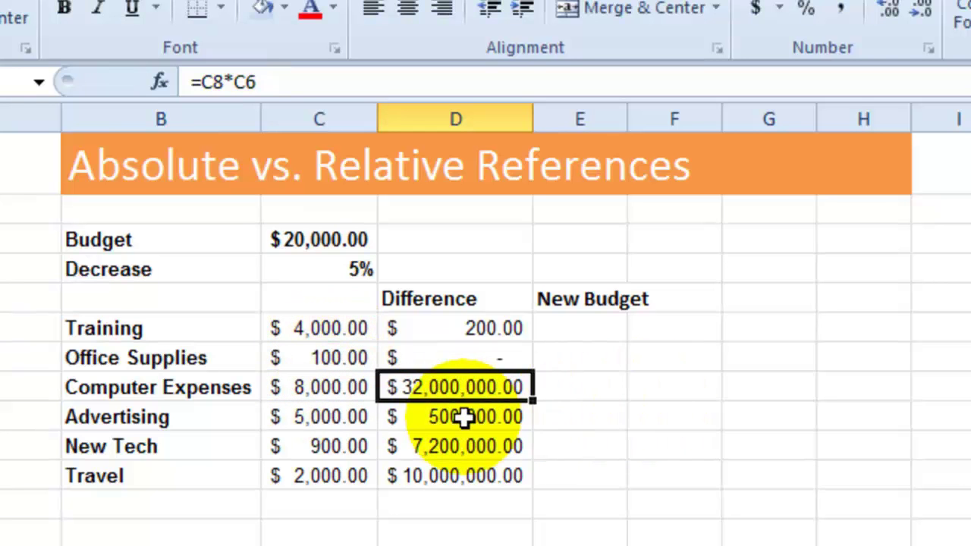
# Clear the copied Difference formulas from D7:D11.
pyautogui.click(489, 350)
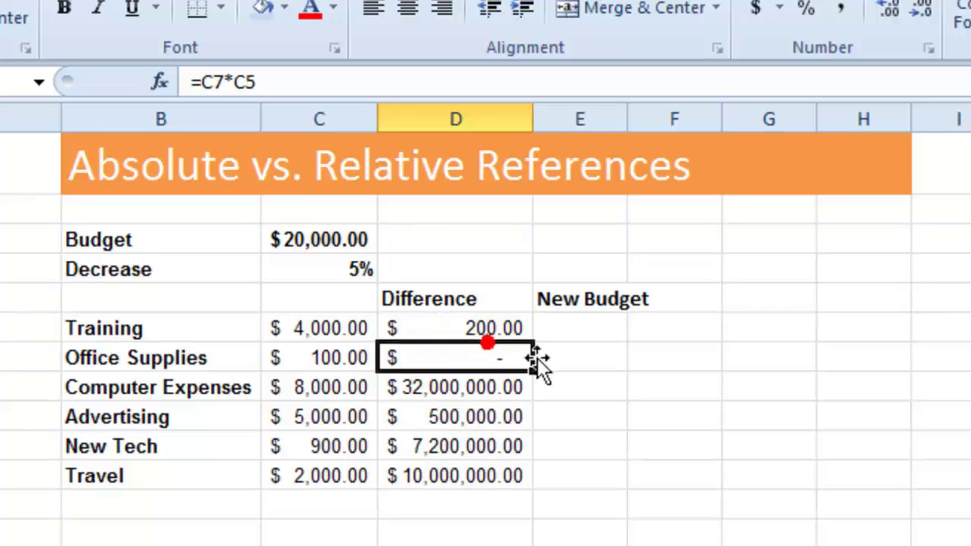
pyautogui.click(481, 340)
pyautogui.moveTo(481, 359); pyautogui.dragTo(486, 464)
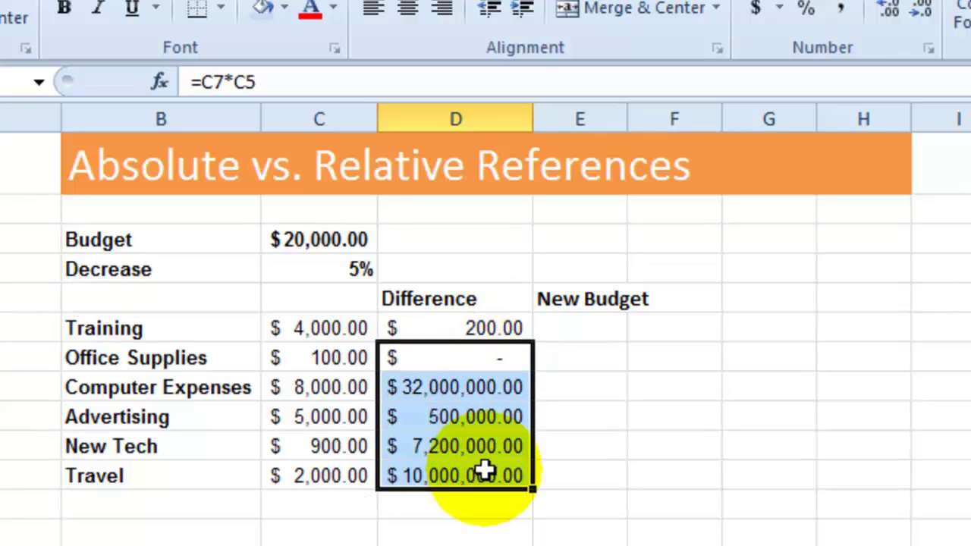
pyautogui.press('Delete')
# Examine the C4 reference in the Training Difference formula in D6, leaving the formula as it is.
pyautogui.click(493, 333)
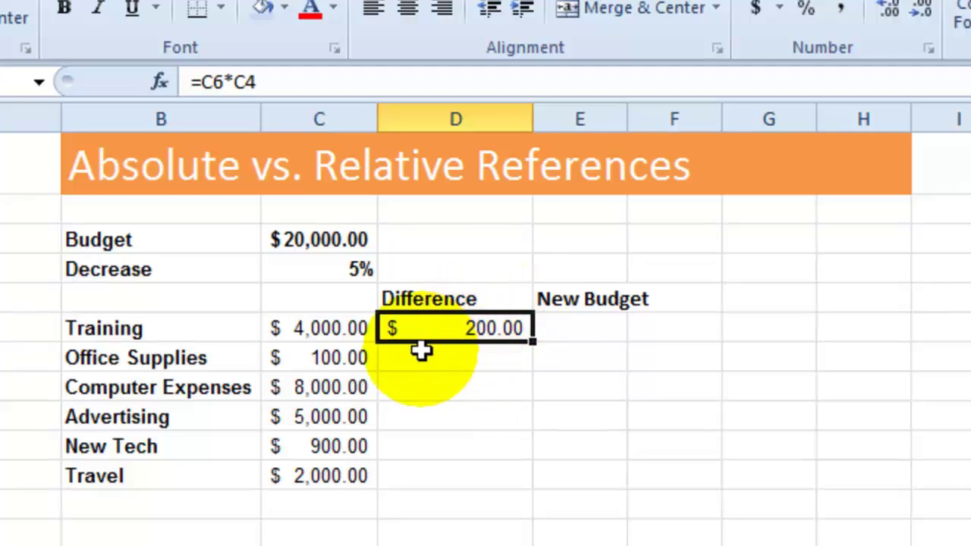
pyautogui.click(249, 82)
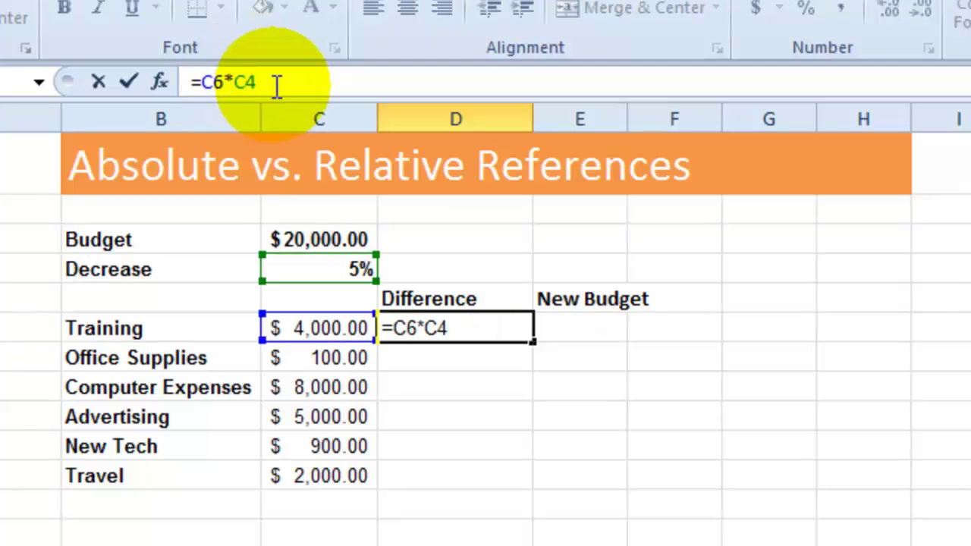
pyautogui.moveTo(258, 82); pyautogui.dragTo(235, 82)
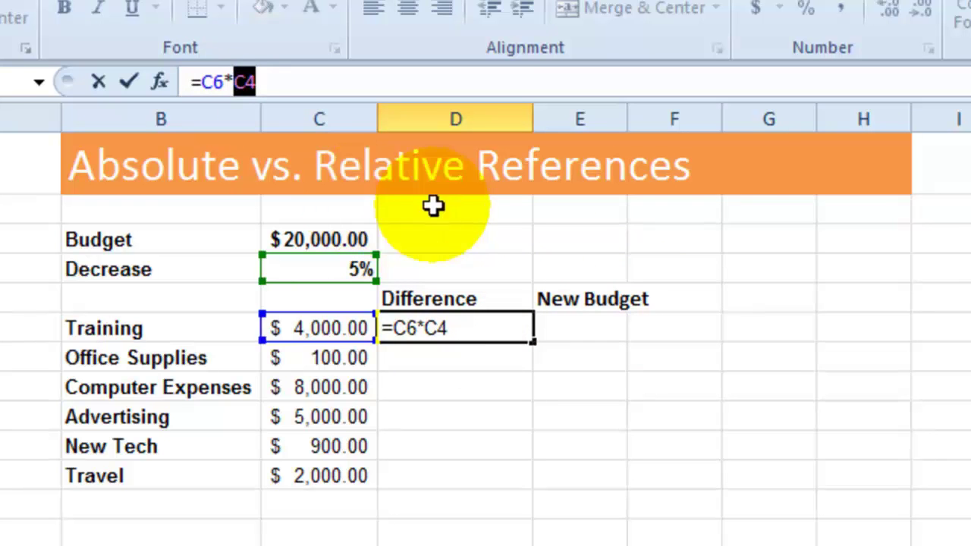
pyautogui.click(928, 234)
pyautogui.press('Escape')
# Enter the label Relative reference in I3 with the example c4 in J3, and widen column I to fit.
pyautogui.click(932, 233)
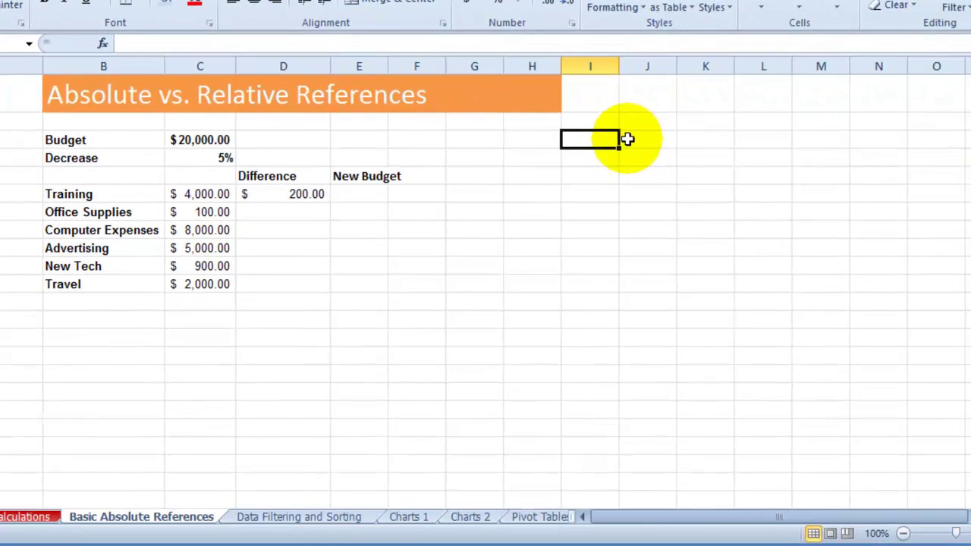
pyautogui.write('Relative reference')
pyautogui.press('Tab')
pyautogui.moveTo(618, 67); pyautogui.dragTo(738, 81)
pyautogui.write('c4')
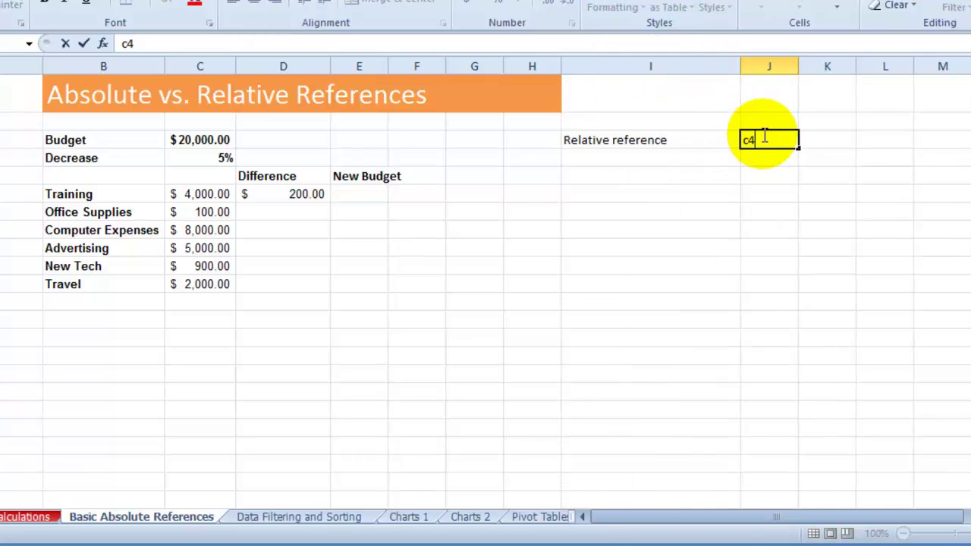
pyautogui.press('Return')
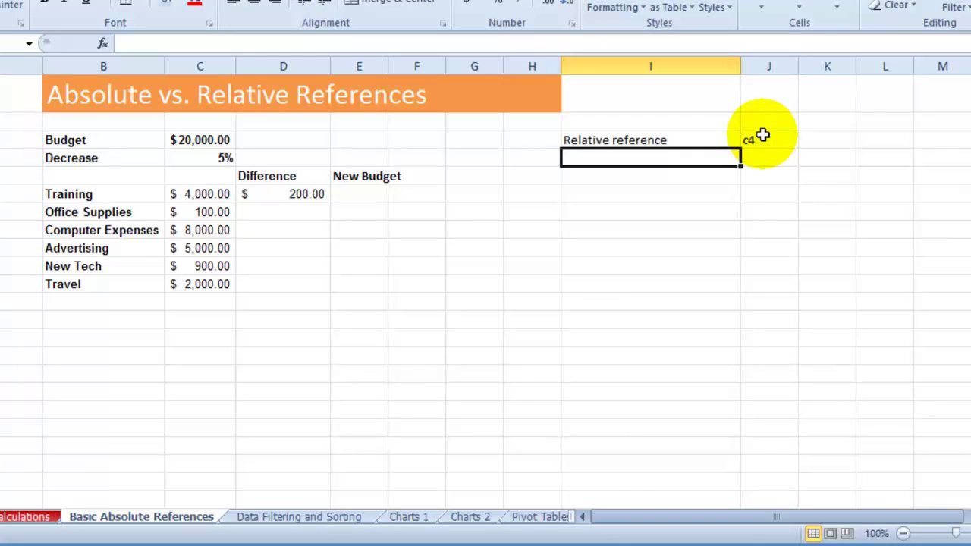
# Enter the label Absolute Reference in I4 with the example $c$4 in J4.
pyautogui.write('Absolute Reference')
pyautogui.press('Tab')
pyautogui.keyDown('shift'); pyautogui.click(762, 135); pyautogui.keyUp('shift')
pyautogui.write('$')
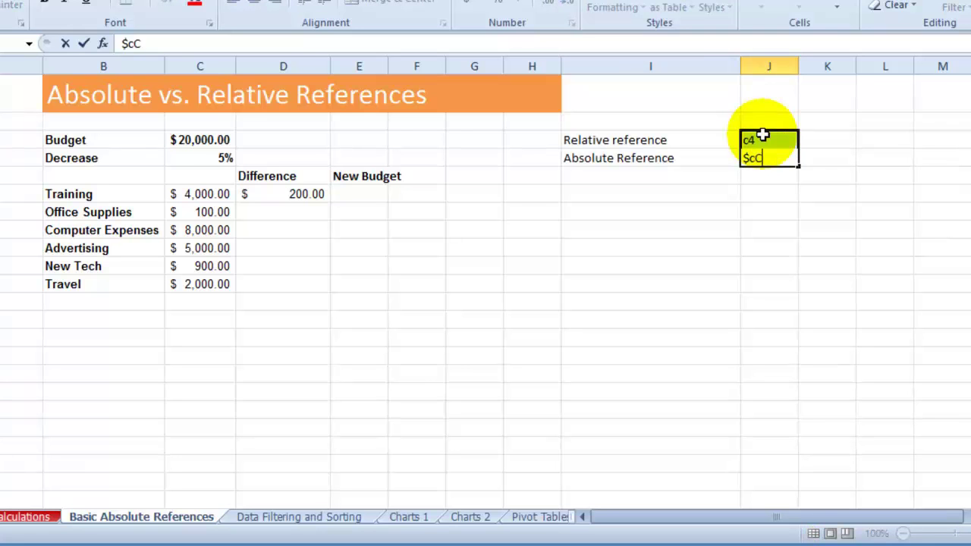
pyautogui.write('c$4')
pyautogui.press('Return')
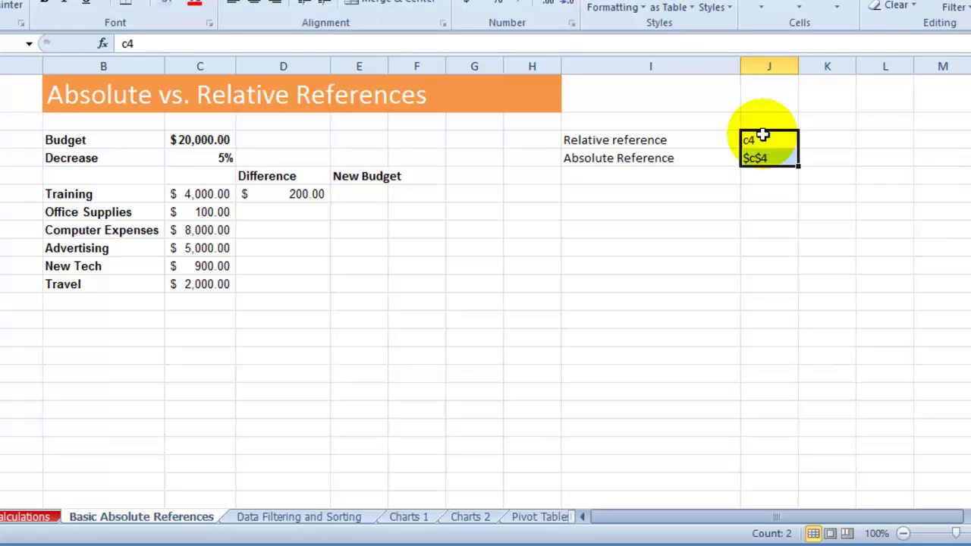
# Enter the label Mixed references in I5 and select the absolute reference example in J4.
pyautogui.click(670, 178)
pyautogui.write('Mixed')
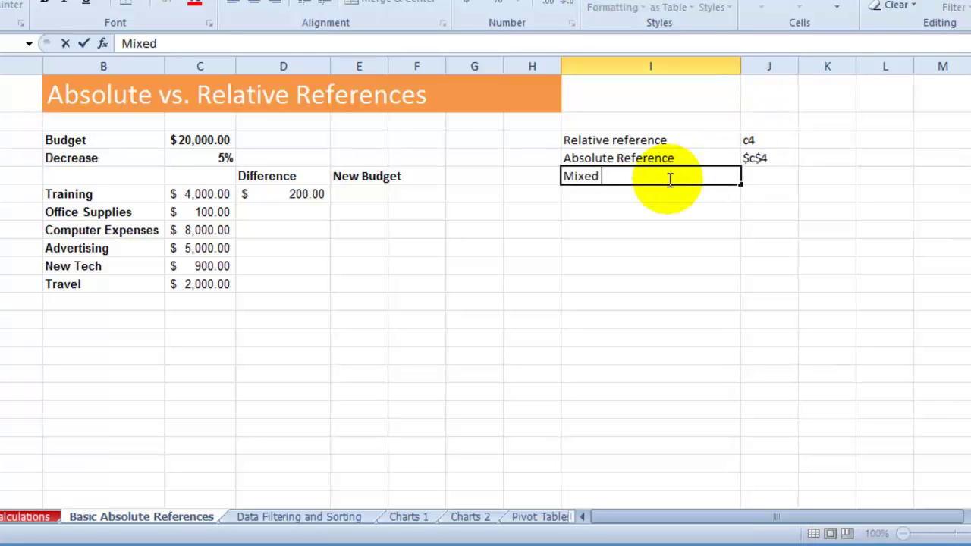
pyautogui.write(' references')
pyautogui.press('Tab')
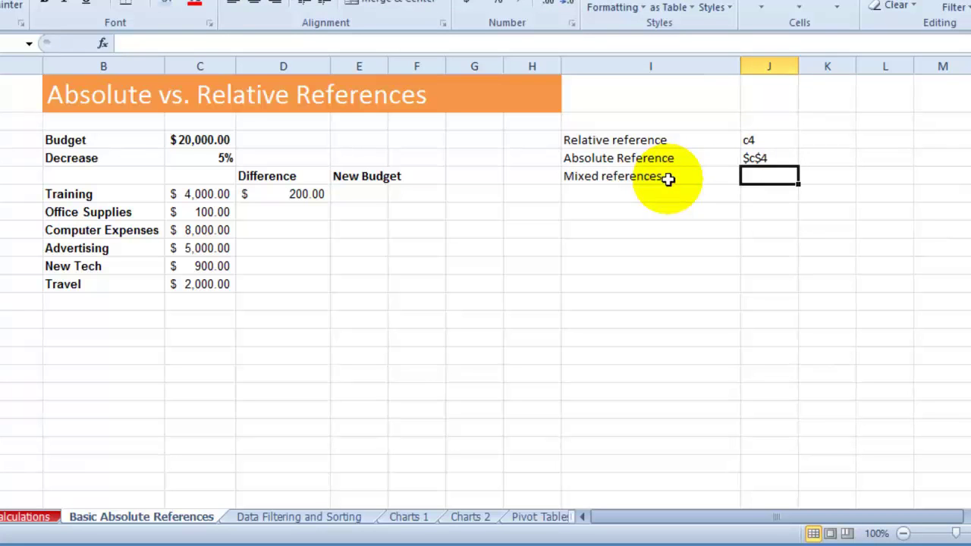
pyautogui.click(762, 161)
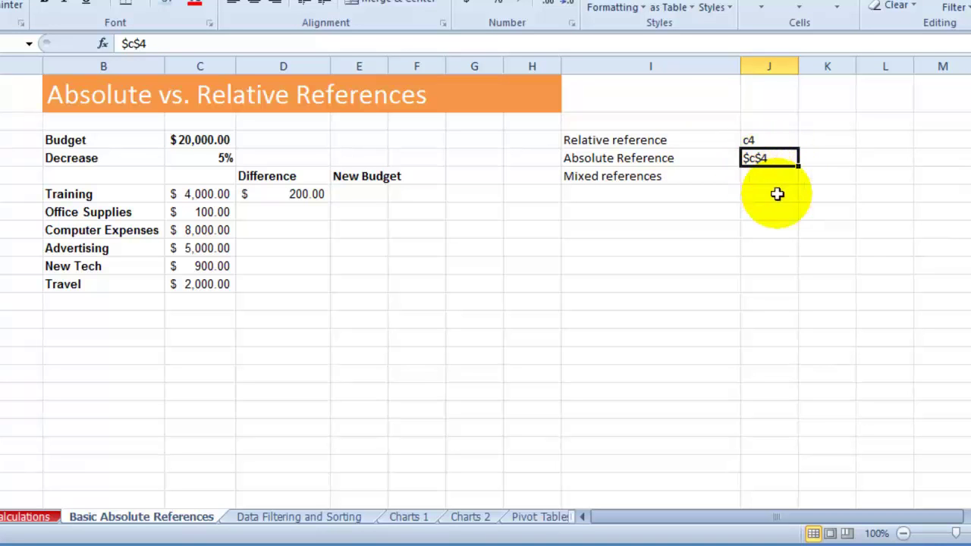
# Enter the mixed reference examples C$4 or $c4 in J5.
pyautogui.click(769, 179)
pyautogui.write('C4')
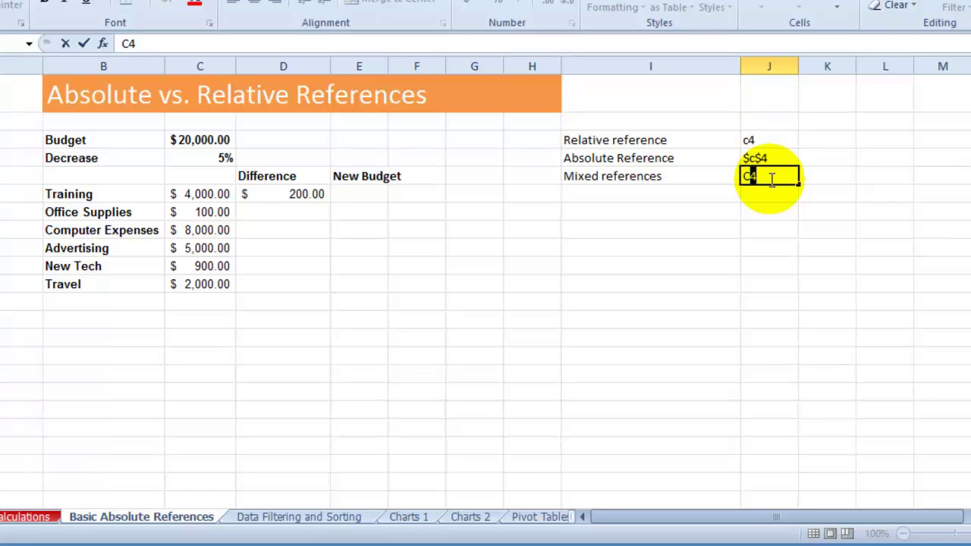
pyautogui.write('$4 or $c4')
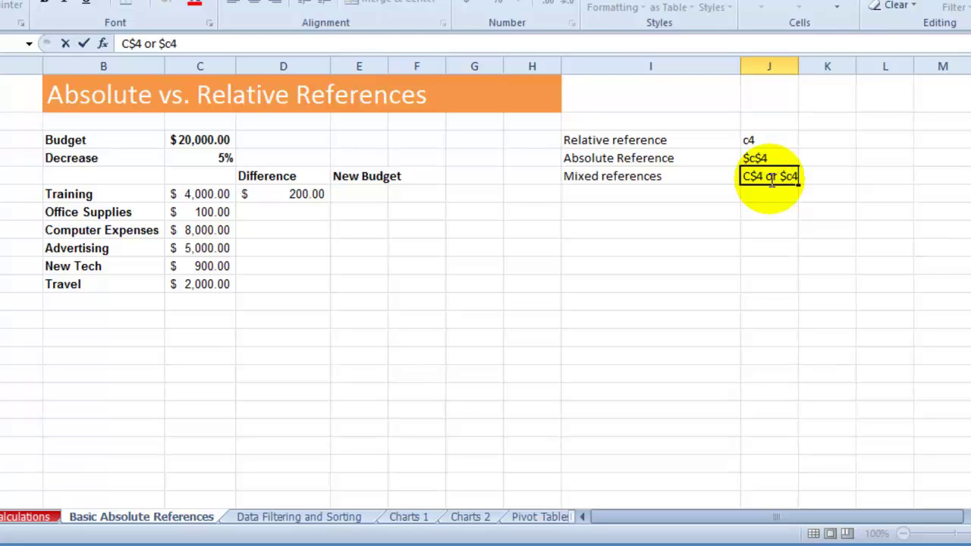
pyautogui.press('Return')
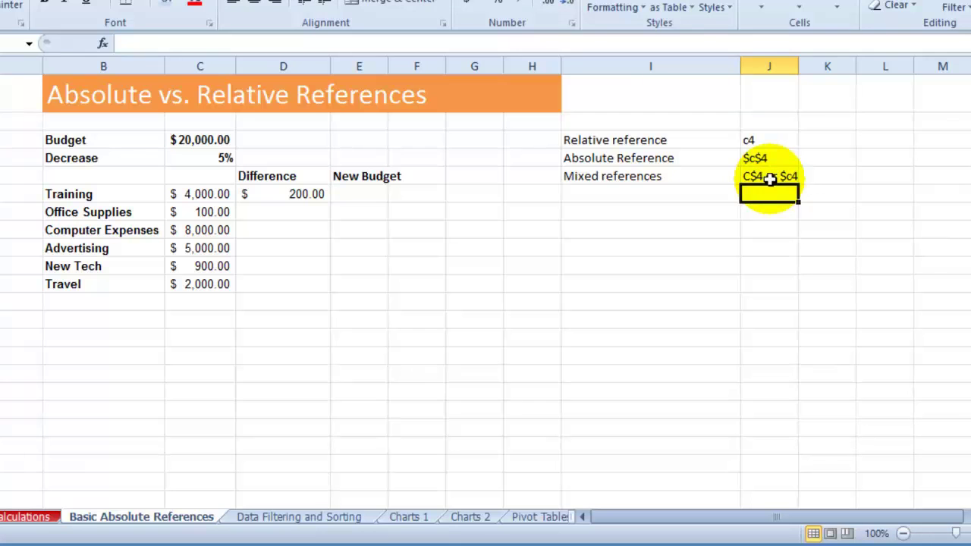
# Cycle the C4 reference in the Training Difference formula in D6 through $C$4, C$4 and $C4 back to relative C4.
pyautogui.click(302, 194)
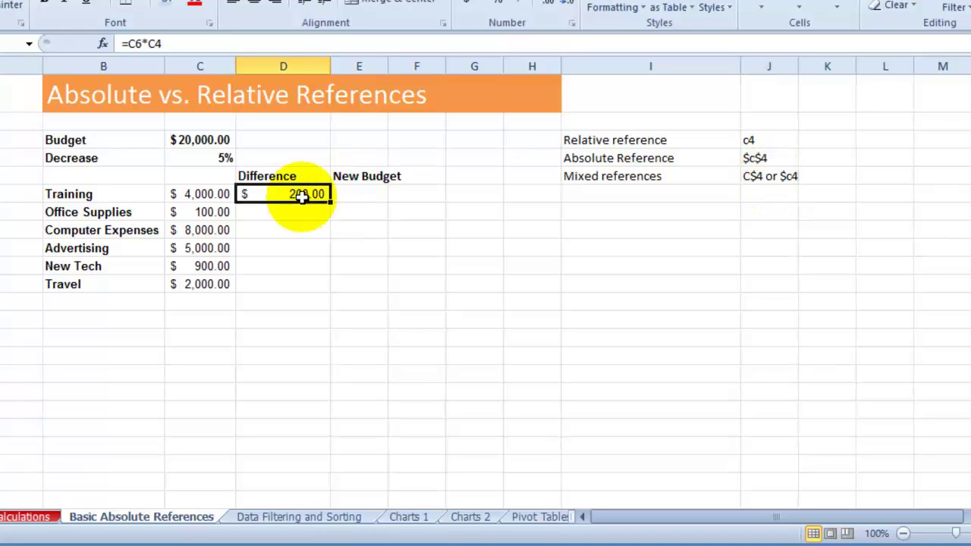
pyautogui.click(216, 158)
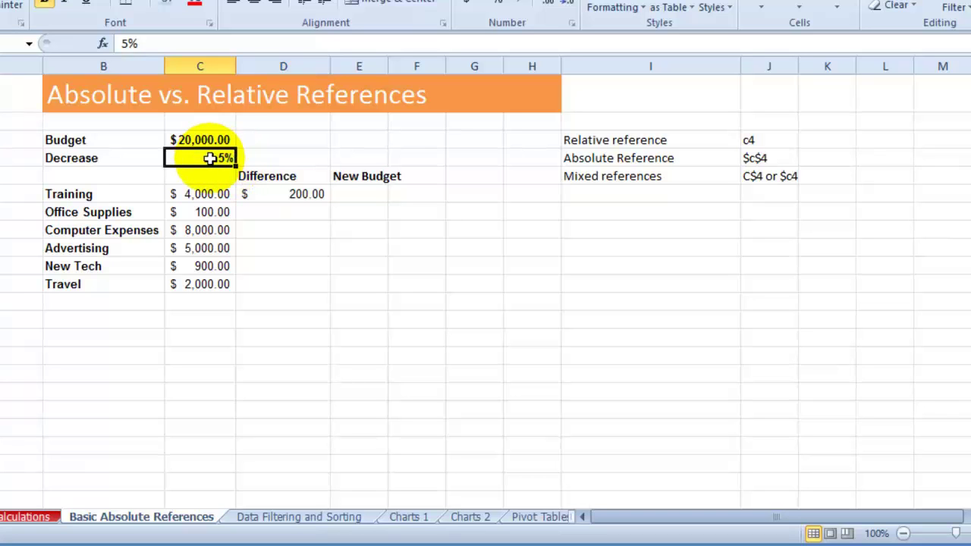
pyautogui.click(277, 197)
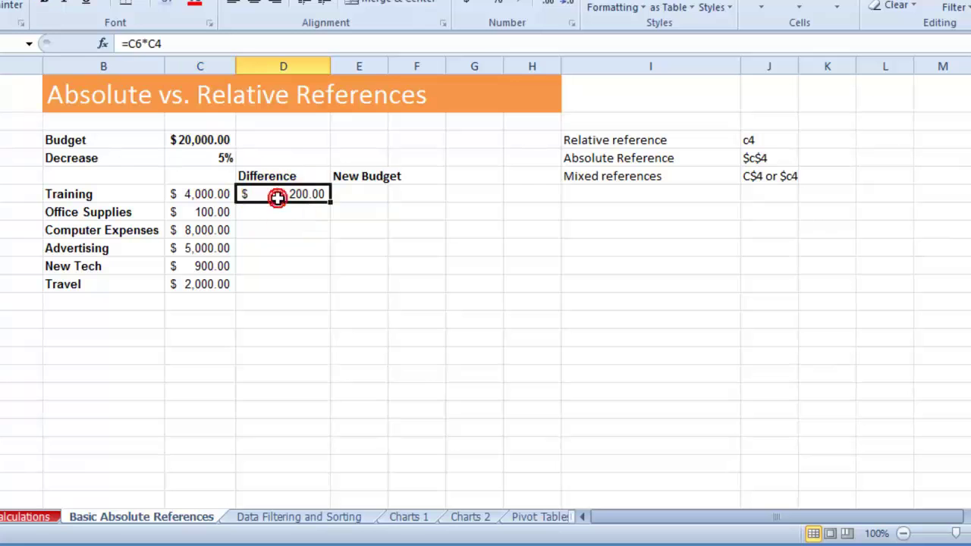
pyautogui.click(138, 44)
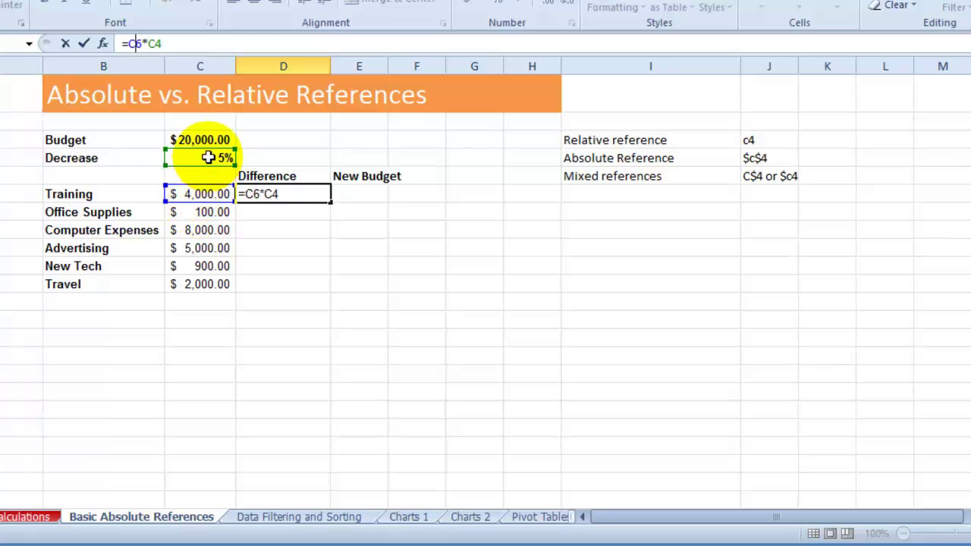
pyautogui.click(151, 44)
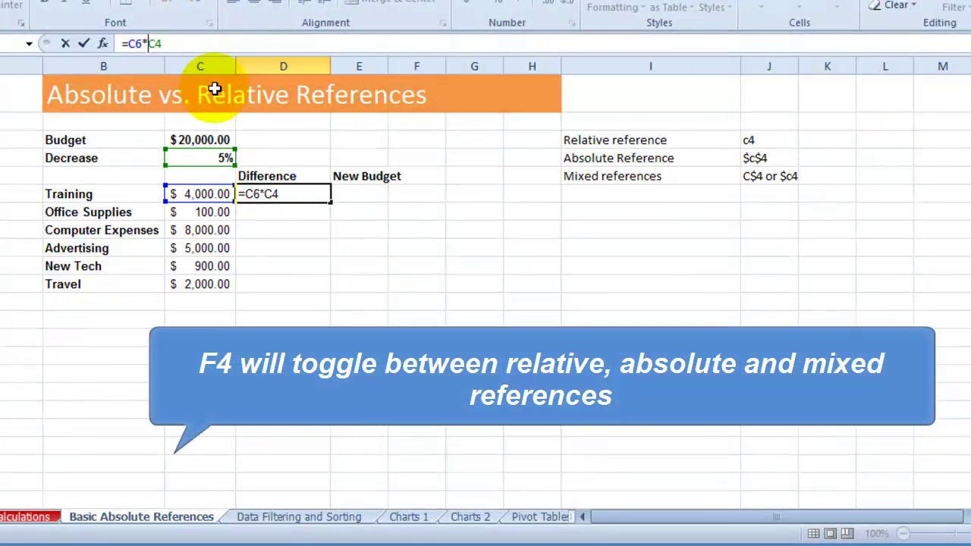
pyautogui.press('F4')
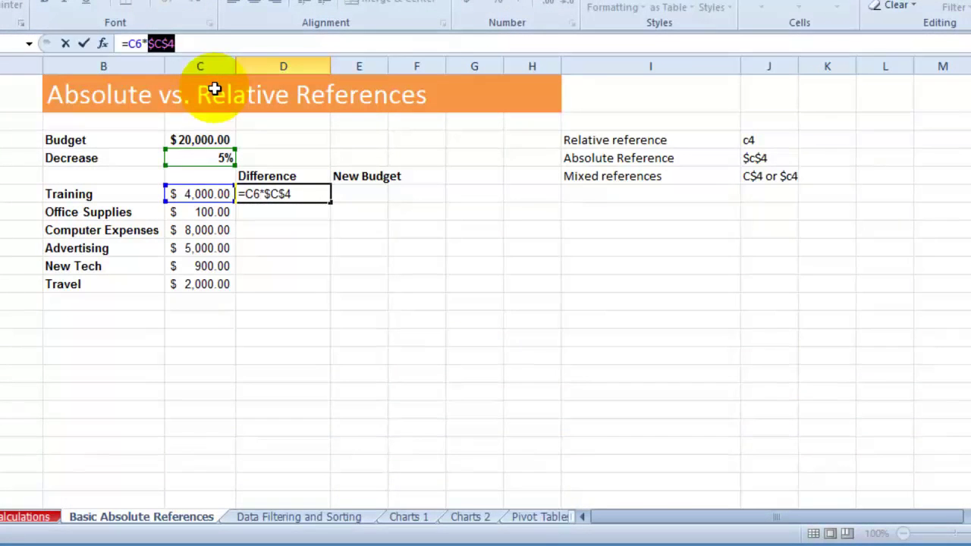
pyautogui.press('F4')
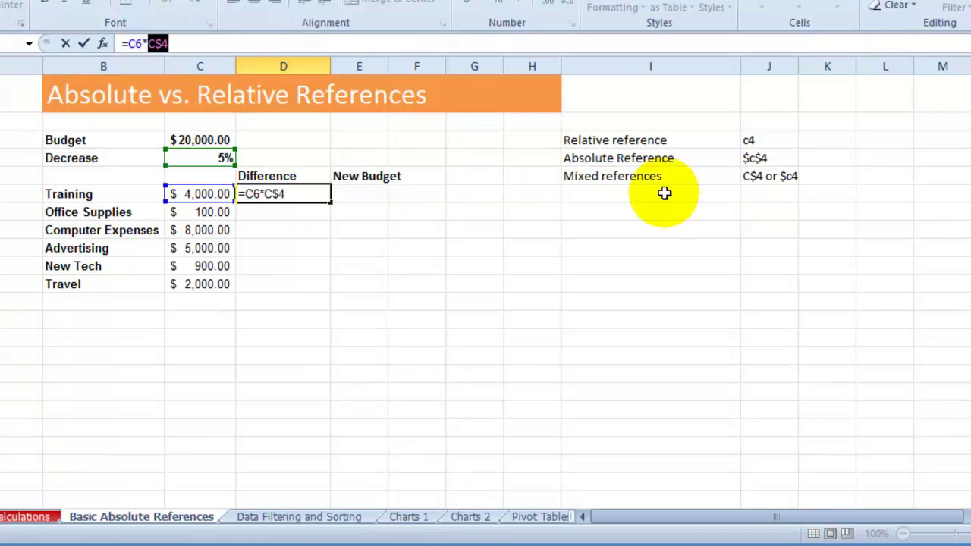
pyautogui.press('F4')
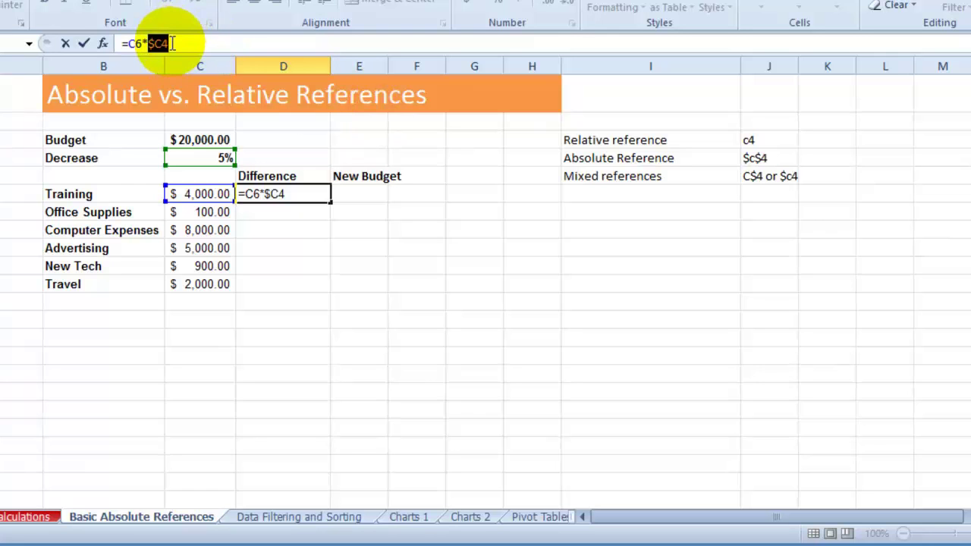
pyautogui.press('F4')
# Make the C4 reference in D6 absolute so the Training Difference formula reads =C6*$C$4.
pyautogui.click(166, 44)
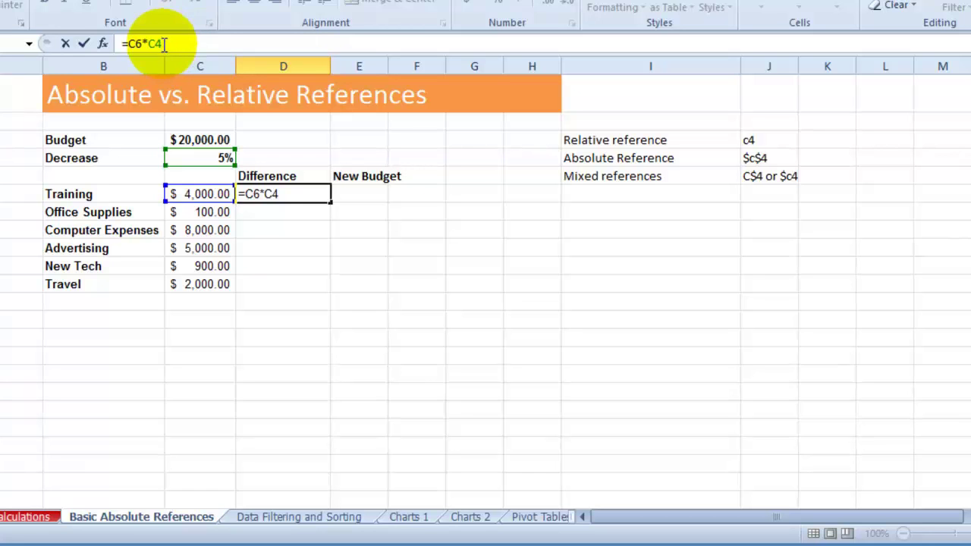
pyautogui.press('F4')
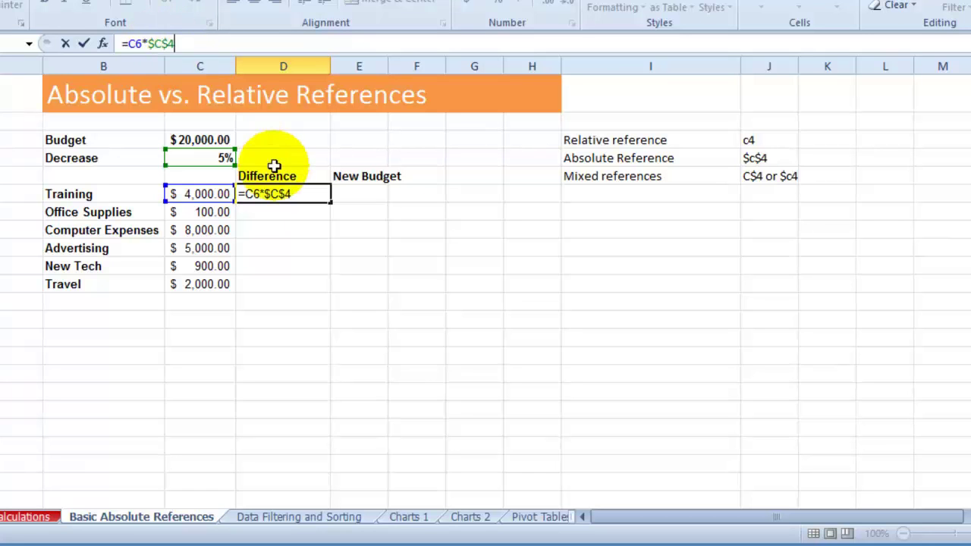
pyautogui.press('Return')
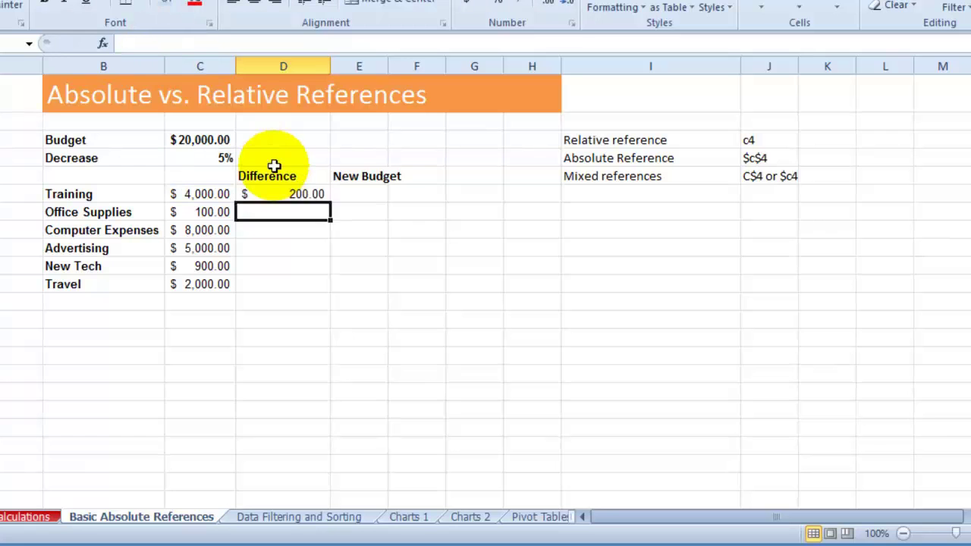
# Fill the Training Difference formula down through the Travel row in D11 and check the copied formula for Advertising.
pyautogui.click(285, 194)
pyautogui.moveTo(328, 204); pyautogui.dragTo(322, 289)
pyautogui.click(307, 243)
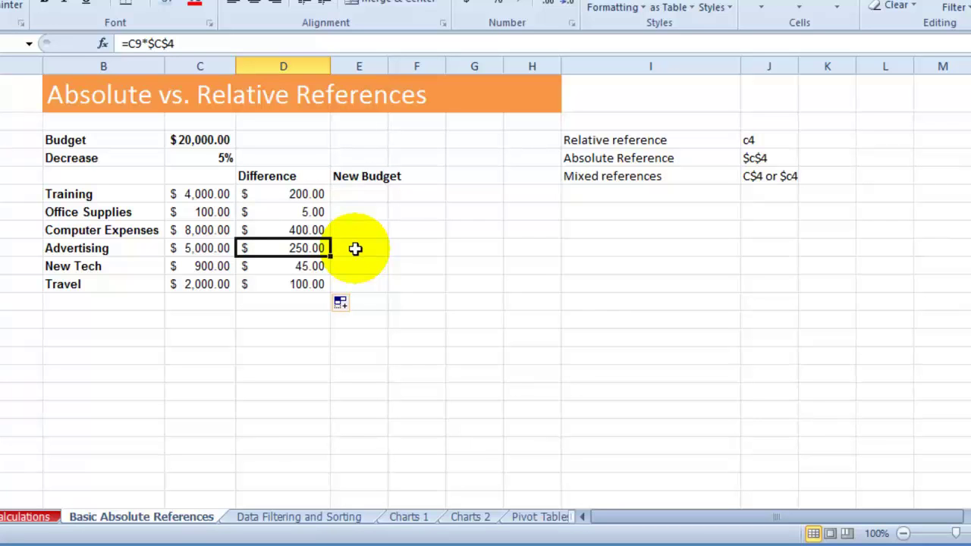
pyautogui.click(297, 192)
# Set the Decrease percentage in C4 to 7%.
pyautogui.click(195, 159)
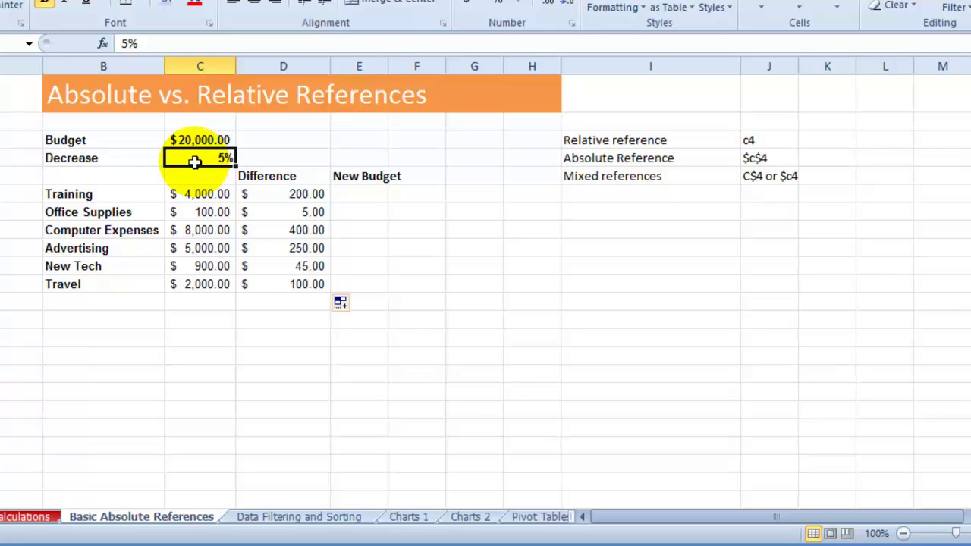
pyautogui.write('7')
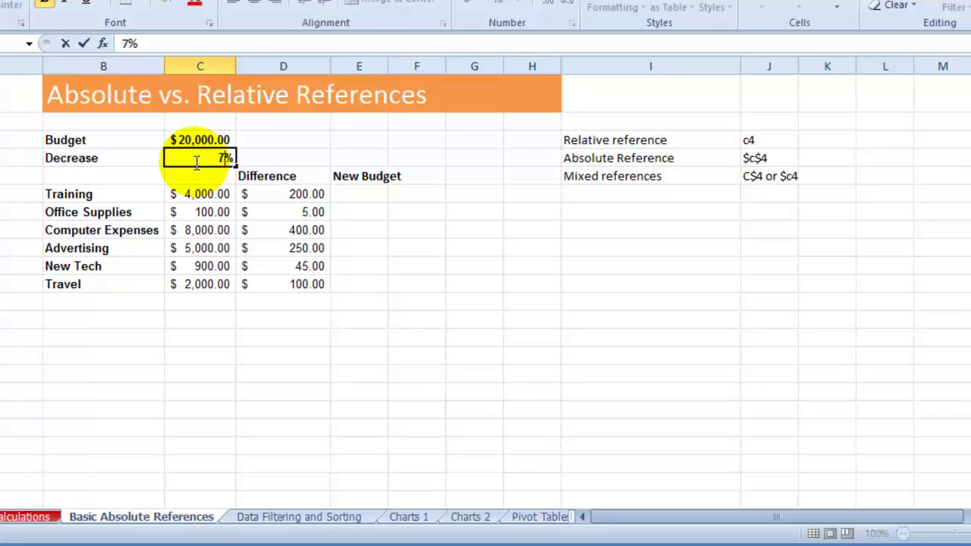
pyautogui.press('Return')
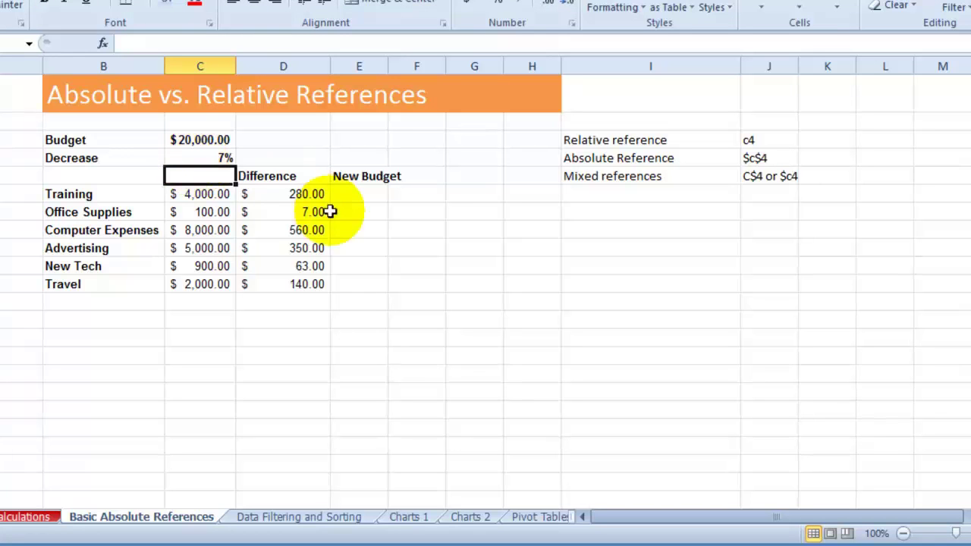
# Set the Decrease percentage in C4 to 9%.
pyautogui.press('Up')
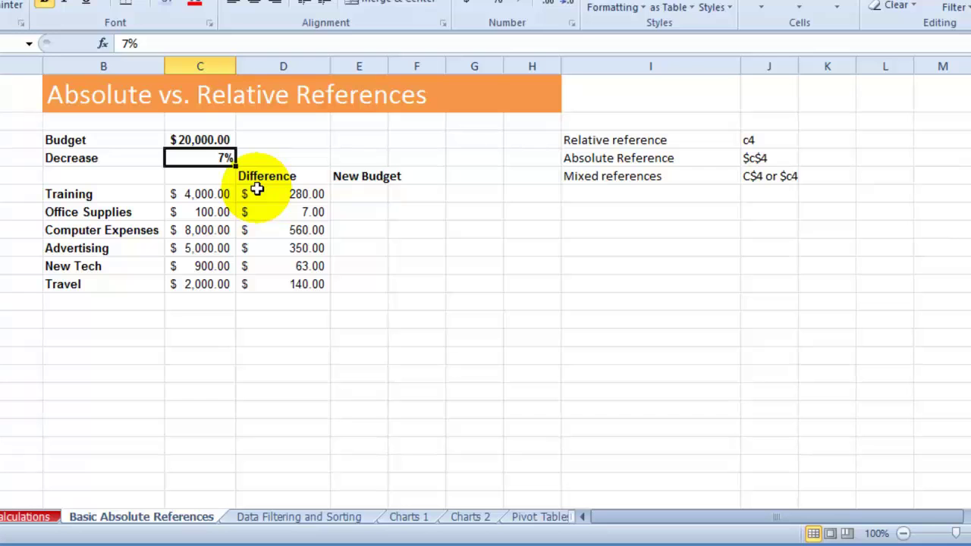
pyautogui.write('9')
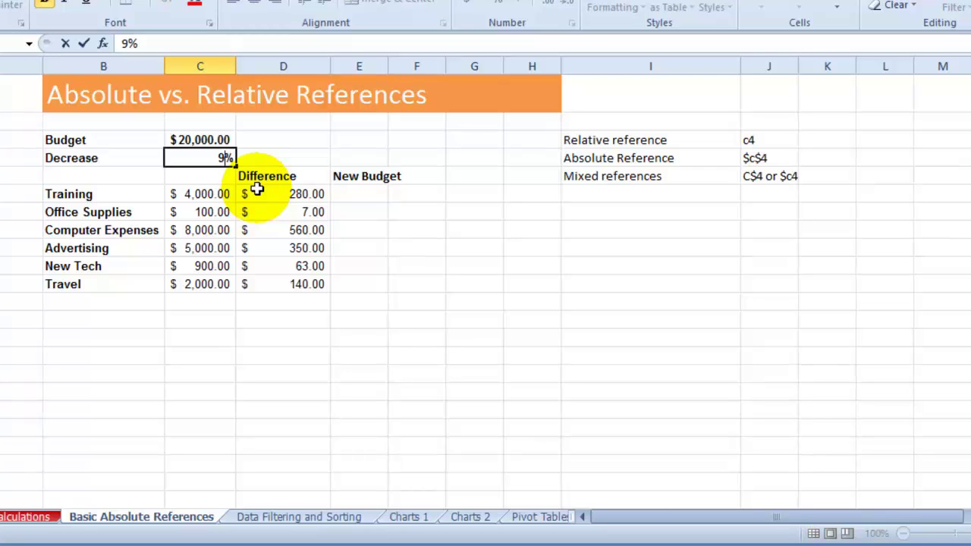
pyautogui.press('Return')
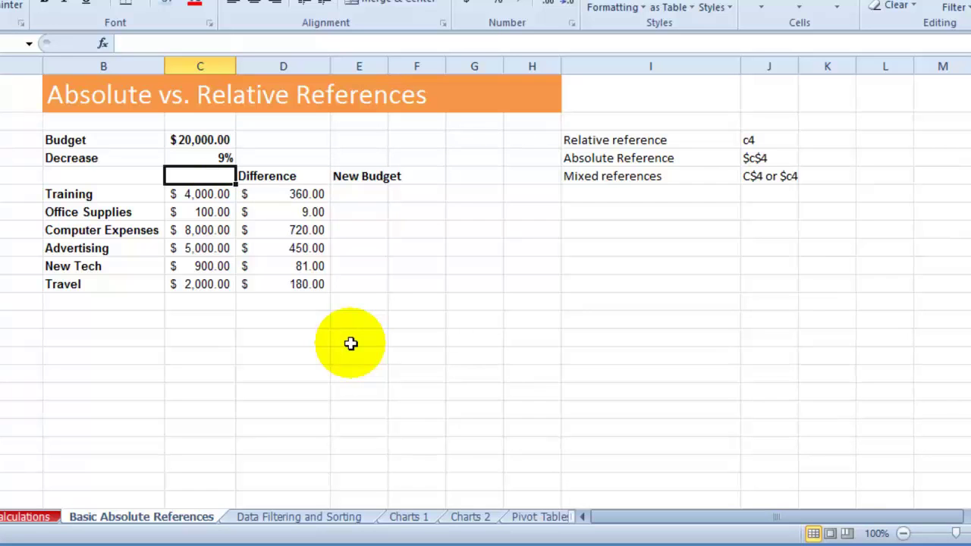
# Examine the absolute reference in the D6 formula against the Decrease cell and the empty cells beside it in row 4.
pyautogui.click(272, 160)
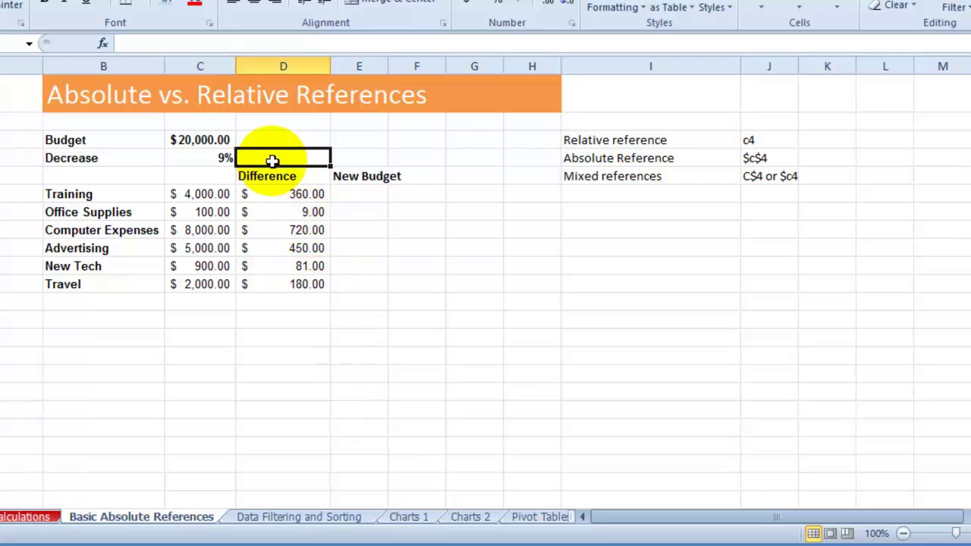
pyautogui.press('Down')
pyautogui.press('Down')
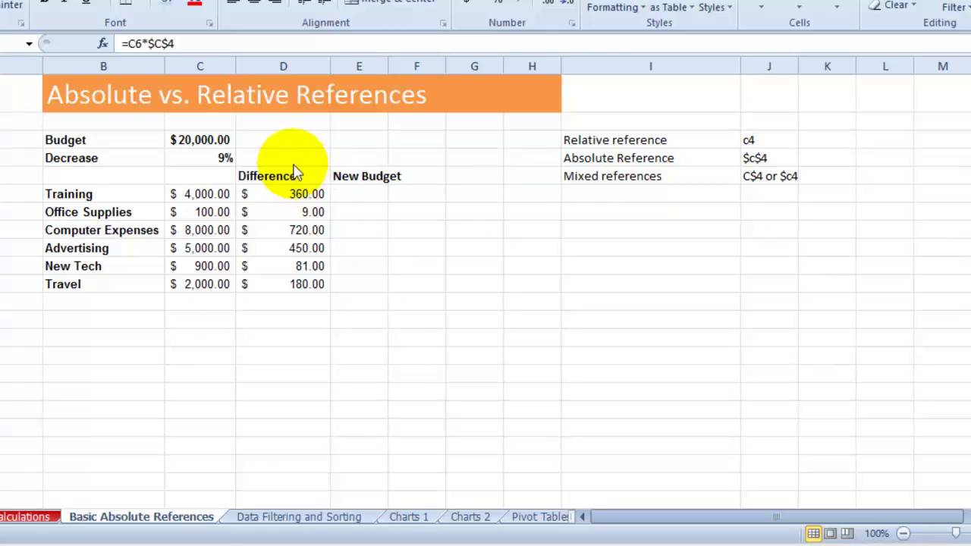
pyautogui.click(225, 158)
pyautogui.write('9%')
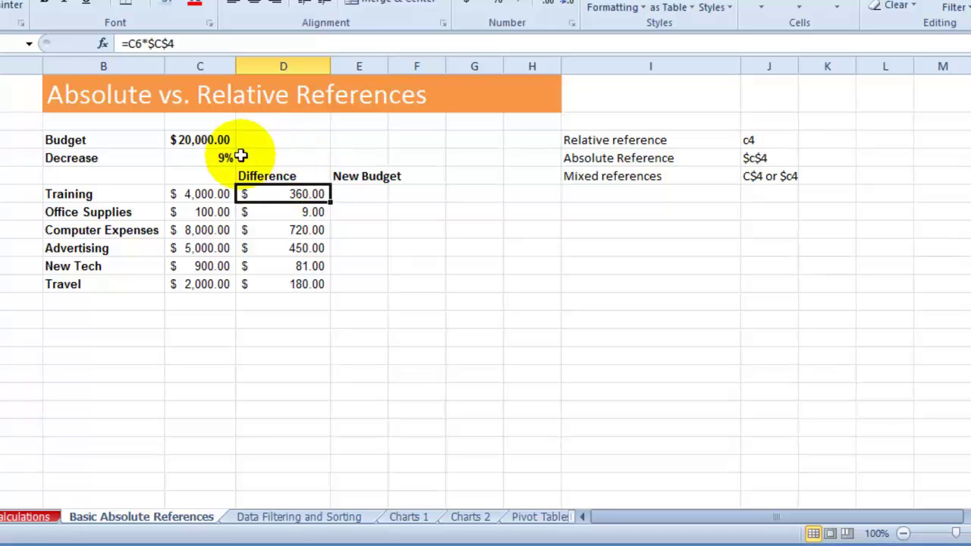
pyautogui.click(263, 157)
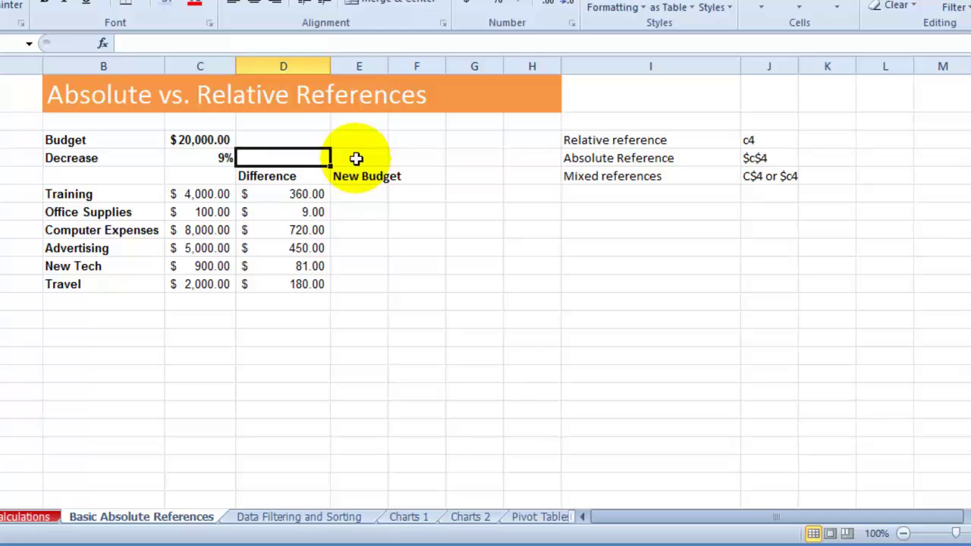
pyautogui.click(224, 158)
pyautogui.click(254, 158)
pyautogui.click(354, 159)
pyautogui.click(396, 160)
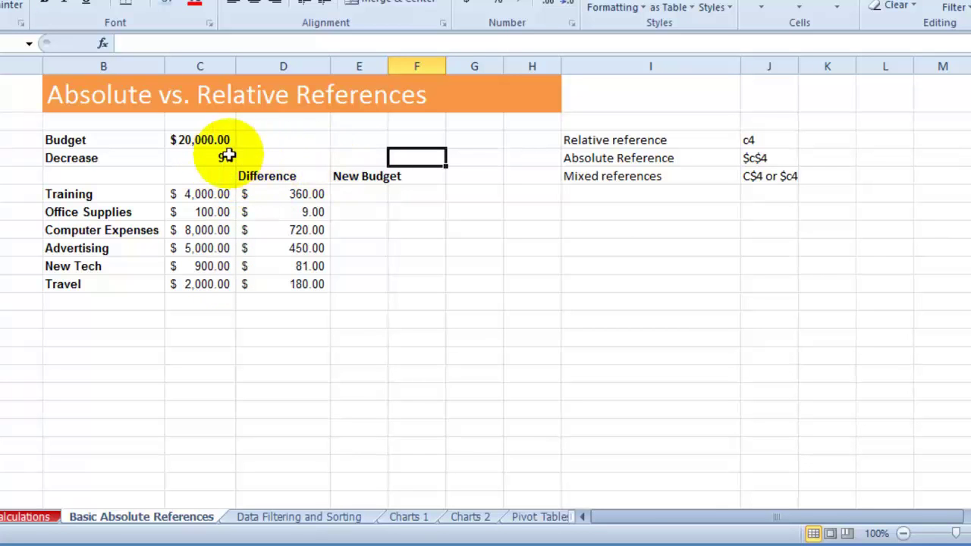
pyautogui.click(267, 156)
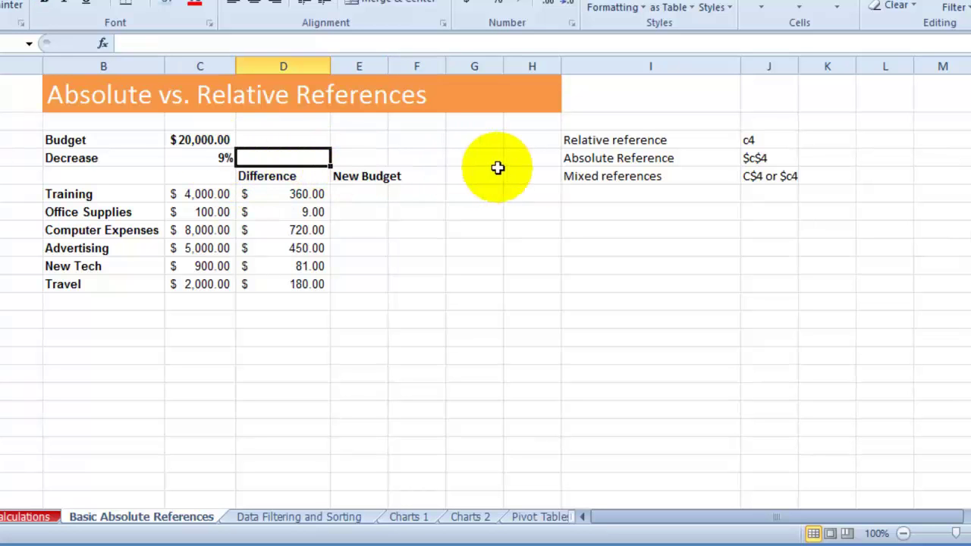
# Compare the absolute reference example in J4 with the mixed reference examples in J5.
pyautogui.click(756, 177)
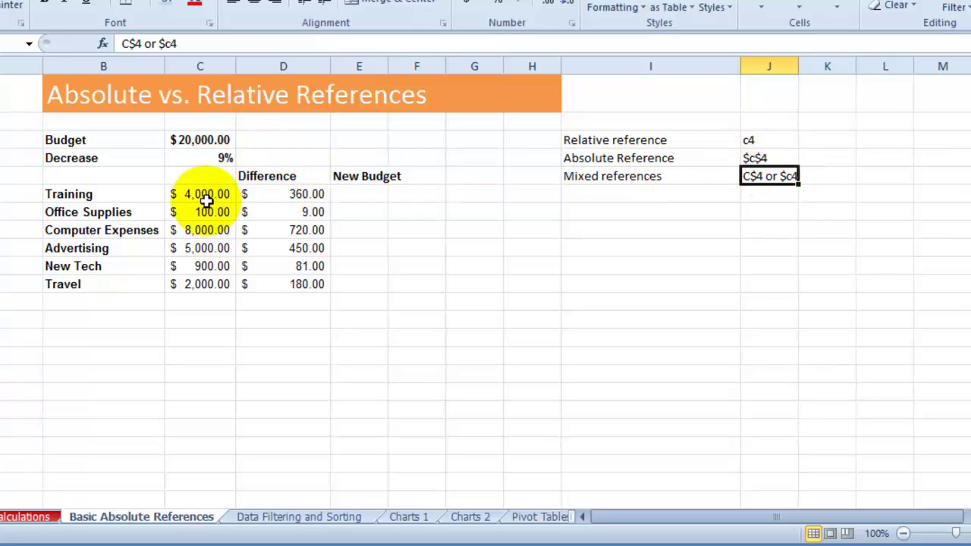
pyautogui.click(771, 158)
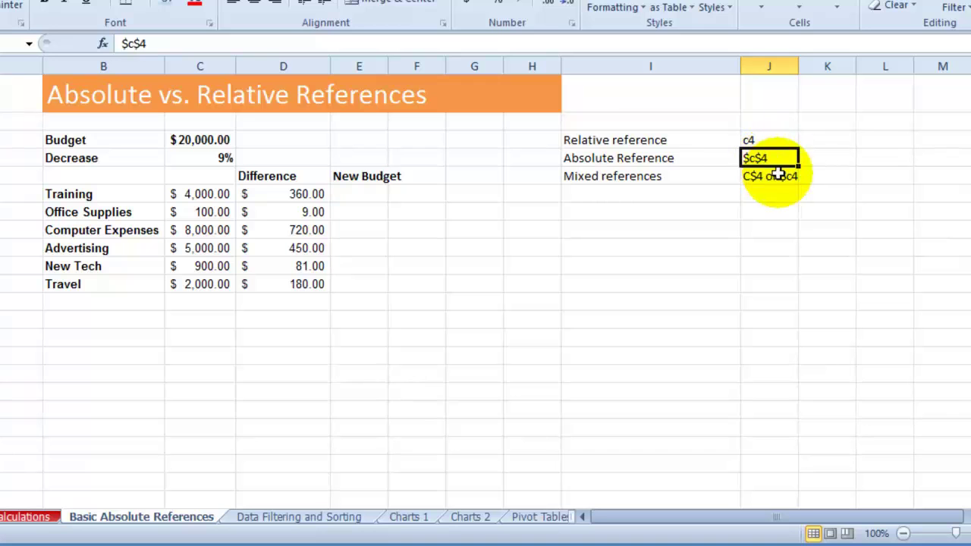
pyautogui.click(785, 179)
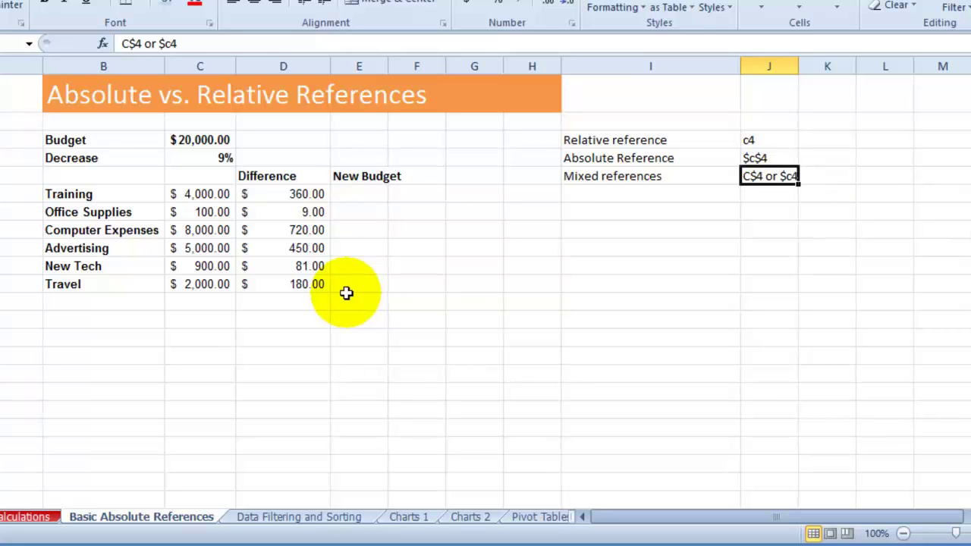
# Change the Training Difference formula in D6 to the mixed reference =C6*C$4 and select that cell again.
pyautogui.click(295, 199)
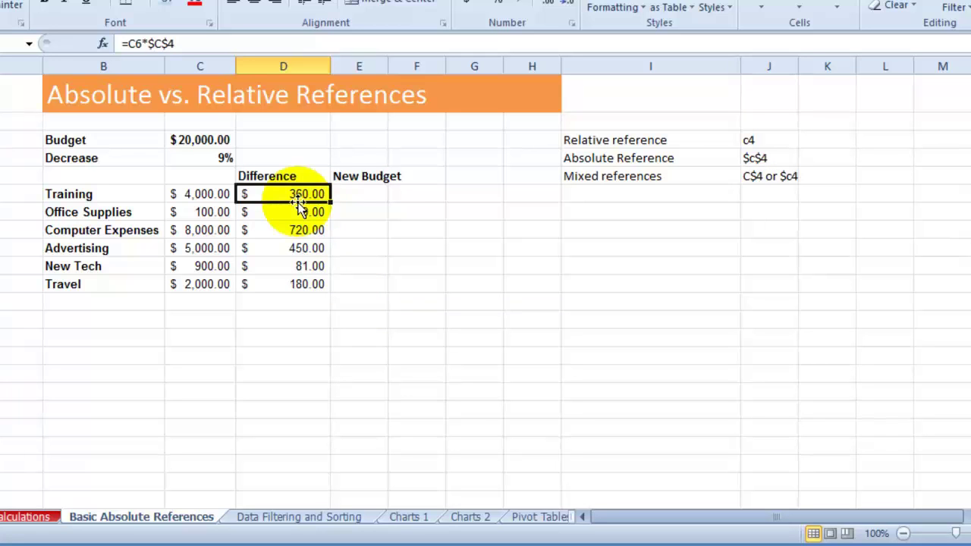
pyautogui.doubleClick(300, 199)
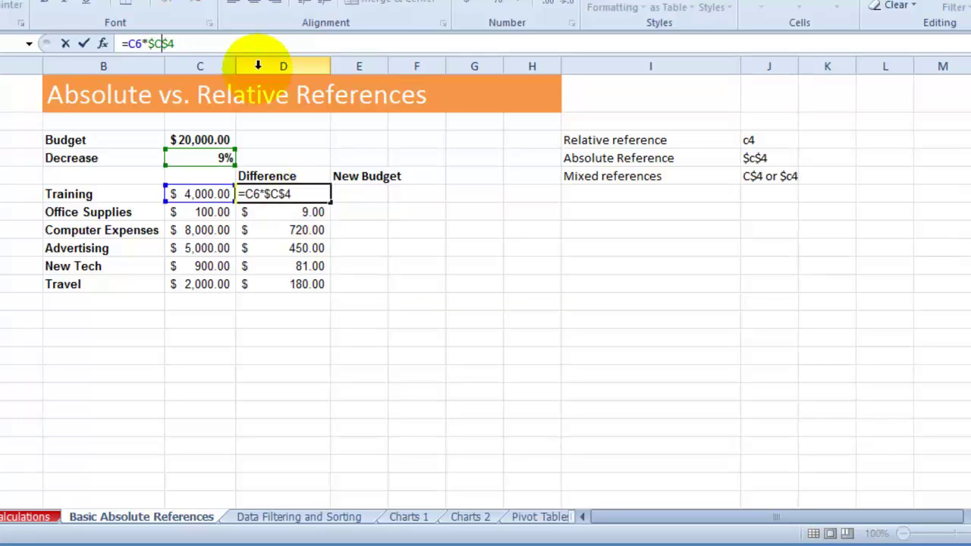
pyautogui.press('F4')
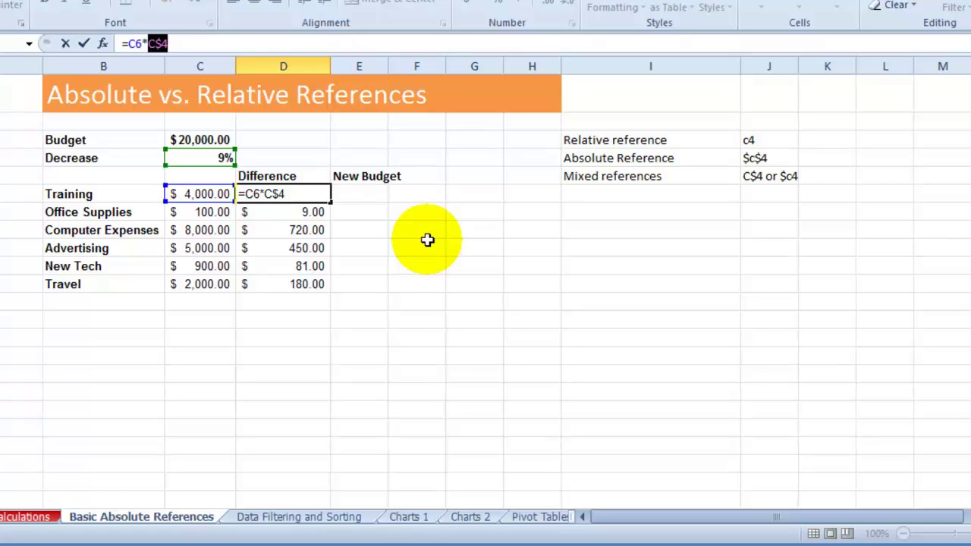
pyautogui.press('Return')
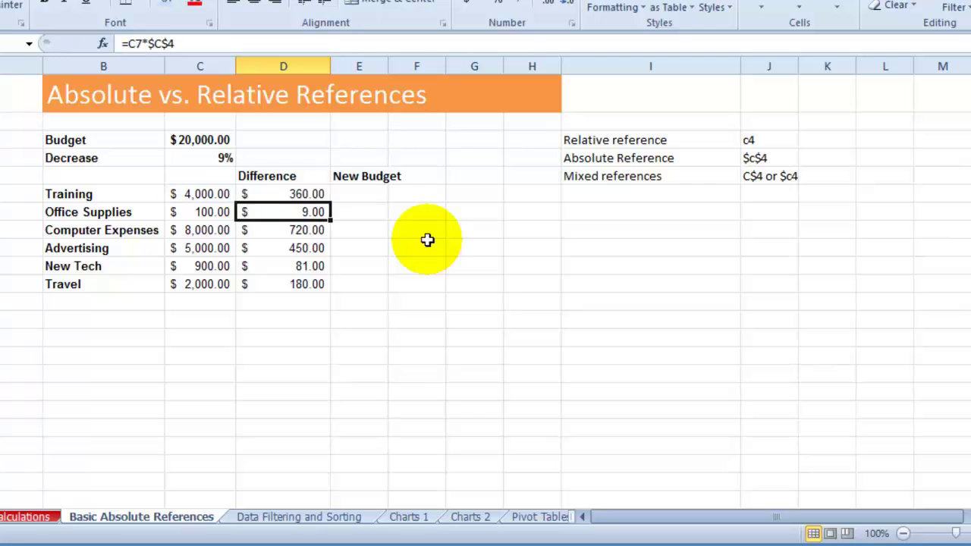
pyautogui.click(309, 194)
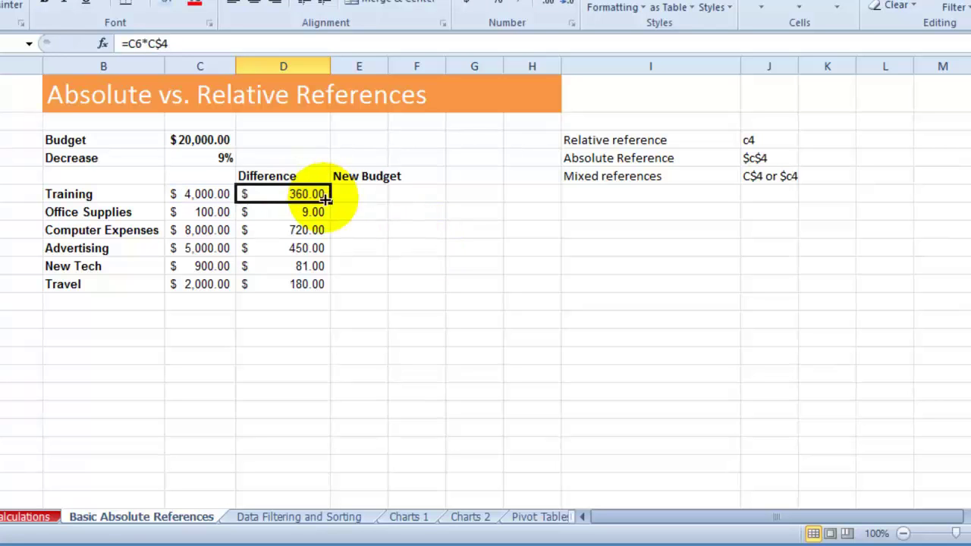
# Copy the Training Difference formula in D6 down through the Travel row and inspect its C$4 reference.
pyautogui.moveTo(331, 203); pyautogui.dragTo(337, 288)
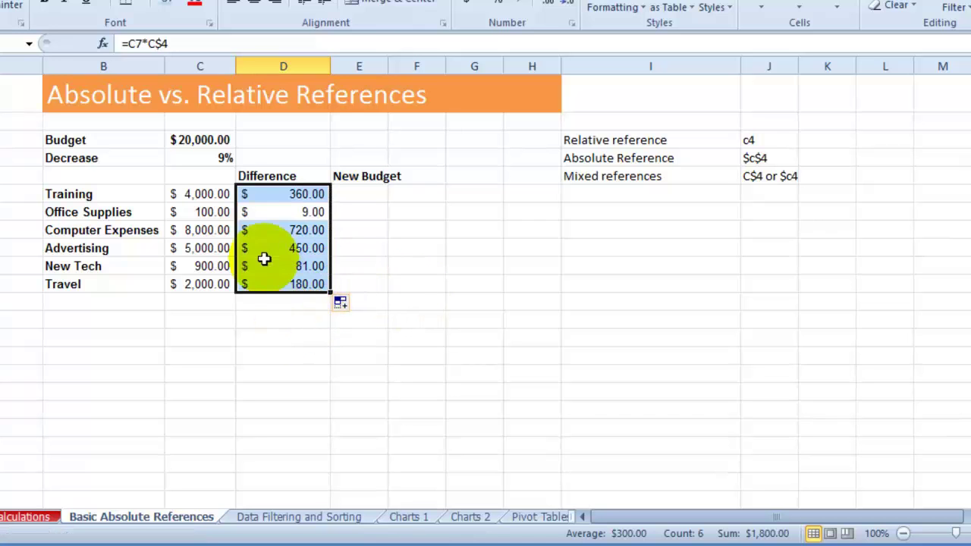
pyautogui.click(222, 157)
pyautogui.click(284, 195)
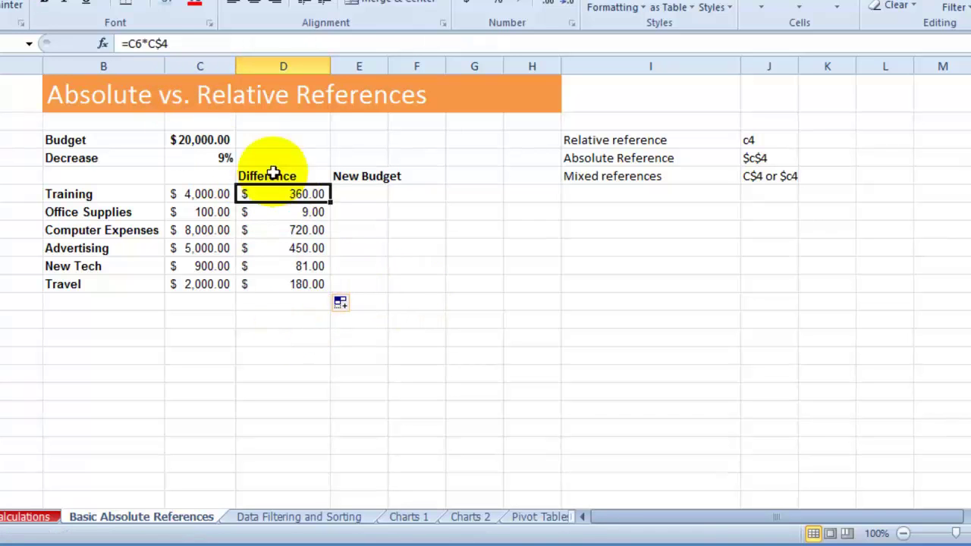
pyautogui.click(159, 43)
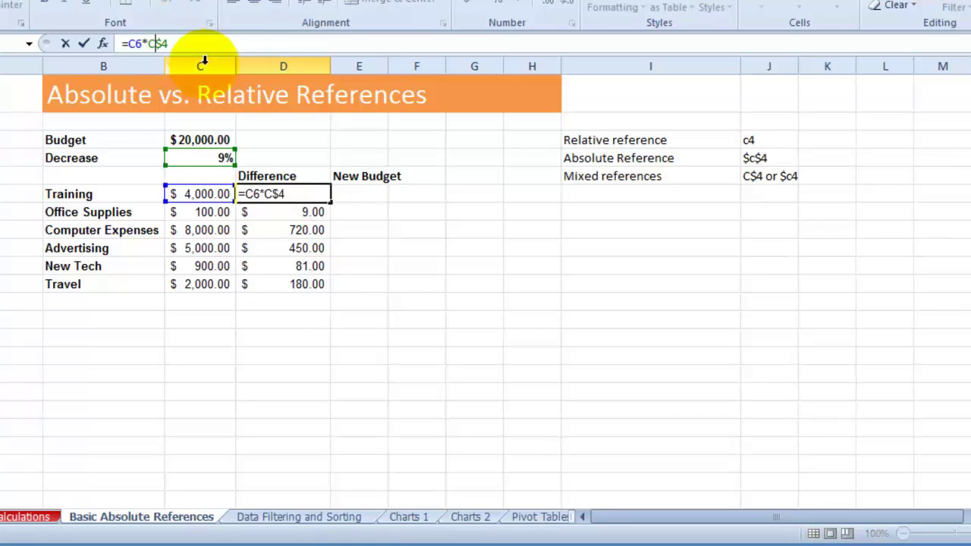
pyautogui.hotkey('ctrl', 'Return')
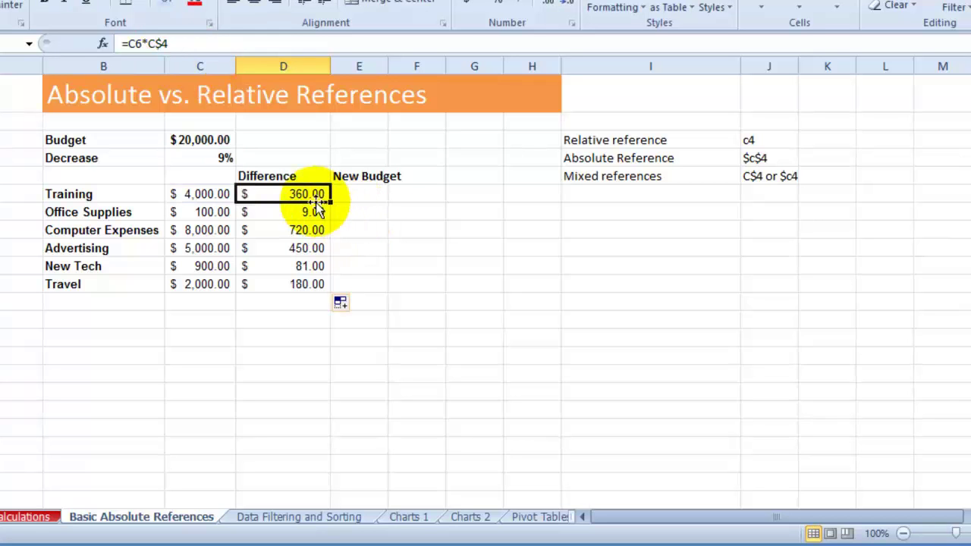
# Copy the D6 formula across into the Training New Budget cell E6 and inspect which cells it references.
pyautogui.click(268, 157)
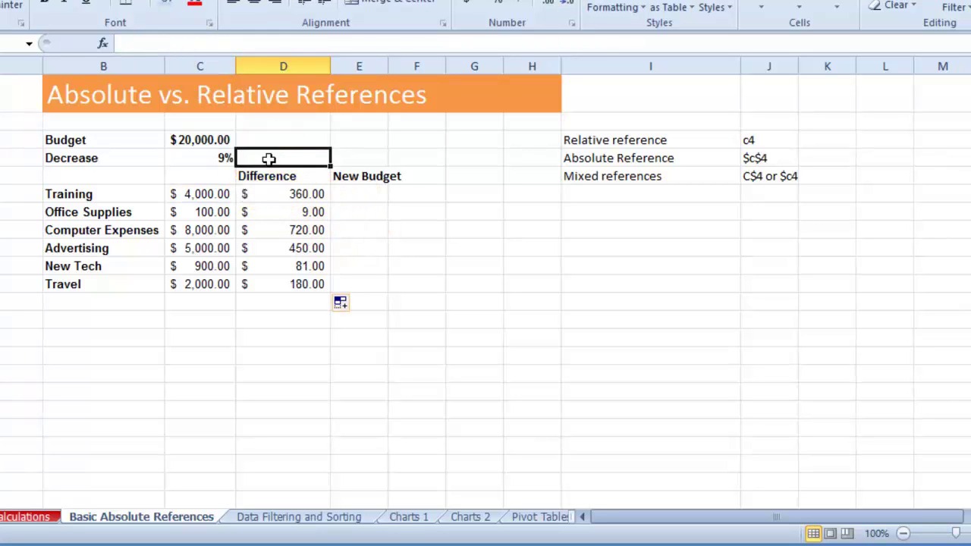
pyautogui.click(292, 199)
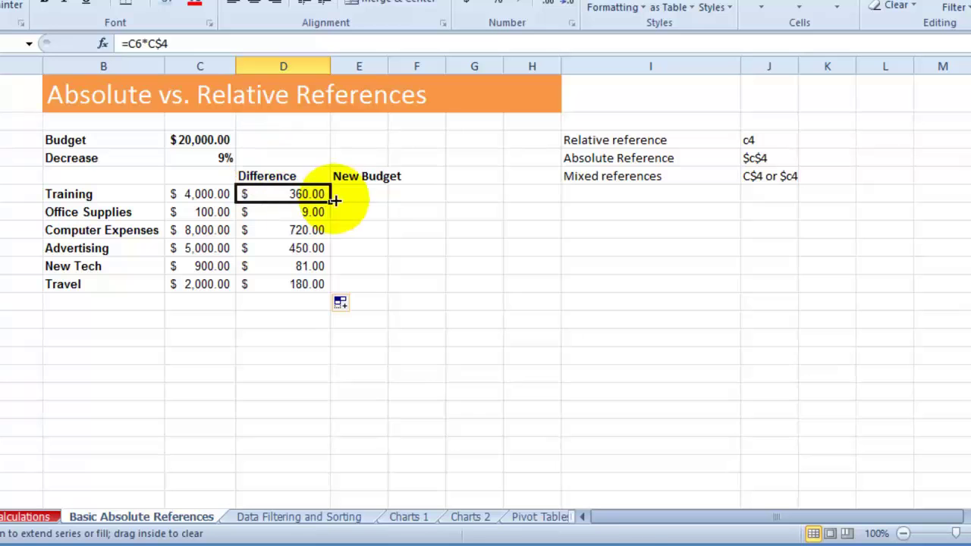
pyautogui.moveTo(332, 199); pyautogui.dragTo(379, 199)
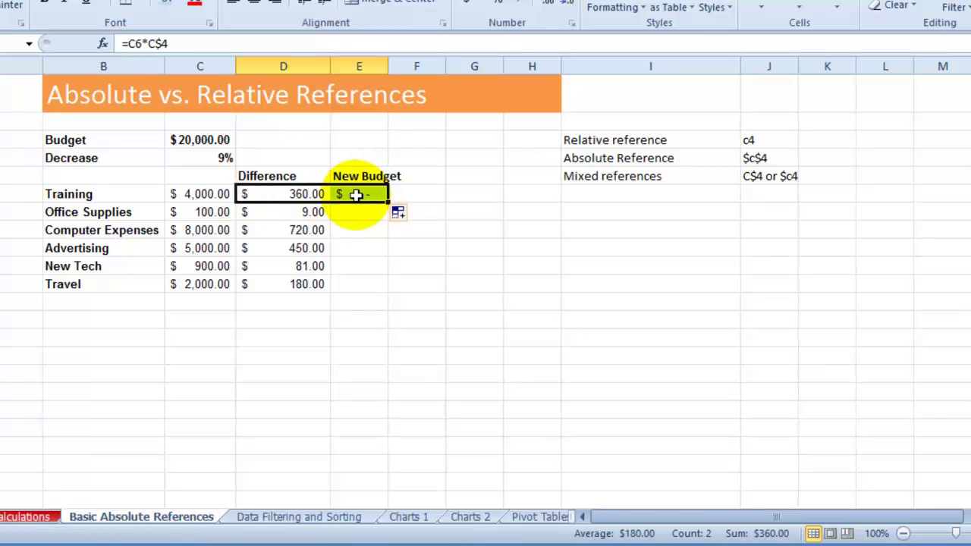
pyautogui.click(363, 195)
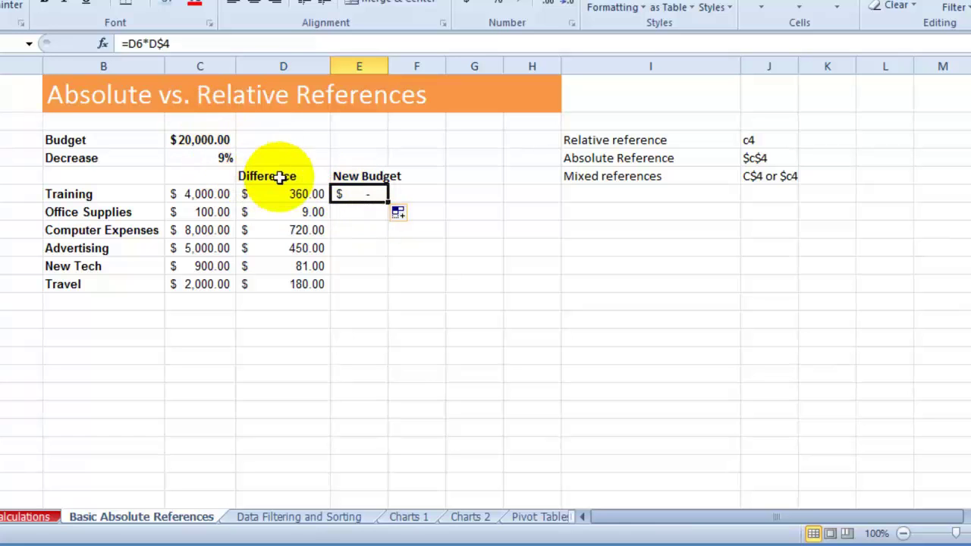
pyautogui.click(135, 44)
pyautogui.click(135, 43)
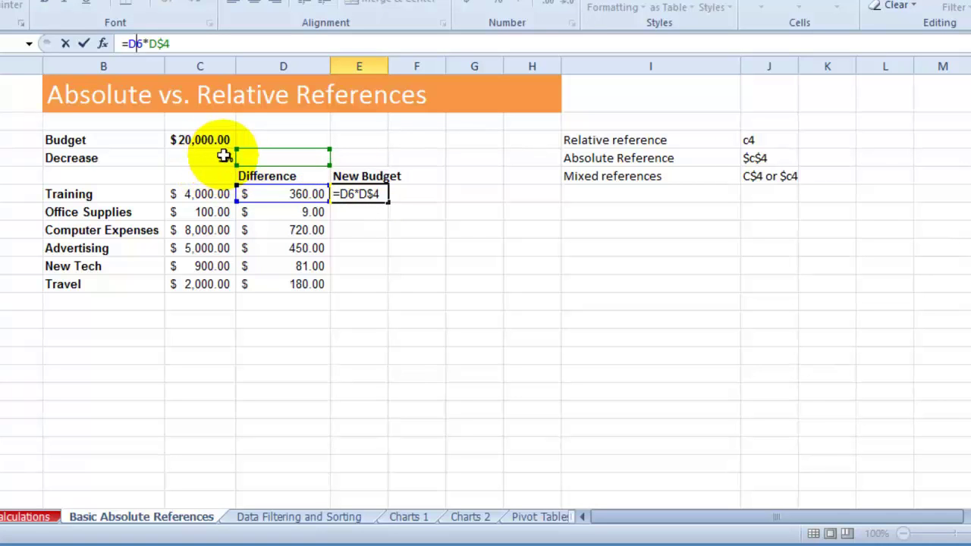
pyautogui.click(388, 222)
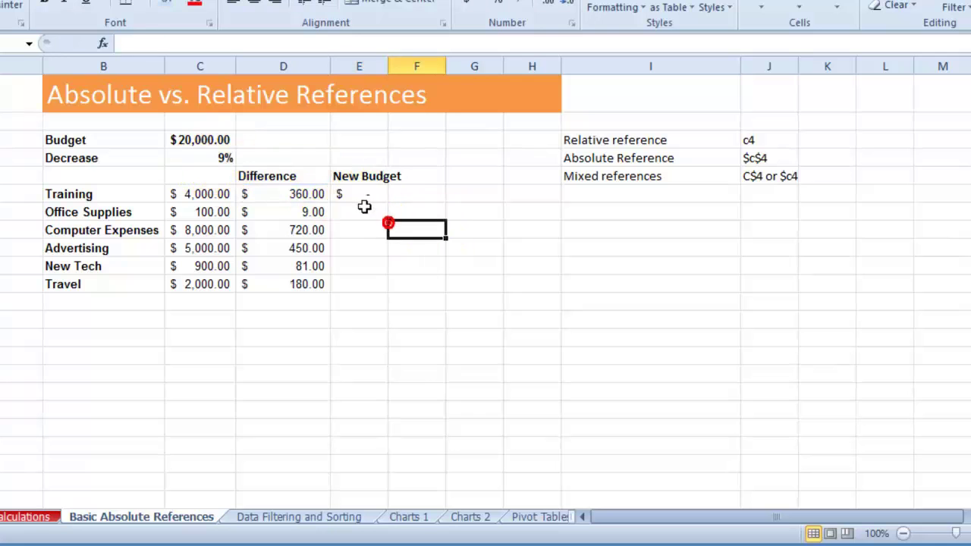
# Enter 5 in cell D4 beside the Decrease percentage.
pyautogui.click(271, 157)
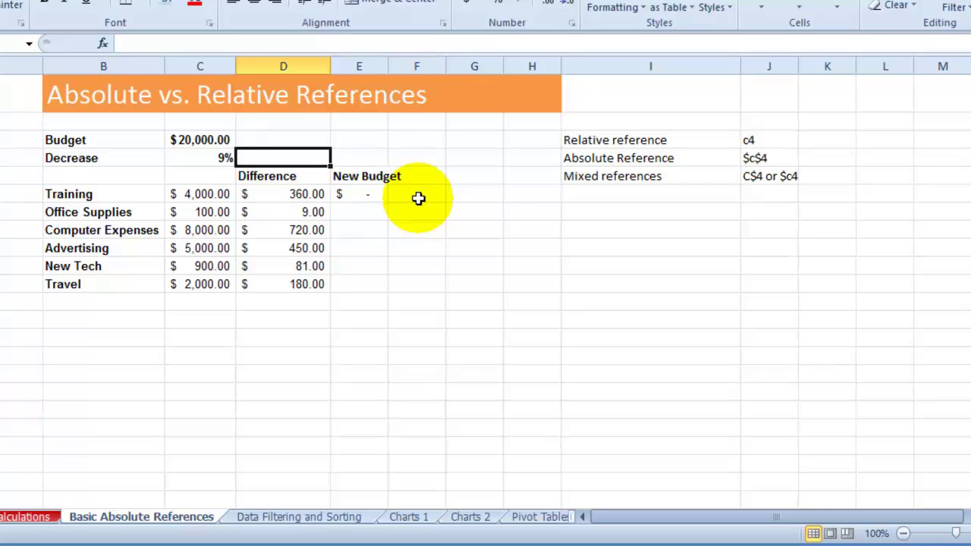
pyautogui.write('5')
pyautogui.click(367, 159)
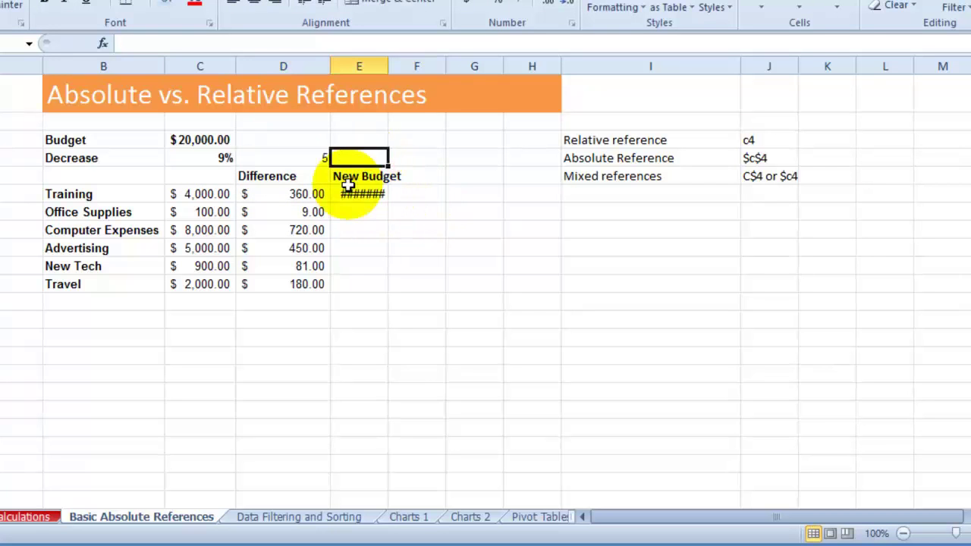
# Fit the New Budget column's width to its contents and inspect the cells referenced by the E6 formula.
pyautogui.click(371, 194)
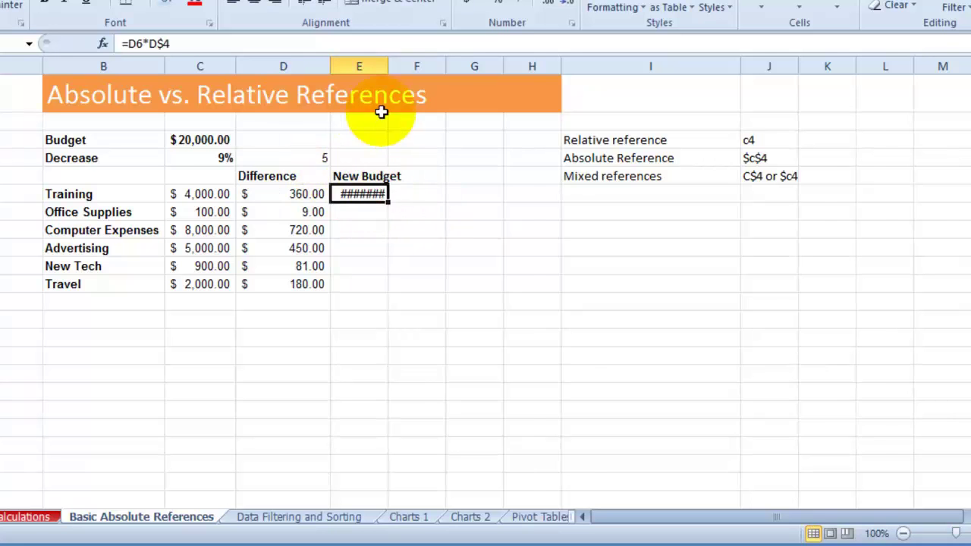
pyautogui.doubleClick(388, 66)
pyautogui.click(136, 43)
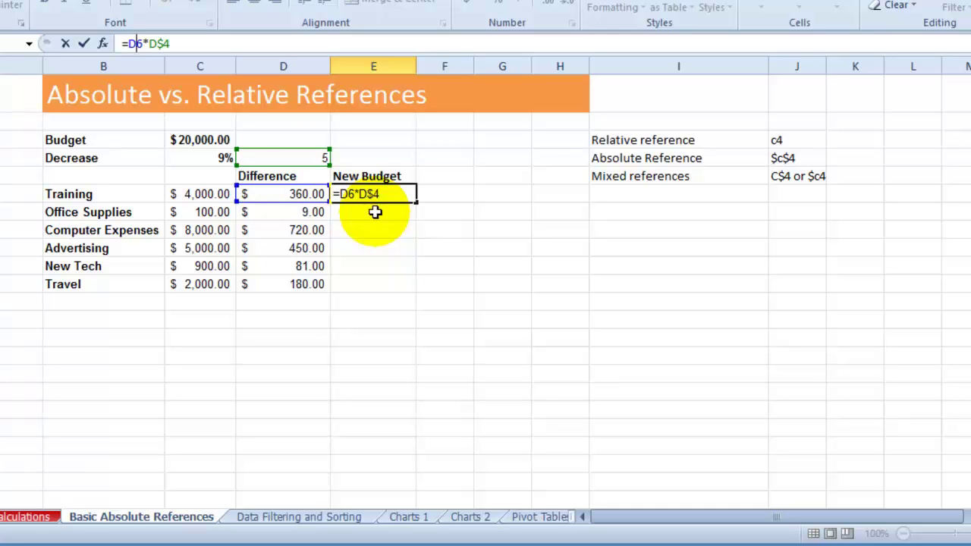
pyautogui.press('Return')
# Change the Training Difference formula in D6 to =C6*$C4 and copy it across into E6.
pyautogui.click(292, 195)
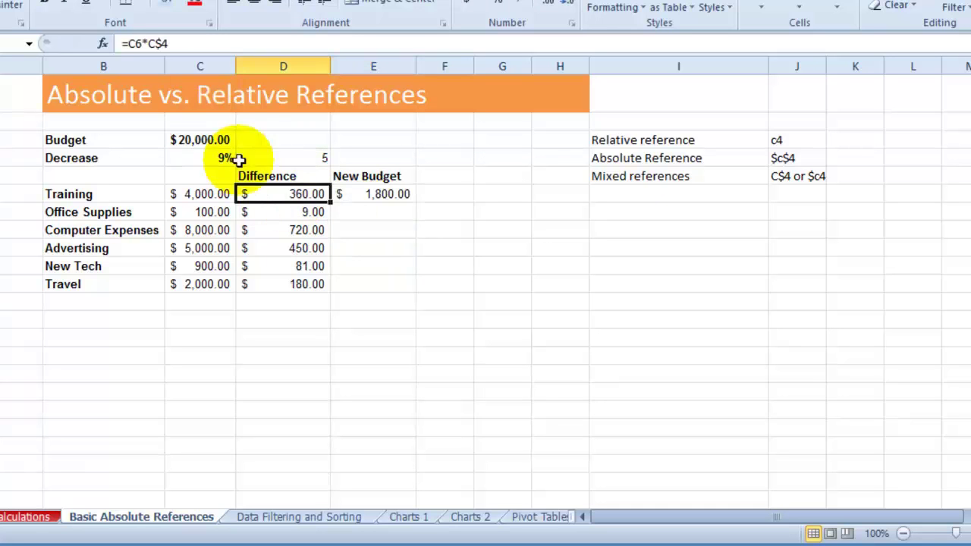
pyautogui.click(150, 43)
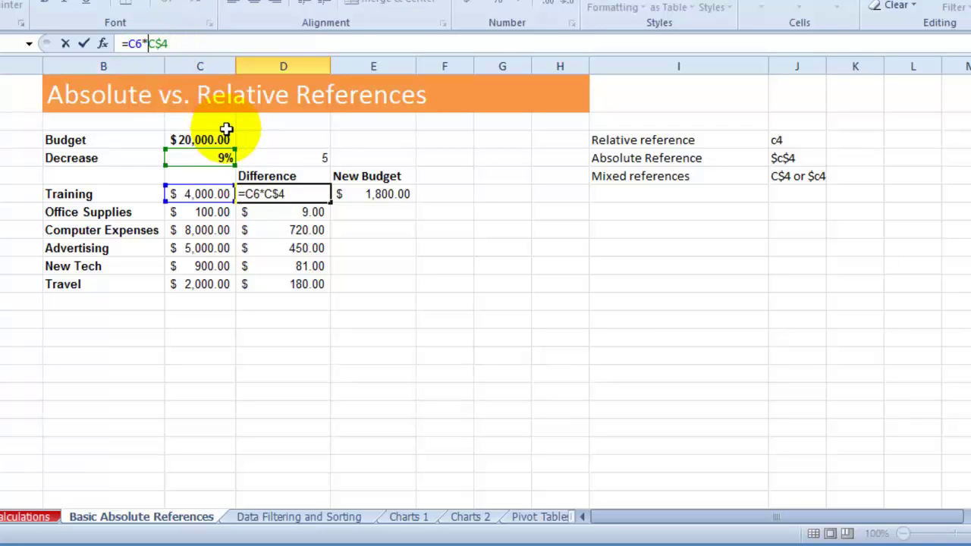
pyautogui.press('F4')
pyautogui.click(288, 193)
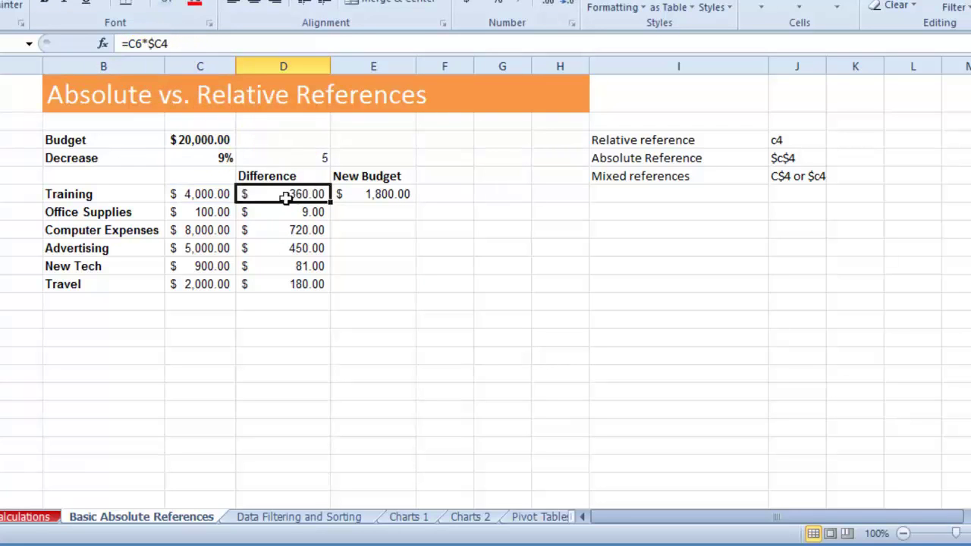
pyautogui.moveTo(347, 190); pyautogui.dragTo(370, 196)
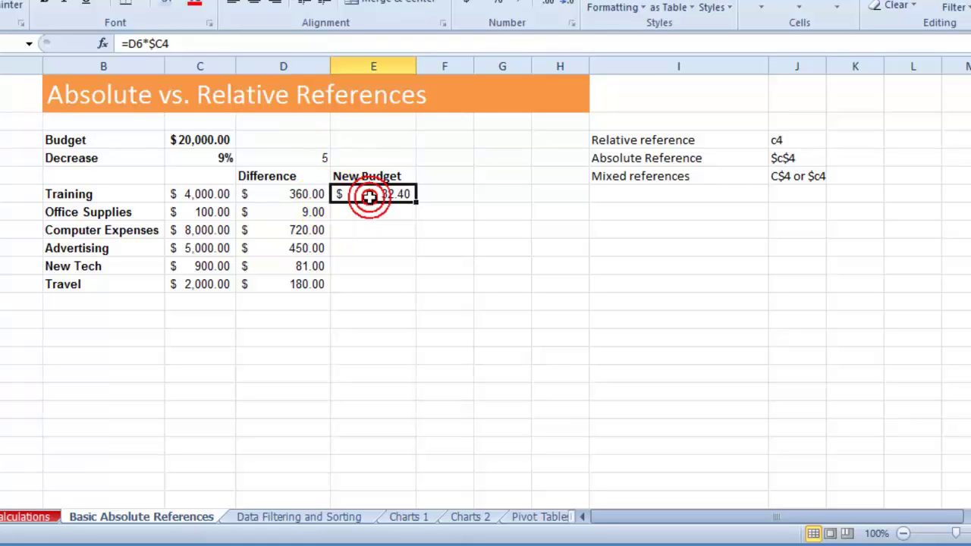
# Copy the D6 formula down through the Travel row and inspect the resulting formulas in D7 and D8.
pyautogui.click(311, 195)
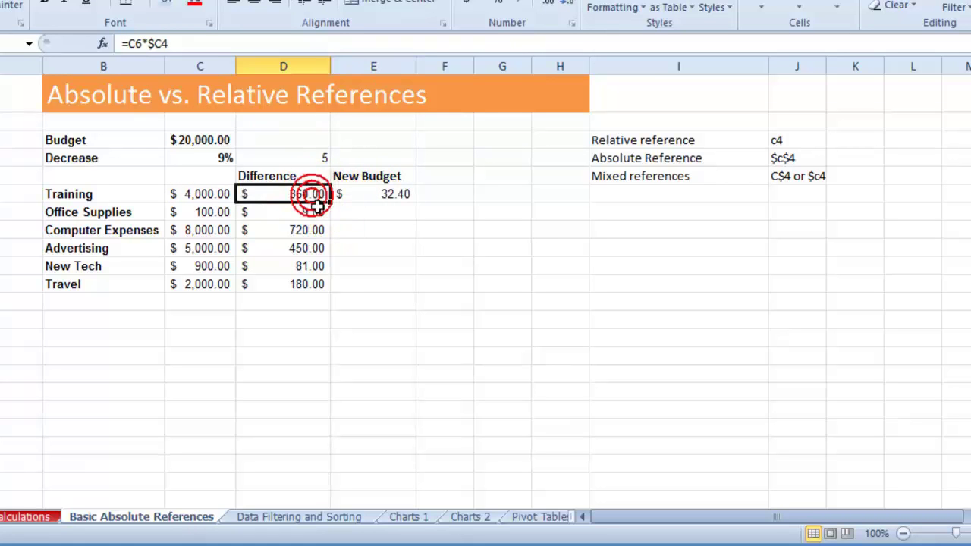
pyautogui.moveTo(331, 203); pyautogui.dragTo(320, 284)
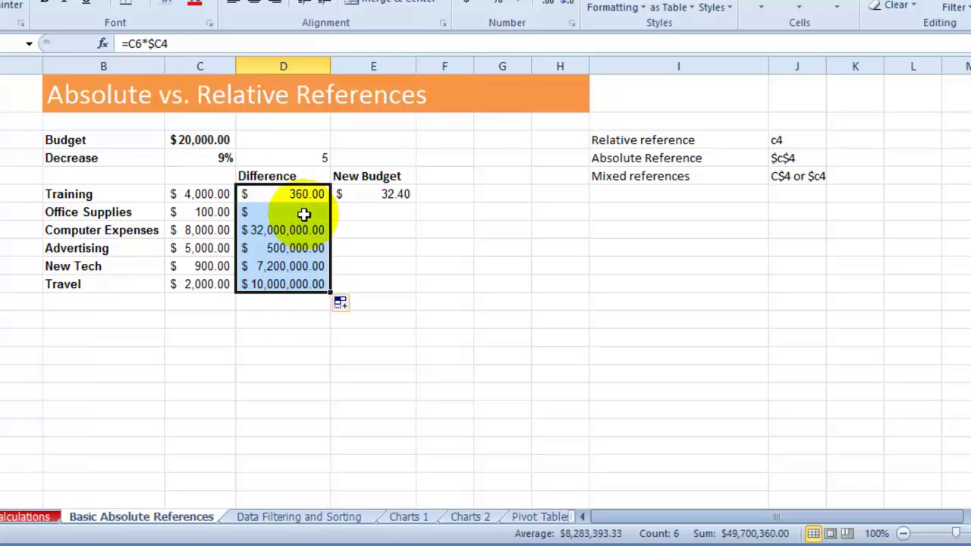
pyautogui.click(296, 226)
pyautogui.click(293, 215)
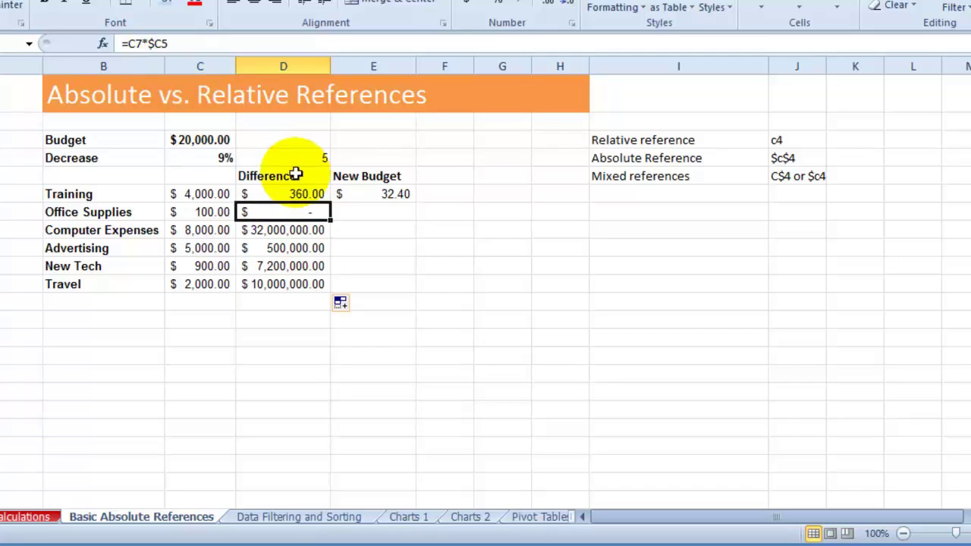
pyautogui.click(301, 224)
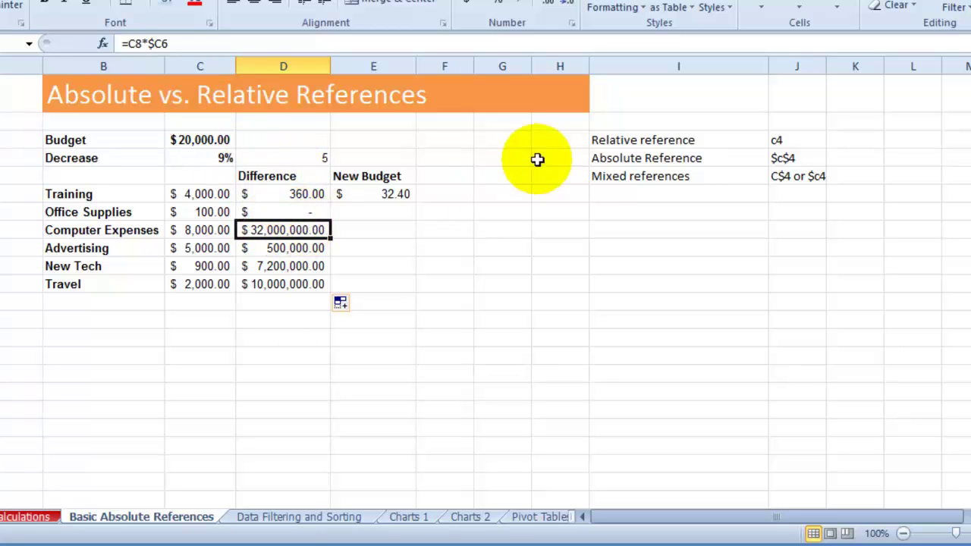
# Compare the Mixed references note with the D6 formula and the Decrease percentage in C4.
pyautogui.click(604, 180)
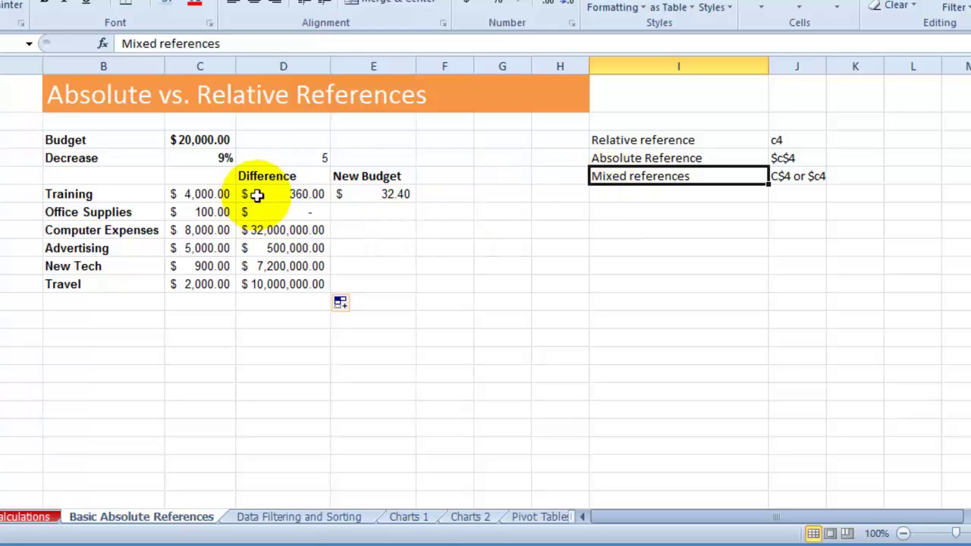
pyautogui.click(294, 195)
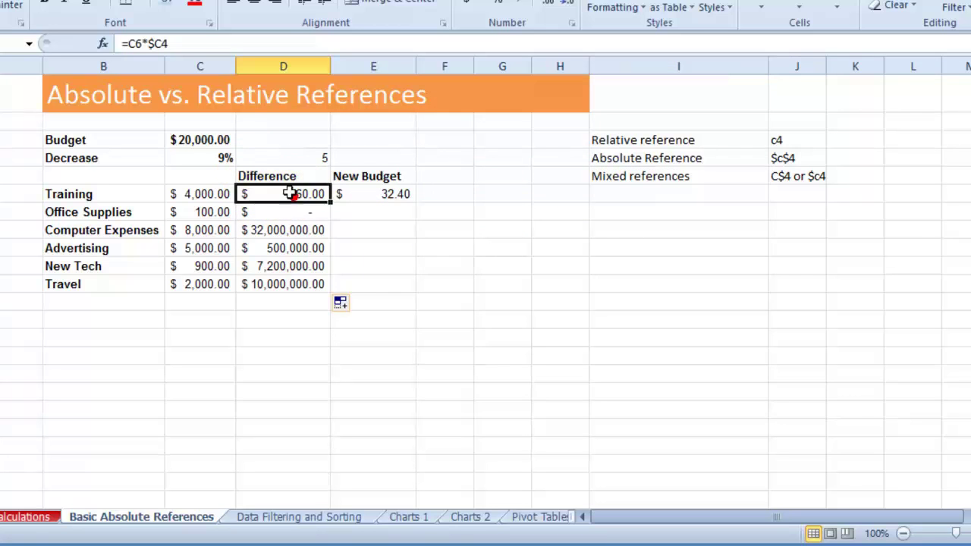
pyautogui.click(217, 157)
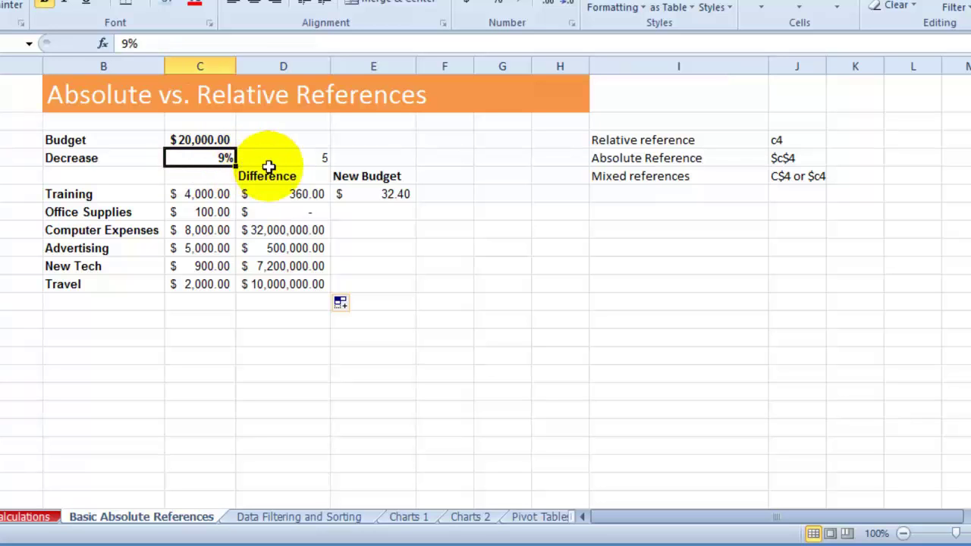
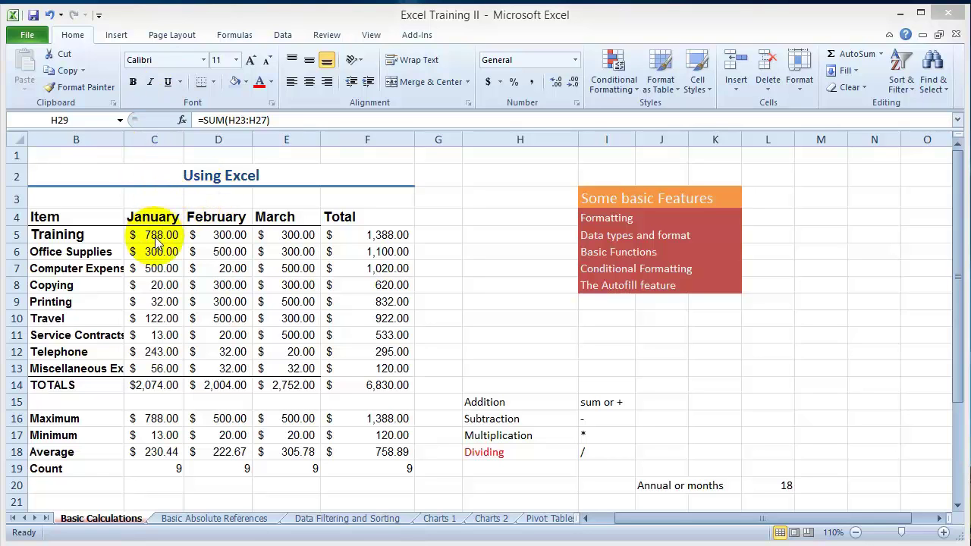
# Highlight the expense table B4:F14 on the Basic Calculations sheet to review its extent.
pyautogui.click(65, 215)
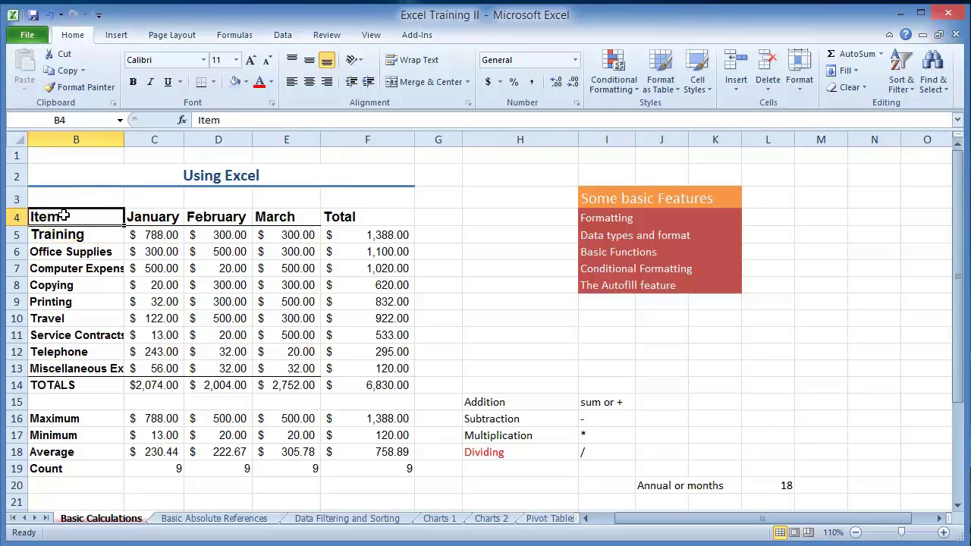
pyautogui.moveTo(64, 216); pyautogui.dragTo(354, 386)
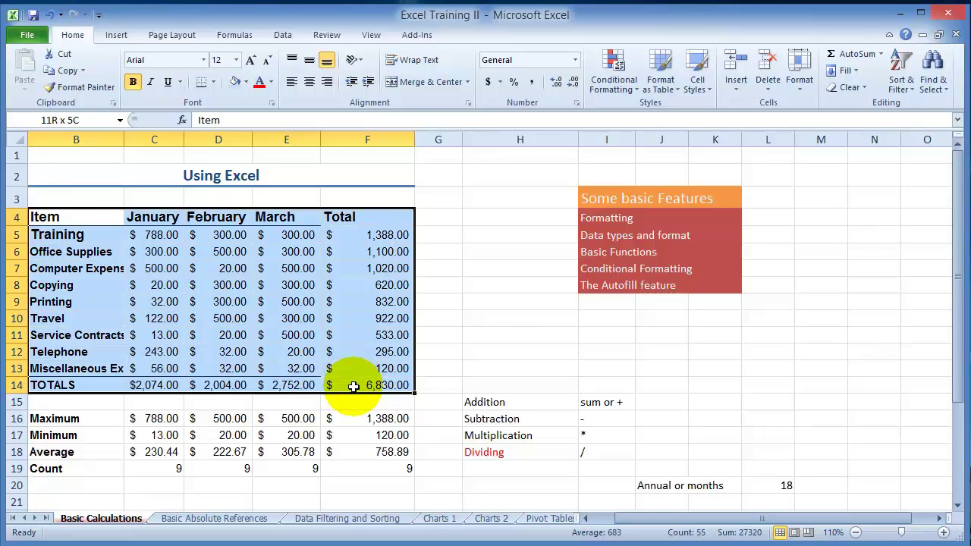
pyautogui.click(484, 319)
# Increase the January Training amount in C5 to five decimal places and reduce it back to two.
pyautogui.click(153, 235)
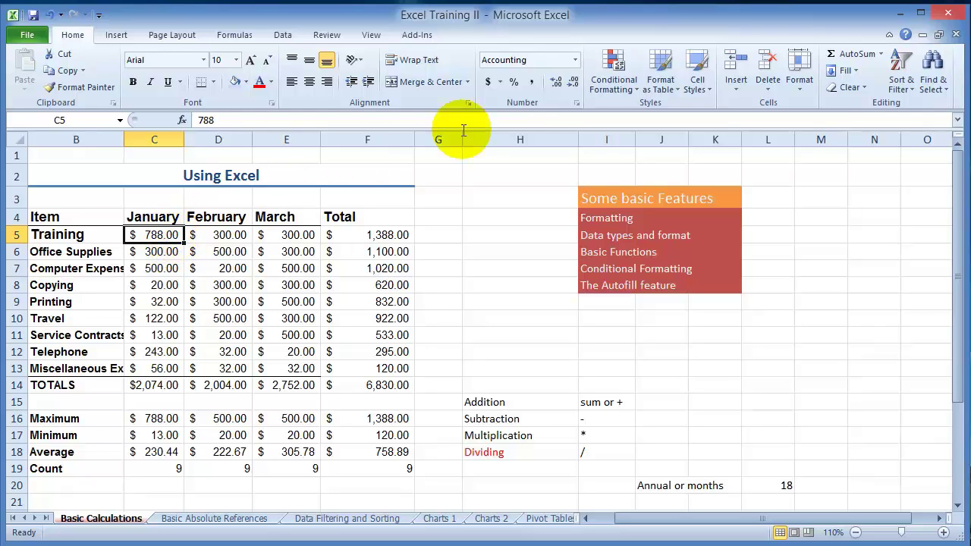
pyautogui.click(558, 83)
pyautogui.click(558, 84)
pyautogui.click(558, 84)
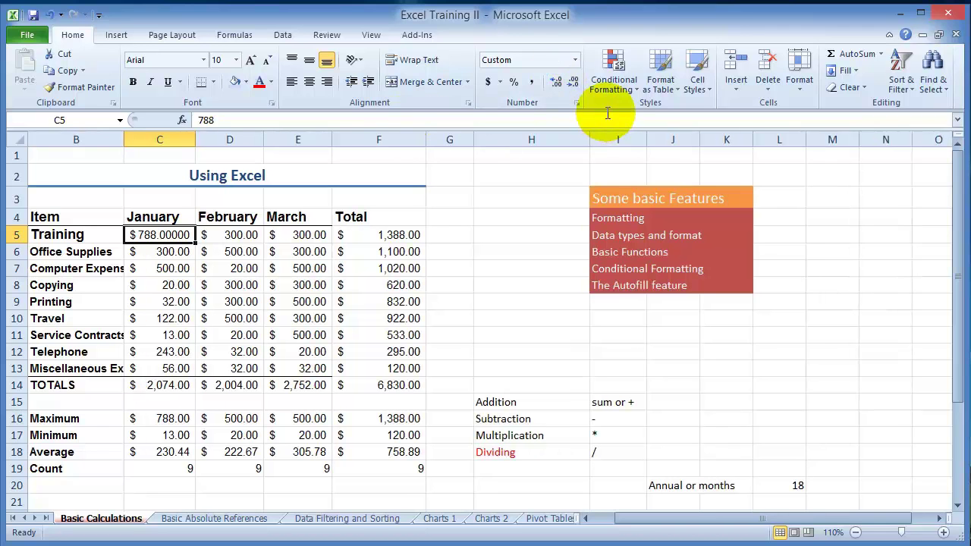
pyautogui.click(560, 83)
pyautogui.click(574, 82)
pyautogui.click(574, 82)
pyautogui.click(574, 82)
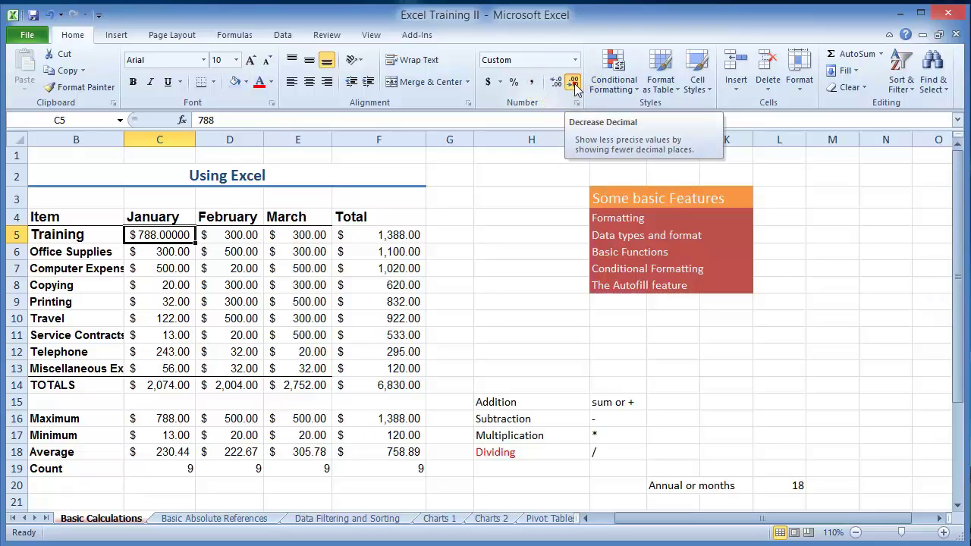
# Increase the decimal places of the amounts in C5:F14 and bring them back to two.
pyautogui.click(298, 234)
pyautogui.moveTo(158, 225); pyautogui.dragTo(364, 381)
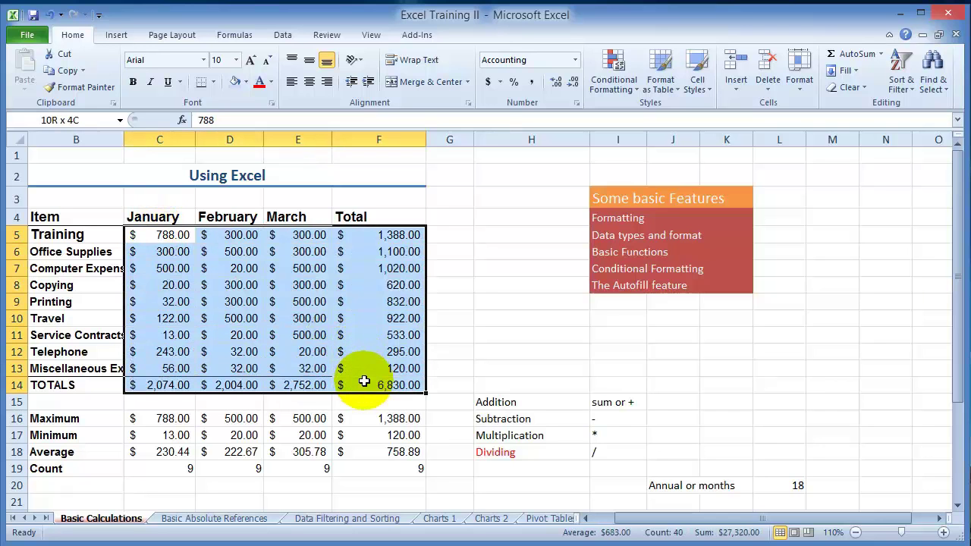
pyautogui.click(556, 82)
pyautogui.click(574, 83)
pyautogui.click(159, 231)
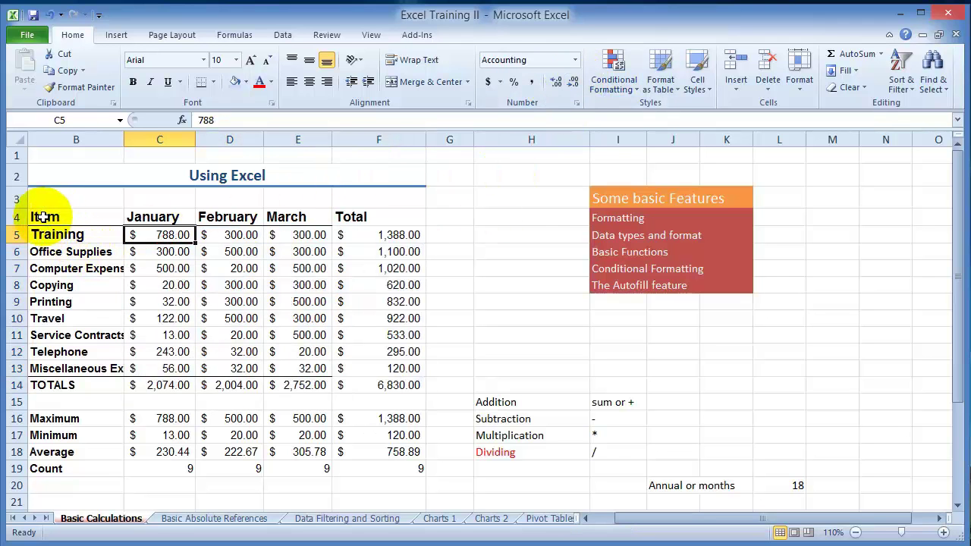
# Format the expense range B4:F14 as a table with an orange banded style, leaving the headers option off.
pyautogui.moveTo(37, 217); pyautogui.dragTo(377, 383)
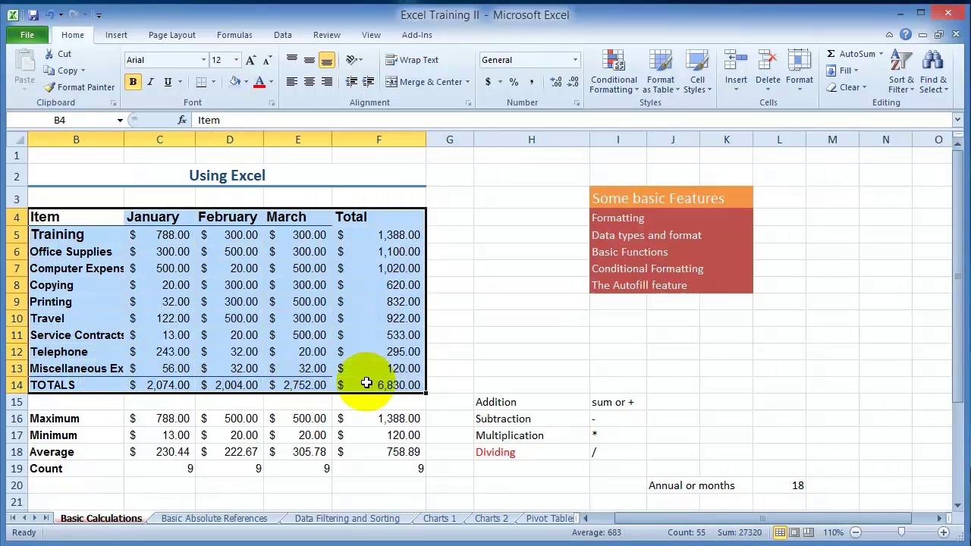
pyautogui.click(677, 90)
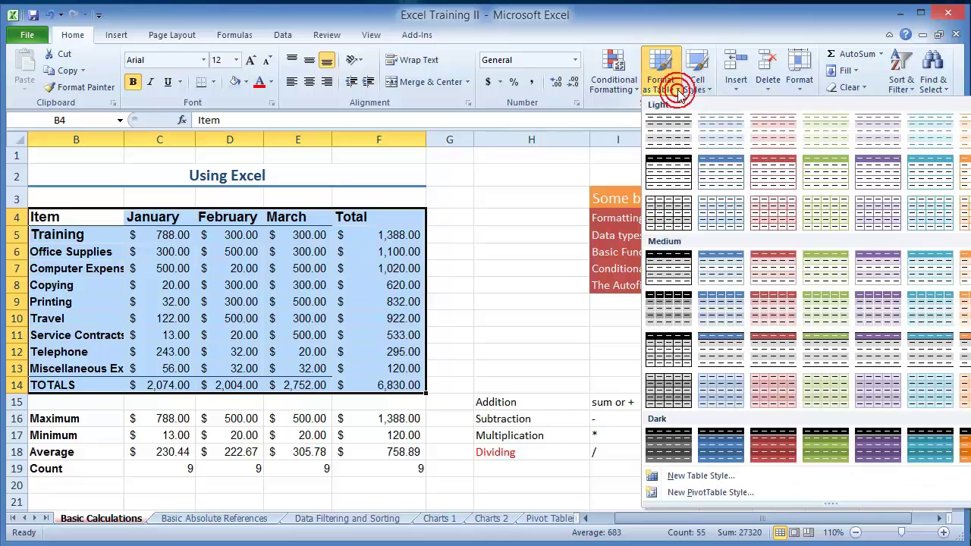
pyautogui.click(781, 180)
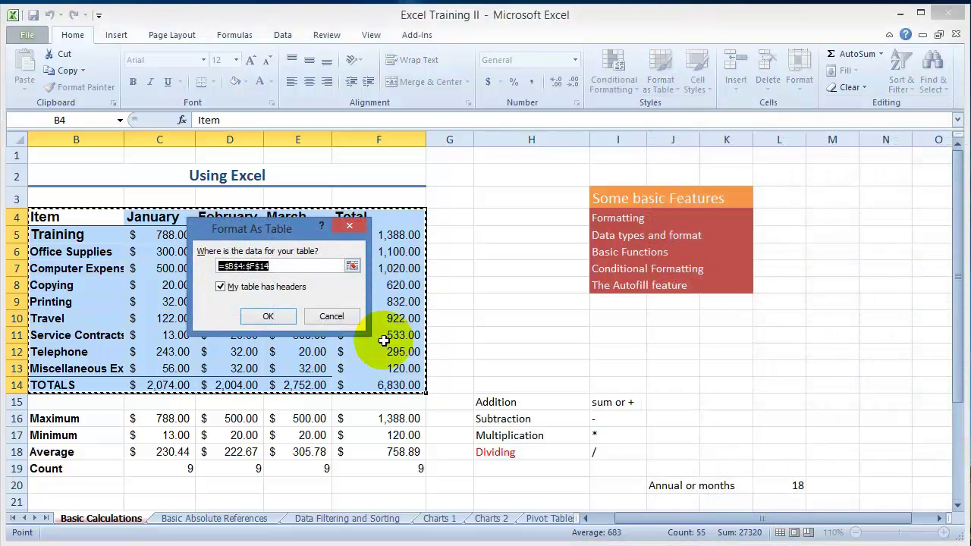
pyautogui.click(220, 288)
pyautogui.click(258, 315)
pyautogui.click(237, 302)
pyautogui.click(294, 386)
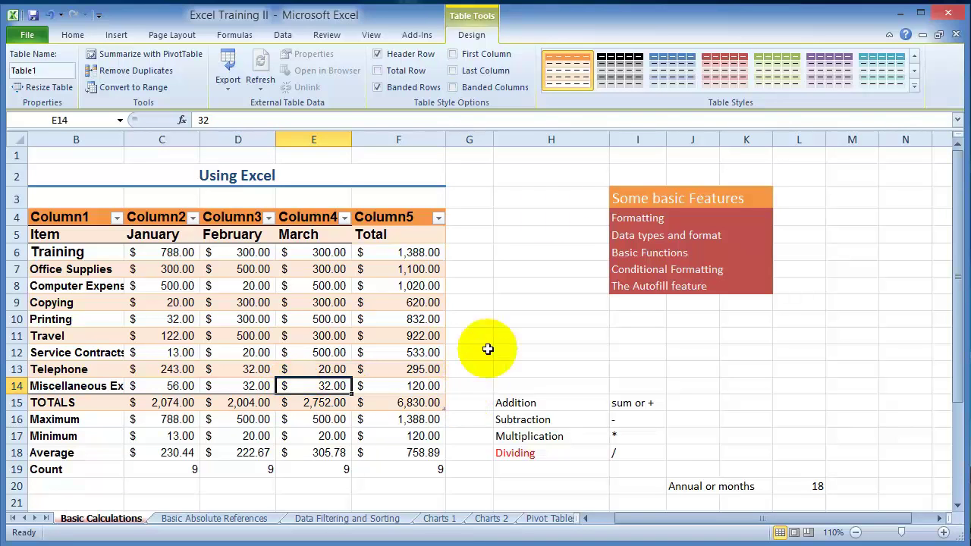
# Change the expense table's style to the red banded one.
pyautogui.click(663, 77)
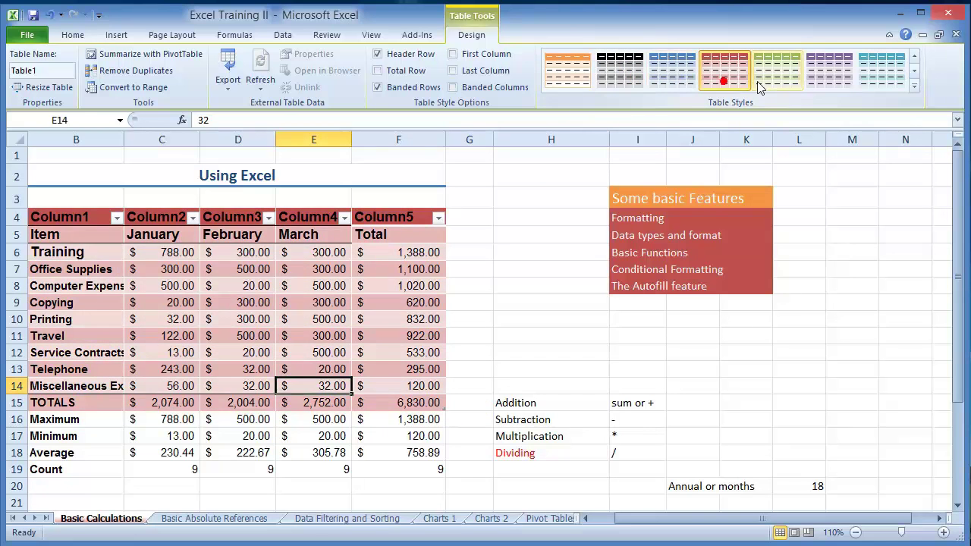
pyautogui.click(852, 72)
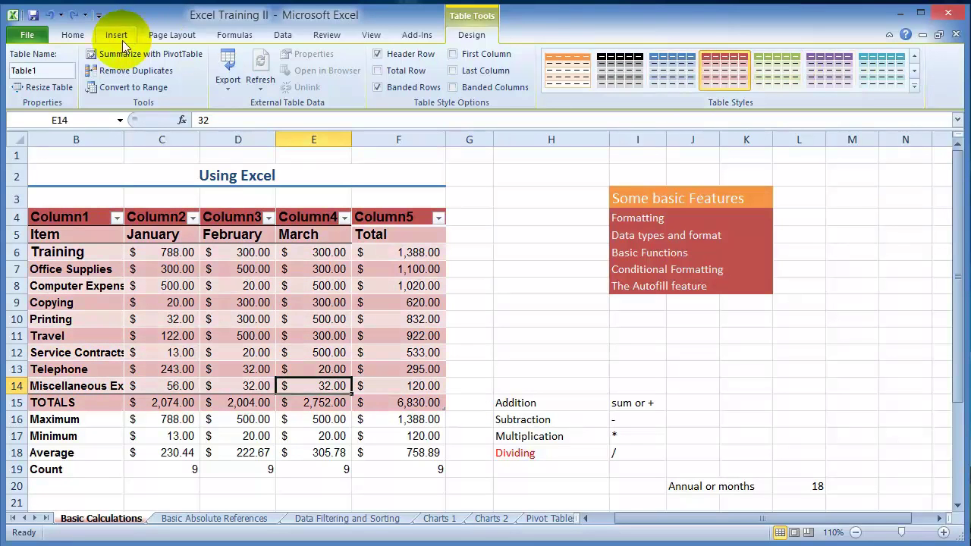
pyautogui.click(73, 35)
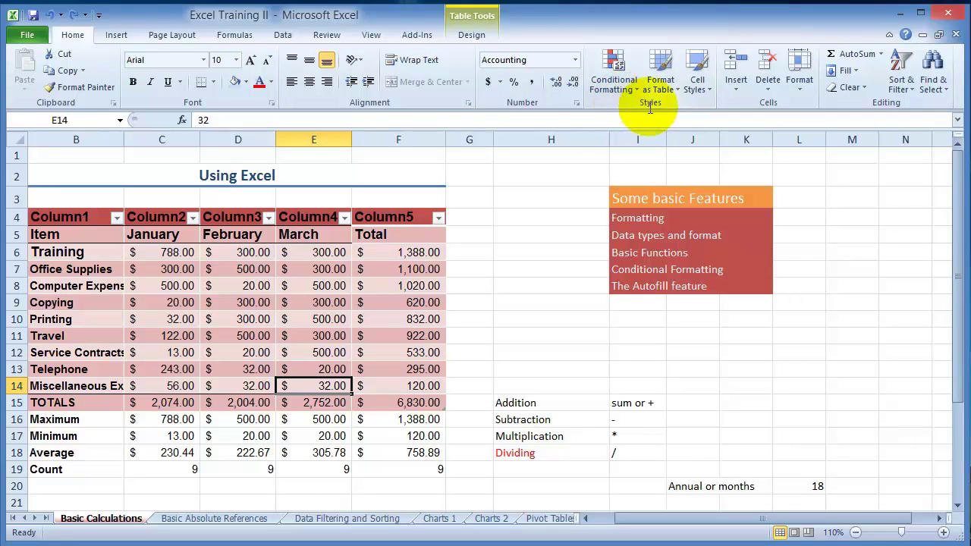
# Undo the red table style and the conversion of the expense range to a table.
pyautogui.hotkey('ctrl', 'z')
pyautogui.hotkey('ctrl', 'z')
pyautogui.hotkey('ctrl', 'z')
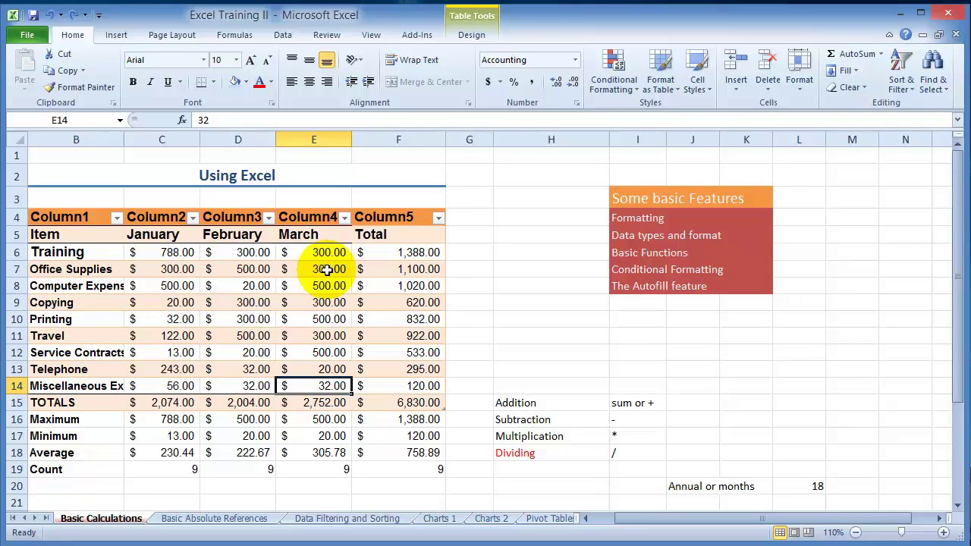
pyautogui.hotkey('ctrl', 'z')
pyautogui.hotkey('ctrl', 'z')
pyautogui.moveTo(66, 216); pyautogui.dragTo(397, 206)
pyautogui.click(703, 89)
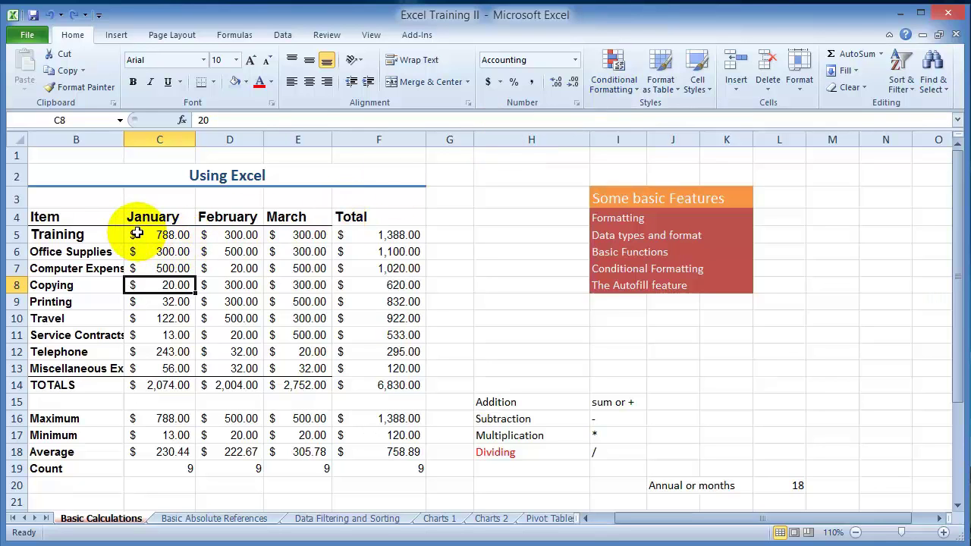
pyautogui.click(629, 89)
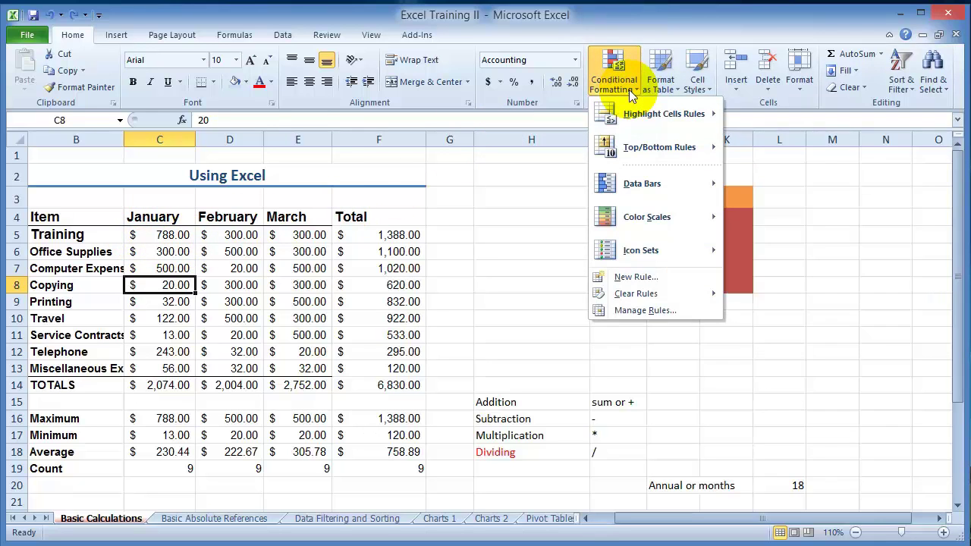
pyautogui.click(173, 234)
pyautogui.click(173, 236)
# Format the expense range B4:F14 as a table with an orange header and grey banded rows, adding a separate header row.
pyautogui.moveTo(68, 216); pyautogui.dragTo(410, 385)
pyautogui.click(628, 90)
pyautogui.click(661, 82)
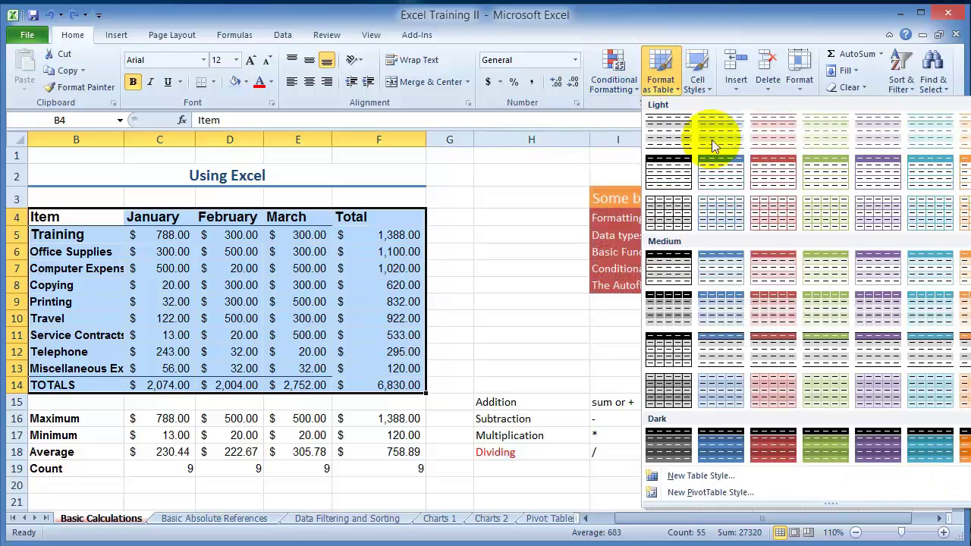
pyautogui.click(963, 307)
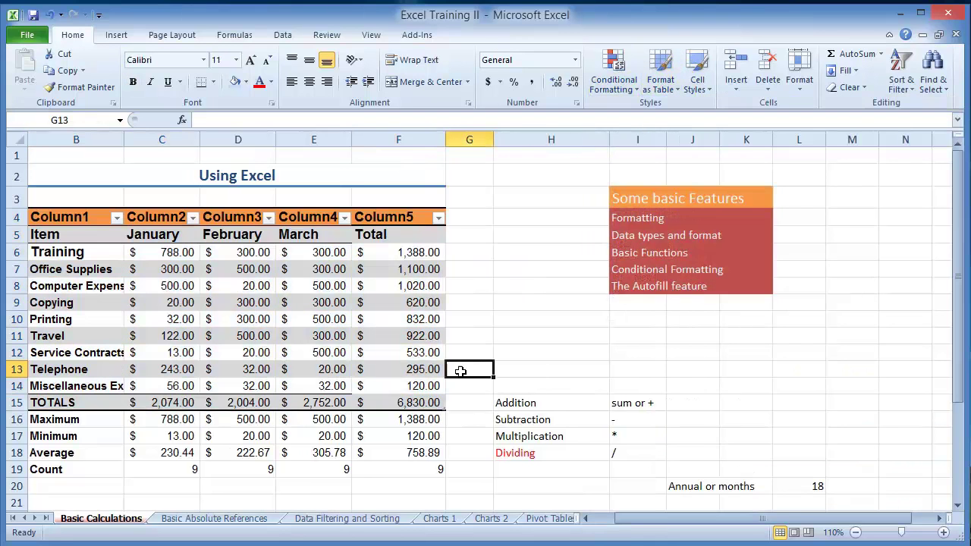
# Apply a Below Average conditional formatting rule to the monthly amounts C6:E14 with Light Red Fill with Dark Red Text.
pyautogui.moveTo(159, 252); pyautogui.dragTo(289, 383)
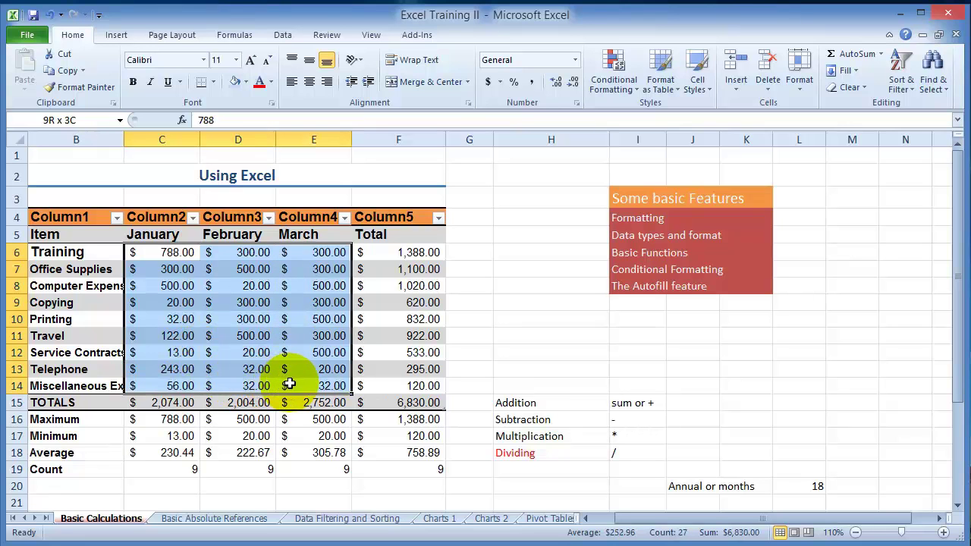
pyautogui.moveTo(289, 383); pyautogui.dragTo(289, 383)
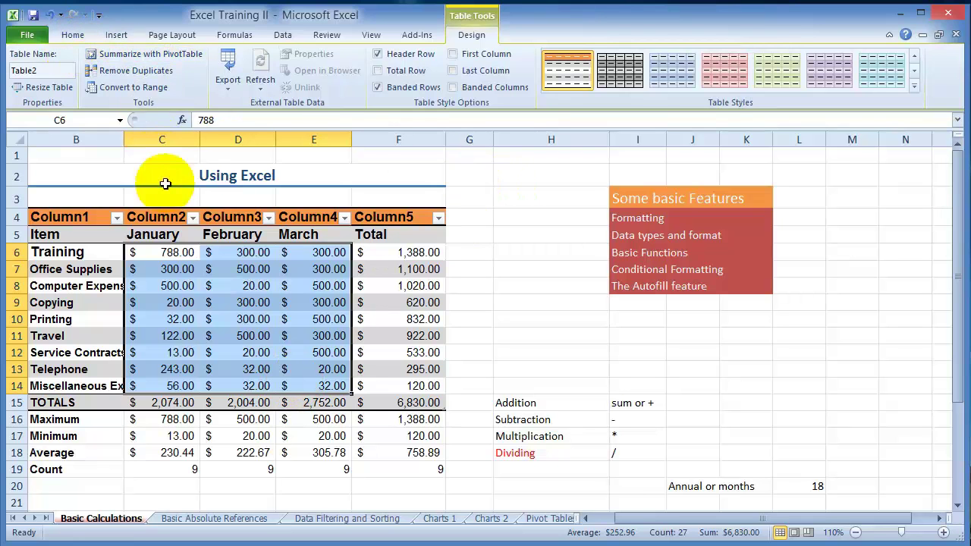
pyautogui.click(76, 35)
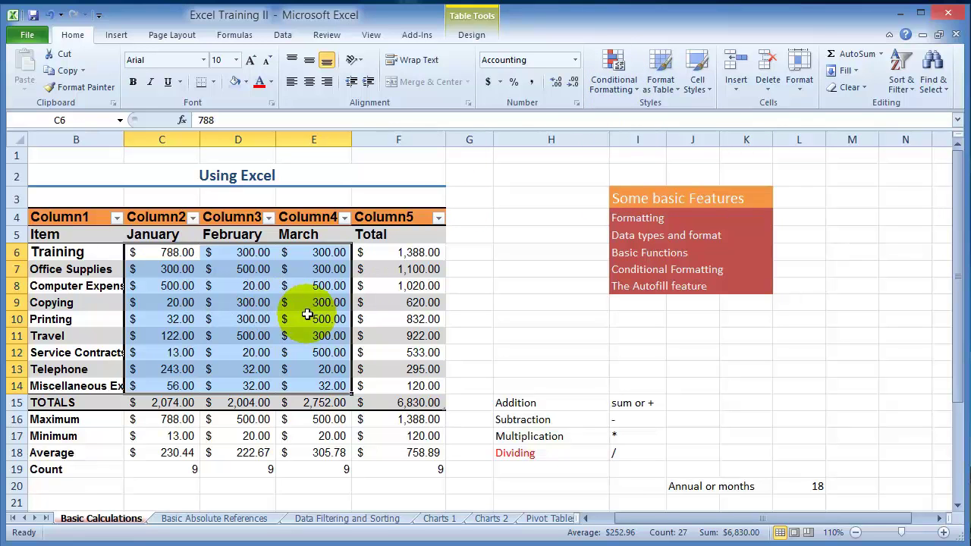
pyautogui.click(636, 90)
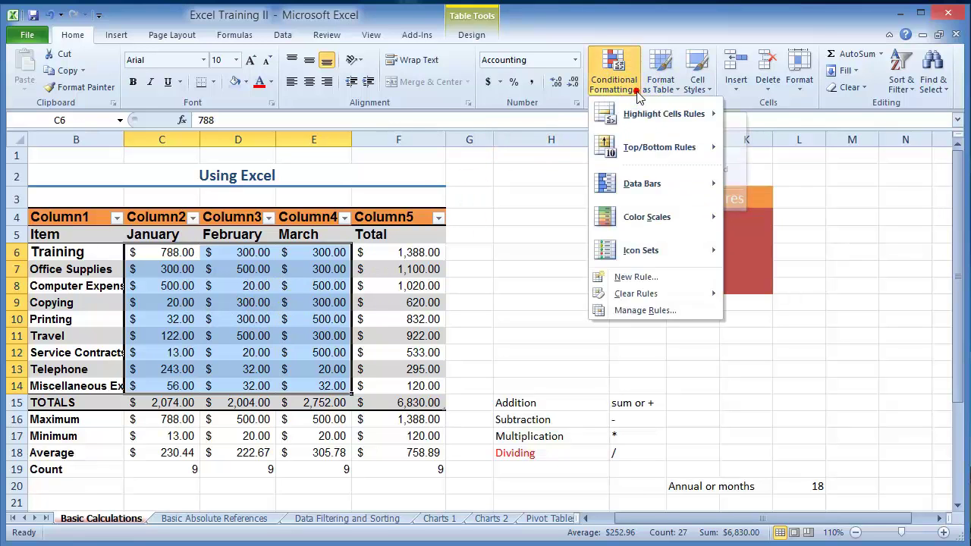
pyautogui.moveTo(670, 154)
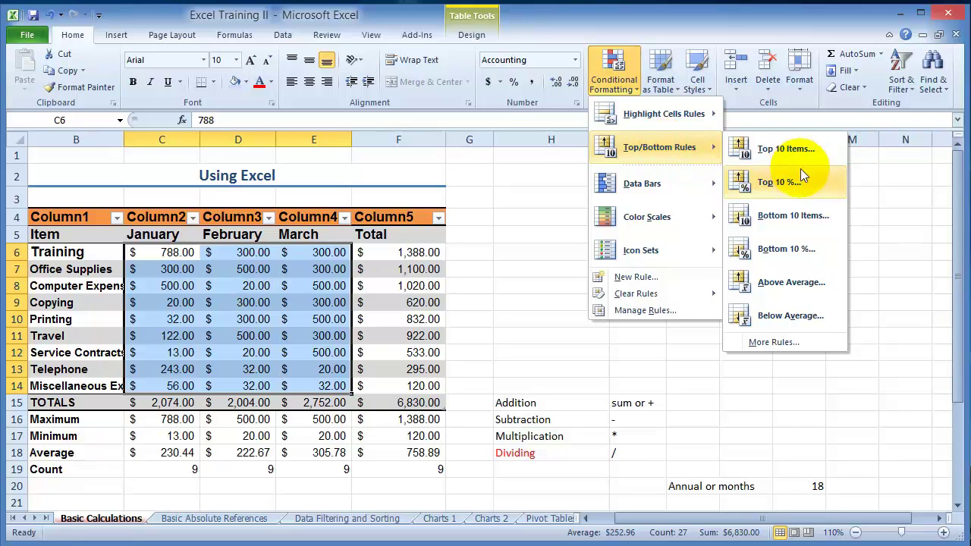
pyautogui.click(788, 318)
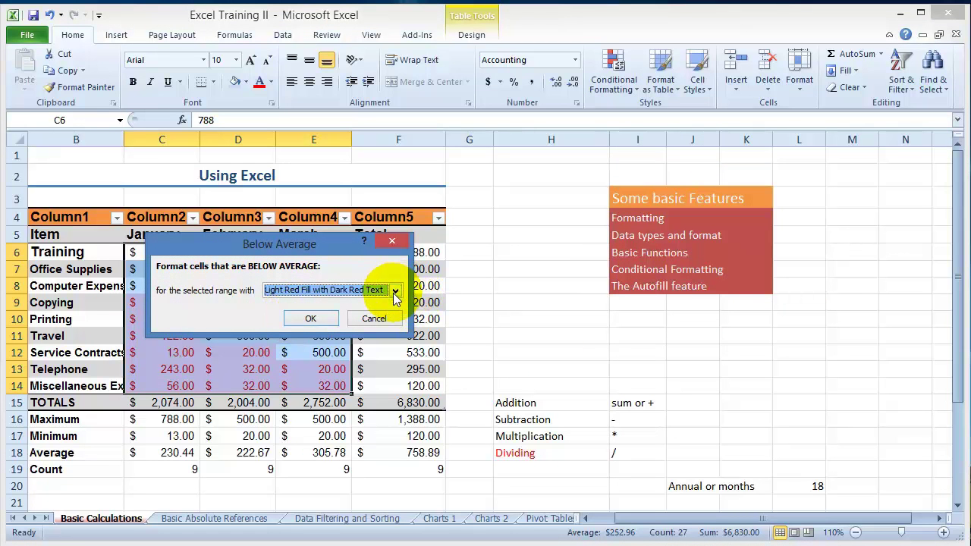
pyautogui.click(395, 292)
pyautogui.click(395, 292)
pyautogui.click(314, 319)
pyautogui.click(228, 353)
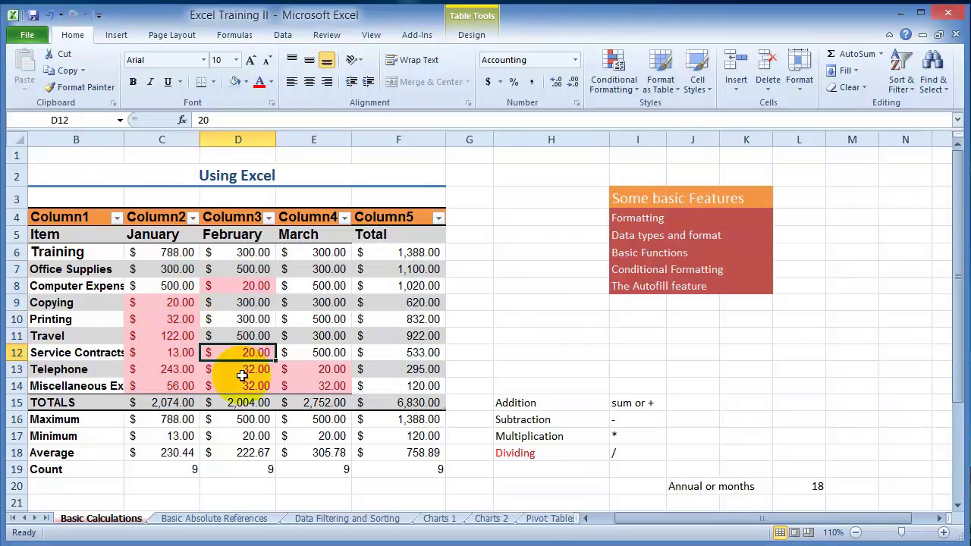
# Set the January Travel amount in C11 to 455, and undo that change together with the Below Average rule.
pyautogui.click(166, 336)
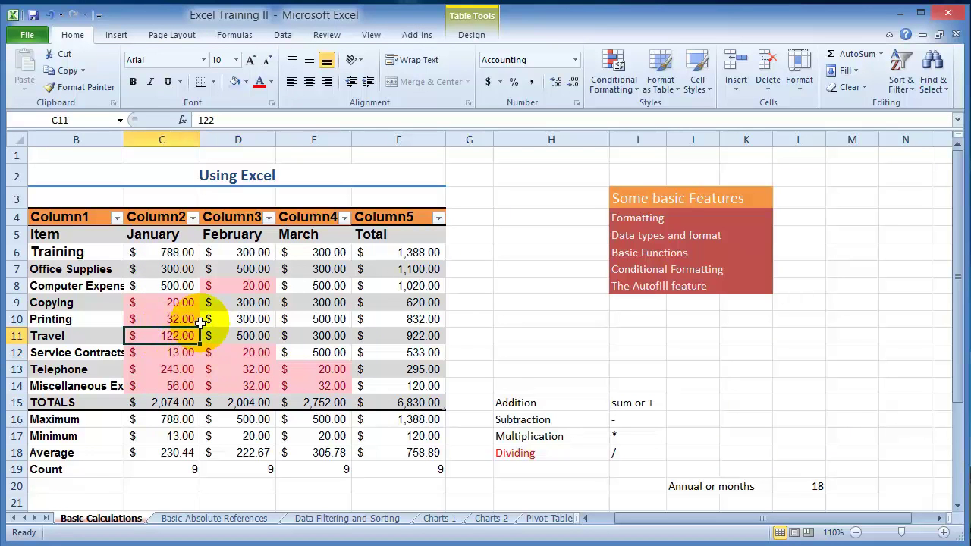
pyautogui.write('455')
pyautogui.press('Return')
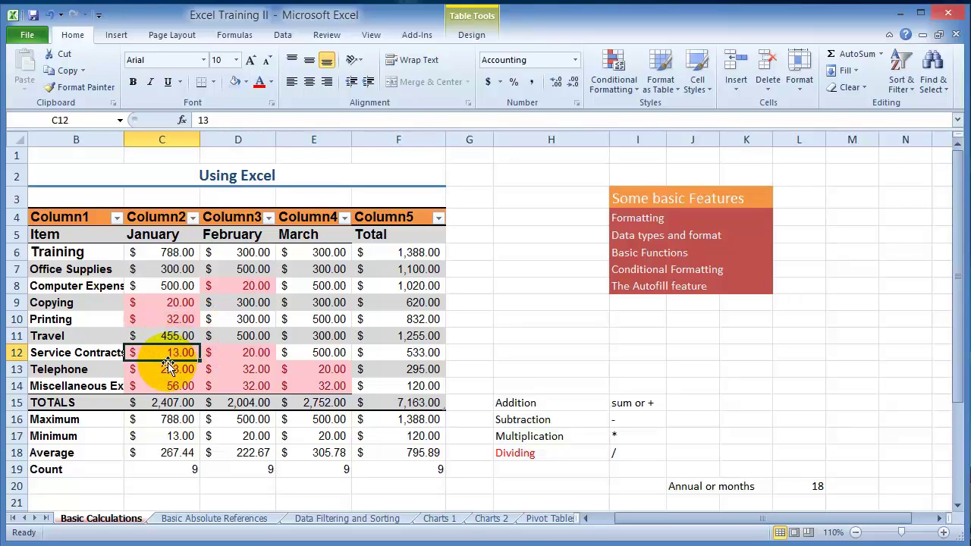
pyautogui.hotkey('ctrl', 'z')
pyautogui.hotkey('ctrl', 'z')
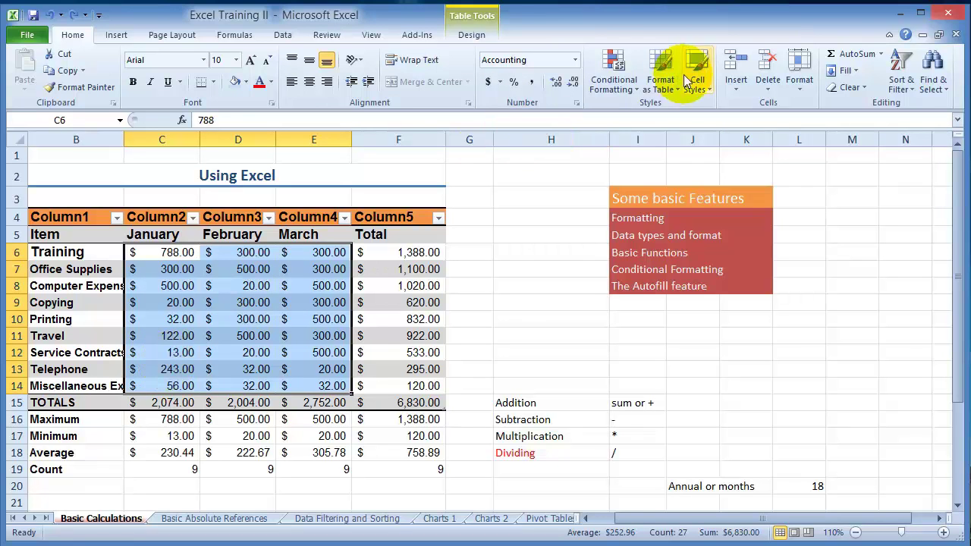
# Apply a Top 10% conditional formatting rule to C6:E14 with 10 % and Light Red Fill with Dark Red Text.
pyautogui.click(632, 90)
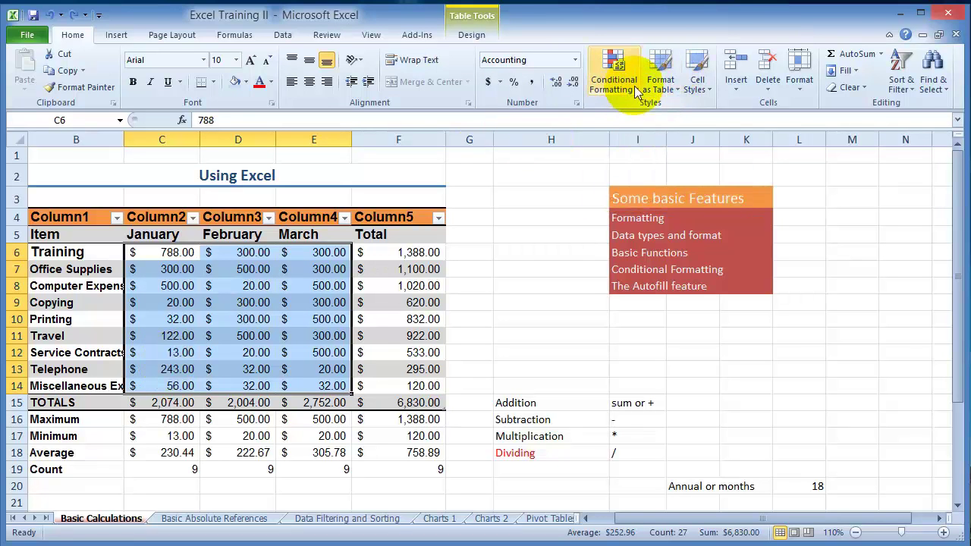
pyautogui.moveTo(660, 147)
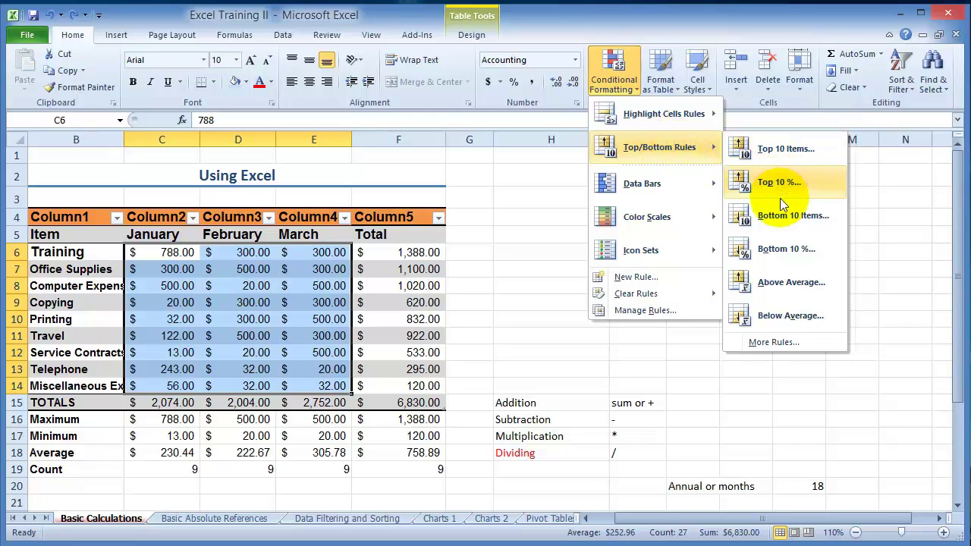
pyautogui.click(758, 188)
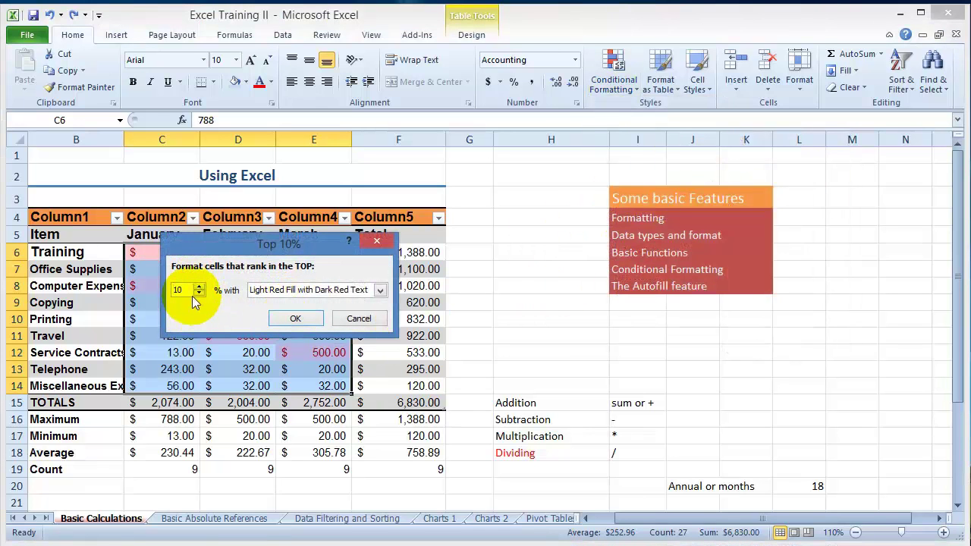
pyautogui.click(286, 320)
pyautogui.click(196, 353)
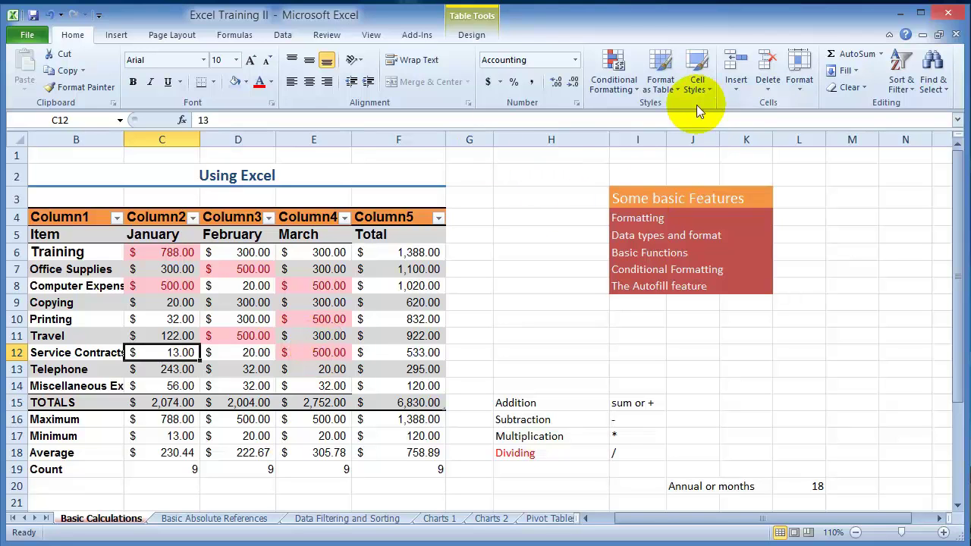
# Try a Less Than highlight rule with the value 20 on the January Service Contracts amount in C12.
pyautogui.click(639, 89)
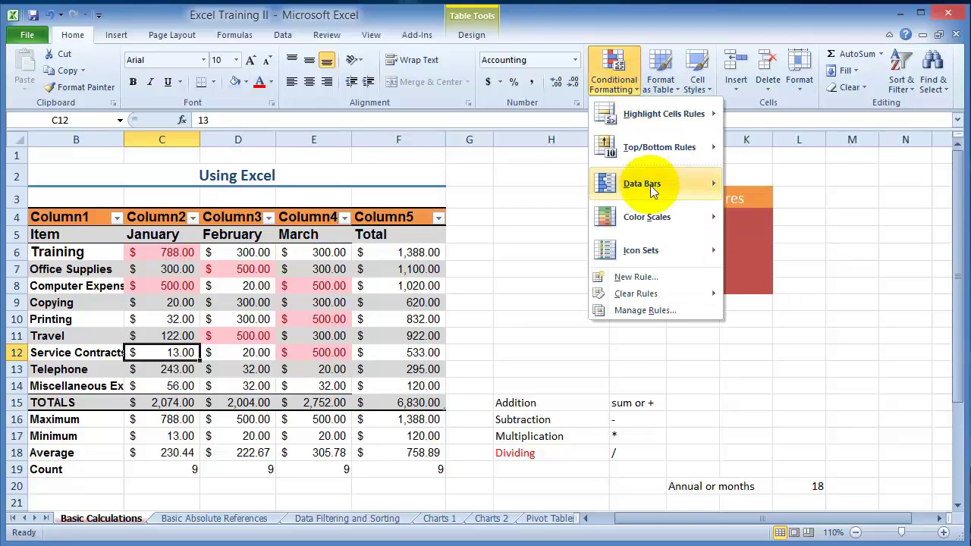
pyautogui.moveTo(651, 115)
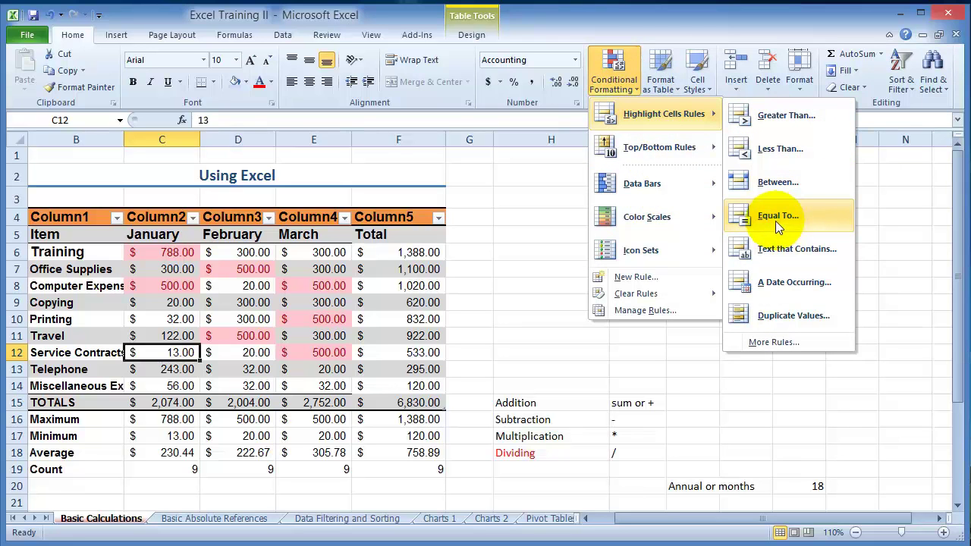
pyautogui.click(789, 148)
pyautogui.write('20')
pyautogui.click(355, 319)
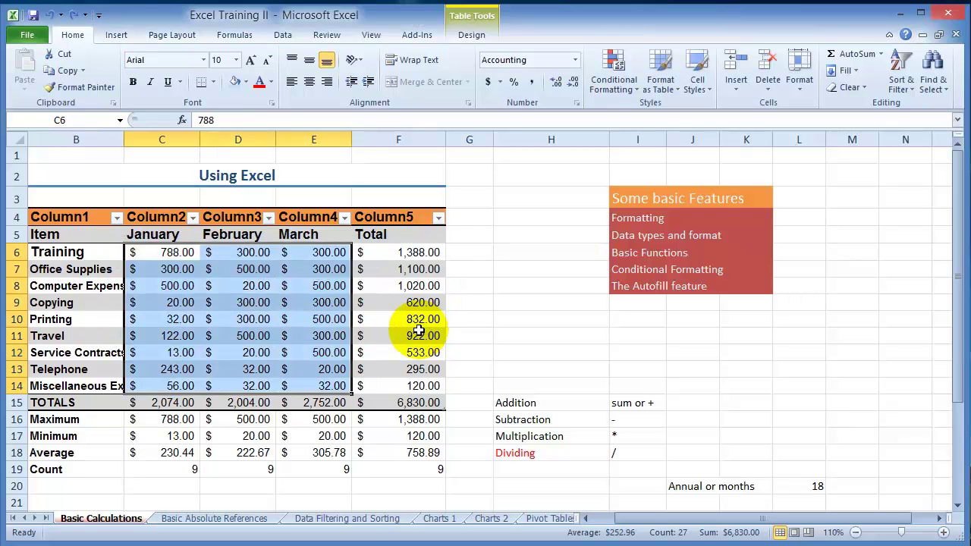
# Highlight the amounts in C6:E14 that are less than 25 with Light Red Fill with Dark Red Text.
pyautogui.click(614, 85)
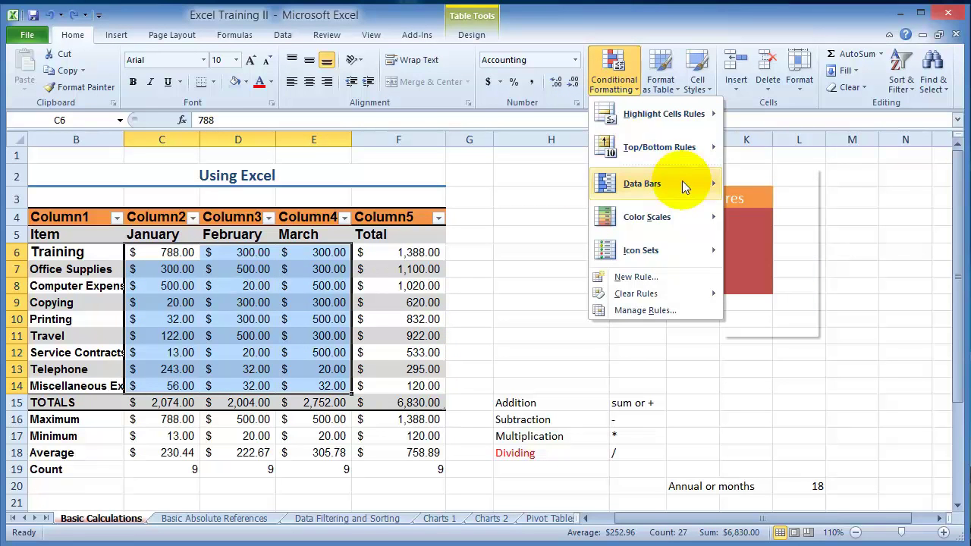
pyautogui.moveTo(689, 119)
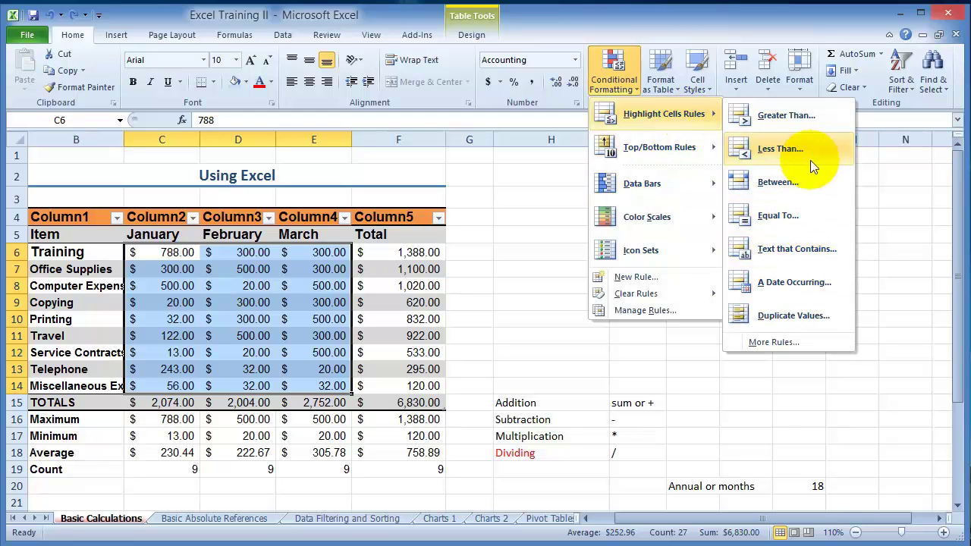
pyautogui.click(785, 149)
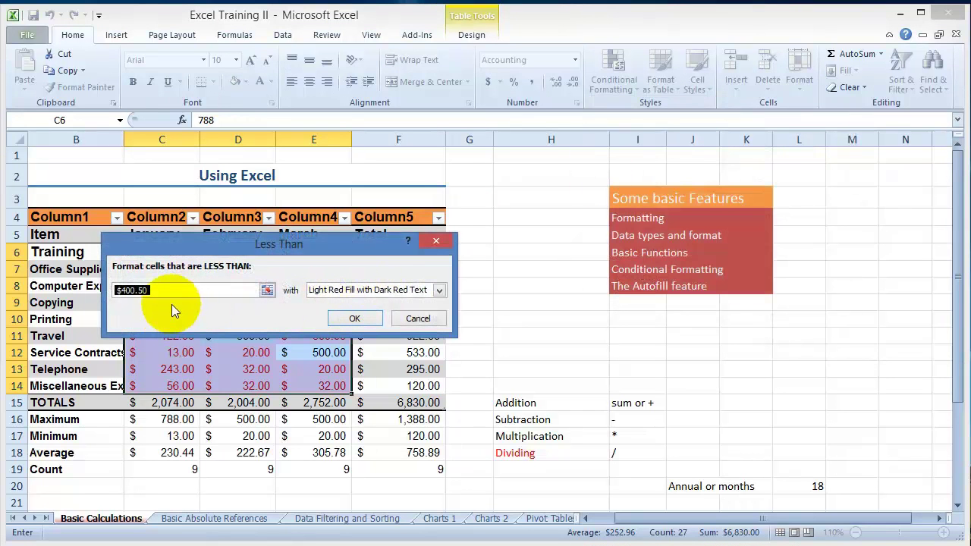
pyautogui.write('25')
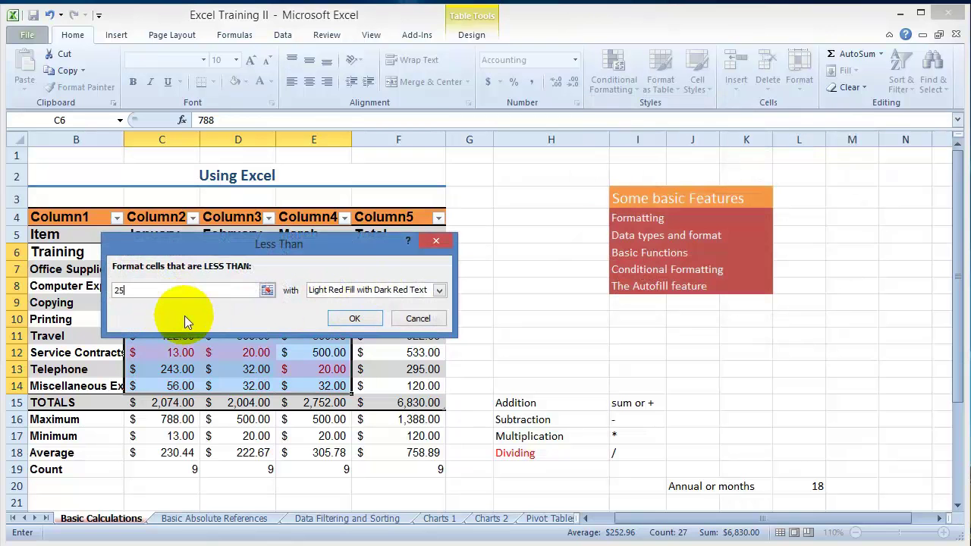
pyautogui.click(356, 319)
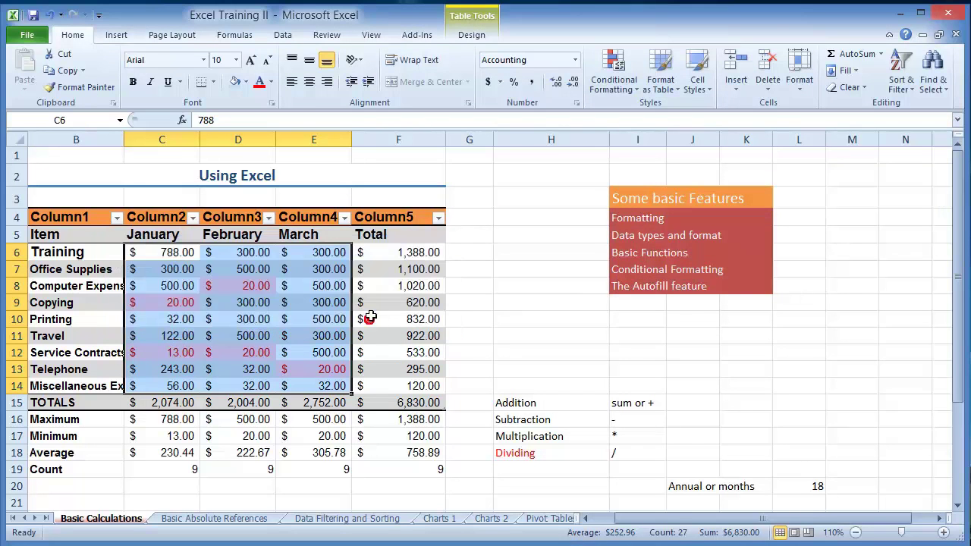
# Review the amounts marked by the Less Than 25 rule across the January, February and March columns.
pyautogui.click(224, 352)
pyautogui.click(178, 303)
pyautogui.click(243, 287)
pyautogui.click(179, 336)
pyautogui.click(178, 352)
pyautogui.click(243, 352)
pyautogui.click(324, 368)
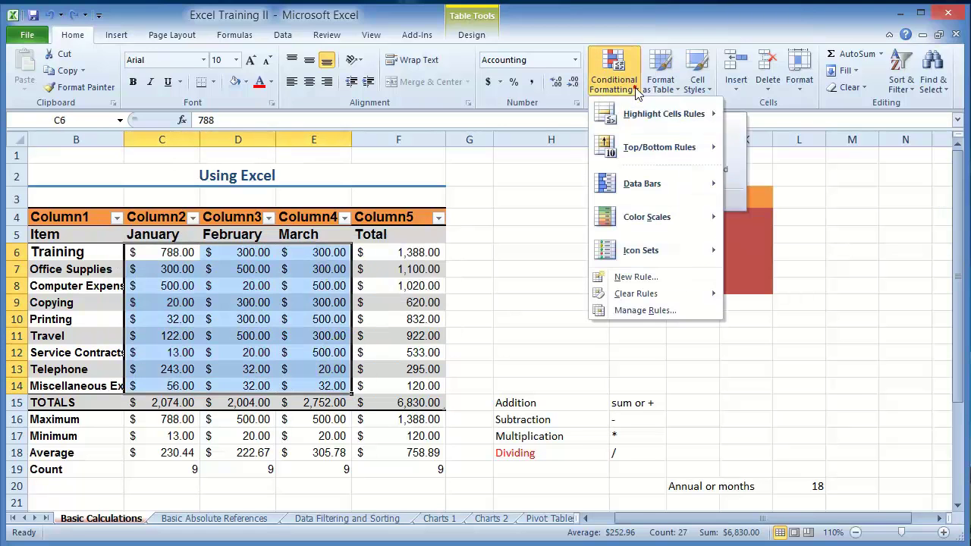
# Apply blue gradient-fill data bars to the amounts in C6:E14 and compare the bars in the January and March columns.
pyautogui.click(652, 190)
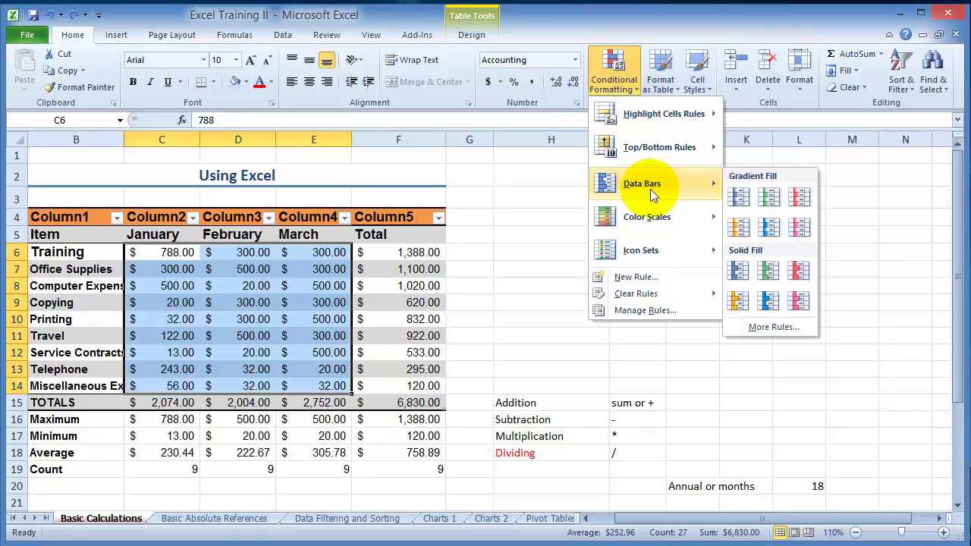
pyautogui.click(747, 203)
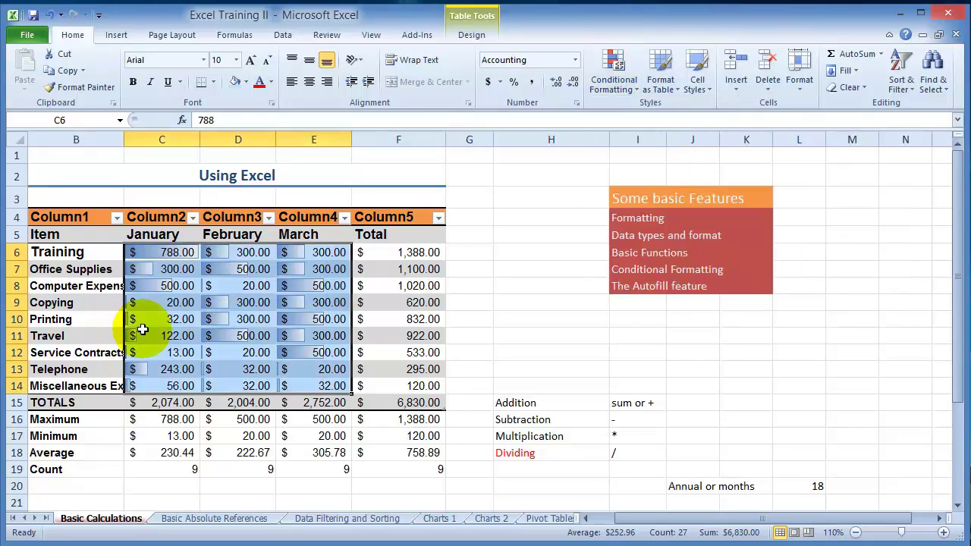
pyautogui.click(163, 286)
pyautogui.click(176, 318)
pyautogui.click(174, 302)
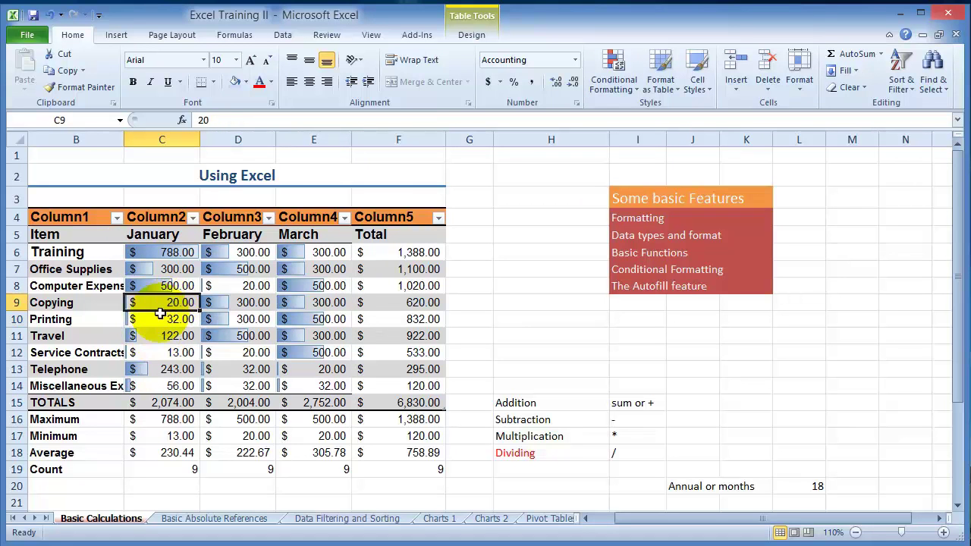
pyautogui.click(182, 367)
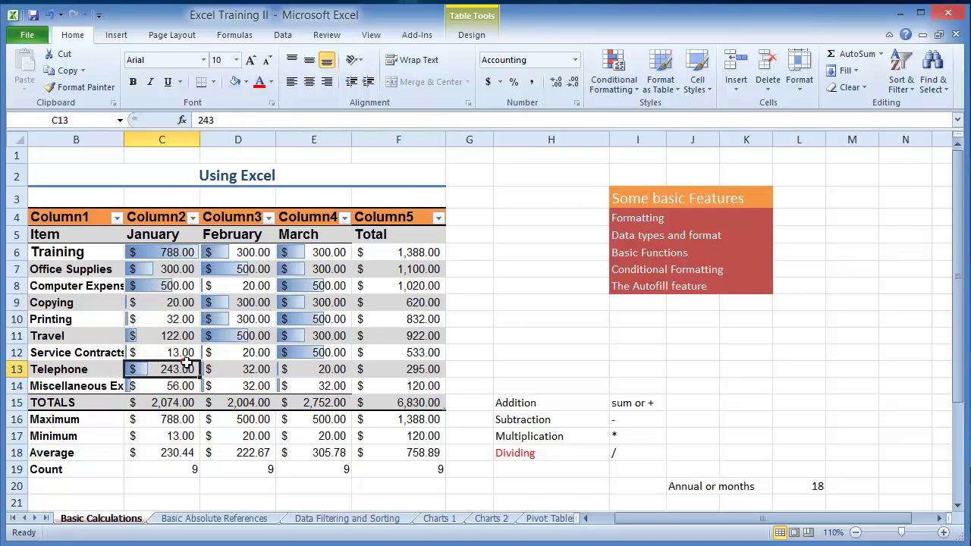
pyautogui.click(296, 339)
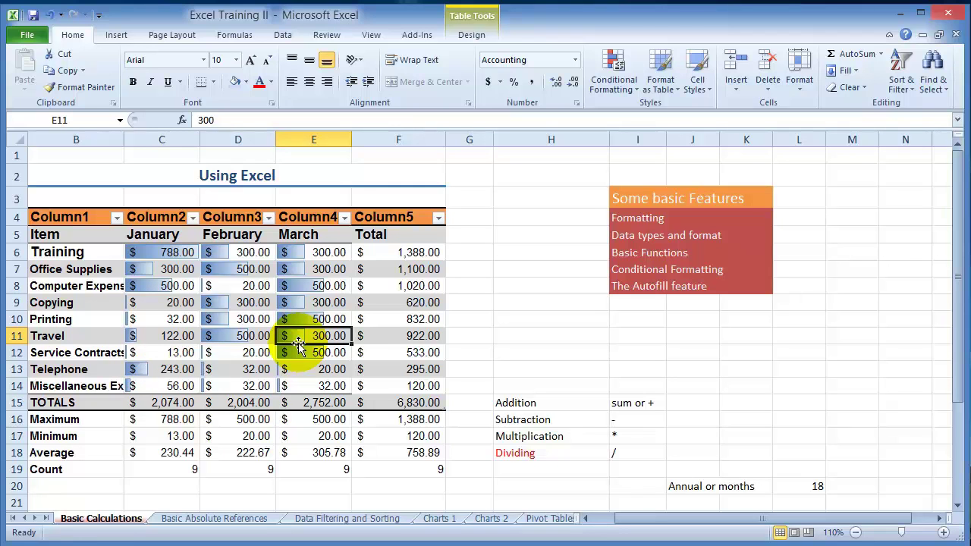
pyautogui.click(613, 72)
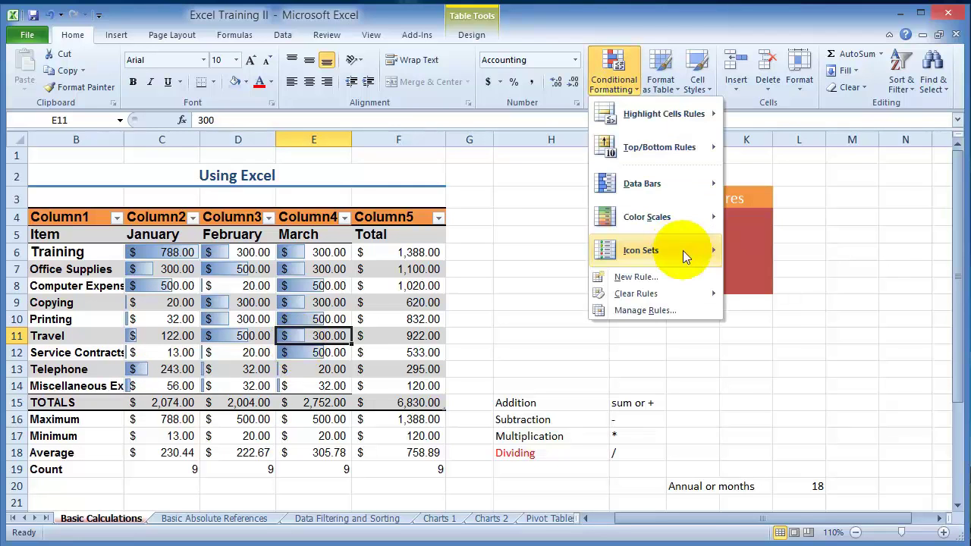
pyautogui.moveTo(683, 254)
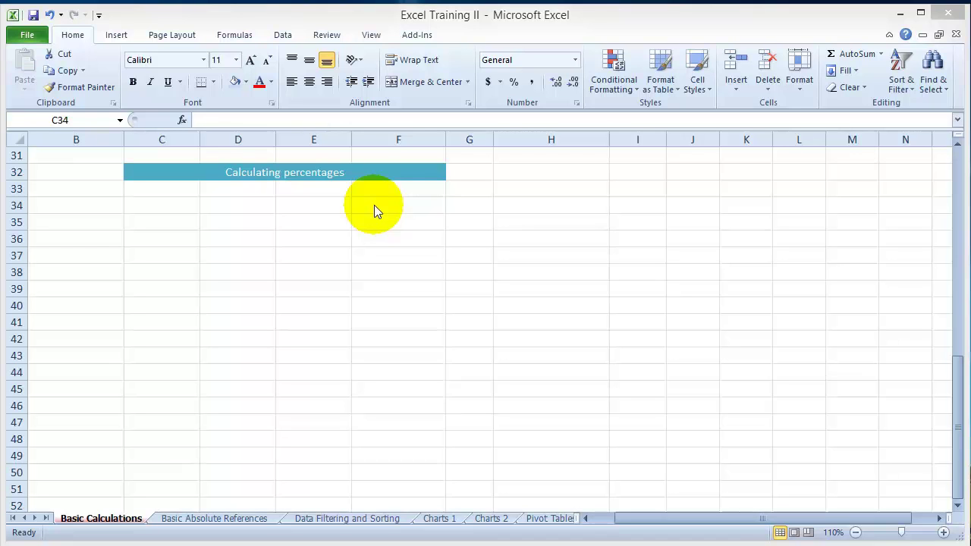
# Enter 1000 in C34 and 1200 in D34 under the Calculating percentages heading.
pyautogui.click(139, 203)
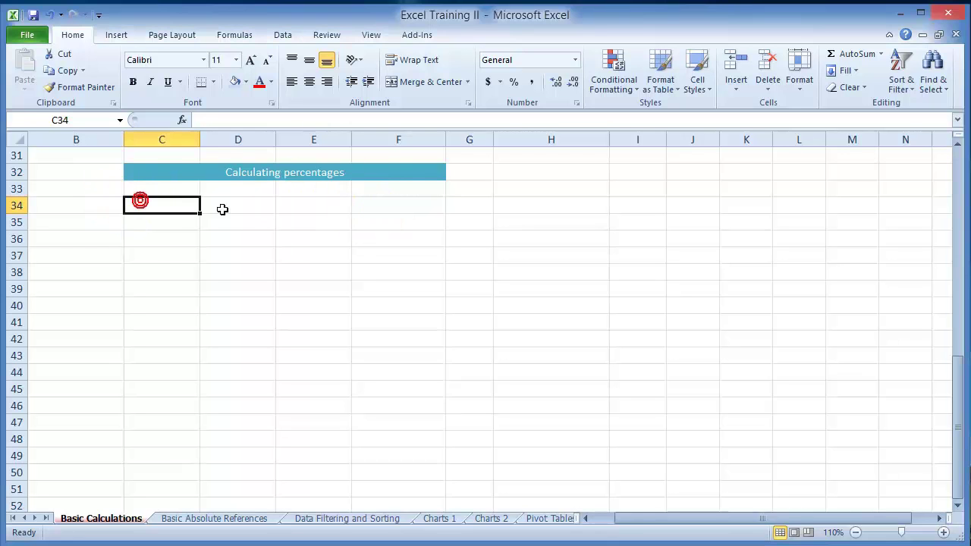
pyautogui.write('100')
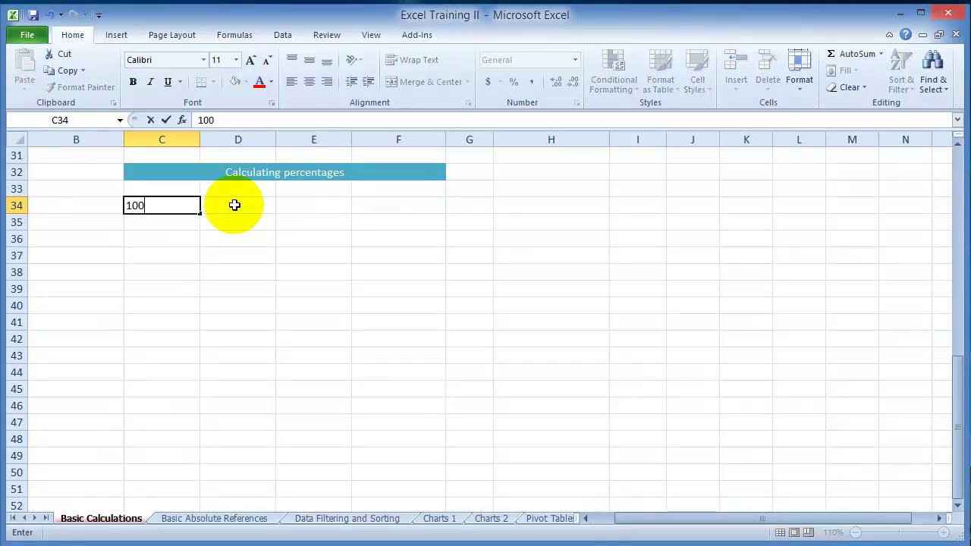
pyautogui.write('0')
pyautogui.click(234, 205)
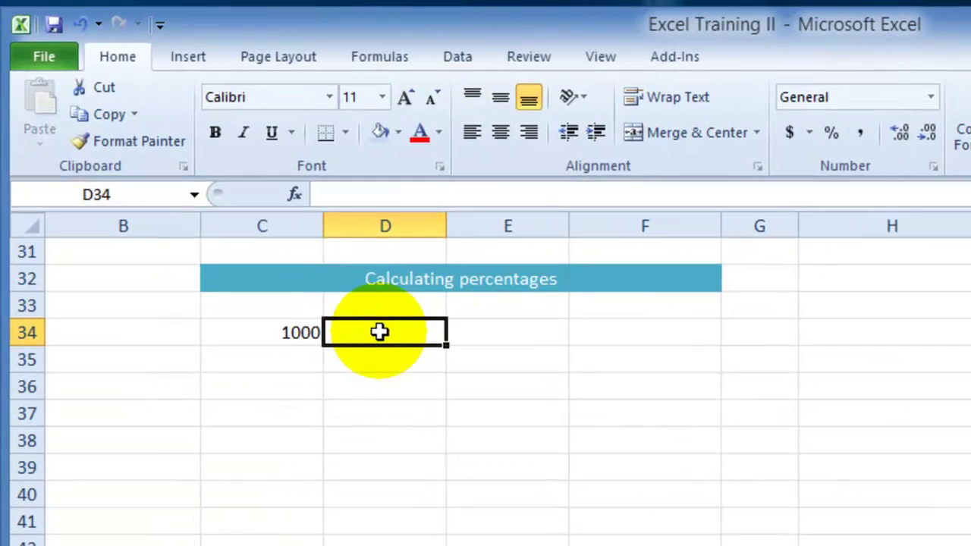
pyautogui.write('1200')
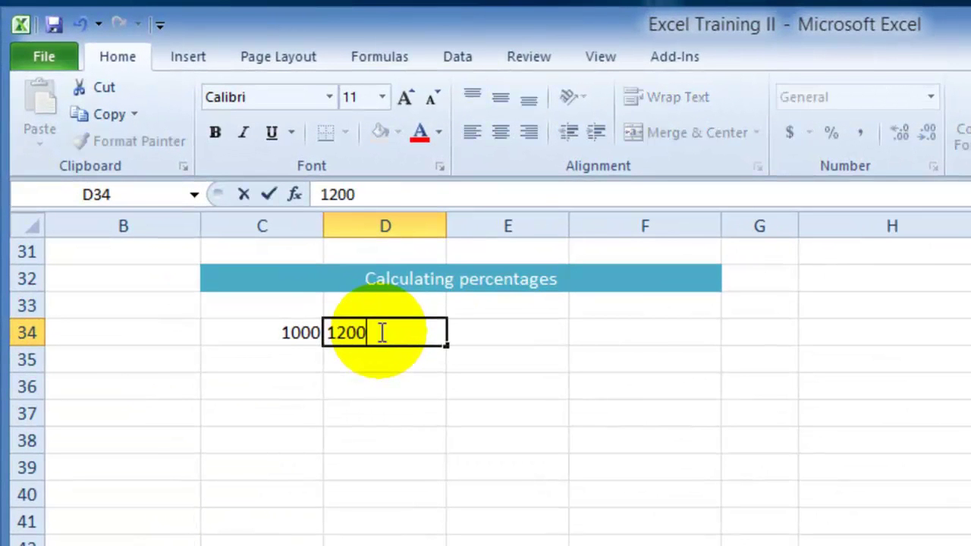
pyautogui.press('Return')
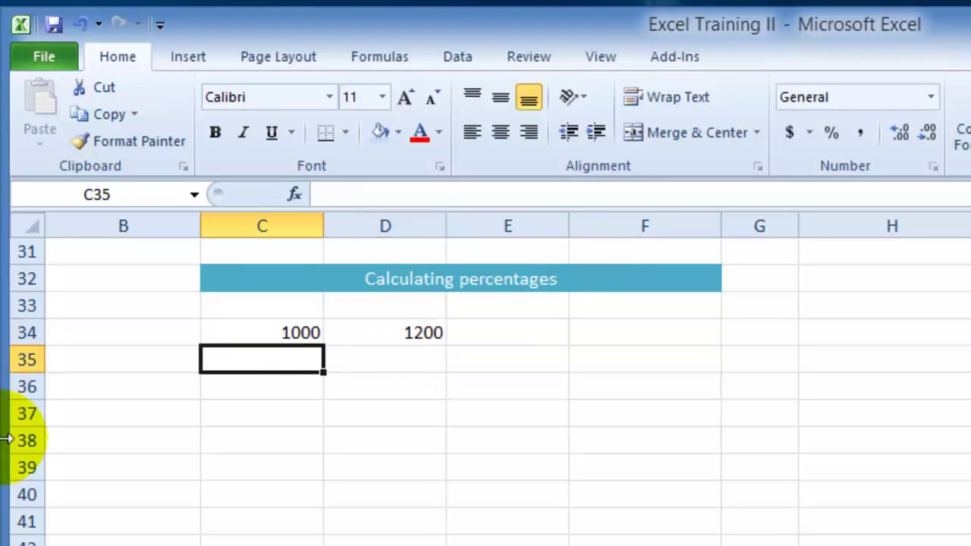
# Apply the dollar Accounting number format to the cells of columns C and D from row 34 downward.
pyautogui.moveTo(280, 331); pyautogui.dragTo(364, 329)
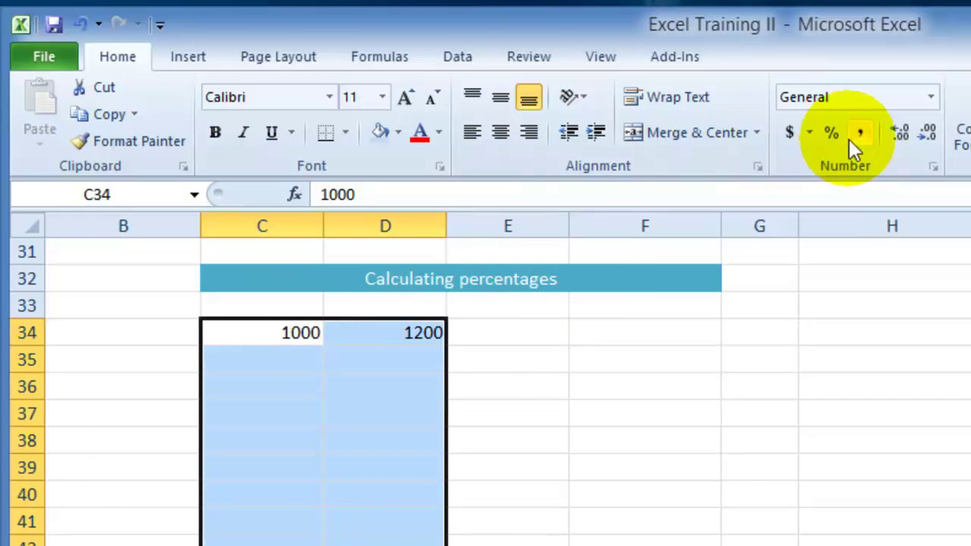
pyautogui.click(790, 132)
pyautogui.click(281, 363)
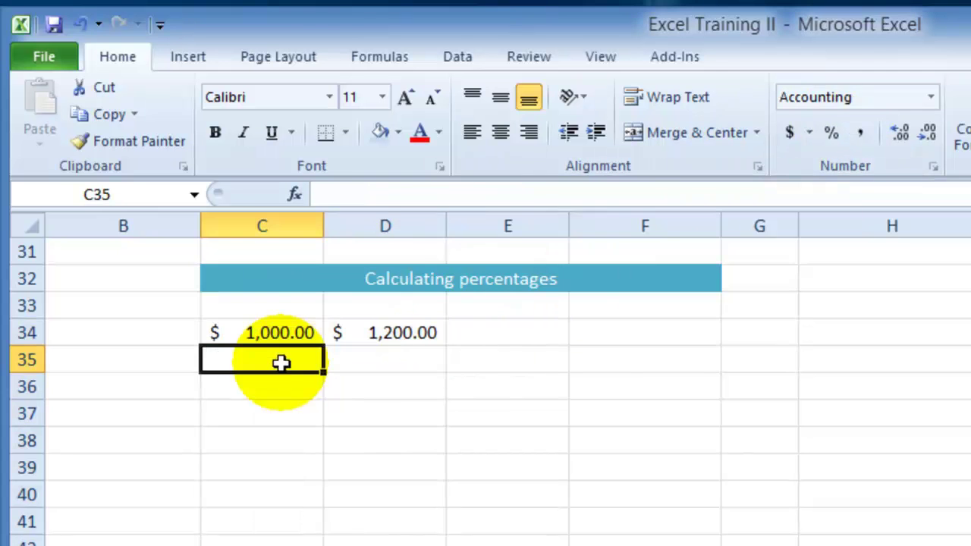
# Format the cells E34:E40 as Percentage.
pyautogui.click(503, 329)
pyautogui.moveTo(520, 337); pyautogui.dragTo(533, 501)
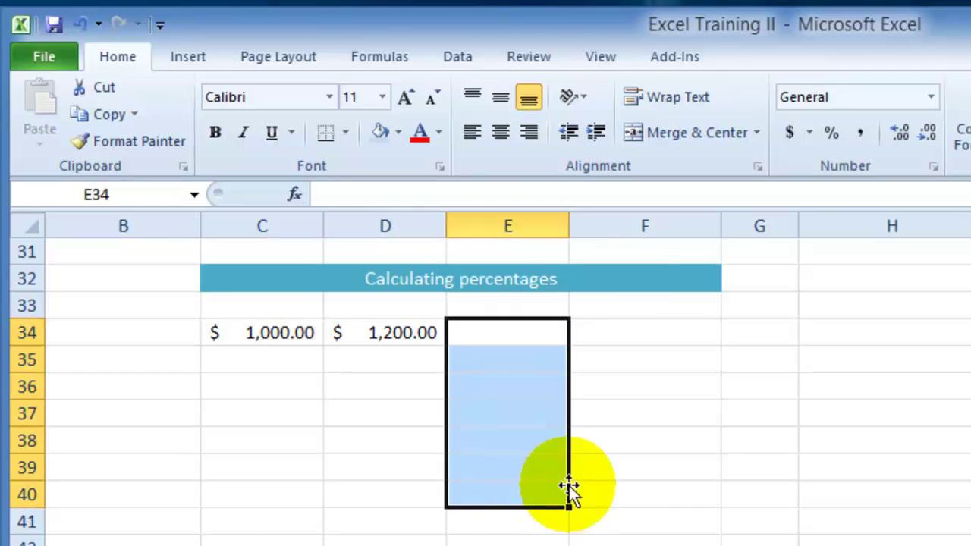
pyautogui.click(831, 135)
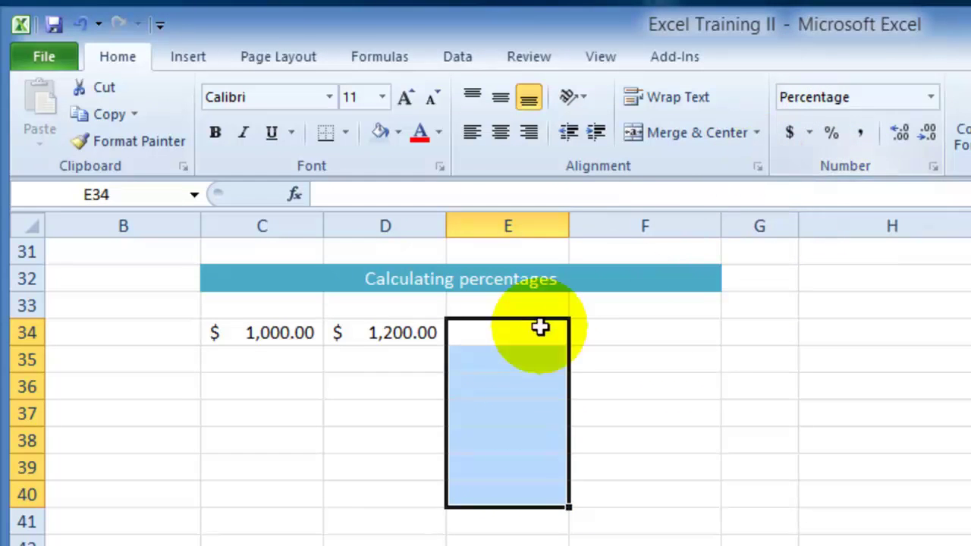
pyautogui.click(390, 377)
# Calculate the percentage change in E34 with the formula =(D34-C34)/C34 and recheck the entered formula.
pyautogui.click(477, 339)
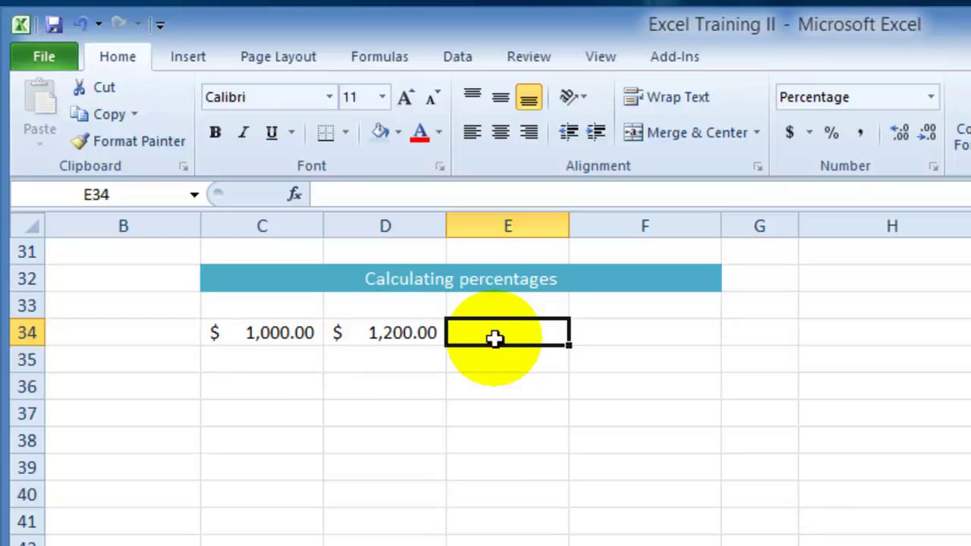
pyautogui.write('=')
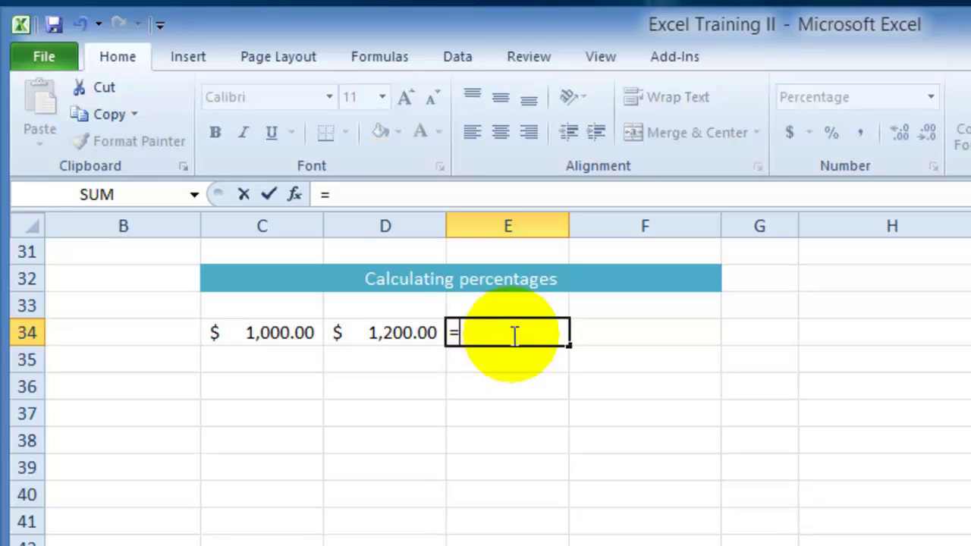
pyautogui.click(391, 333)
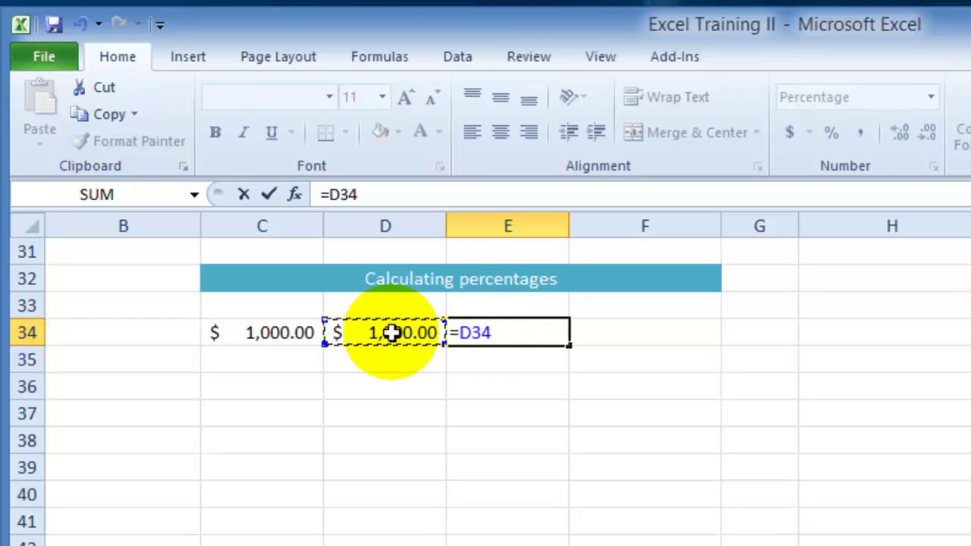
pyautogui.click(459, 332)
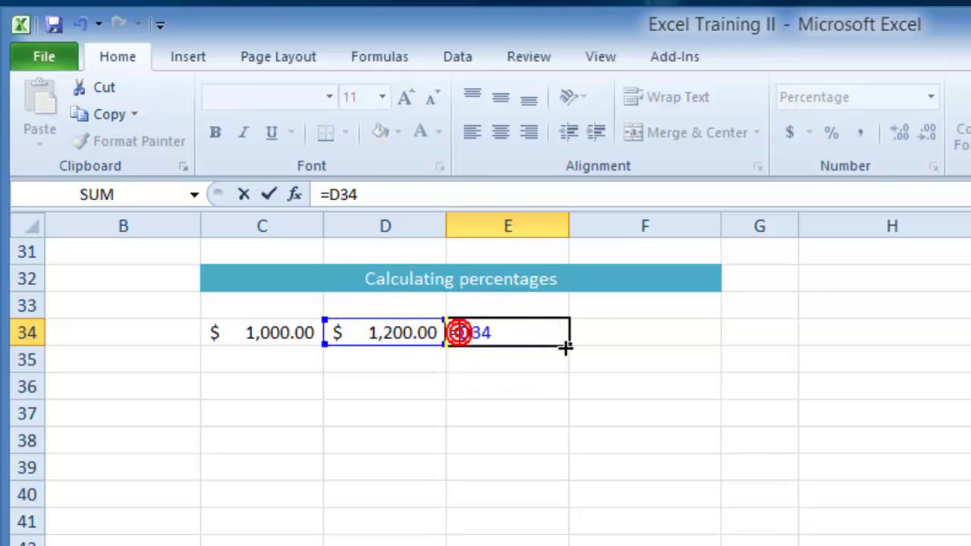
pyautogui.write('(D34')
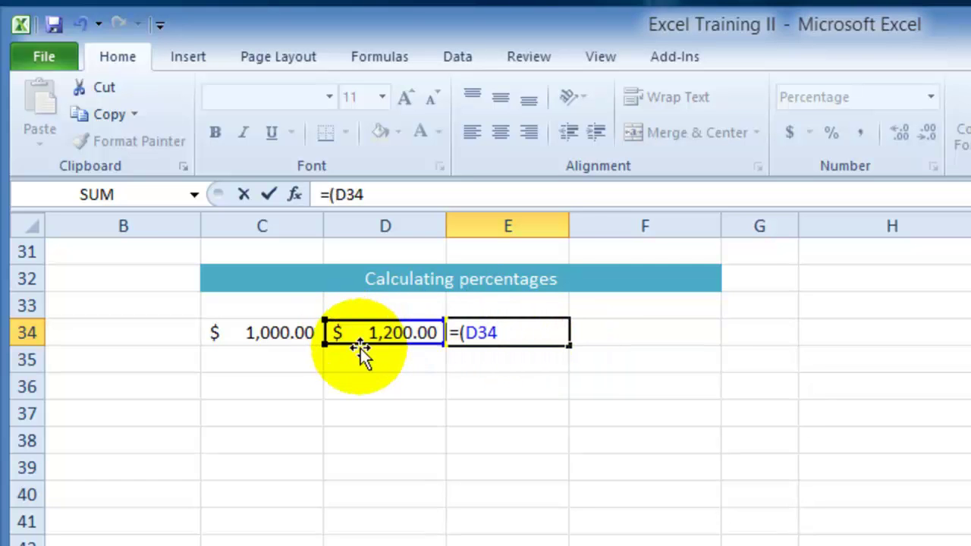
pyautogui.write('-')
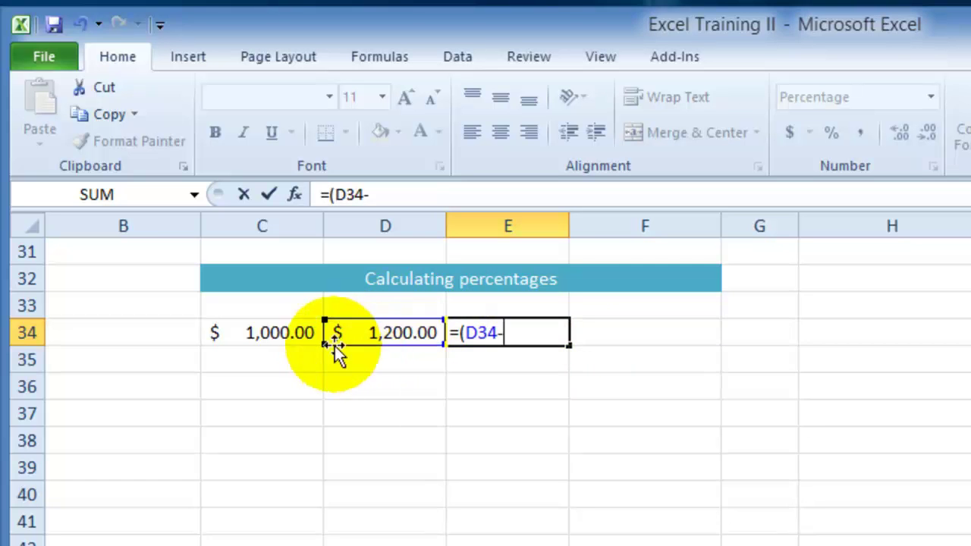
pyautogui.click(298, 331)
pyautogui.write(')/')
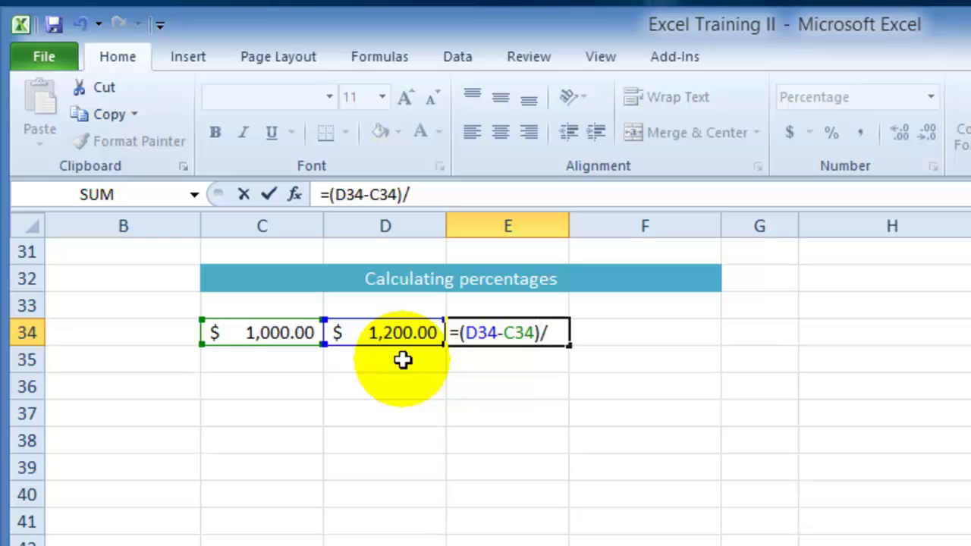
pyautogui.click(284, 338)
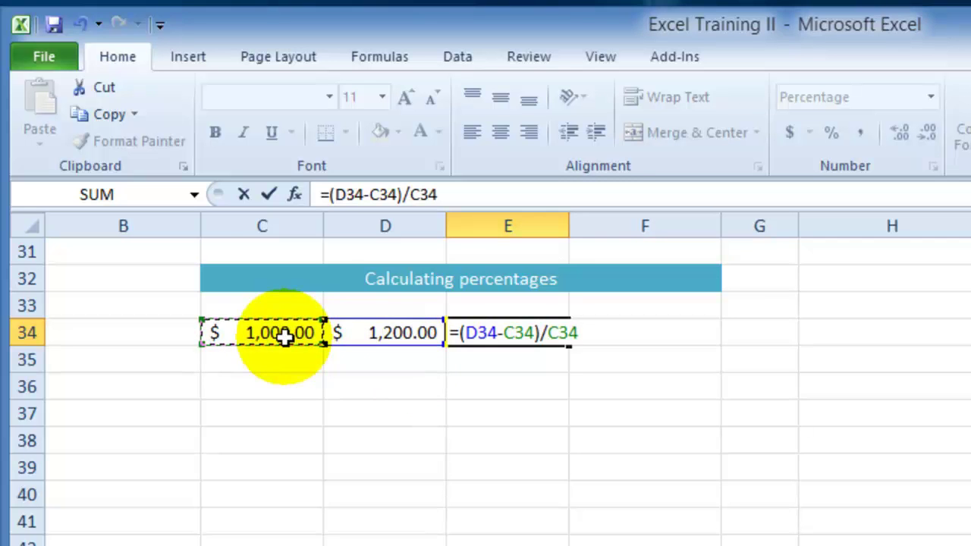
pyautogui.press('Return')
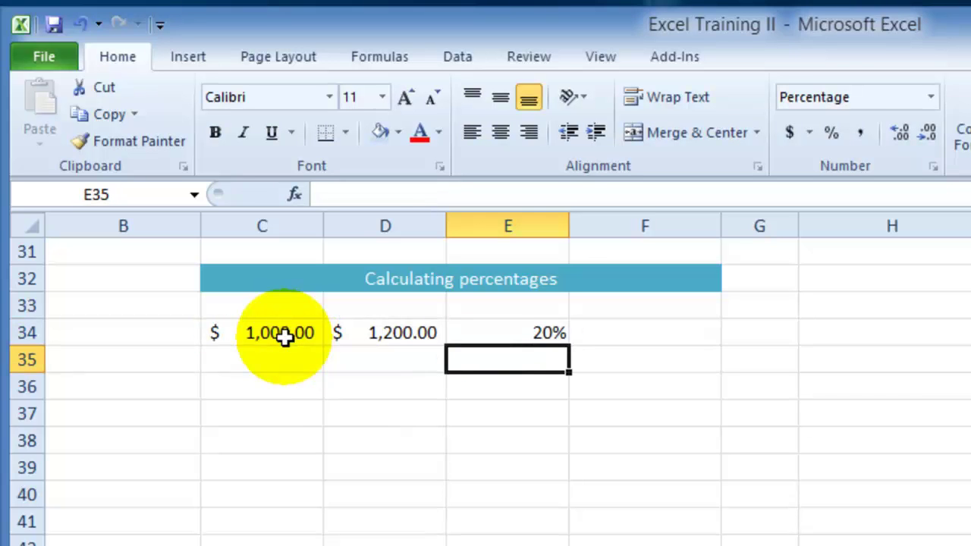
pyautogui.click(529, 329)
pyautogui.click(529, 329)
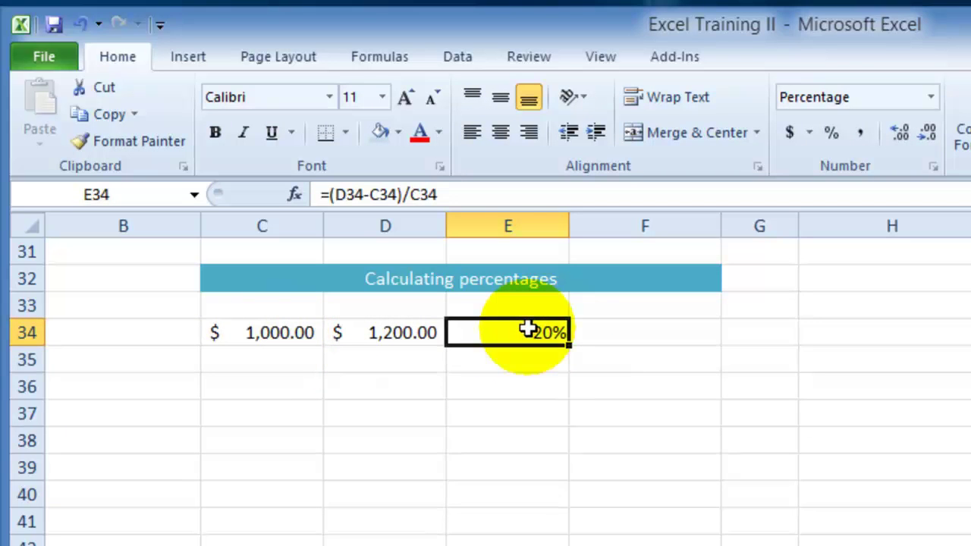
pyautogui.click(543, 368)
pyautogui.click(531, 335)
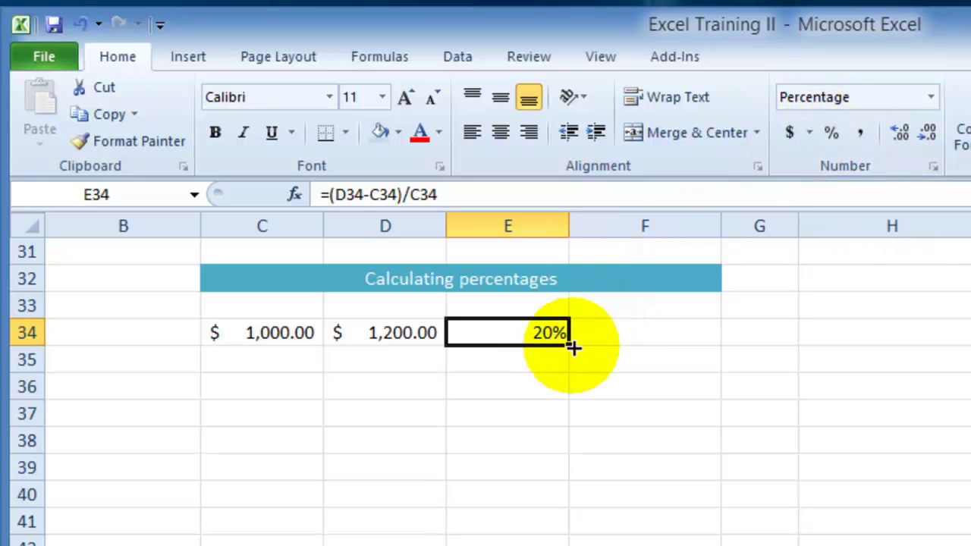
pyautogui.click(522, 370)
# Add a second pair of amounts, 4,000 in C35 and 3800 in D35.
pyautogui.click(271, 366)
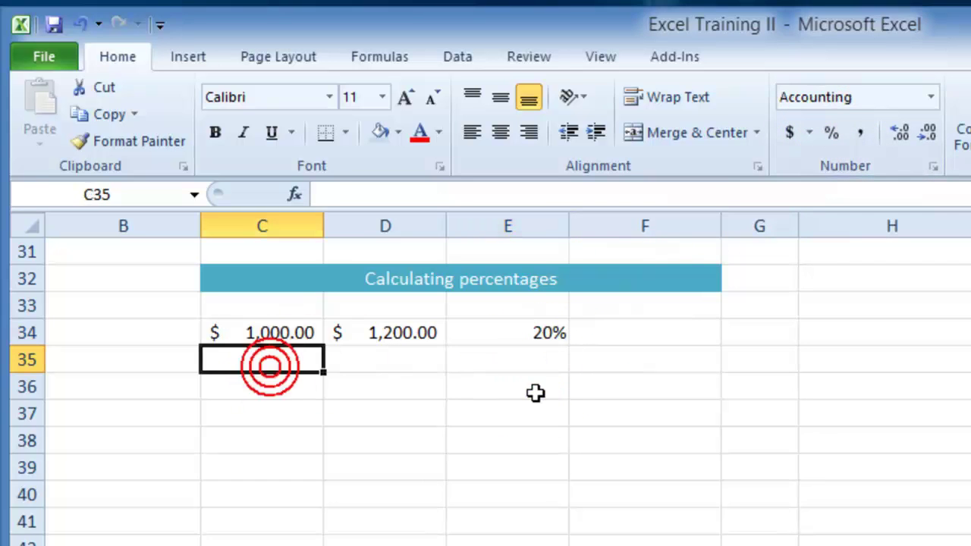
pyautogui.write('4')
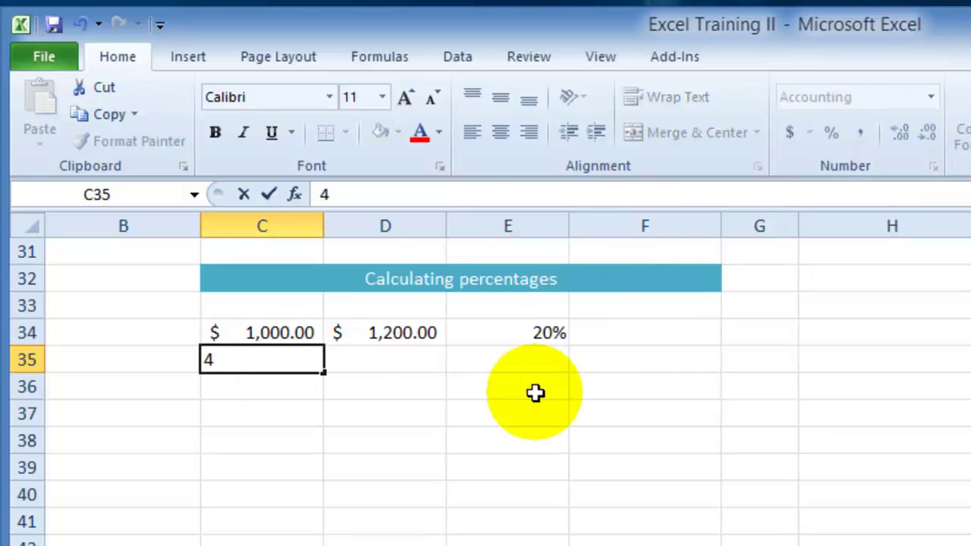
pyautogui.write(',000')
pyautogui.click(376, 370)
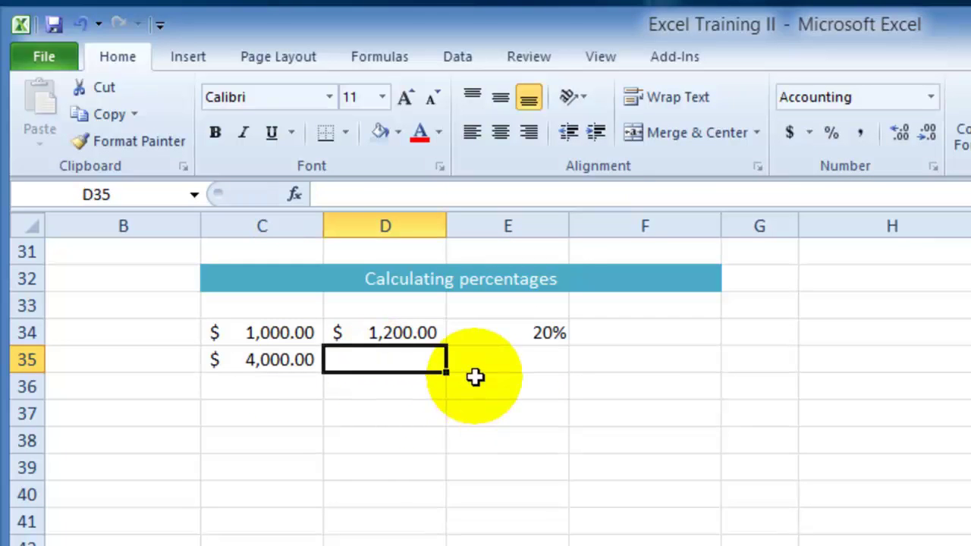
pyautogui.write('3,8')
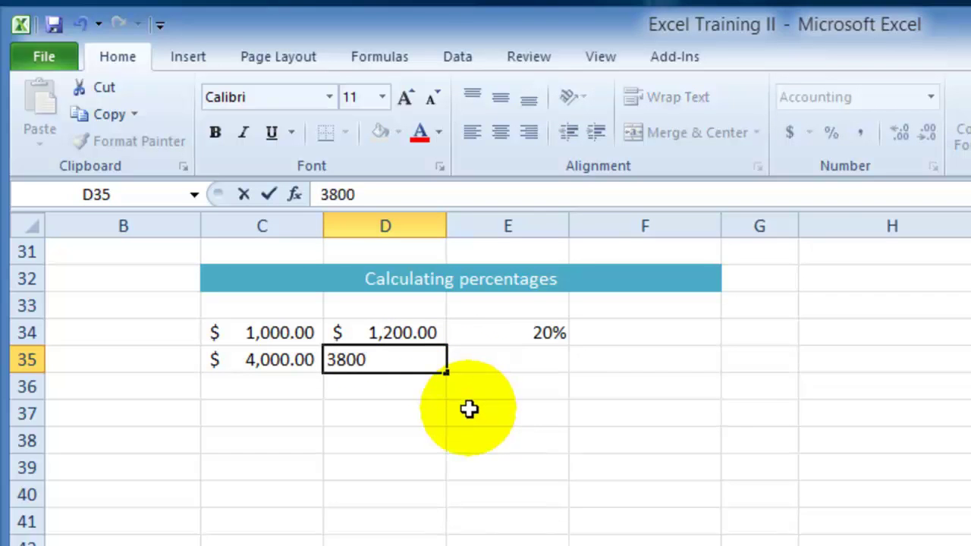
pyautogui.write('00')
# Calculate the percentage change for the second pair of amounts in E35 with the formula =(D35-C35)/C35.
pyautogui.click(519, 359)
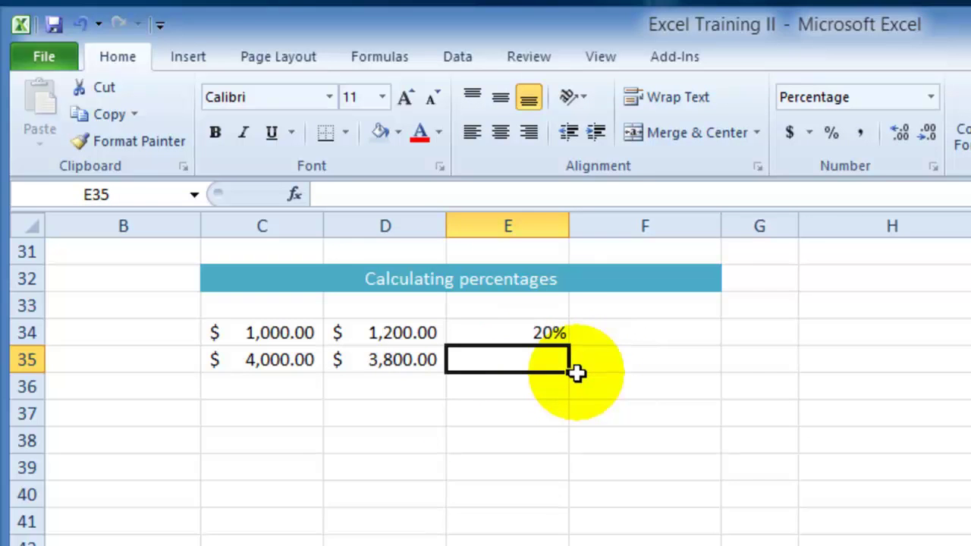
pyautogui.write('=(')
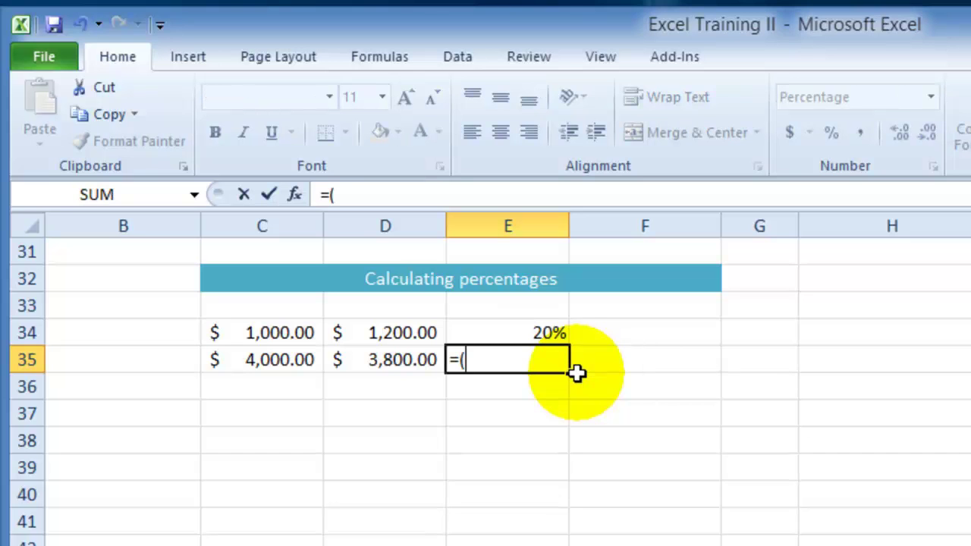
pyautogui.click(384, 357)
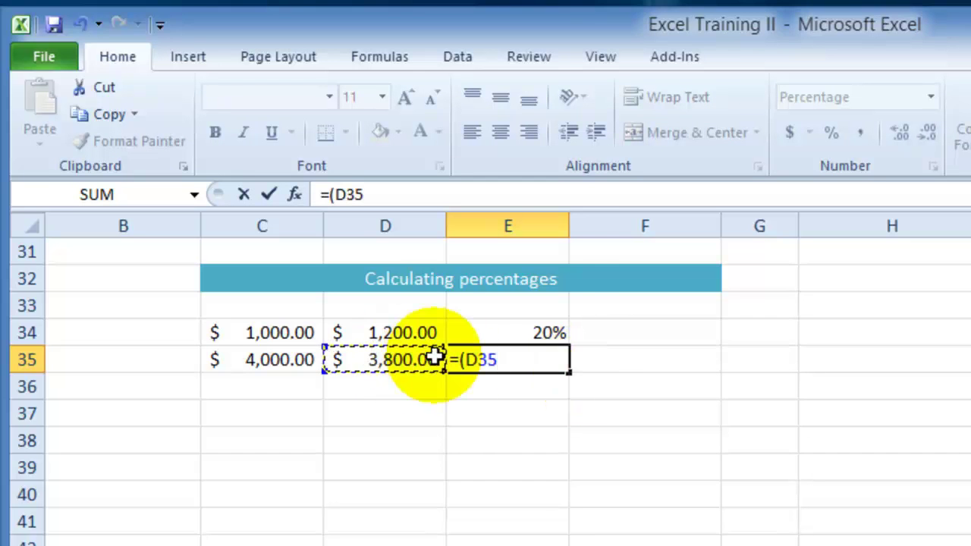
pyautogui.write('-')
pyautogui.click(281, 360)
pyautogui.write(')')
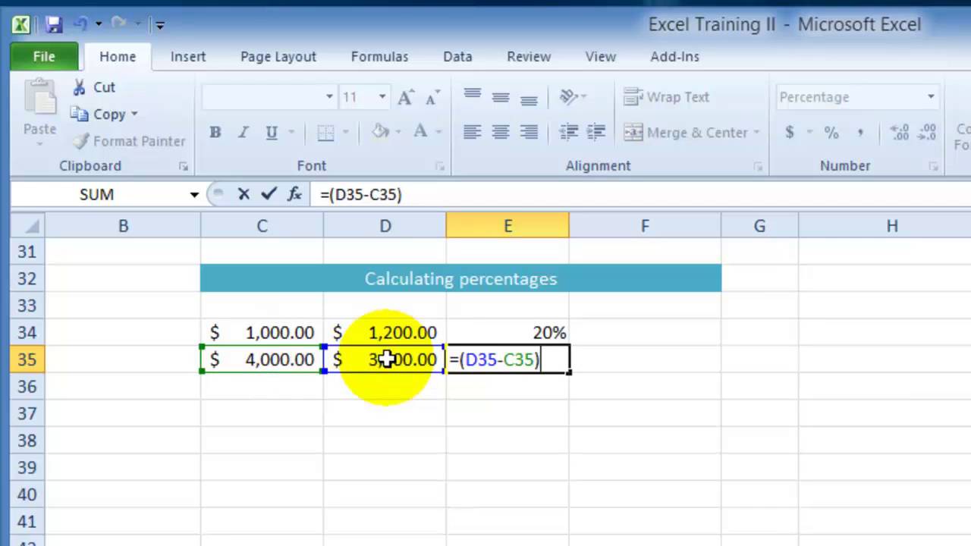
pyautogui.write('/')
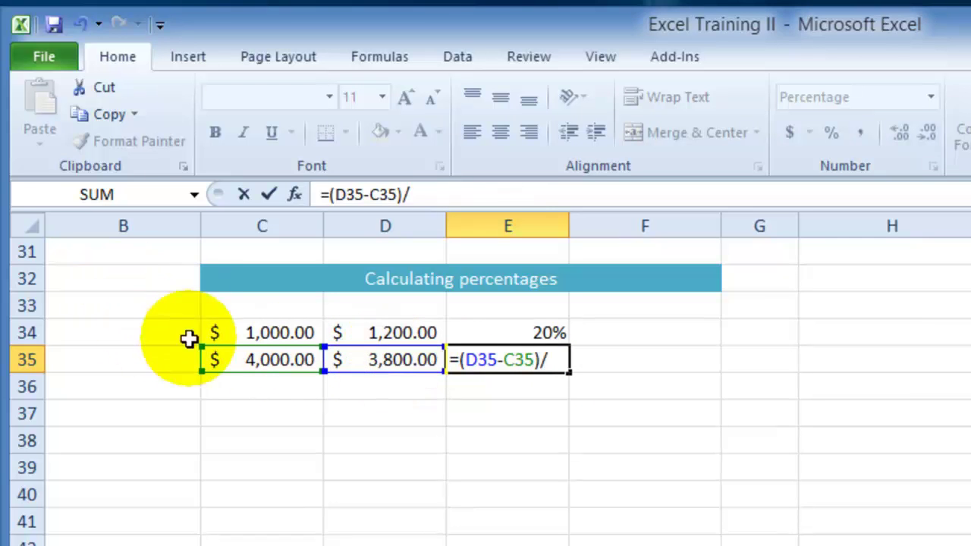
pyautogui.click(259, 362)
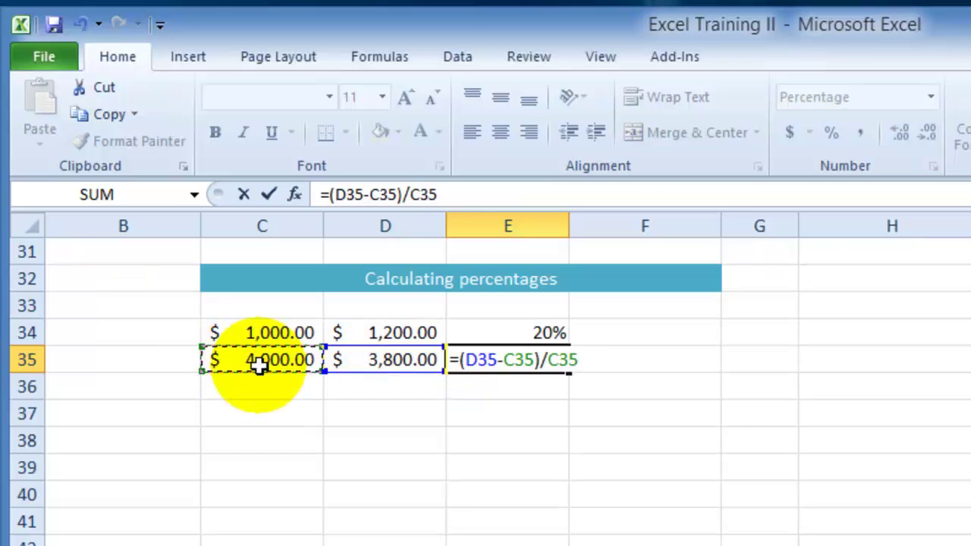
pyautogui.press('Return')
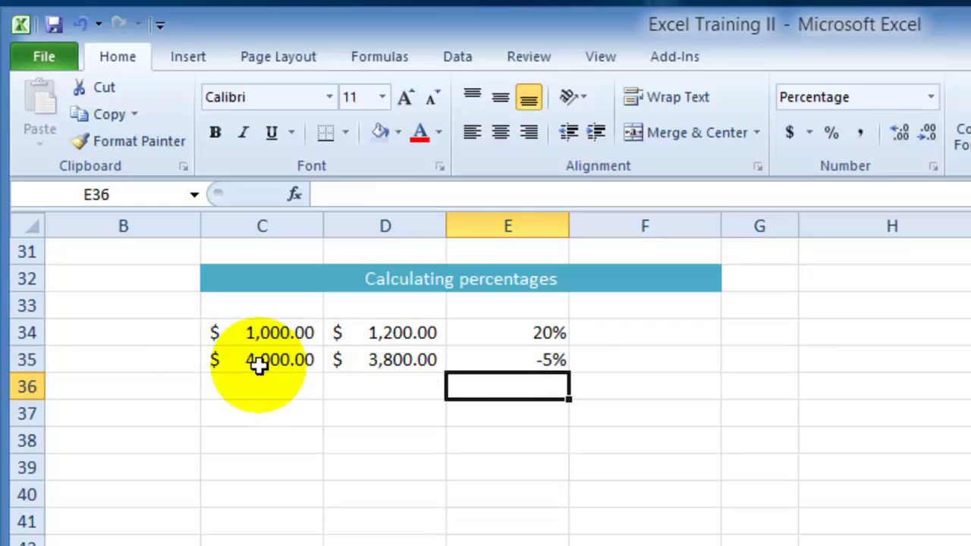
# Clear E35 and fill the percentage-change formula from E34 down through E36.
pyautogui.click(518, 364)
pyautogui.press('Delete')
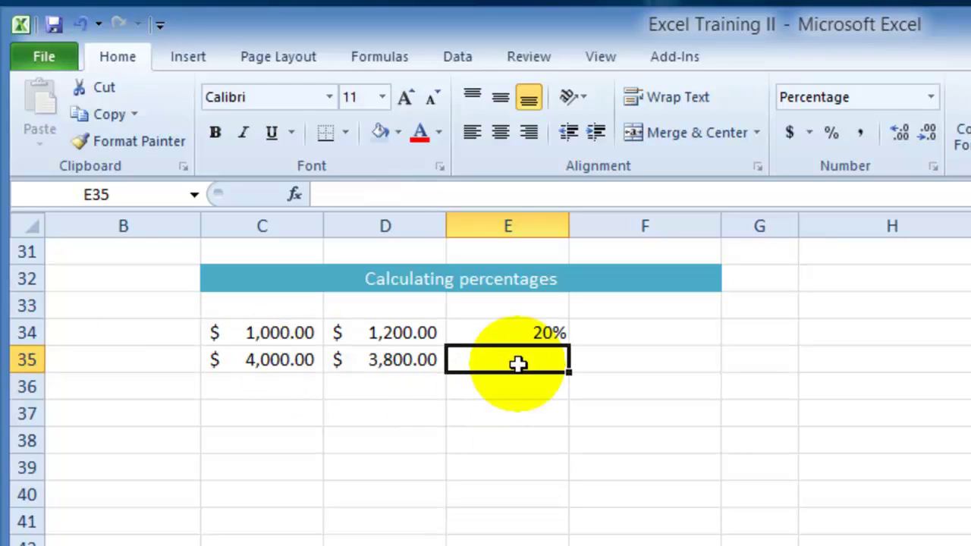
pyautogui.click(514, 335)
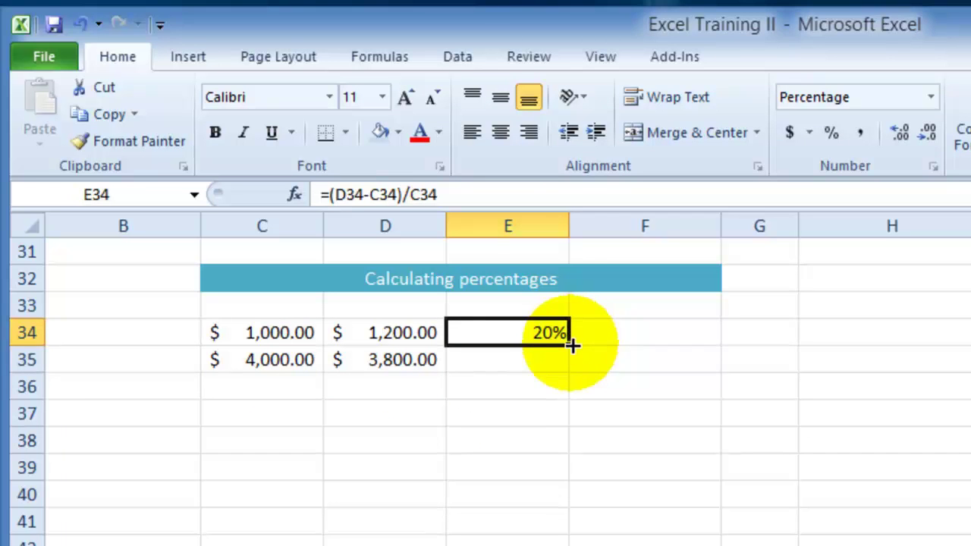
pyautogui.moveTo(570, 345); pyautogui.dragTo(553, 393)
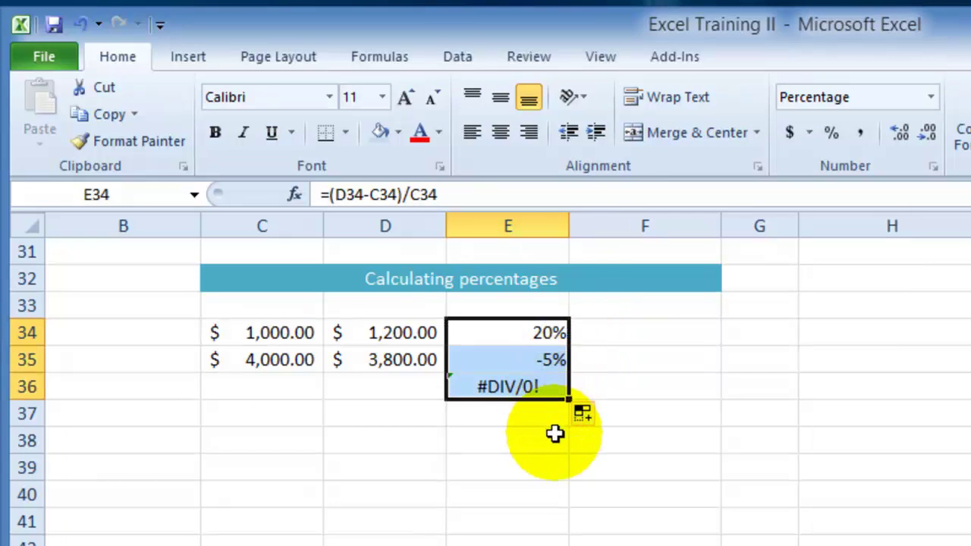
pyautogui.click(516, 368)
pyautogui.click(533, 387)
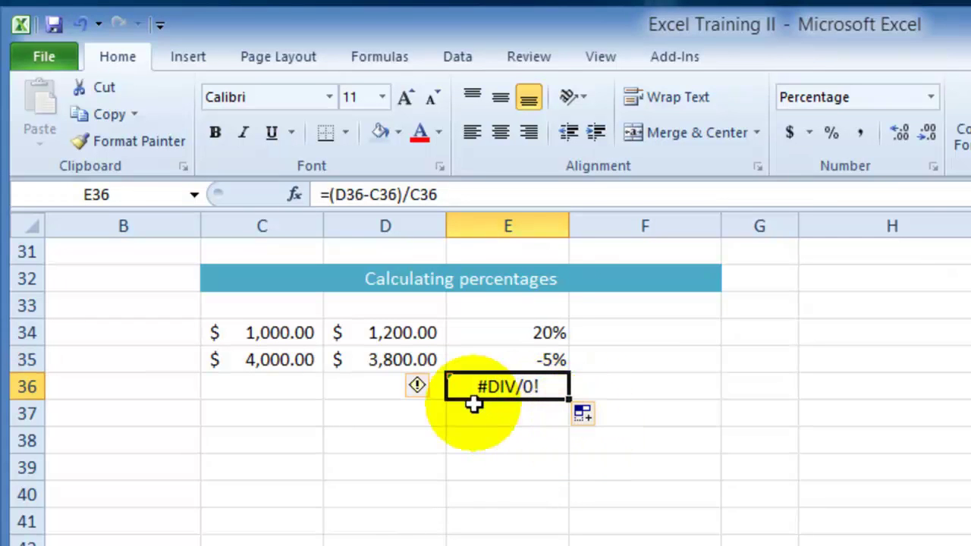
# Add a third pair of amounts, 6,000 in C36 and 6500 in D36, and check the percentage formulas in column E.
pyautogui.click(308, 401)
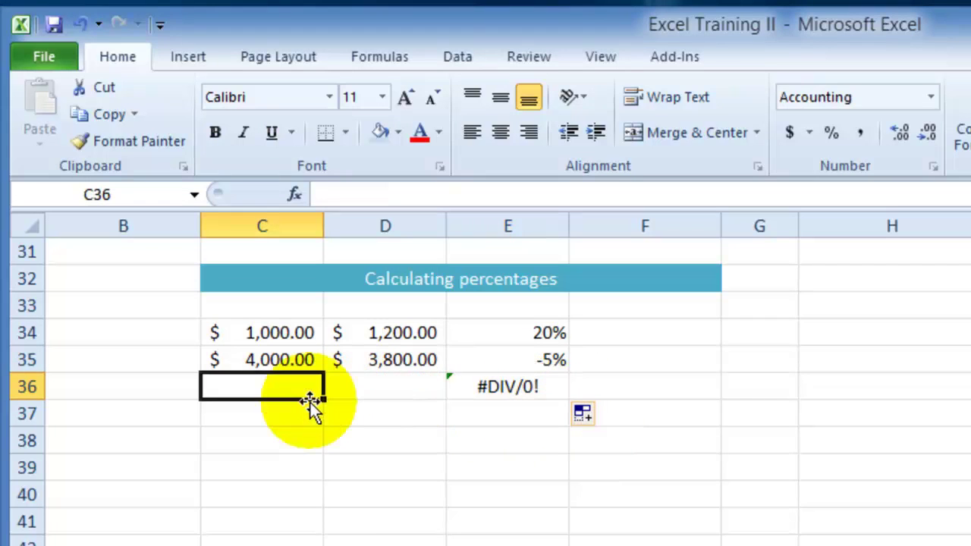
pyautogui.write('6,000')
pyautogui.click(377, 389)
pyautogui.write('6,5')
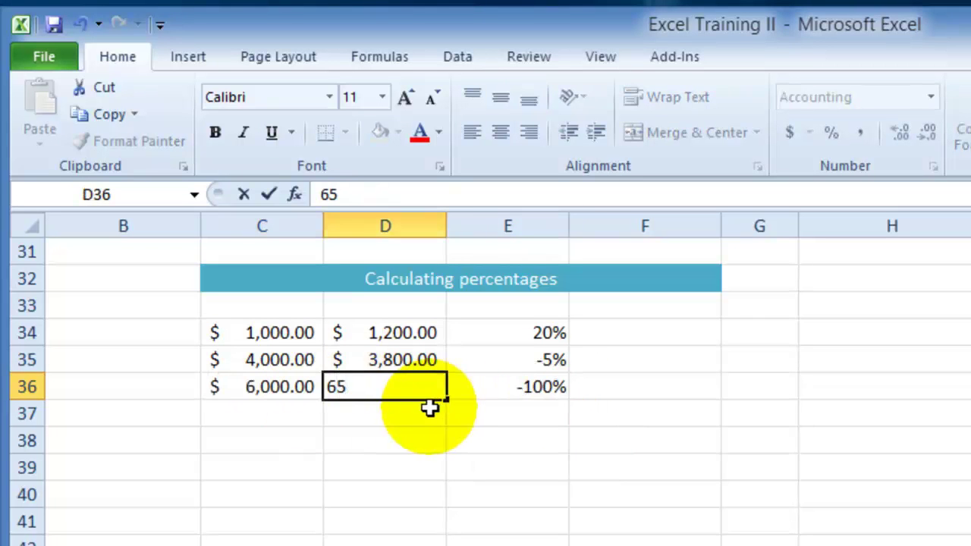
pyautogui.write('00')
pyautogui.click(382, 415)
pyautogui.click(531, 419)
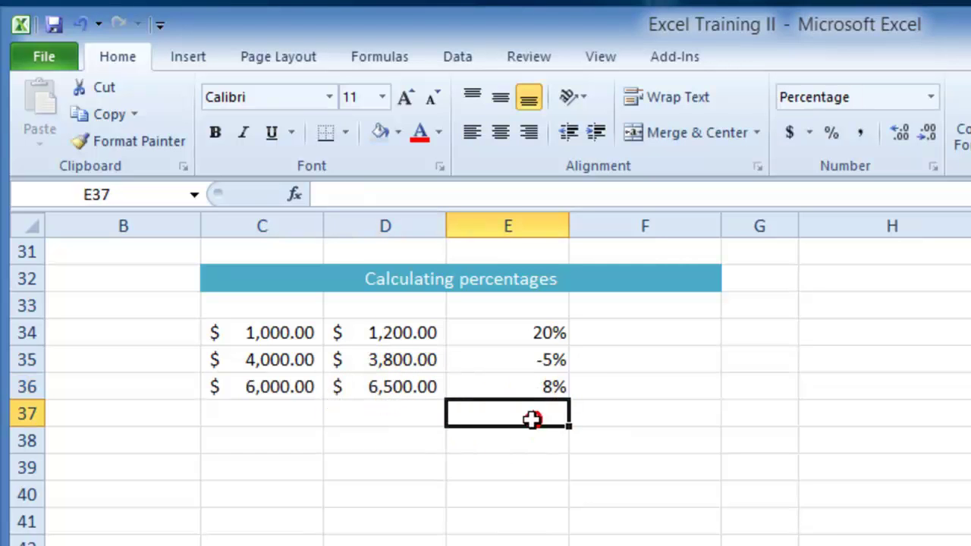
pyautogui.click(538, 389)
pyautogui.click(531, 334)
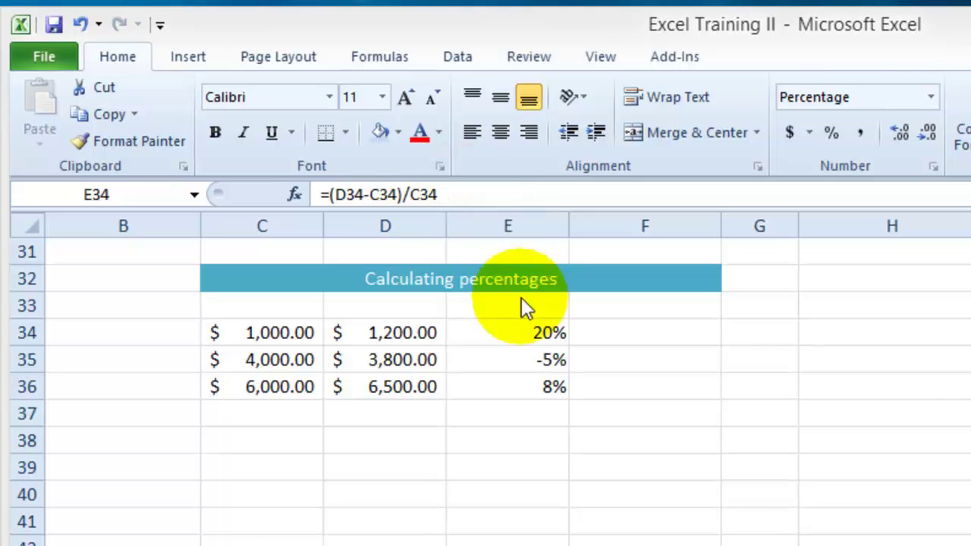
# Format the cells E34:E37 as Number with negative values shown in red parentheses.
pyautogui.click(532, 329)
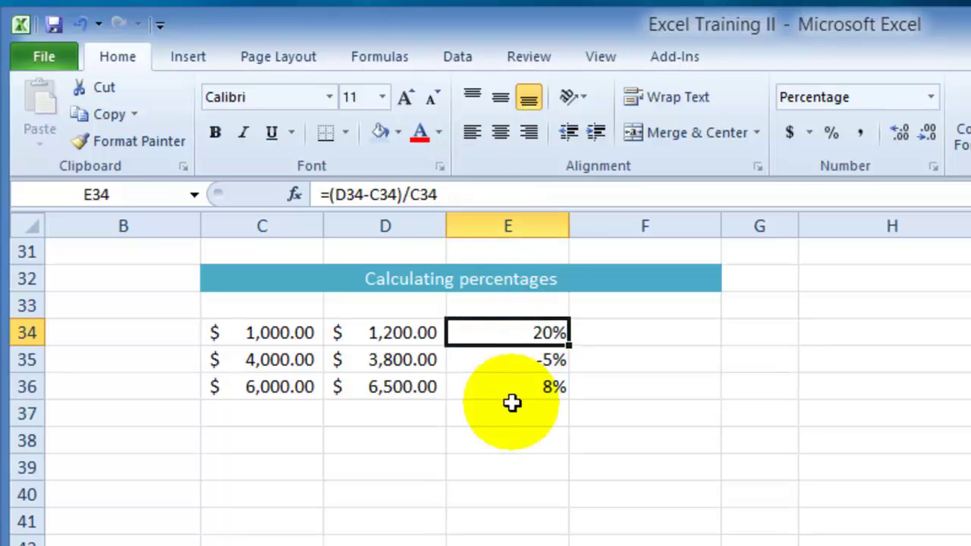
pyautogui.click(517, 369)
pyautogui.moveTo(513, 338); pyautogui.dragTo(521, 404)
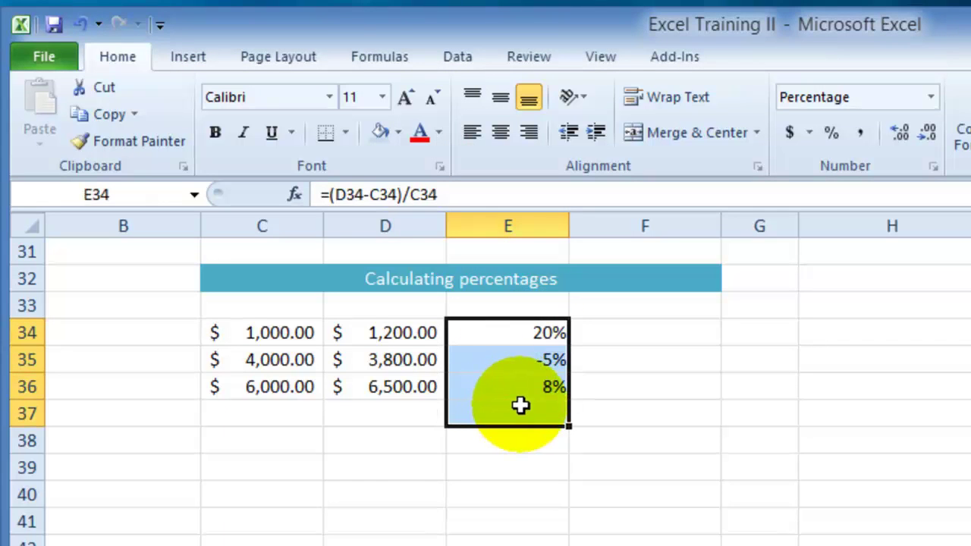
pyautogui.rightClick(519, 416)
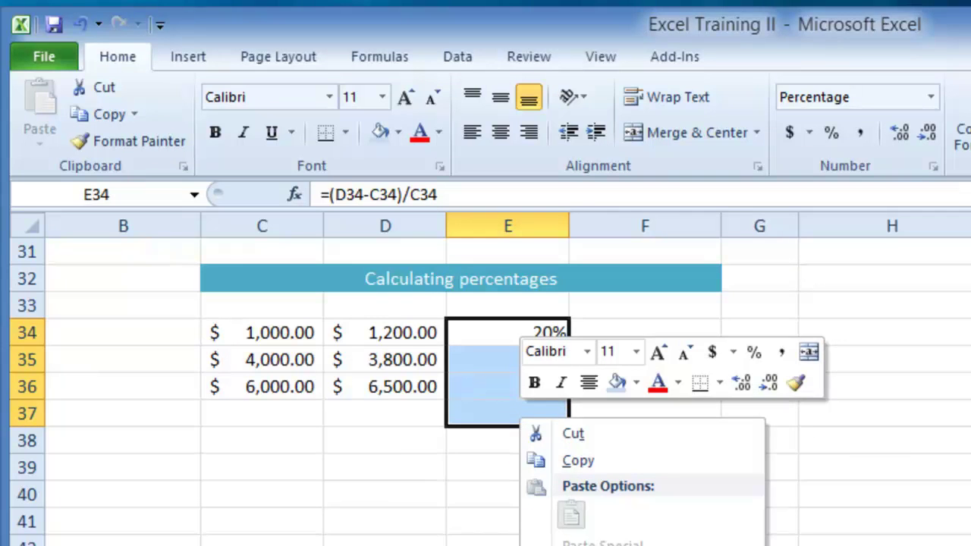
pyautogui.click(607, 545)
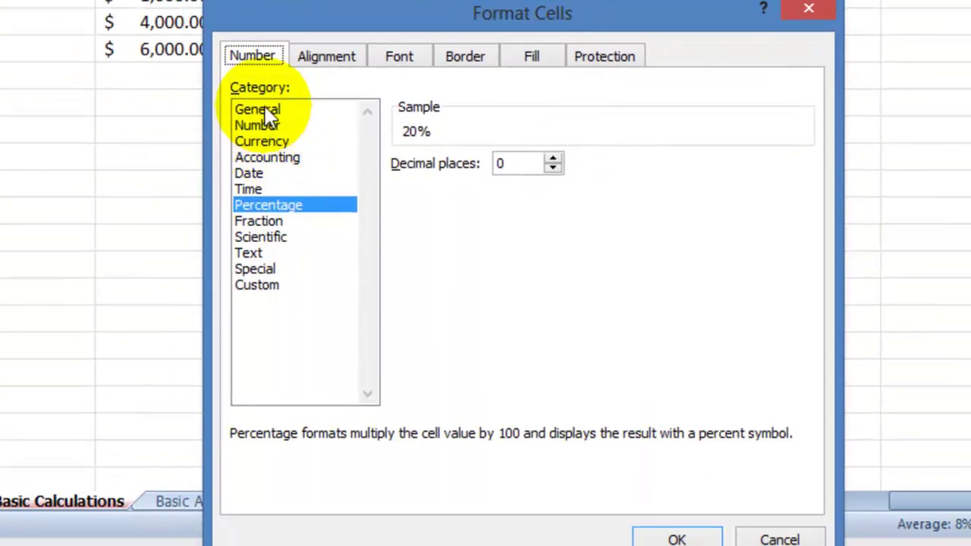
pyautogui.click(263, 128)
pyautogui.click(262, 144)
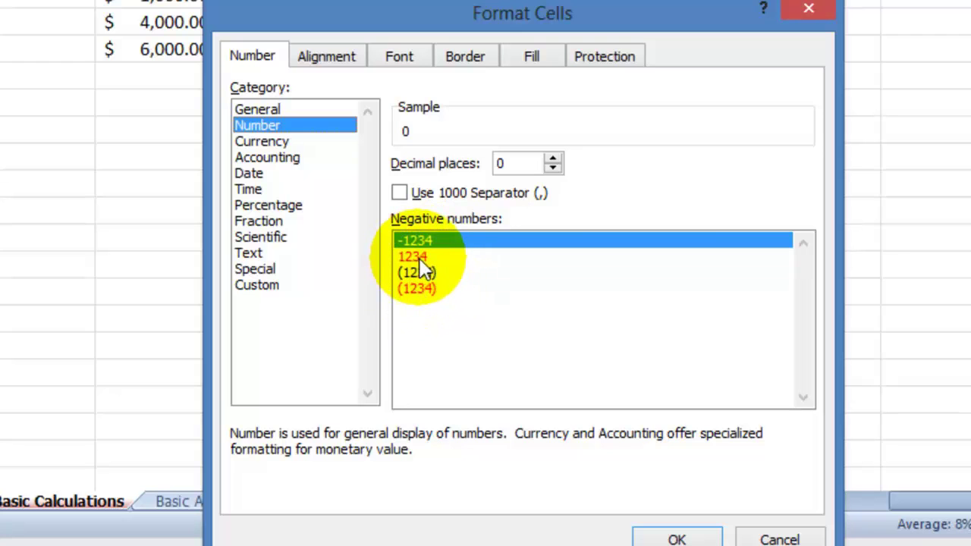
pyautogui.click(416, 292)
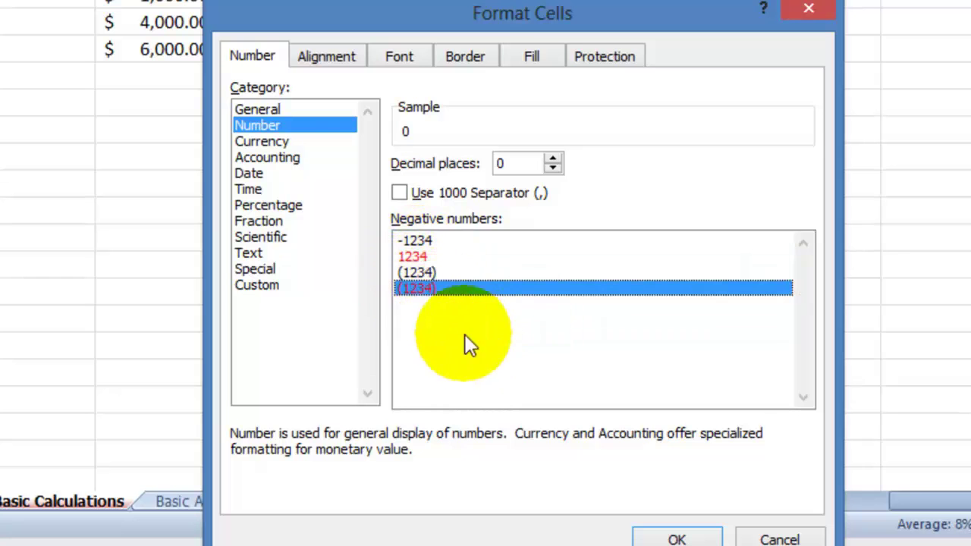
pyautogui.click(677, 540)
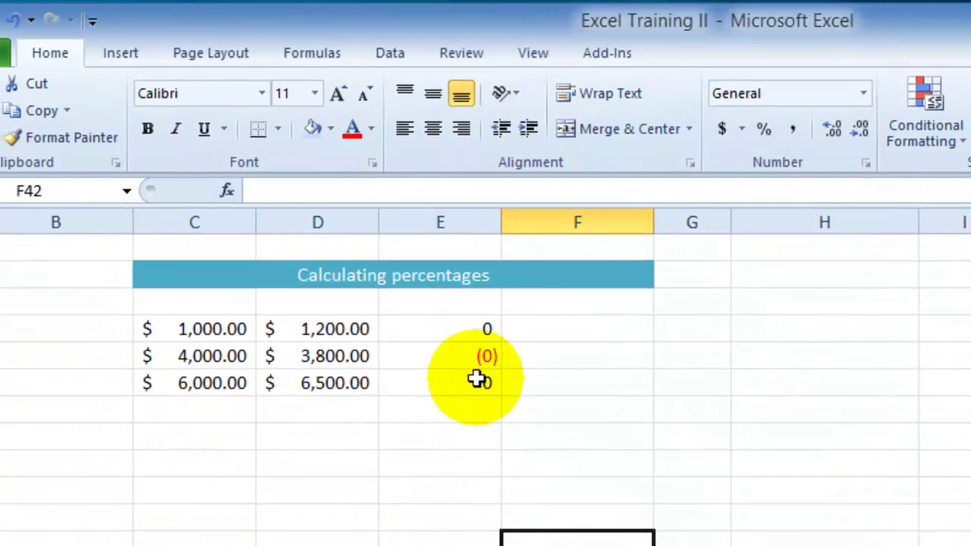
# Show two decimal places for the results in E34:E36.
pyautogui.click(442, 355)
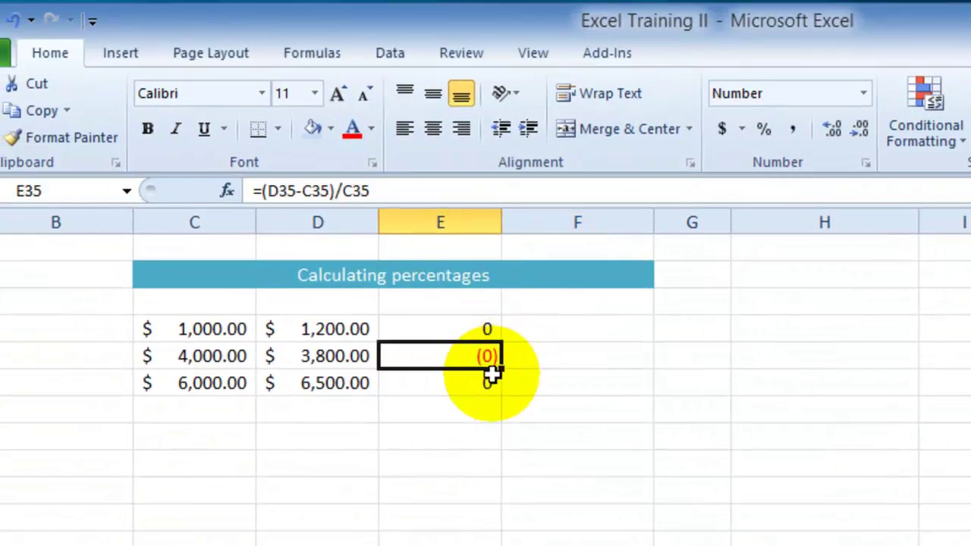
pyautogui.click(829, 132)
pyautogui.click(830, 131)
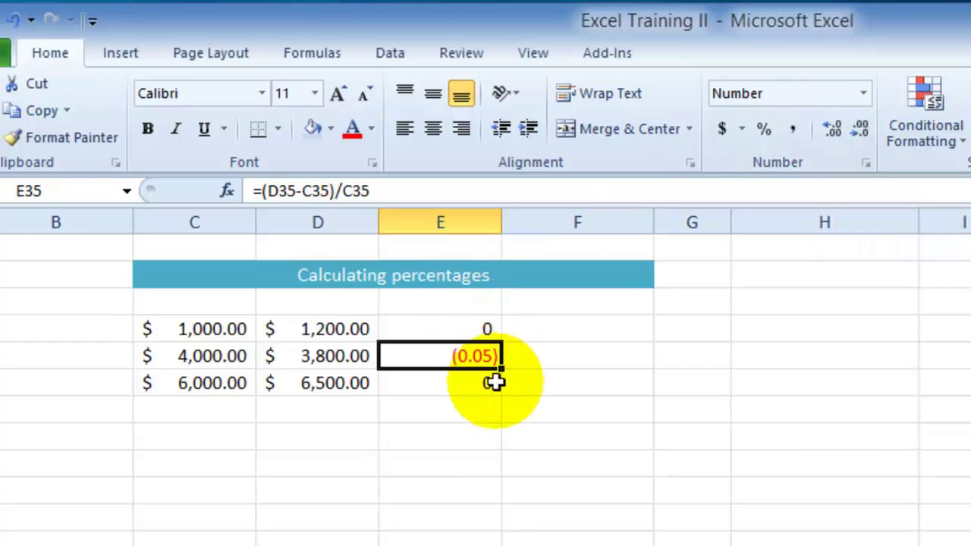
pyautogui.click(489, 328)
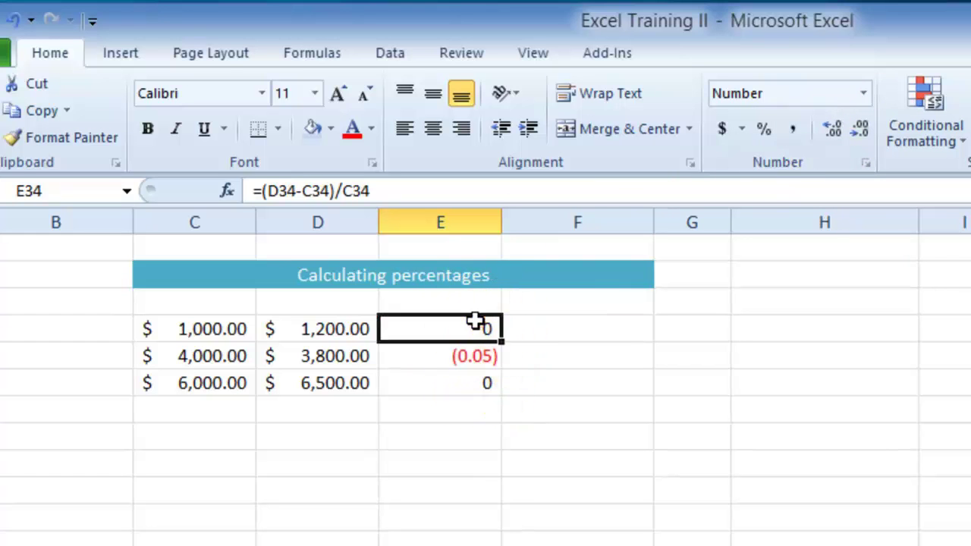
pyautogui.moveTo(475, 322); pyautogui.dragTo(488, 386)
pyautogui.click(832, 129)
pyautogui.click(475, 385)
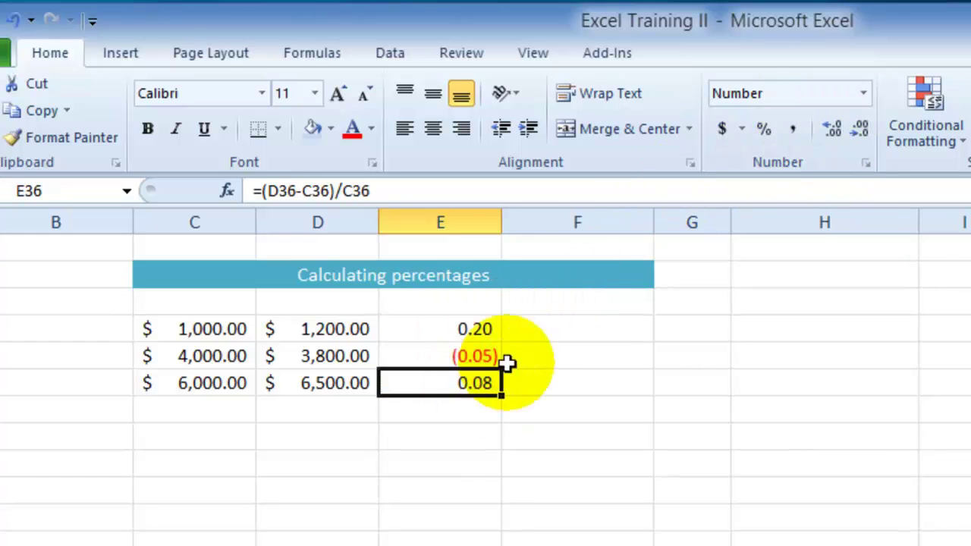
# Reapply the Percentage format to the results in E34:E36 and recheck the cells.
pyautogui.click(483, 320)
pyautogui.moveTo(482, 321); pyautogui.dragTo(485, 379)
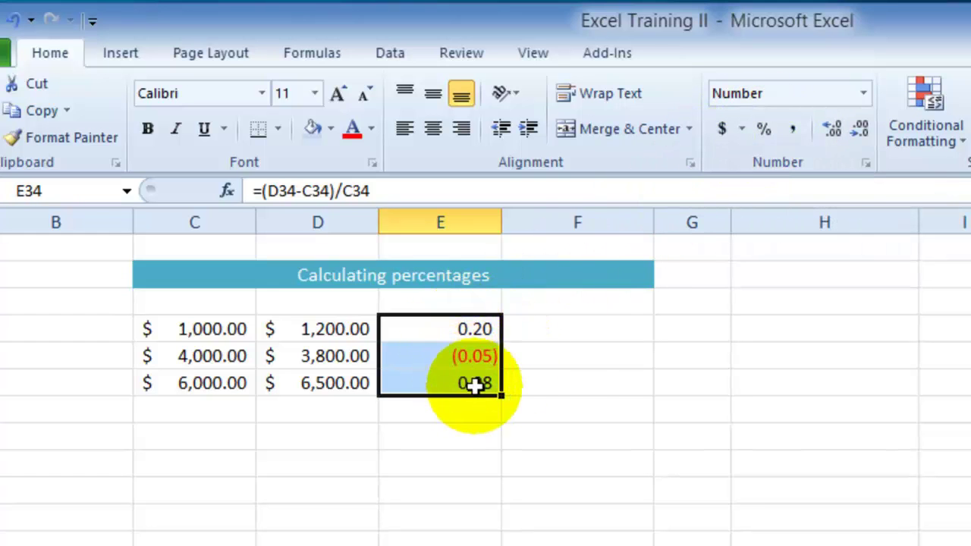
pyautogui.click(764, 129)
pyautogui.click(445, 405)
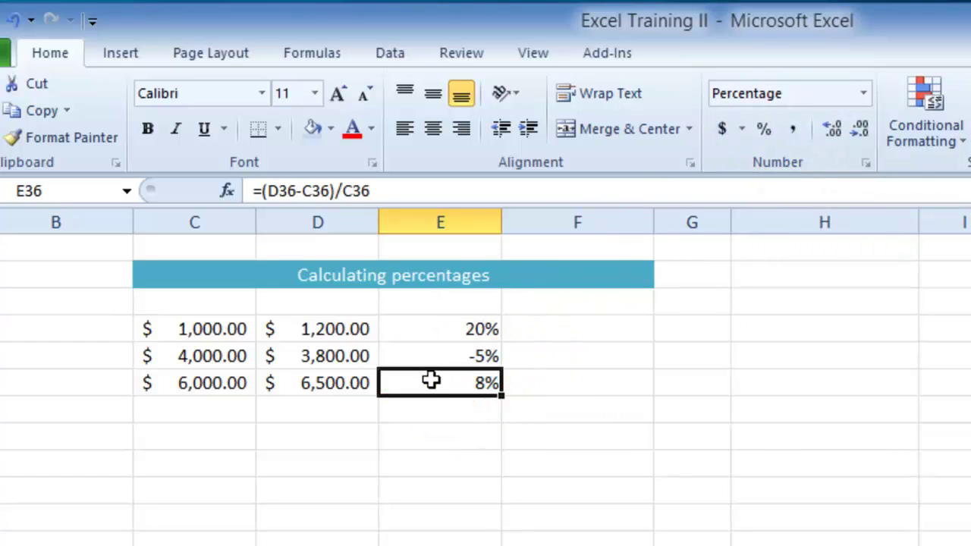
pyautogui.click(435, 360)
pyautogui.click(436, 379)
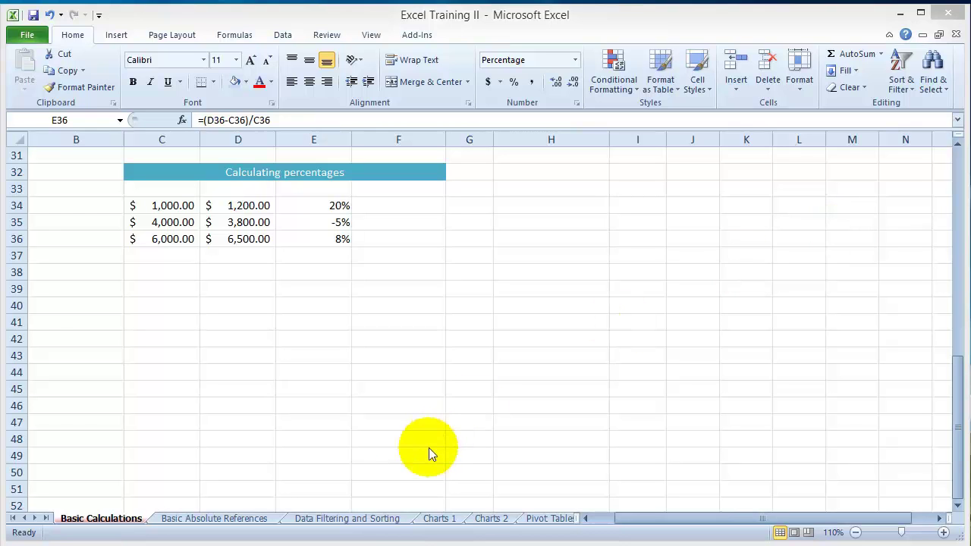
# Go to the Data Filtering and Sorting sheet and remove the filters from its sales table.
pyautogui.click(356, 518)
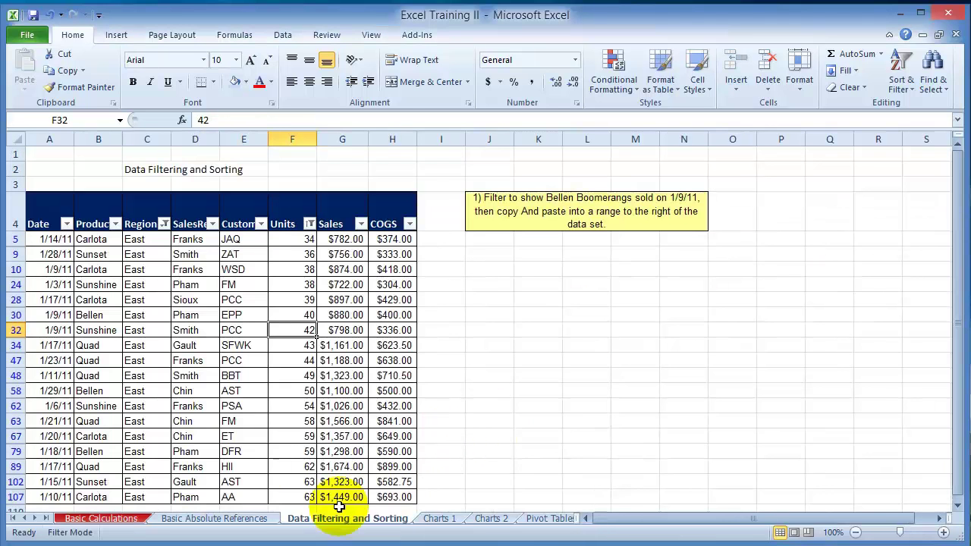
pyautogui.click(195, 345)
pyautogui.scroll(-2, 192, 323)
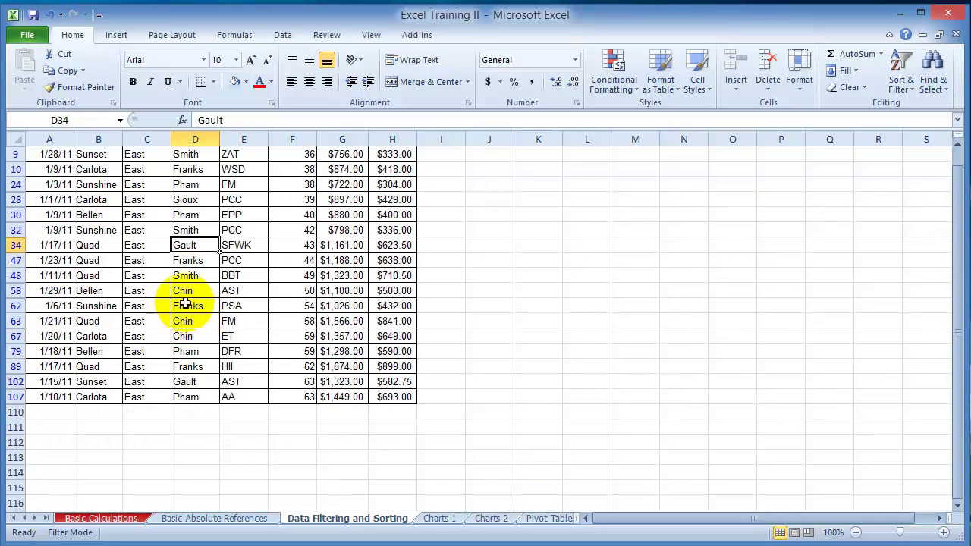
pyautogui.scroll(2, 184, 305)
pyautogui.hotkey('ctrl', 'z')
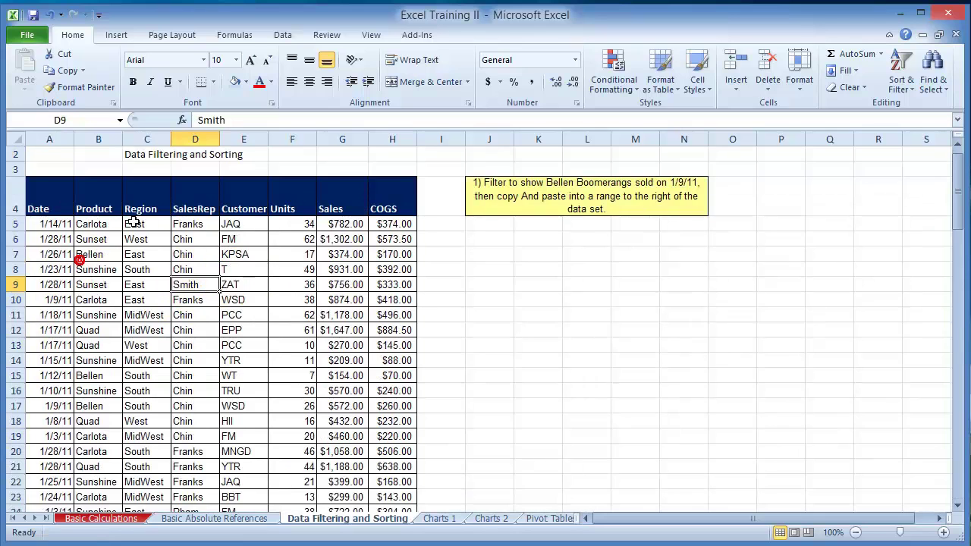
# Look through the unfiltered sales records down the table and examine its columns from Date to COGS.
pyautogui.scroll(-2, 101, 235)
pyautogui.scroll(-20, 101, 234)
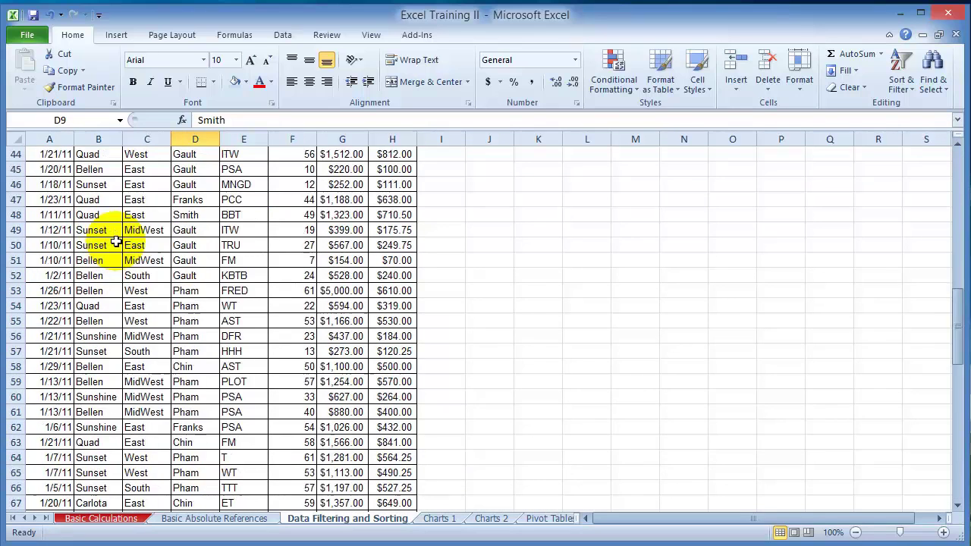
pyautogui.scroll(-5, 109, 256)
pyautogui.click(67, 245)
pyautogui.scroll(5, 95, 258)
pyautogui.scroll(20, 98, 261)
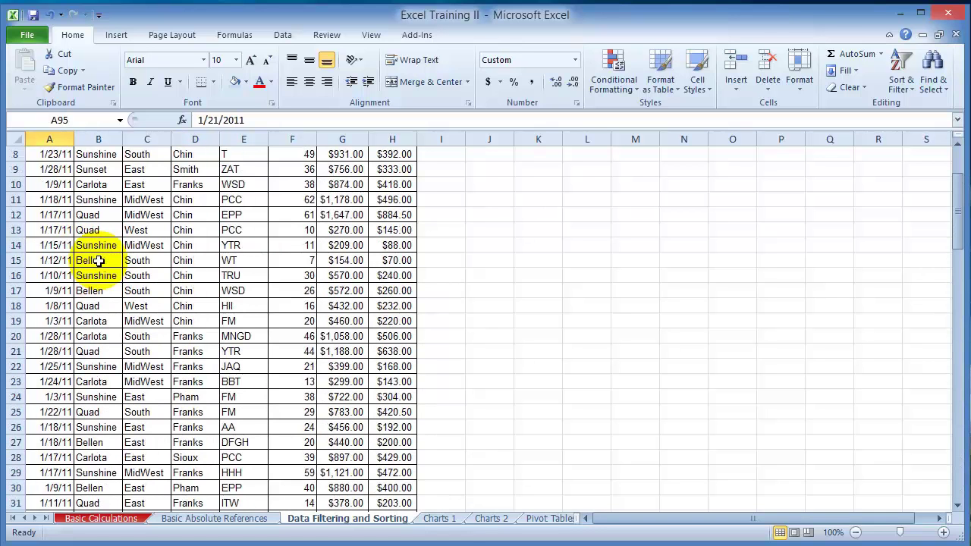
pyautogui.click(118, 286)
pyautogui.moveTo(149, 274); pyautogui.dragTo(195, 312)
pyautogui.click(258, 299)
pyautogui.click(353, 298)
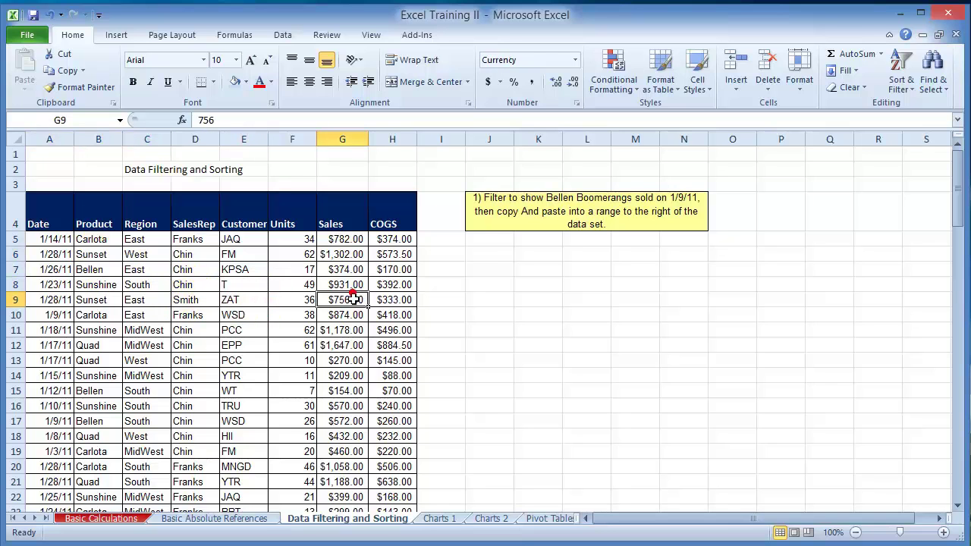
# Examine the COGS values and the order of the dates in the sales table.
pyautogui.click(396, 254)
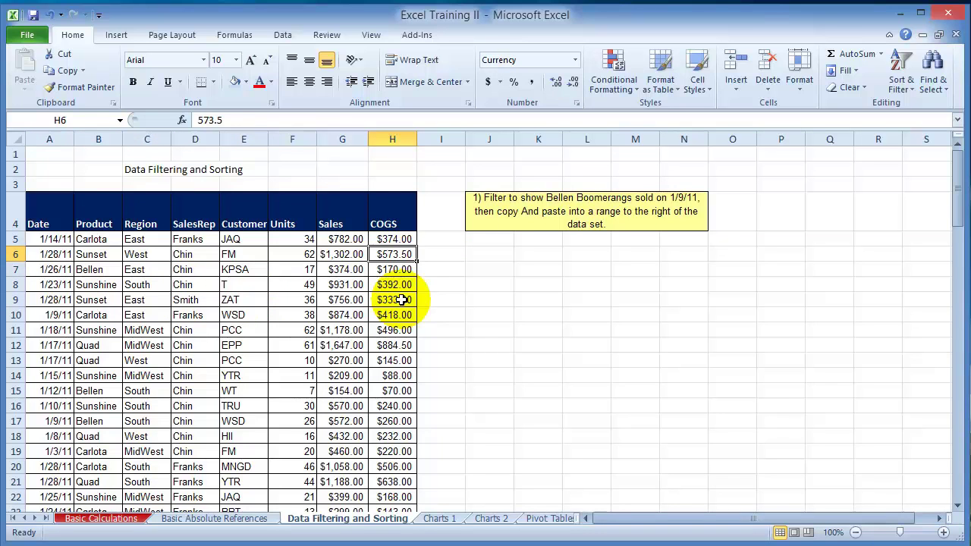
pyautogui.click(65, 286)
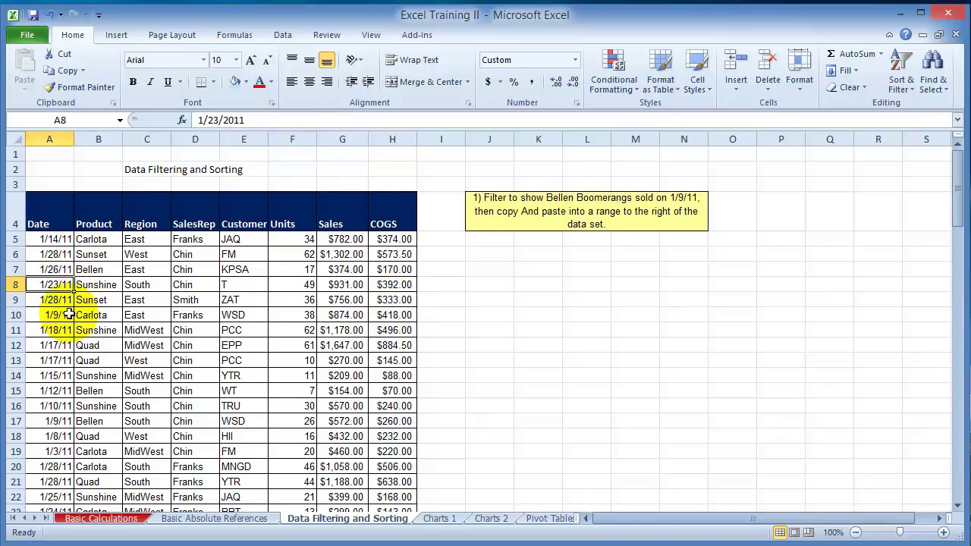
pyautogui.scroll(-6, 82, 376)
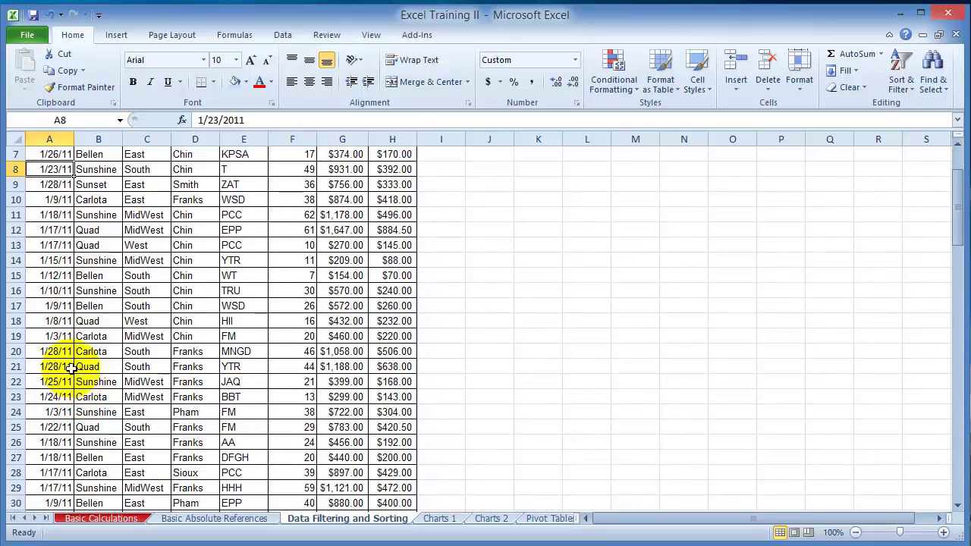
pyautogui.scroll(6, 67, 331)
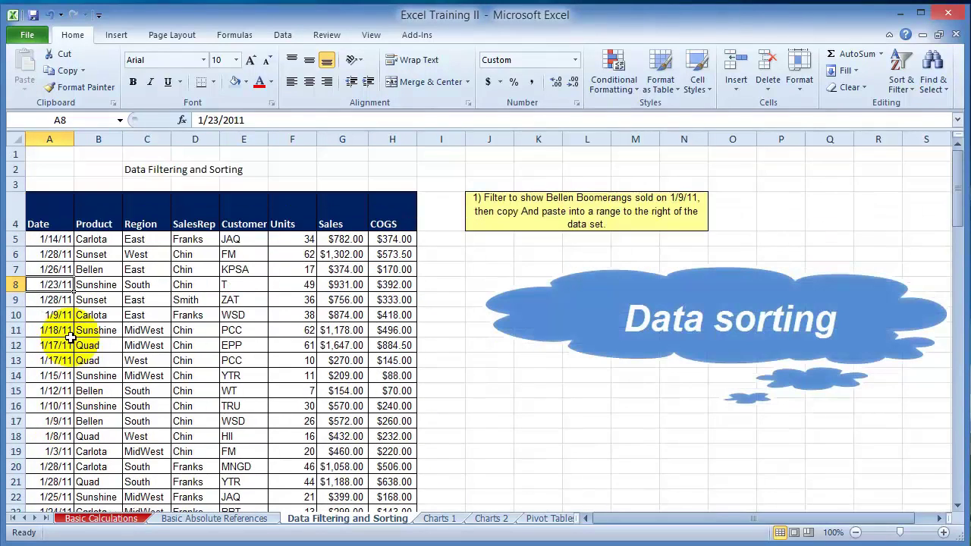
pyautogui.click(60, 240)
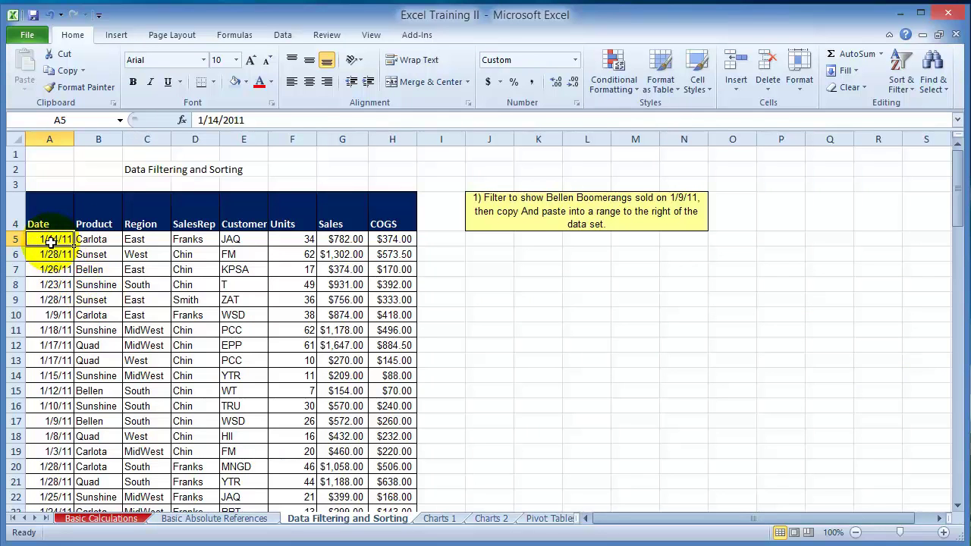
pyautogui.click(55, 254)
pyautogui.click(54, 240)
pyautogui.click(55, 254)
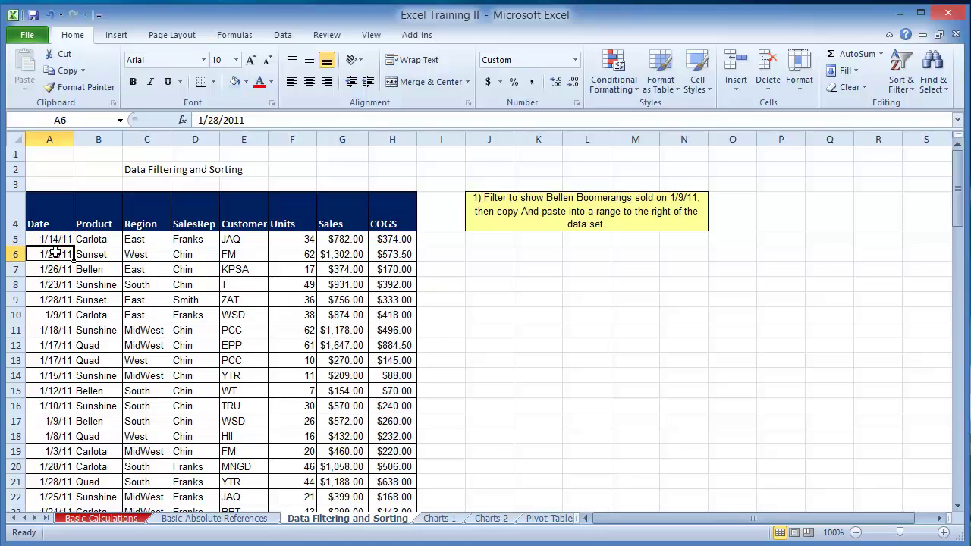
# Sort the sales table by Date from oldest to newest and look through the reordered records.
pyautogui.click(64, 239)
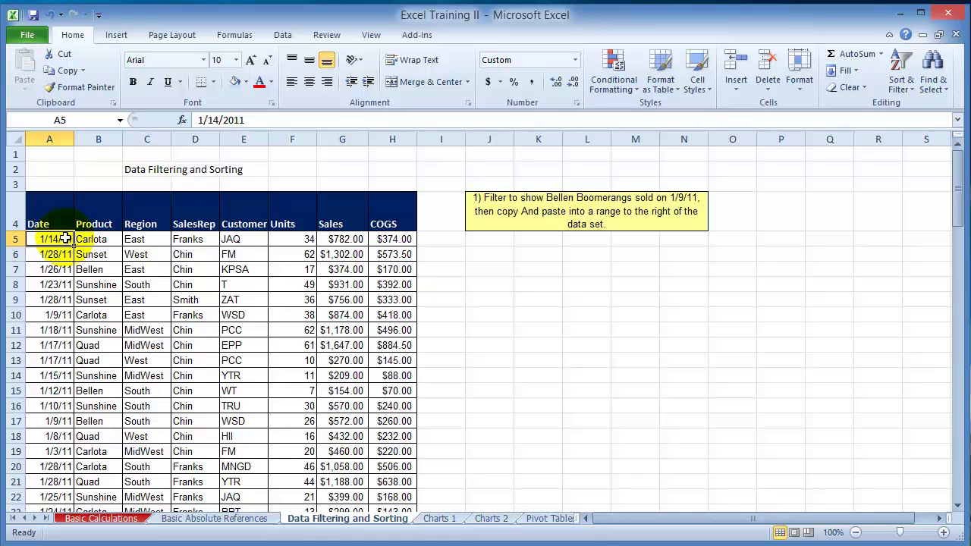
pyautogui.click(915, 92)
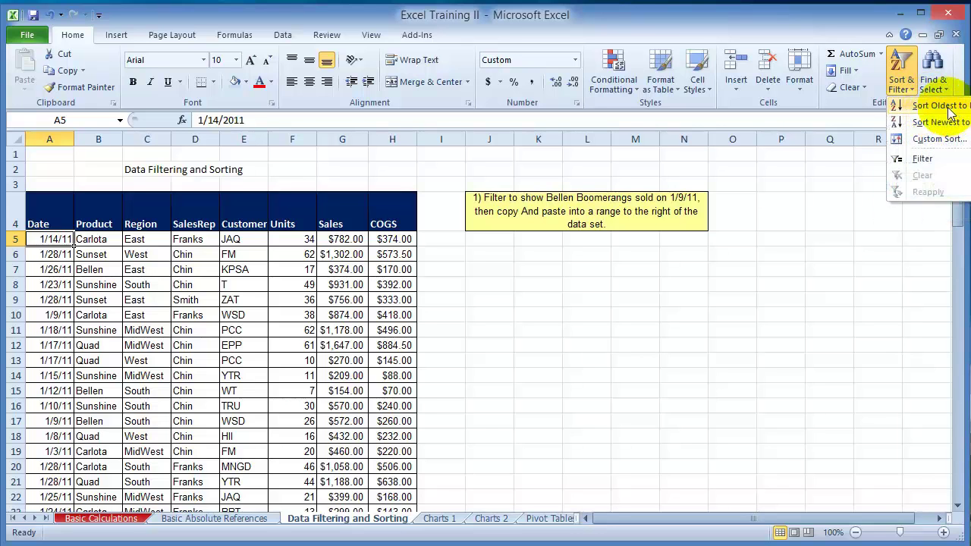
pyautogui.click(918, 107)
pyautogui.click(60, 253)
pyautogui.scroll(-1, 60, 281)
pyautogui.scroll(-14, 59, 282)
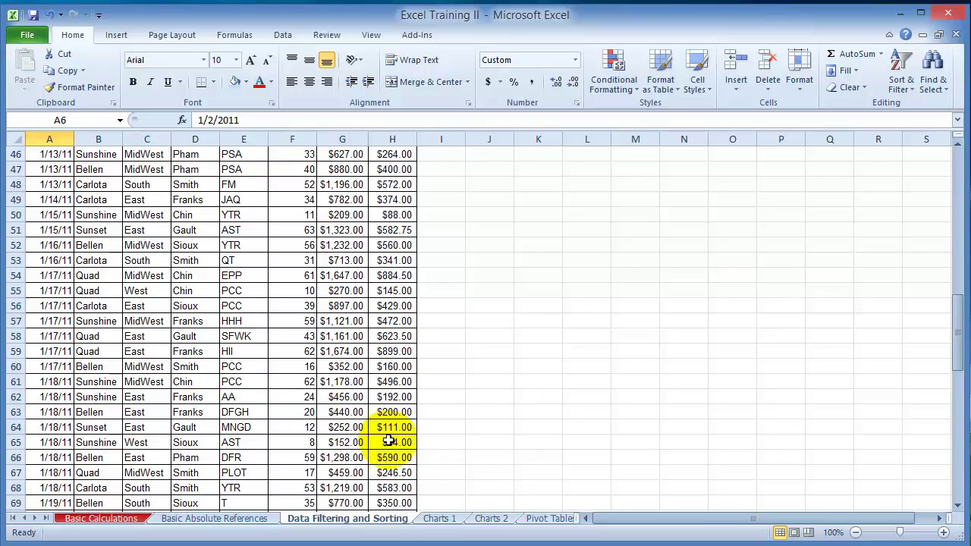
pyautogui.scroll(15, 182, 307)
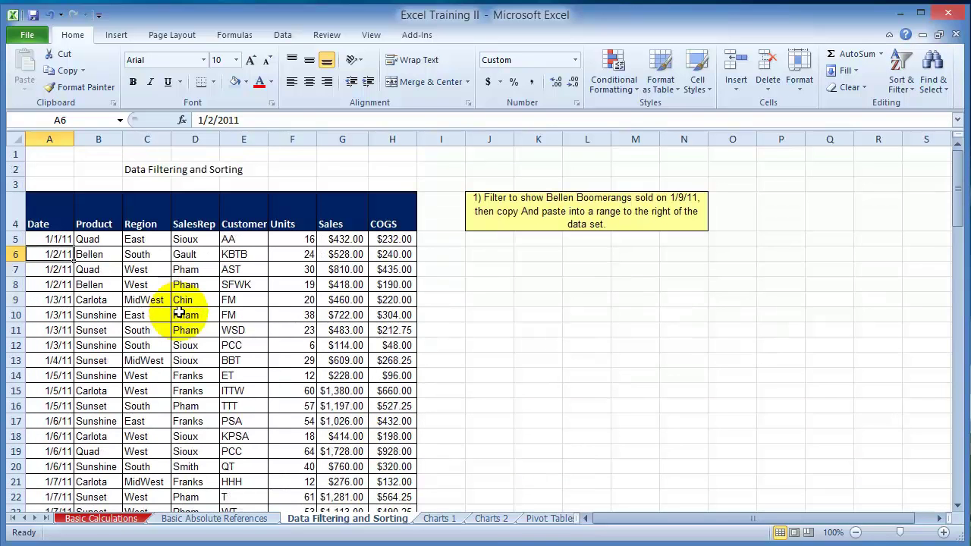
# Sort the sales table by Product from A to Z and look through the reordered records.
pyautogui.click(100, 242)
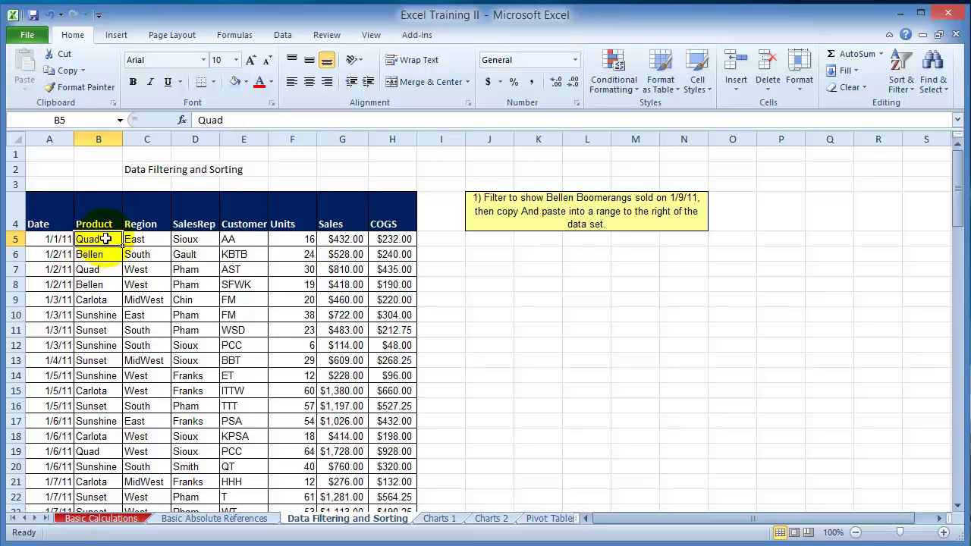
pyautogui.click(901, 85)
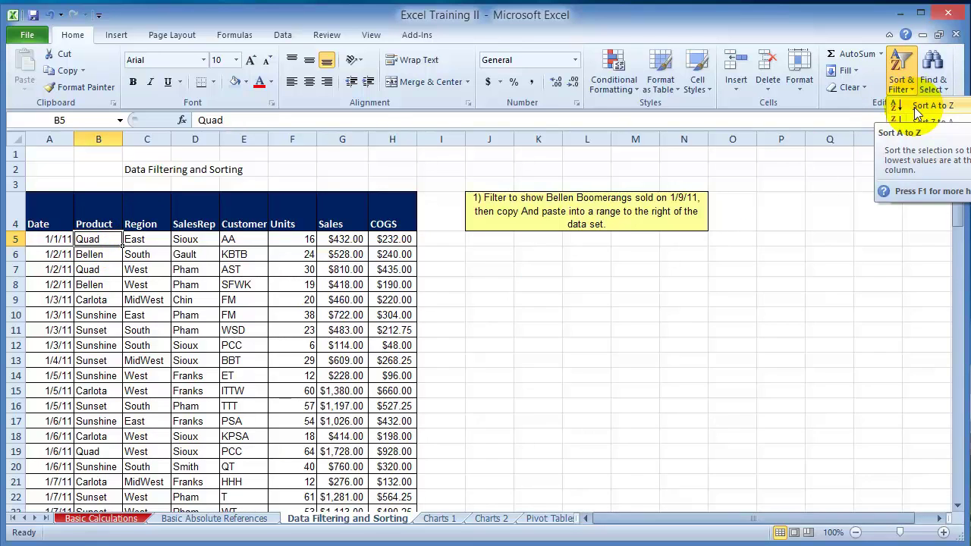
pyautogui.click(916, 108)
pyautogui.click(87, 285)
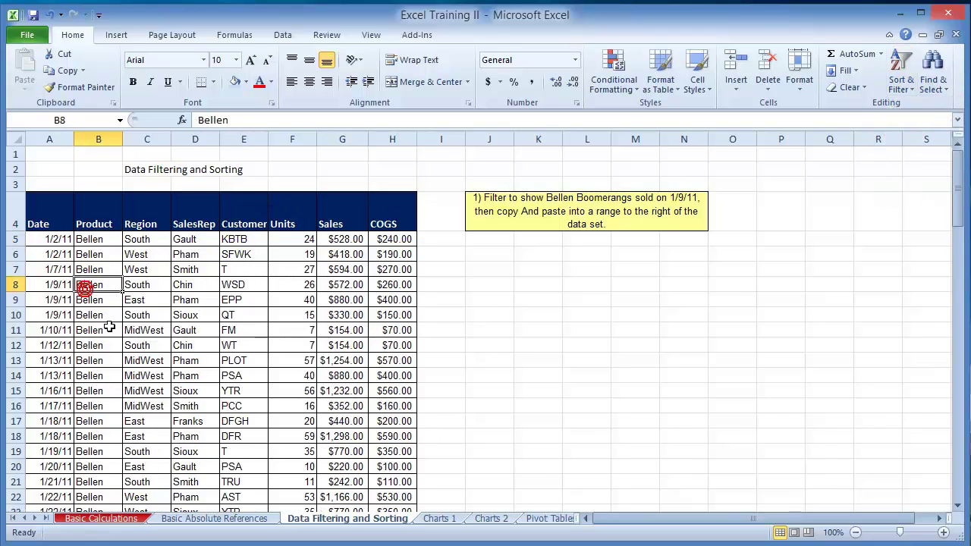
pyautogui.scroll(-8, 90, 341)
pyautogui.scroll(-9, 93, 346)
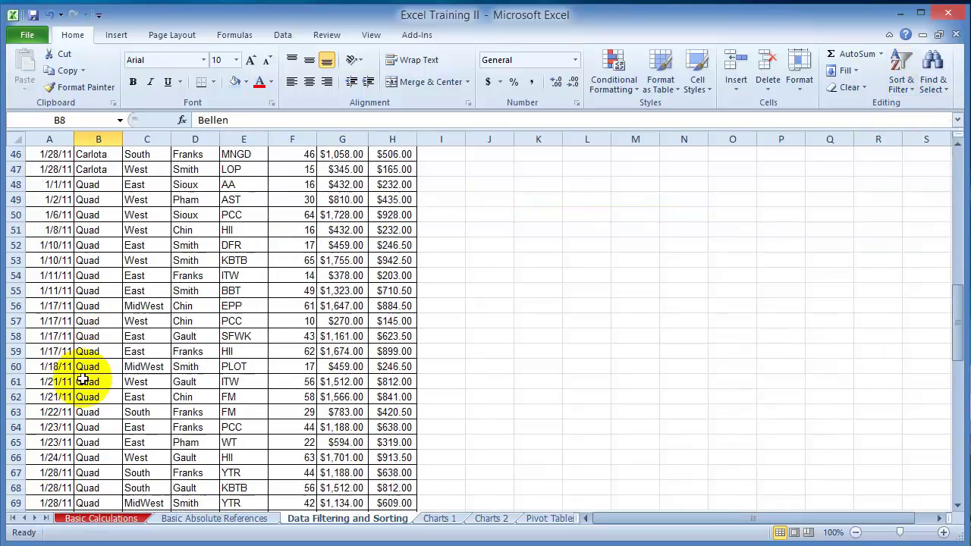
pyautogui.scroll(17, 283, 301)
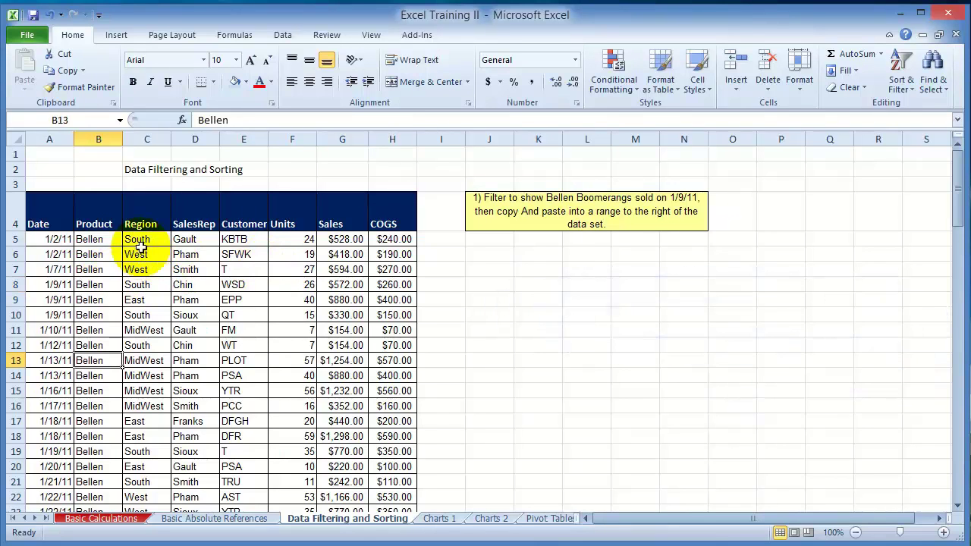
# Select the first entry in the Region column of the sales table, cell C5.
pyautogui.click(141, 248)
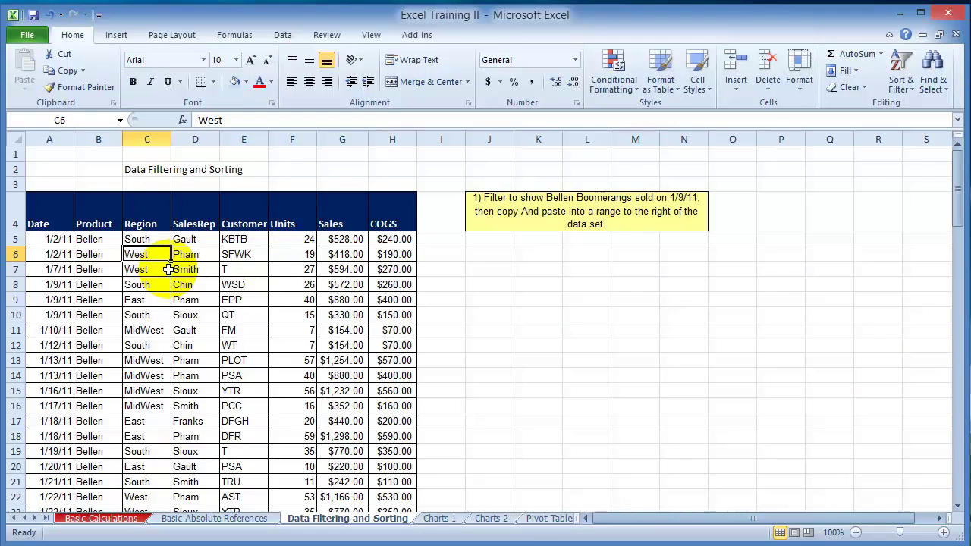
pyautogui.click(139, 239)
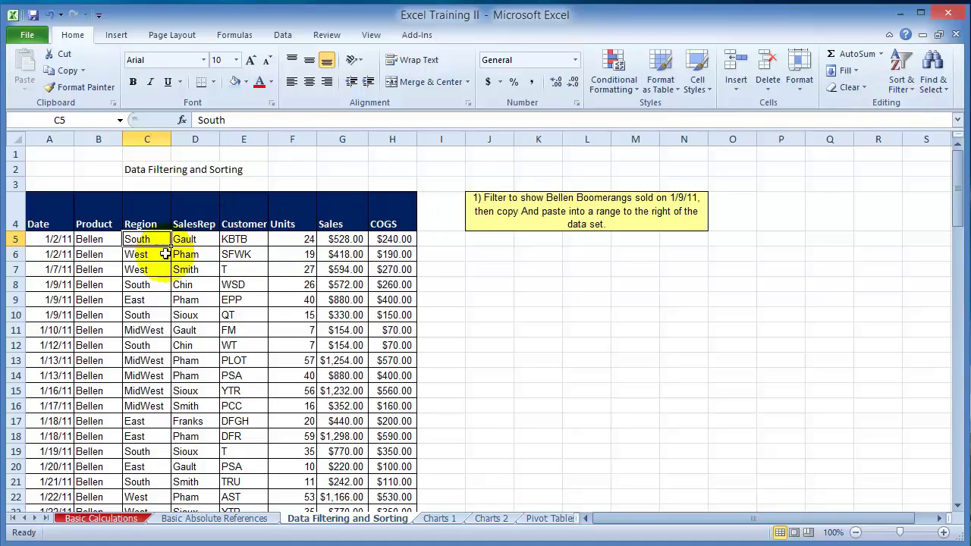
# Sort the data set by the Region column from A to Z.
pyautogui.click(898, 82)
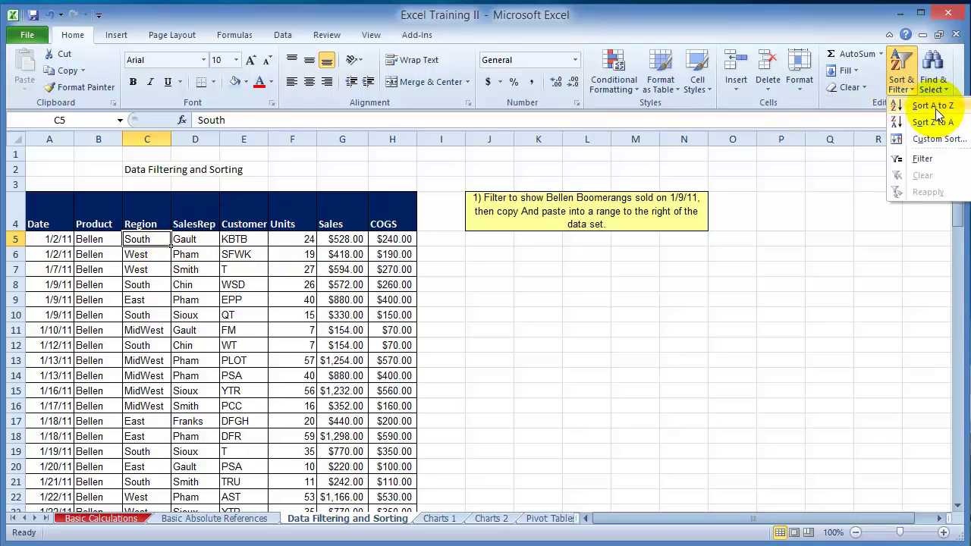
pyautogui.click(938, 105)
pyautogui.click(151, 314)
pyautogui.scroll(-19, 152, 319)
pyautogui.scroll(-15, 152, 327)
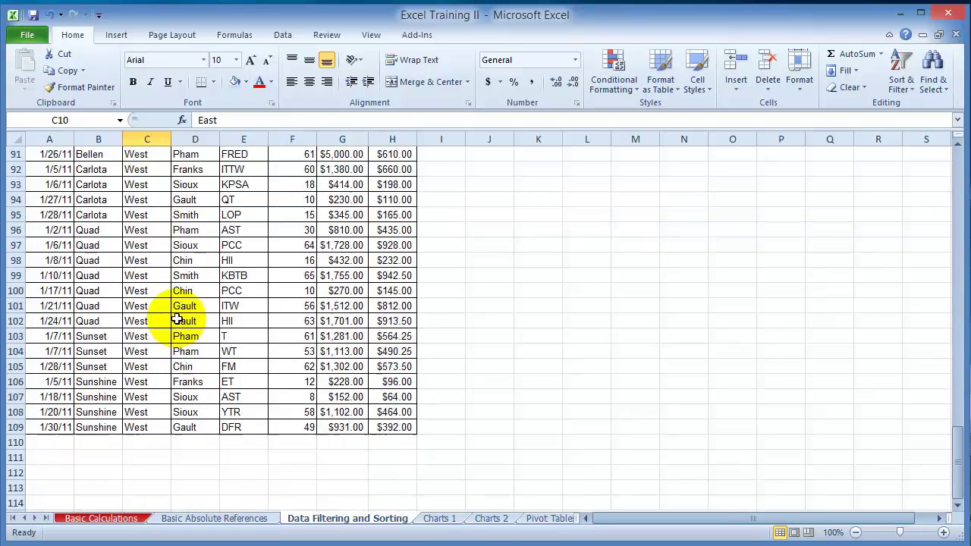
pyautogui.scroll(12, 149, 307)
pyautogui.scroll(12, 149, 305)
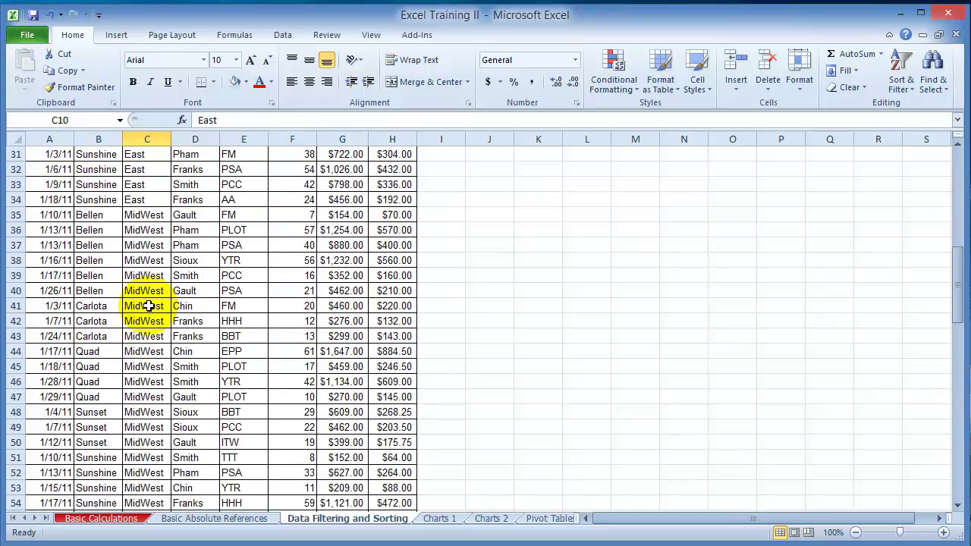
pyautogui.scroll(10, 149, 305)
pyautogui.click(134, 239)
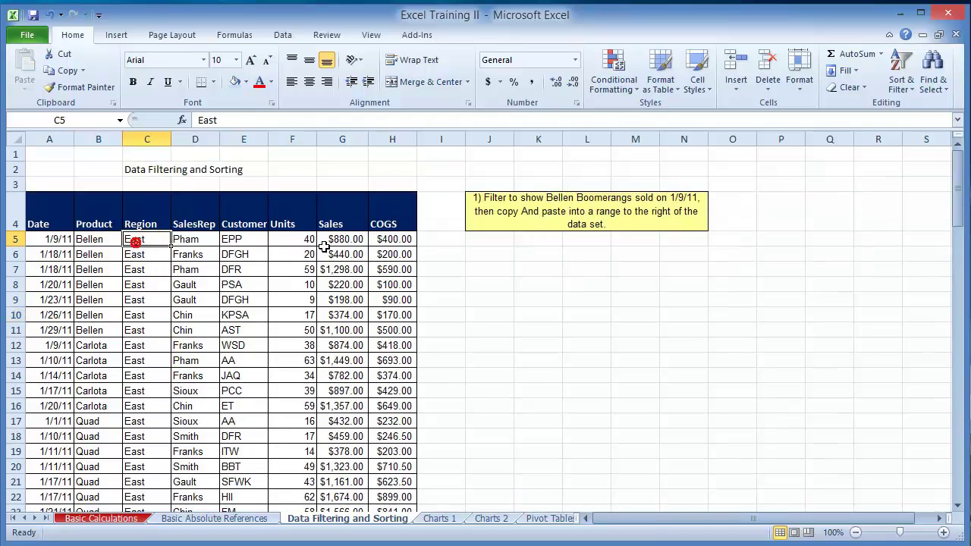
pyautogui.click(901, 88)
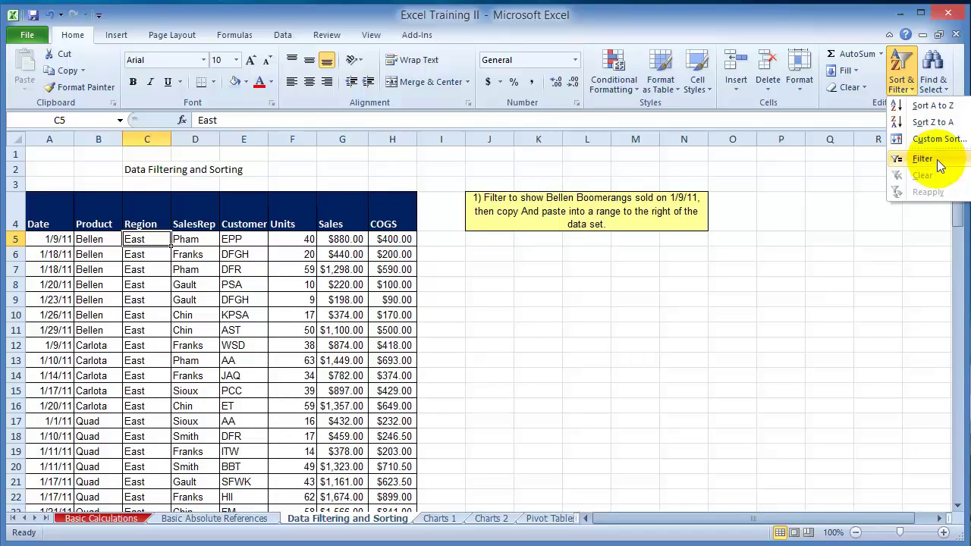
pyautogui.rightClick(141, 241)
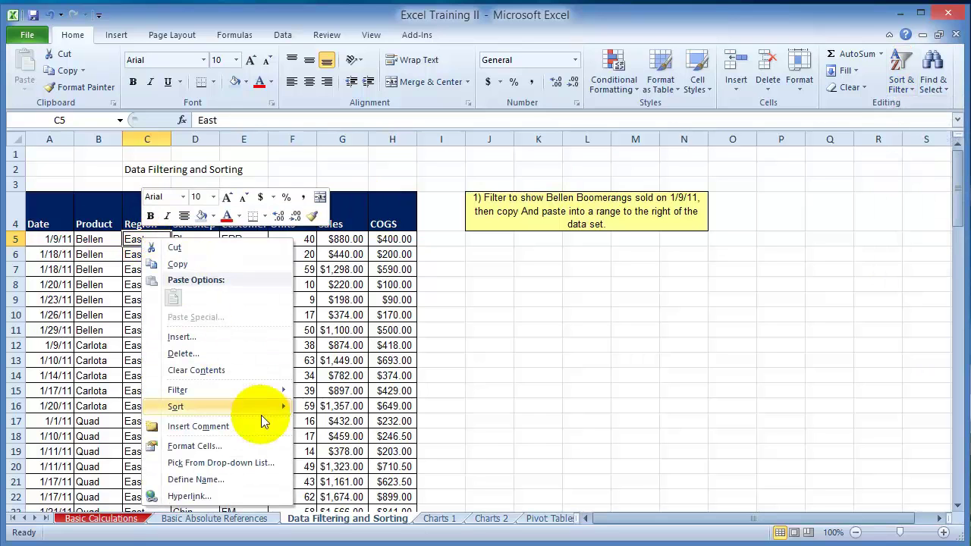
pyautogui.moveTo(226, 390)
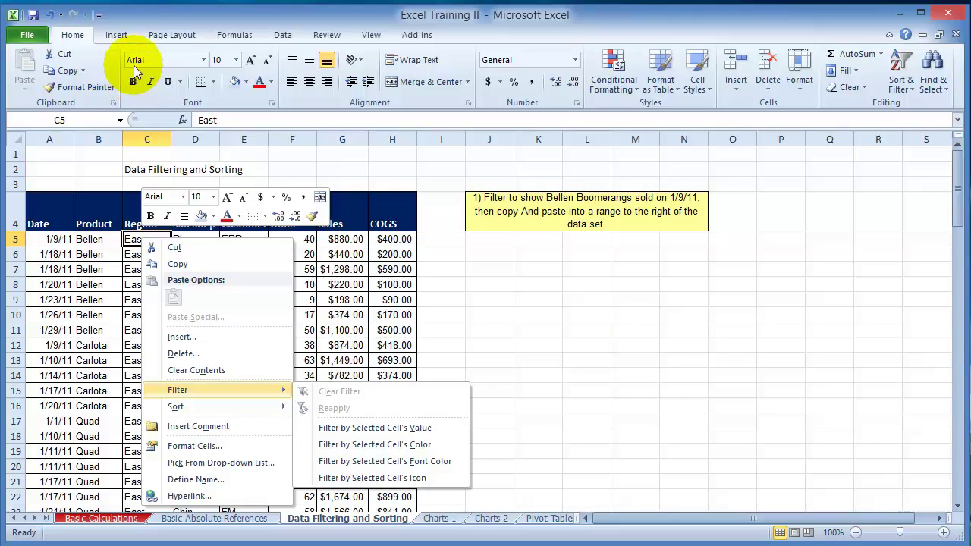
pyautogui.click(832, 240)
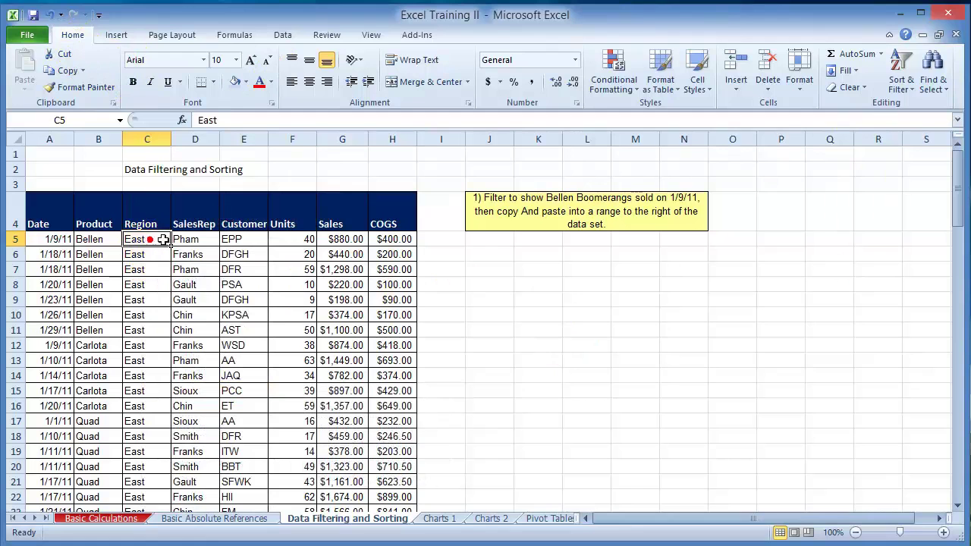
# Turn on filtering for the data set and filter the Region column to show only East.
pyautogui.click(913, 92)
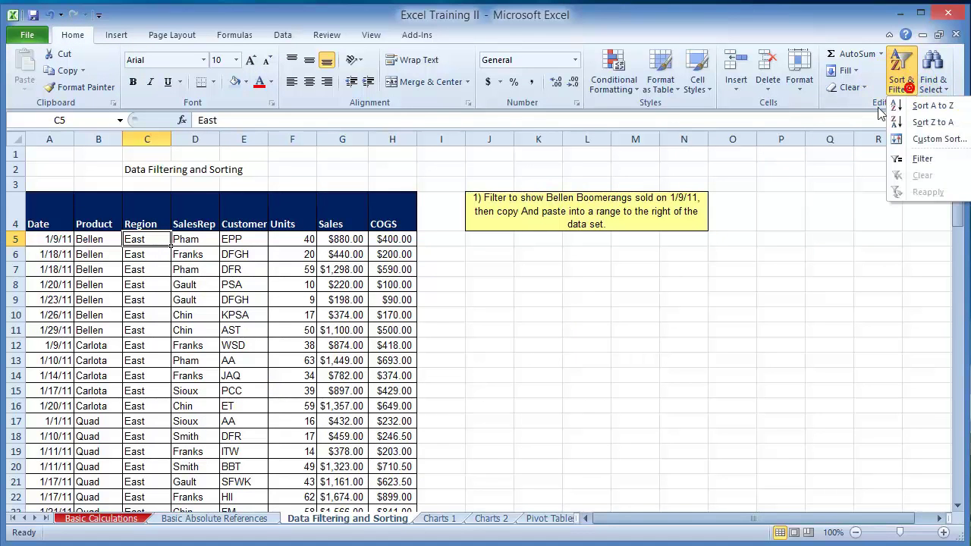
pyautogui.click(924, 159)
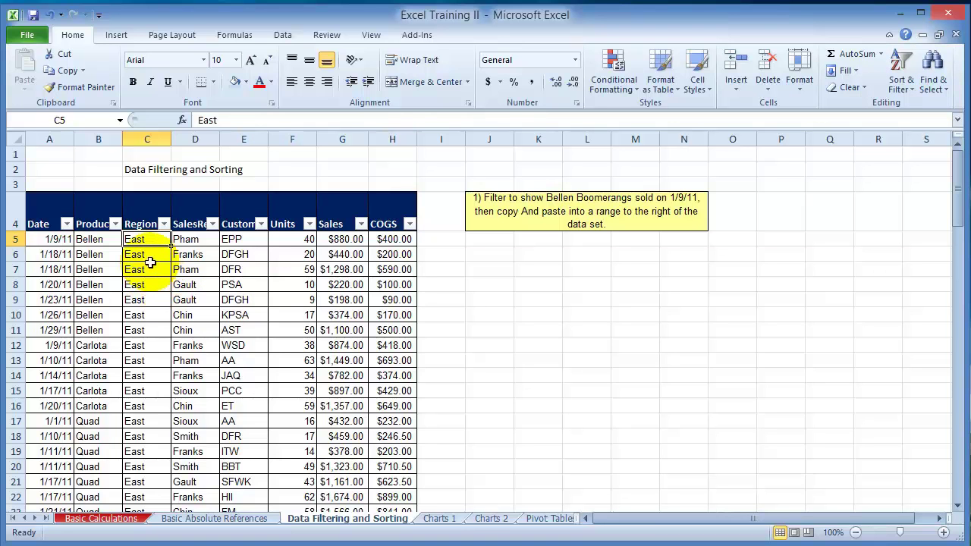
pyautogui.click(165, 225)
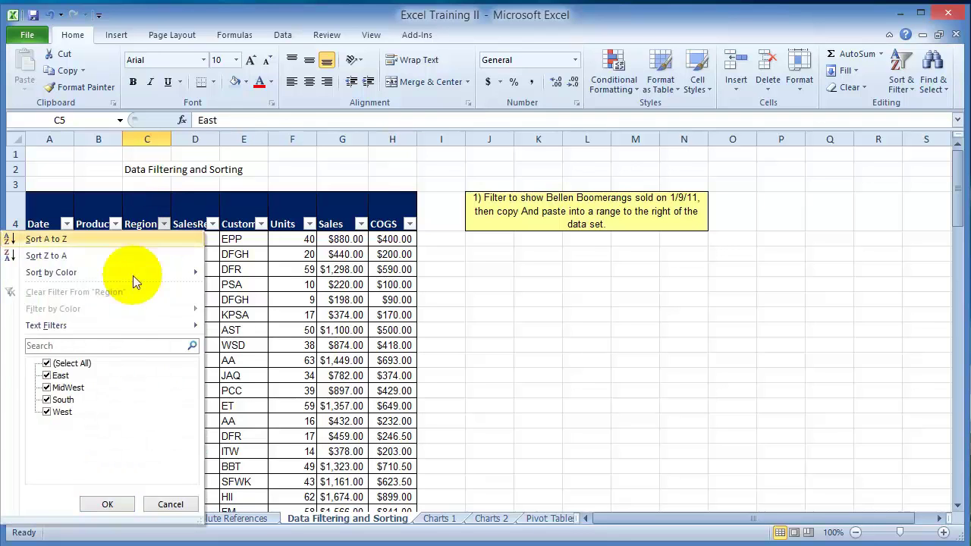
pyautogui.click(47, 363)
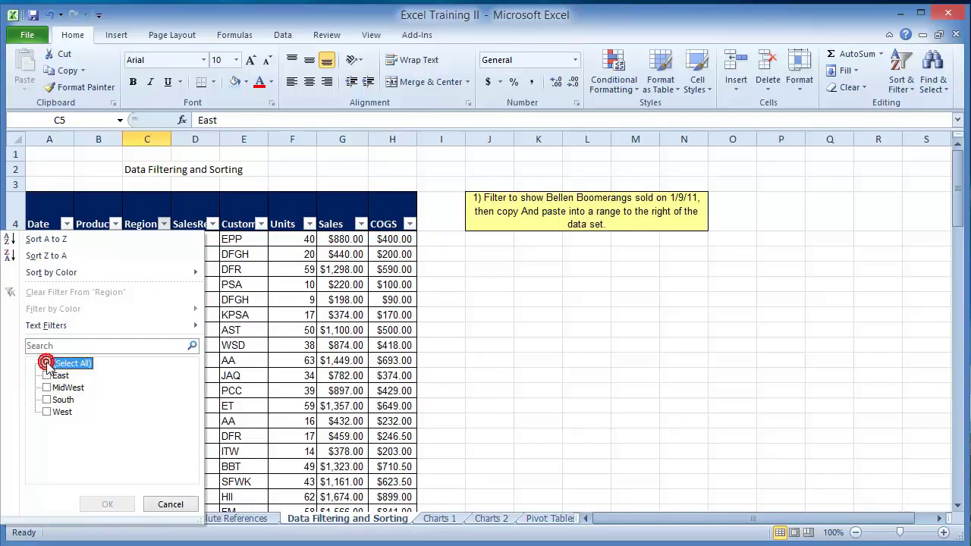
pyautogui.click(46, 375)
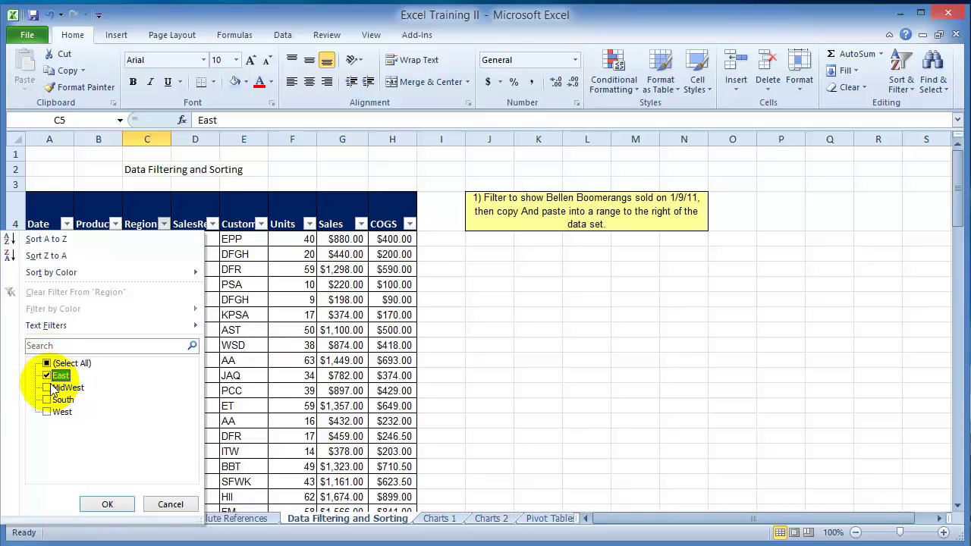
pyautogui.click(109, 506)
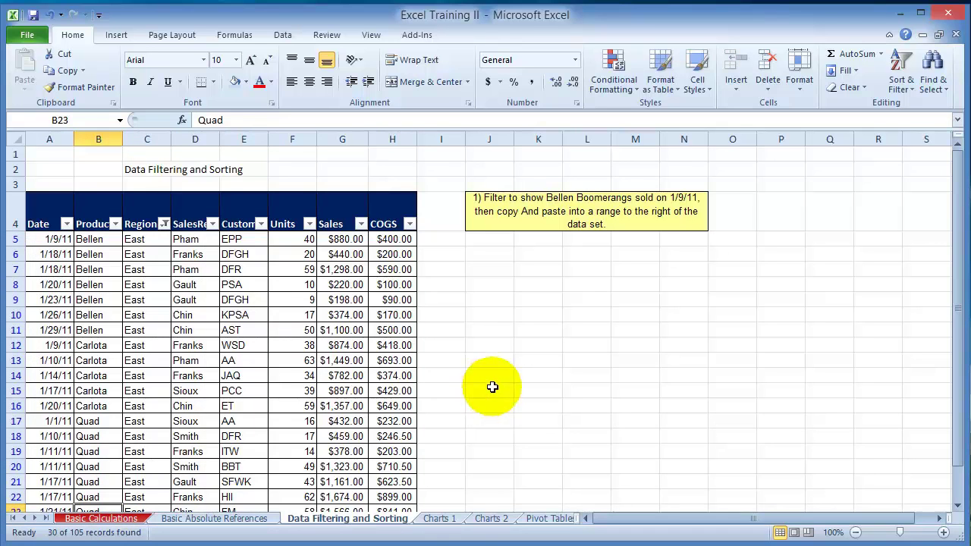
pyautogui.scroll(-7, 455, 391)
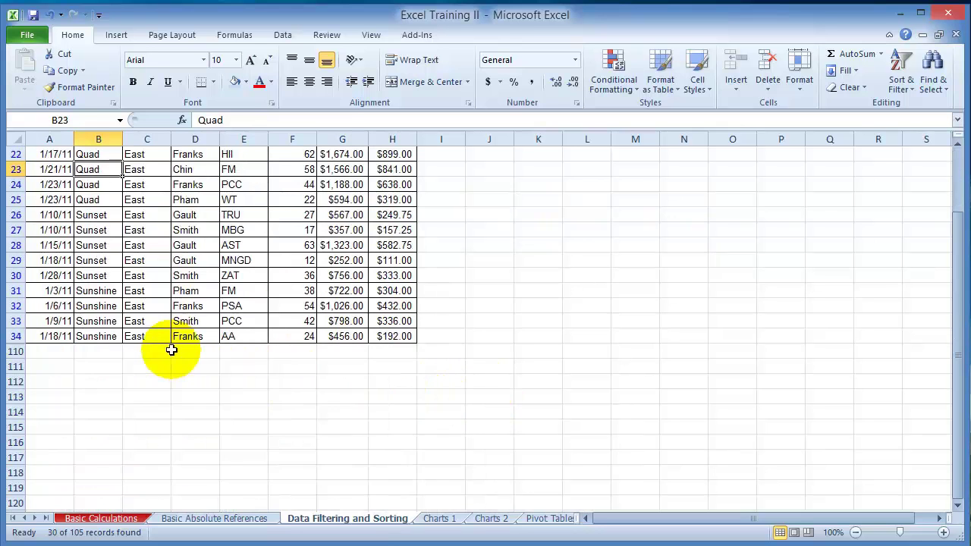
pyautogui.scroll(4, 171, 349)
pyautogui.scroll(3, 171, 349)
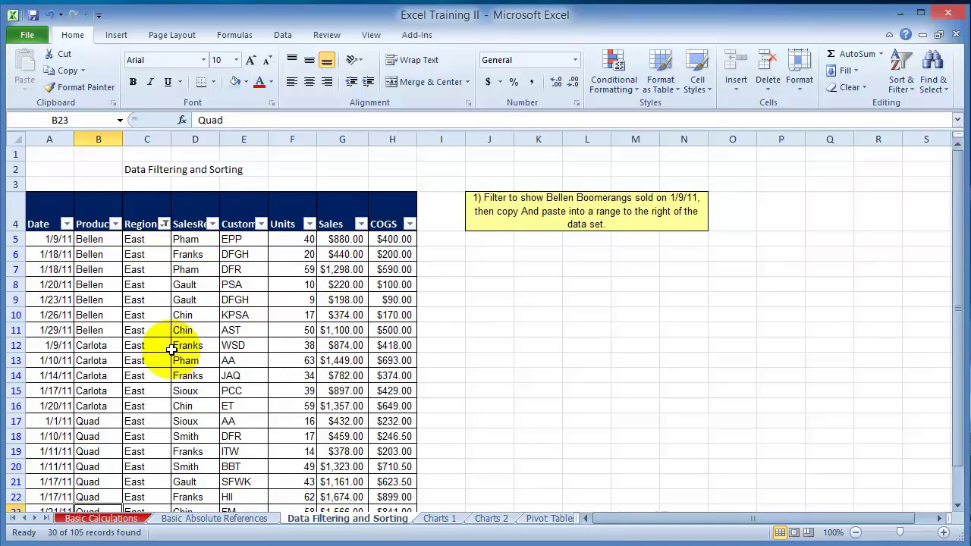
pyautogui.scroll(-6, 281, 465)
pyautogui.scroll(6, 167, 437)
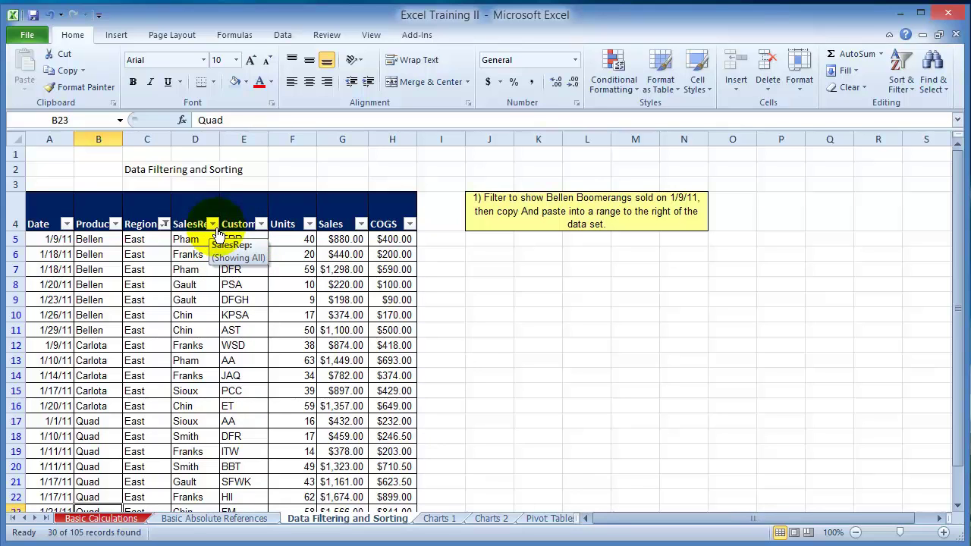
# Filter the SalesRep column to show only the second sales representative in the list.
pyautogui.click(214, 226)
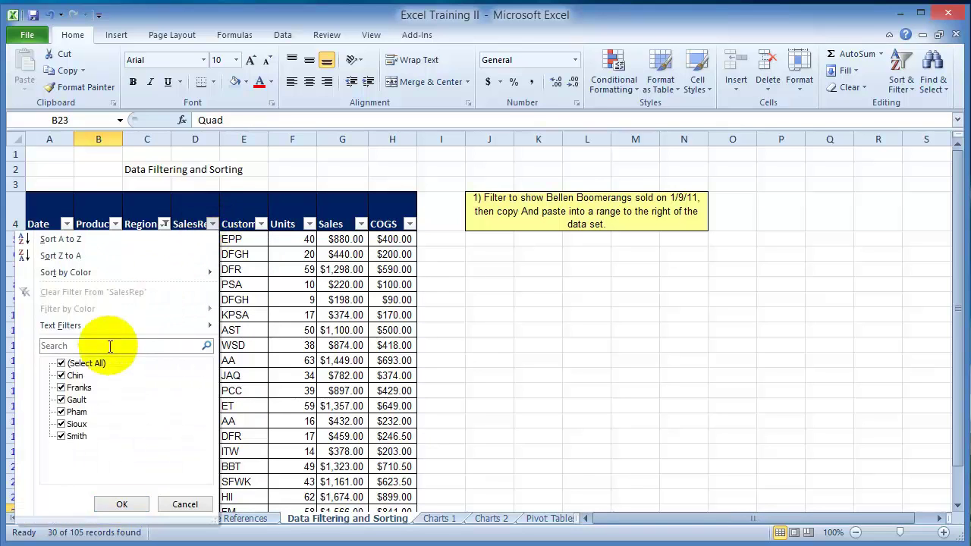
pyautogui.click(61, 364)
pyautogui.click(62, 388)
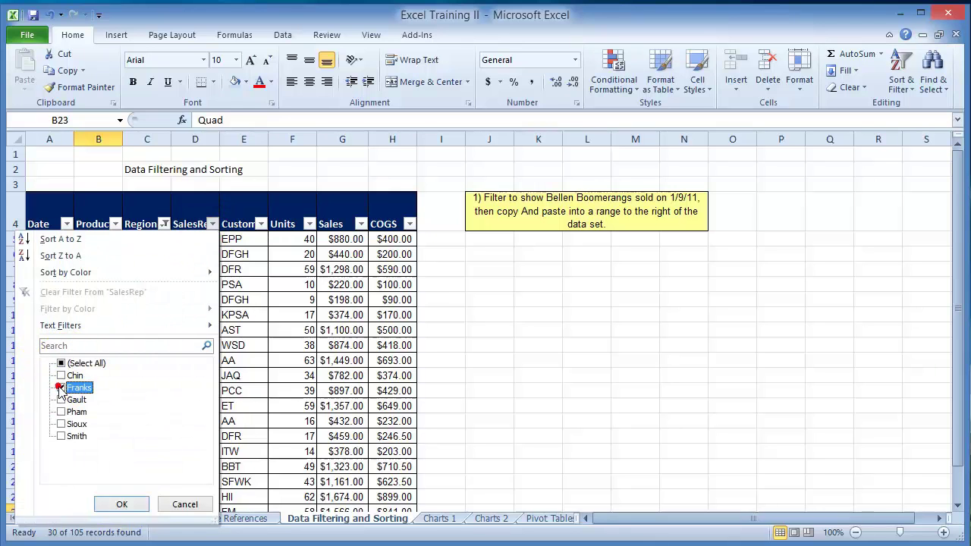
pyautogui.click(123, 505)
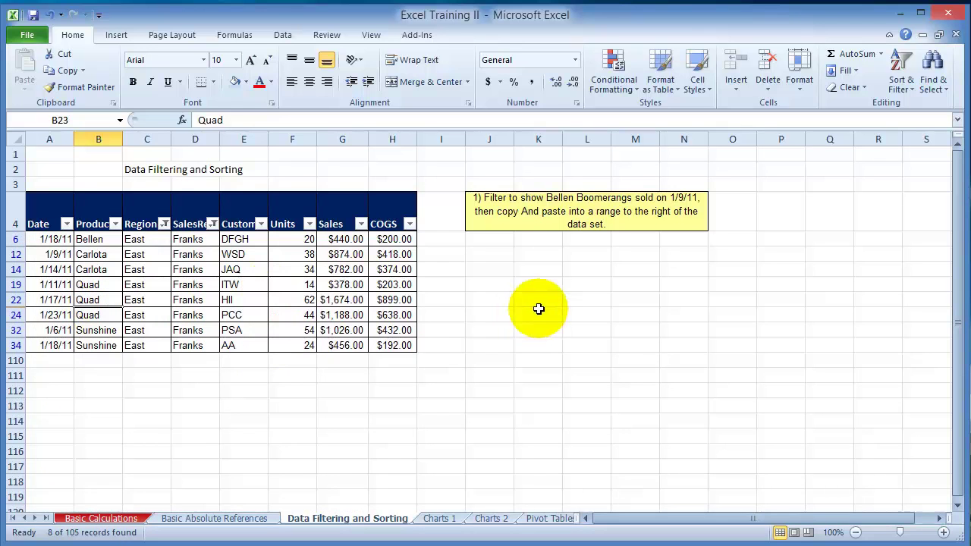
# Sort the filtered rows by the Date column from oldest to newest.
pyautogui.click(59, 239)
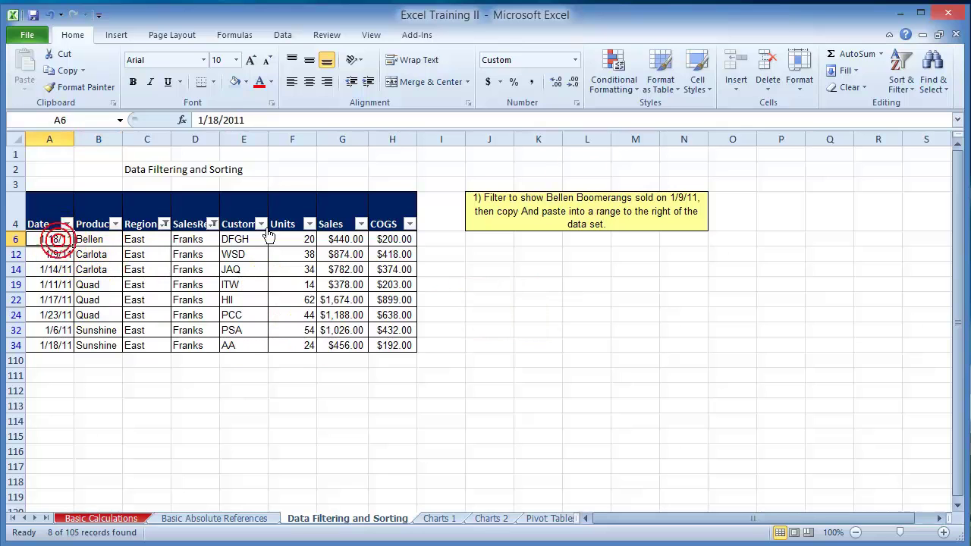
pyautogui.click(902, 76)
pyautogui.click(920, 108)
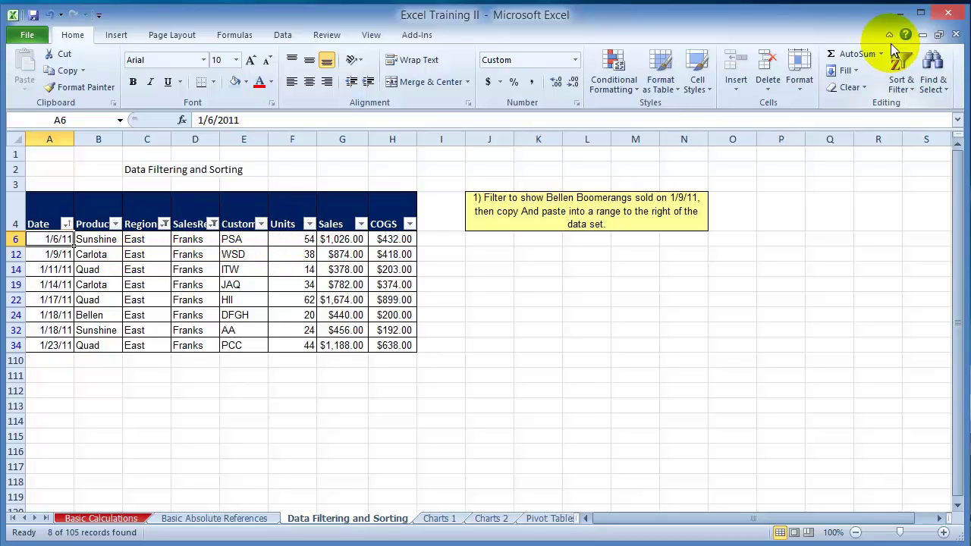
# Remove the SalesRep filter by reselecting all sales representatives.
pyautogui.click(213, 224)
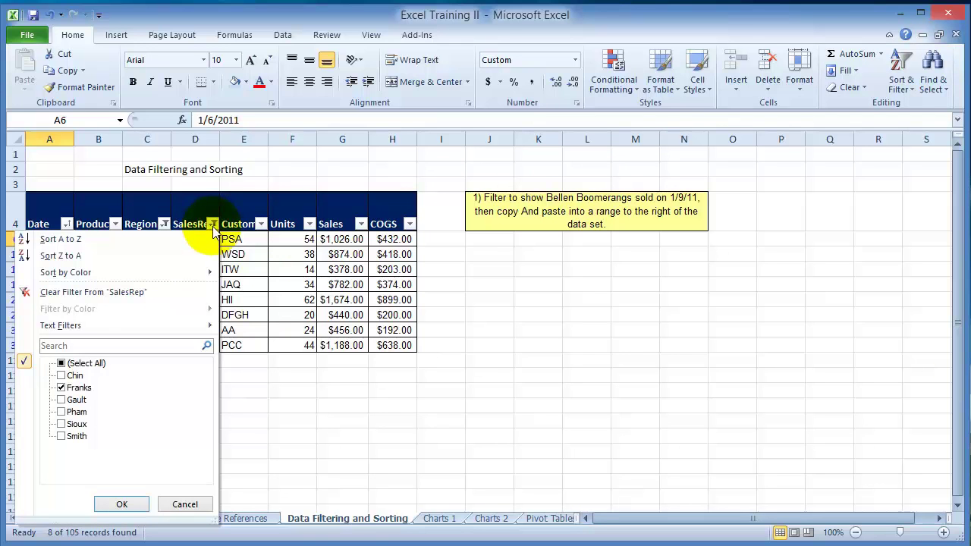
pyautogui.click(61, 389)
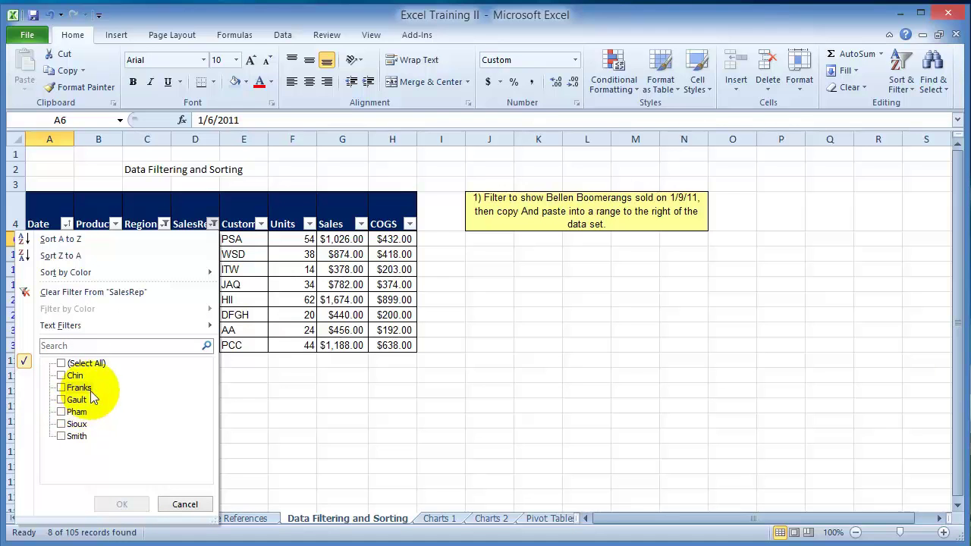
pyautogui.click(62, 364)
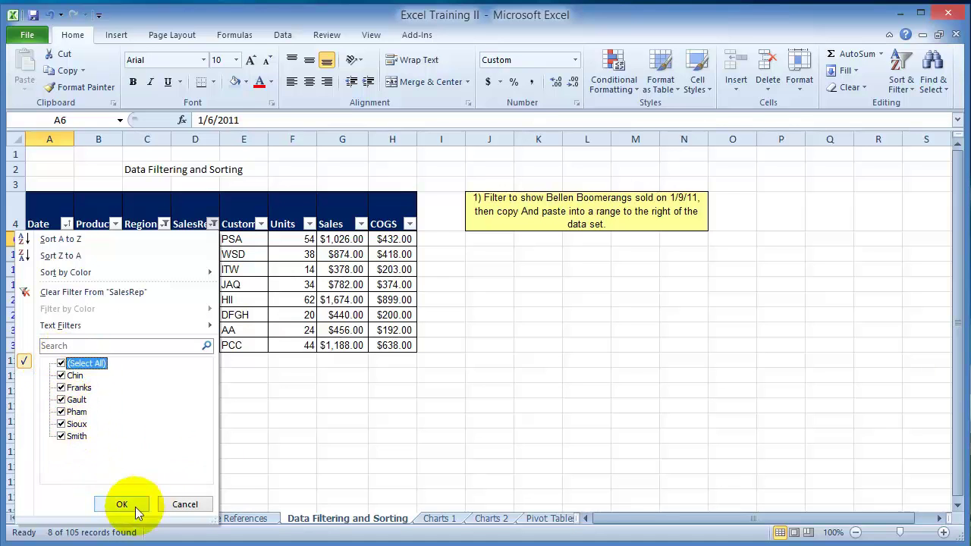
pyautogui.click(130, 507)
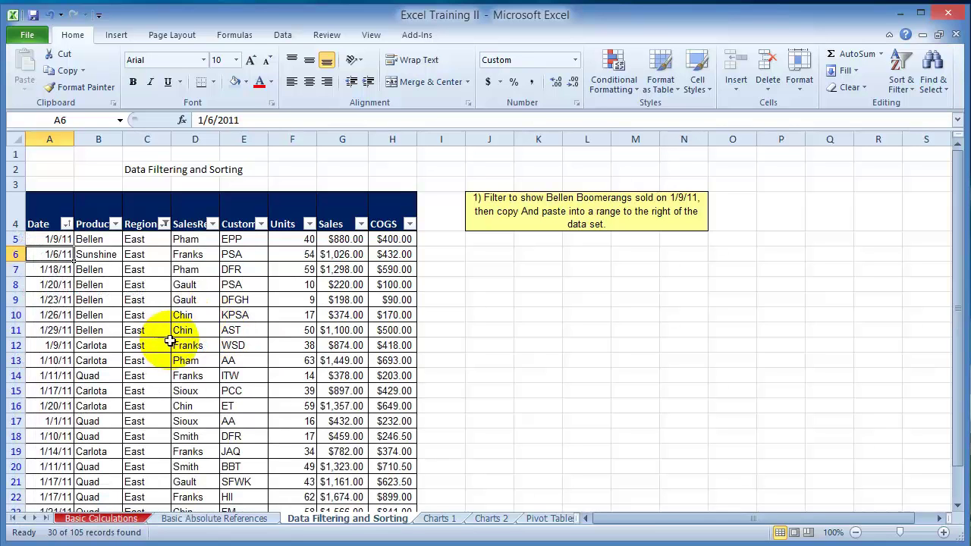
# Remove the Region filter by reselecting all regions so that every record is included.
pyautogui.click(164, 223)
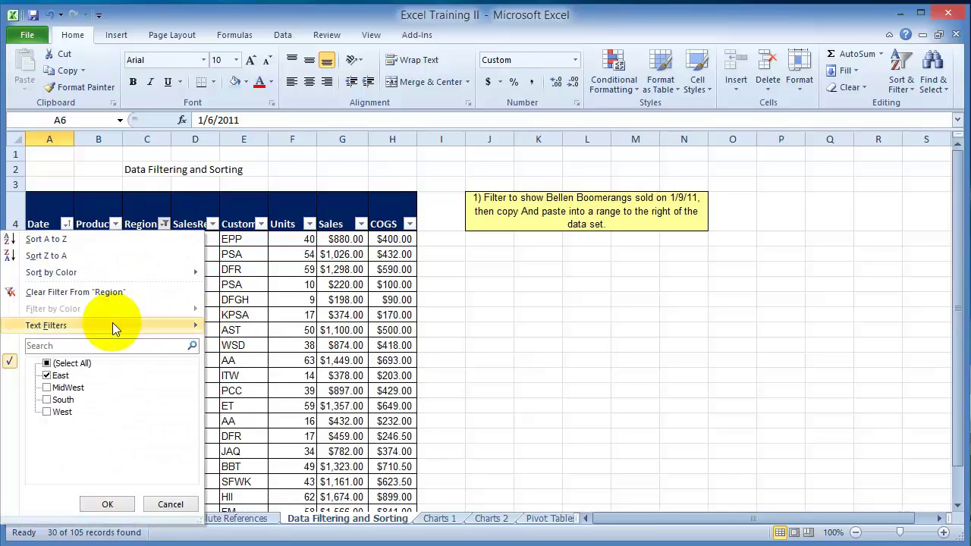
pyautogui.click(46, 375)
pyautogui.click(49, 363)
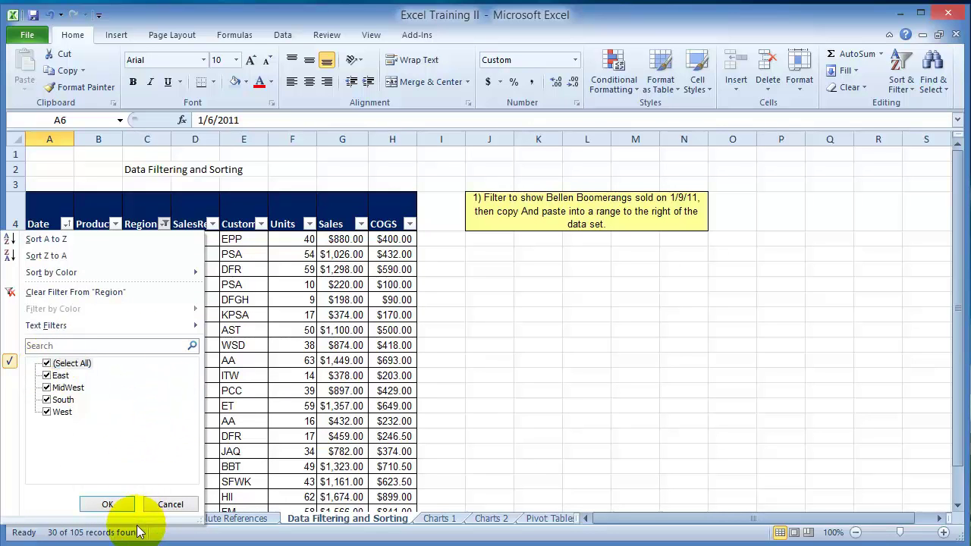
pyautogui.click(118, 504)
pyautogui.scroll(-10, 182, 353)
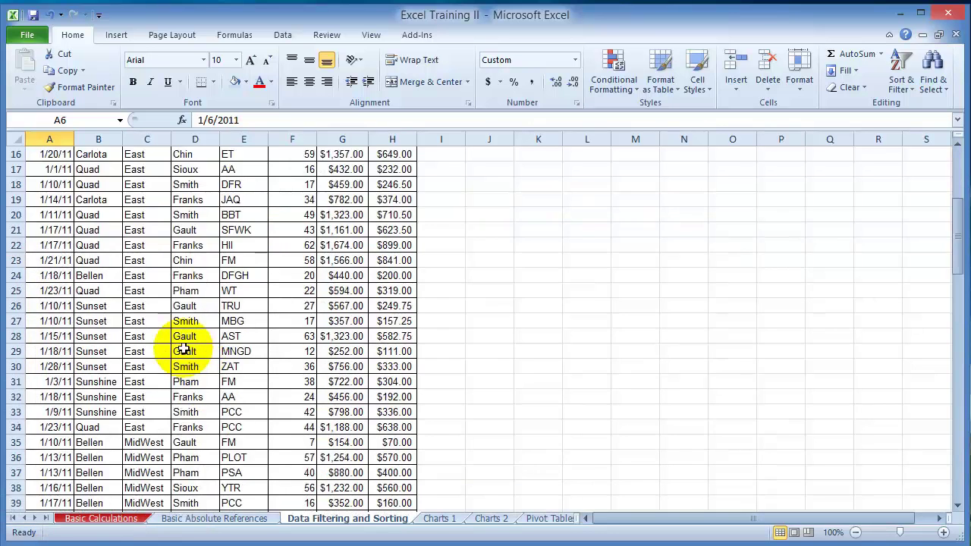
pyautogui.scroll(5, 162, 327)
pyautogui.scroll(6, 162, 327)
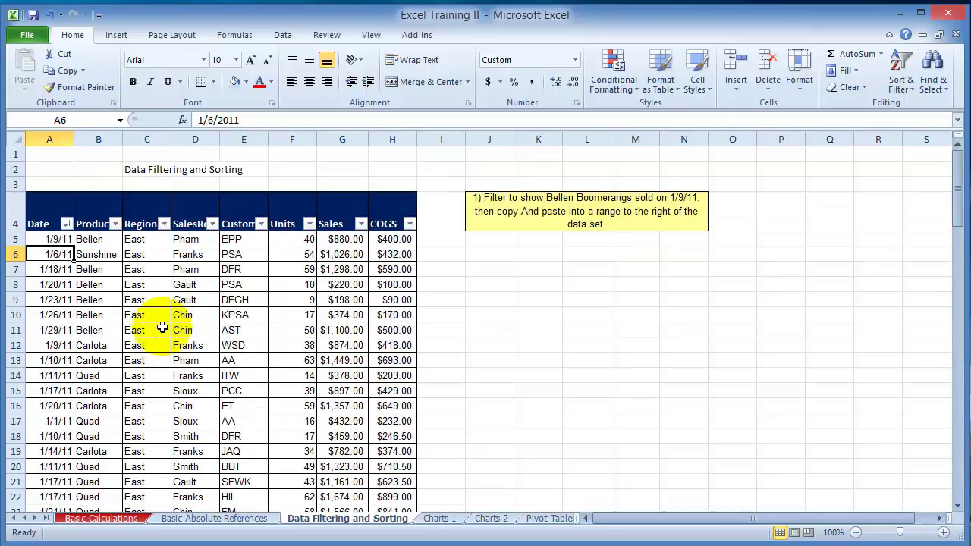
pyautogui.click(195, 254)
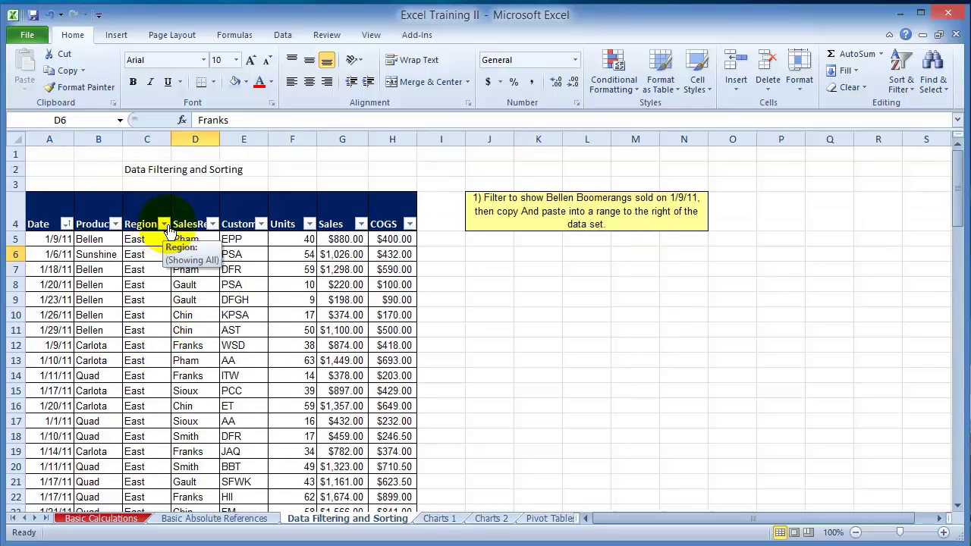
pyautogui.click(215, 224)
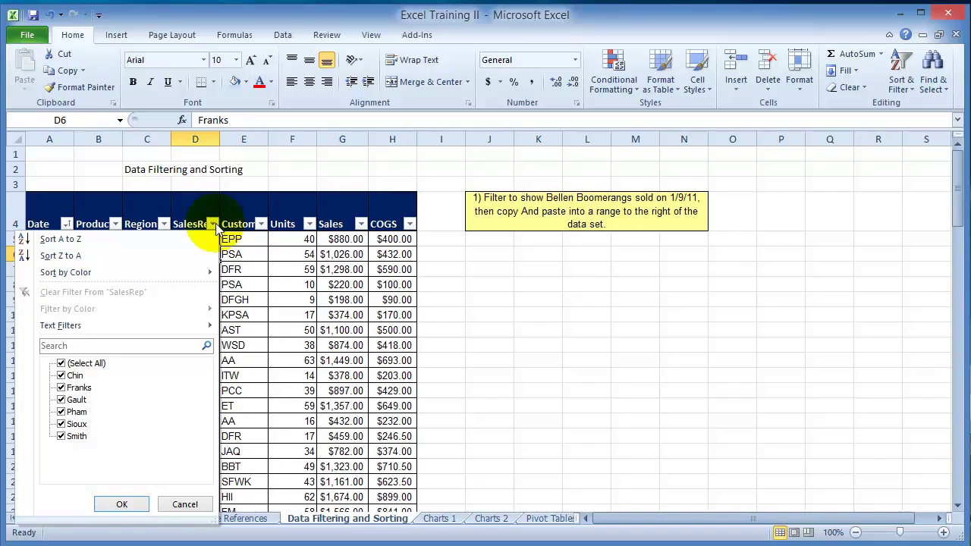
pyautogui.moveTo(114, 326)
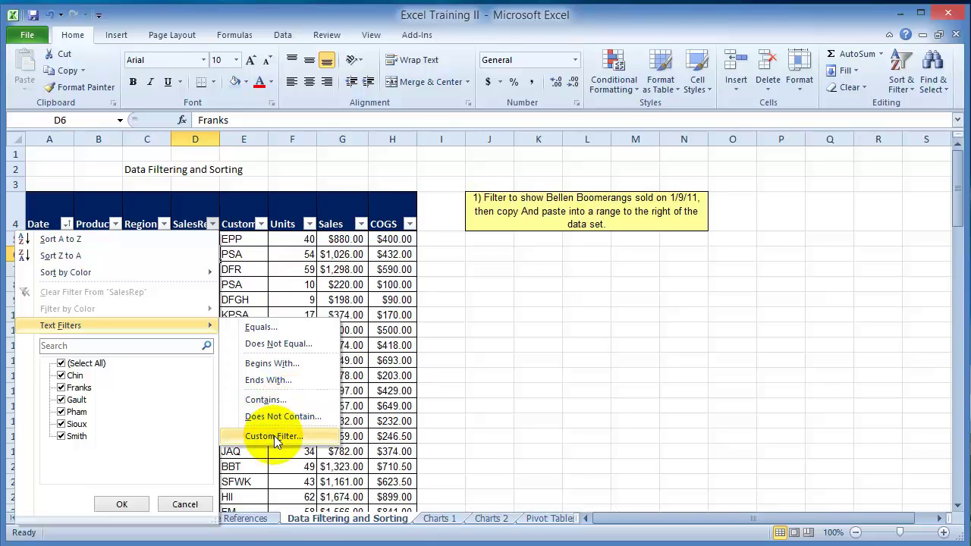
# Apply a custom text filter to the Customer column so only customers beginning with "e" are shown.
pyautogui.click(261, 223)
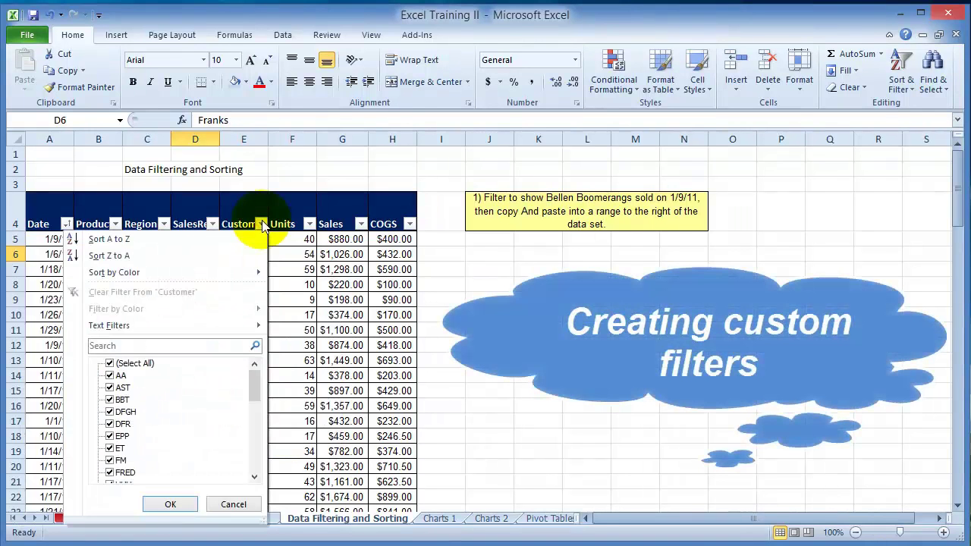
pyautogui.click(139, 325)
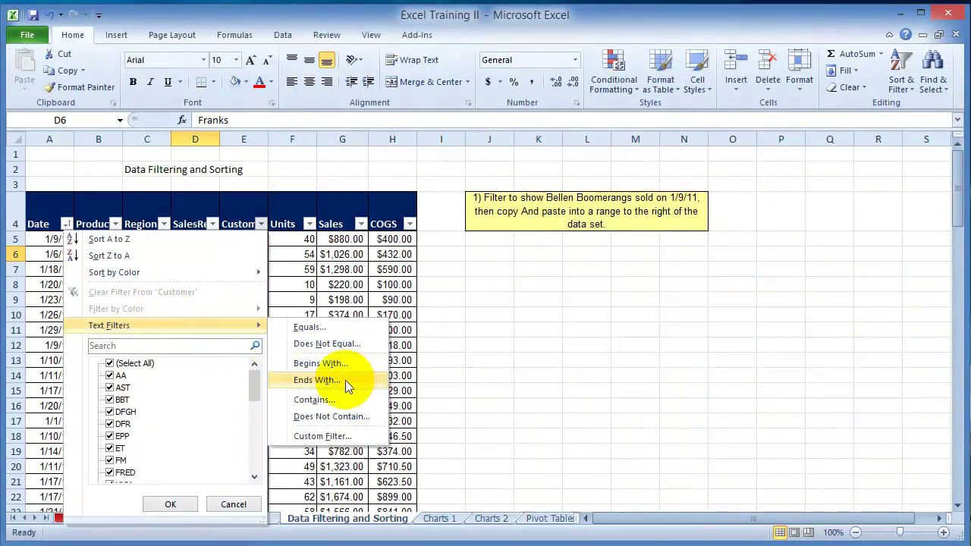
pyautogui.click(320, 363)
pyautogui.click(185, 251)
pyautogui.write('e')
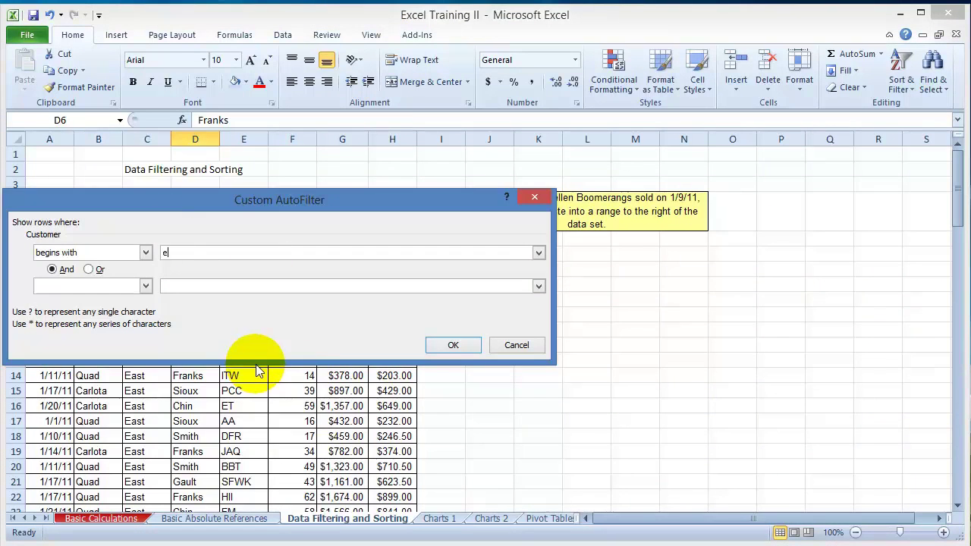
pyautogui.click(447, 346)
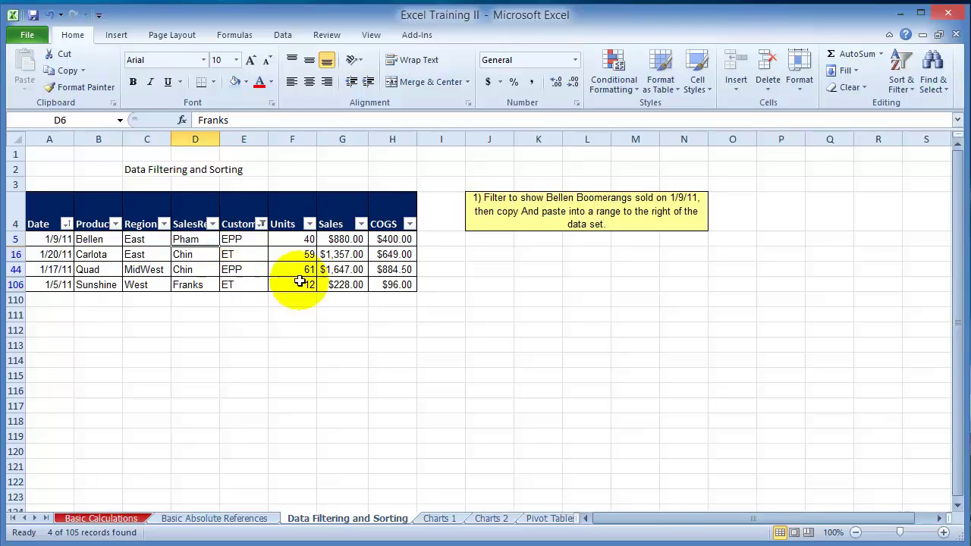
# Open the Customer column's filter options to examine the choice for clearing its filter.
pyautogui.click(261, 224)
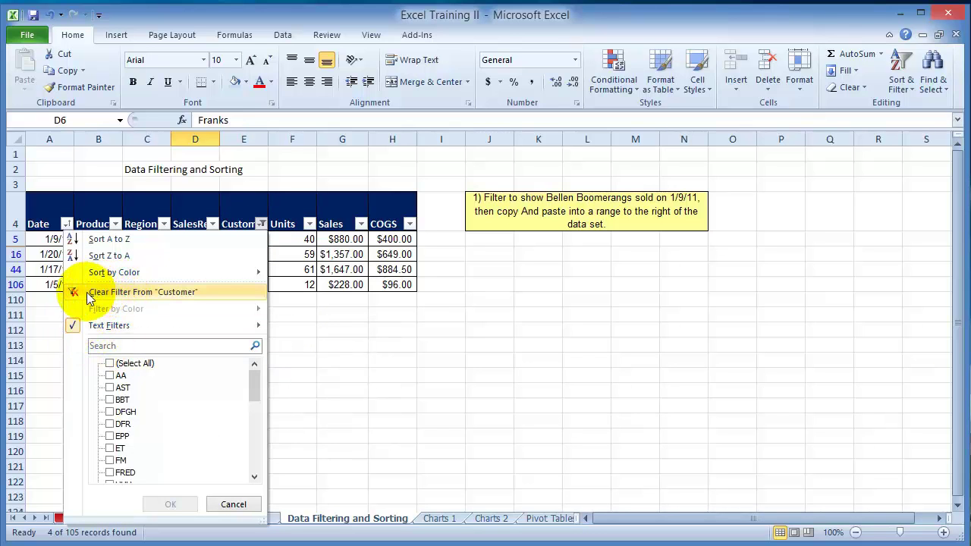
pyautogui.click(261, 224)
pyautogui.click(261, 224)
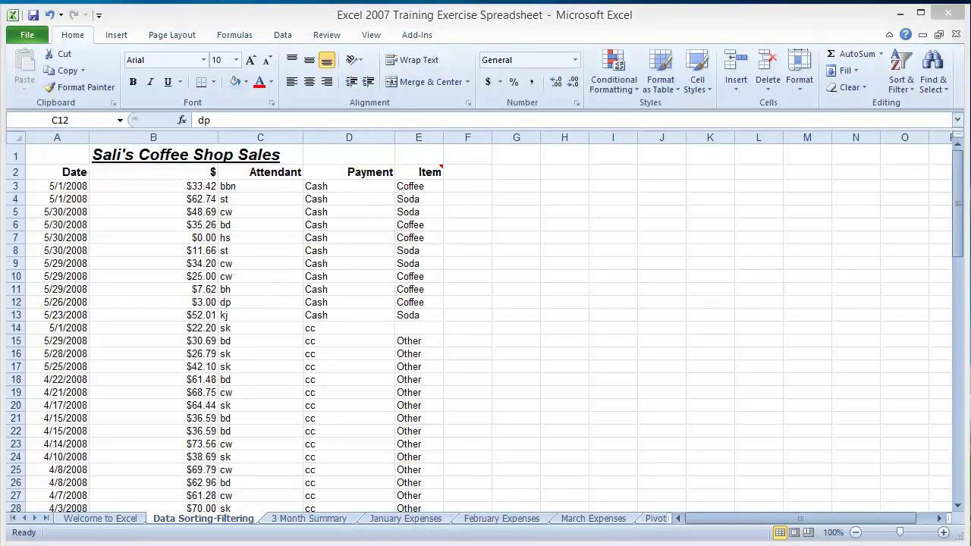
# Look through the chart types that can be inserted, including the column and area chart variants.
pyautogui.click(118, 38)
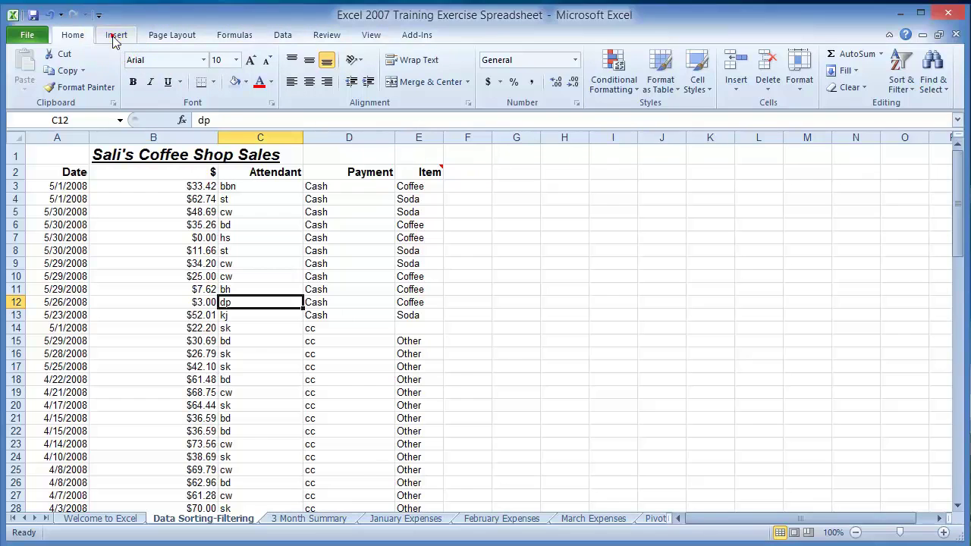
pyautogui.click(116, 35)
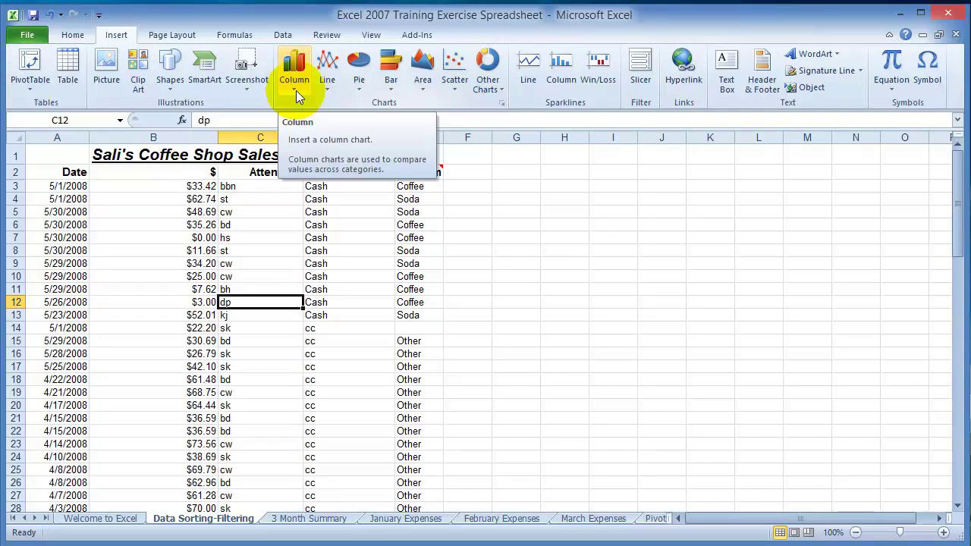
pyautogui.click(360, 90)
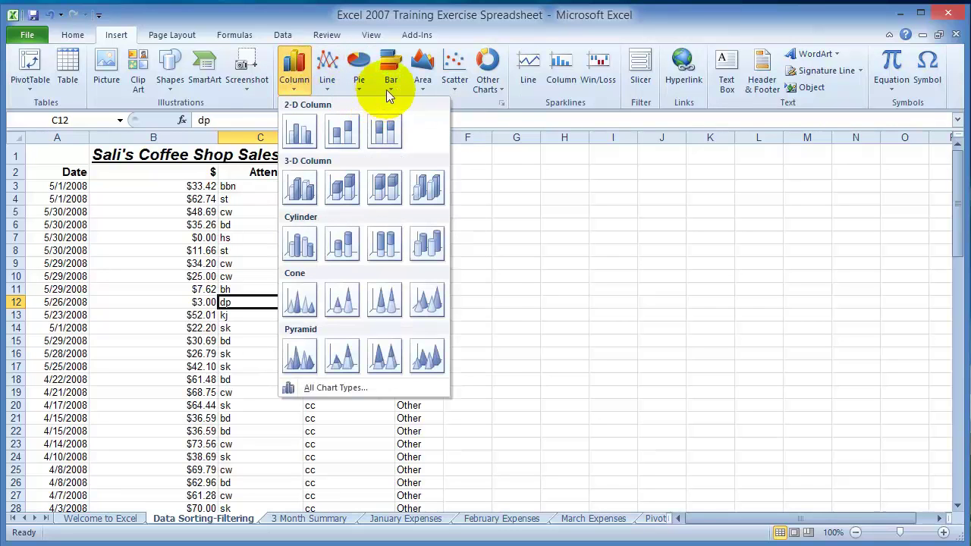
pyautogui.click(447, 90)
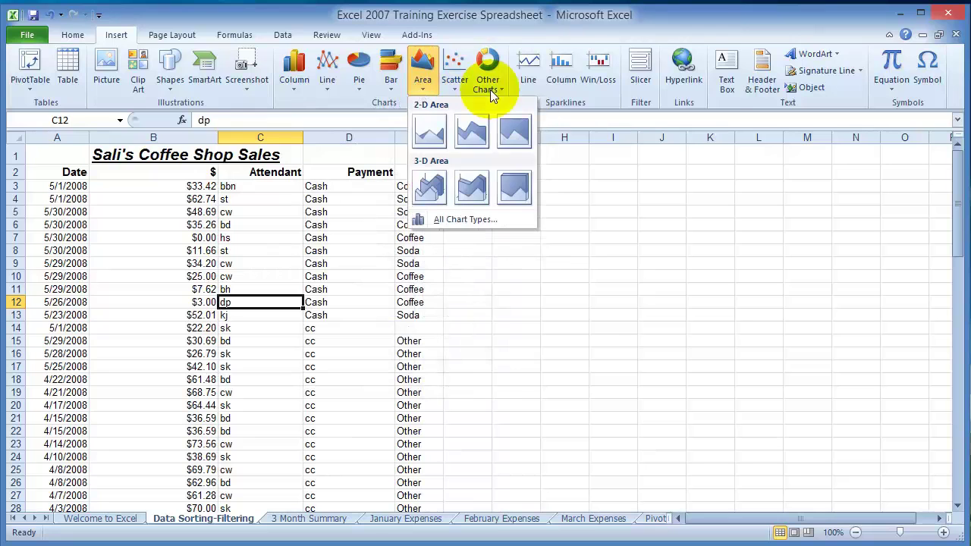
pyautogui.click(597, 352)
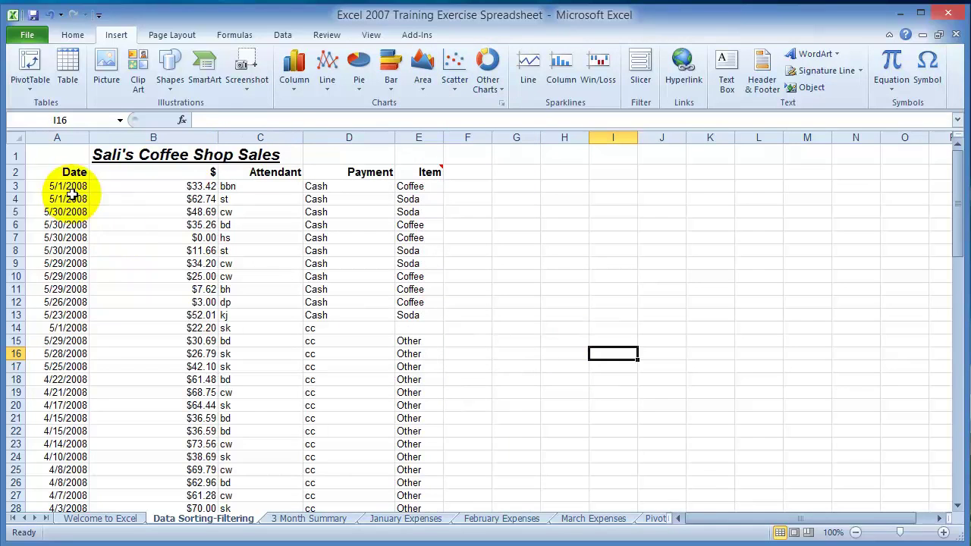
pyautogui.click(42, 173)
pyautogui.moveTo(42, 173); pyautogui.dragTo(155, 513)
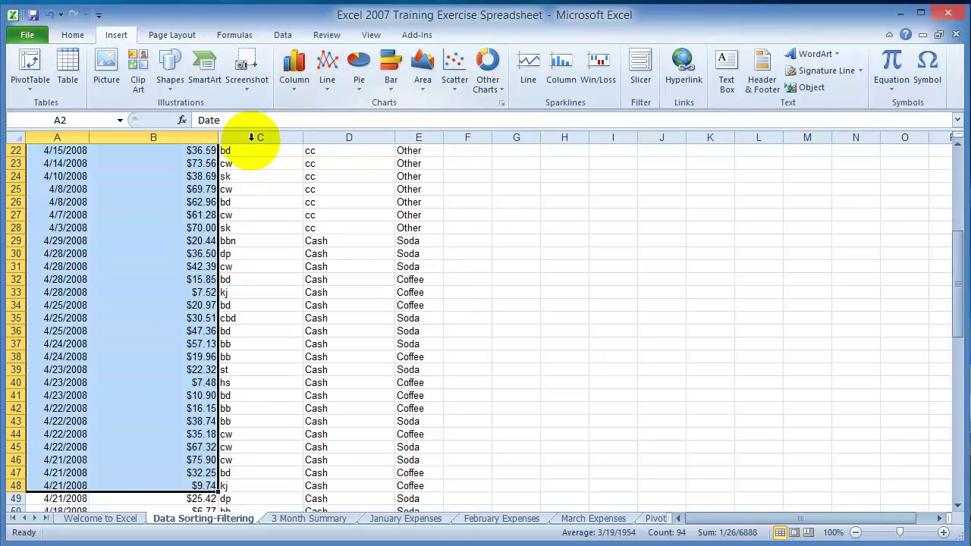
pyautogui.scroll(2, 511, 216)
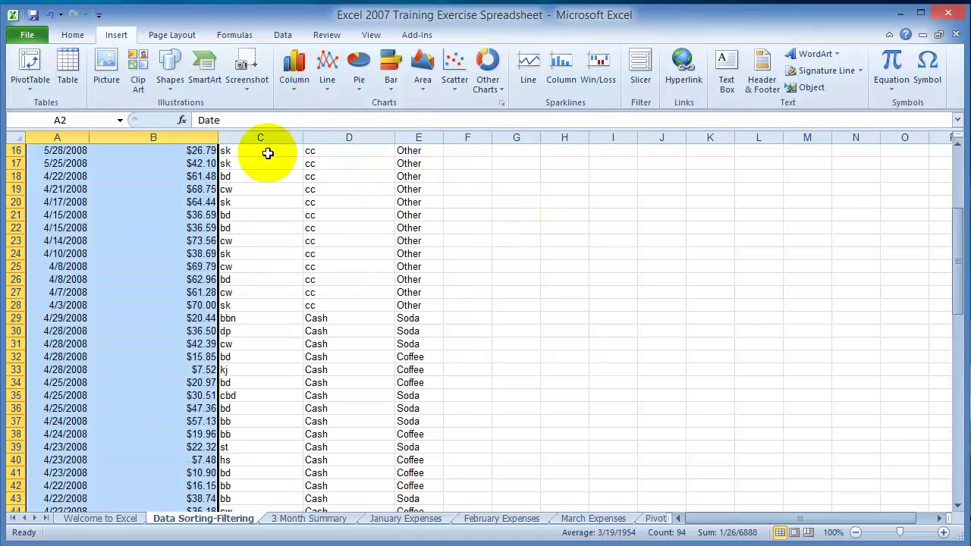
pyautogui.scroll(5, 368, 210)
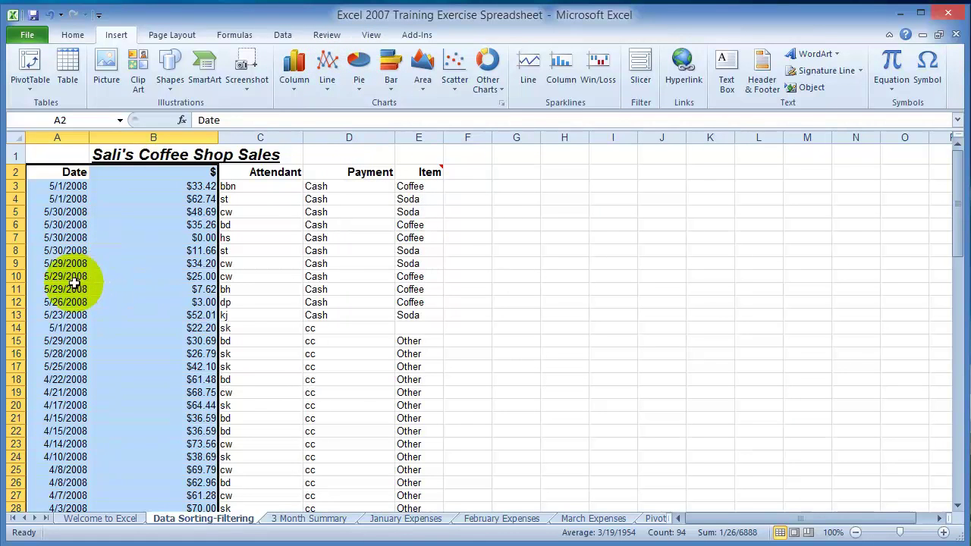
pyautogui.scroll(-10, 75, 302)
pyautogui.scroll(9, 140, 336)
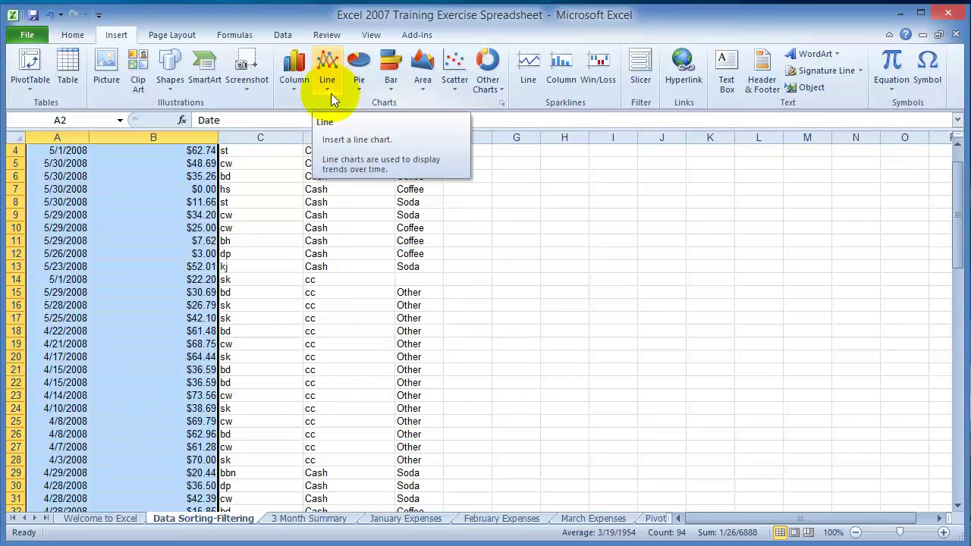
pyautogui.click(564, 292)
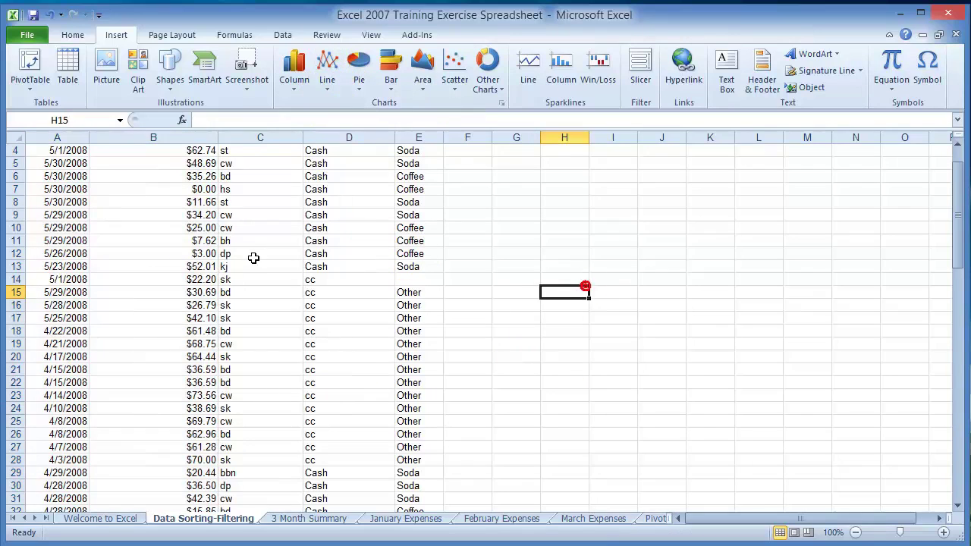
# Rename the "$" column header in cell B2 to "Amount".
pyautogui.scroll(-1, 265, 236)
pyautogui.scroll(2, 134, 225)
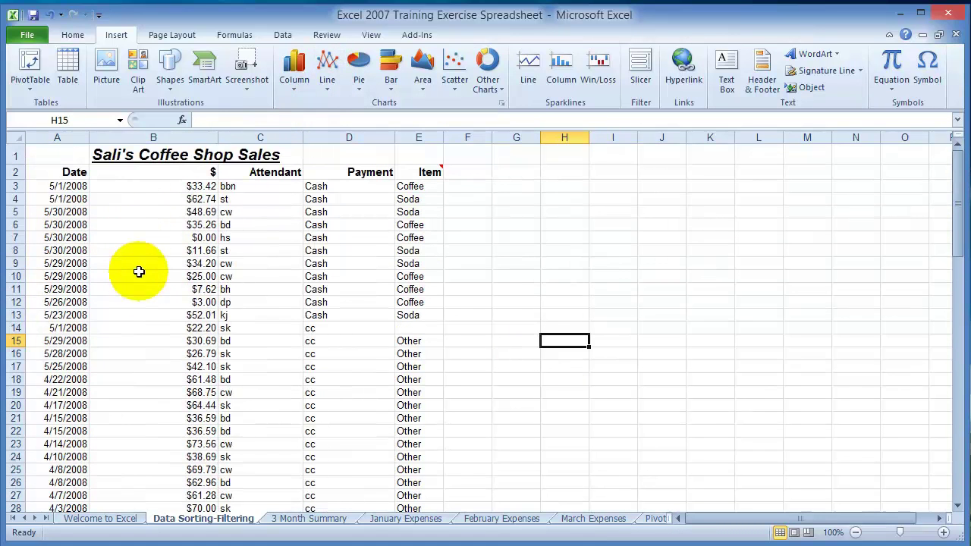
pyautogui.click(171, 170)
pyautogui.write('Amount')
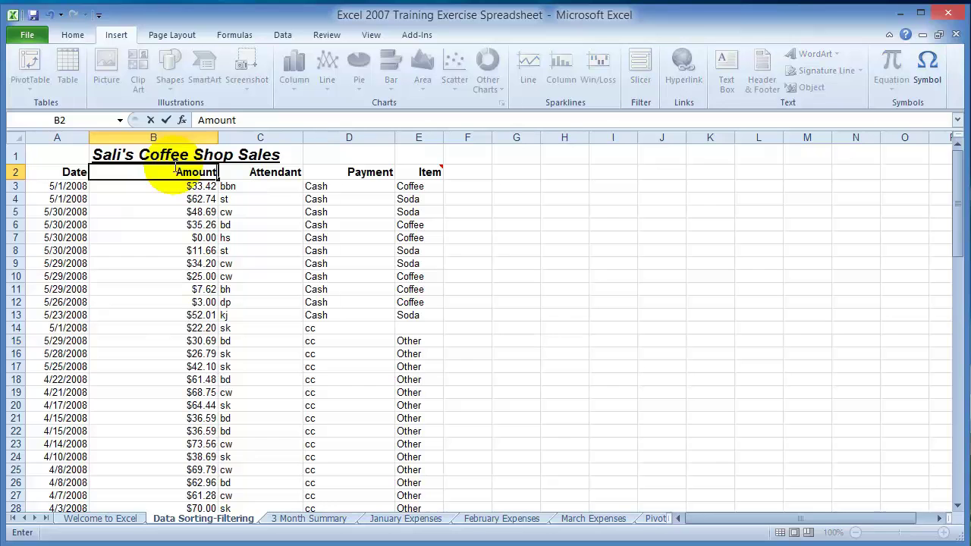
pyautogui.press('Return')
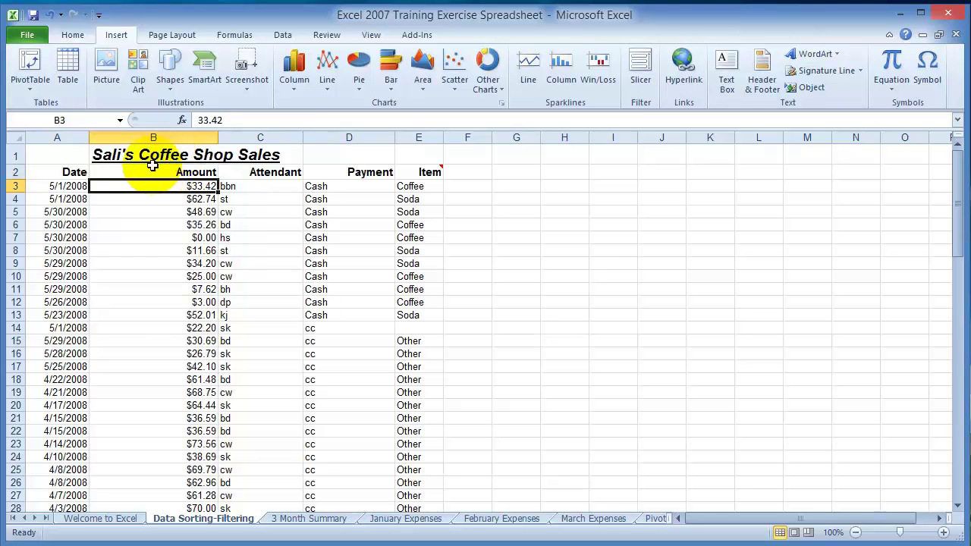
# Insert a basic 2-D line chart of the dates and amounts in A2:B91 and place it beside the data, starting near column G.
pyautogui.moveTo(76, 174); pyautogui.dragTo(104, 456)
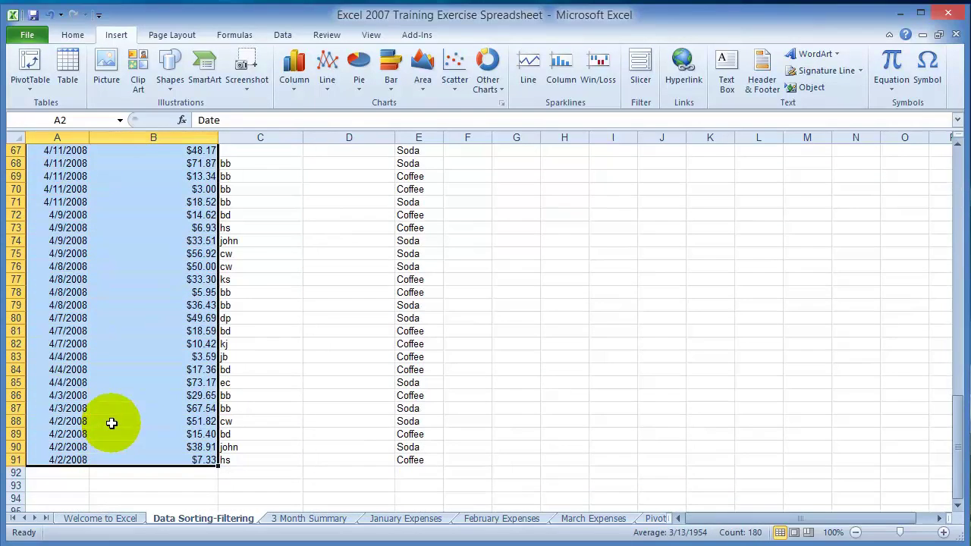
pyautogui.click(322, 87)
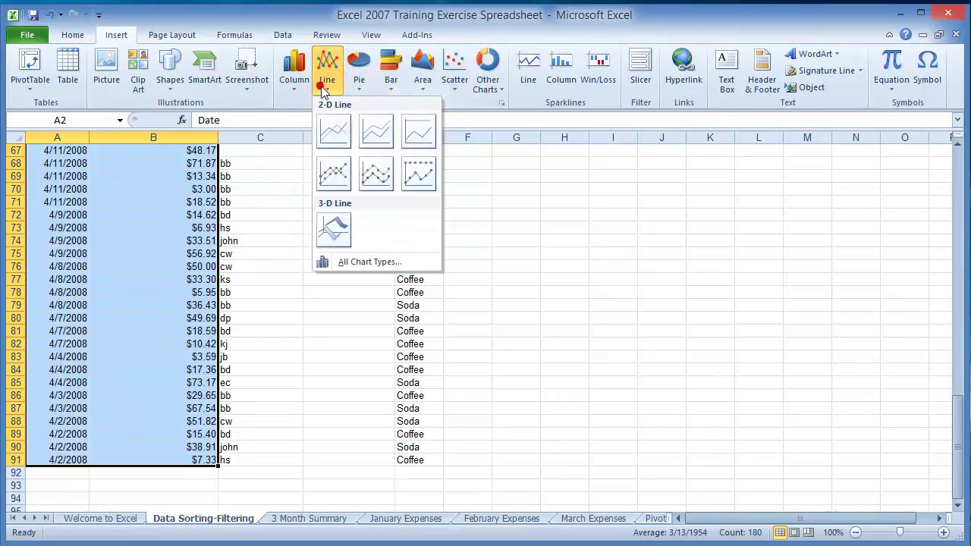
pyautogui.click(336, 136)
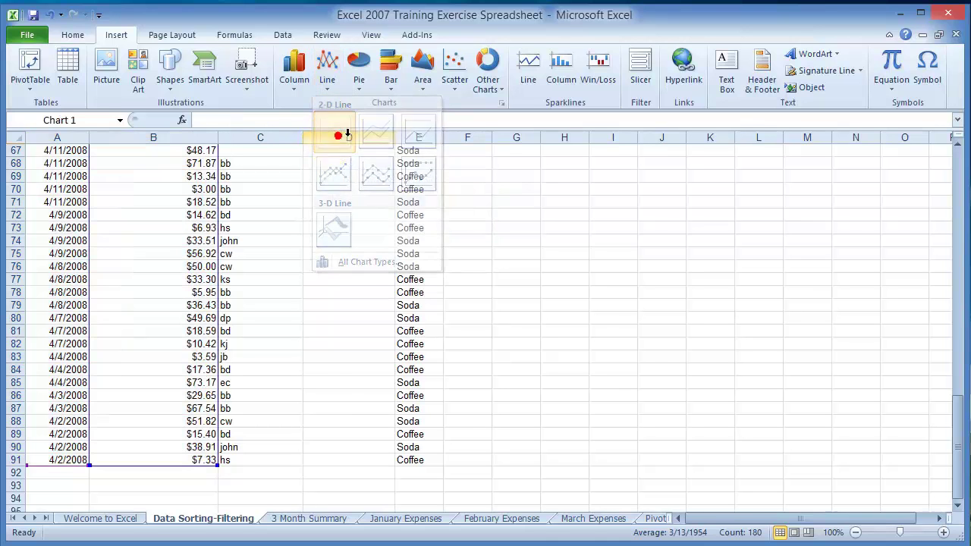
pyautogui.moveTo(522, 218); pyautogui.dragTo(686, 190)
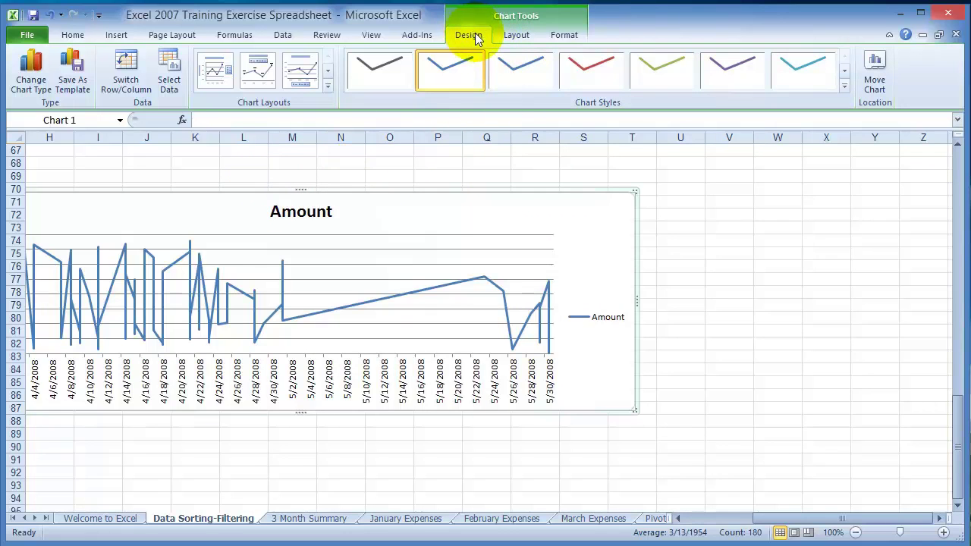
# Try the red, green and purple chart styles on the line chart and apply the red one.
pyautogui.click(586, 68)
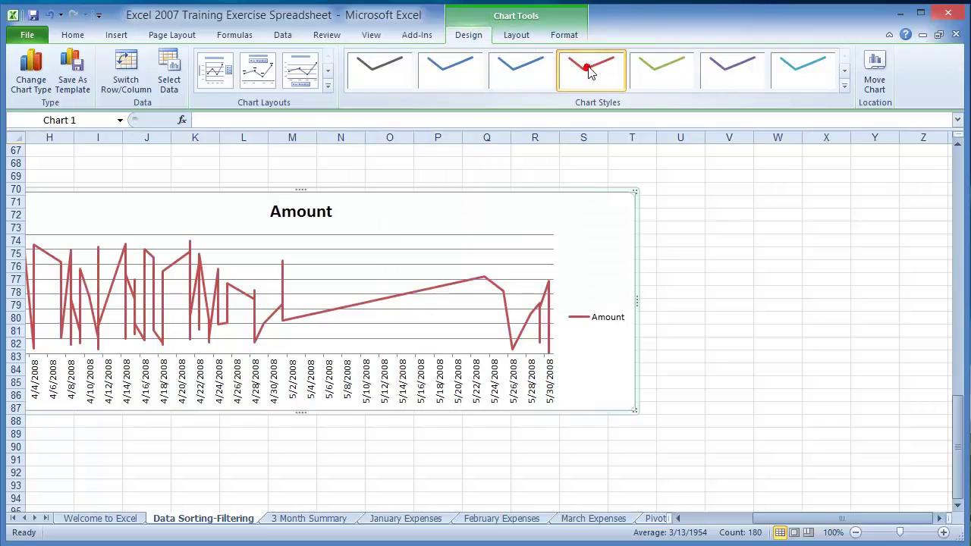
pyautogui.click(654, 68)
pyautogui.click(733, 72)
pyautogui.click(591, 69)
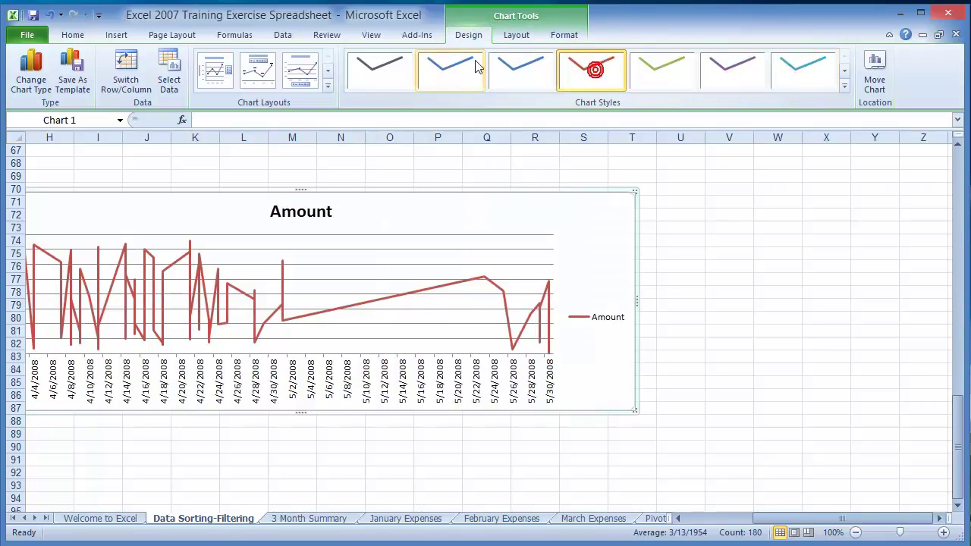
# Give the chart area a red outline using the matching preset shape style.
pyautogui.click(520, 42)
pyautogui.click(563, 35)
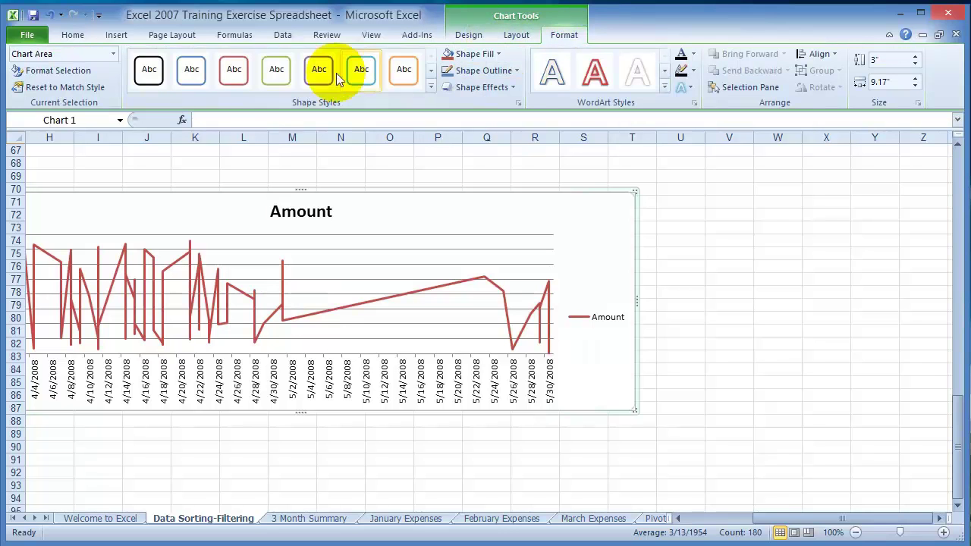
pyautogui.click(232, 82)
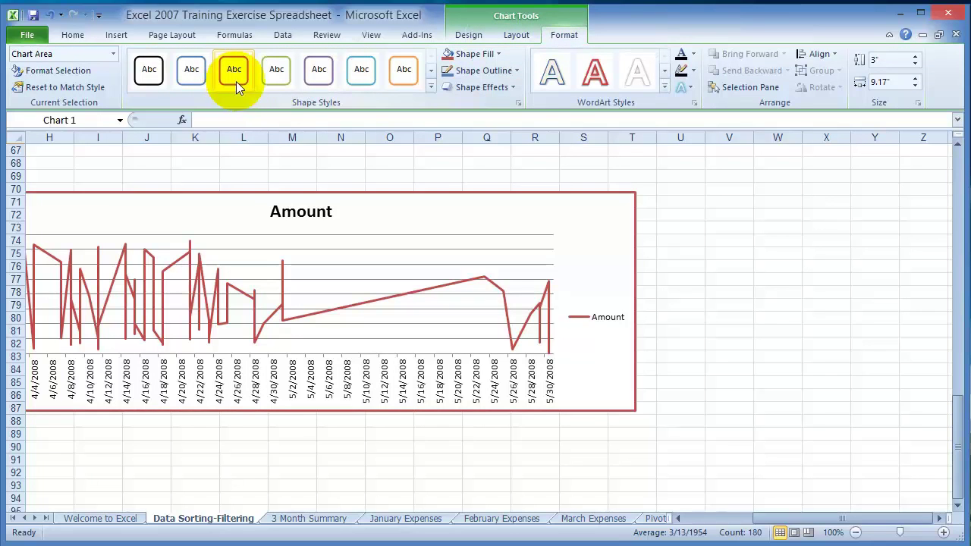
# Examine the chart's layout options for the chart title, horizontal and vertical axis titles, and legend placement.
pyautogui.click(514, 37)
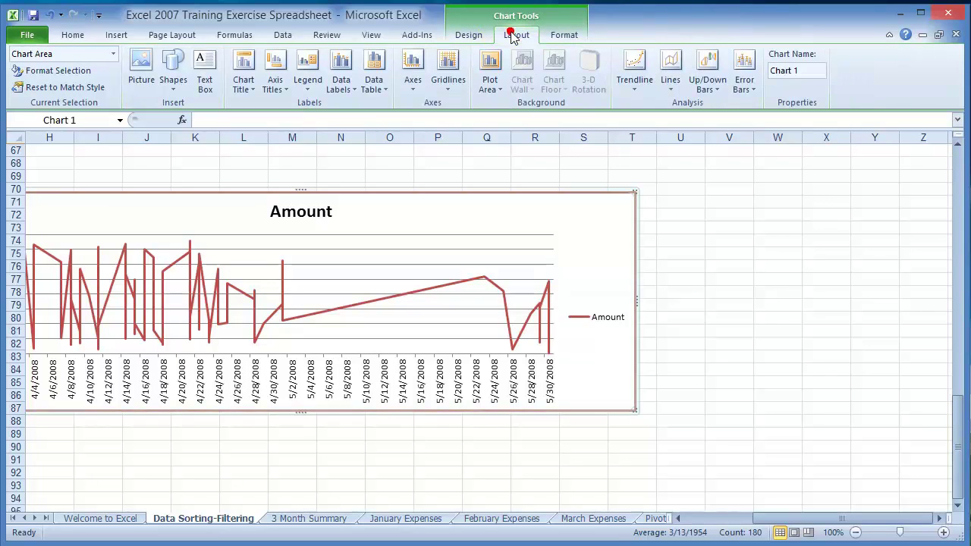
pyautogui.click(252, 89)
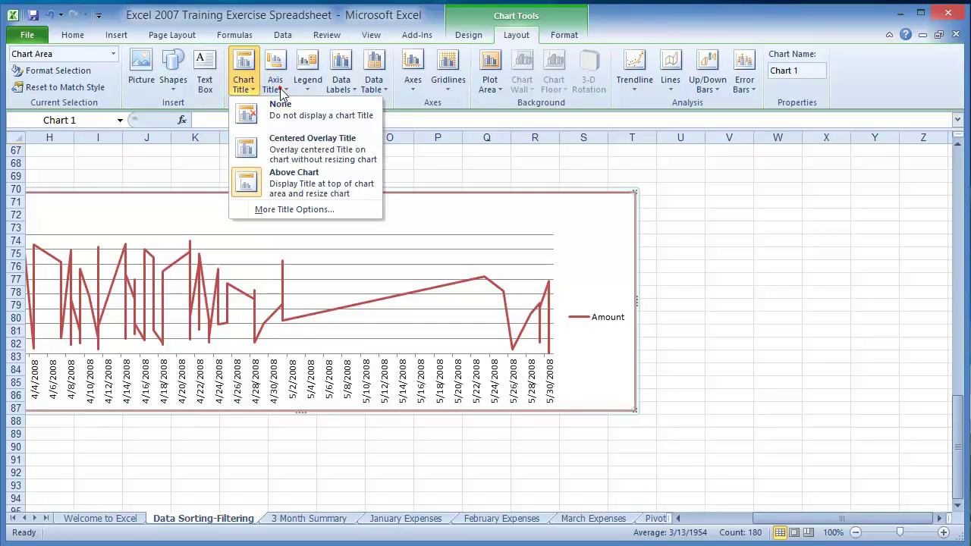
pyautogui.click(279, 88)
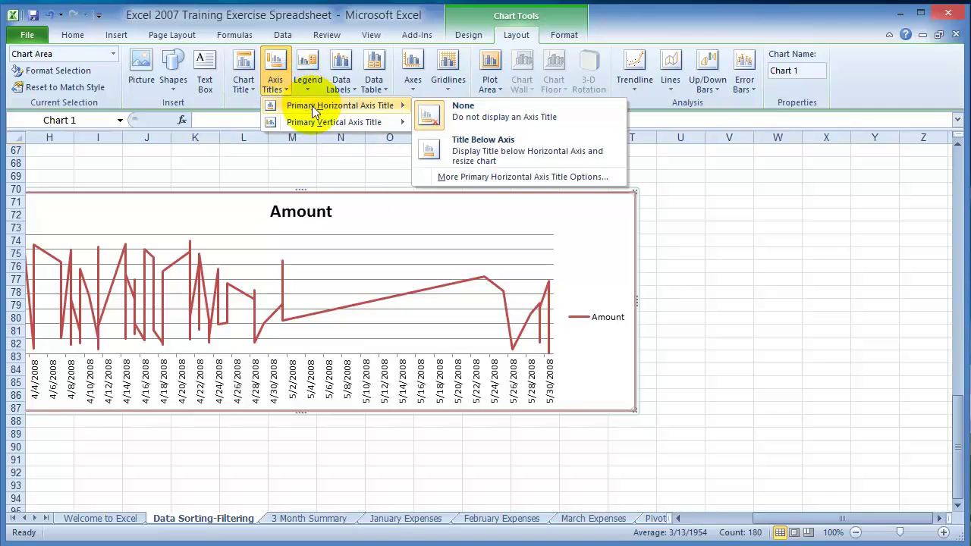
pyautogui.moveTo(311, 126)
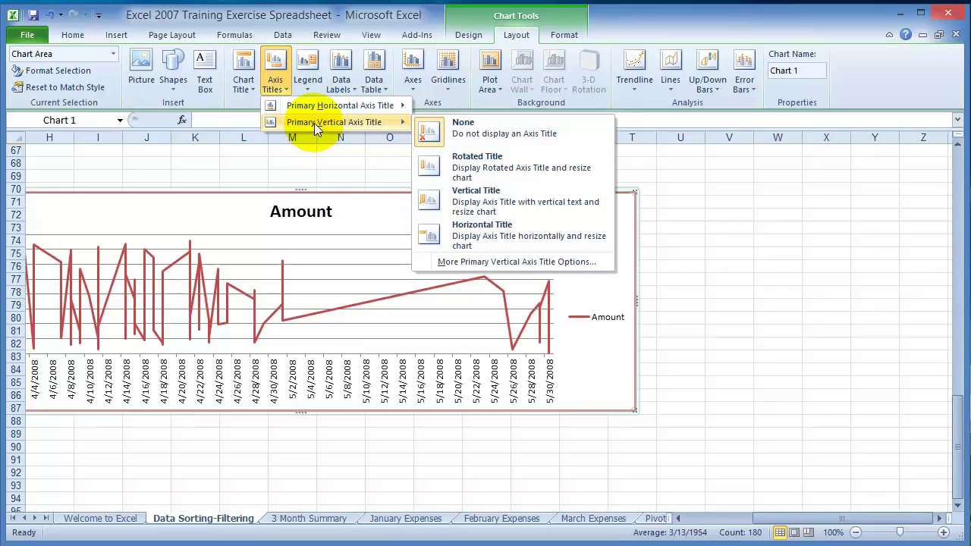
pyautogui.click(306, 79)
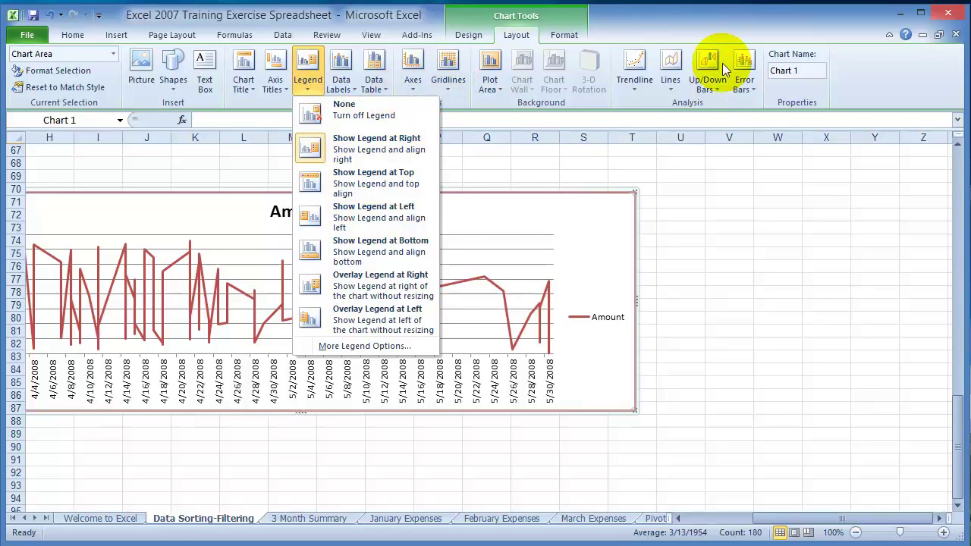
pyautogui.click(671, 22)
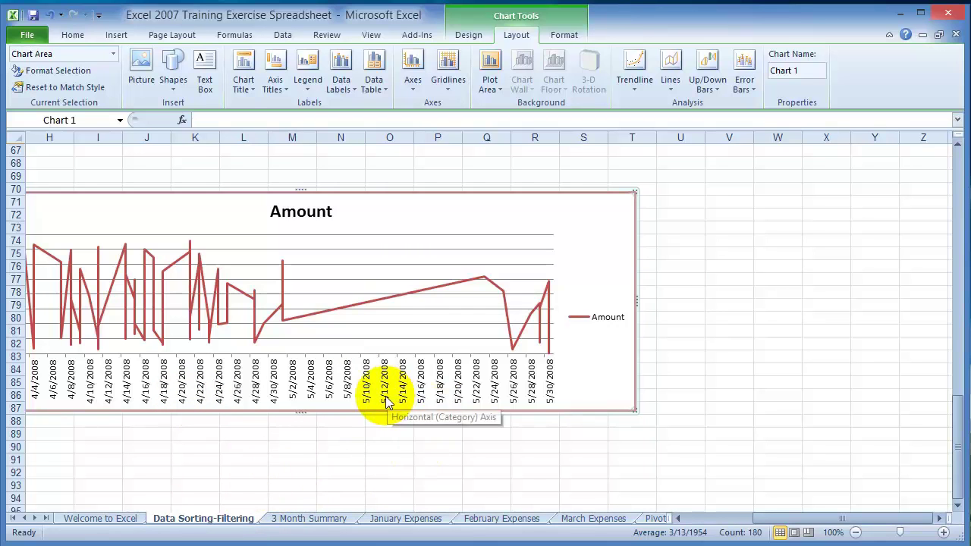
pyautogui.scroll(3, 350, 395)
pyautogui.scroll(-3, 318, 402)
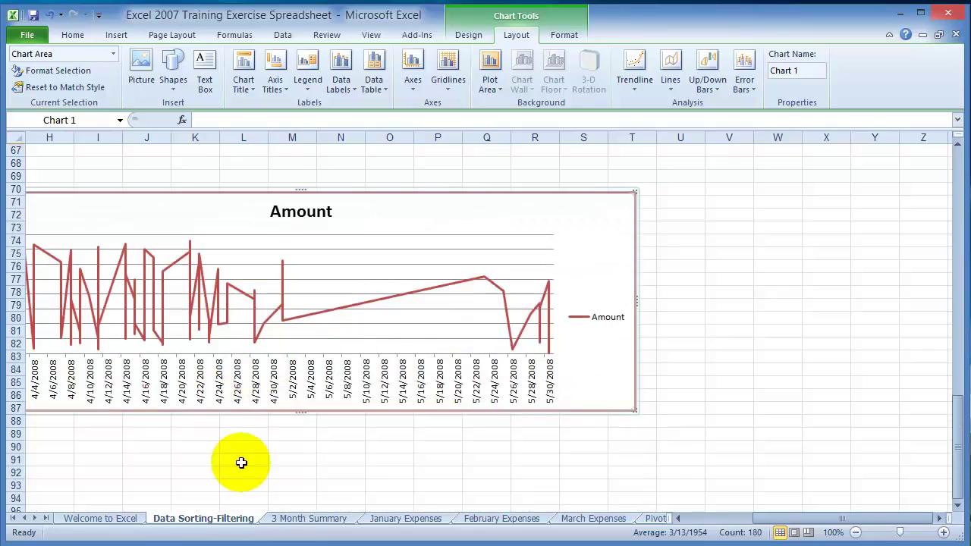
pyautogui.click(798, 524)
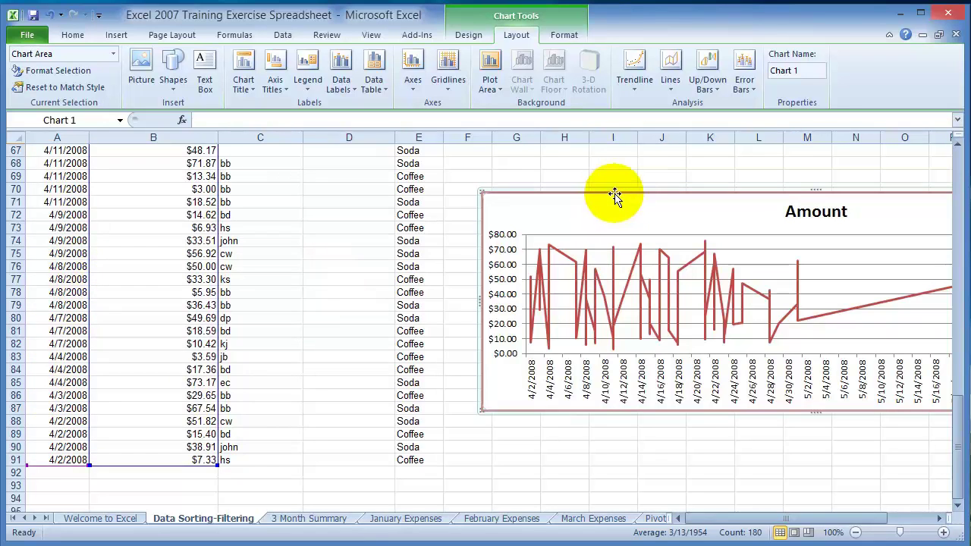
# Delete the existing line chart and sort the coffee shop sales records by date from oldest to newest.
pyautogui.press('Delete')
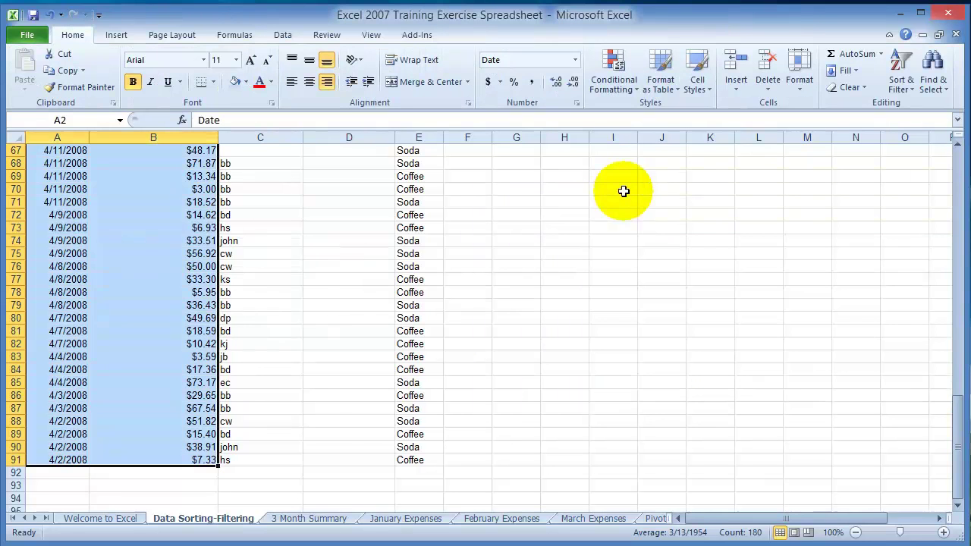
pyautogui.click(98, 215)
pyautogui.scroll(20, 91, 216)
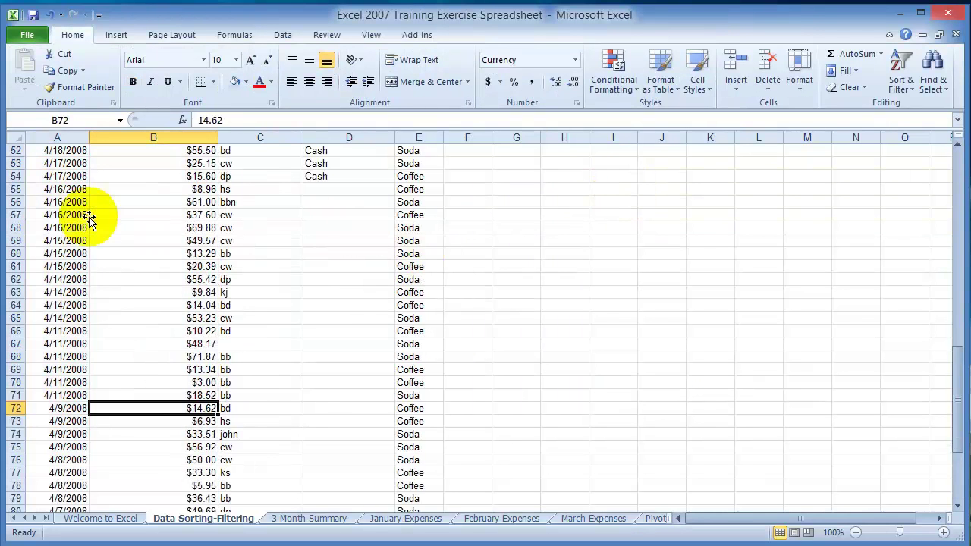
pyautogui.click(60, 186)
pyautogui.click(908, 89)
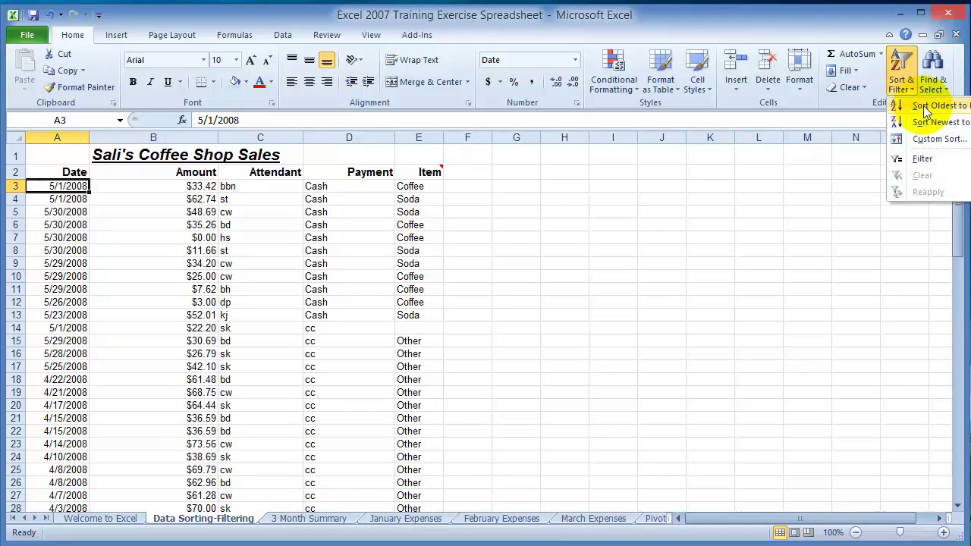
pyautogui.click(926, 108)
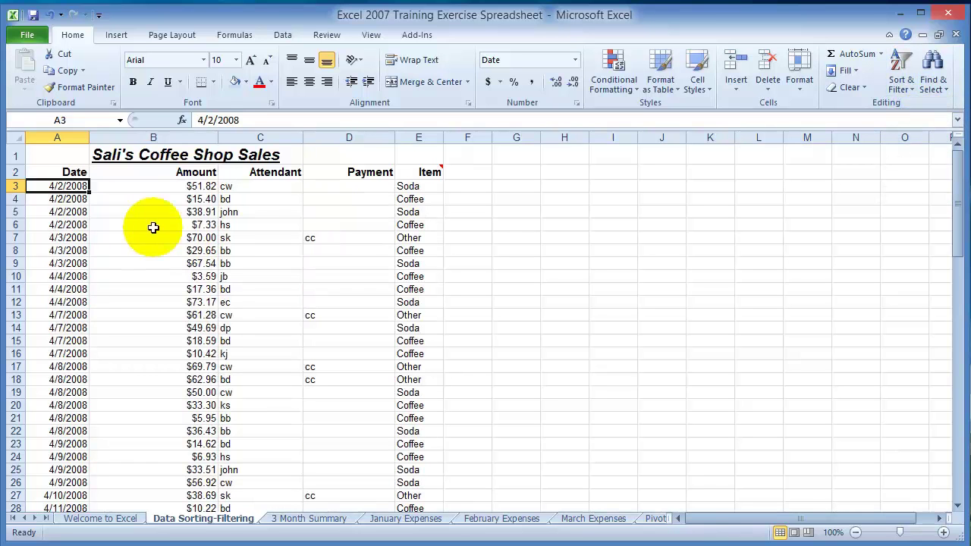
# Insert a basic 2-D line chart from the dates and amounts in A2:B91.
pyautogui.click(74, 199)
pyautogui.click(115, 199)
pyautogui.moveTo(41, 173); pyautogui.dragTo(126, 472)
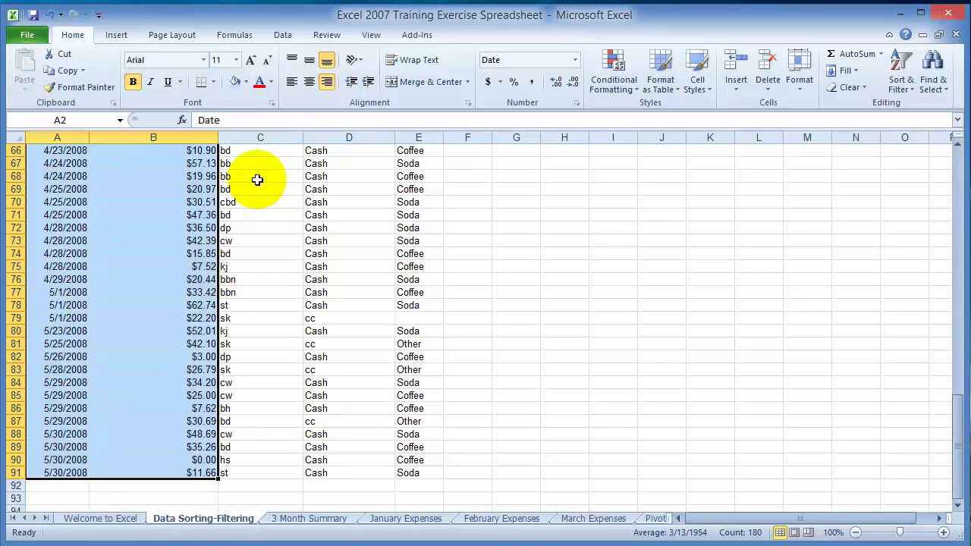
pyautogui.click(114, 35)
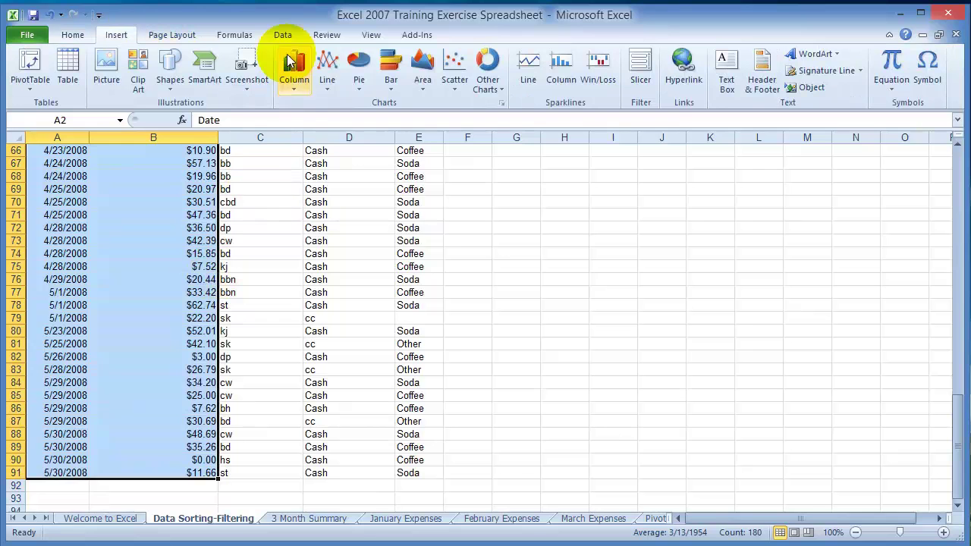
pyautogui.click(327, 80)
pyautogui.click(334, 132)
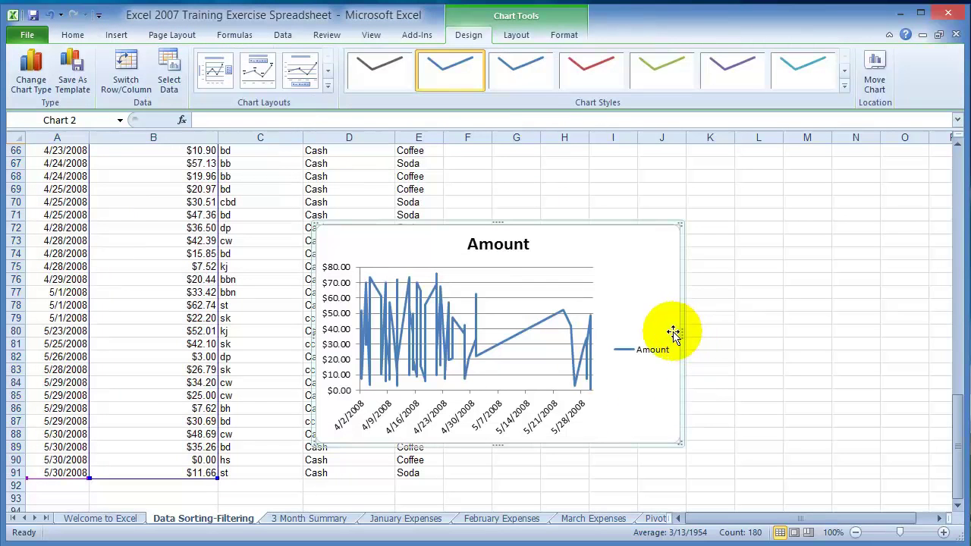
# Widen the Amount line chart to about the far edge of column O and apply the red chart style.
pyautogui.moveTo(681, 335); pyautogui.dragTo(872, 351)
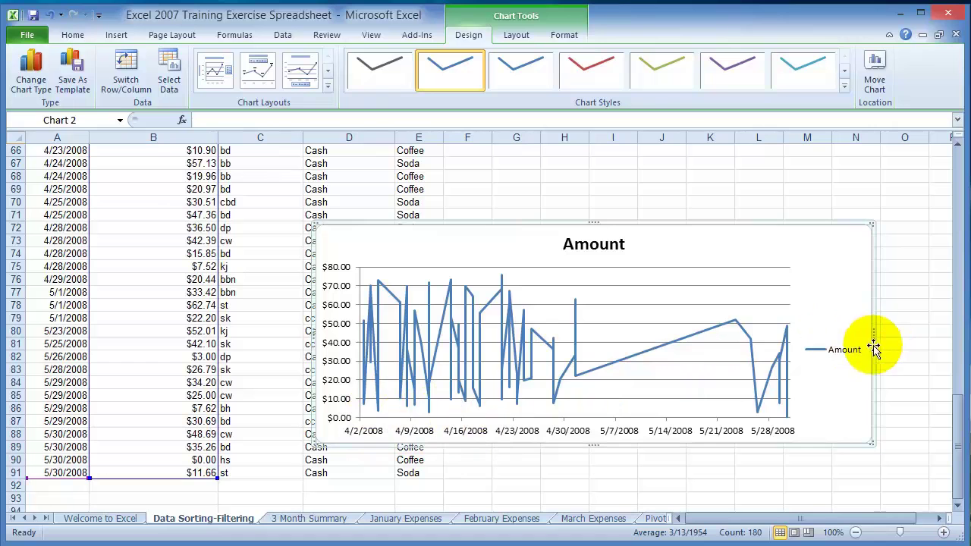
pyautogui.moveTo(874, 347); pyautogui.dragTo(930, 334)
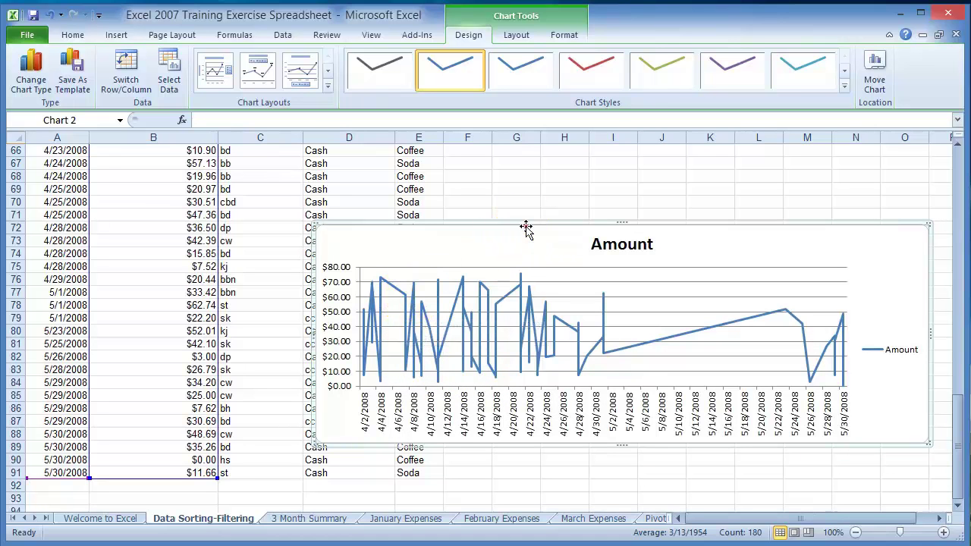
pyautogui.click(591, 69)
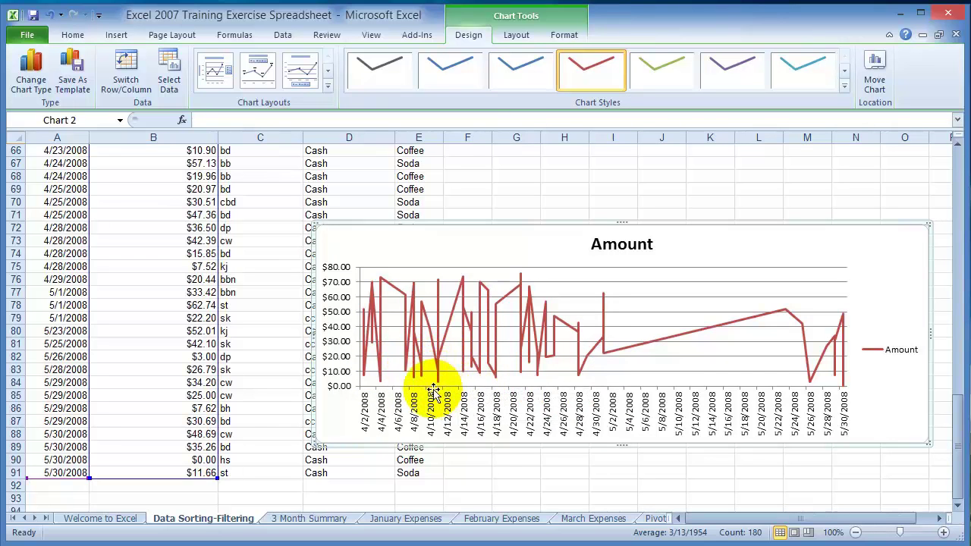
pyautogui.moveTo(437, 383)
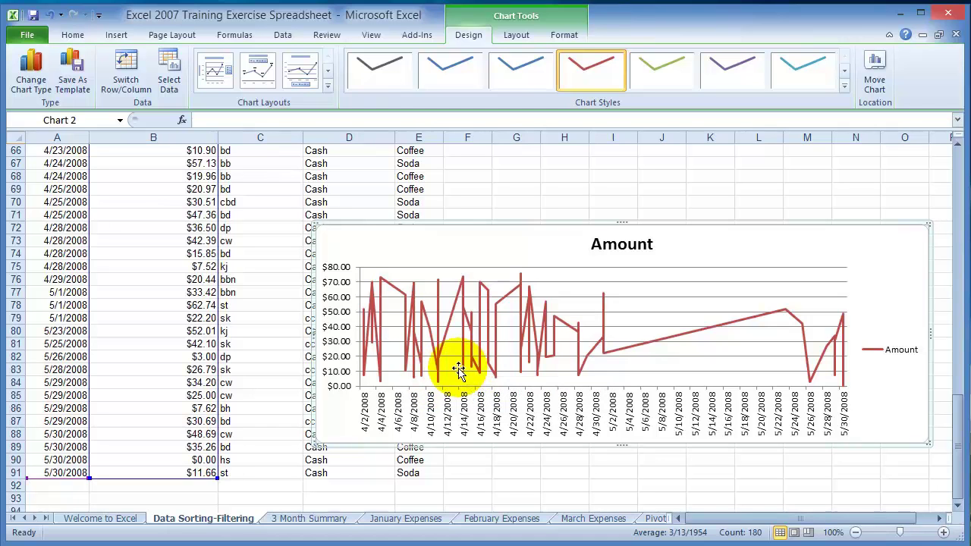
pyautogui.moveTo(478, 369)
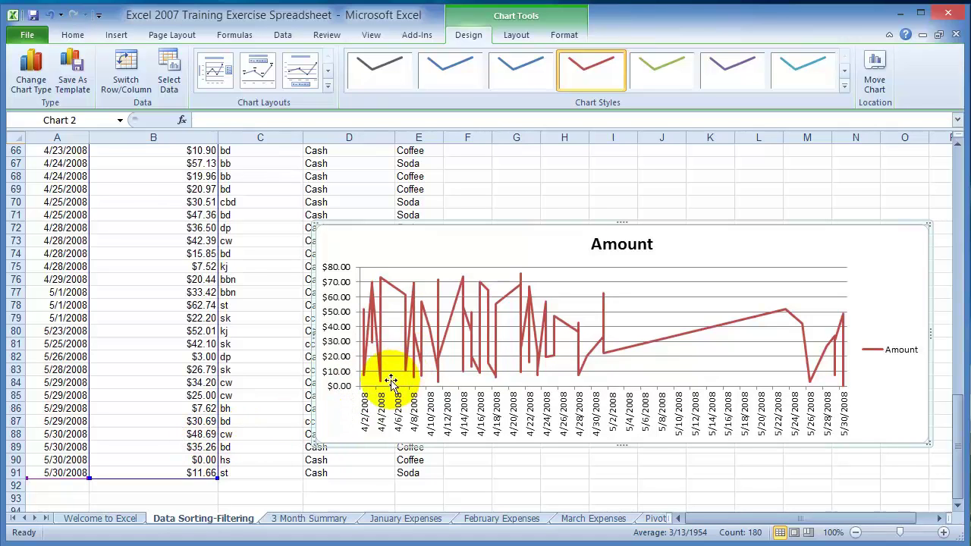
pyautogui.moveTo(380, 378)
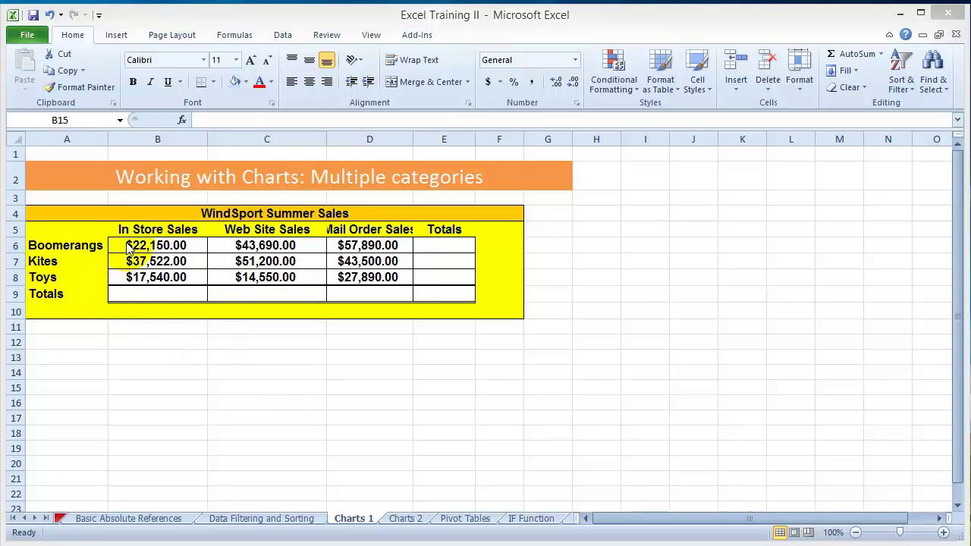
# Examine the product row labels and the sales channel headings in the WindSport Summer Sales table on the Charts 1 sheet.
pyautogui.click(46, 250)
pyautogui.click(43, 261)
pyautogui.click(45, 277)
pyautogui.click(59, 298)
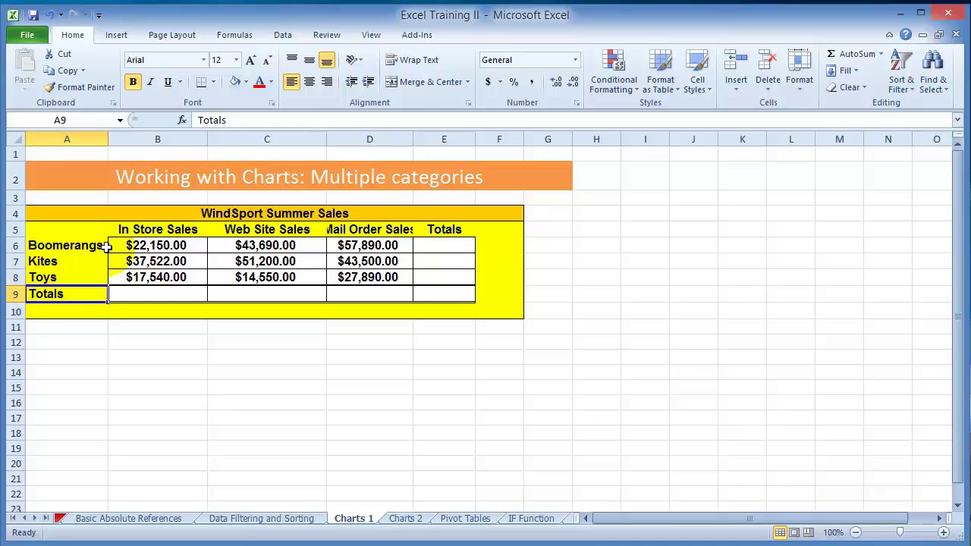
pyautogui.click(173, 229)
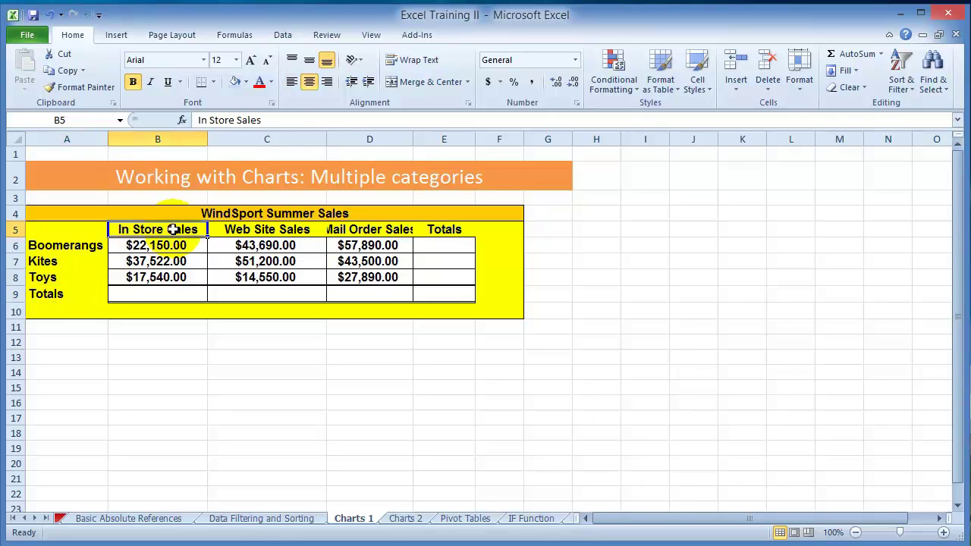
pyautogui.click(278, 231)
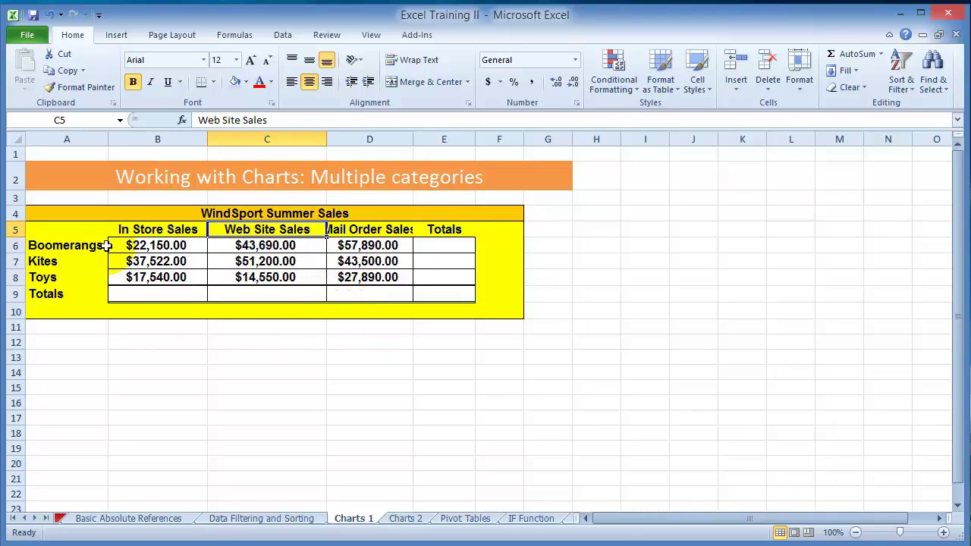
# Insert a 2-D clustered column chart of A5:D8 and place it beside the sales table, starting near column G, row 3.
pyautogui.moveTo(59, 230); pyautogui.dragTo(365, 279)
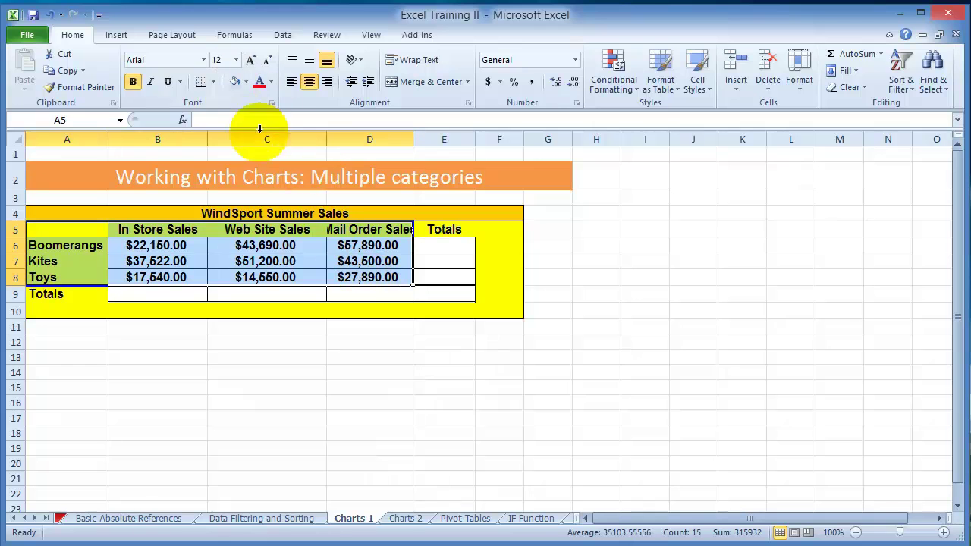
pyautogui.click(125, 38)
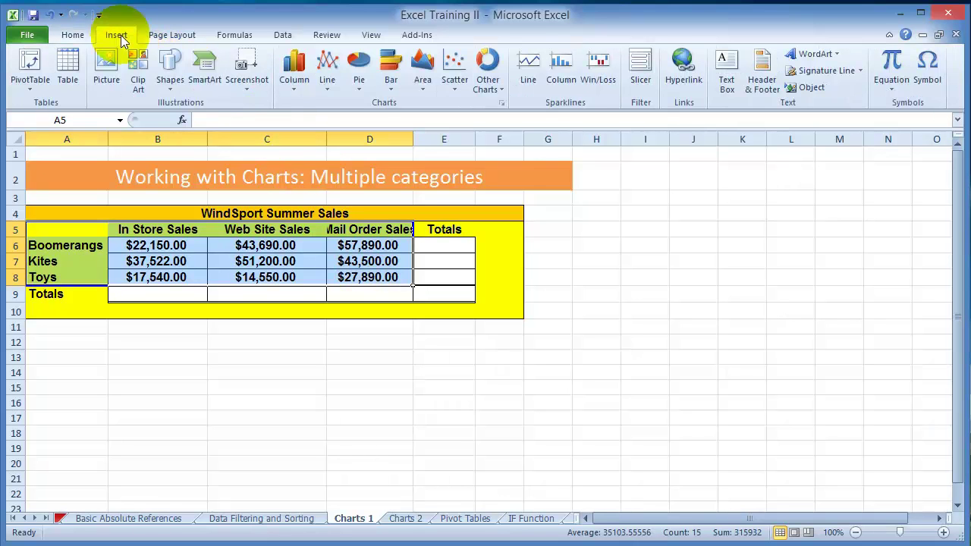
pyautogui.click(295, 89)
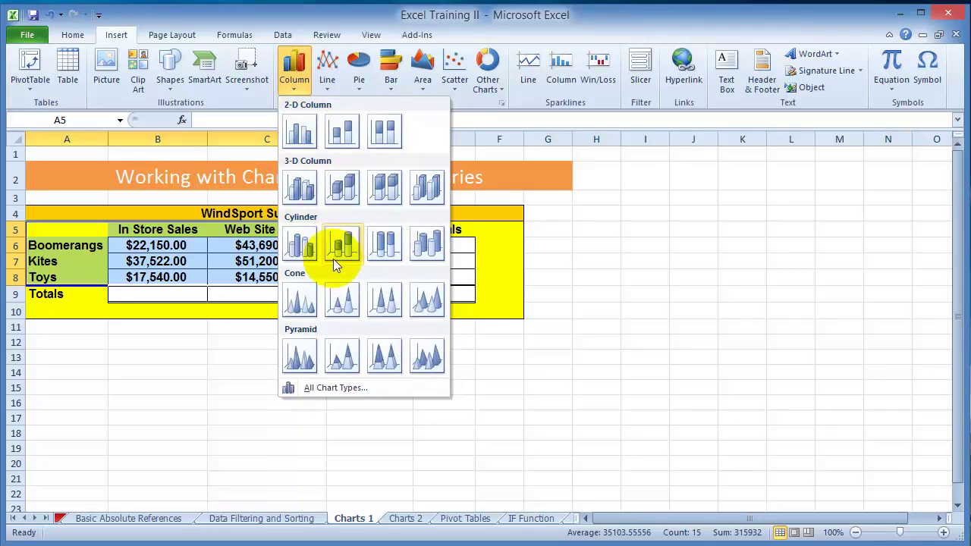
pyautogui.click(298, 133)
pyautogui.moveTo(552, 243); pyautogui.dragTo(664, 296)
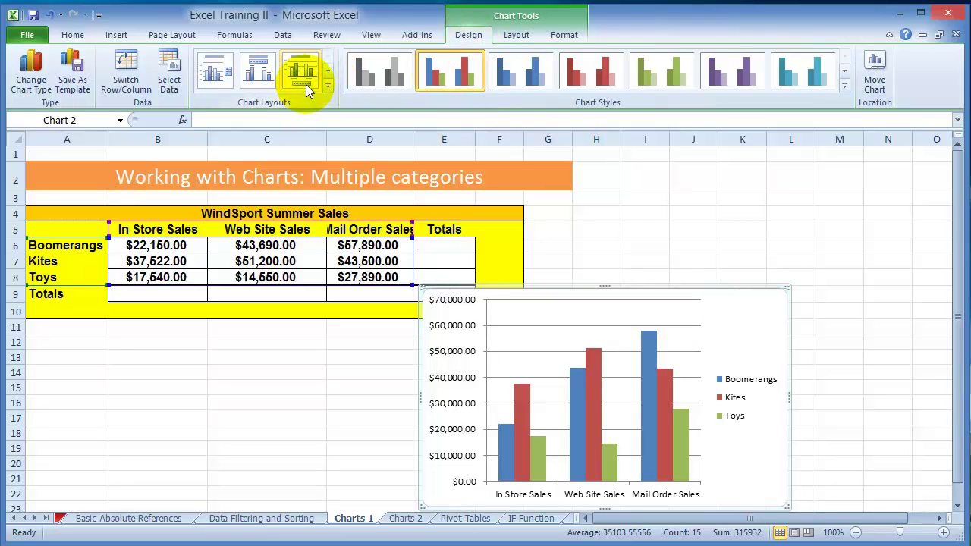
pyautogui.moveTo(582, 292); pyautogui.dragTo(685, 195)
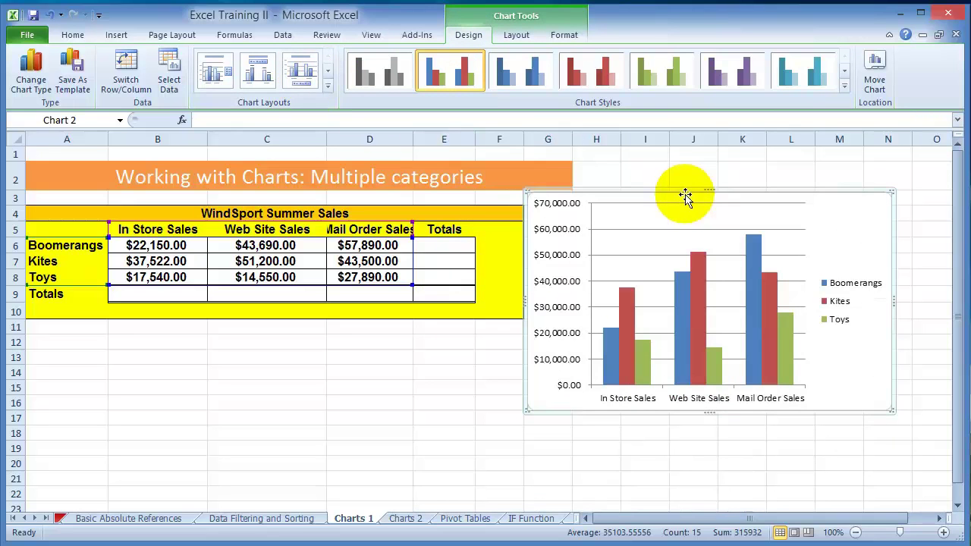
# Try several preset layouts with a chart title and varying legend positions and data labels on the column chart.
pyautogui.click(218, 76)
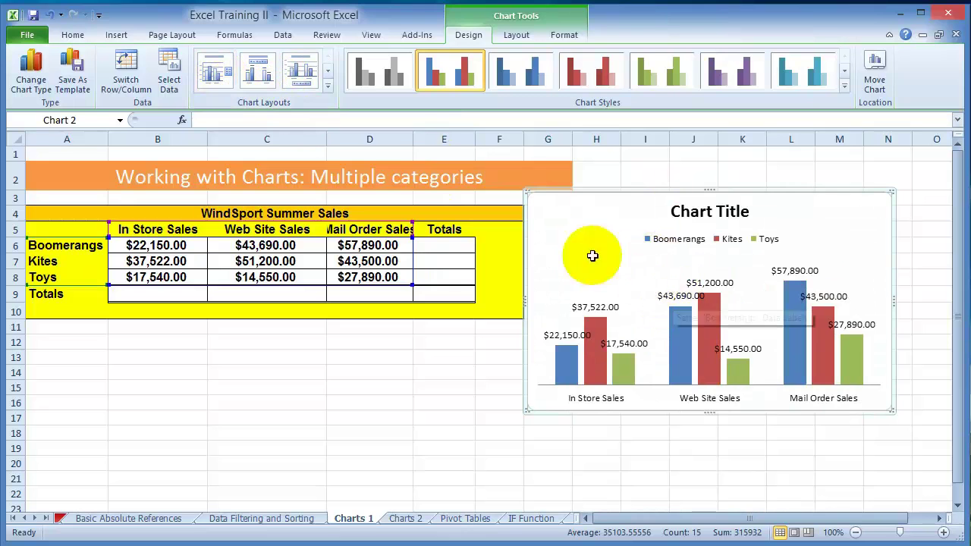
pyautogui.click(300, 71)
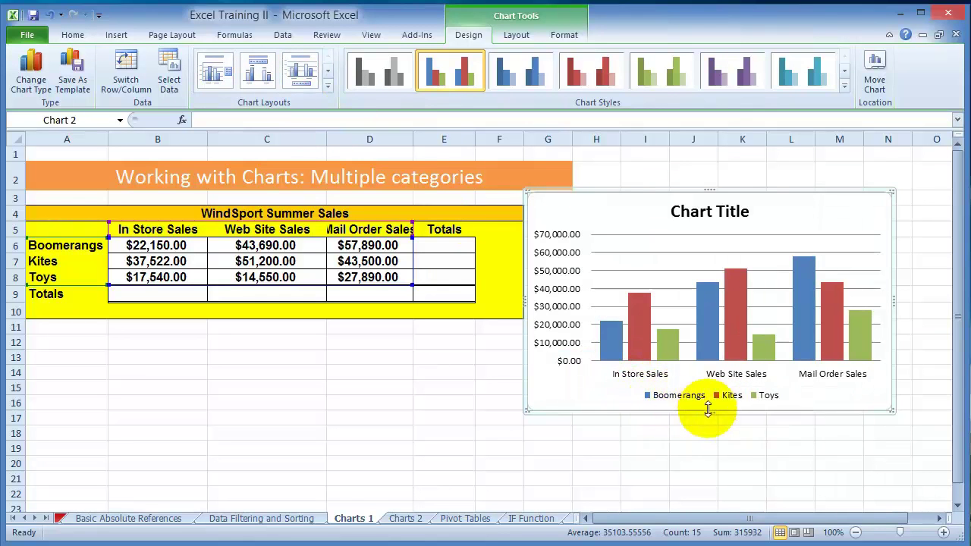
pyautogui.click(329, 88)
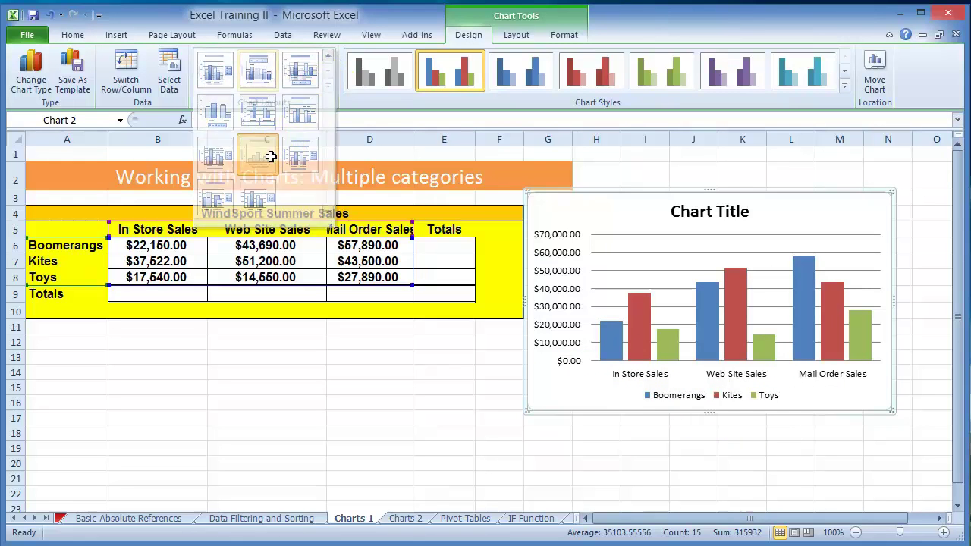
pyautogui.click(258, 155)
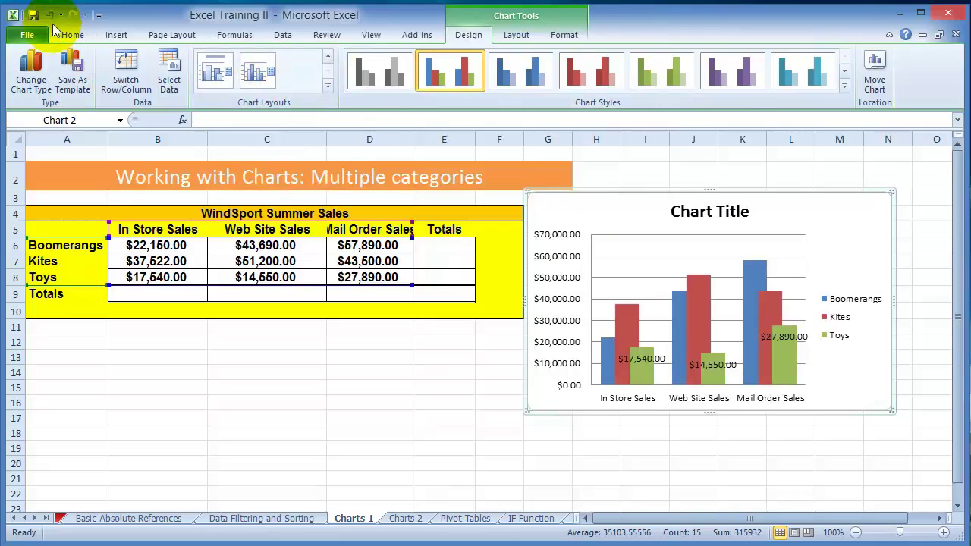
# Undo the preset layout changes on the column chart.
pyautogui.click(50, 15)
pyautogui.click(50, 15)
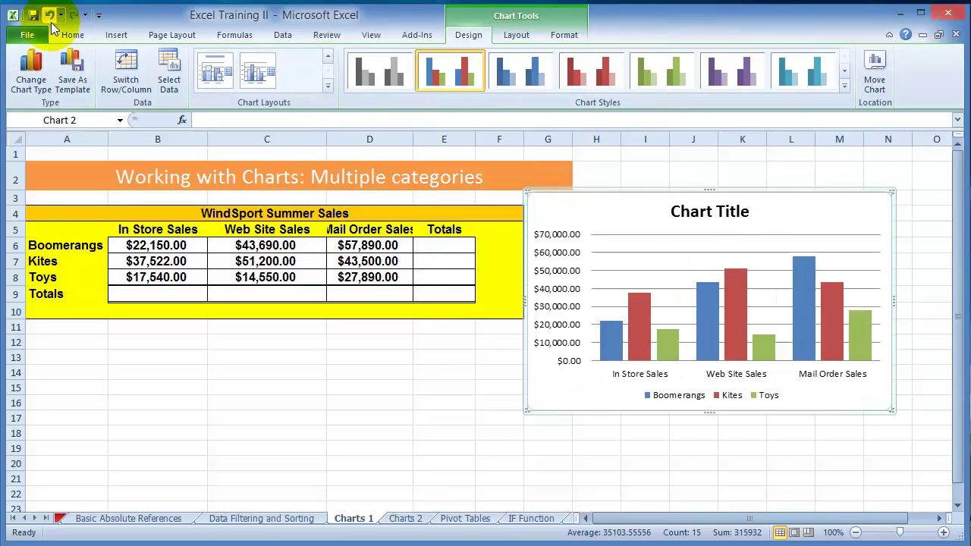
pyautogui.click(50, 15)
pyautogui.click(50, 15)
pyautogui.click(50, 16)
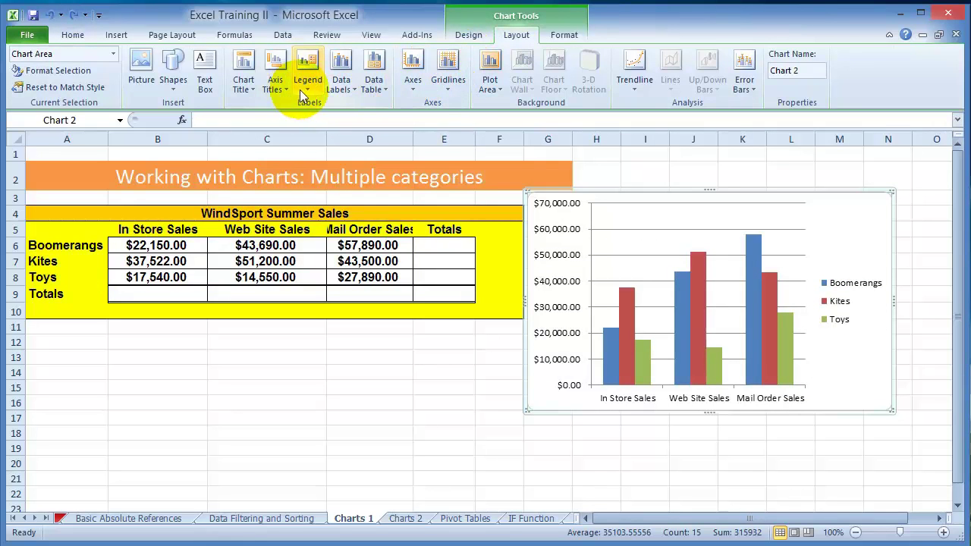
# Set the display units of the column chart's vertical axis to Thousands, with the display units label shown.
pyautogui.click(541, 286)
pyautogui.doubleClick(548, 283)
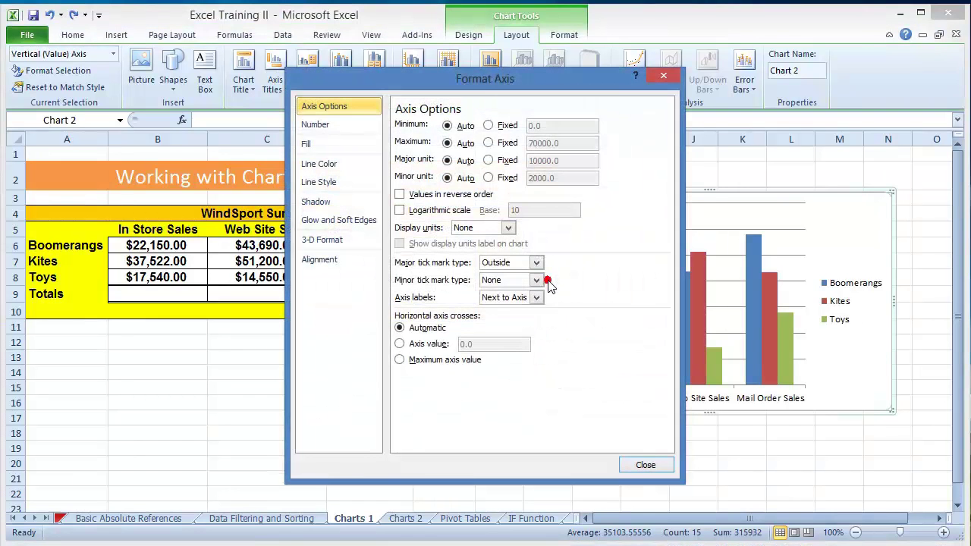
pyautogui.click(646, 466)
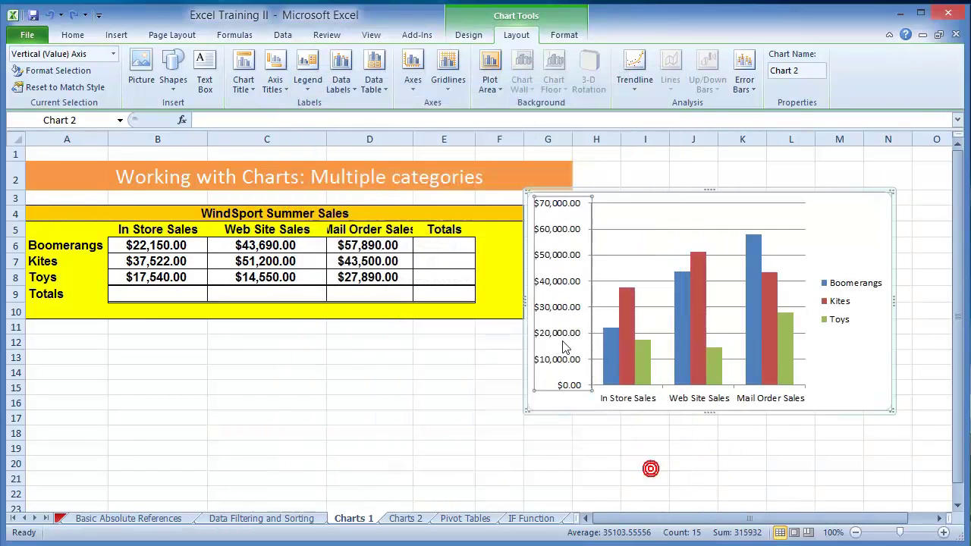
pyautogui.doubleClick(559, 309)
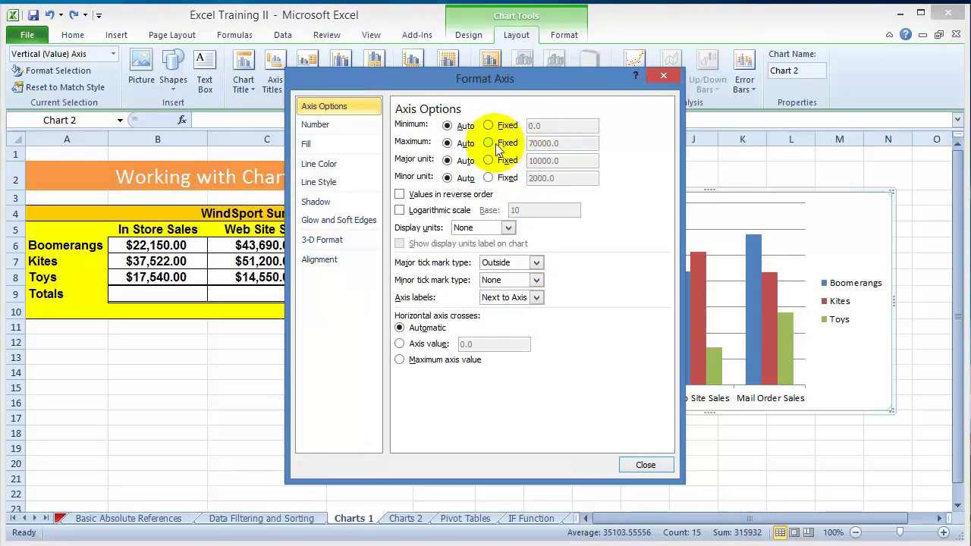
pyautogui.click(509, 229)
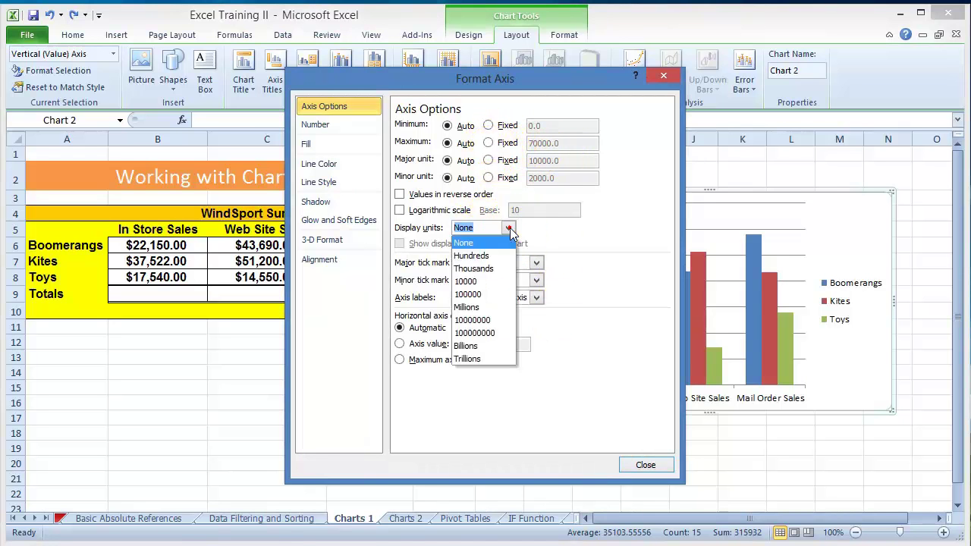
pyautogui.click(493, 269)
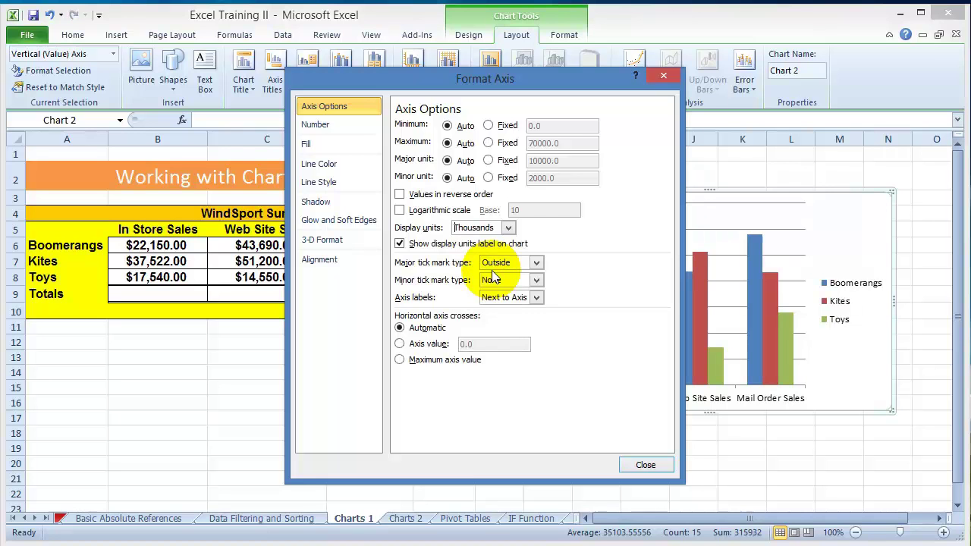
pyautogui.click(640, 465)
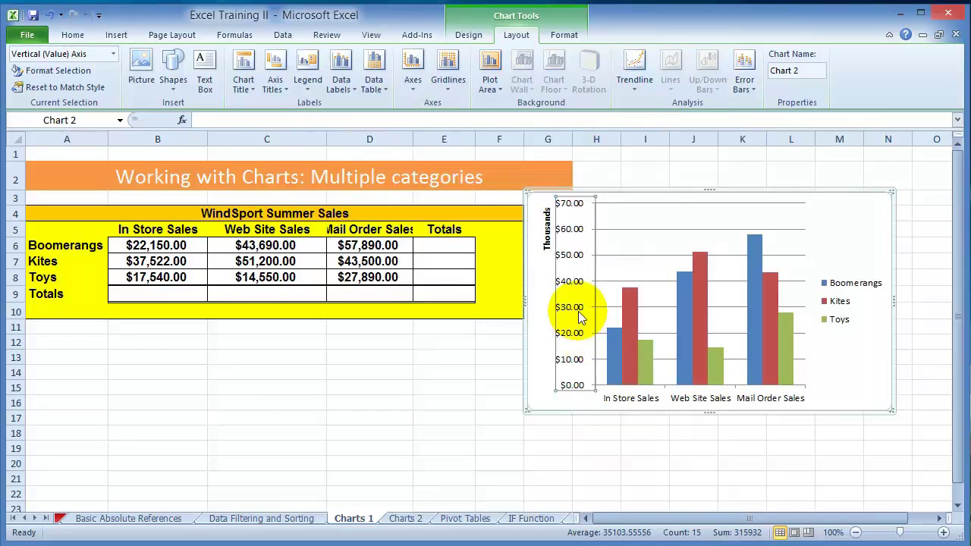
pyautogui.doubleClick(569, 277)
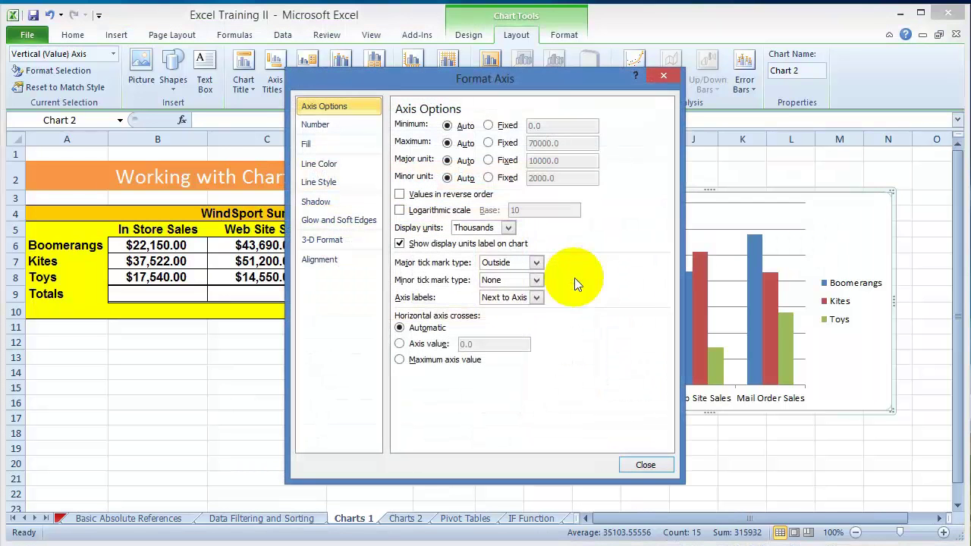
pyautogui.click(640, 465)
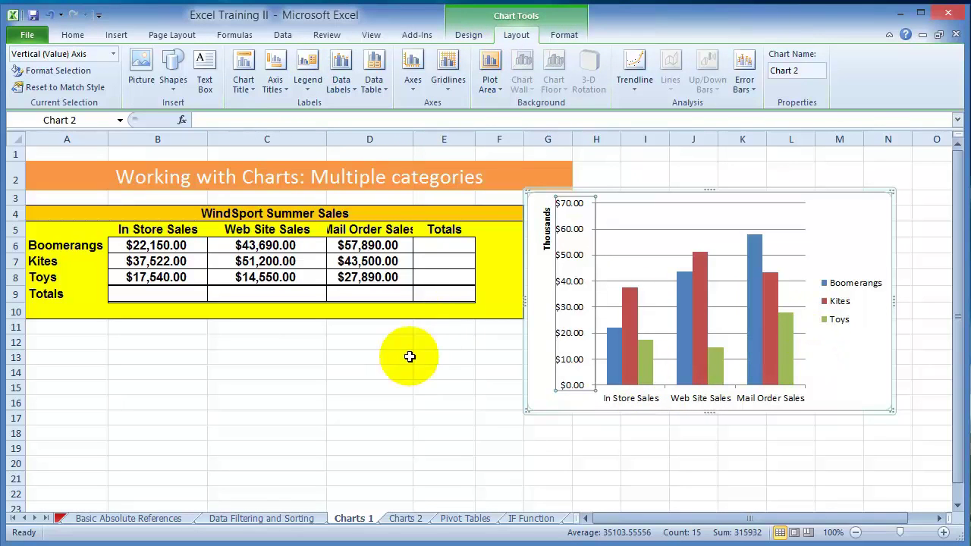
# Try several preset chart styles on the WindSport sales column chart, finishing with the purple one.
pyautogui.click(628, 335)
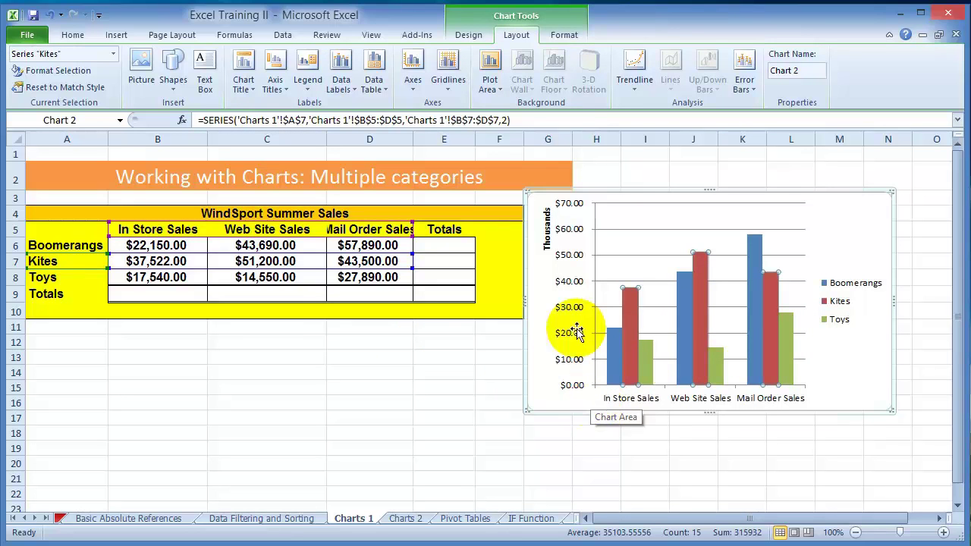
pyautogui.click(563, 41)
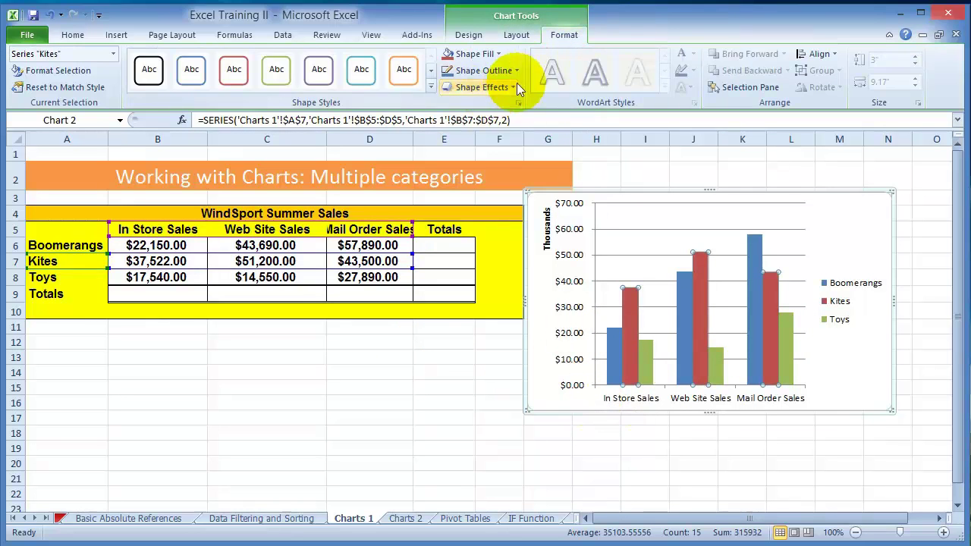
pyautogui.click(519, 35)
pyautogui.click(468, 34)
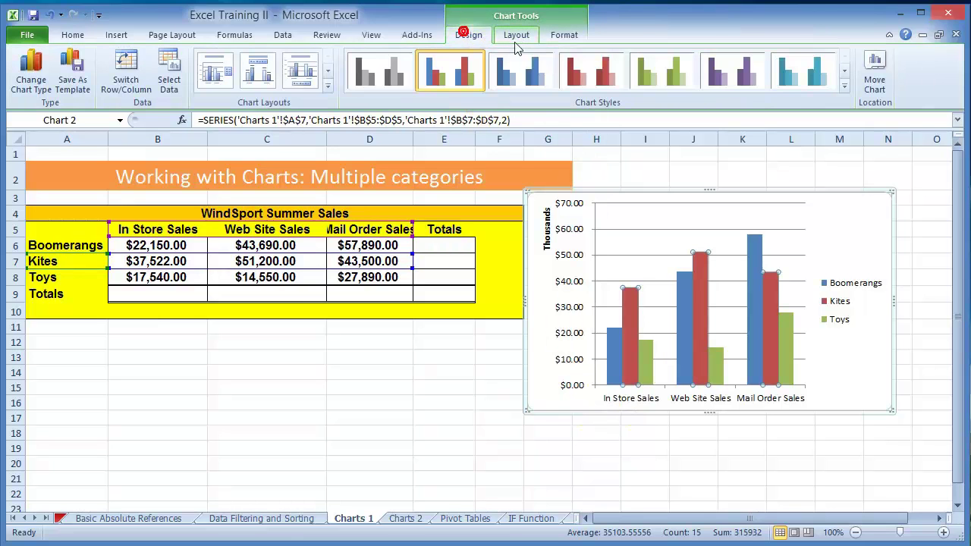
pyautogui.click(523, 68)
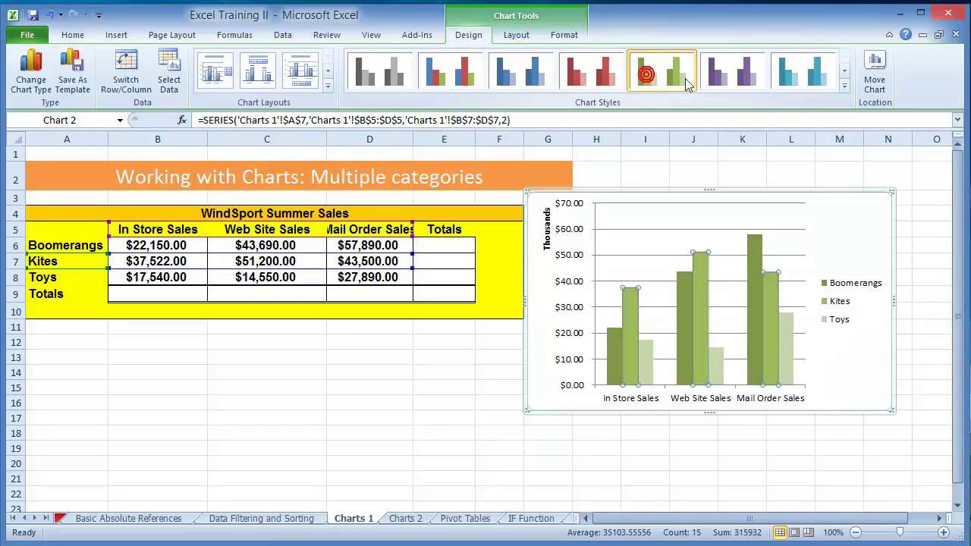
pyautogui.click(733, 70)
# Switch to the Charts 2 sheet and select the yearly sales data A5:B18, including its headers.
pyautogui.click(402, 517)
pyautogui.click(462, 277)
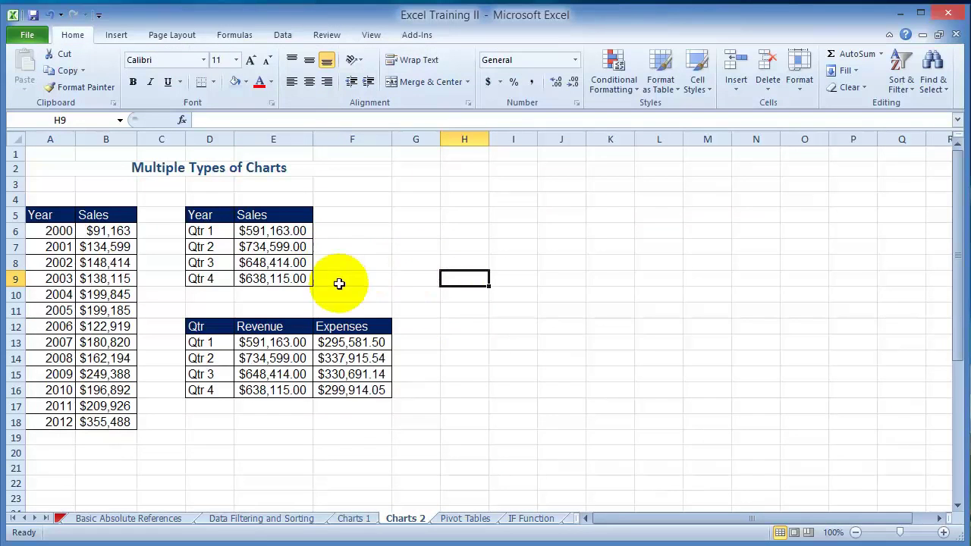
pyautogui.click(379, 262)
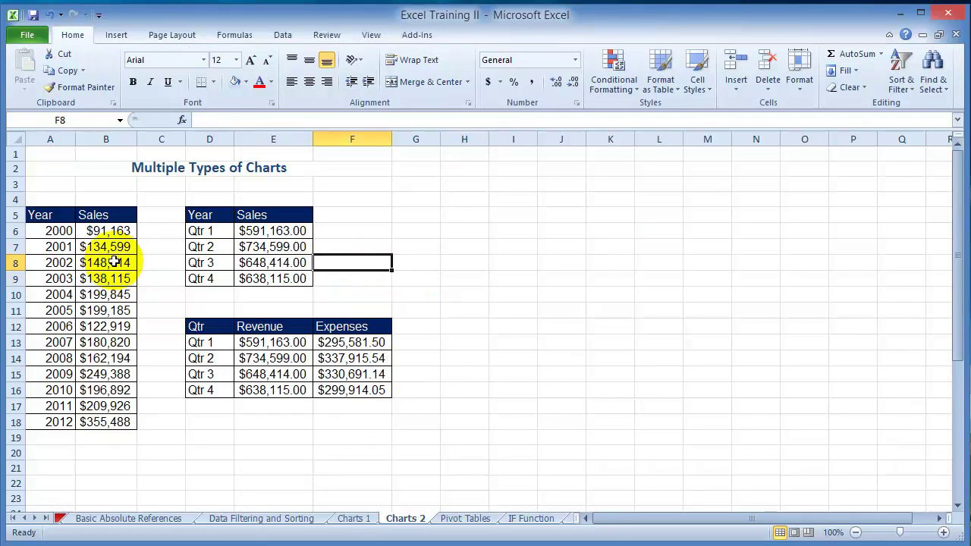
pyautogui.moveTo(39, 217); pyautogui.dragTo(98, 424)
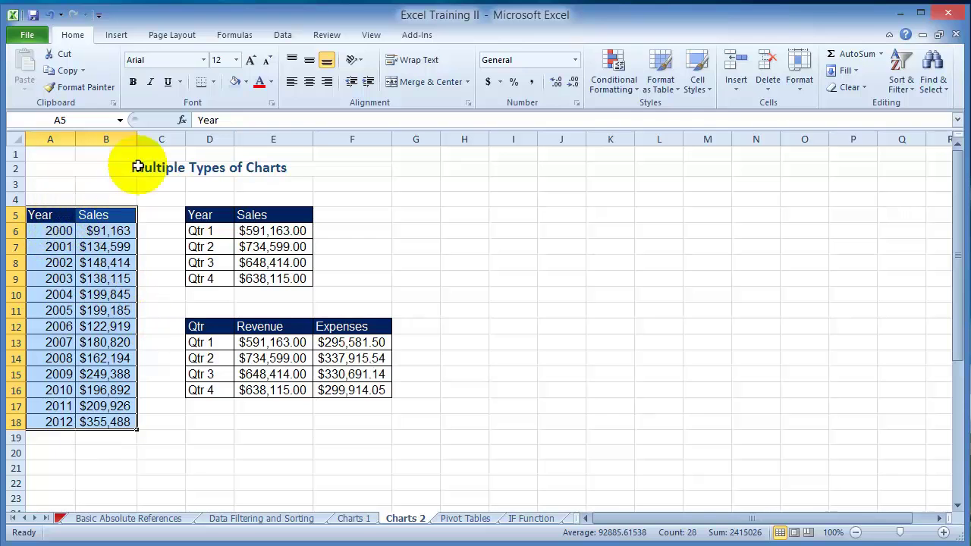
# Try a 2-D clustered column chart of the yearly sales data, moving it beside the tables before deleting it.
pyautogui.click(122, 37)
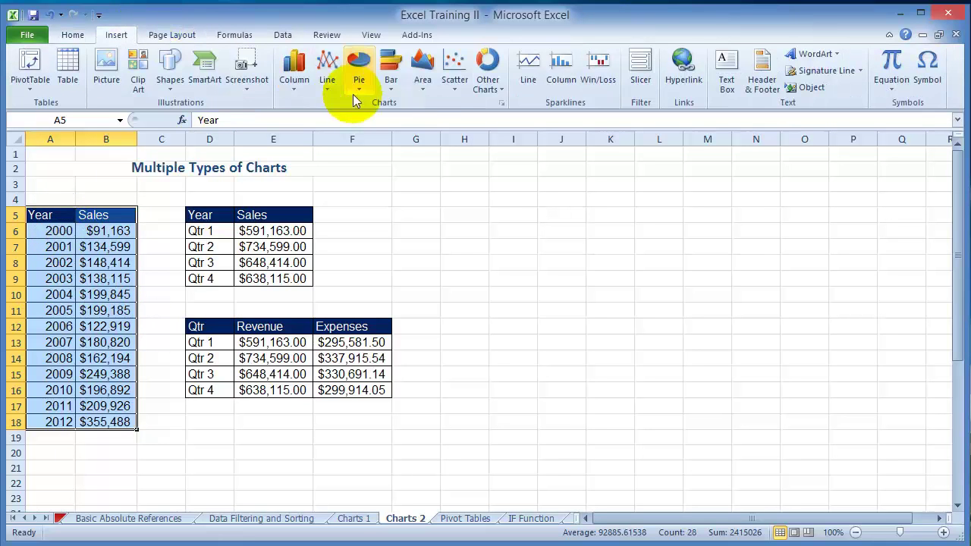
pyautogui.click(301, 87)
pyautogui.click(319, 170)
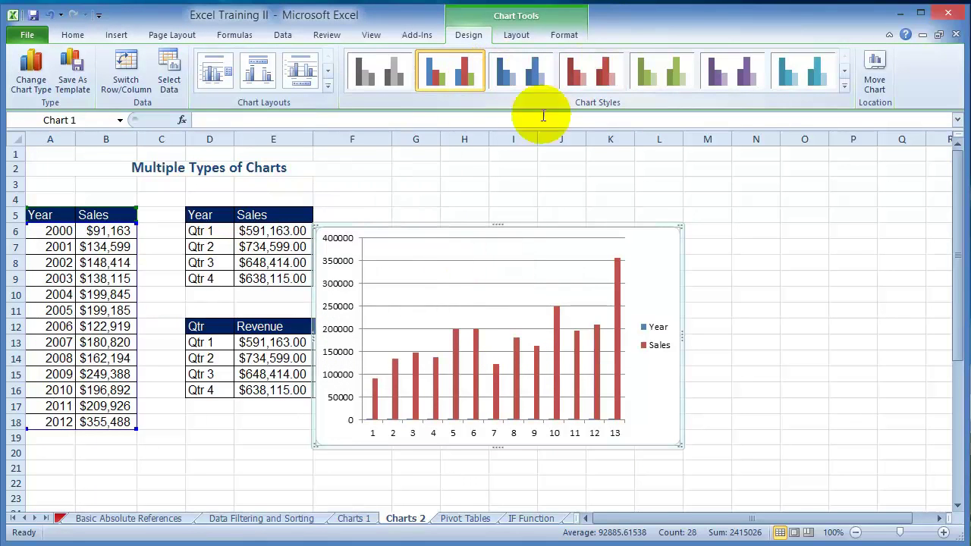
pyautogui.moveTo(446, 219); pyautogui.dragTo(581, 205)
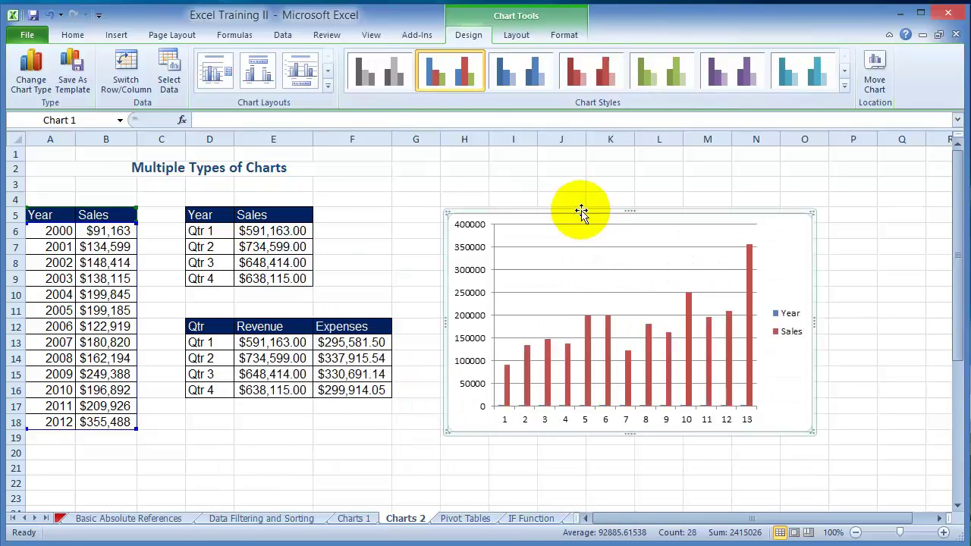
pyautogui.press('Delete')
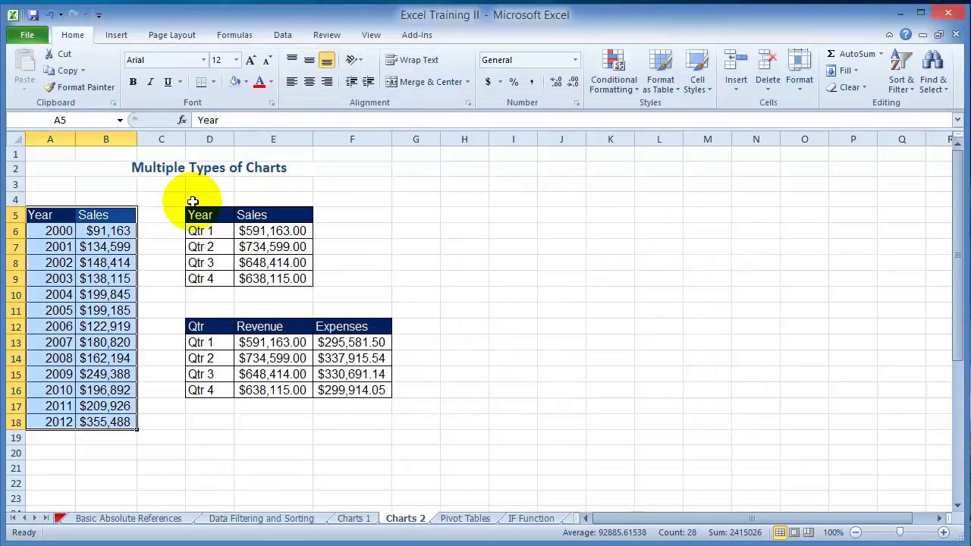
# Try a basic 2-D pie chart of the yearly sales data and delete it.
pyautogui.click(173, 35)
pyautogui.click(120, 35)
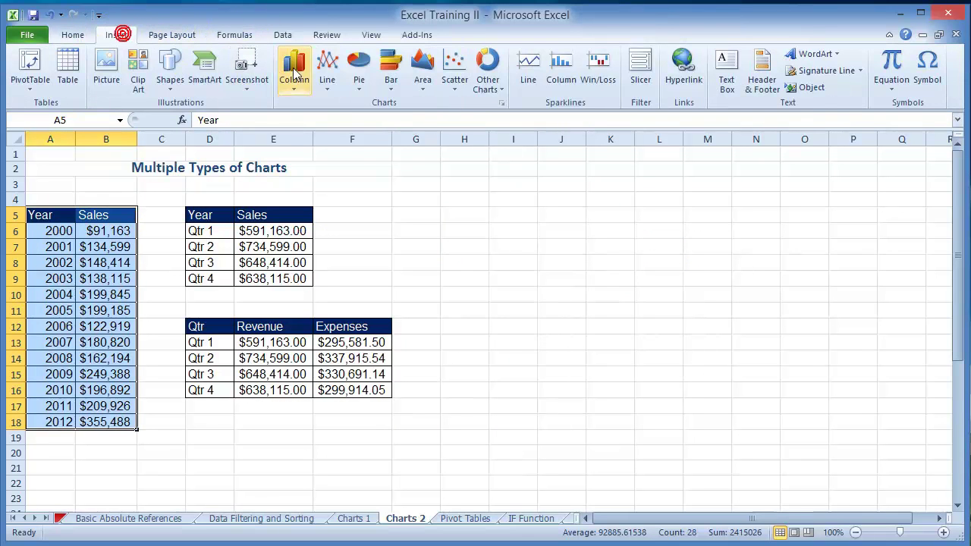
pyautogui.click(369, 81)
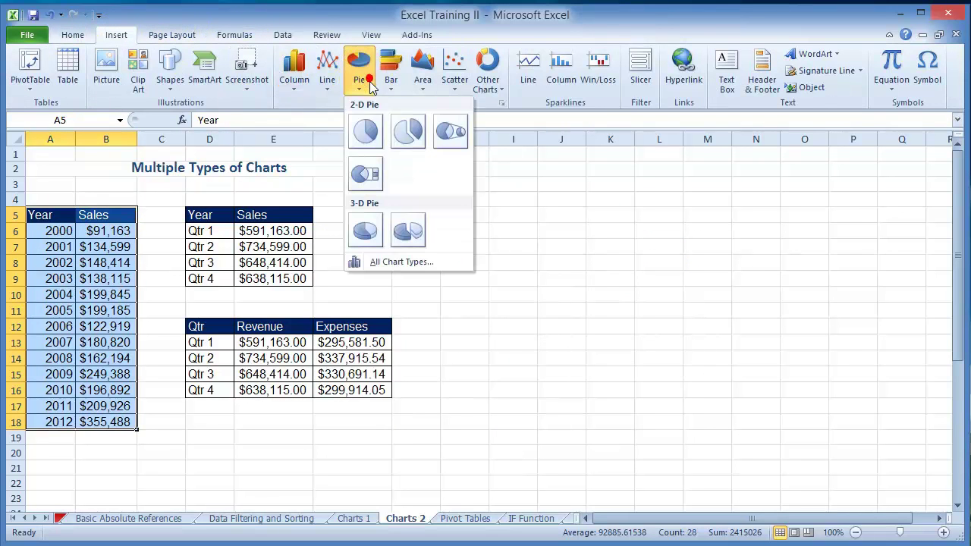
pyautogui.click(372, 129)
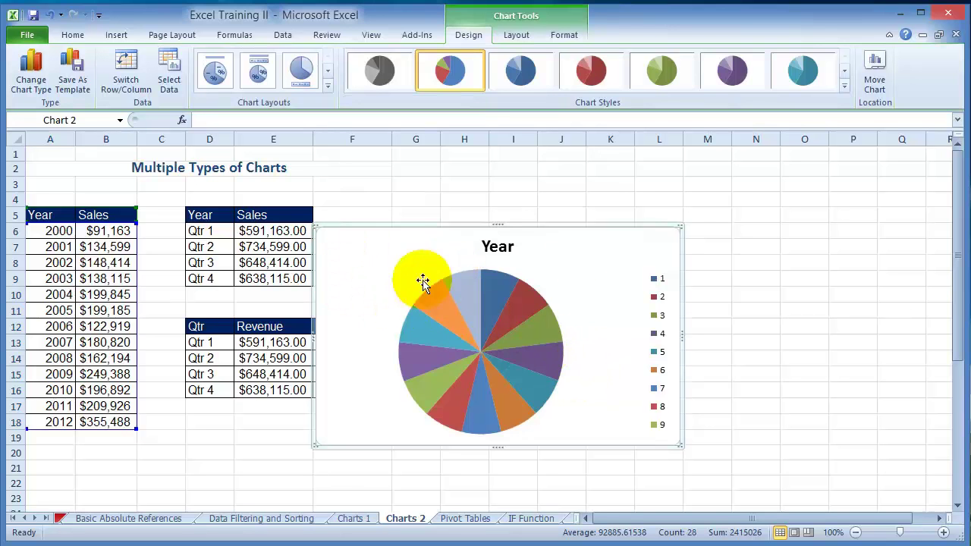
pyautogui.press('Delete')
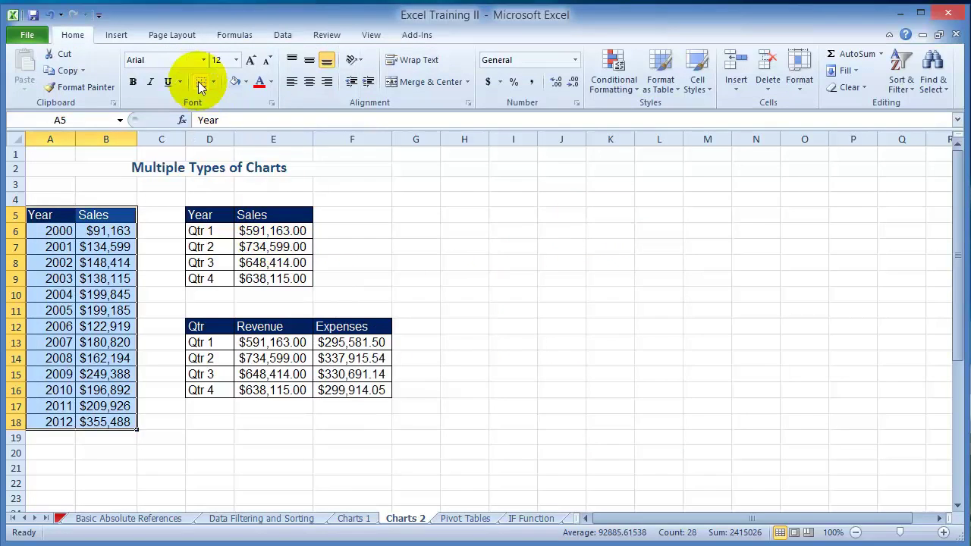
# Insert a basic 2-D line chart of A5:B18 and move it down so it starts near row 12.
pyautogui.click(118, 36)
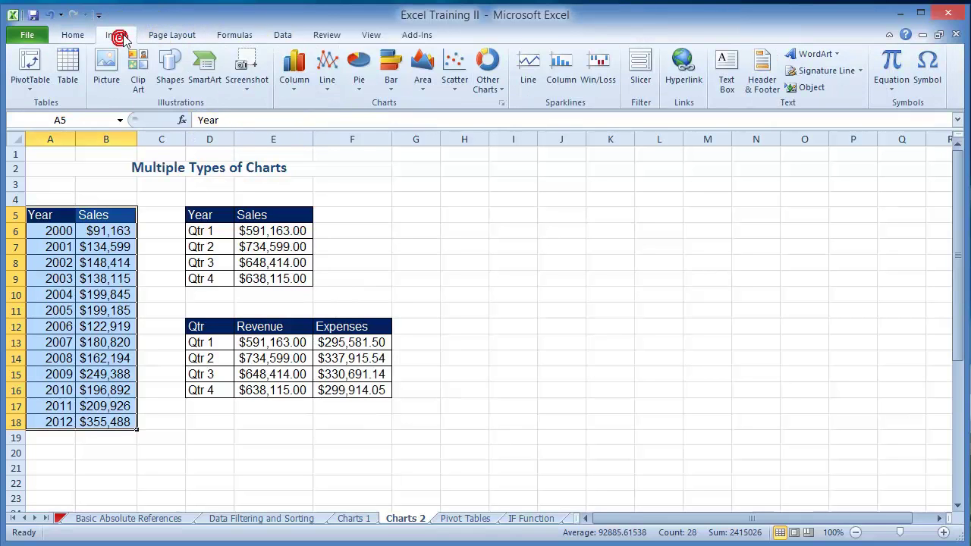
pyautogui.click(325, 83)
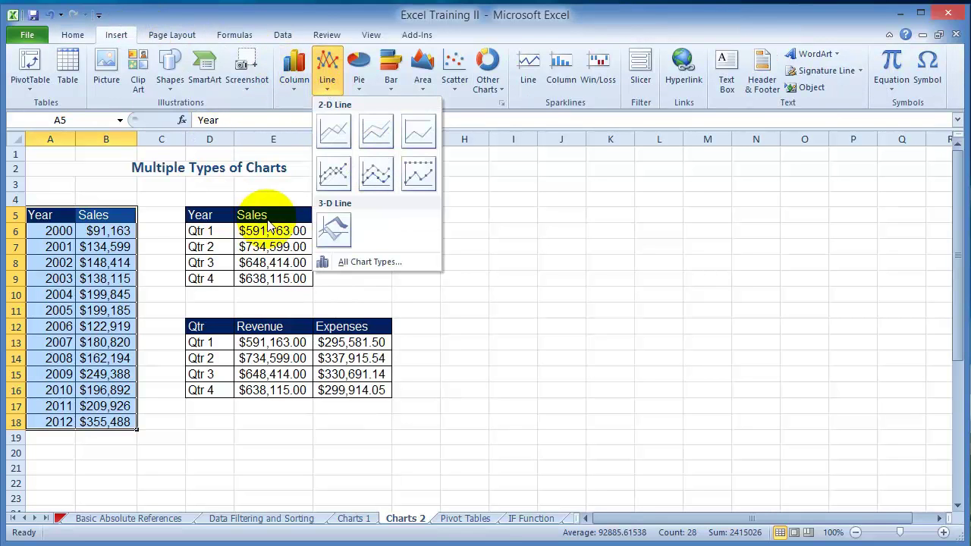
pyautogui.click(332, 132)
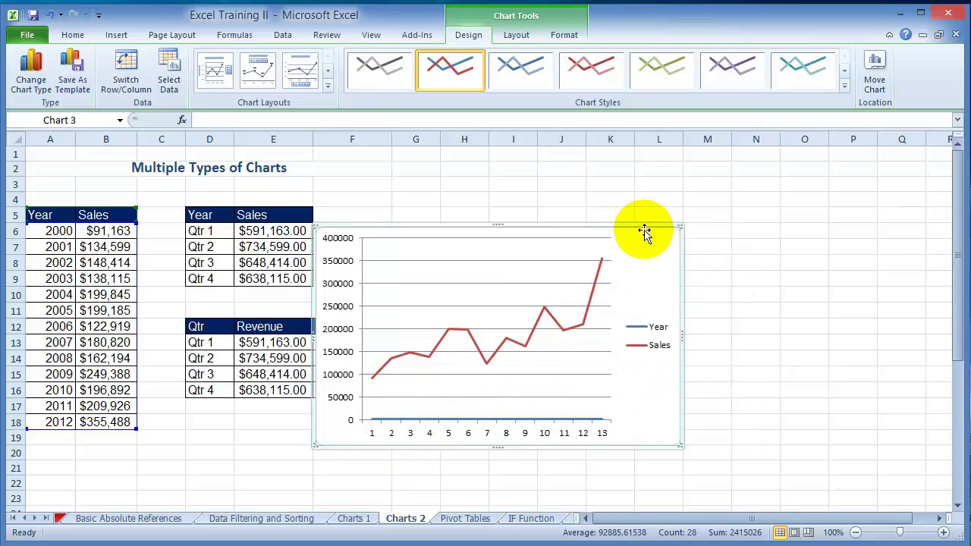
pyautogui.moveTo(599, 226); pyautogui.dragTo(651, 329)
pyautogui.click(548, 249)
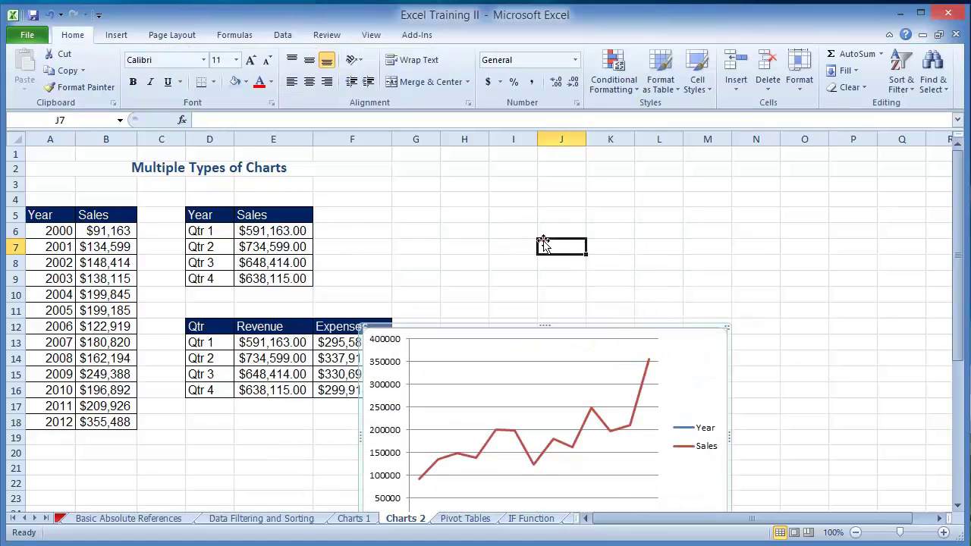
# Try charting the quarterly sales in D6:E9 without the headers and delete the chart.
pyautogui.click(218, 233)
pyautogui.moveTo(219, 235); pyautogui.dragTo(260, 274)
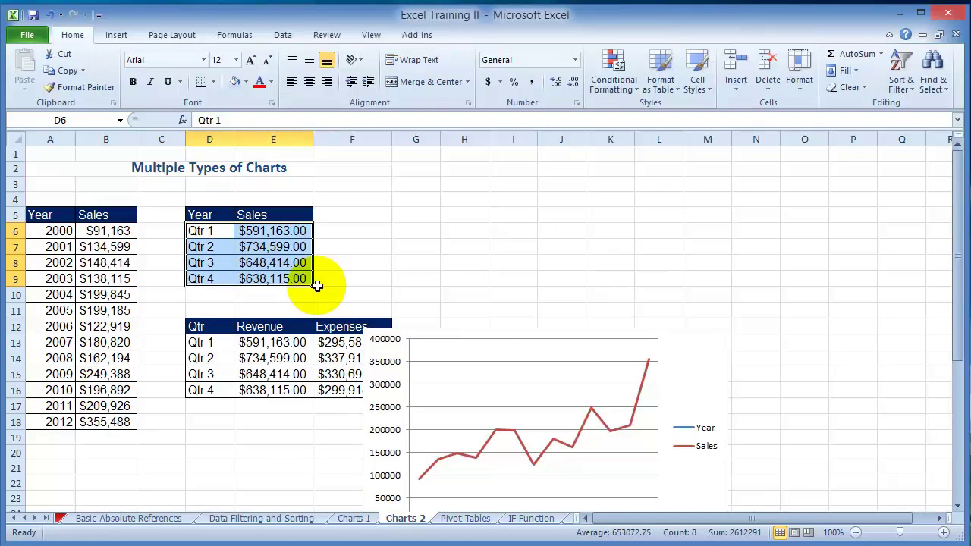
pyautogui.hotkey('alt', 'F1')
pyautogui.press('Delete')
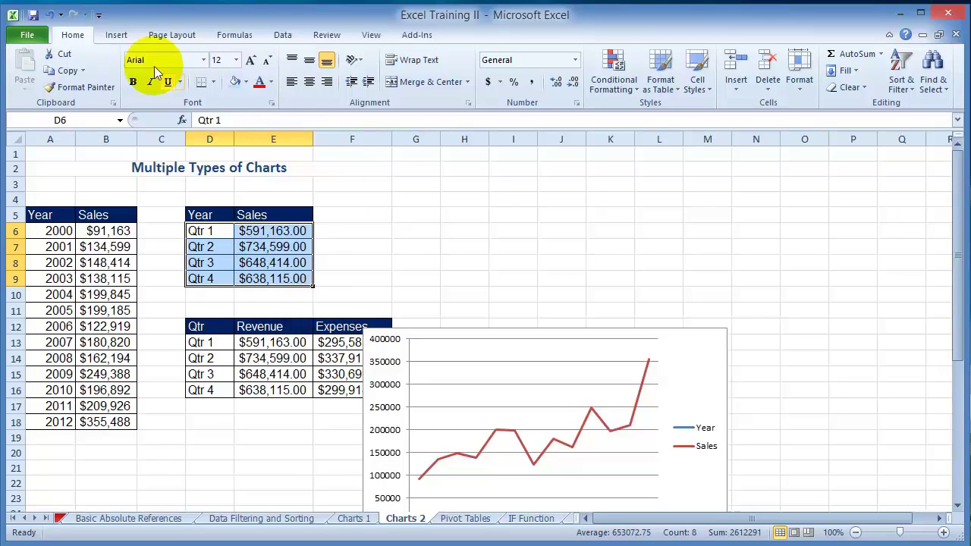
pyautogui.click(114, 35)
pyautogui.click(358, 69)
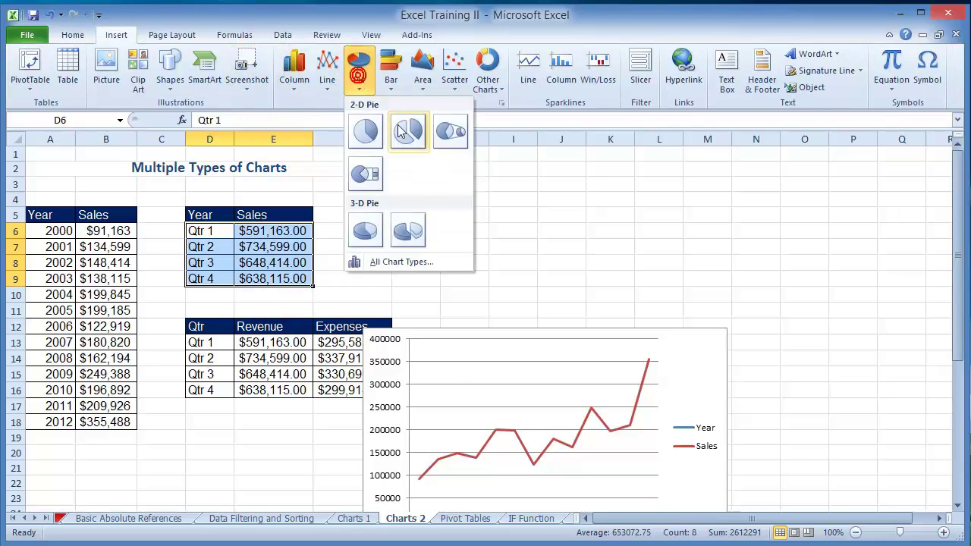
pyautogui.click(465, 230)
pyautogui.click(294, 68)
pyautogui.click(296, 135)
pyautogui.click(566, 252)
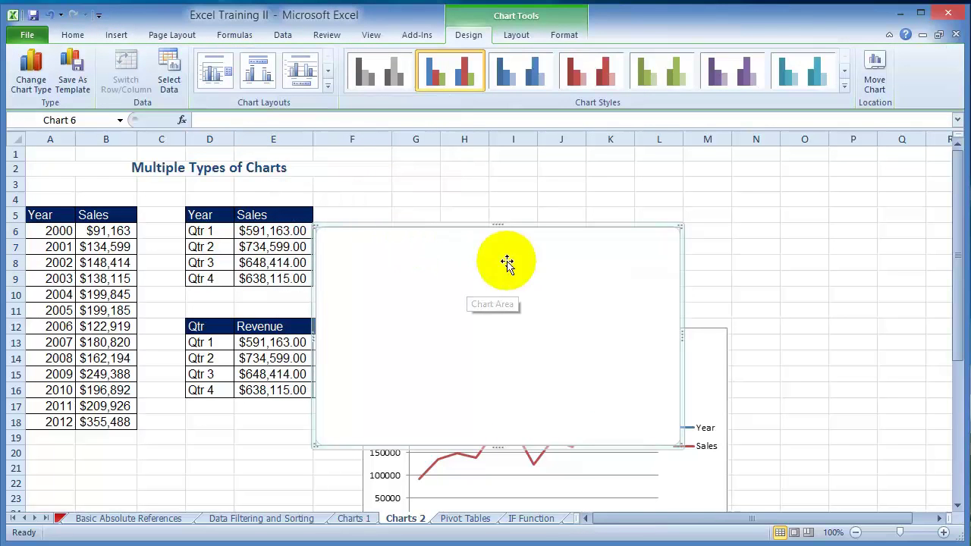
pyautogui.press('Delete')
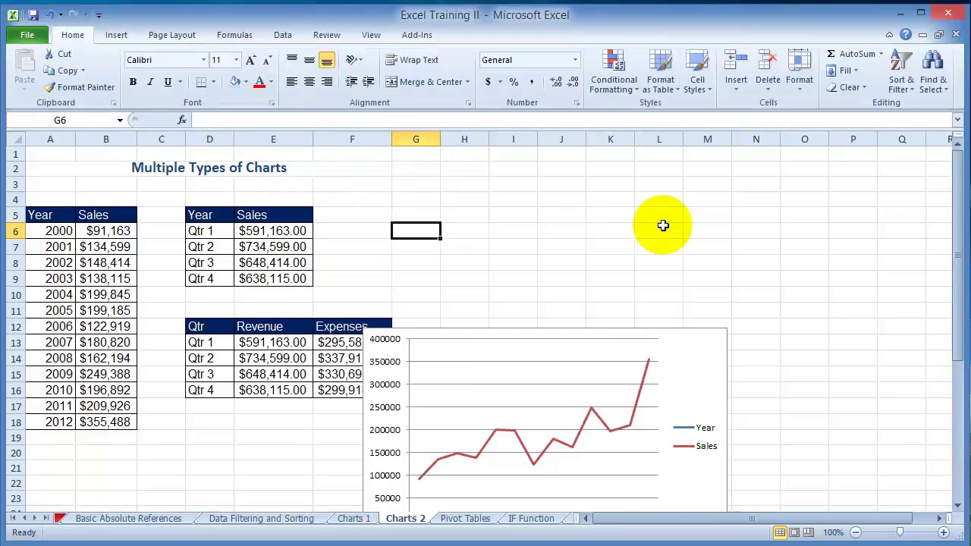
# Insert a 2-D clustered column chart of D5:E9 starting near column G, row 1, and move the line chart below the Revenue and Expenses table.
pyautogui.moveTo(198, 216); pyautogui.dragTo(258, 279)
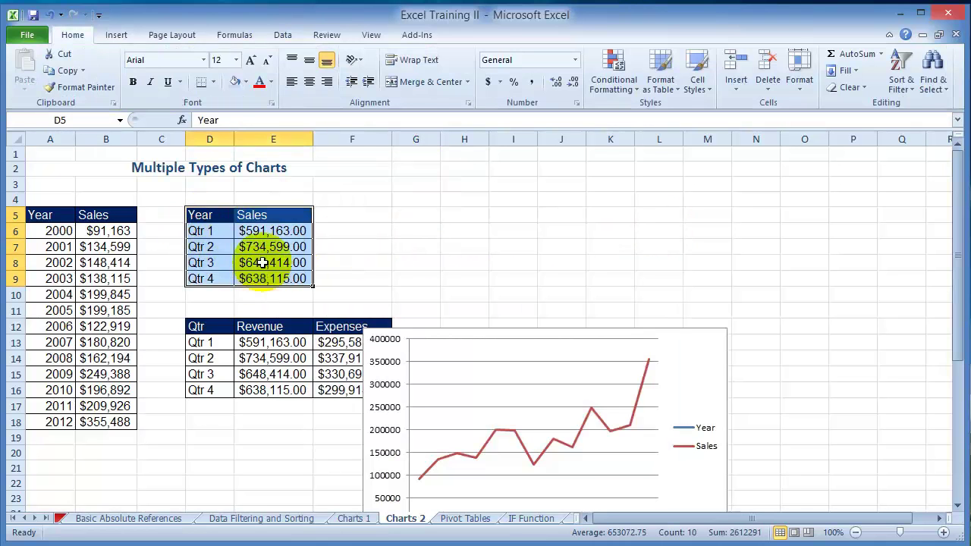
pyautogui.click(110, 37)
pyautogui.click(305, 85)
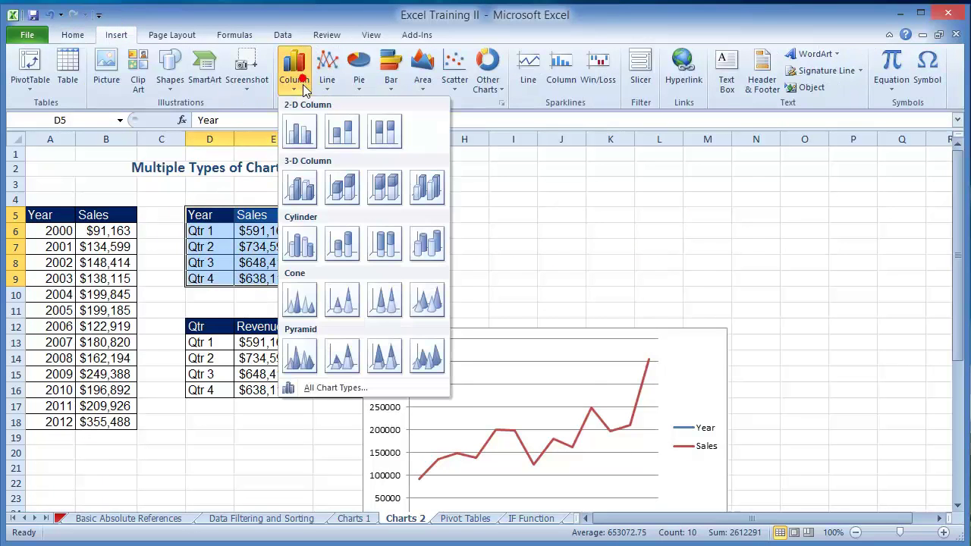
pyautogui.click(297, 133)
pyautogui.moveTo(551, 234); pyautogui.dragTo(670, 165)
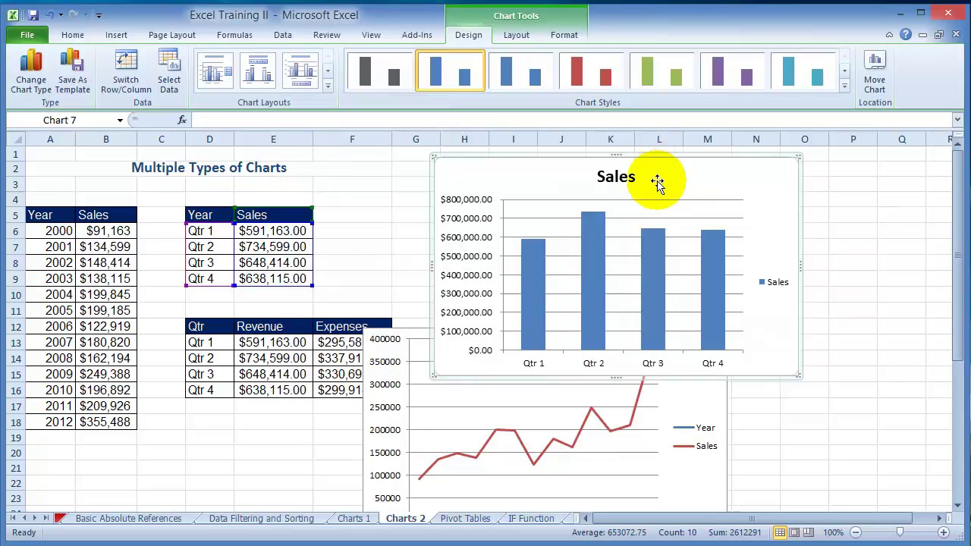
pyautogui.moveTo(418, 330); pyautogui.dragTo(243, 422)
pyautogui.click(734, 451)
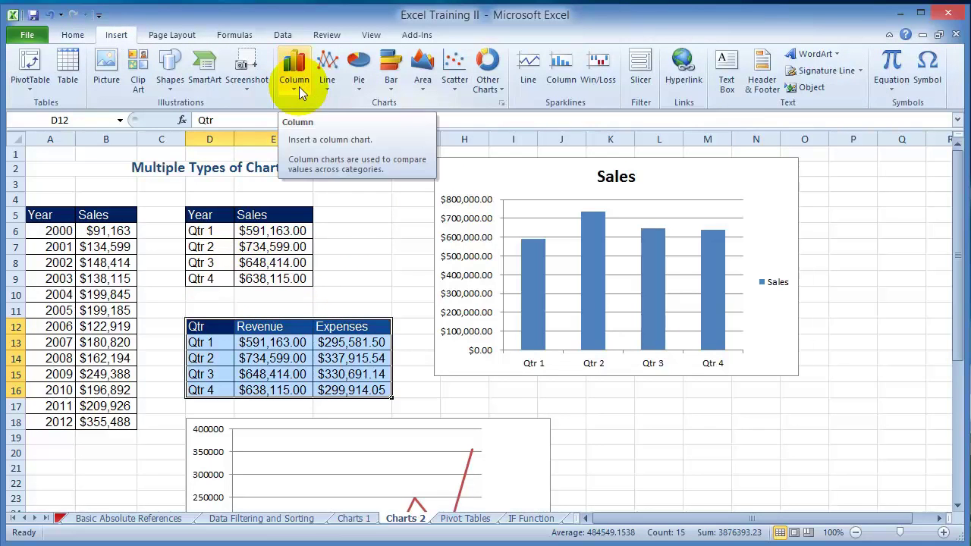
# Try a basic 2-D line chart of the quarterly Revenue and Expenses data in D12:F16 and delete it.
pyautogui.click(337, 88)
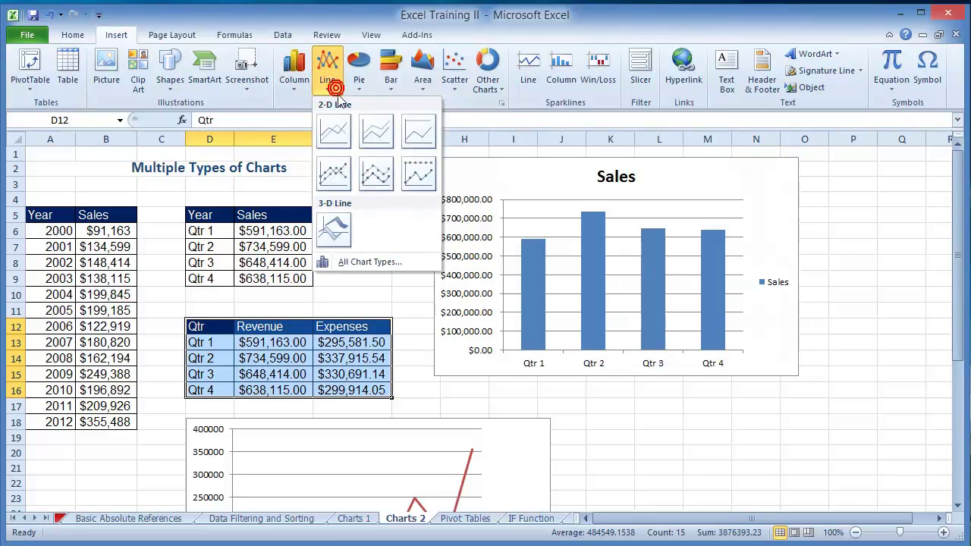
pyautogui.click(336, 126)
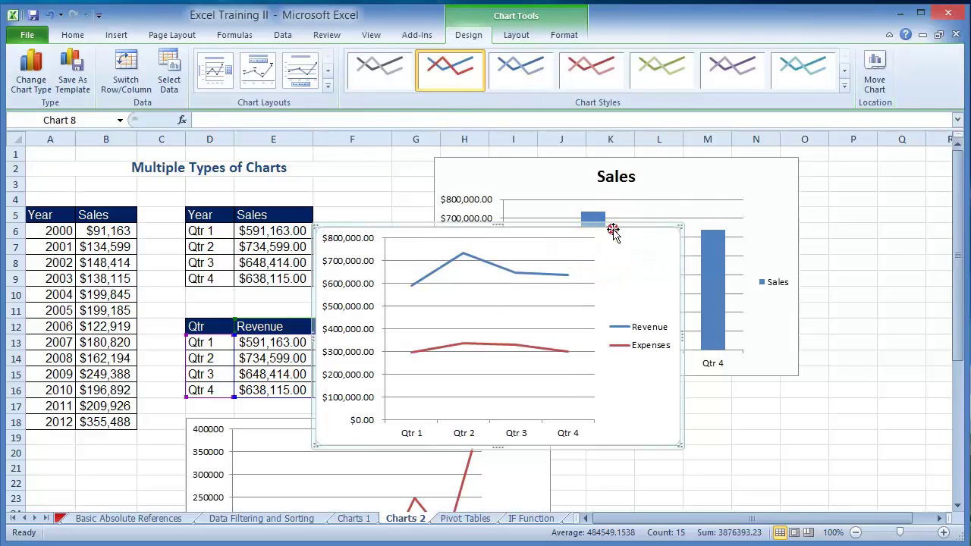
pyautogui.press('Delete')
# Insert a 2-D clustered column chart of D12:F16 and place it below the quarterly Sales chart, beside the line chart.
pyautogui.click(294, 73)
pyautogui.click(299, 131)
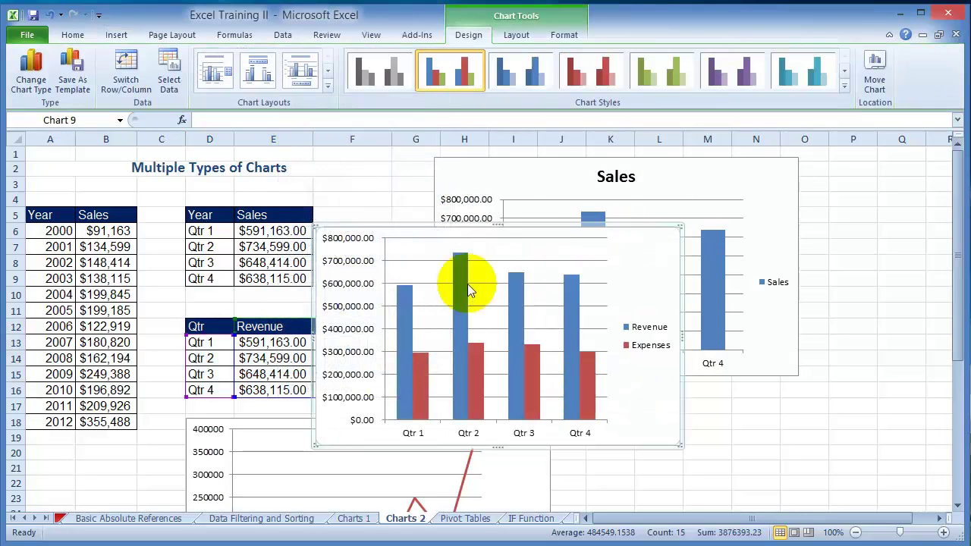
pyautogui.moveTo(481, 230); pyautogui.dragTo(757, 366)
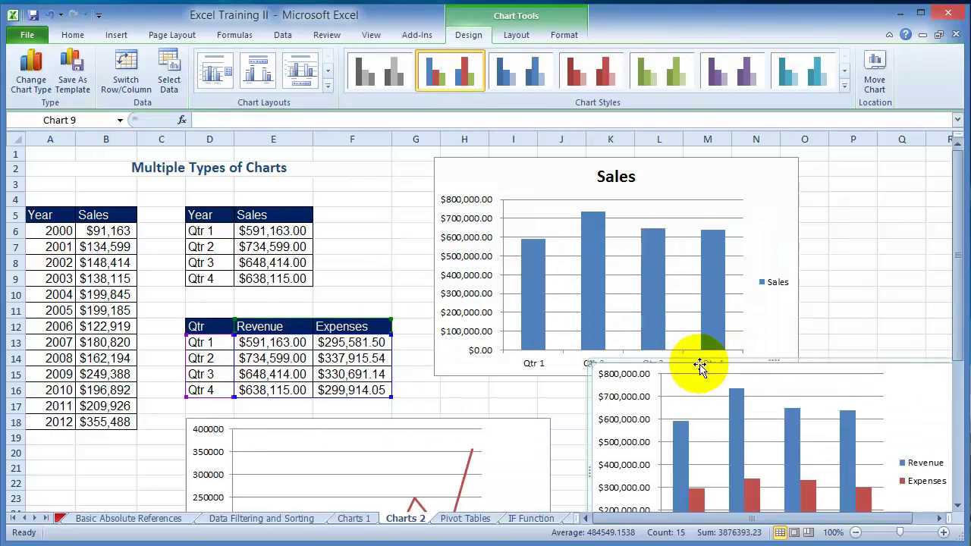
pyautogui.scroll(-4, 802, 365)
pyautogui.scroll(1, 380, 228)
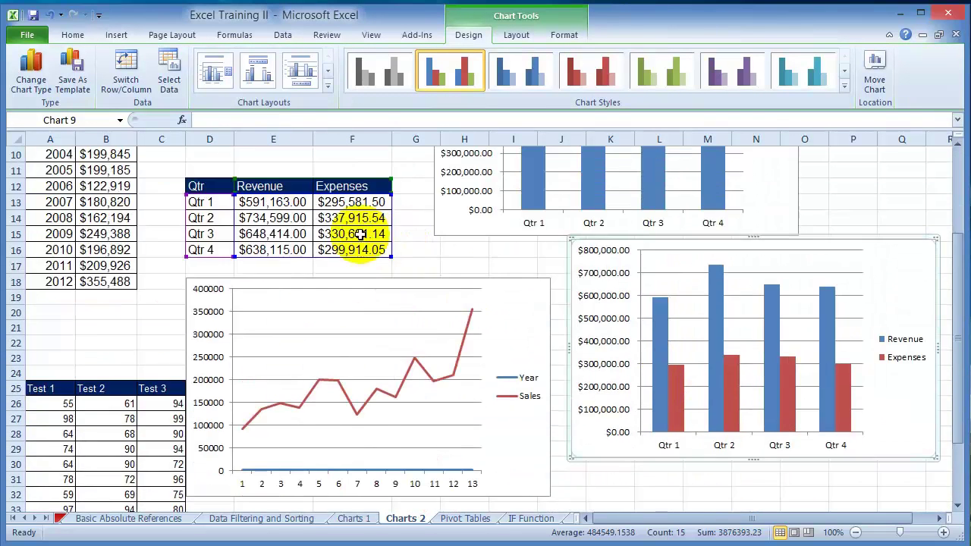
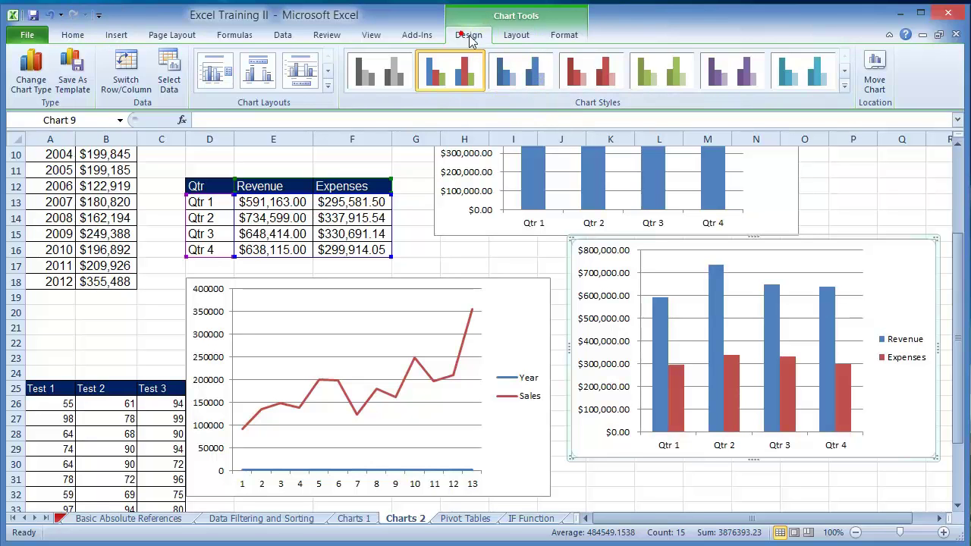
pyautogui.click(502, 36)
pyautogui.click(557, 35)
pyautogui.click(498, 36)
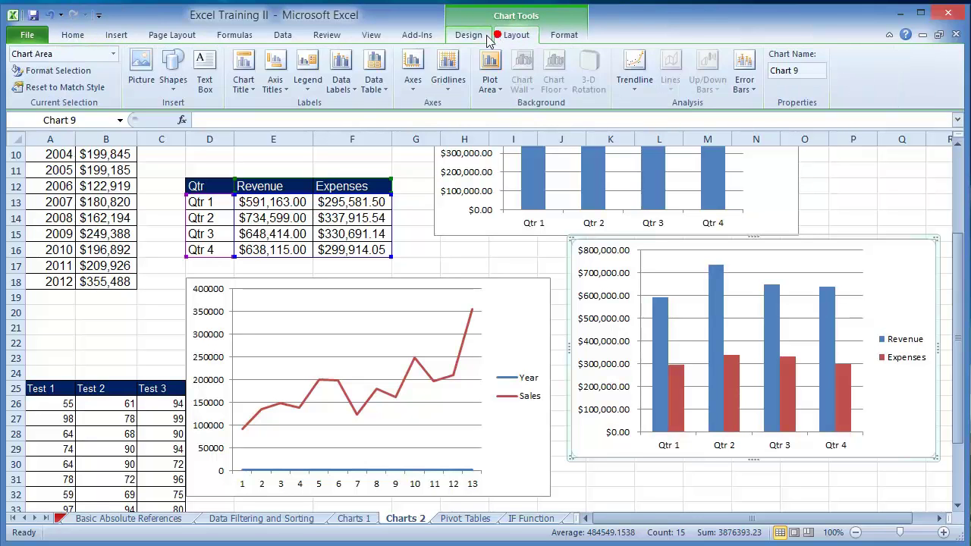
# Review the employee sales, the bonus hurdle and the empty bonus columns on the IF Function sheet.
pyautogui.click(465, 34)
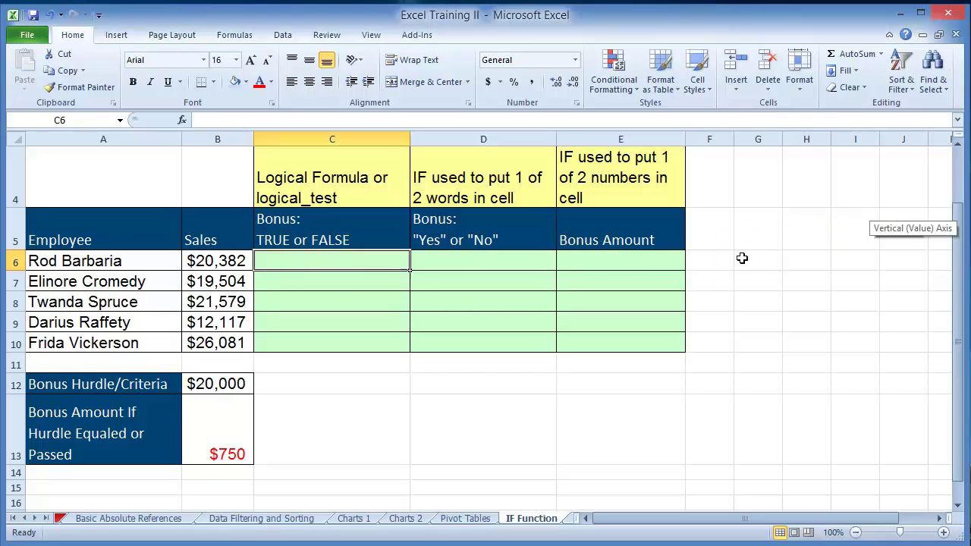
pyautogui.scroll(1, 720, 247)
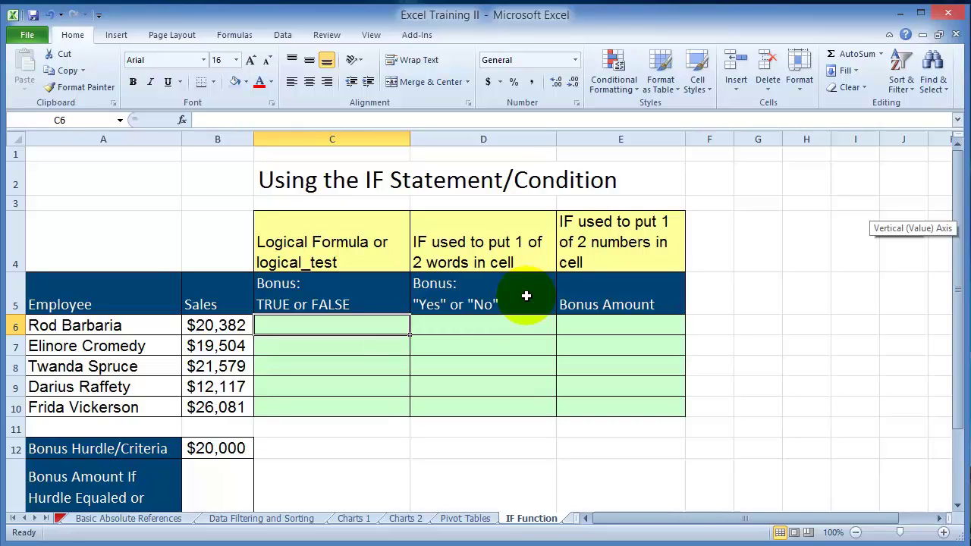
pyautogui.click(117, 334)
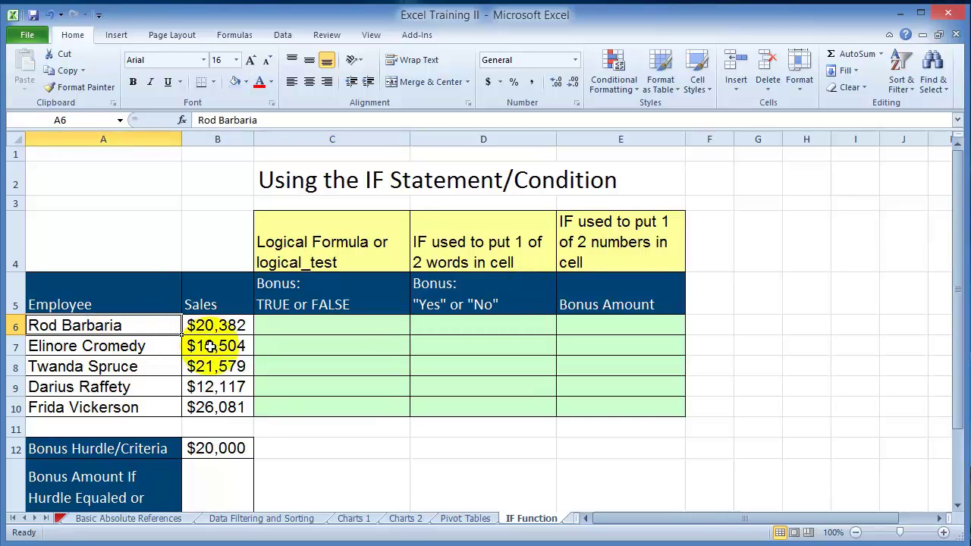
pyautogui.click(235, 448)
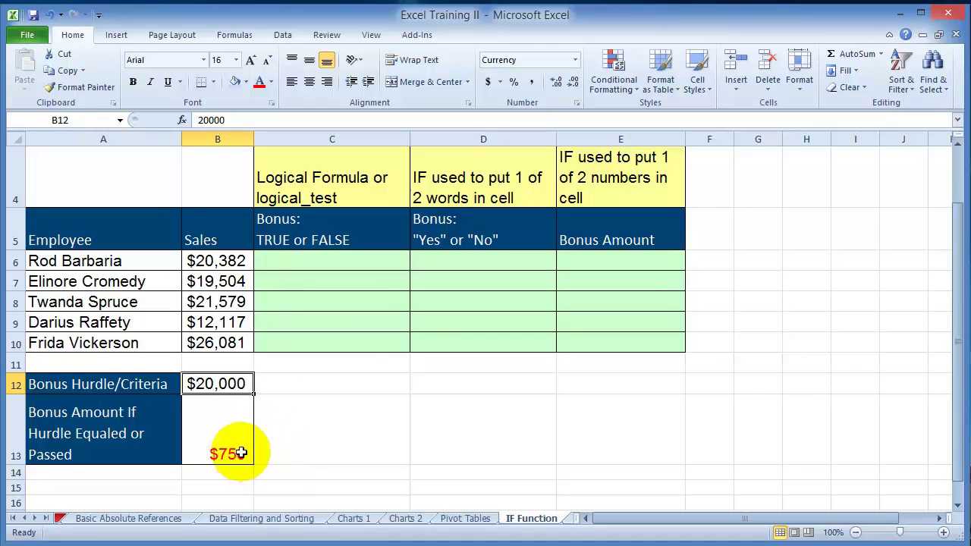
pyautogui.click(334, 264)
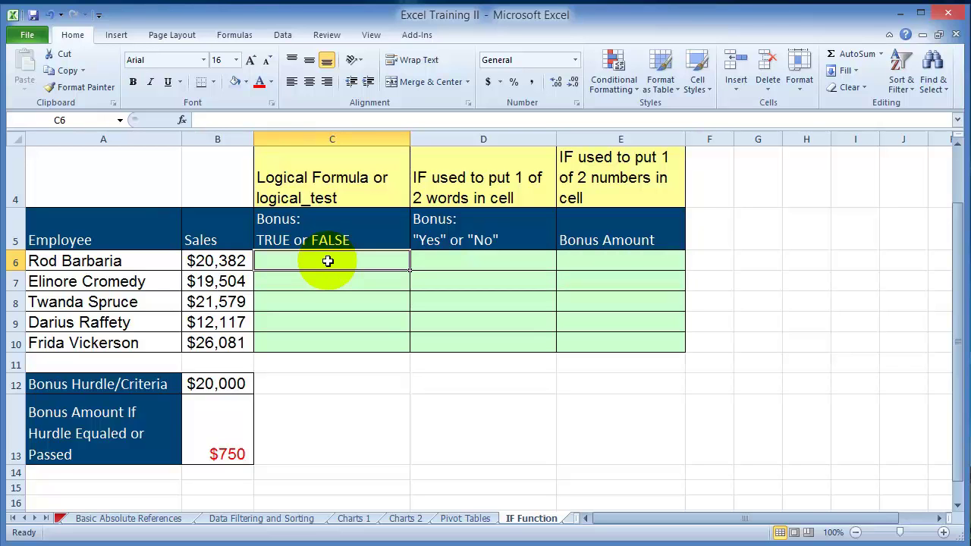
# Replace "TRUE or FALSE" in the C5 heading with "Deserves Bonus or No Bonus".
pyautogui.click(296, 240)
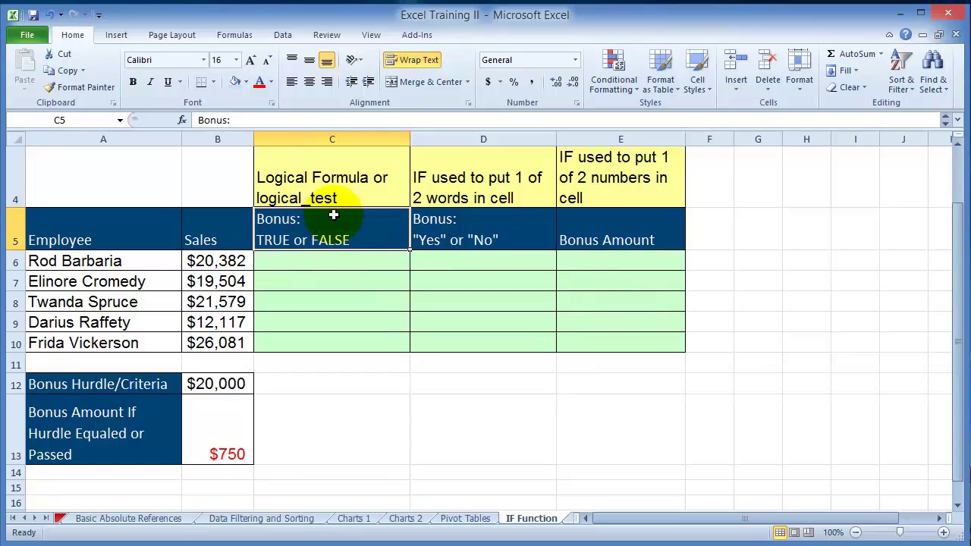
pyautogui.doubleClick(289, 251)
pyautogui.moveTo(258, 242); pyautogui.dragTo(289, 243)
pyautogui.write('Deserves Bonus')
pyautogui.doubleClick(282, 281)
pyautogui.write('No Bonus')
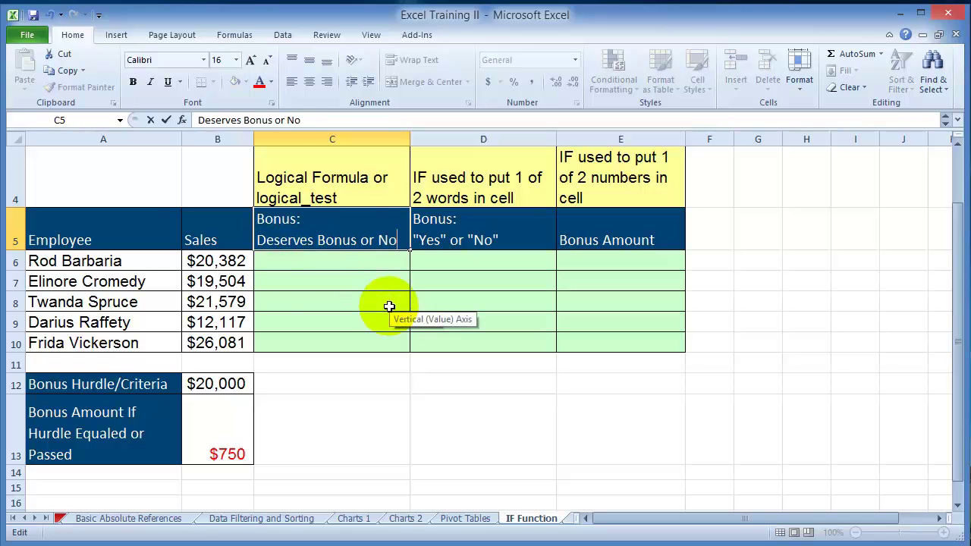
pyautogui.press('Return')
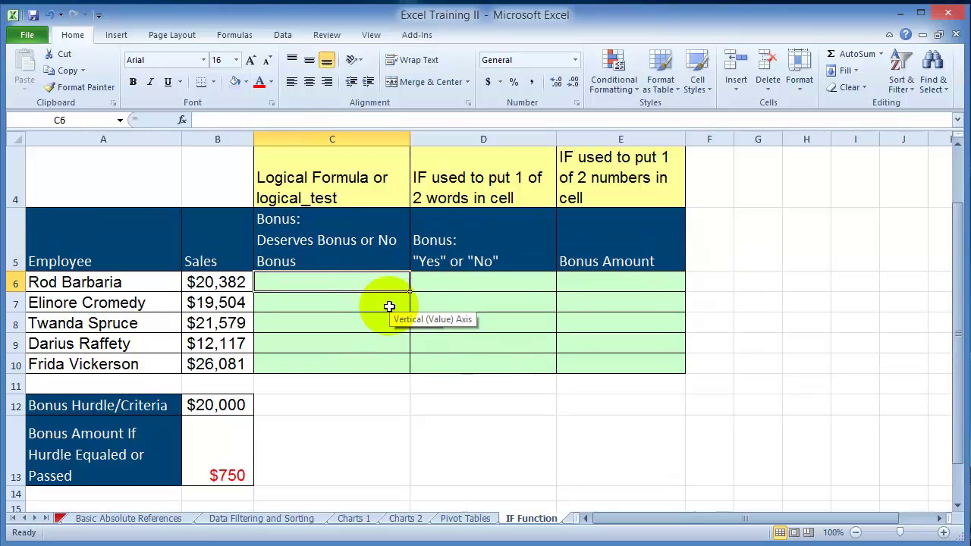
# With C6 selected, browse the function library categories, including Financial, Logical, Date & Time, Math & Trig and More Functions.
pyautogui.click(306, 288)
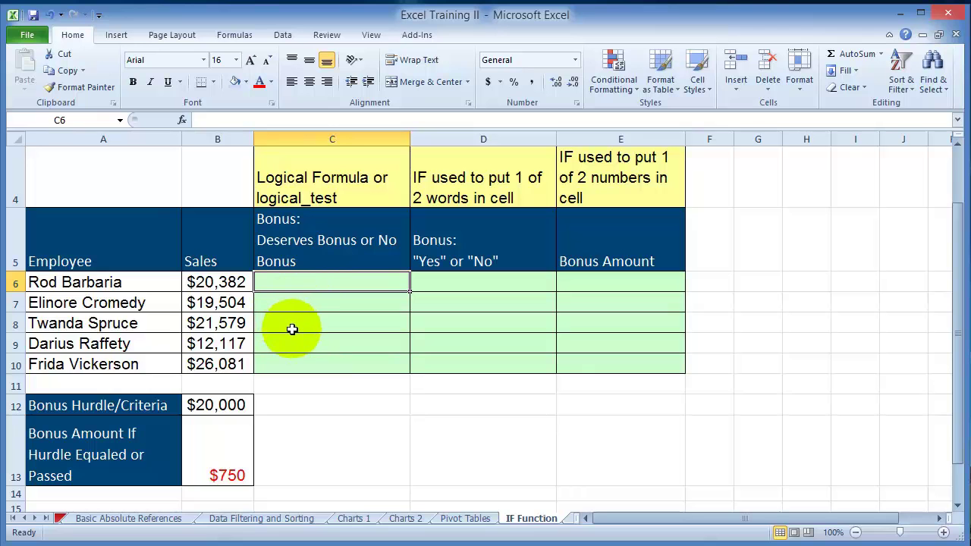
pyautogui.click(288, 282)
pyautogui.click(235, 35)
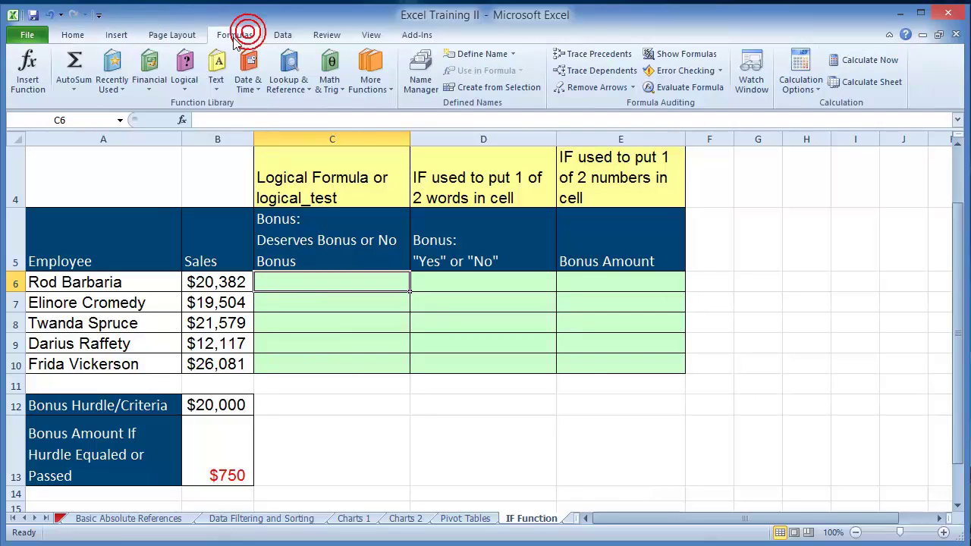
pyautogui.click(119, 89)
pyautogui.click(148, 86)
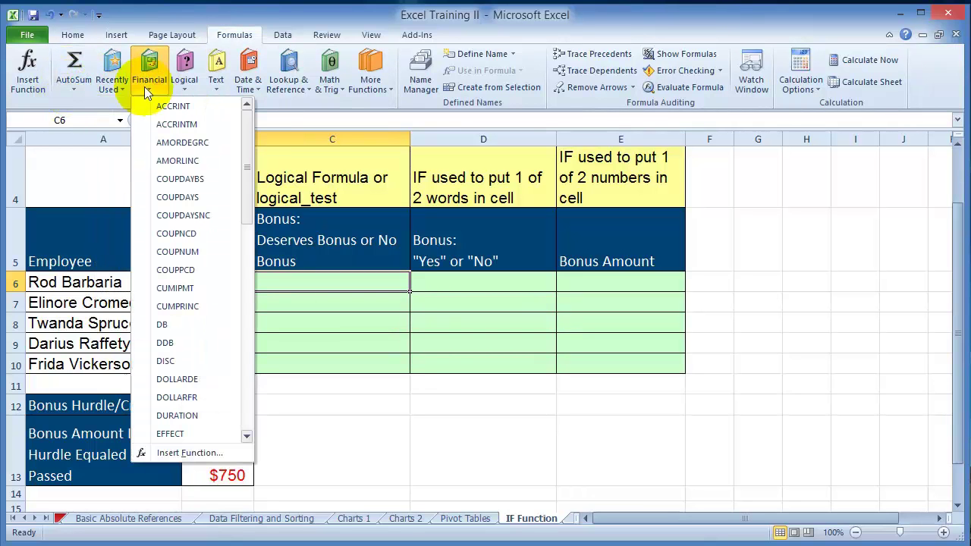
pyautogui.click(185, 82)
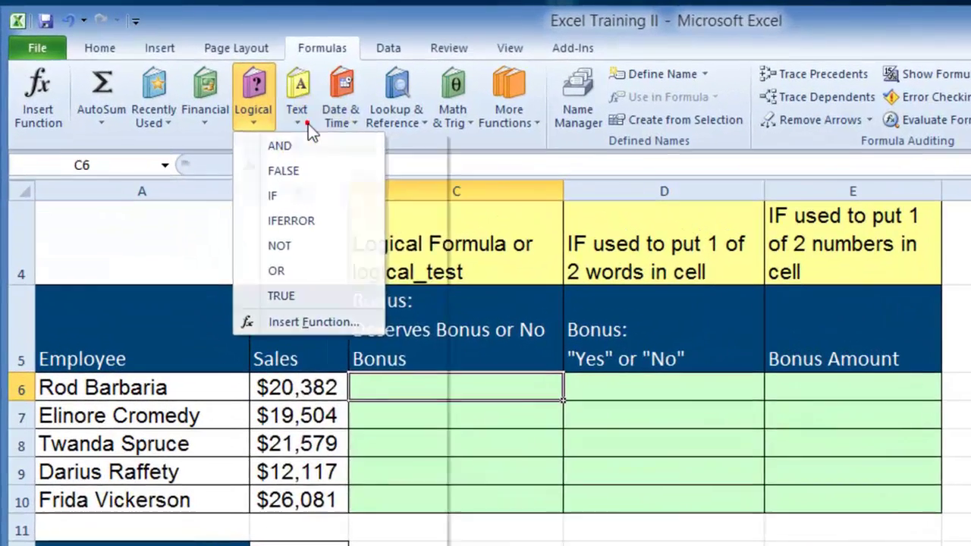
pyautogui.click(239, 88)
pyautogui.click(271, 91)
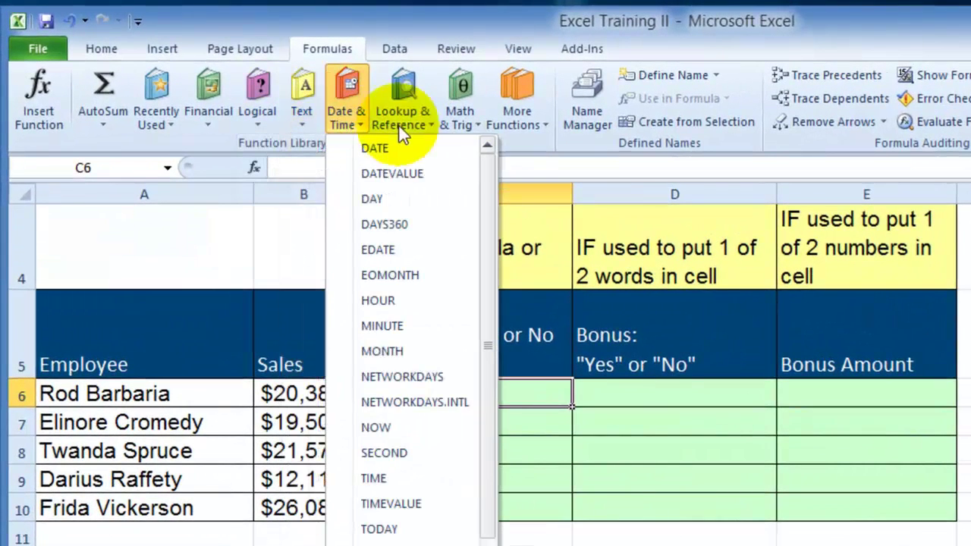
pyautogui.click(453, 131)
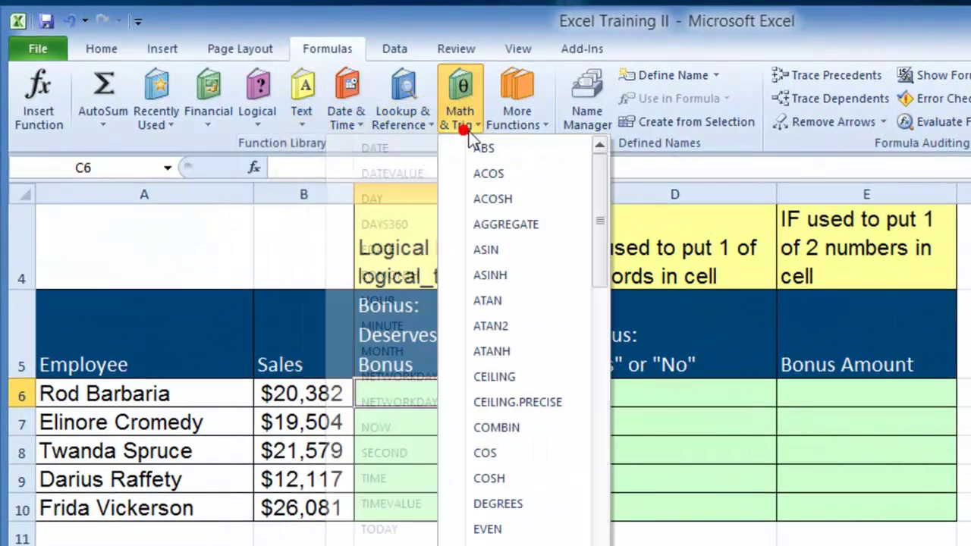
pyautogui.click(535, 129)
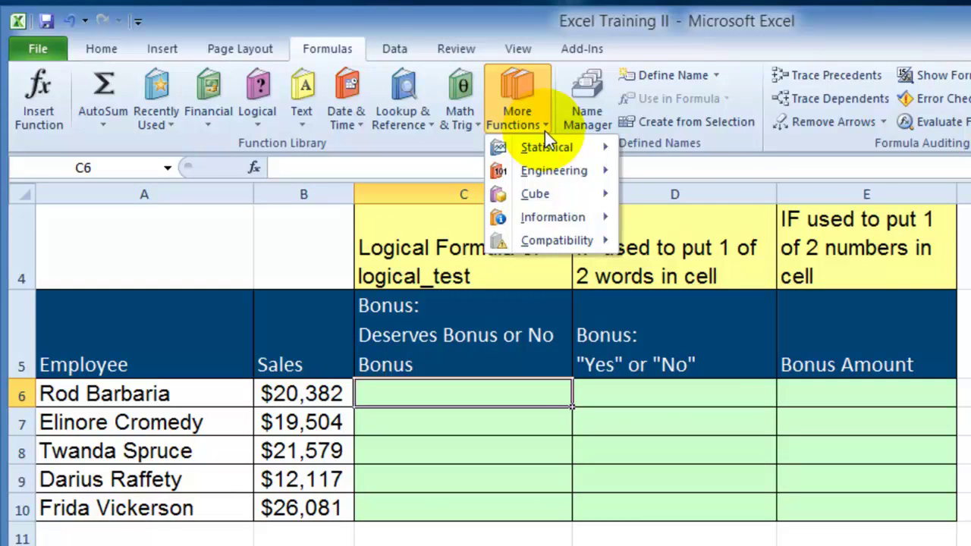
pyautogui.click(262, 121)
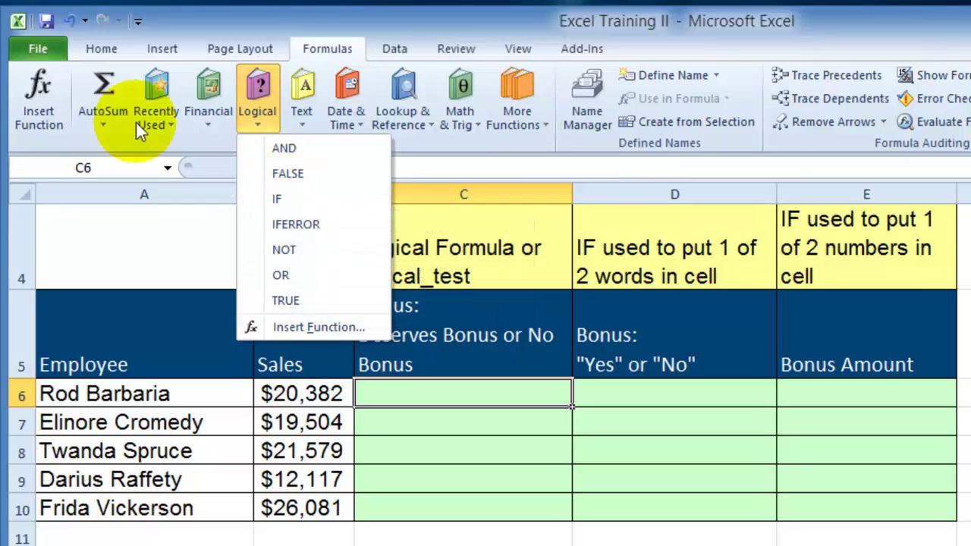
pyautogui.click(39, 114)
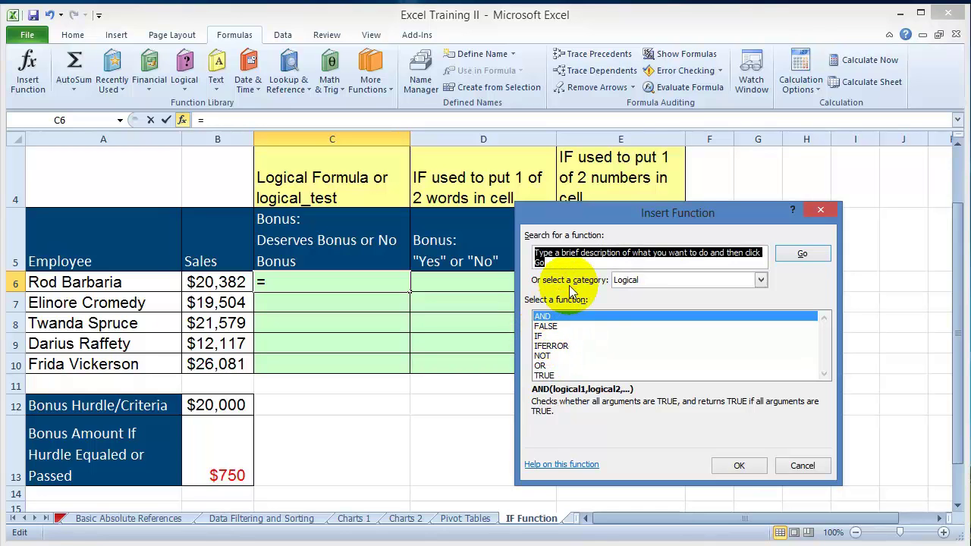
pyautogui.write('if')
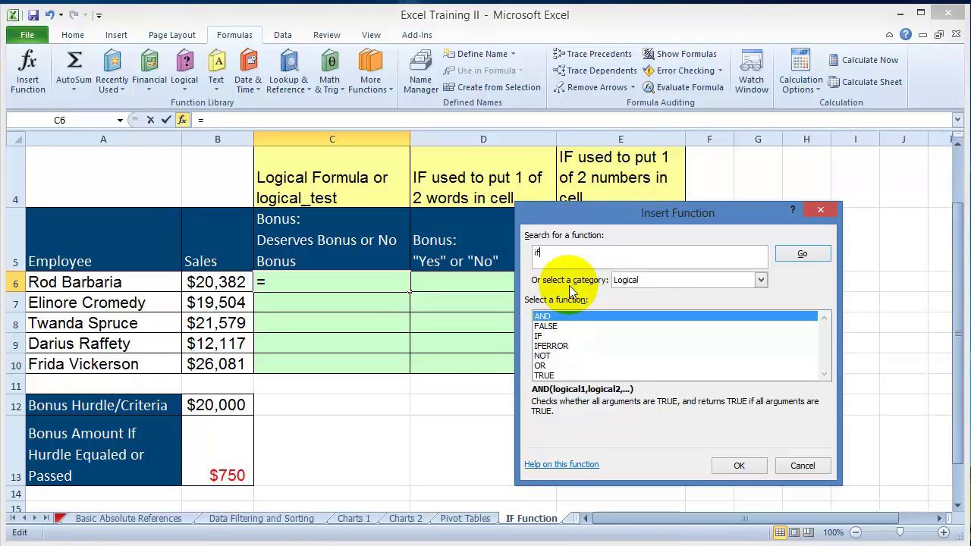
pyautogui.click(803, 255)
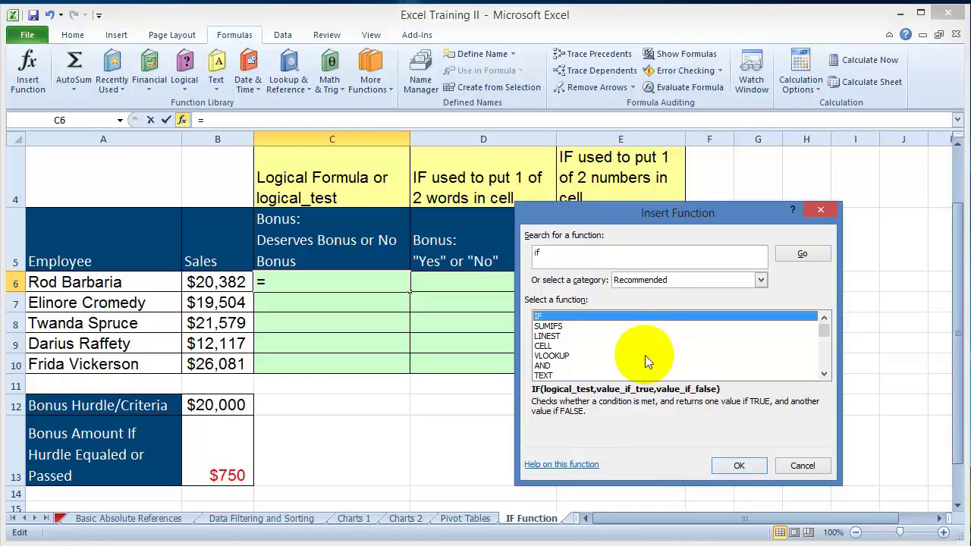
pyautogui.click(739, 465)
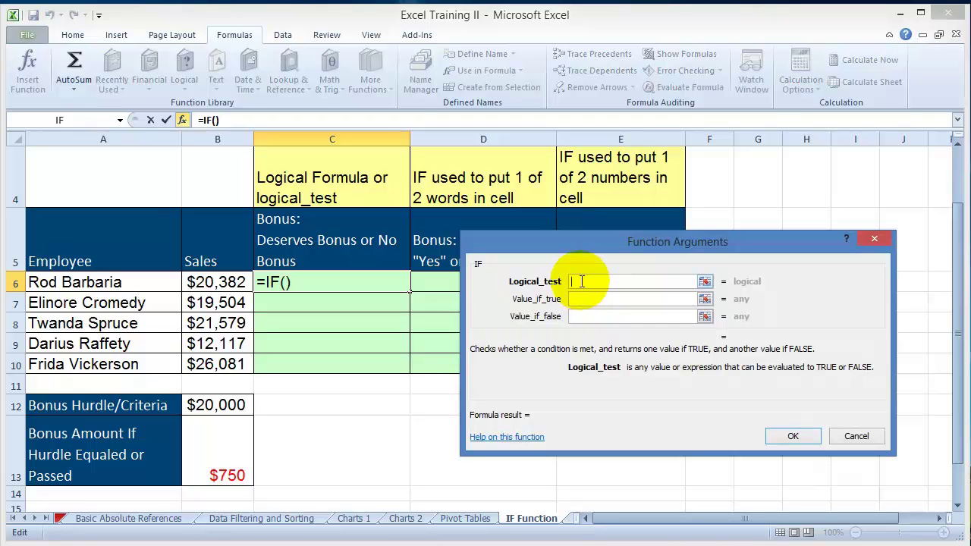
pyautogui.press('Escape')
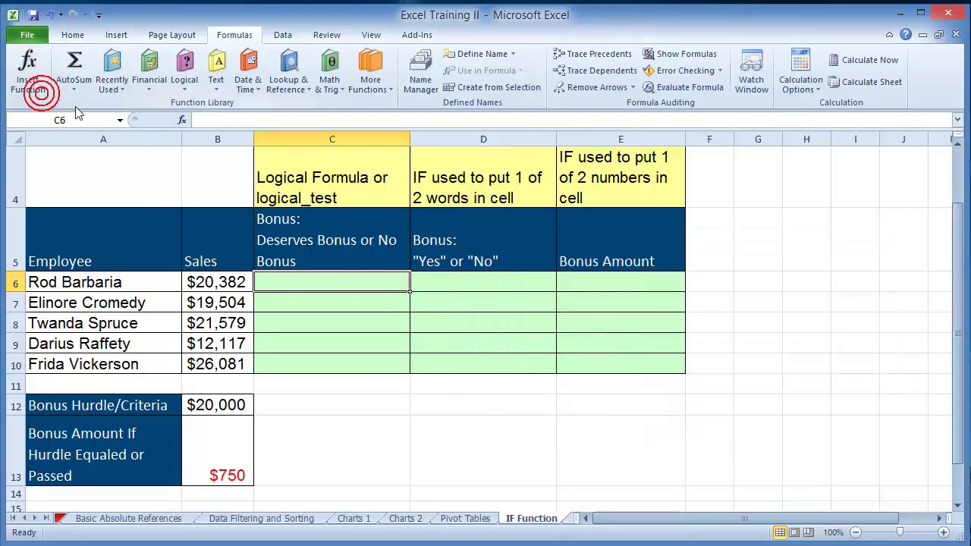
# Insert an IF function in C6 with the logical test B6>=B12, comparing the first employee's sales to the bonus hurdle.
pyautogui.click(27, 82)
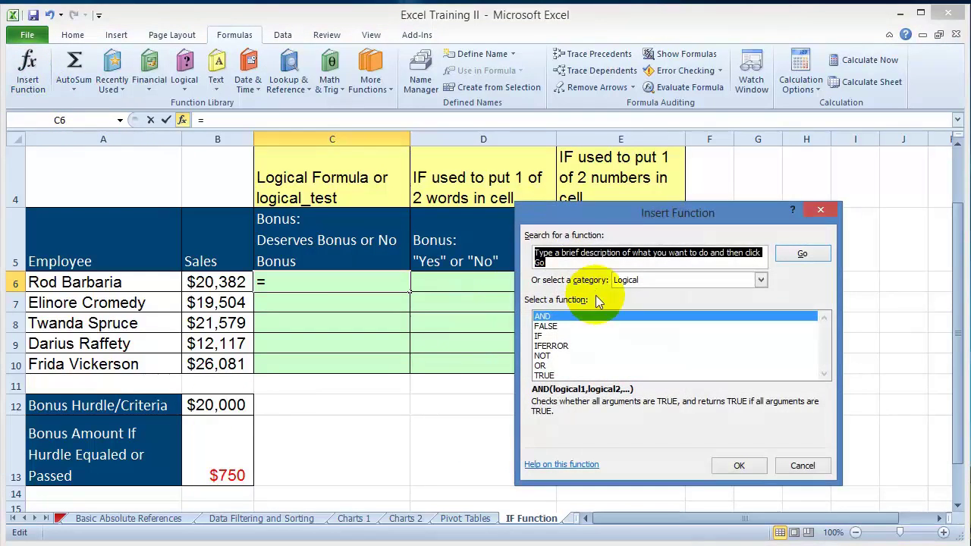
pyautogui.click(540, 336)
pyautogui.doubleClick(540, 336)
pyautogui.click(592, 280)
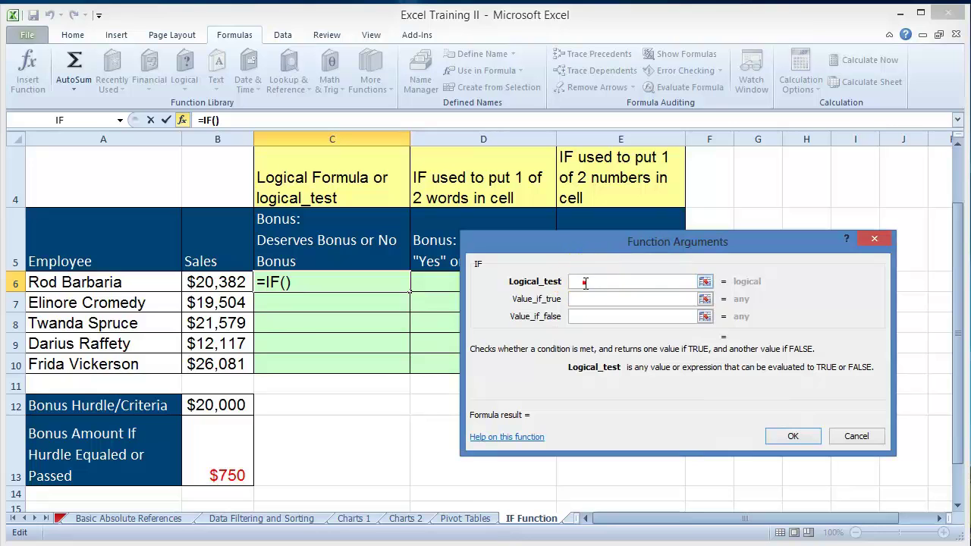
pyautogui.click(212, 281)
pyautogui.write('>')
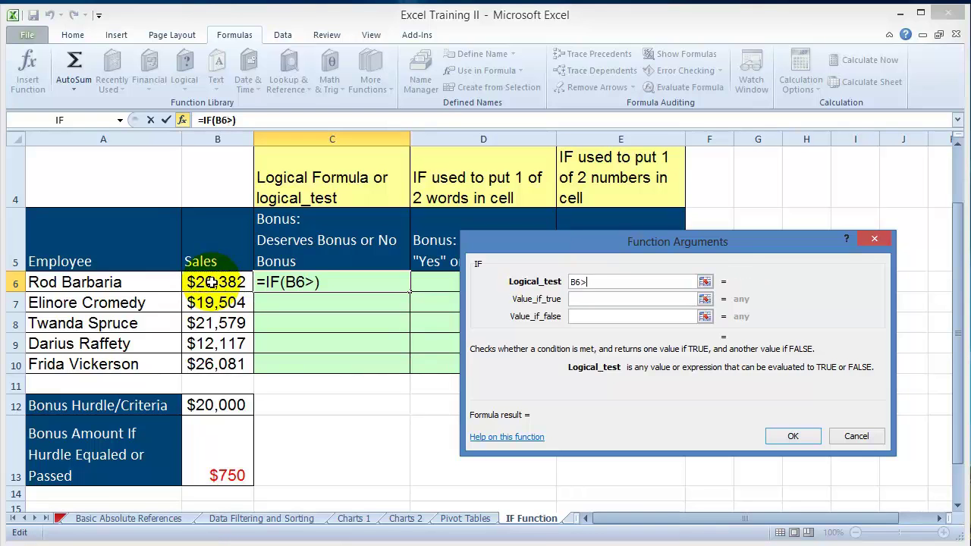
pyautogui.write('=')
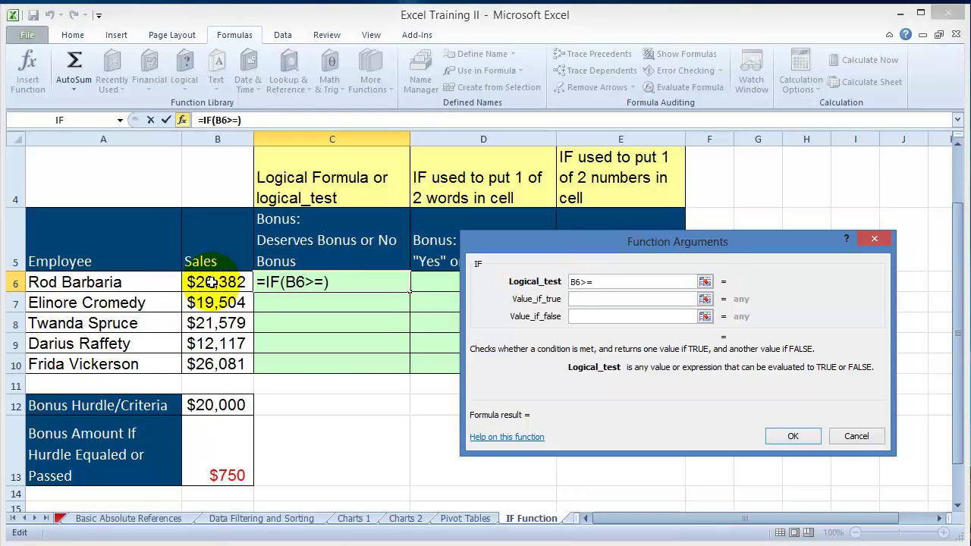
pyautogui.click(217, 406)
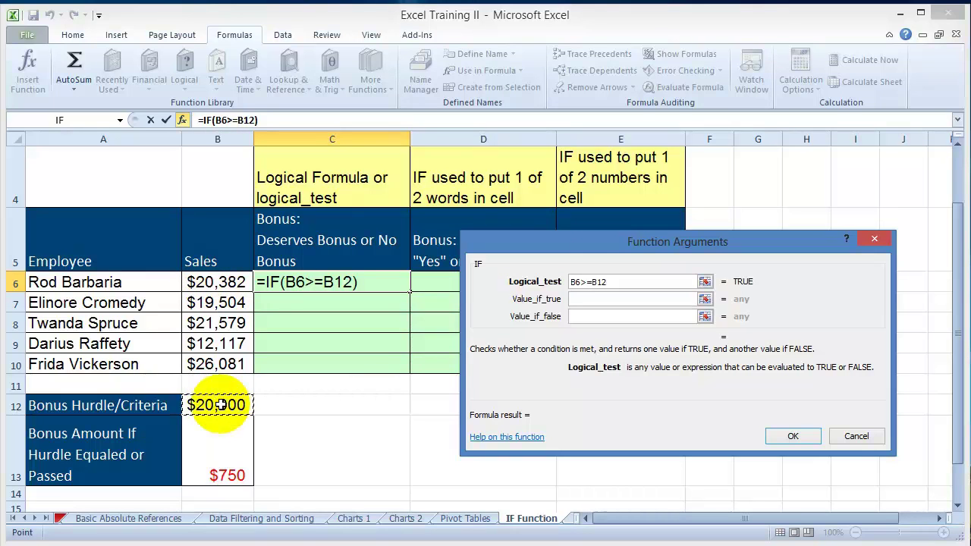
# Complete C6's IF function with "Deserves bonus" as the value if true and "No bonus for you" as the value if false.
pyautogui.click(604, 299)
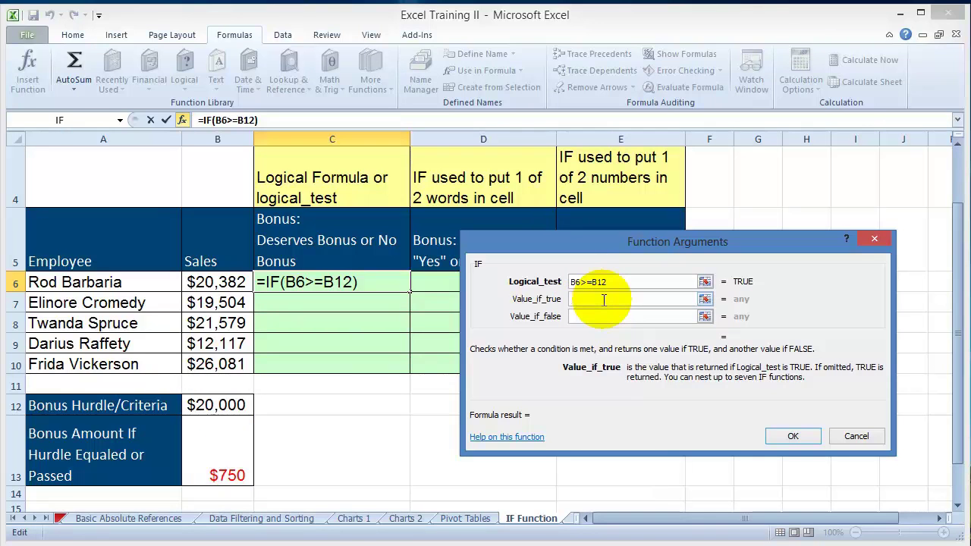
pyautogui.write('Deserves bonus')
pyautogui.press('Tab')
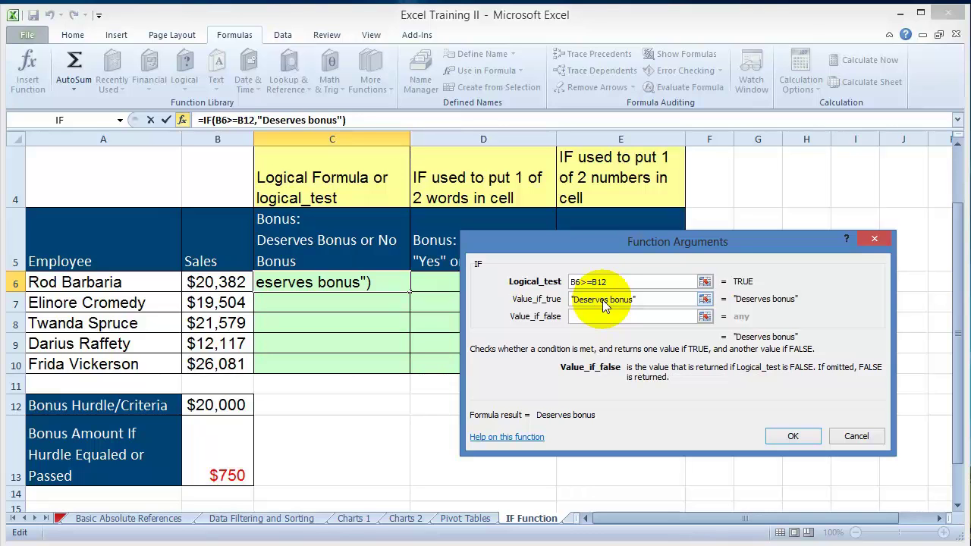
pyautogui.write('No bonus for you')
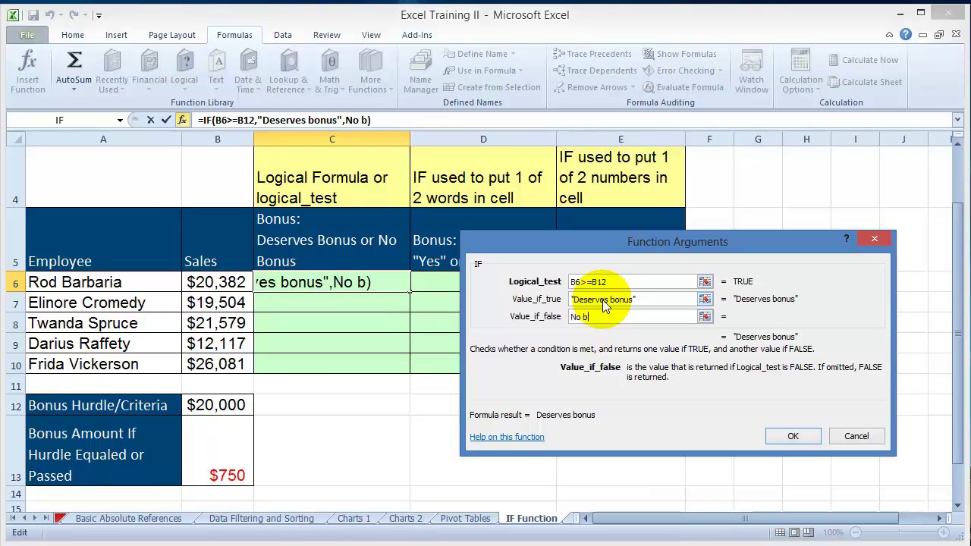
pyautogui.click(793, 436)
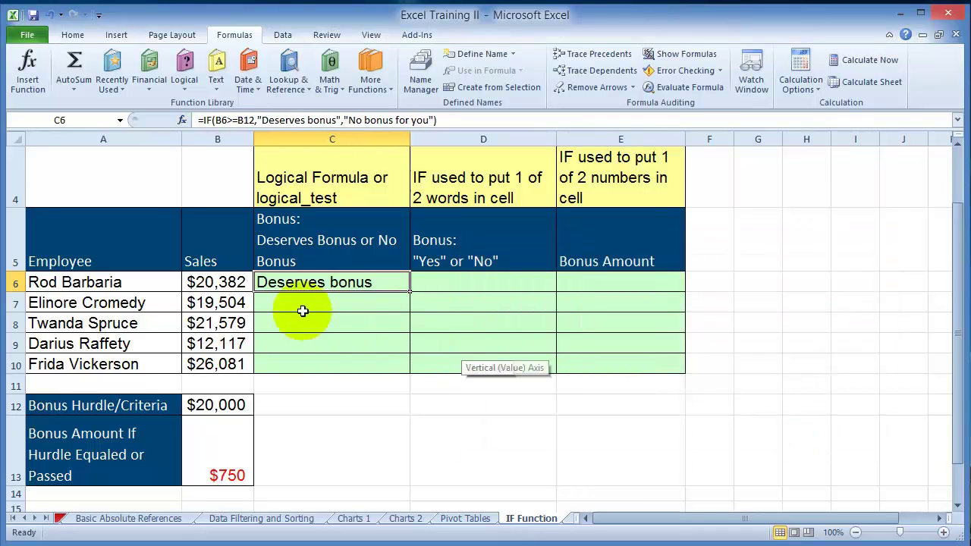
# Copy the IF formula from C6 down through C10.
pyautogui.click(314, 297)
pyautogui.click(277, 282)
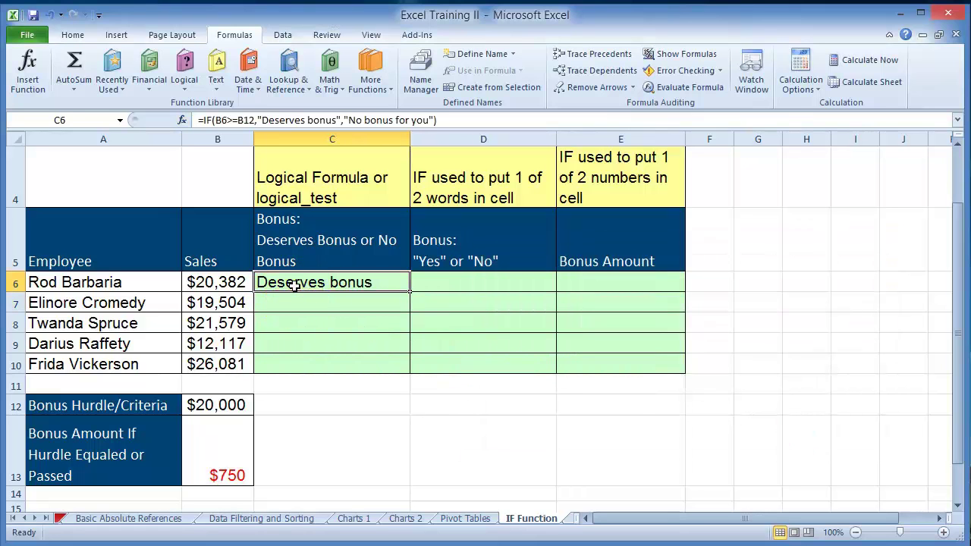
pyautogui.click(220, 288)
pyautogui.click(316, 282)
pyautogui.moveTo(410, 291); pyautogui.dragTo(383, 377)
# Examine the cell references in the bonus formulas in C6, C7 and C9.
pyautogui.click(345, 304)
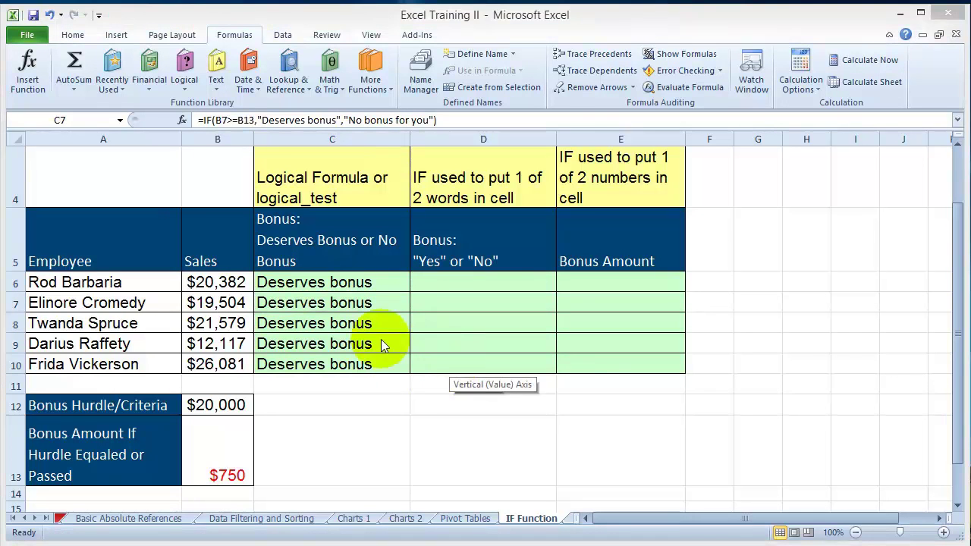
pyautogui.click(328, 282)
pyautogui.click(331, 283)
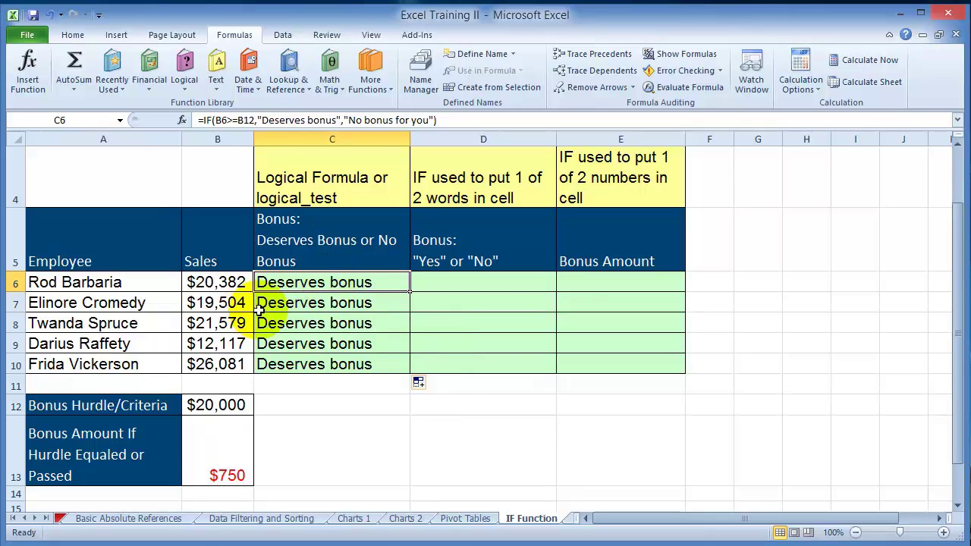
pyautogui.click(233, 120)
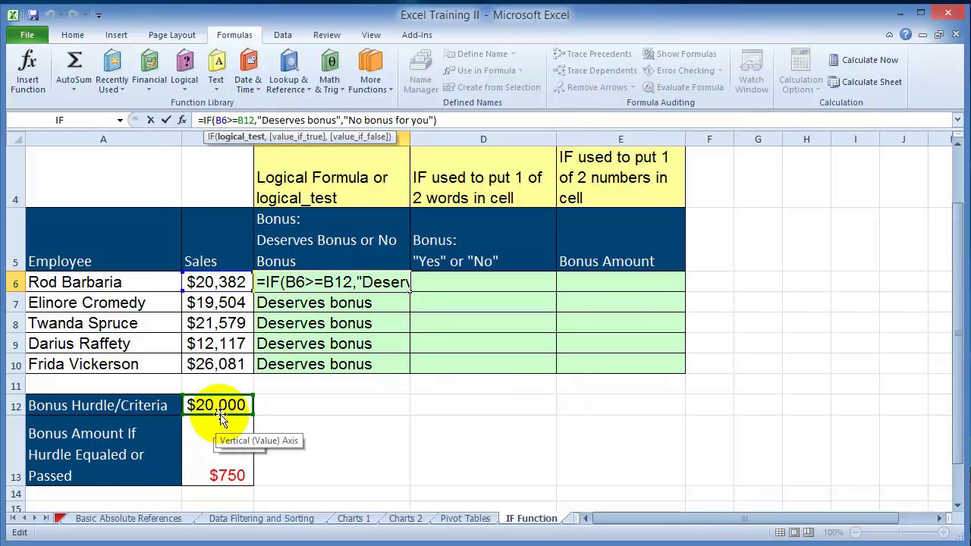
pyautogui.click(275, 343)
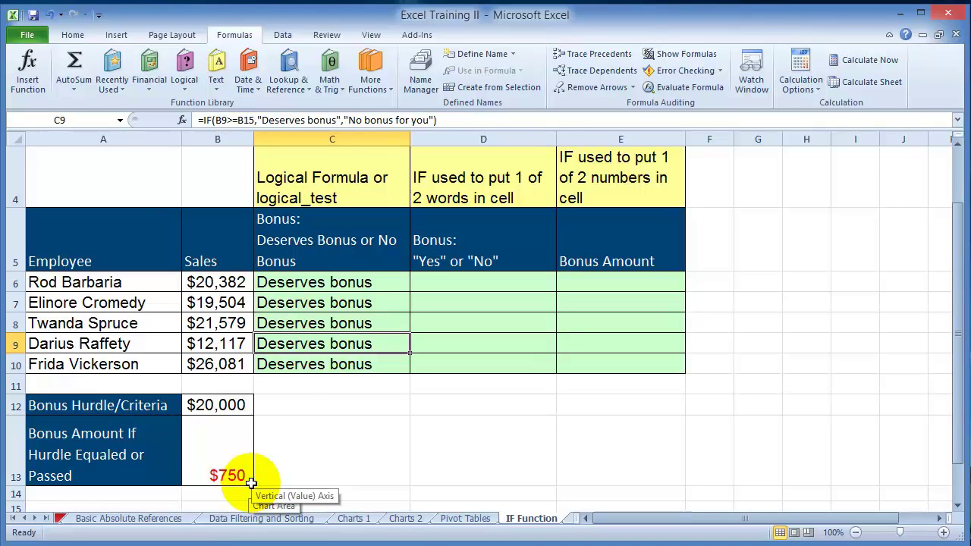
# Make the bonus hurdle reference in C6's IF formula absolute as $B$12.
pyautogui.click(310, 282)
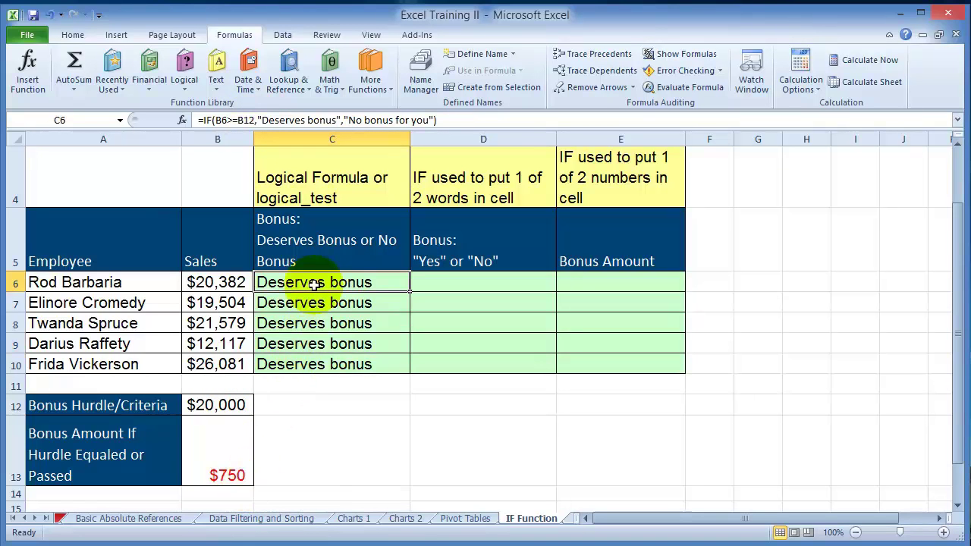
pyautogui.click(232, 120)
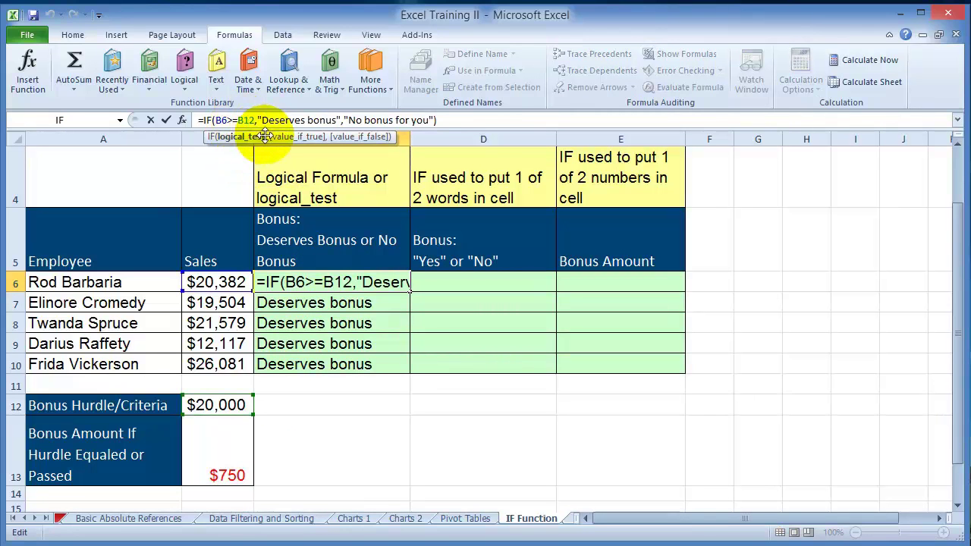
pyautogui.press('F4')
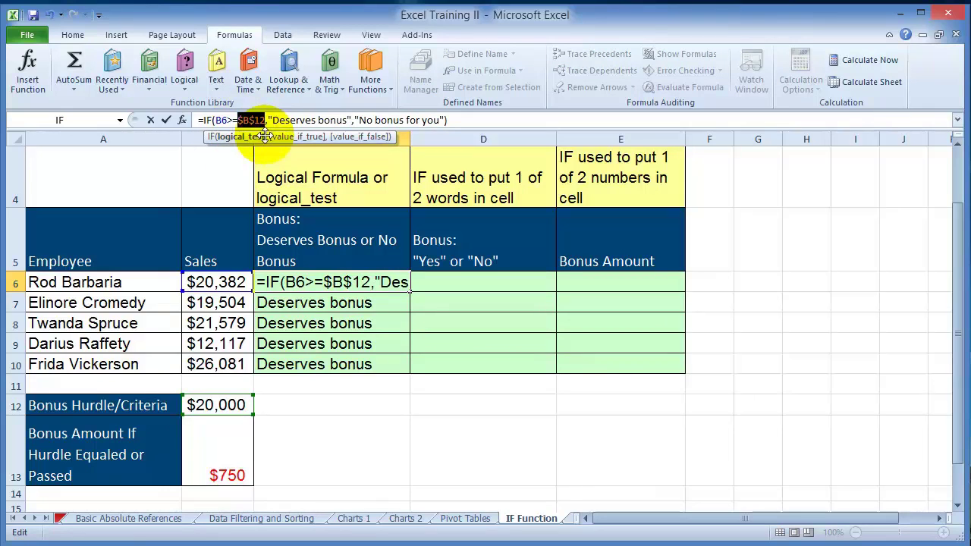
pyautogui.press('Return')
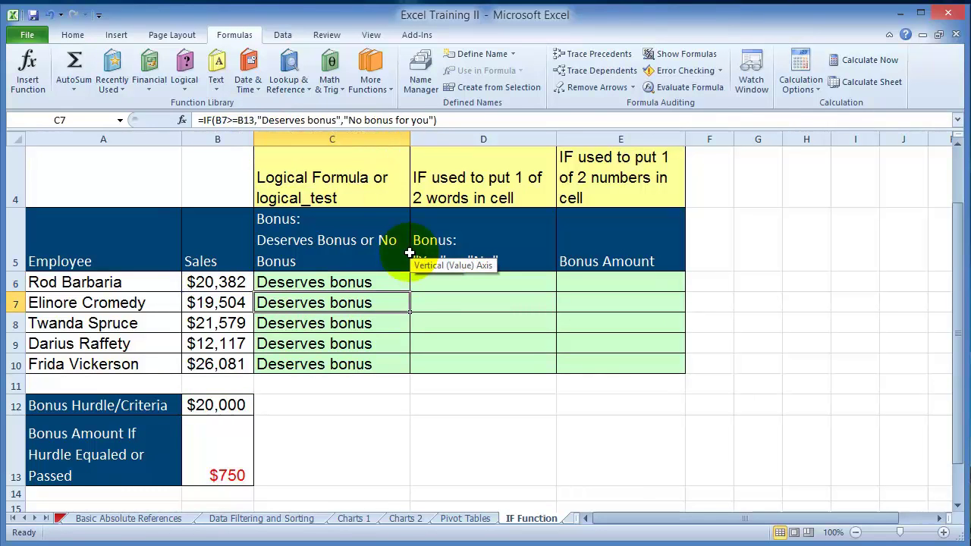
# Copy the corrected IF formula from C6 down through C10 and check the copied formulas.
pyautogui.click(392, 285)
pyautogui.moveTo(409, 291); pyautogui.dragTo(400, 369)
pyautogui.click(353, 320)
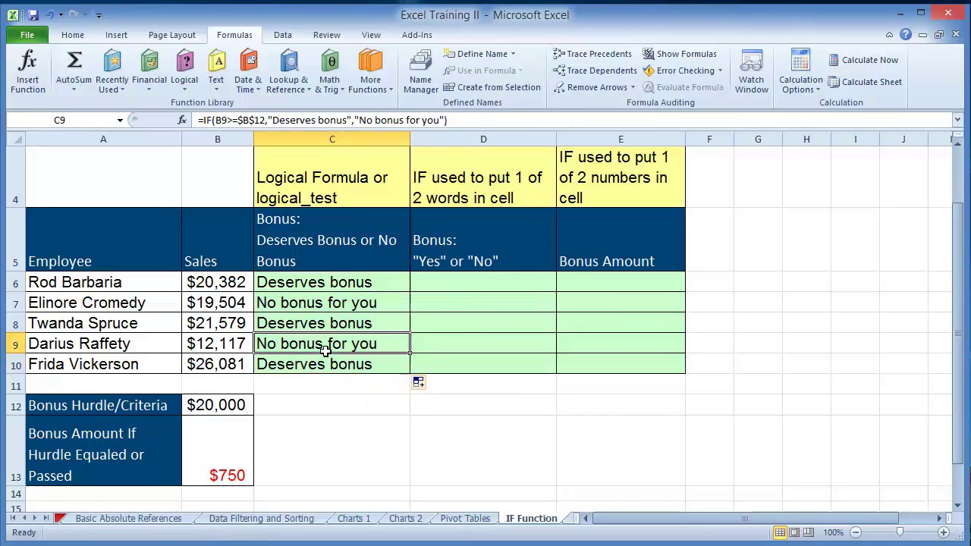
pyautogui.click(351, 302)
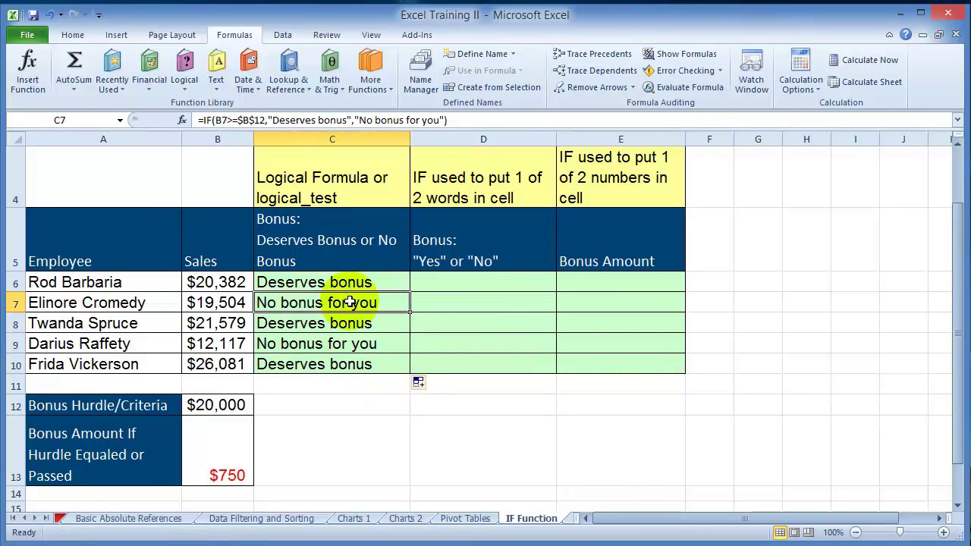
pyautogui.click(352, 282)
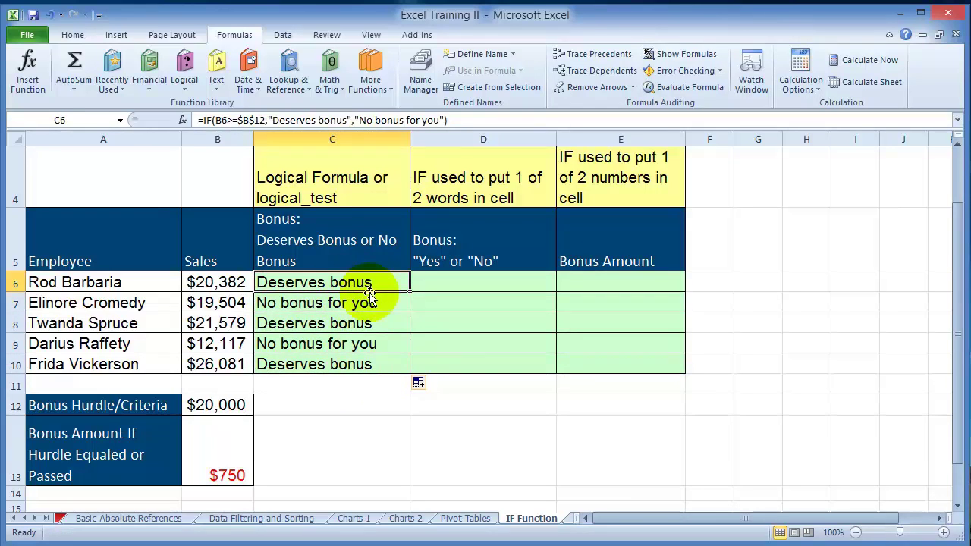
# Insert an IF function in D6 with the logical test B6>=B12.
pyautogui.click(461, 281)
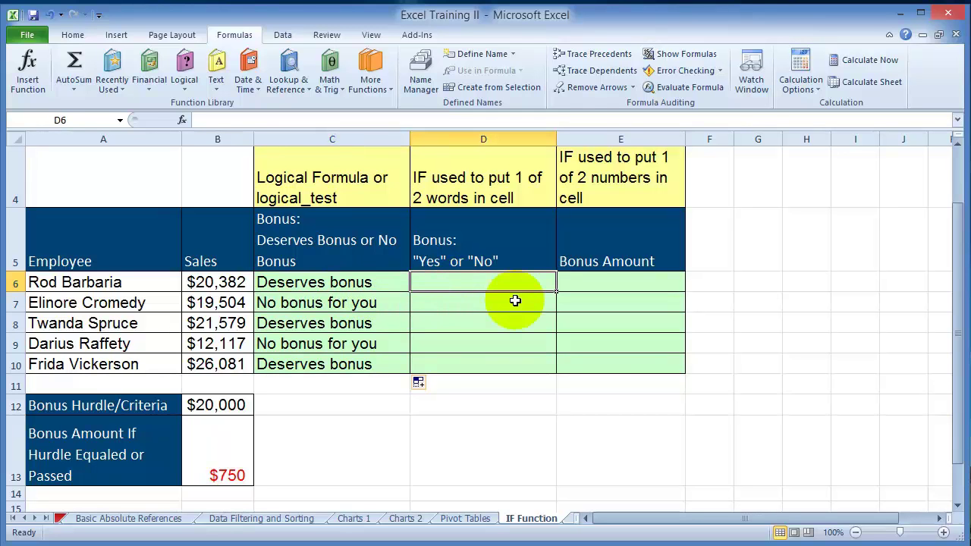
pyautogui.click(30, 72)
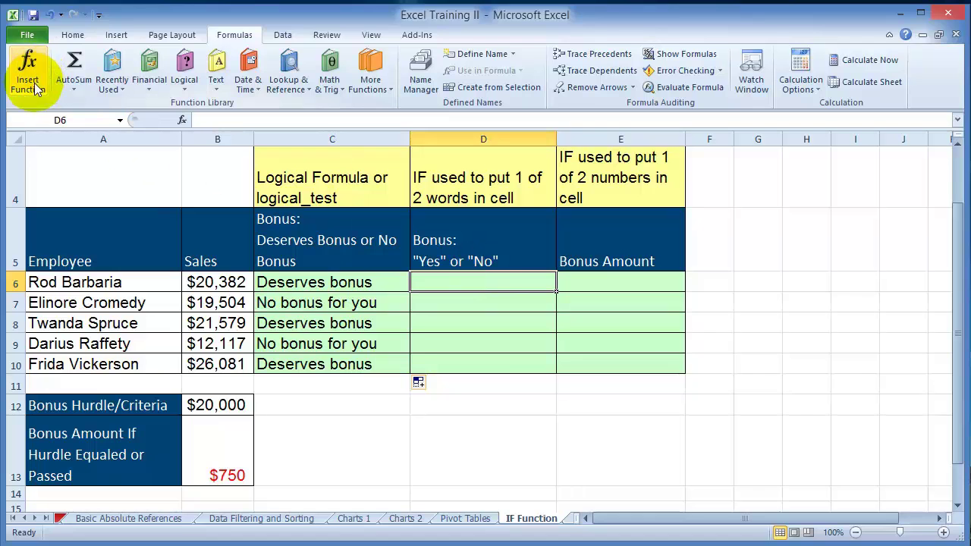
pyautogui.click(539, 335)
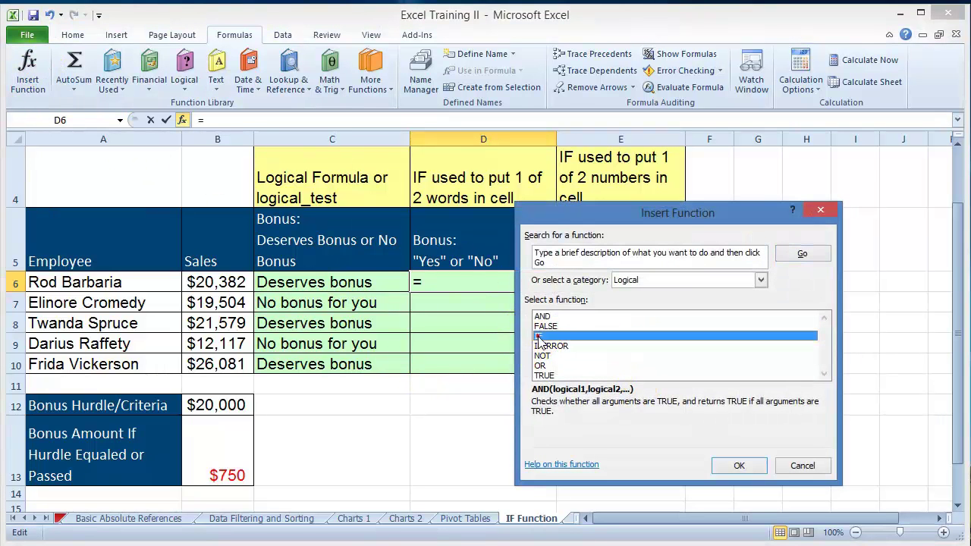
pyautogui.click(736, 466)
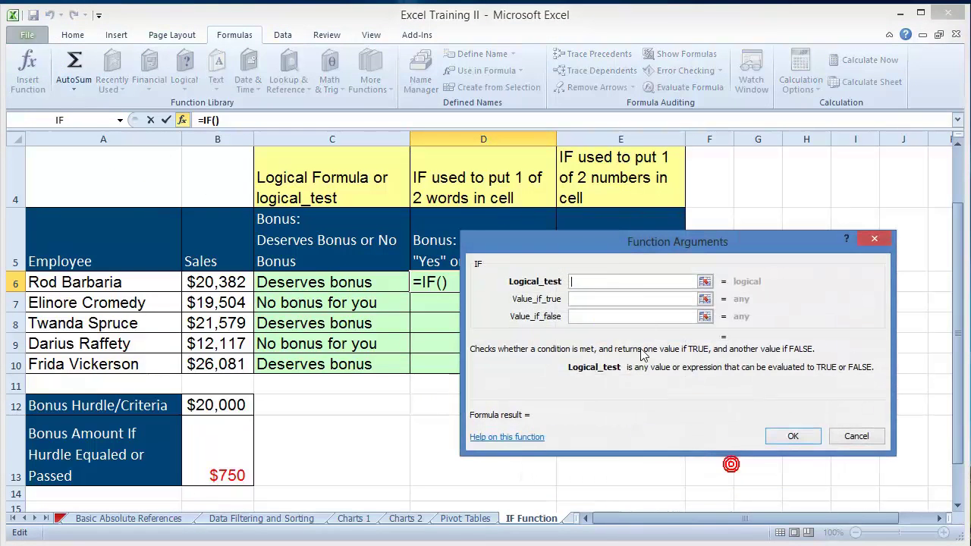
pyautogui.click(242, 279)
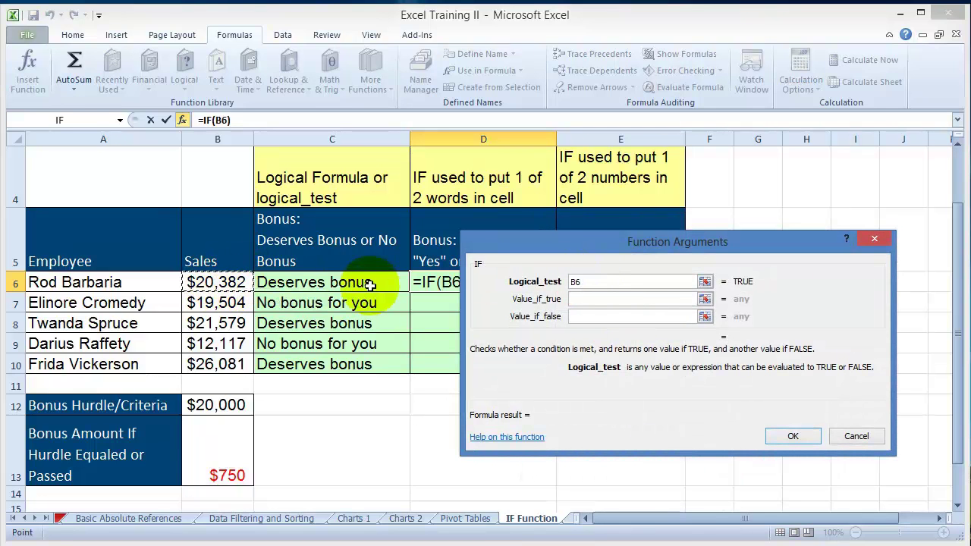
pyautogui.write('>=')
pyautogui.click(241, 407)
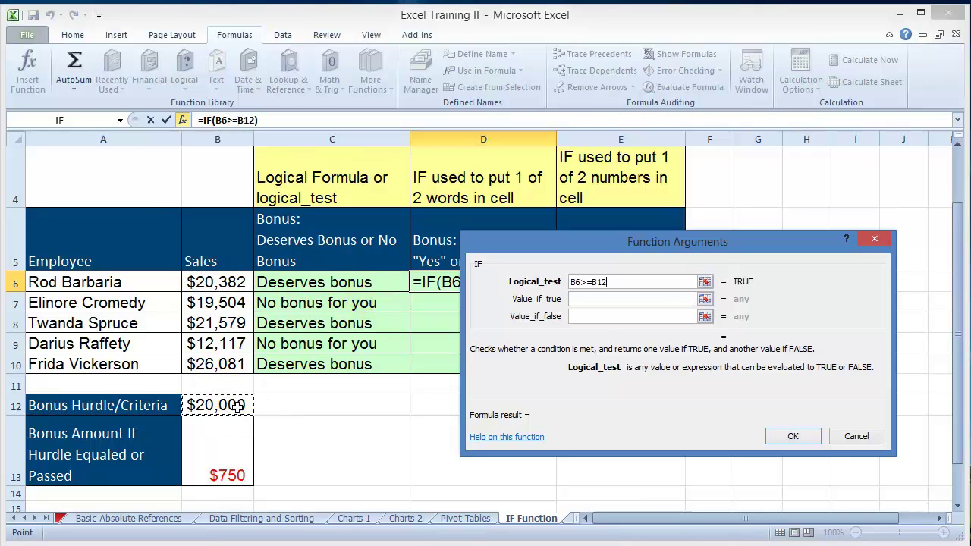
# Complete D6's IF function with "Yes" if true, "No" if false, and the hurdle reference made absolute as $B$12.
pyautogui.click(598, 300)
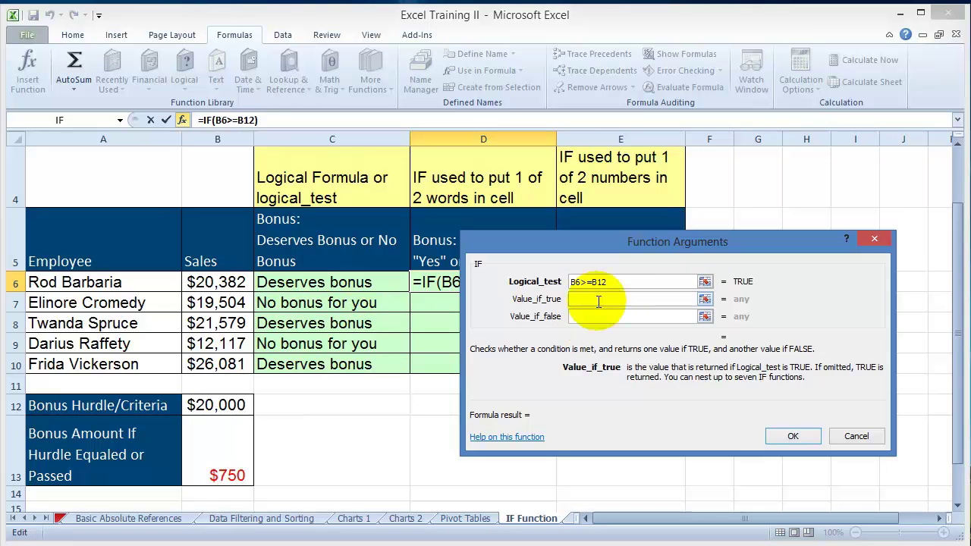
pyautogui.write('Yes')
pyautogui.click(599, 282)
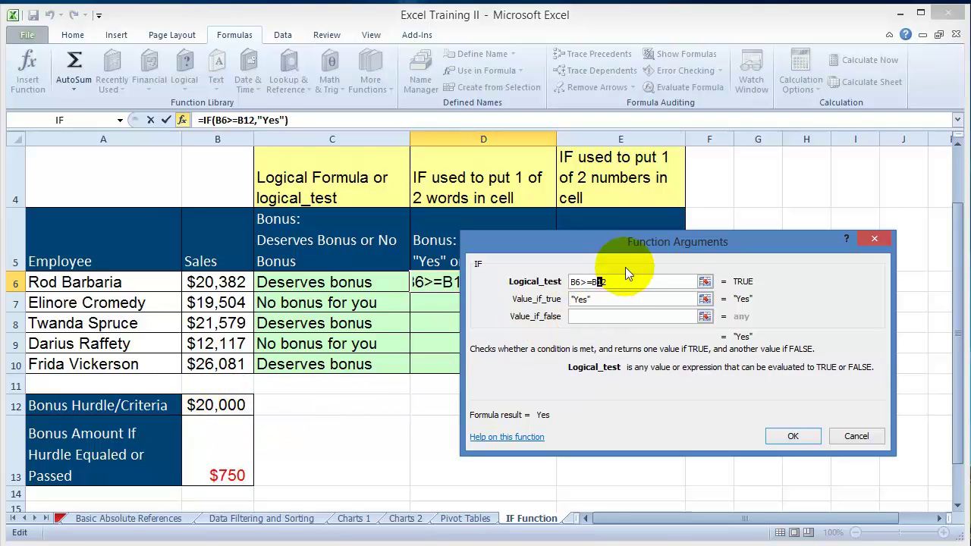
pyautogui.click(600, 285)
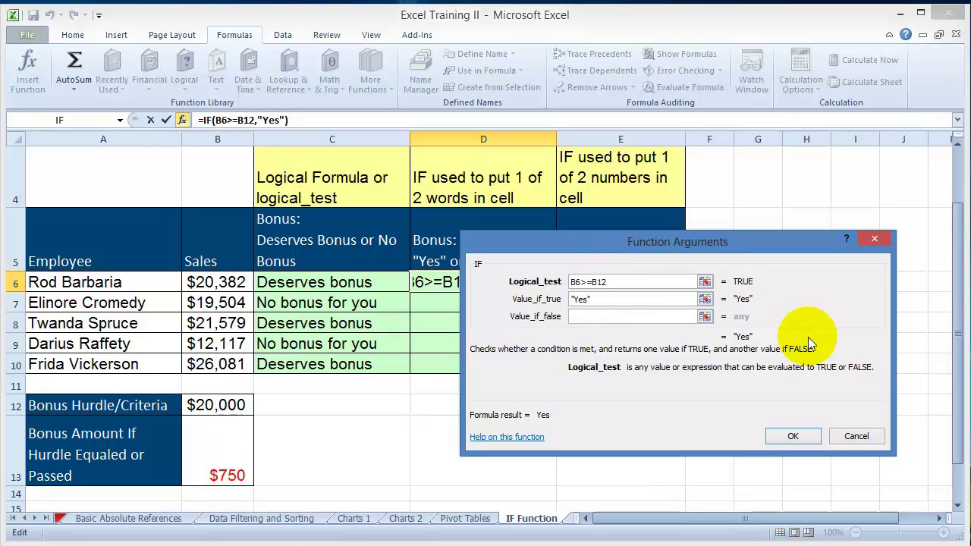
pyautogui.press('F4')
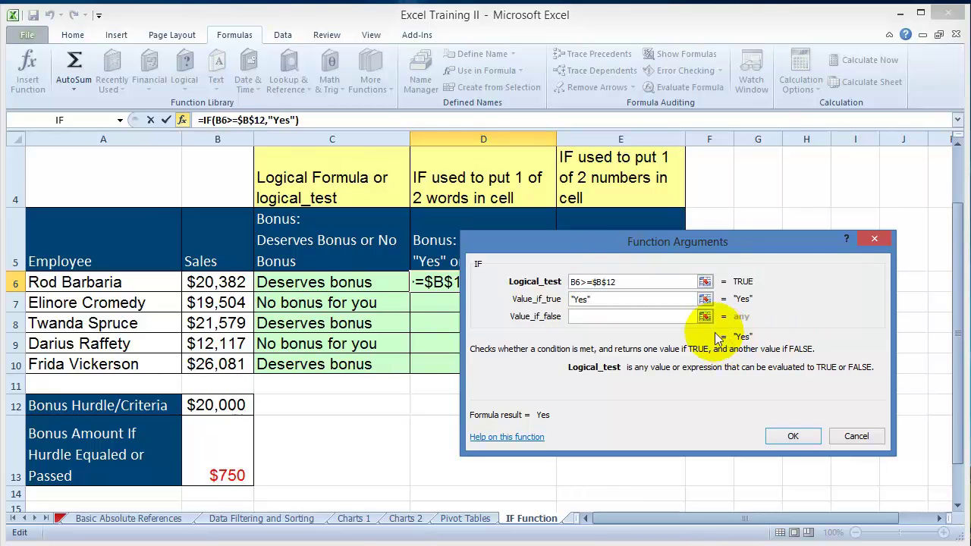
pyautogui.click(605, 316)
pyautogui.write('No')
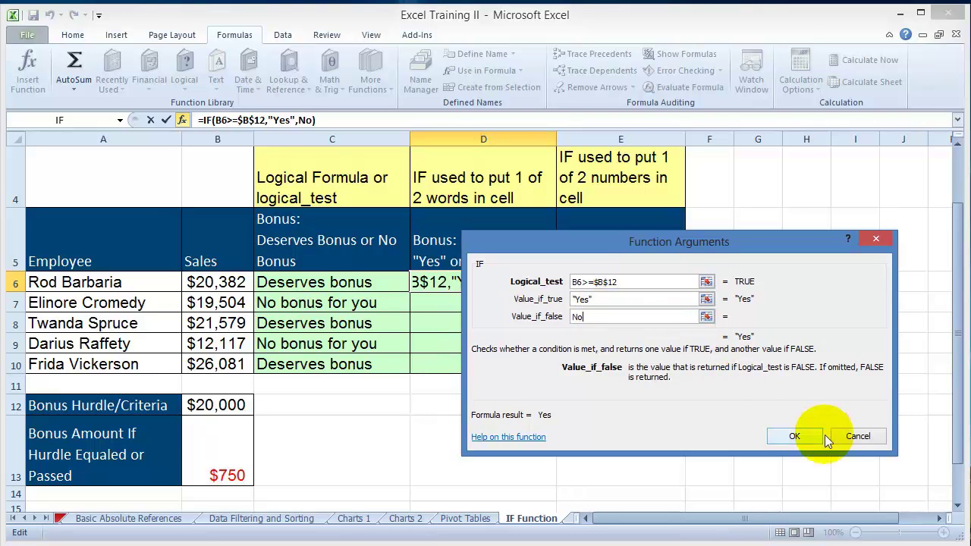
pyautogui.click(802, 440)
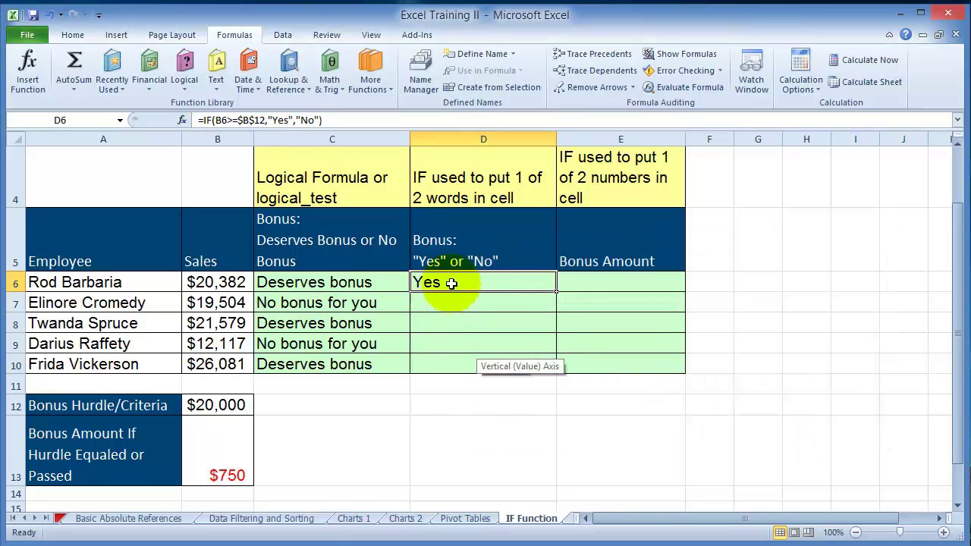
# Copy the Yes/No formula from D6 down through D10 and compare row 9 with the bonus text in column C.
pyautogui.moveTo(558, 292); pyautogui.dragTo(542, 372)
pyautogui.click(436, 342)
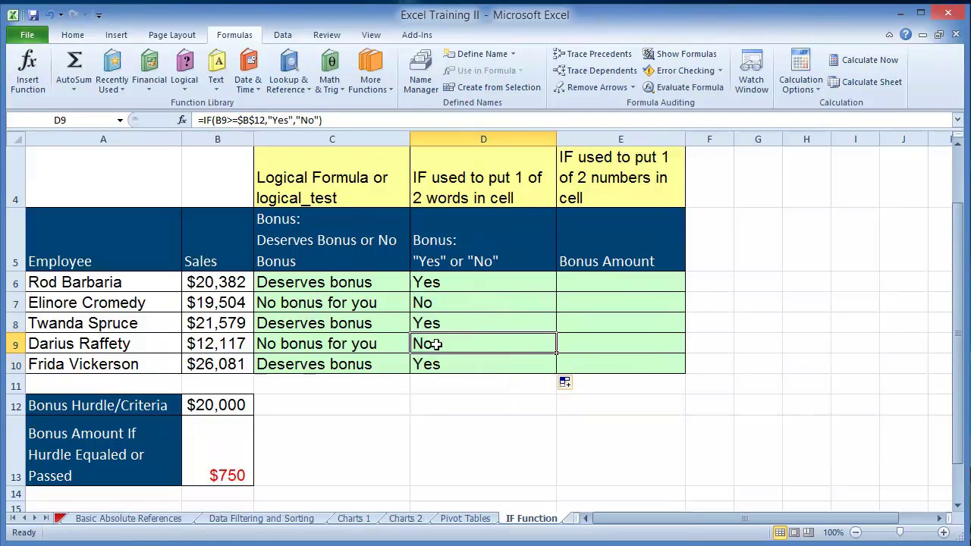
pyautogui.click(351, 340)
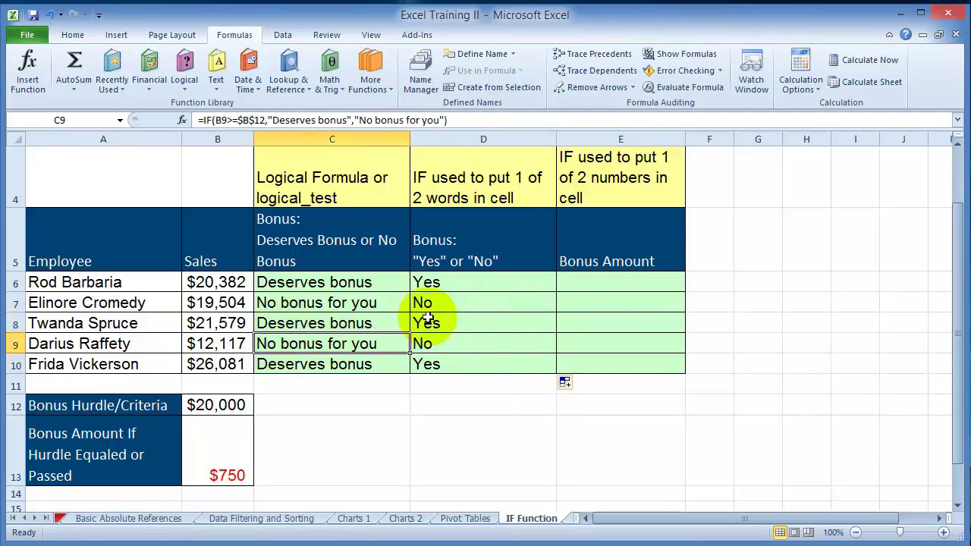
# Insert an IF function in E6 with the logical test B6>=$B$12, using an absolute reference to the bonus hurdle.
pyautogui.click(576, 284)
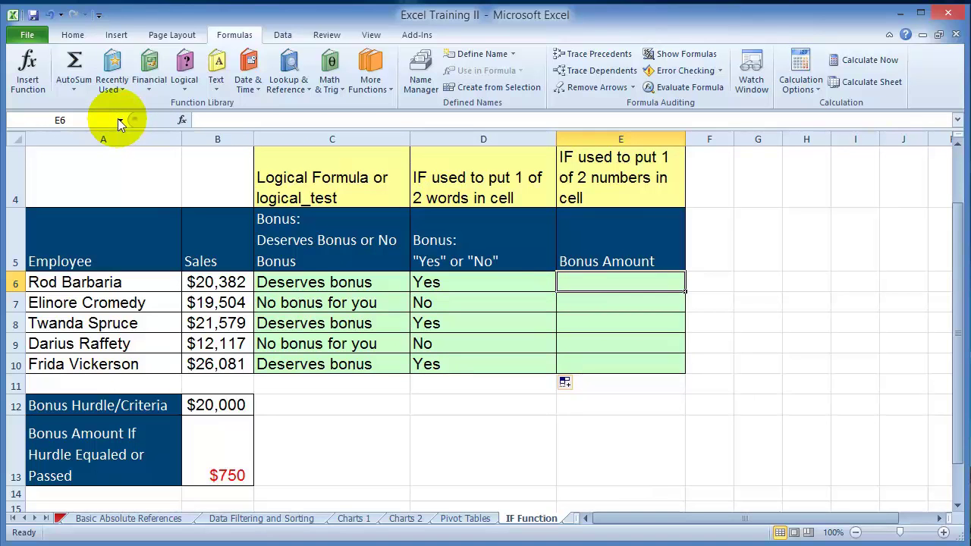
pyautogui.click(27, 76)
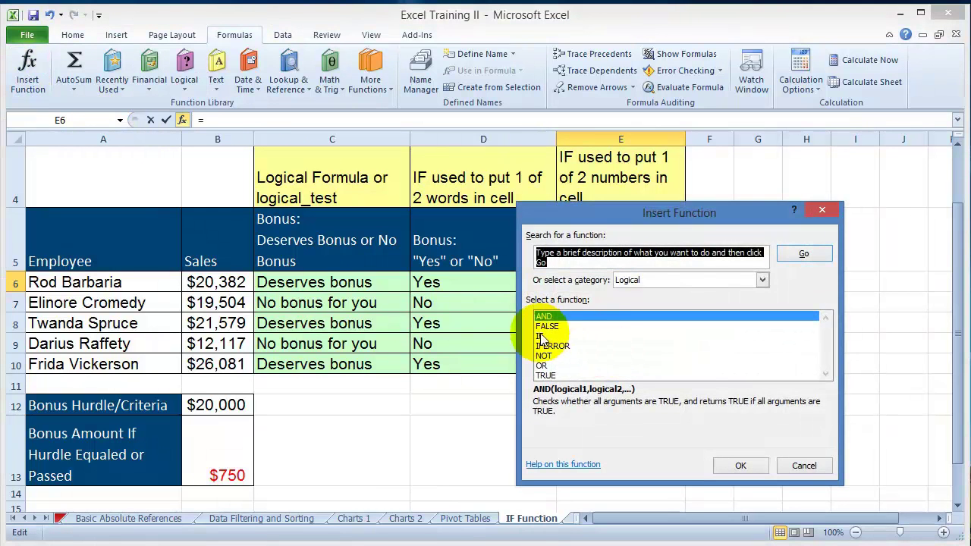
pyautogui.click(541, 337)
pyautogui.click(740, 466)
pyautogui.click(594, 281)
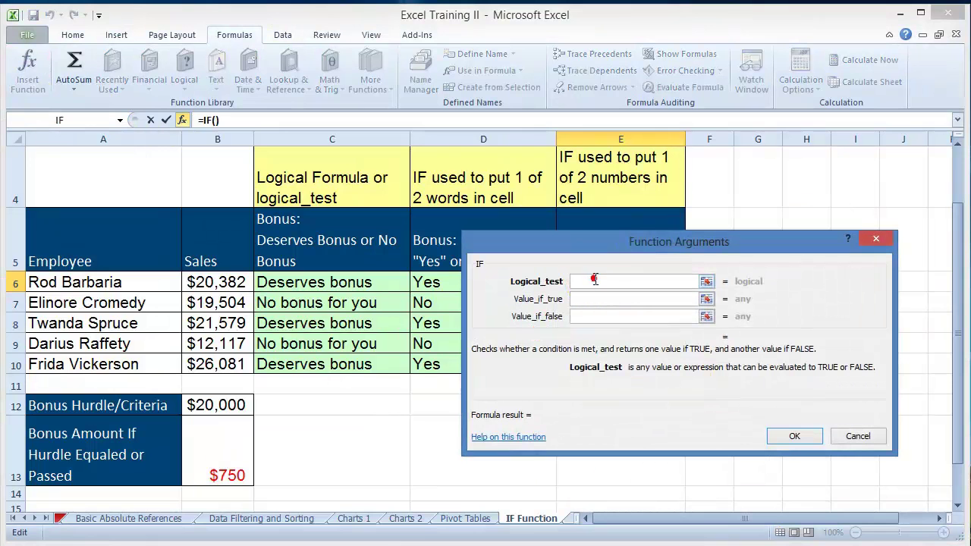
pyautogui.click(204, 281)
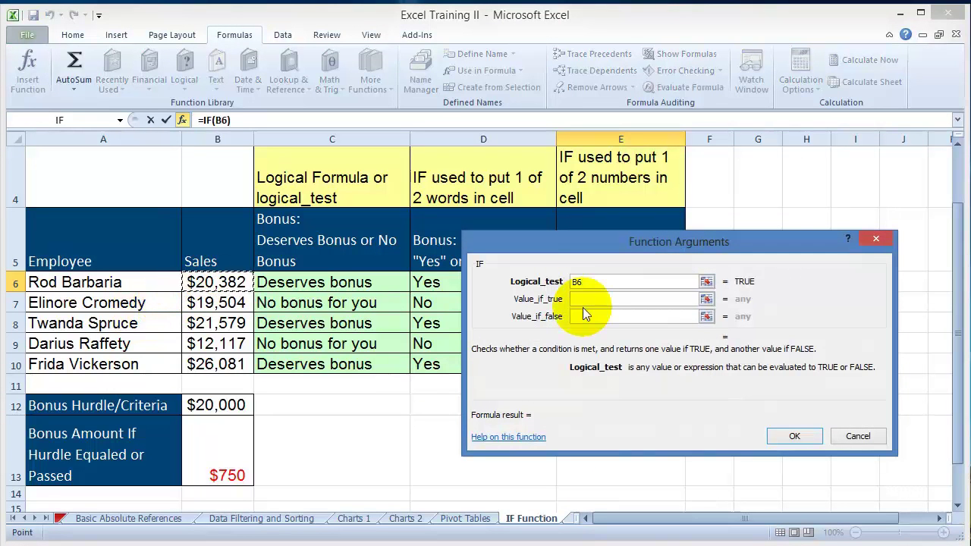
pyautogui.write('>=')
pyautogui.click(220, 405)
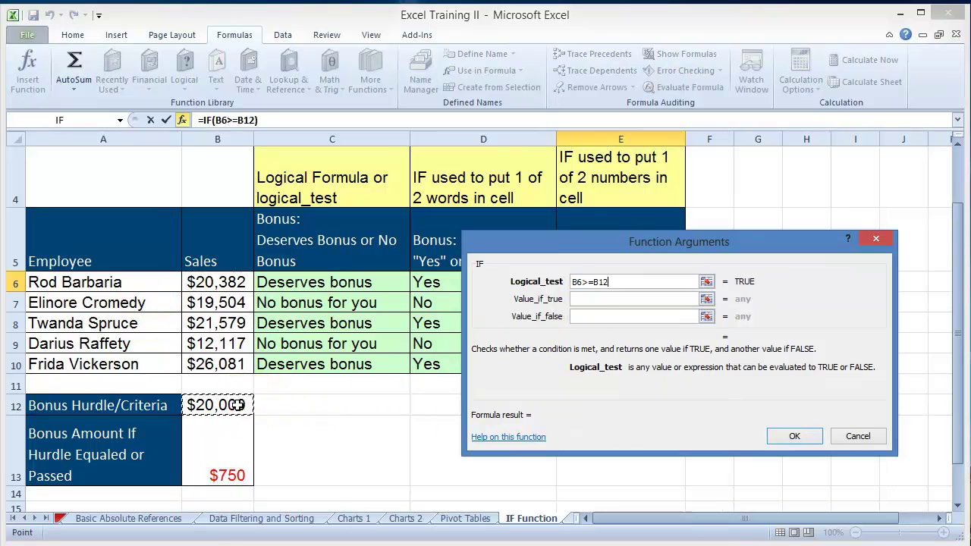
pyautogui.click(619, 281)
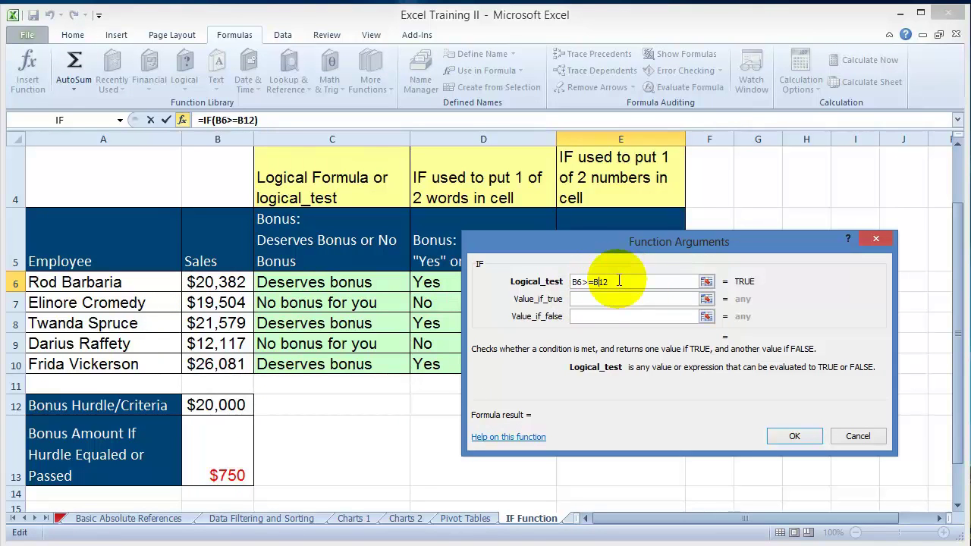
pyautogui.press('F4')
pyautogui.click(609, 281)
pyautogui.click(607, 282)
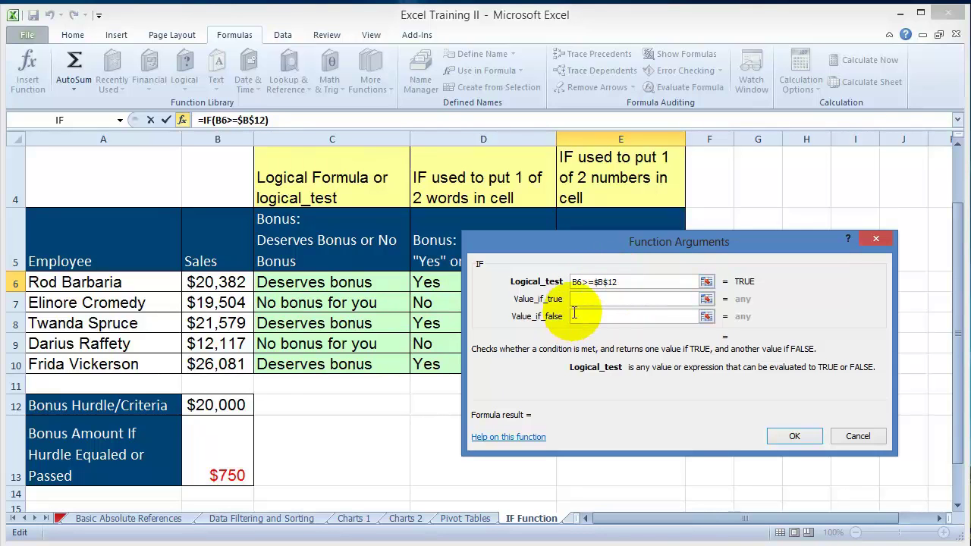
# Complete E6's IF function with the bonus amount $B$13 as the value if true and 0 as the value if false.
pyautogui.click(595, 299)
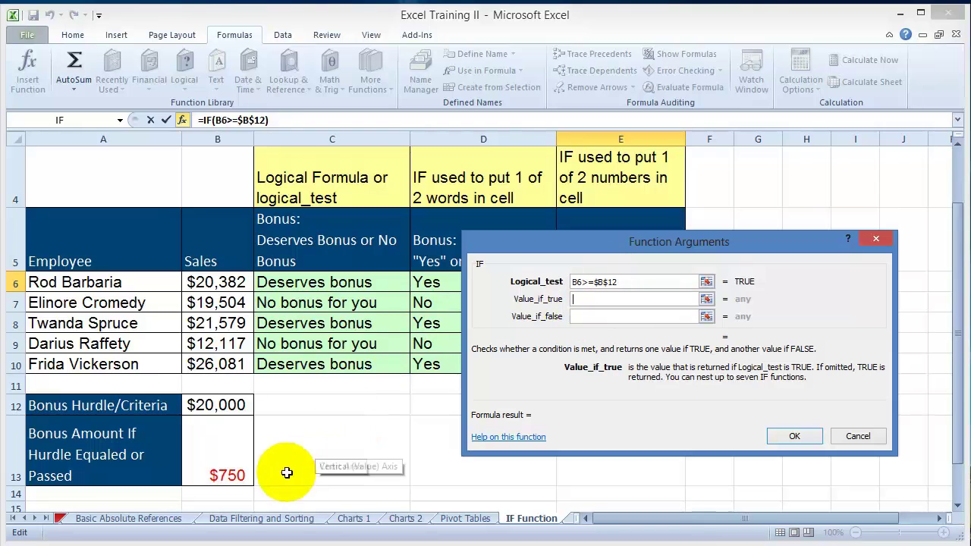
pyautogui.click(233, 478)
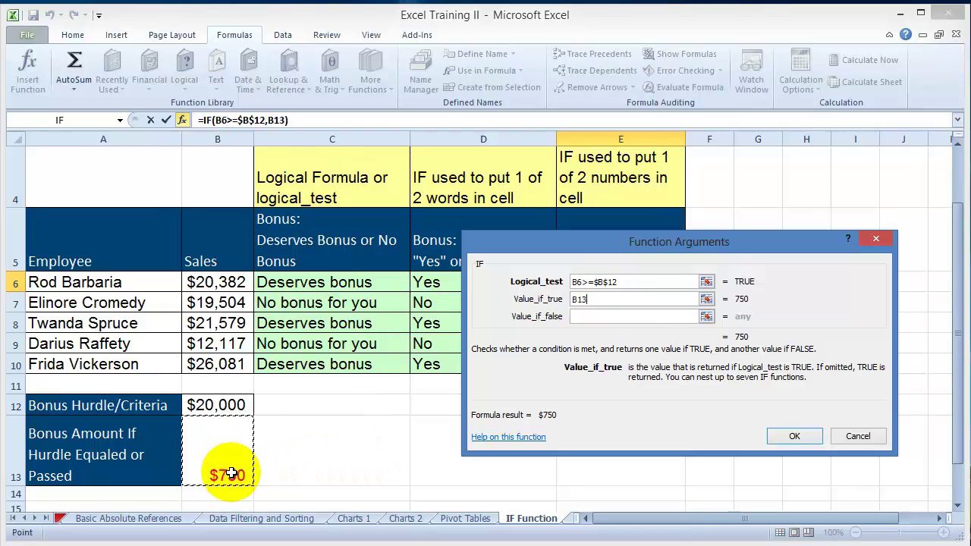
pyautogui.press('F4')
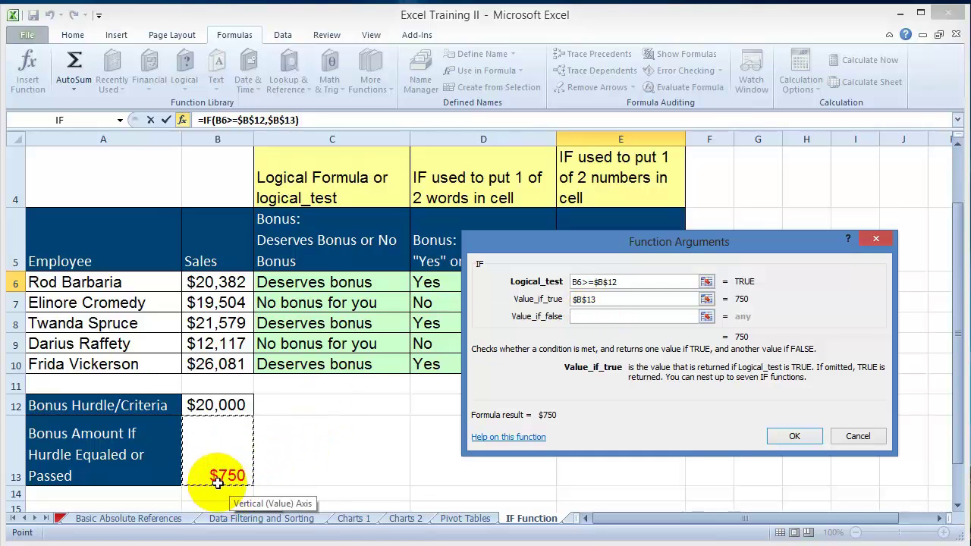
pyautogui.click(635, 318)
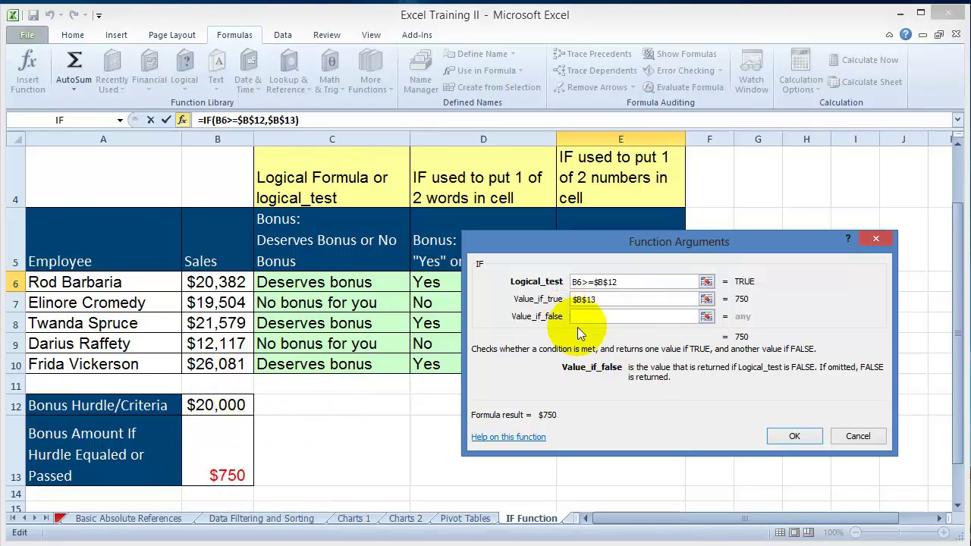
pyautogui.write('0')
pyautogui.click(783, 438)
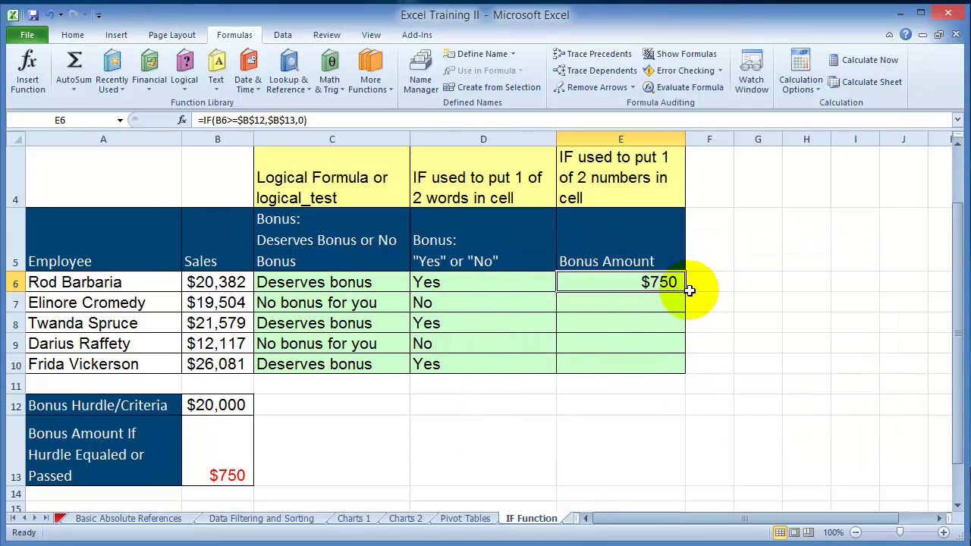
# Copy the bonus amount formula from E6 down through E10 and check the formula in E9.
pyautogui.moveTo(688, 291); pyautogui.dragTo(692, 370)
pyautogui.click(635, 342)
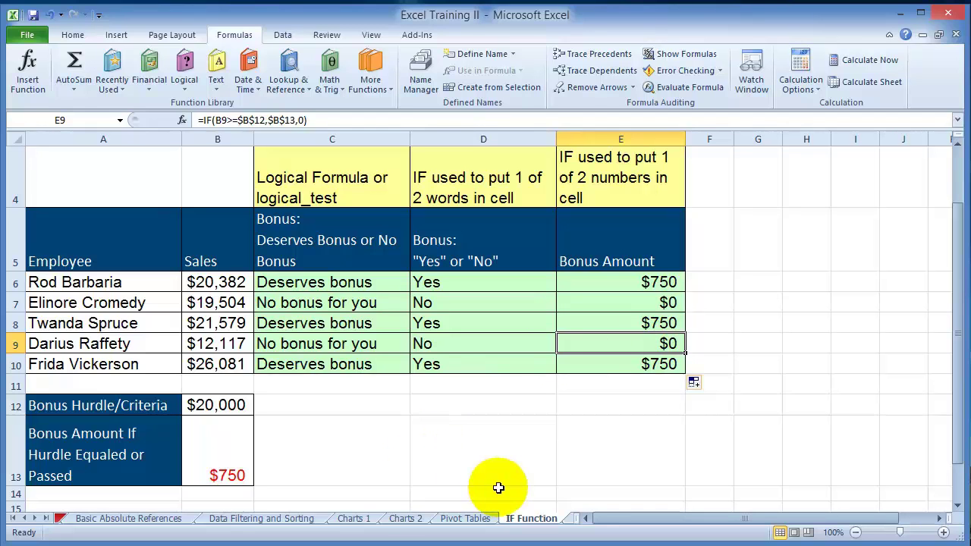
pyautogui.click(489, 407)
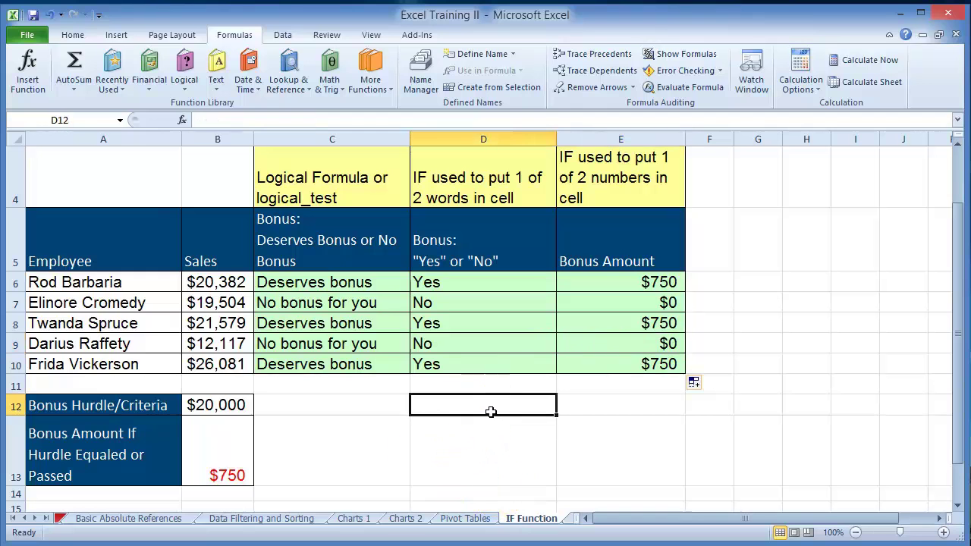
# Review the arguments of the IF formula in C6 and the bonus amount formula in E6.
pyautogui.click(340, 281)
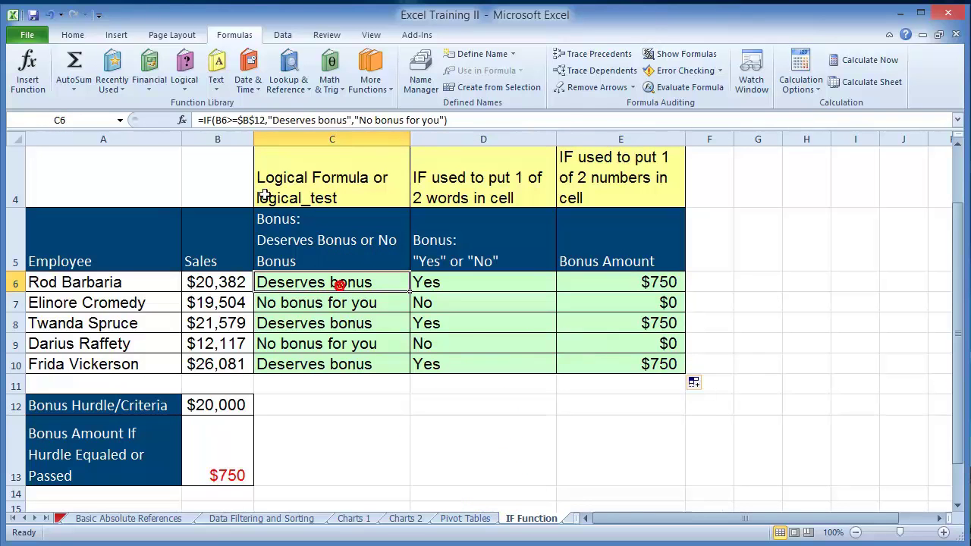
pyautogui.click(221, 120)
pyautogui.click(281, 120)
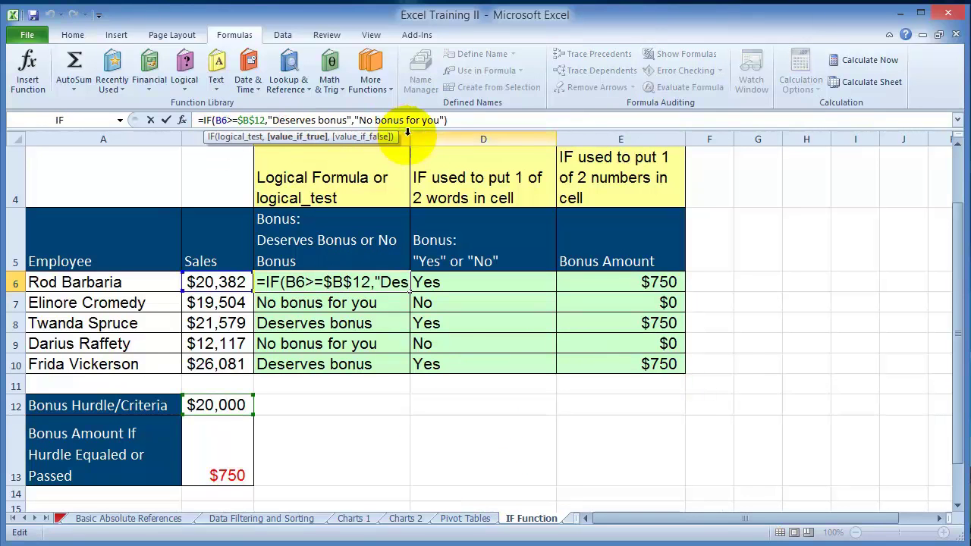
pyautogui.click(646, 282)
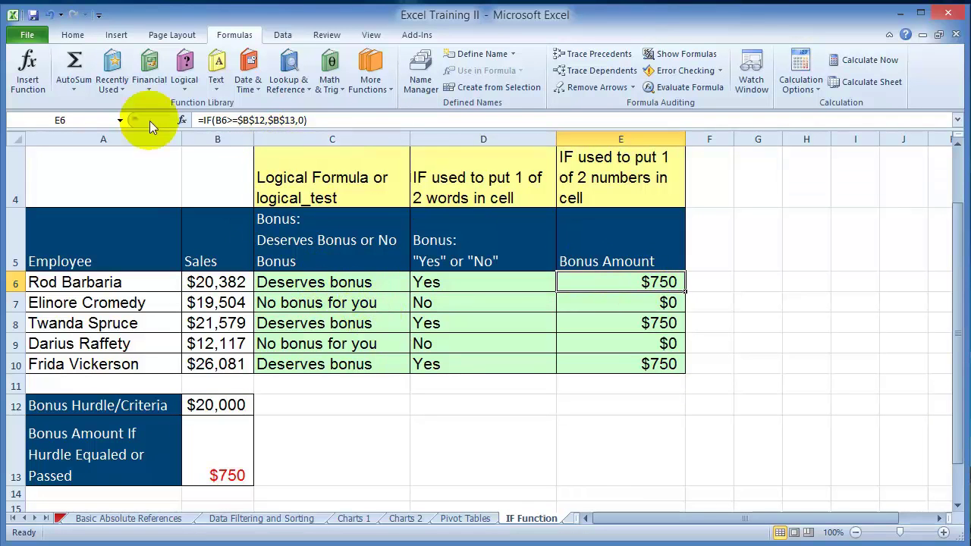
pyautogui.click(23, 92)
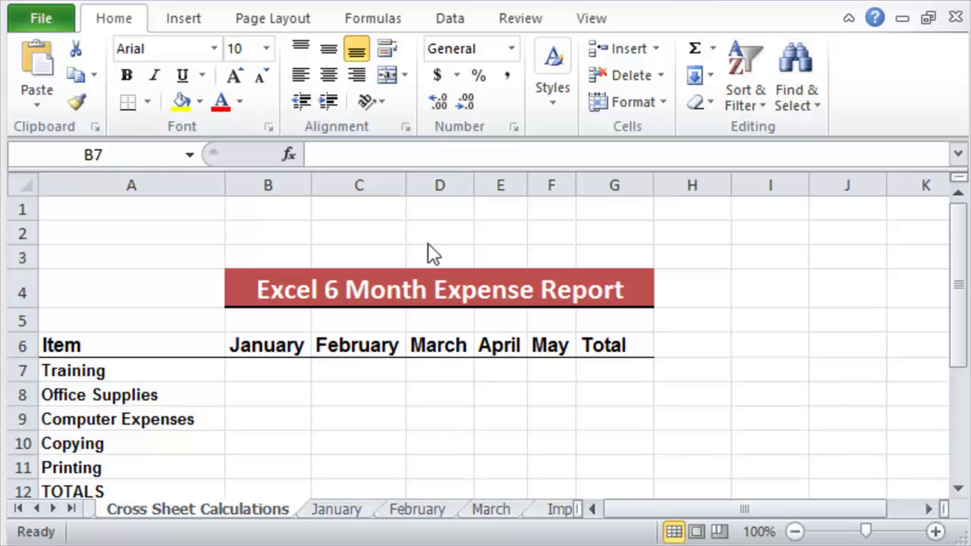
# Look through the January, February and March expense sheets and return to the Cross Sheet Calculations summary.
pyautogui.click(348, 507)
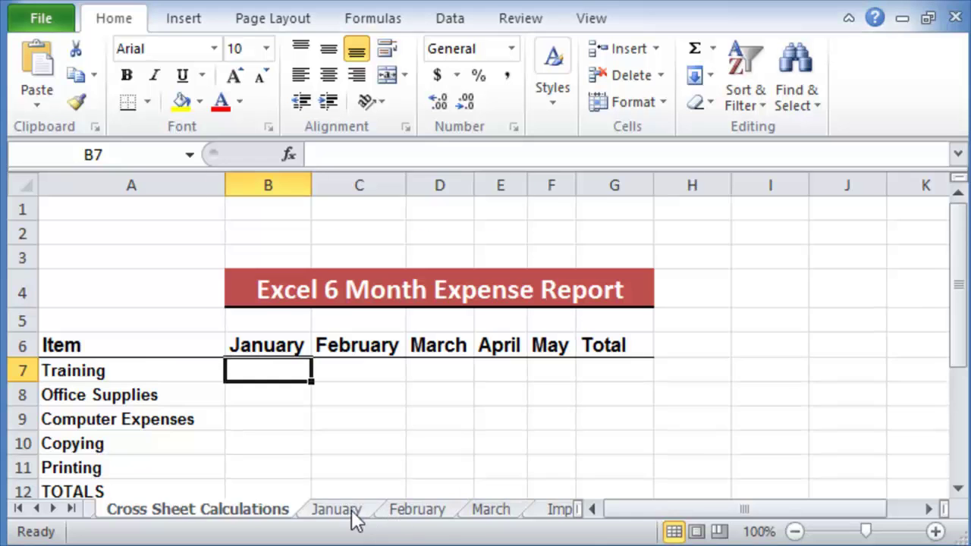
pyautogui.click(355, 519)
pyautogui.click(422, 518)
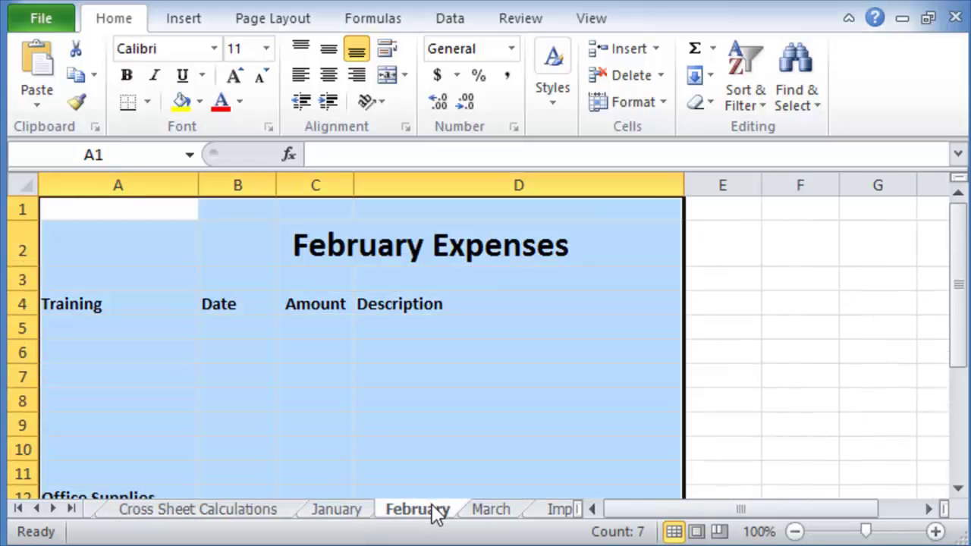
pyautogui.click(486, 519)
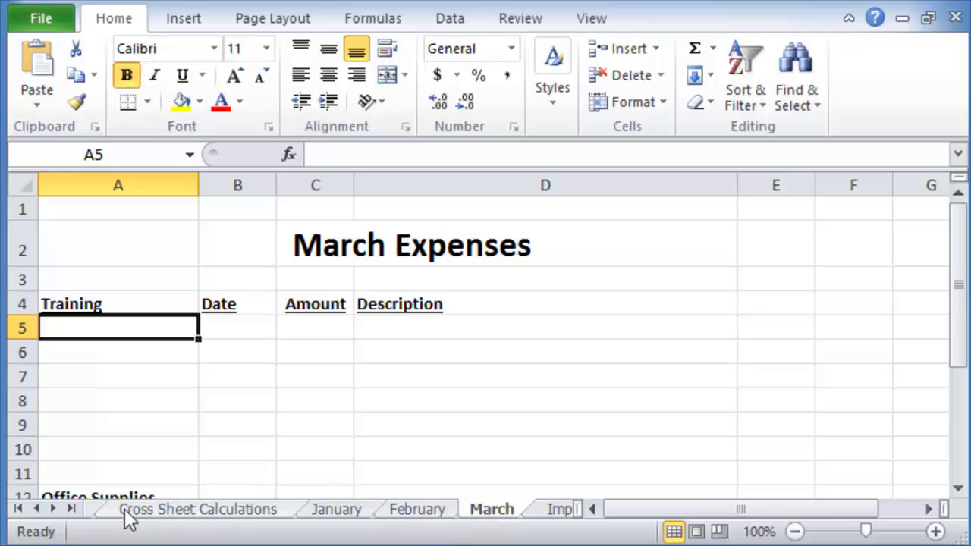
pyautogui.click(278, 521)
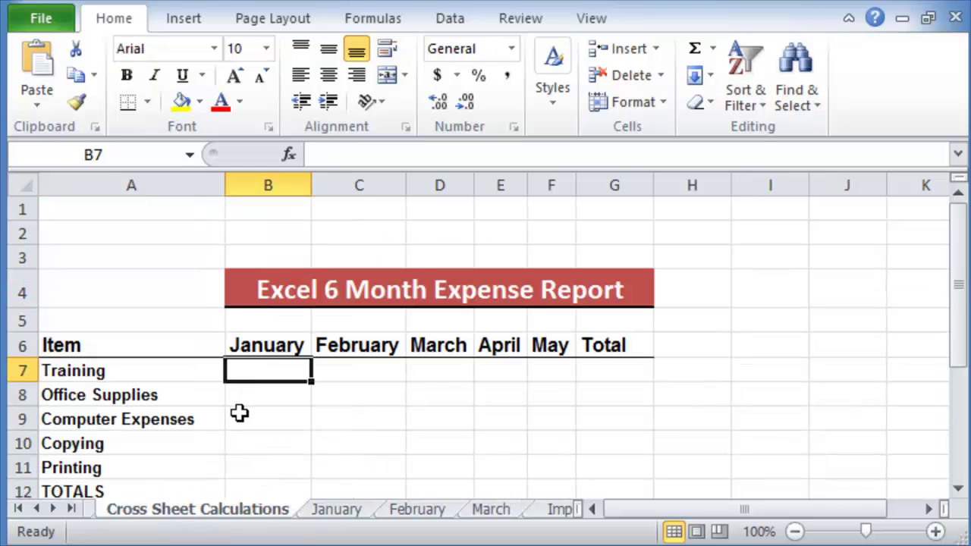
pyautogui.click(336, 516)
pyautogui.click(416, 522)
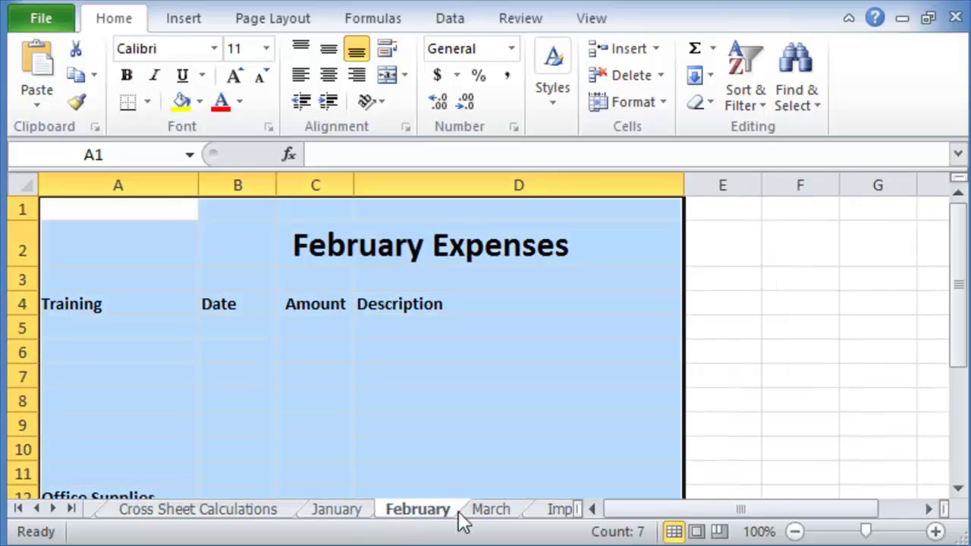
pyautogui.click(488, 519)
pyautogui.click(323, 521)
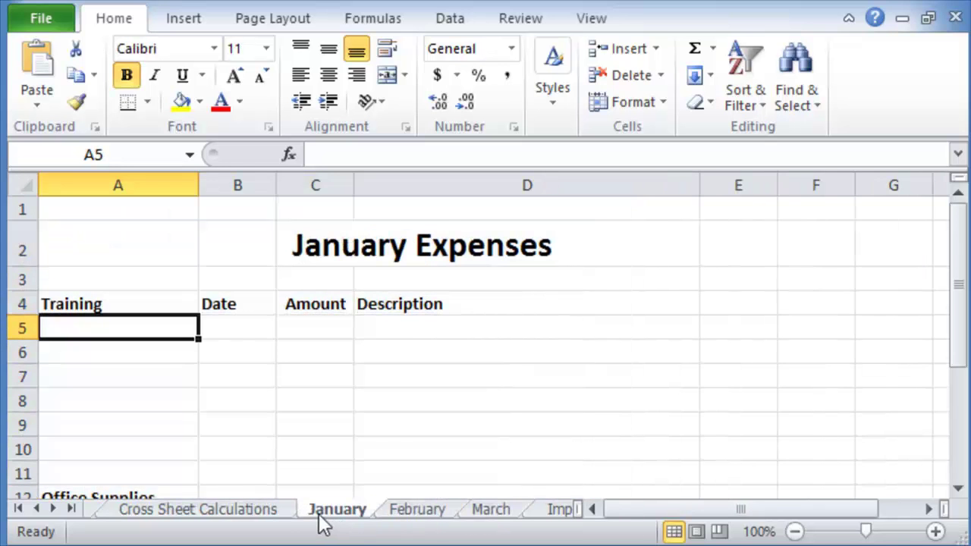
pyautogui.click(227, 516)
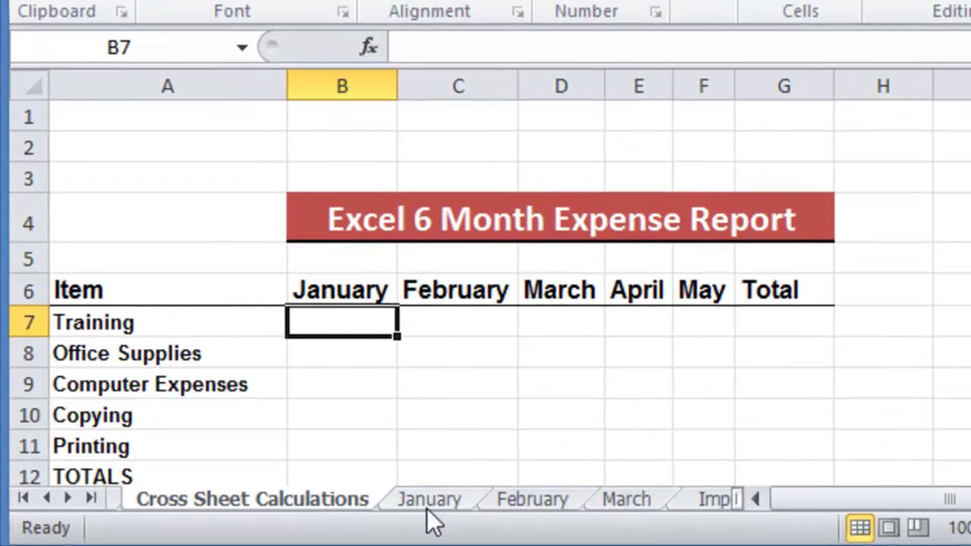
# Examine the Date, Amount and Description columns for Training on the January sheet, ending back on the summary sheet.
pyautogui.click(388, 506)
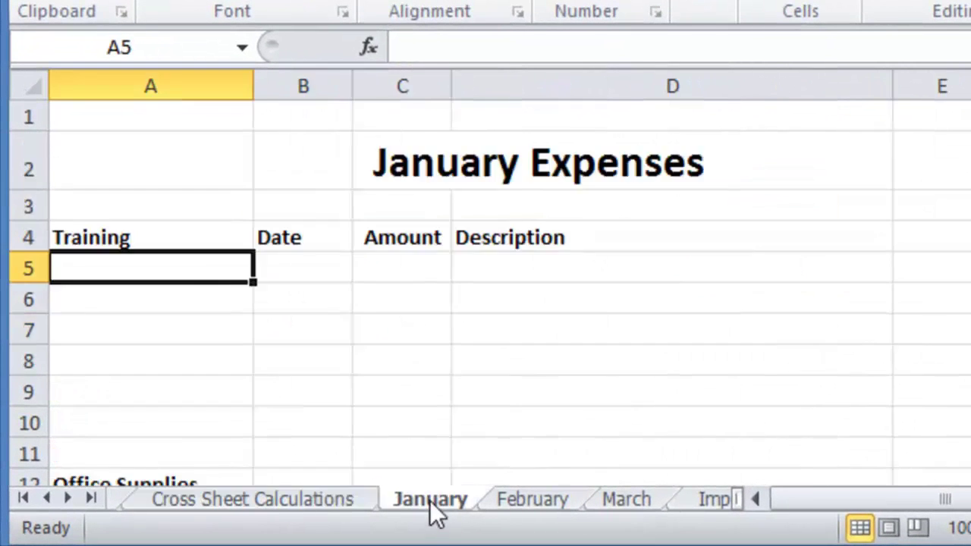
pyautogui.click(303, 274)
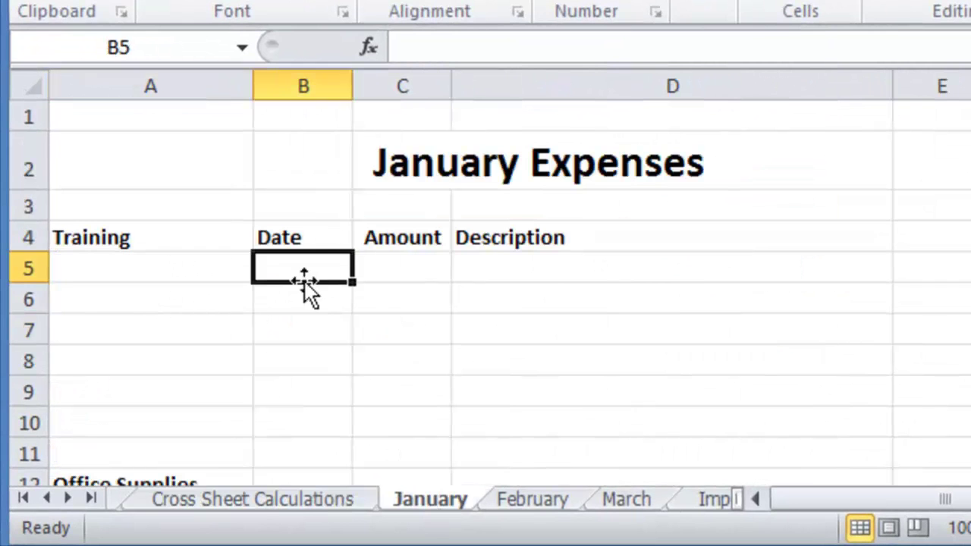
pyautogui.click(402, 276)
pyautogui.click(538, 275)
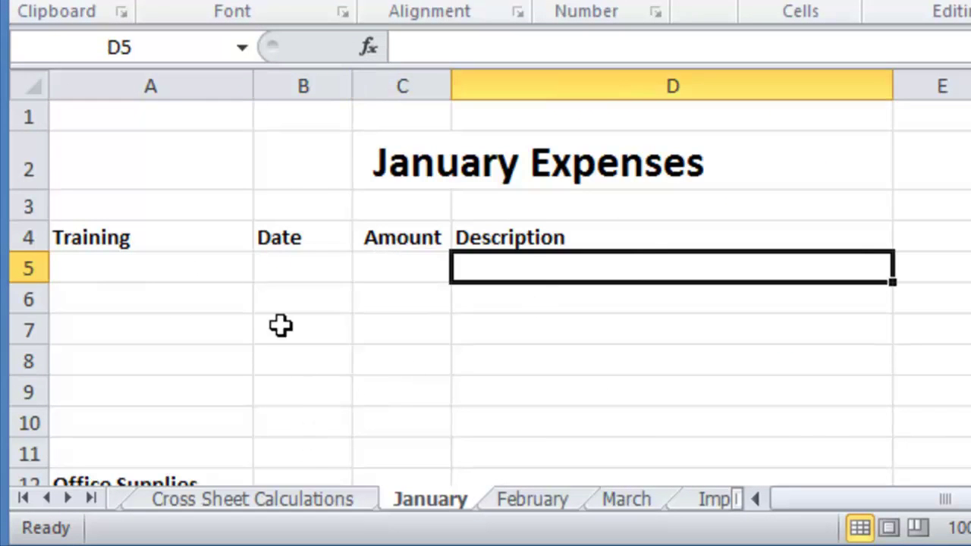
pyautogui.click(303, 500)
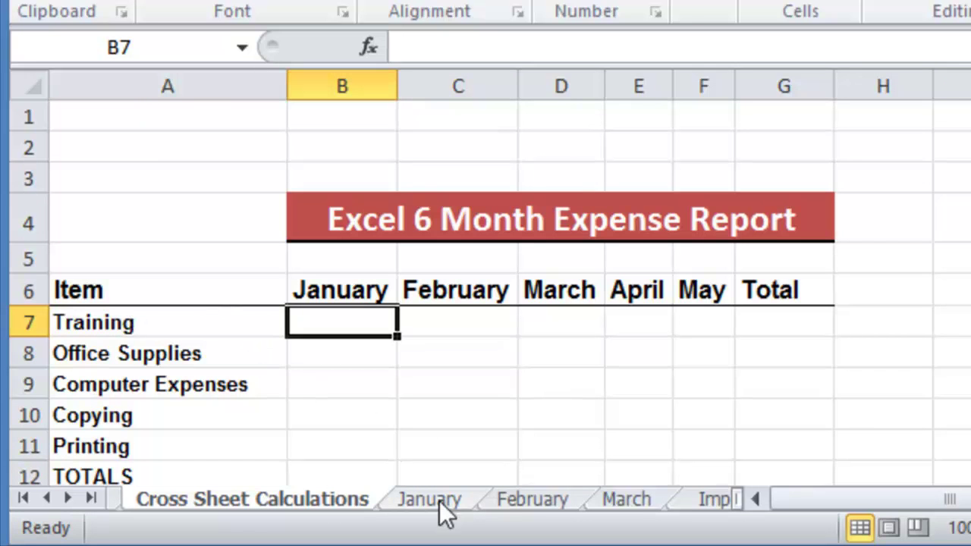
# Enter the sample value 40 in cell I5 of the Cross Sheet Calculations sheet.
pyautogui.click(312, 381)
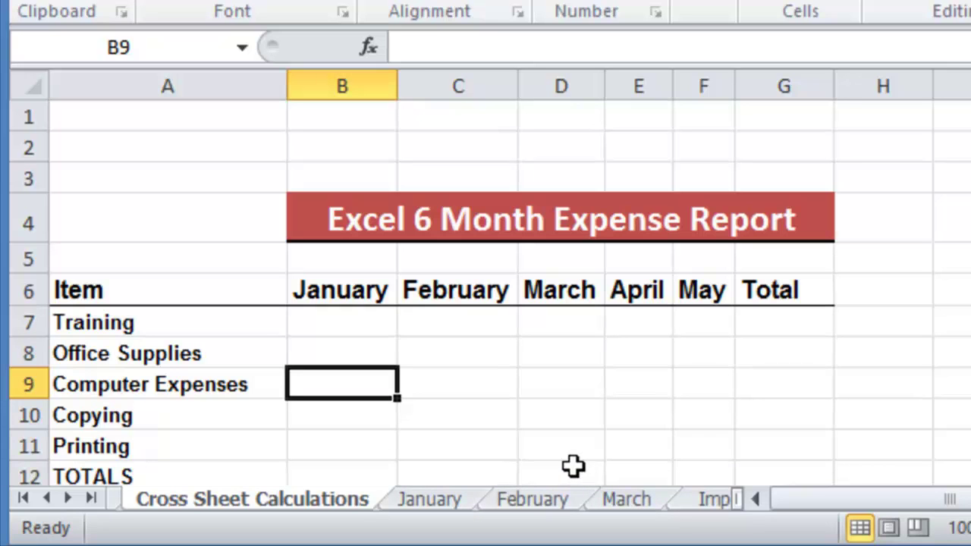
pyautogui.click(952, 258)
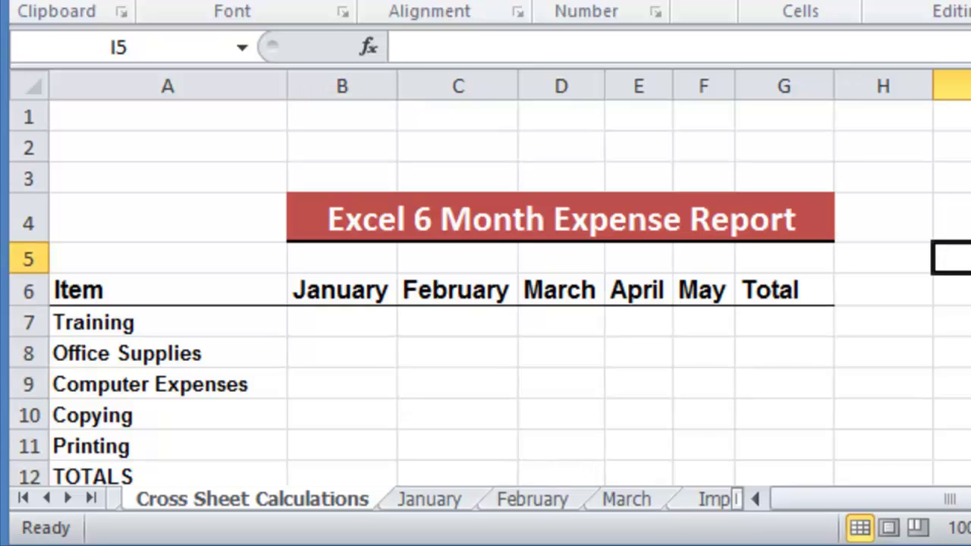
pyautogui.write('40')
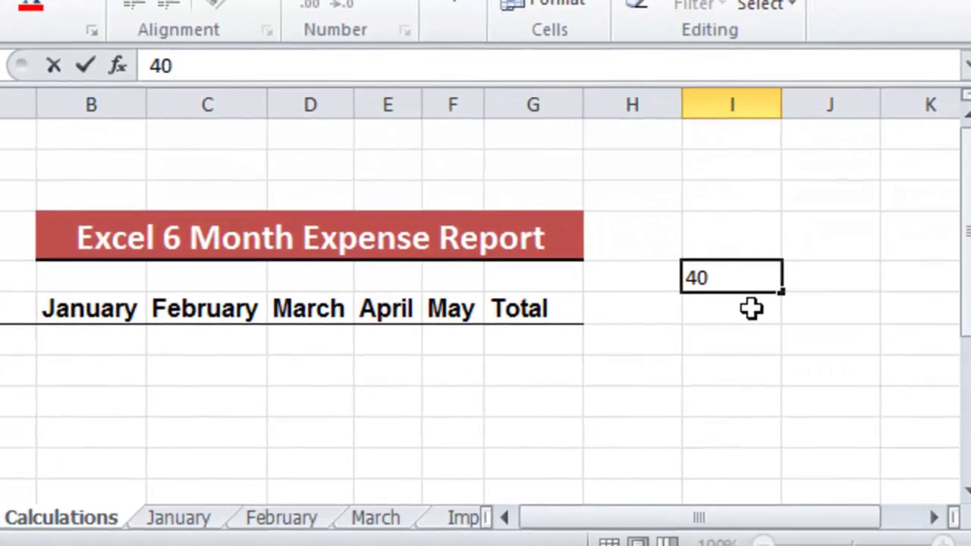
pyautogui.click(749, 308)
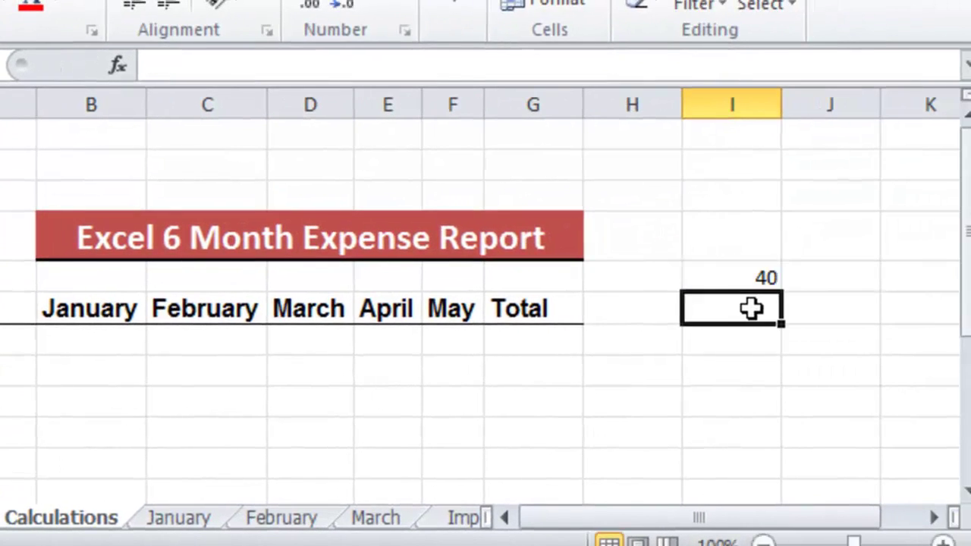
# Enter the formula =I5 in cell J8 to link it to the sample value.
pyautogui.click(817, 371)
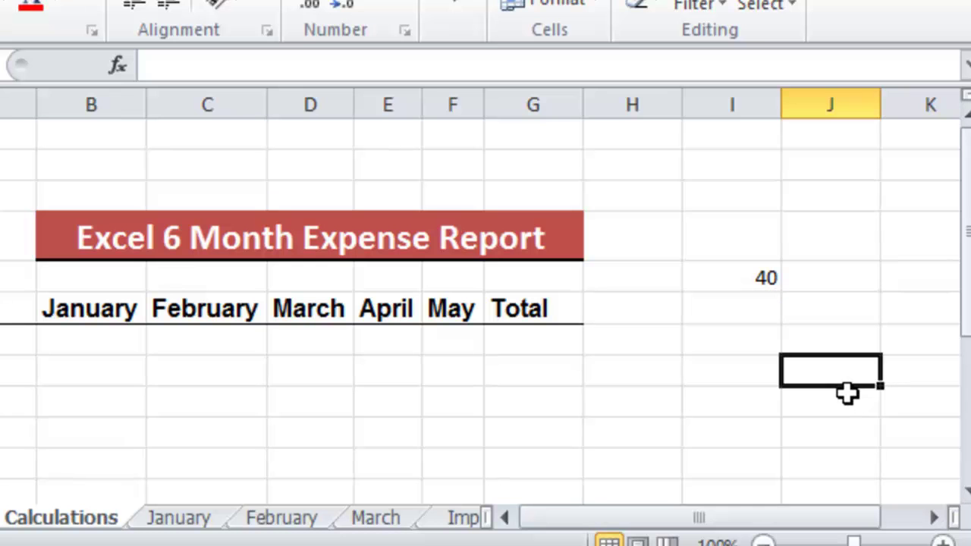
pyautogui.write('=')
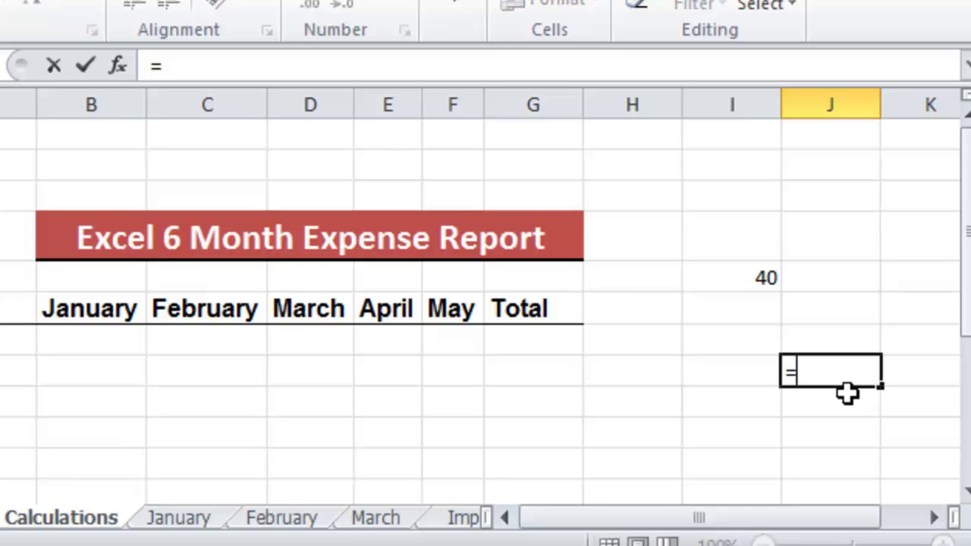
pyautogui.click(751, 281)
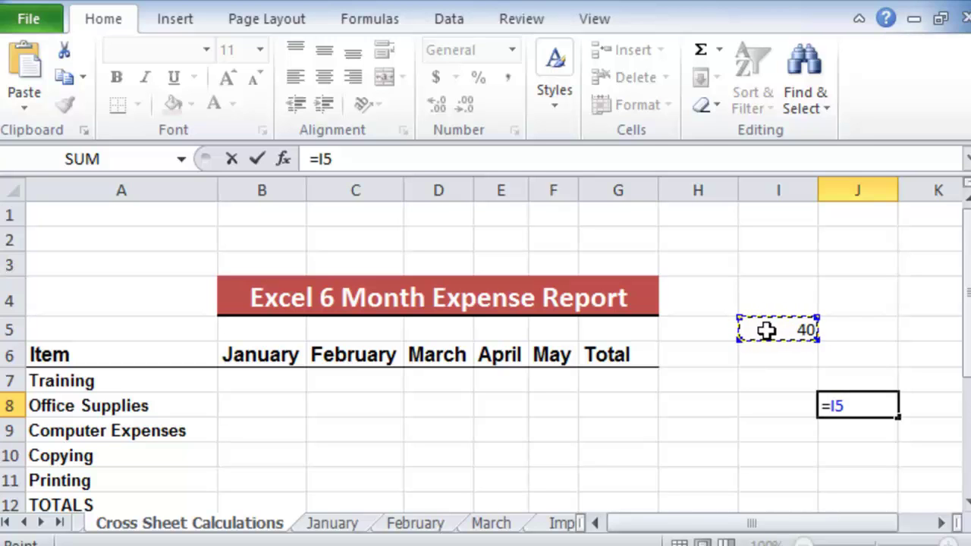
pyautogui.press('Return')
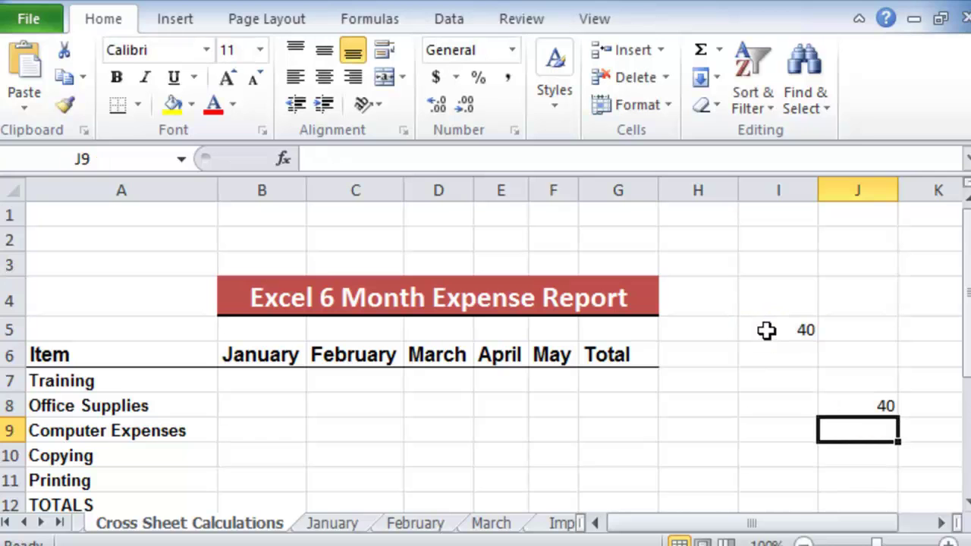
# Change the sample value in I5 to 50 and check the linked cell J8.
pyautogui.click(868, 404)
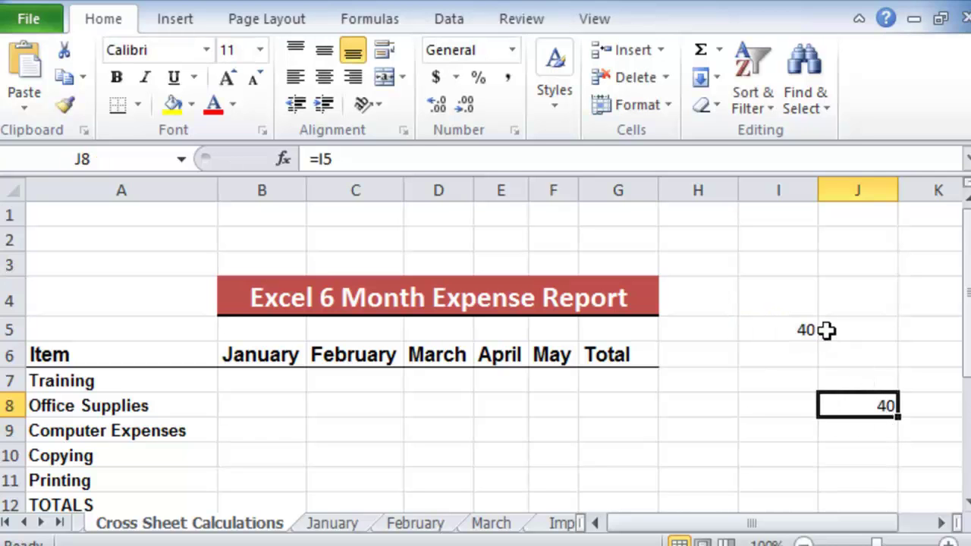
pyautogui.click(800, 328)
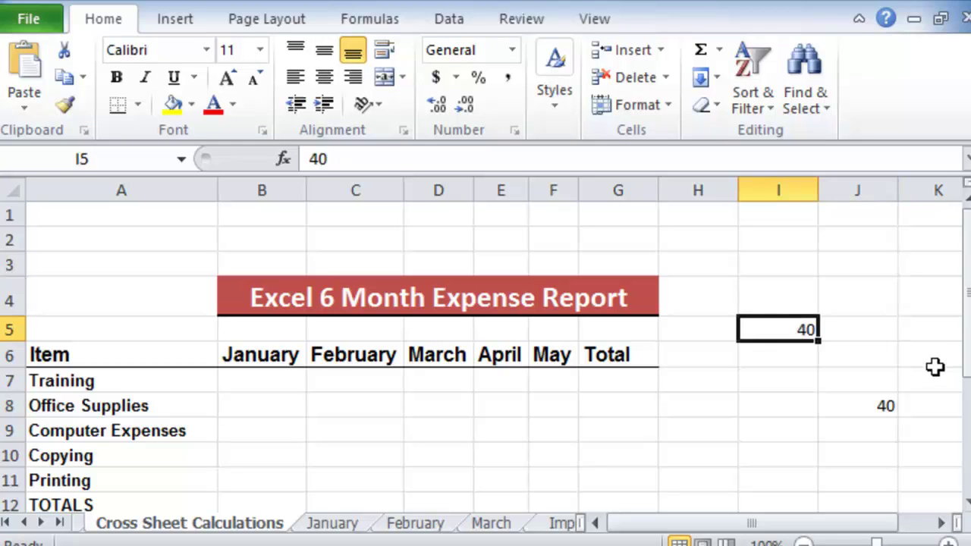
pyautogui.write('50')
pyautogui.press('Return')
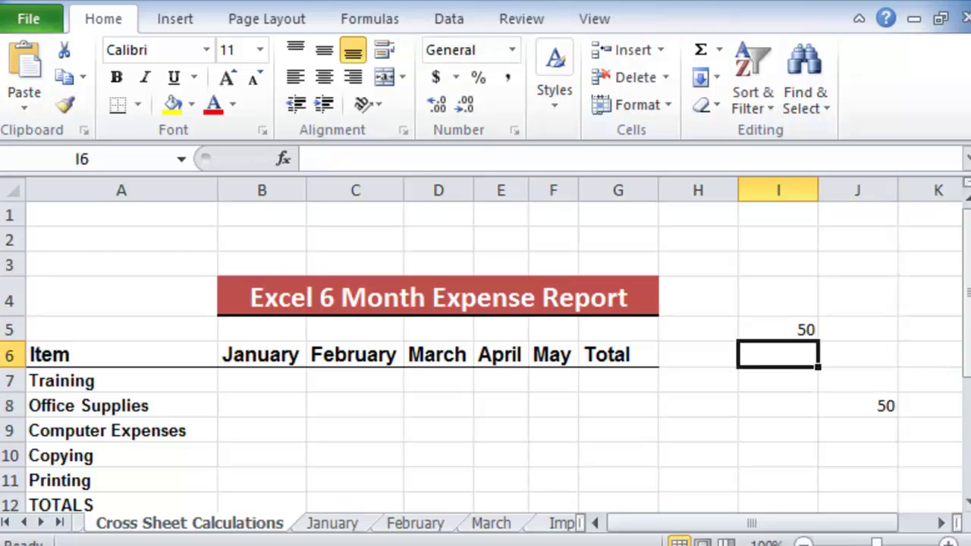
pyautogui.click(876, 405)
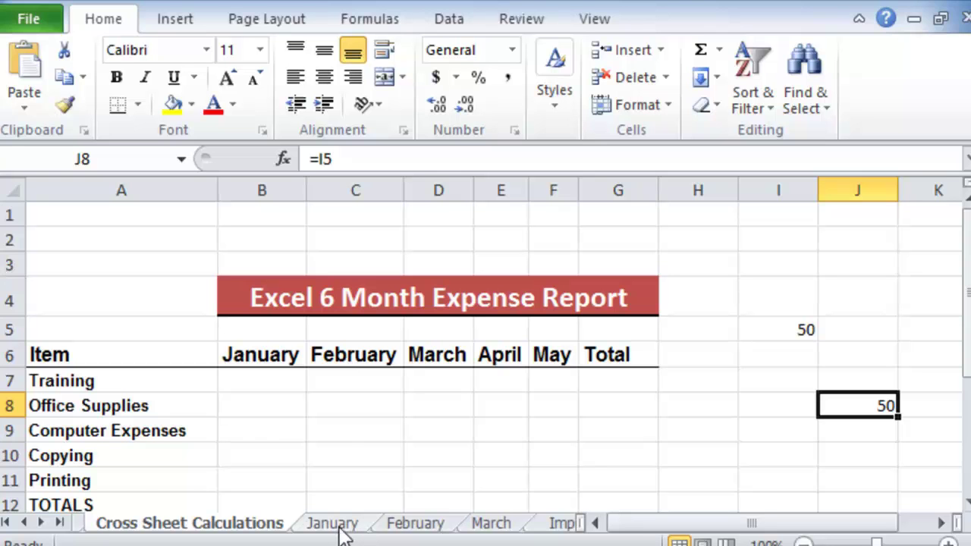
# Enter the January training expenses in rows 5 and 6: Excel with amount 50 and Word with amount 100.
pyautogui.click(339, 530)
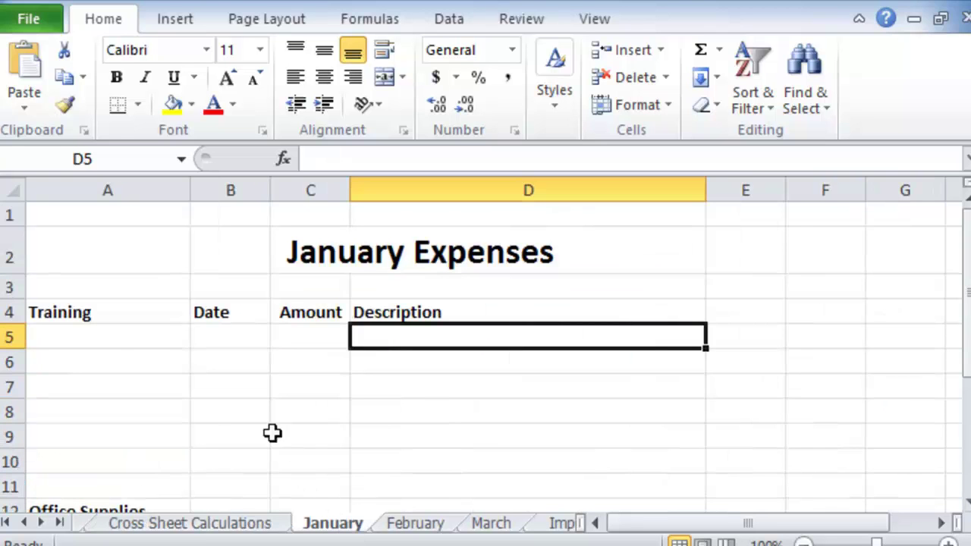
pyautogui.click(110, 339)
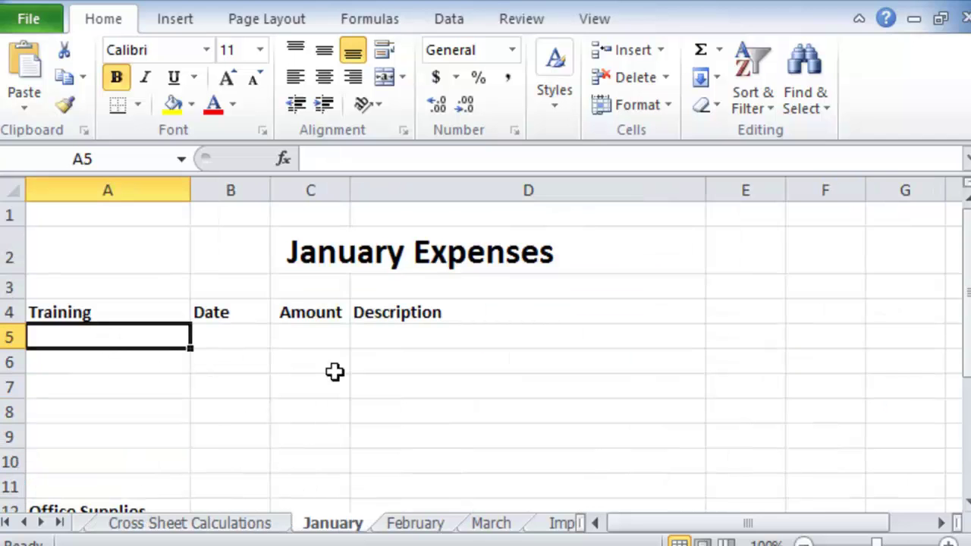
pyautogui.write('Exeel')
pyautogui.press('Tab')
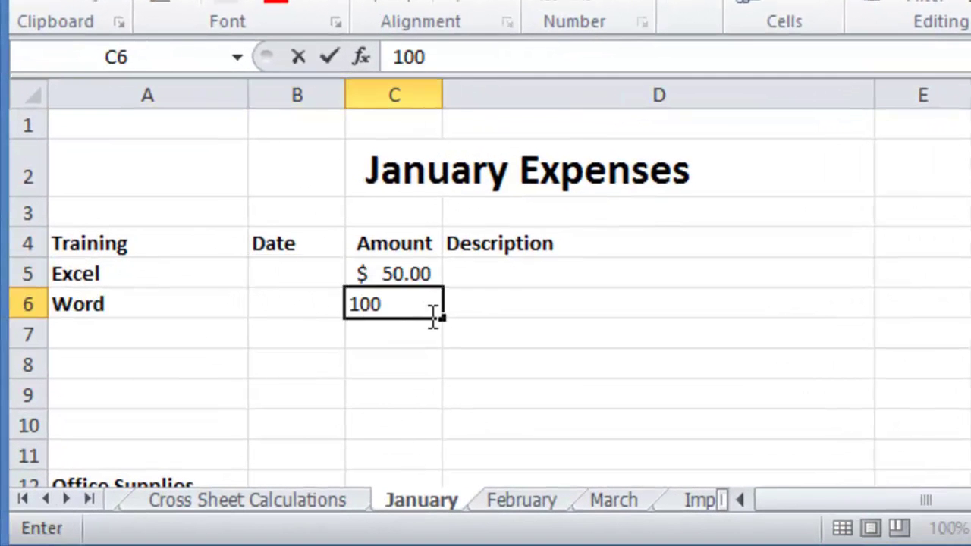
pyautogui.press('Return')
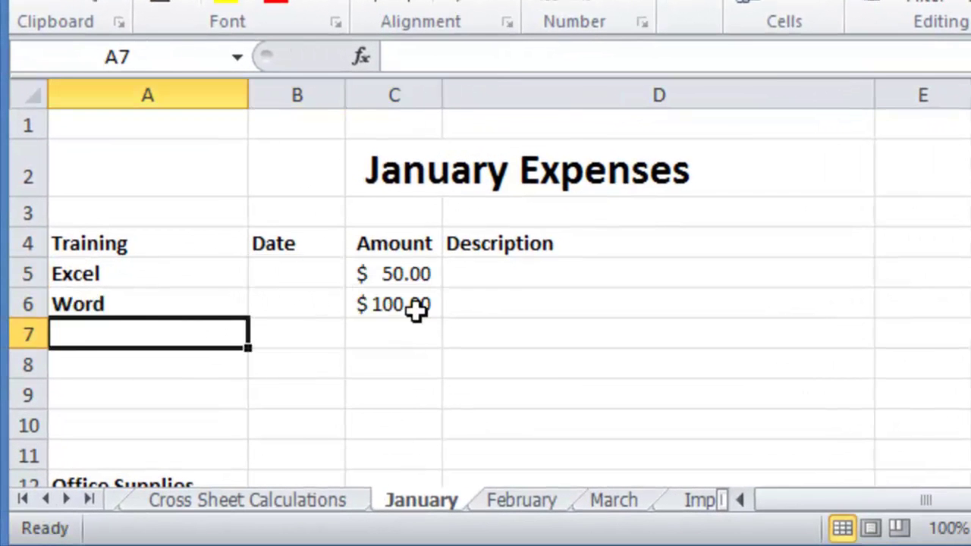
# Enter the label "Total for training" in cell B3 of the January sheet.
pyautogui.click(311, 211)
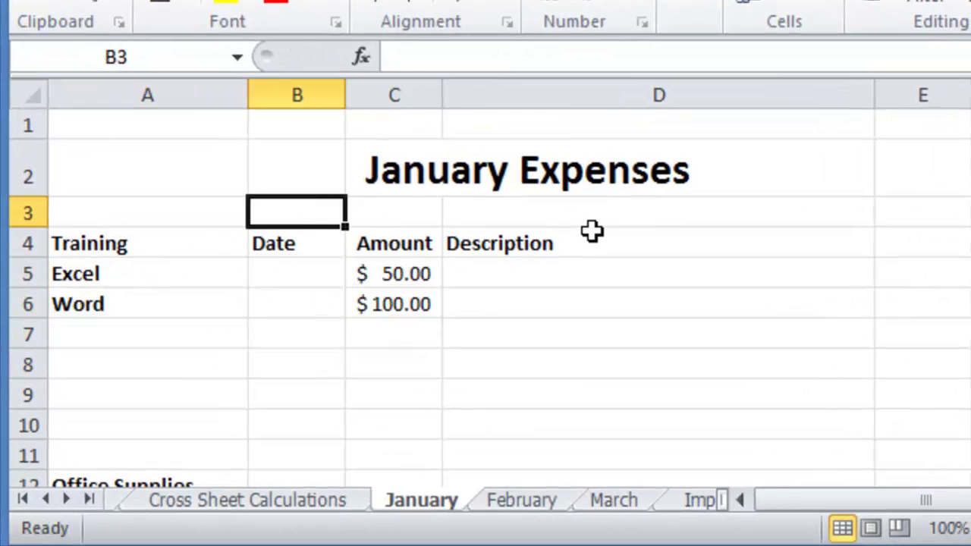
pyautogui.write('Total for training')
pyautogui.press('Tab')
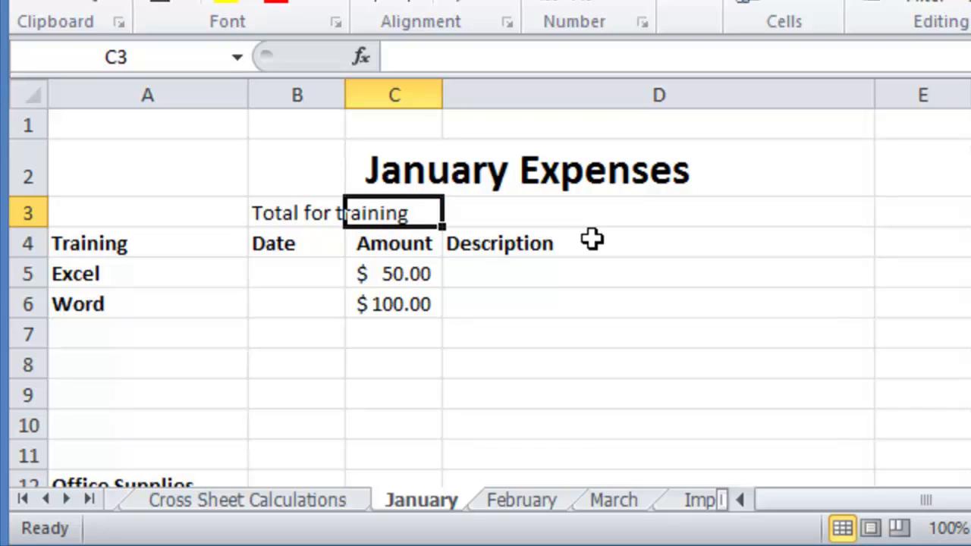
# Enter a SUM formula over C5:C11 in cell C3 to total the January training amounts.
pyautogui.write('=')
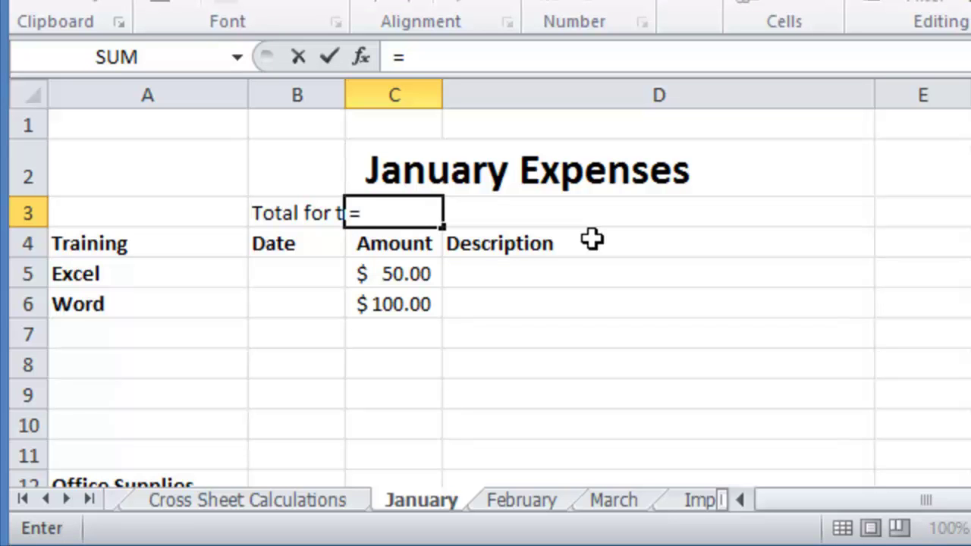
pyautogui.write('sum')
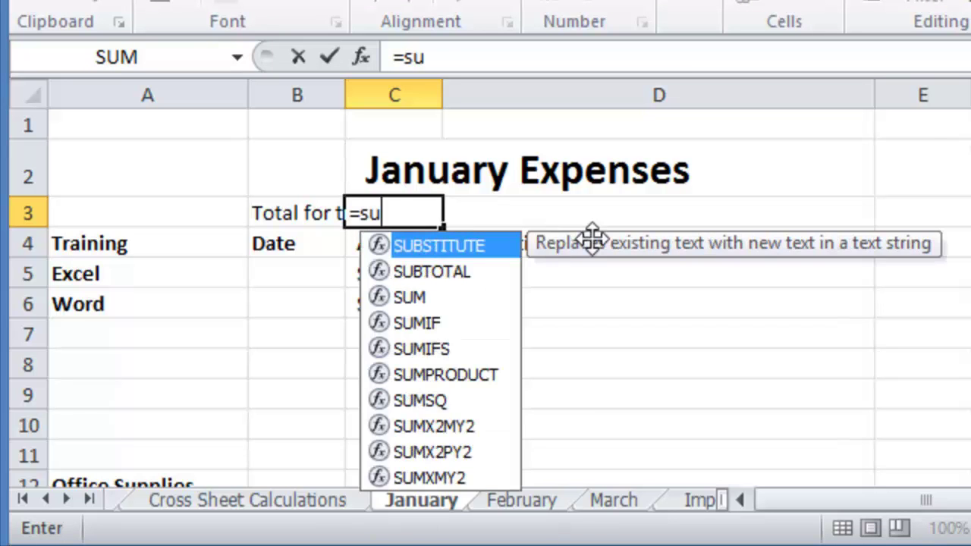
pyautogui.write('(')
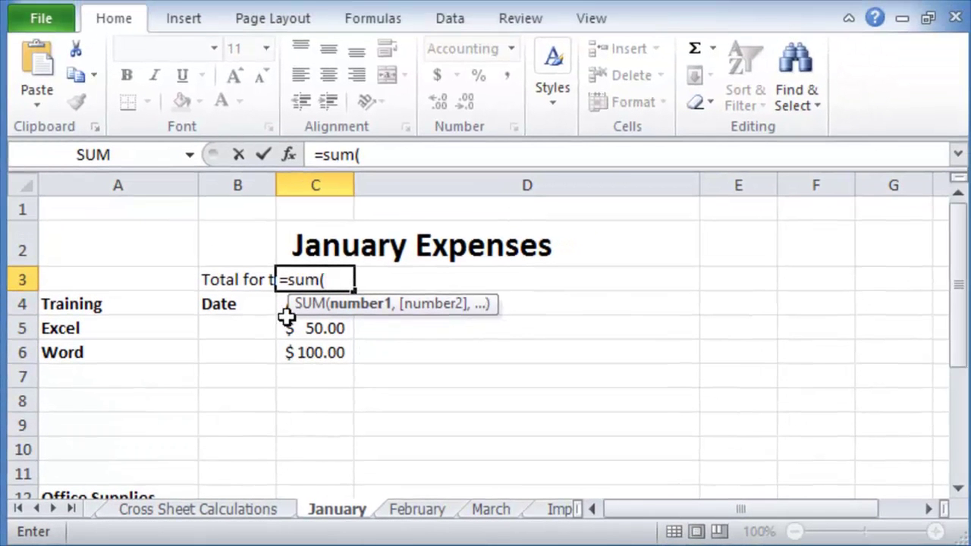
pyautogui.moveTo(289, 325); pyautogui.dragTo(308, 475)
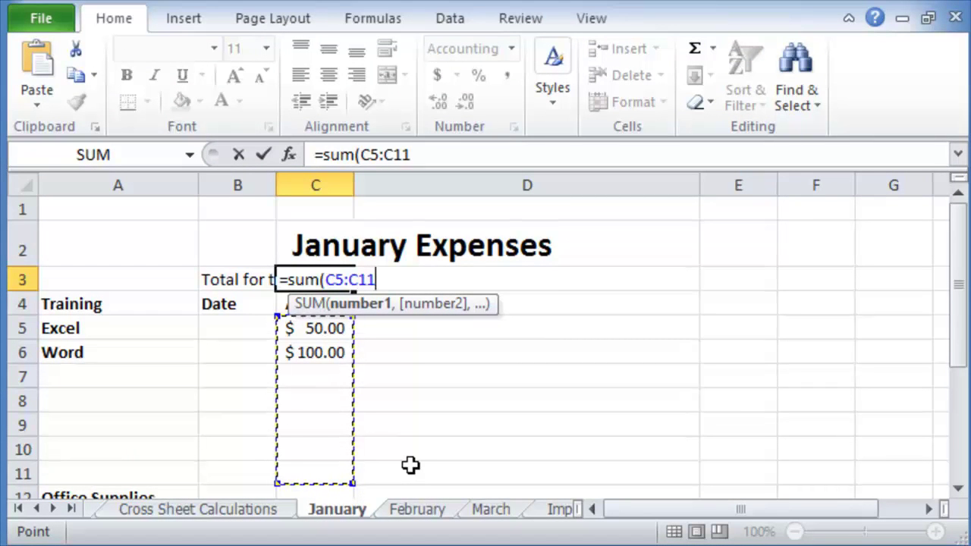
pyautogui.press('Return')
pyautogui.click(326, 280)
# Add a PowerPoint training expense with amount 100 in row 7 of the January sheet.
pyautogui.click(194, 378)
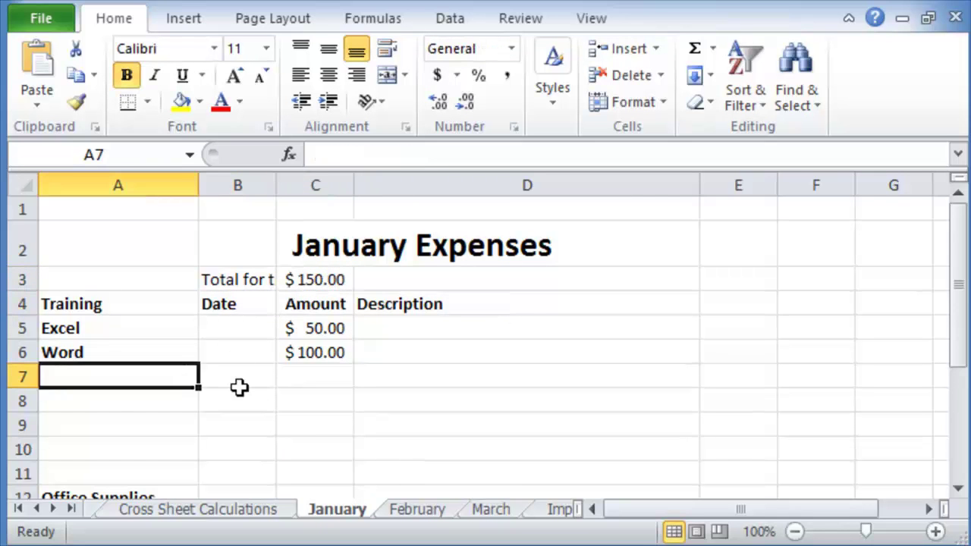
pyautogui.write('PowerPoint')
pyautogui.press('Tab')
pyautogui.press('Tab')
pyautogui.write('100')
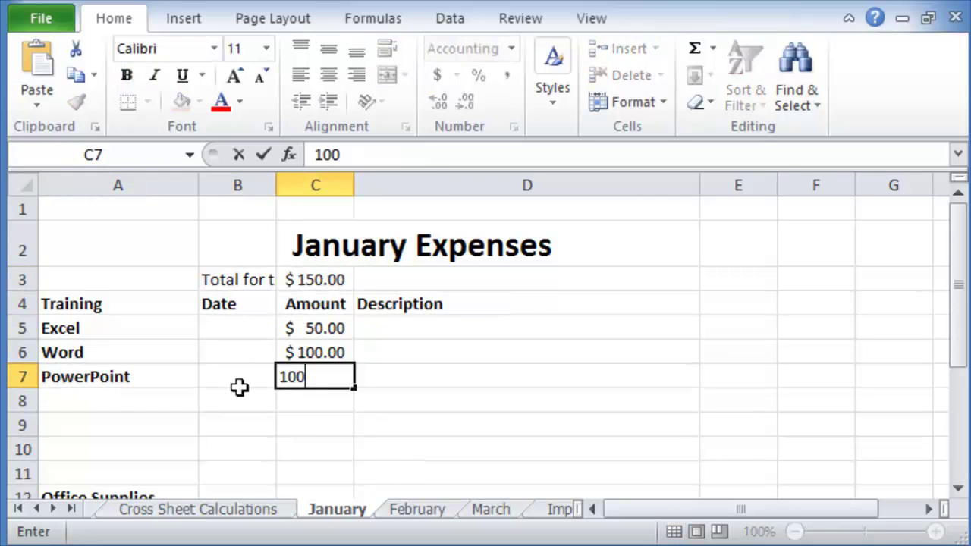
pyautogui.press('Return')
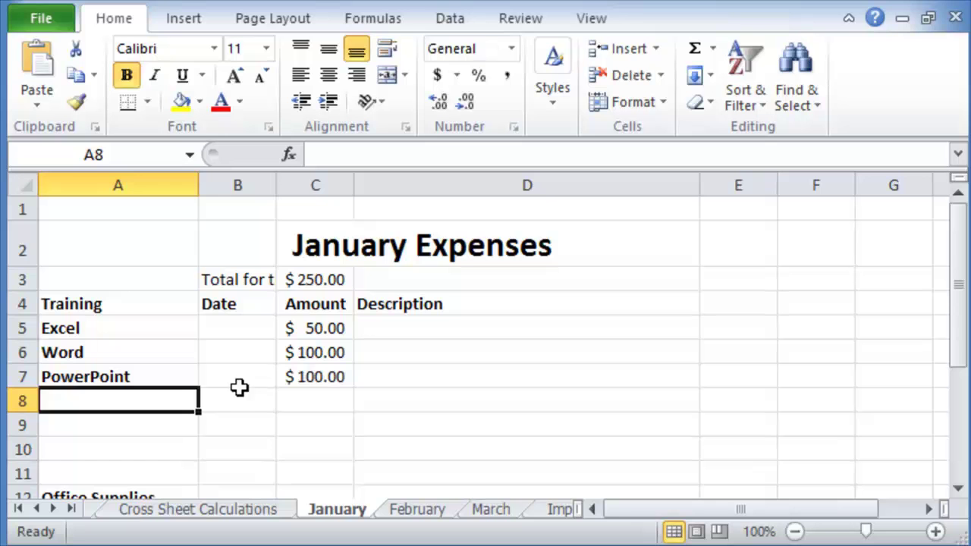
# Inspect the training total formula in C3 and view the available AutoSum functions.
pyautogui.click(313, 280)
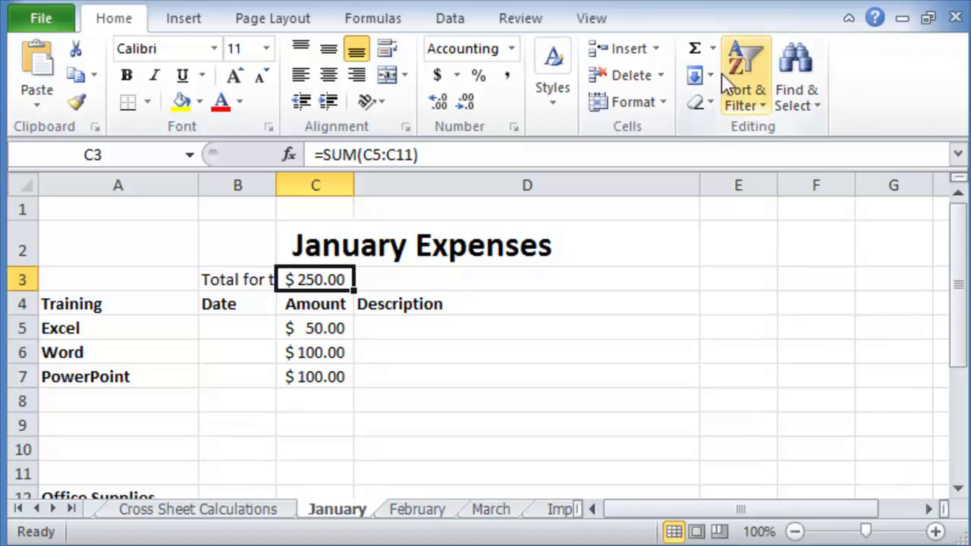
pyautogui.click(712, 50)
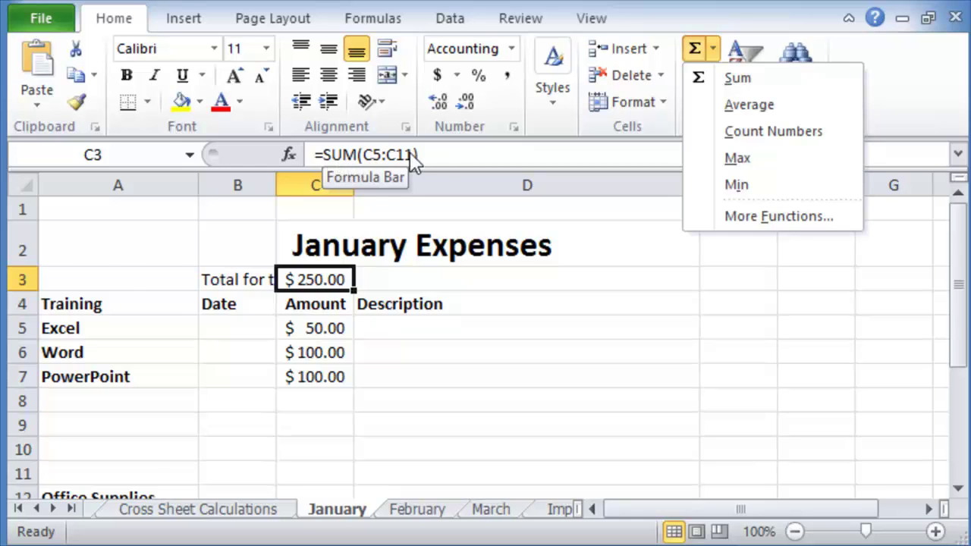
pyautogui.click(334, 334)
# Enter the January office supplies in rows 13 to 15: Pencils 70, Paper 80 and Paper Clips 100.
pyautogui.scroll(-2, 316, 366)
pyautogui.click(105, 357)
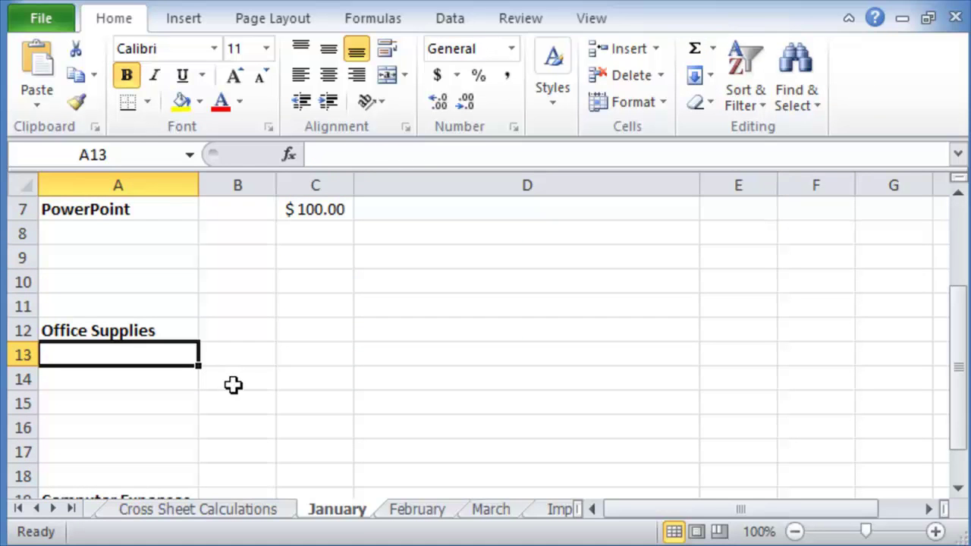
pyautogui.write('Penc')
pyautogui.write('ils')
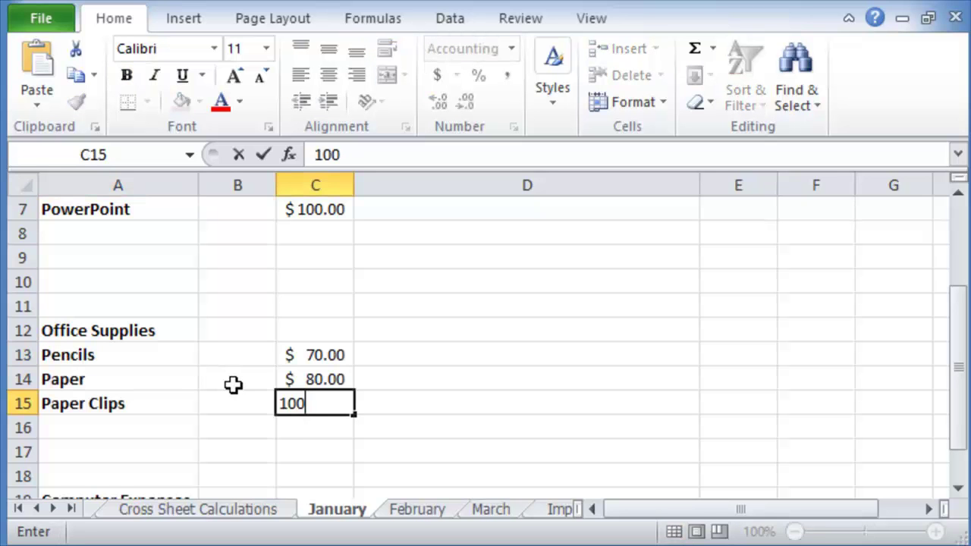
pyautogui.press('Return')
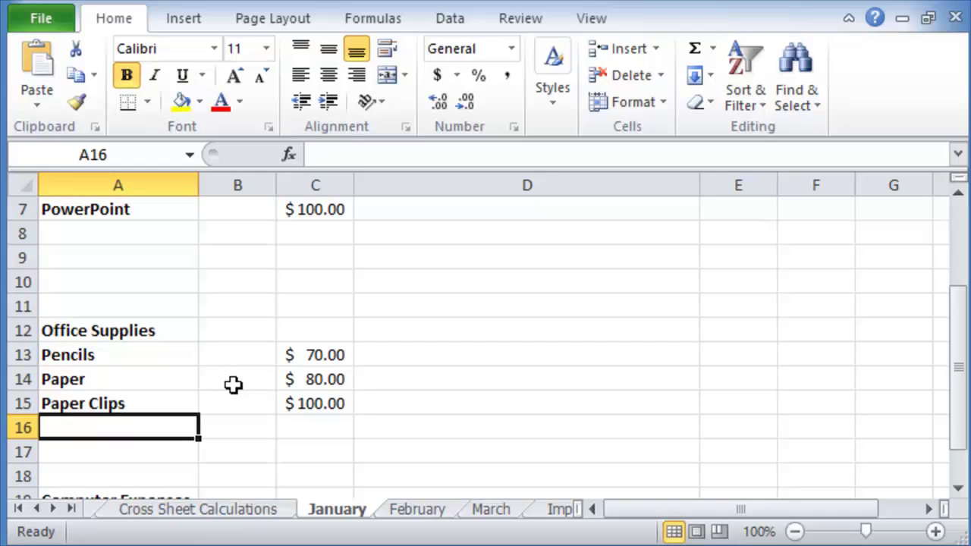
# Use AutoSum in cell C12 to total the office supplies amounts over the range C13:C18.
pyautogui.click(303, 329)
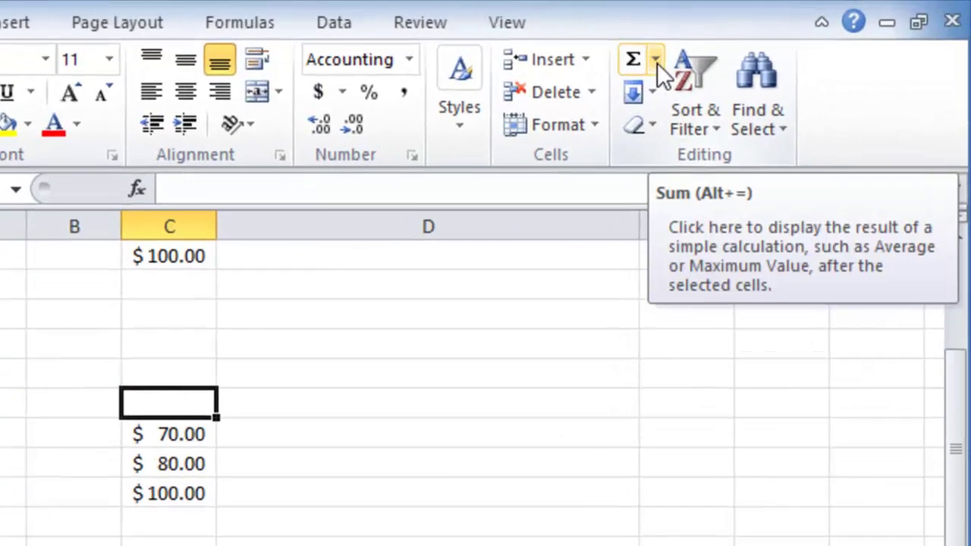
pyautogui.click(712, 48)
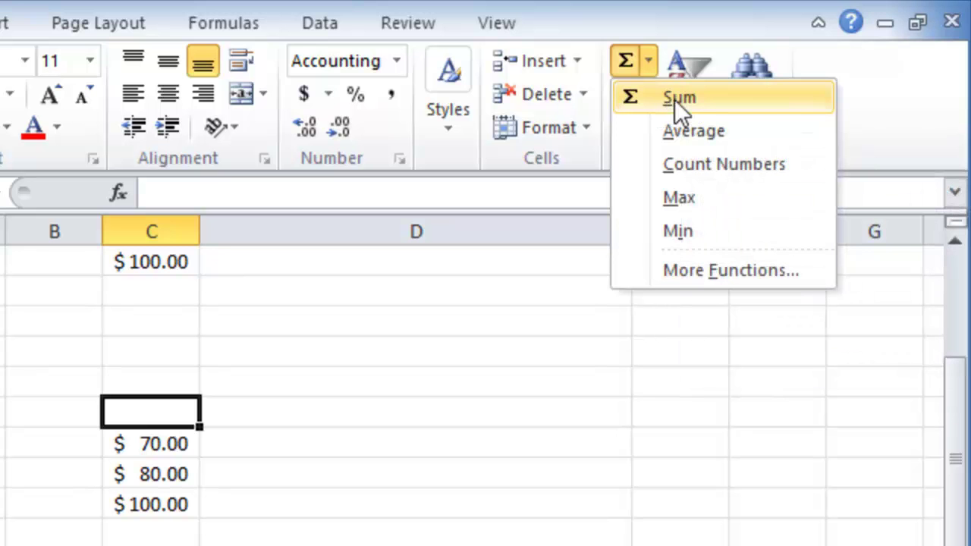
pyautogui.click(674, 99)
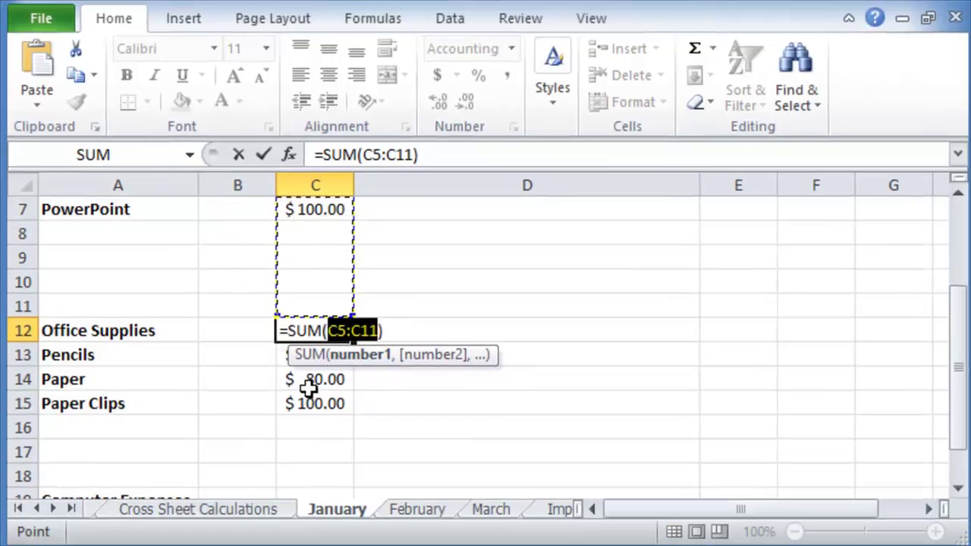
pyautogui.moveTo(282, 357); pyautogui.dragTo(306, 480)
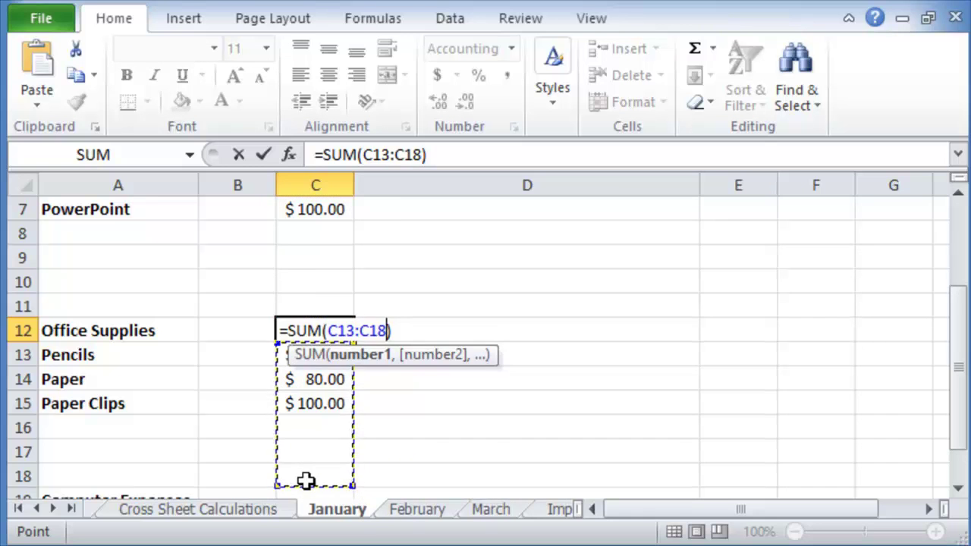
pyautogui.press('Return')
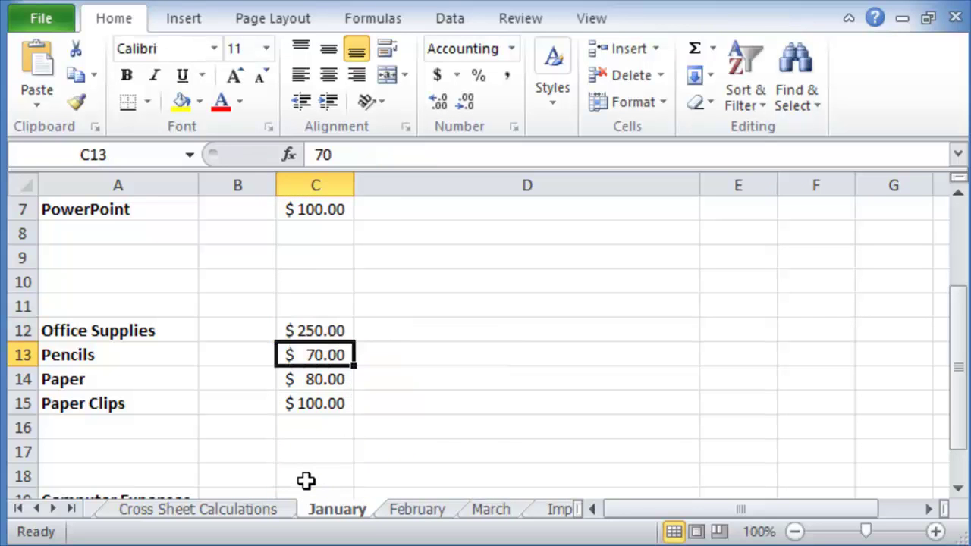
# Check which cells the Office Supplies total formula in C12 covers.
pyautogui.click(315, 334)
pyautogui.press('F2')
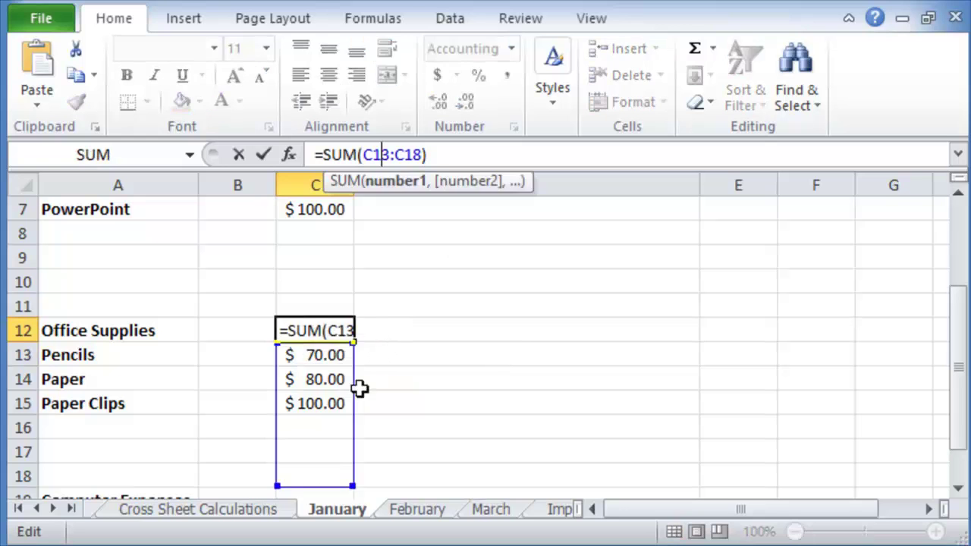
pyautogui.click(228, 440)
# Add Software binders with amount 20 as an office supplies expense in row 16.
pyautogui.click(98, 430)
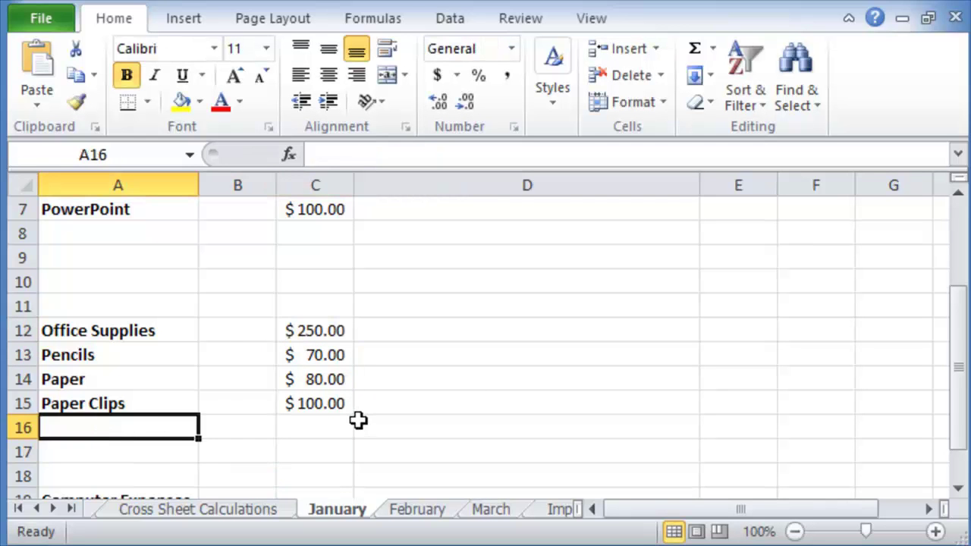
pyautogui.write('Software binders')
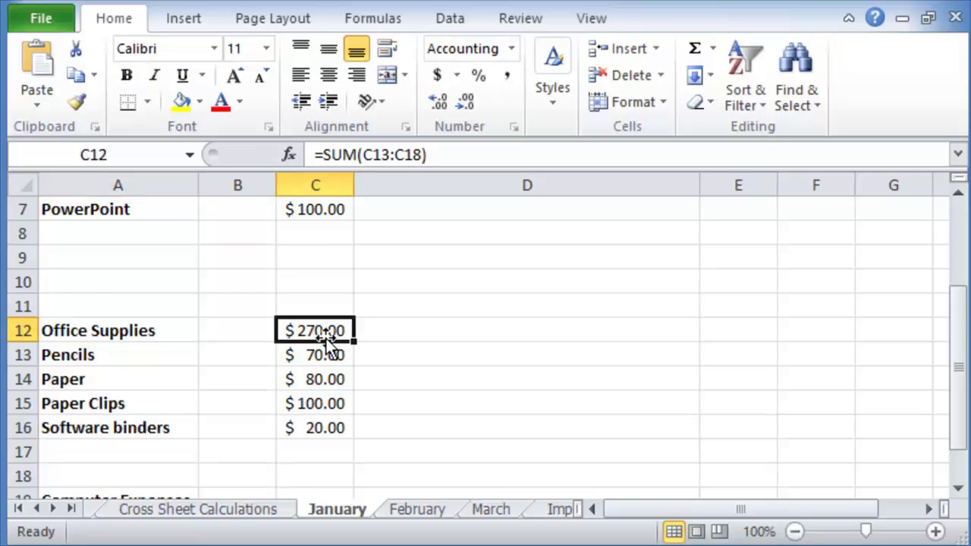
# Review the Training total in C3 and the Office Supplies total in C12 on the January sheet.
pyautogui.scroll(2, 327, 339)
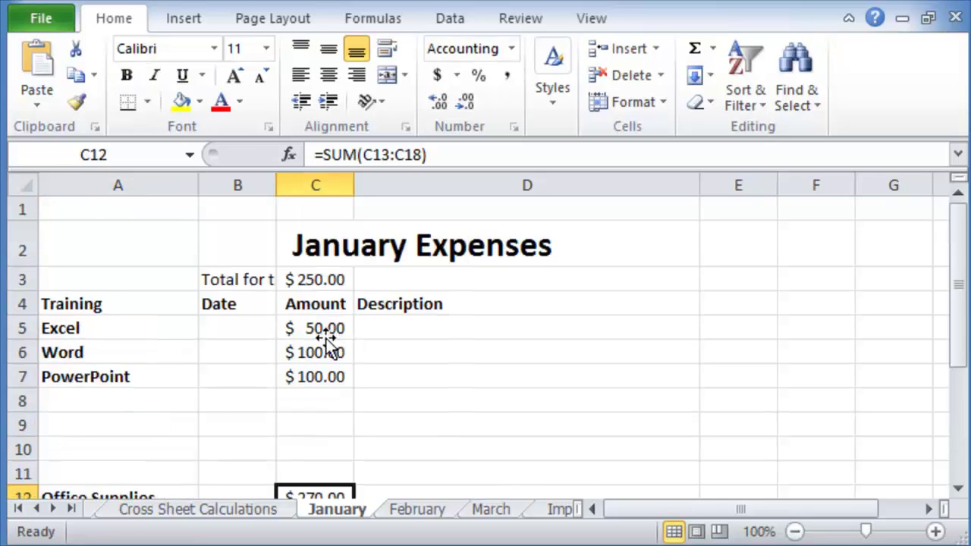
pyautogui.click(85, 310)
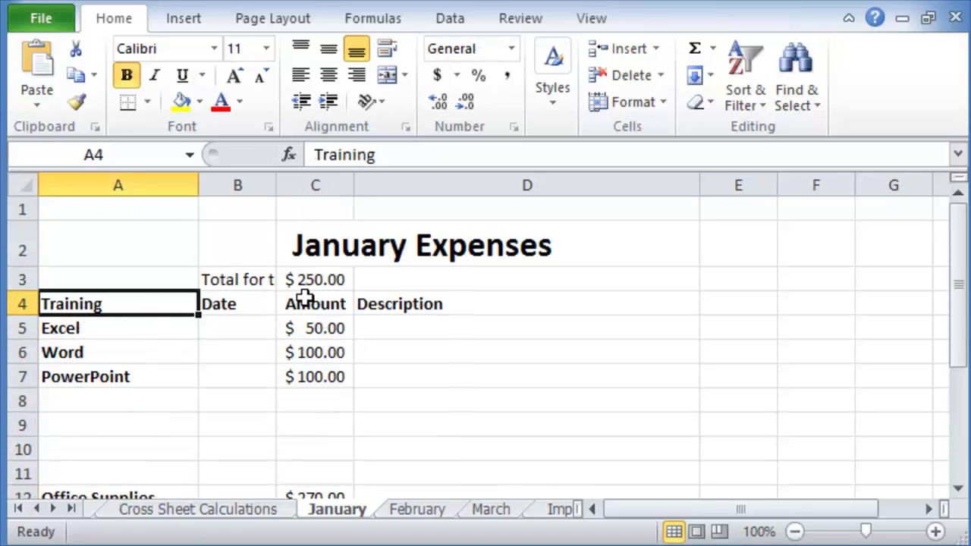
pyautogui.click(321, 282)
pyautogui.scroll(-1, 304, 456)
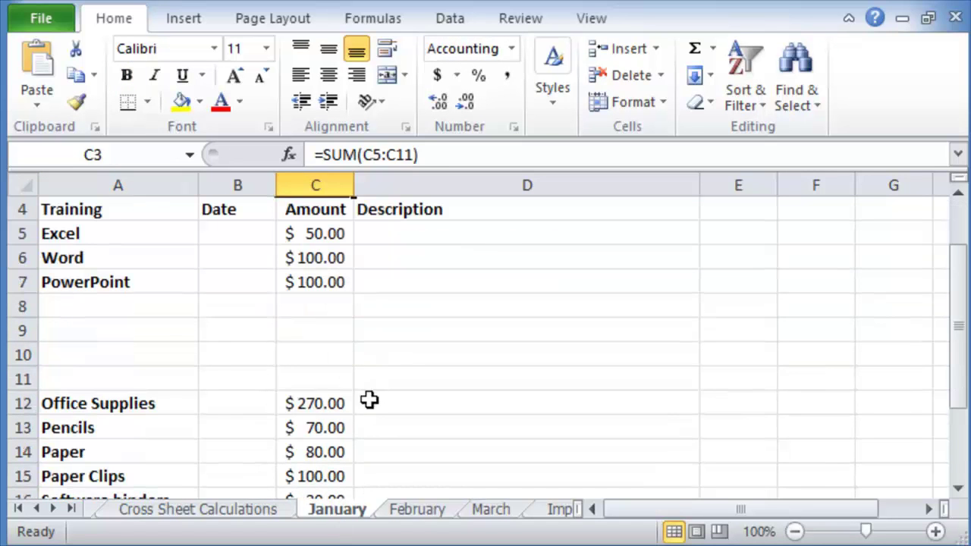
pyautogui.click(122, 402)
pyautogui.click(304, 404)
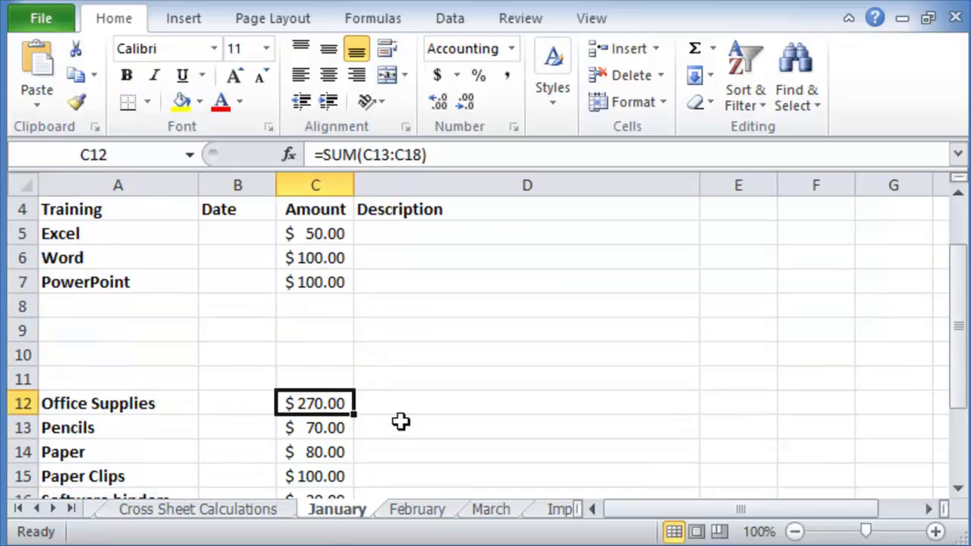
# On the February sheet, enter Computer training 100, Online software training 150 and Windows 8 1000 in rows 5 to 7, with a labelled Total in row 3.
pyautogui.click(417, 510)
pyautogui.click(238, 349)
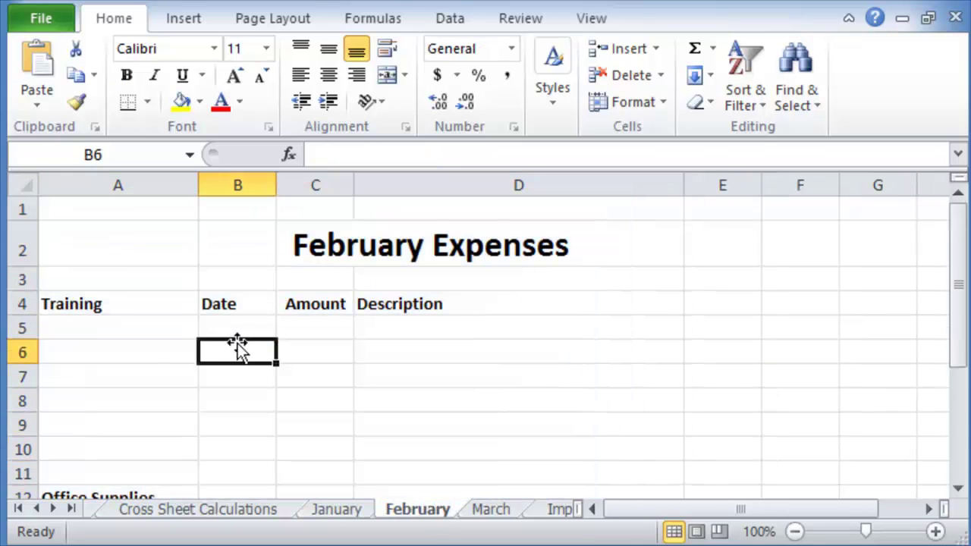
pyautogui.click(150, 337)
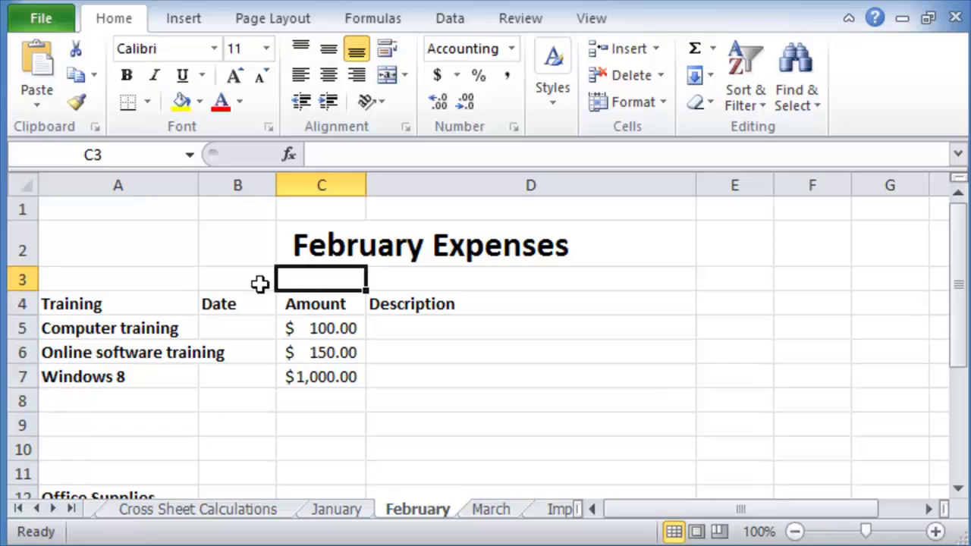
pyautogui.click(249, 277)
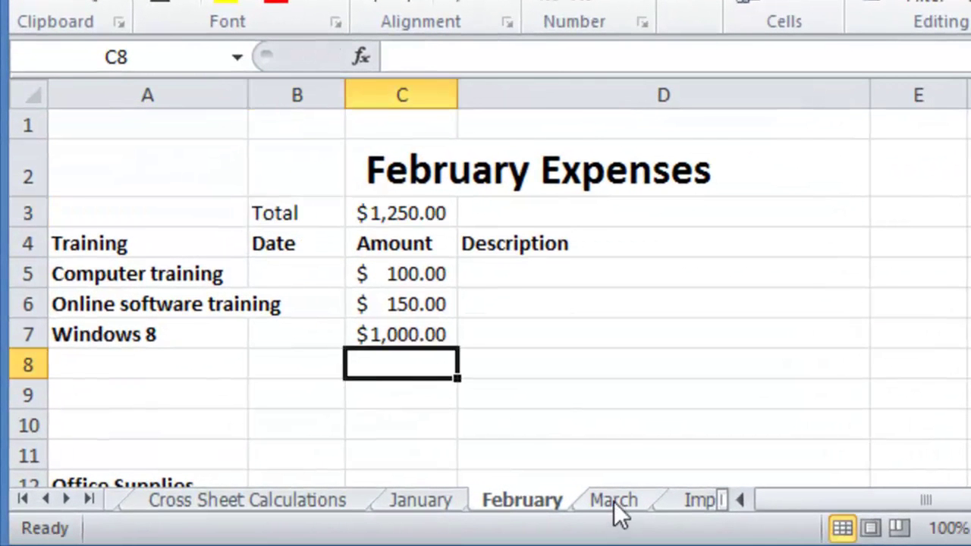
# Look through the March, February and January expense sheets and return to the Cross Sheet Calculations report.
pyautogui.click(613, 501)
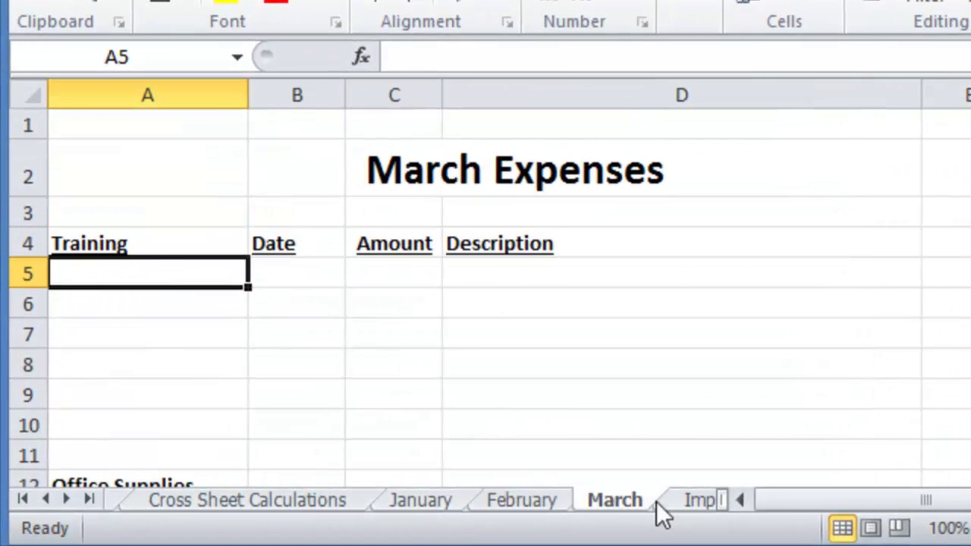
pyautogui.click(515, 500)
pyautogui.click(410, 500)
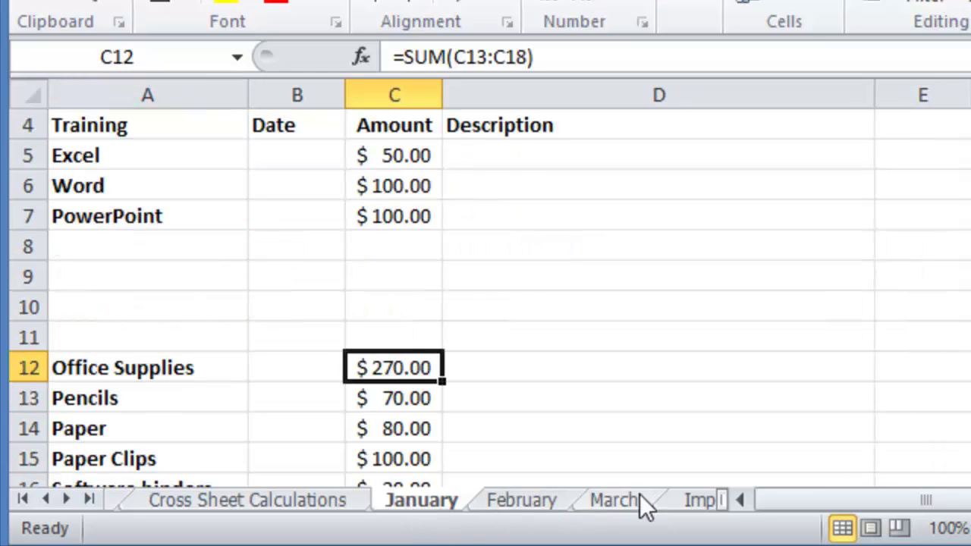
pyautogui.click(286, 500)
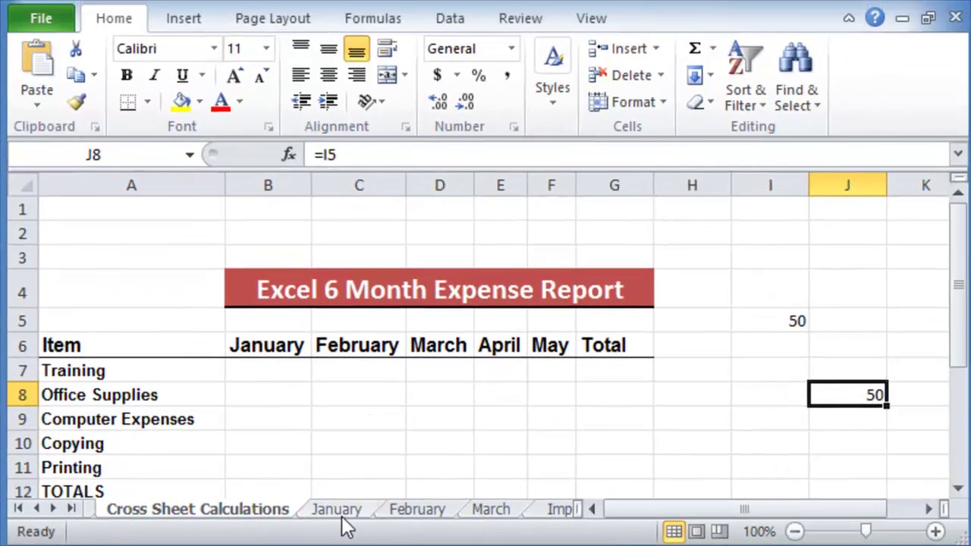
# Locate the training total in C3 of the January sheet and go back to the expense report sheet.
pyautogui.click(341, 519)
pyautogui.scroll(1, 298, 239)
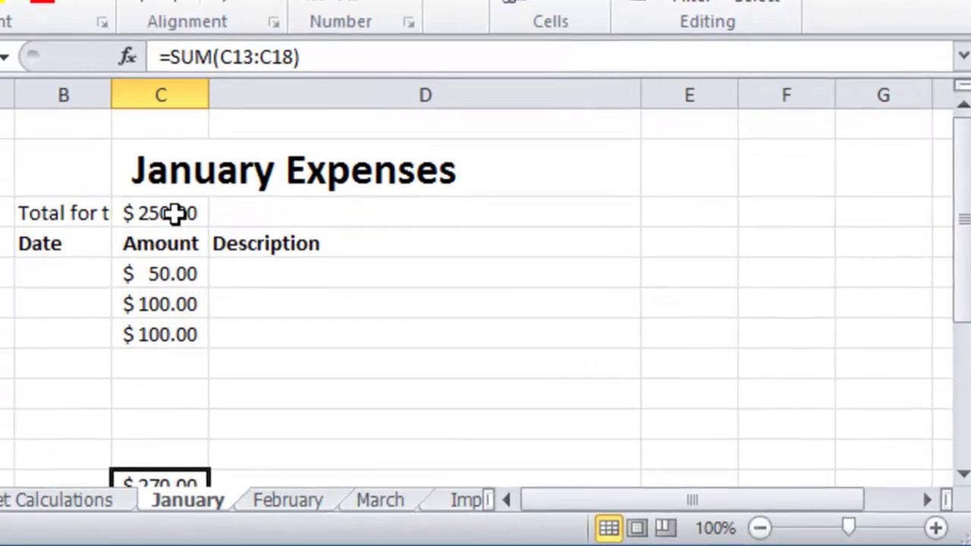
pyautogui.click(259, 251)
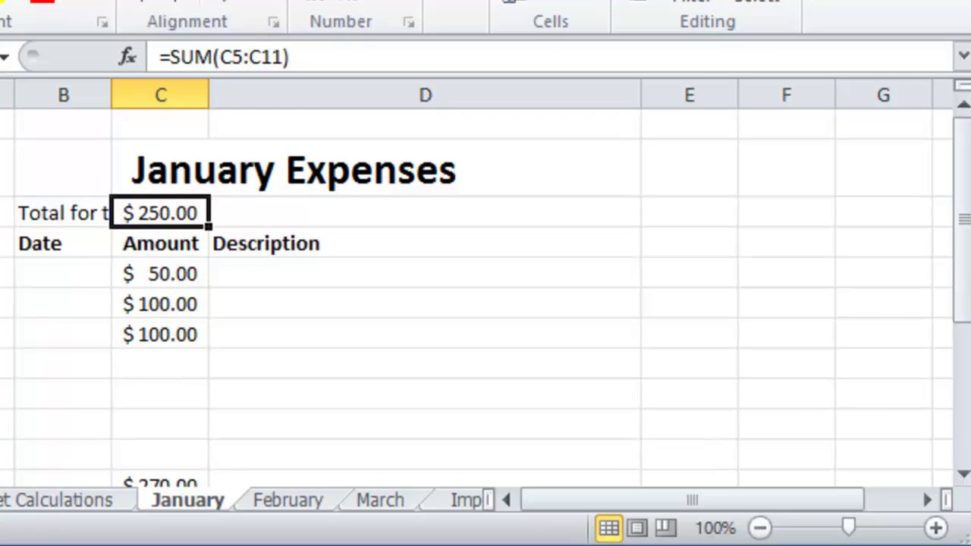
pyautogui.hotkey('ctrl', 'pageup')
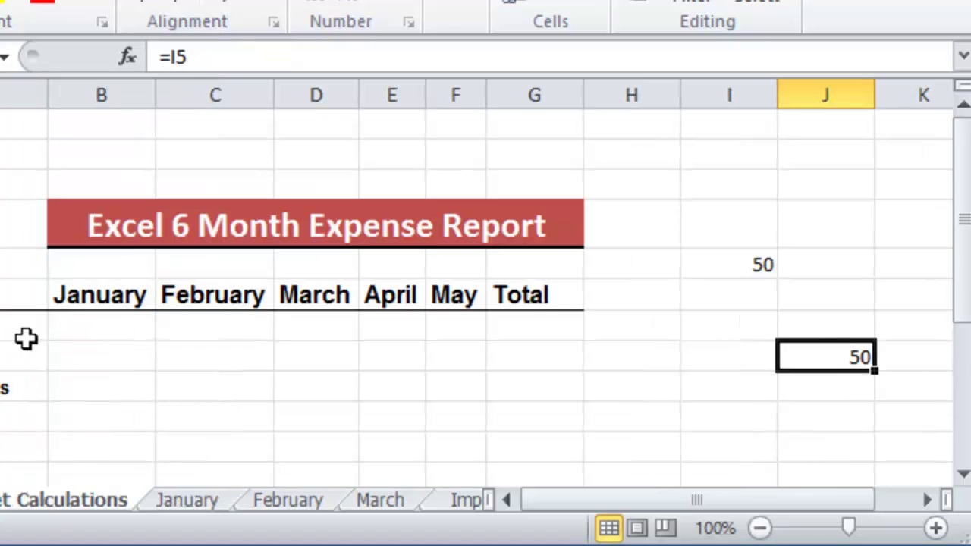
# Enter the formula =I5 in cell J3 of the Cross Sheet Calculations sheet and check it.
pyautogui.click(65, 325)
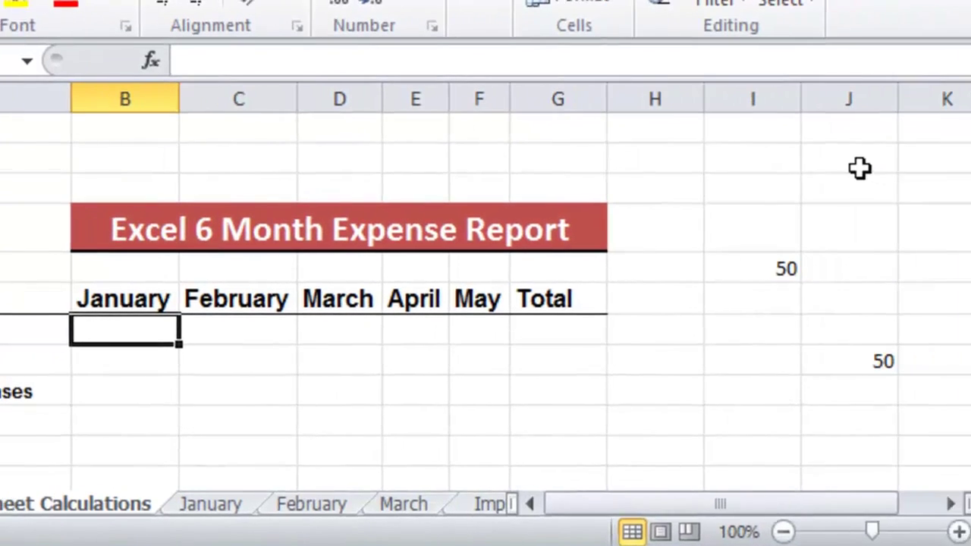
pyautogui.click(822, 184)
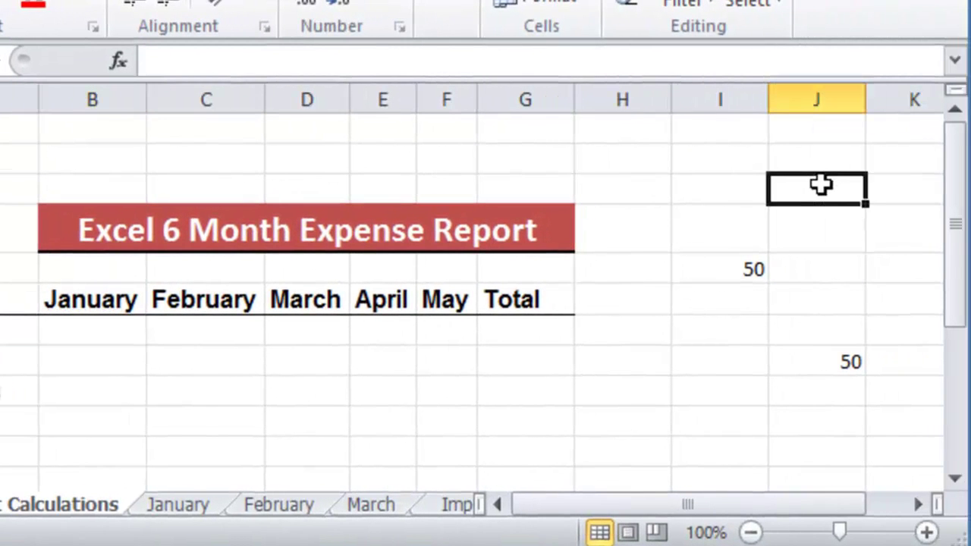
pyautogui.write('=')
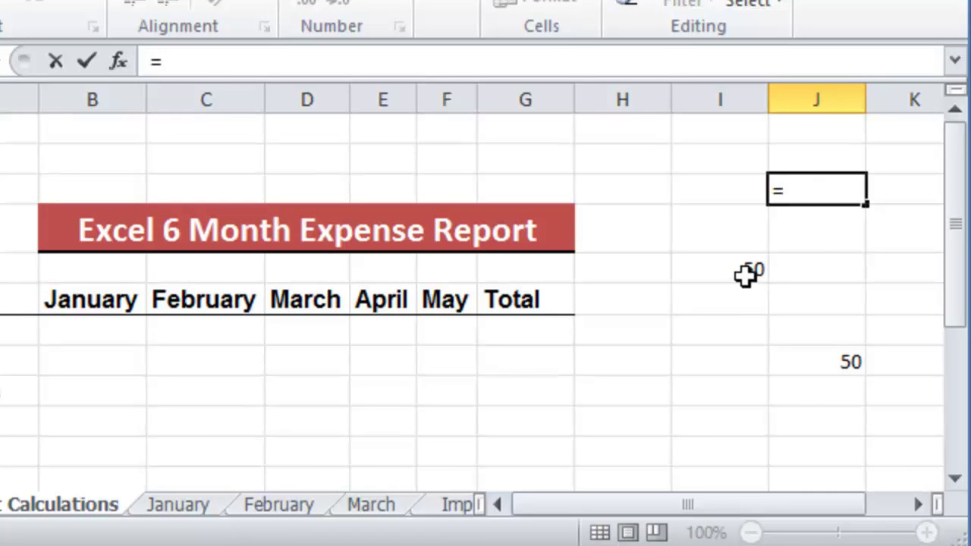
pyautogui.click(748, 273)
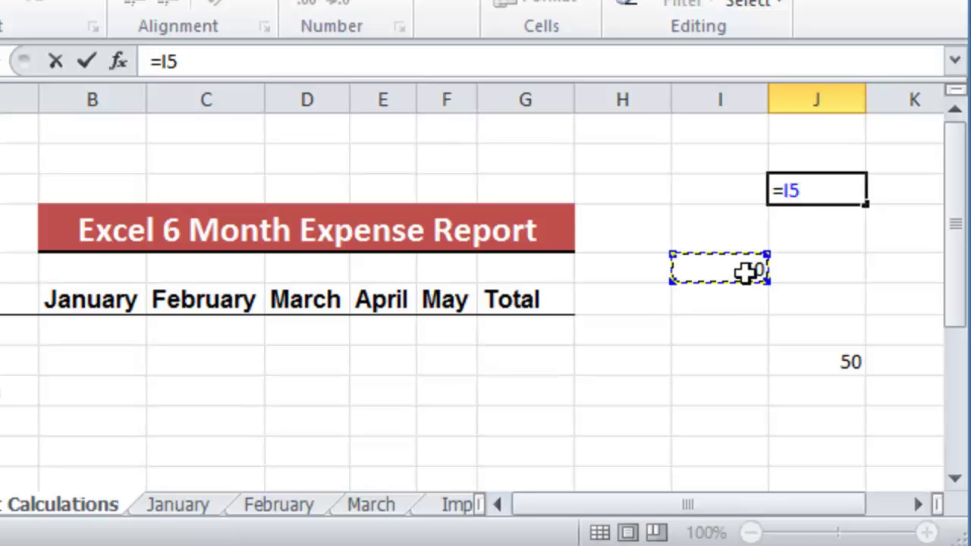
pyautogui.press('Return')
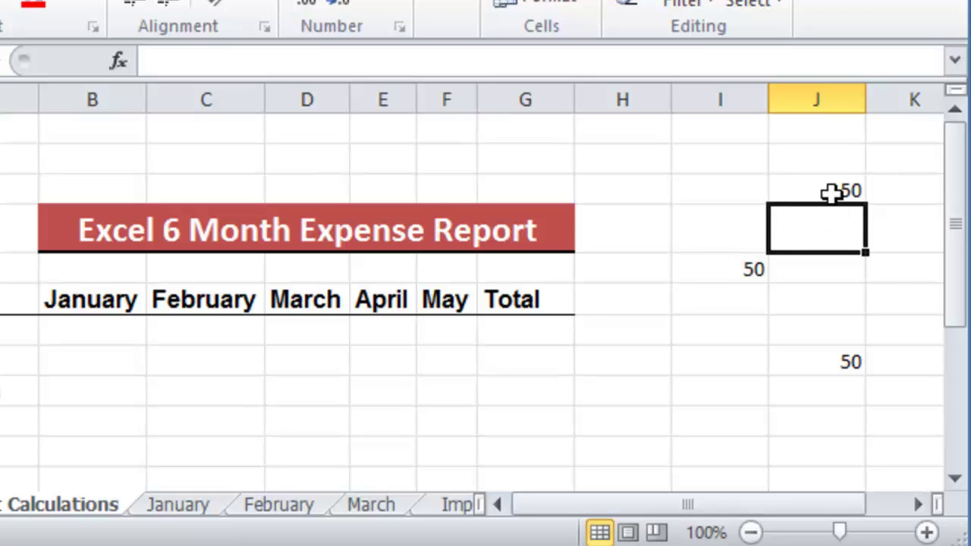
pyautogui.click(832, 191)
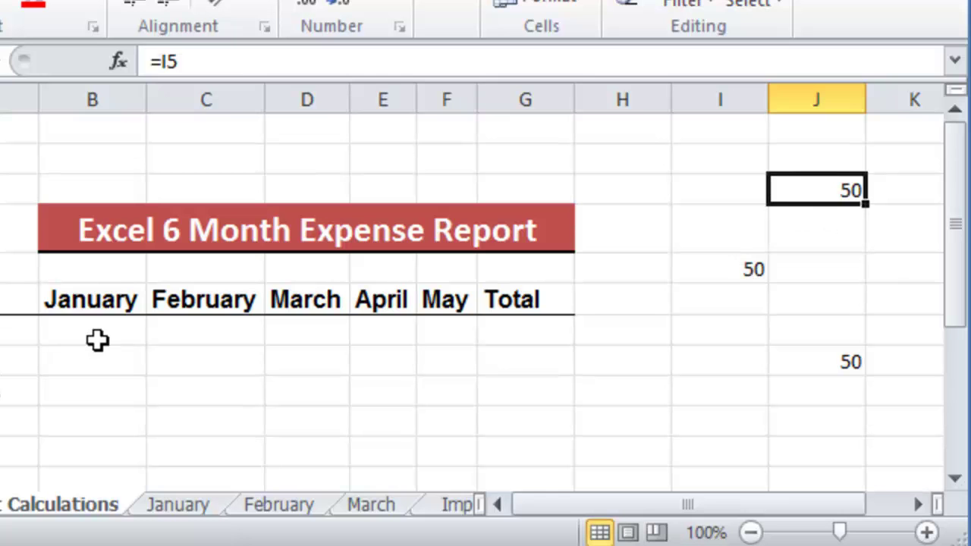
# Link the January Training cell B7 of the report to the training total with =January!C3.
pyautogui.click(98, 340)
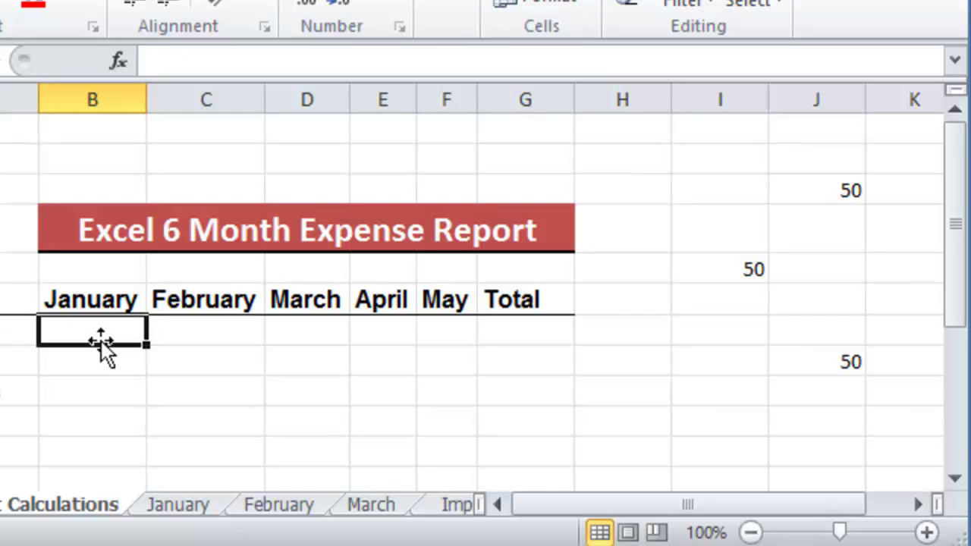
pyautogui.write('=')
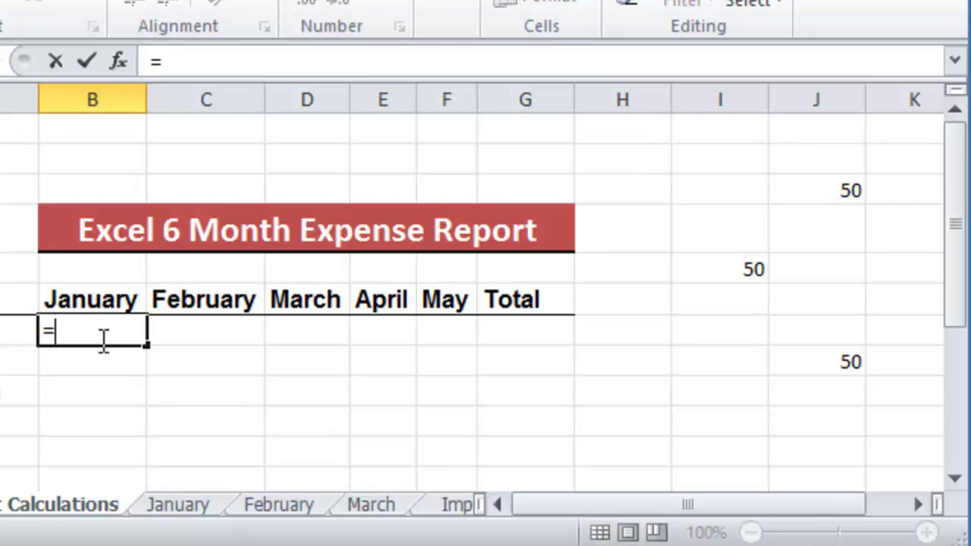
pyautogui.click(191, 507)
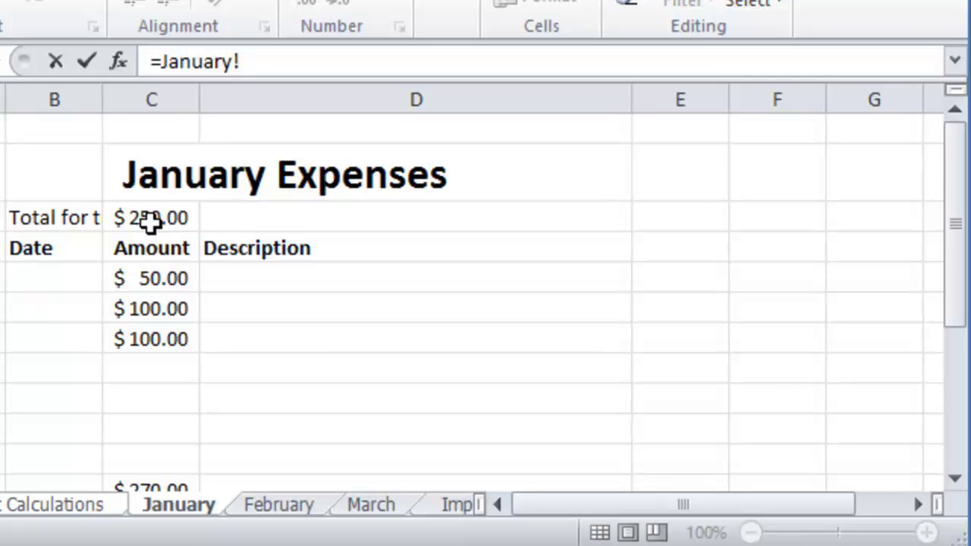
pyautogui.click(167, 218)
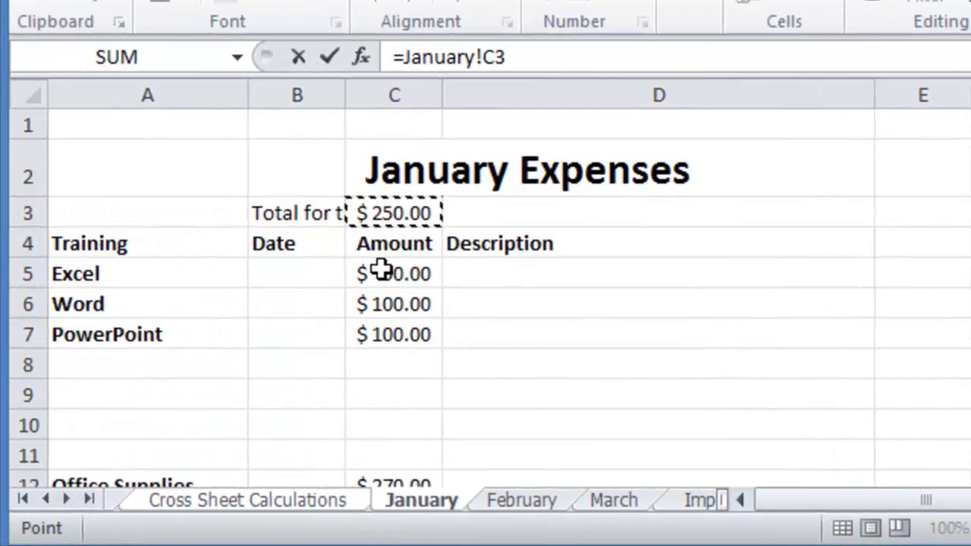
pyautogui.press('Return')
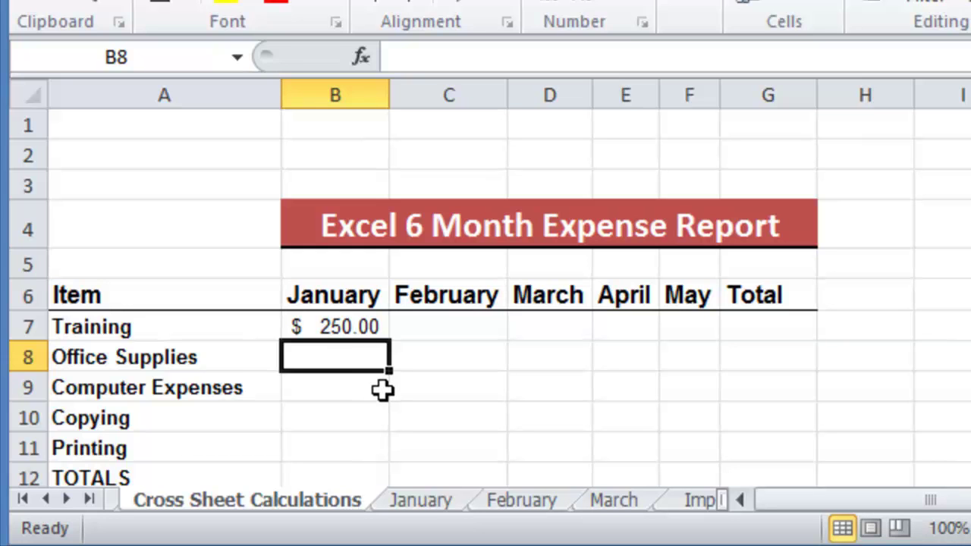
# Link the January Office Supplies cell B8 of the report to the office supplies total with =January!C12.
pyautogui.write('=')
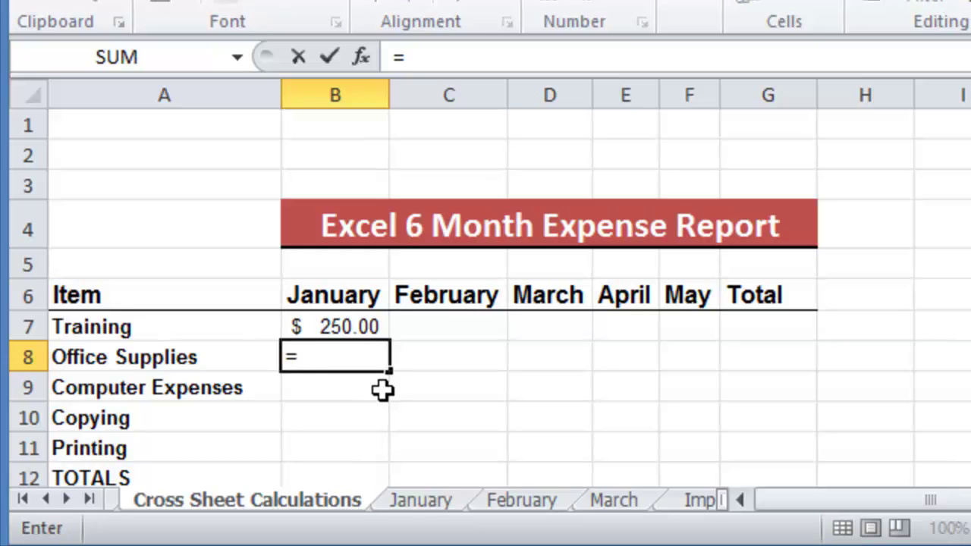
pyautogui.click(410, 498)
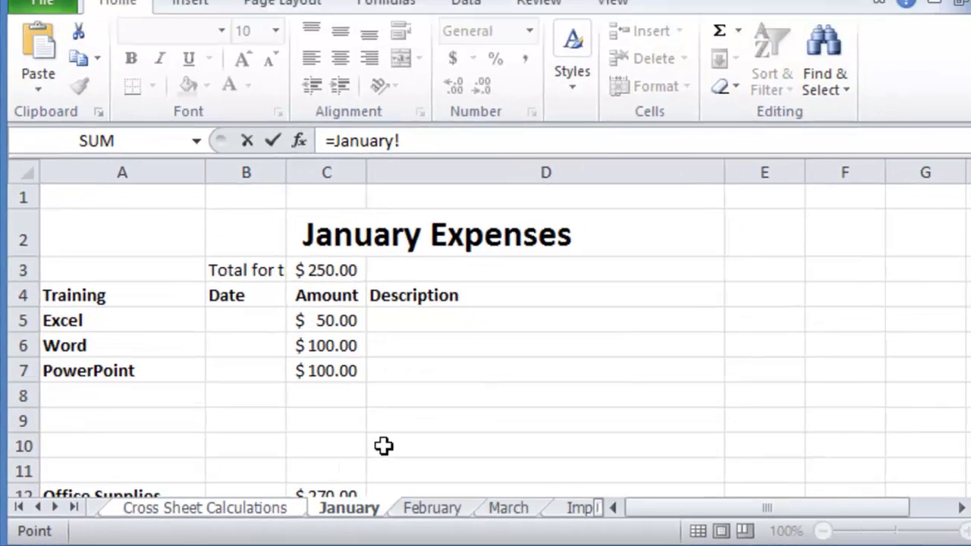
pyautogui.scroll(-1, 455, 425)
pyautogui.click(317, 403)
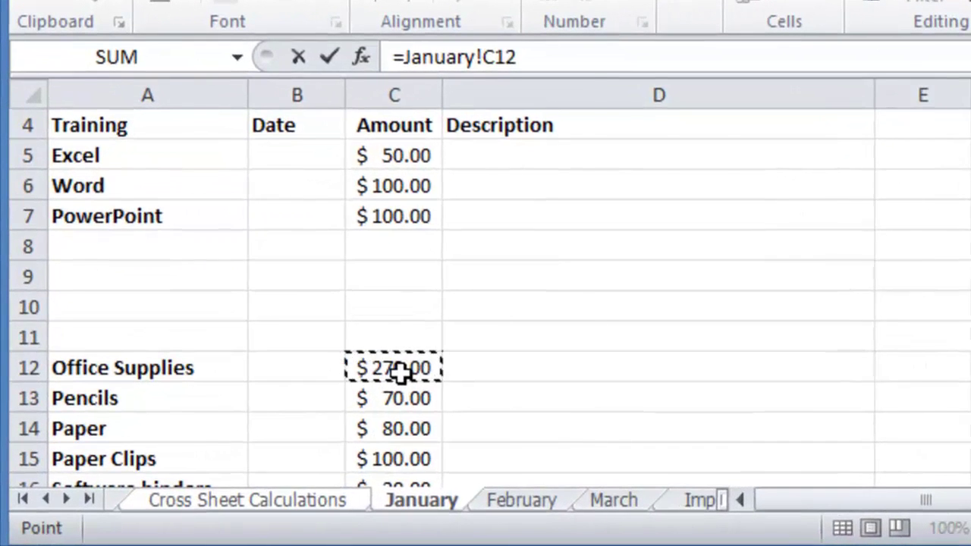
pyautogui.press('Return')
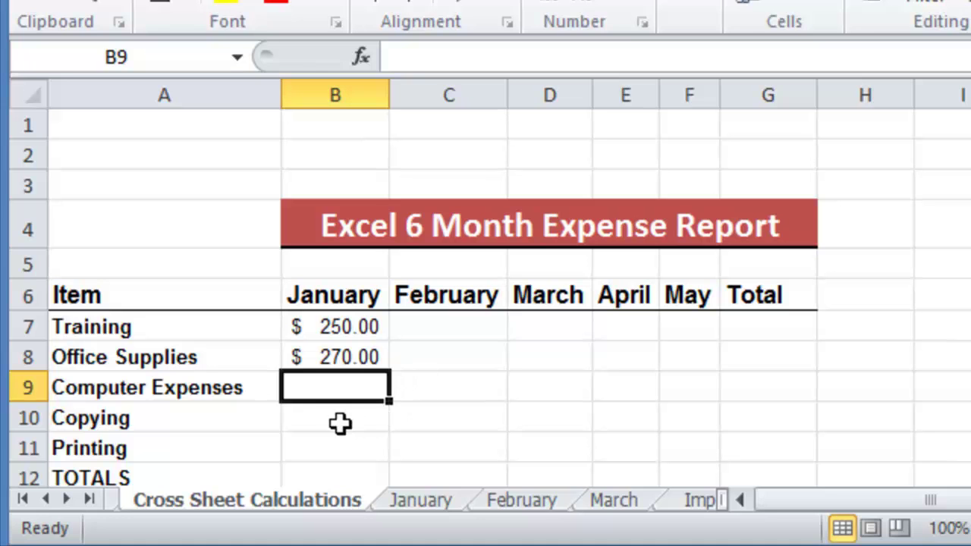
# Link the February Training cell C7 of the report to the February training total with =February!C3 and check the formula.
pyautogui.click(448, 326)
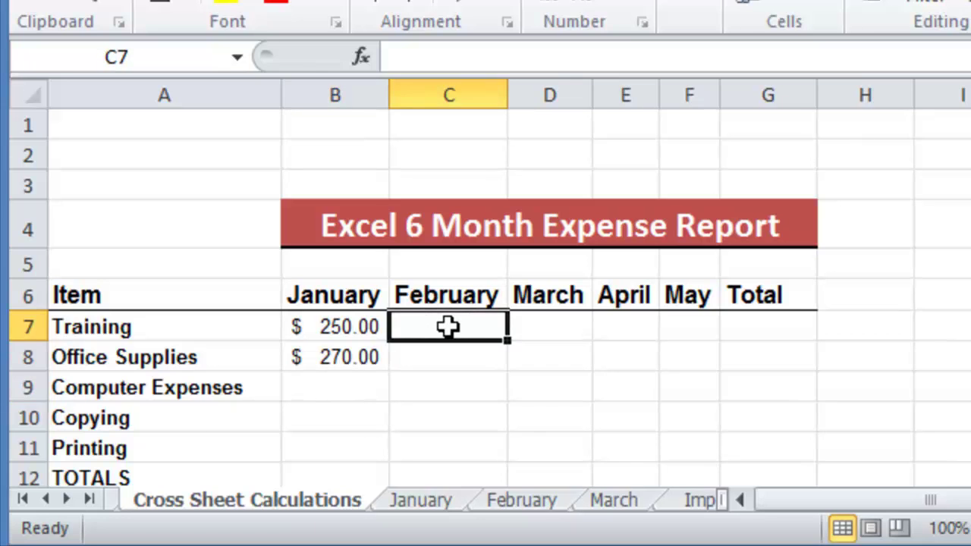
pyautogui.click(523, 502)
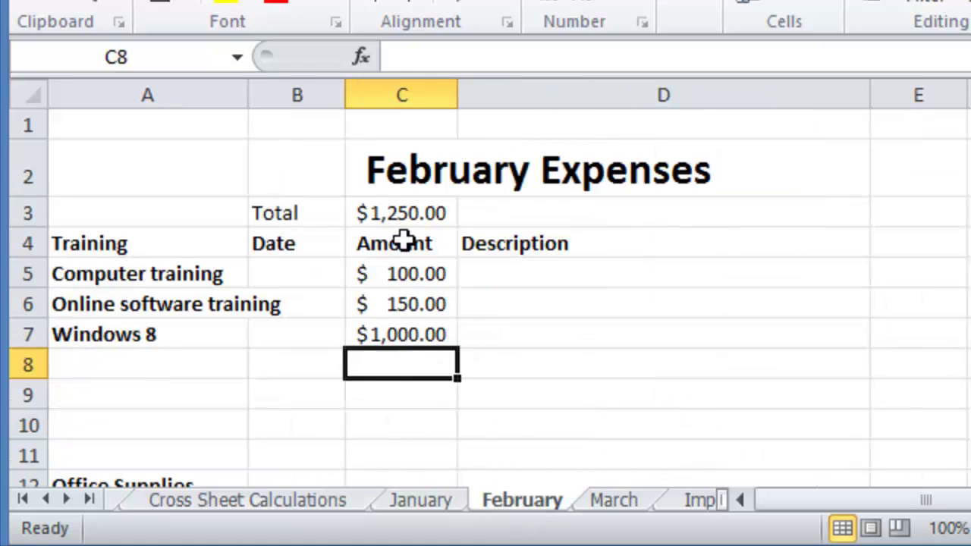
pyautogui.click(269, 502)
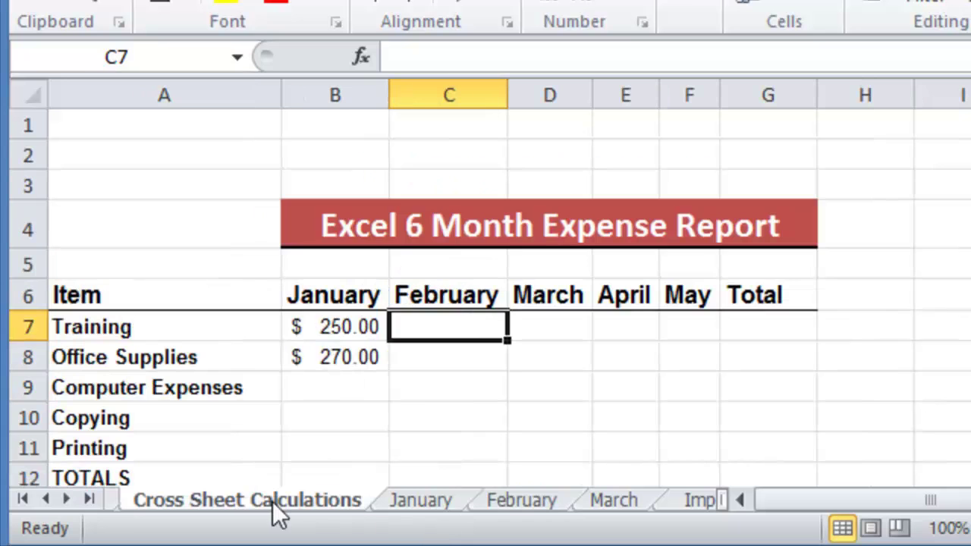
pyautogui.write('=')
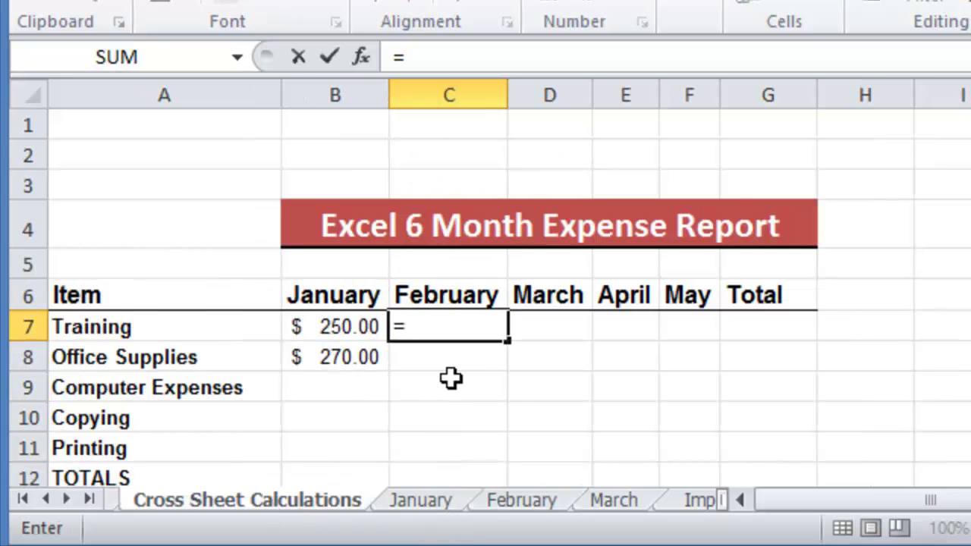
pyautogui.click(532, 504)
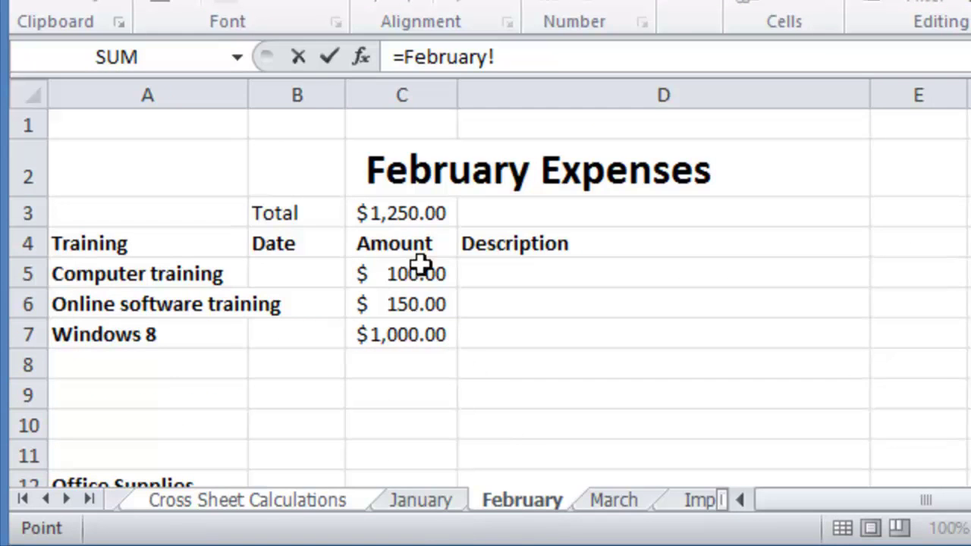
pyautogui.click(411, 216)
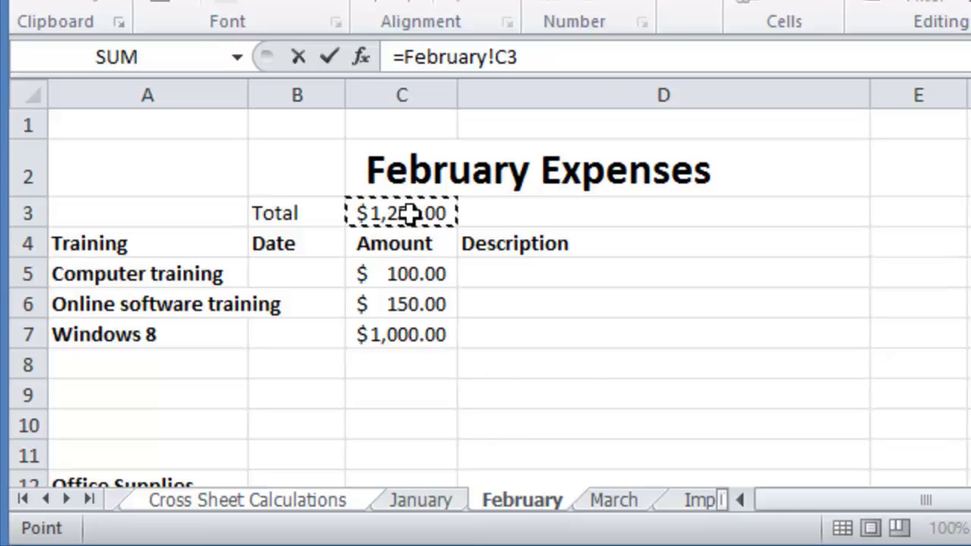
pyautogui.press('Return')
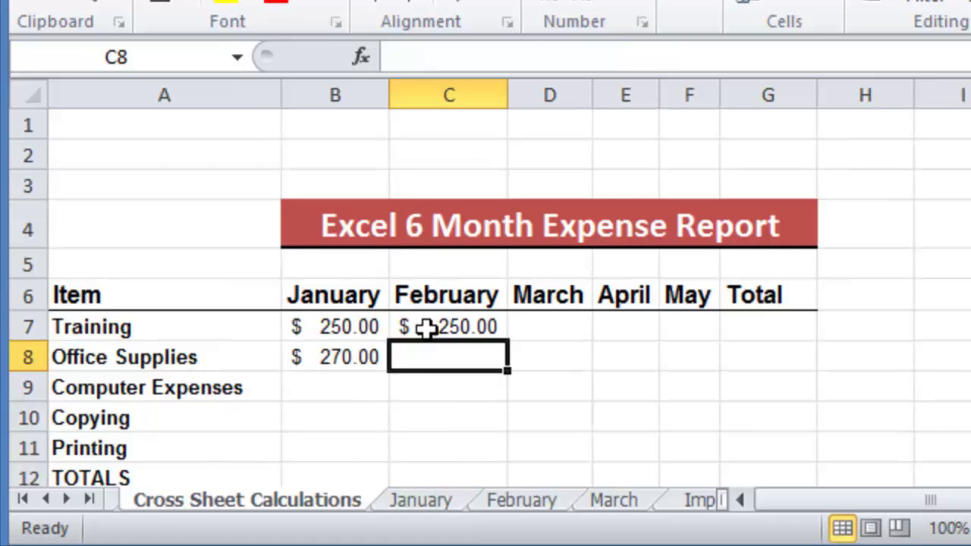
pyautogui.click(460, 333)
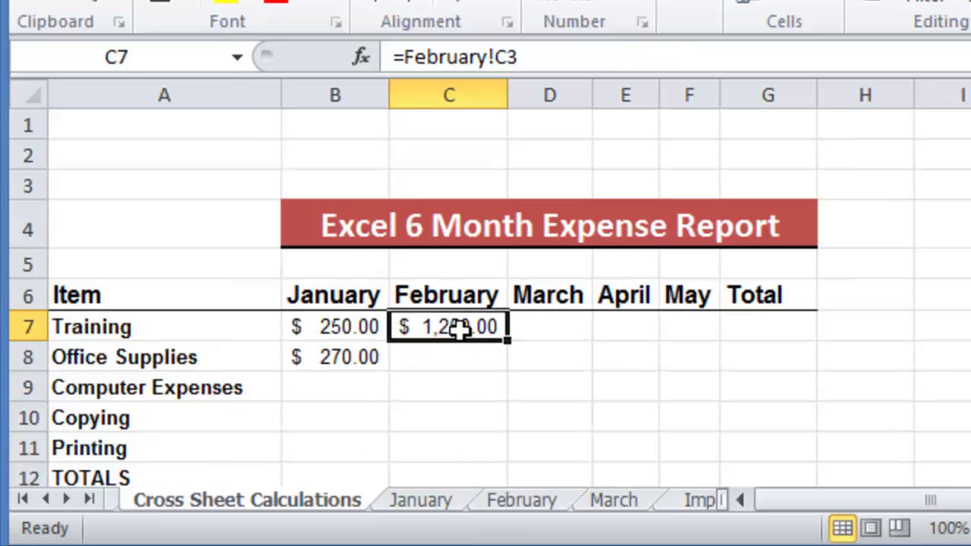
# Add a Google Chrome training expense of 25 in row 8 of the January sheet and return to the Cross Sheet Calculations report.
pyautogui.click(371, 331)
pyautogui.click(425, 500)
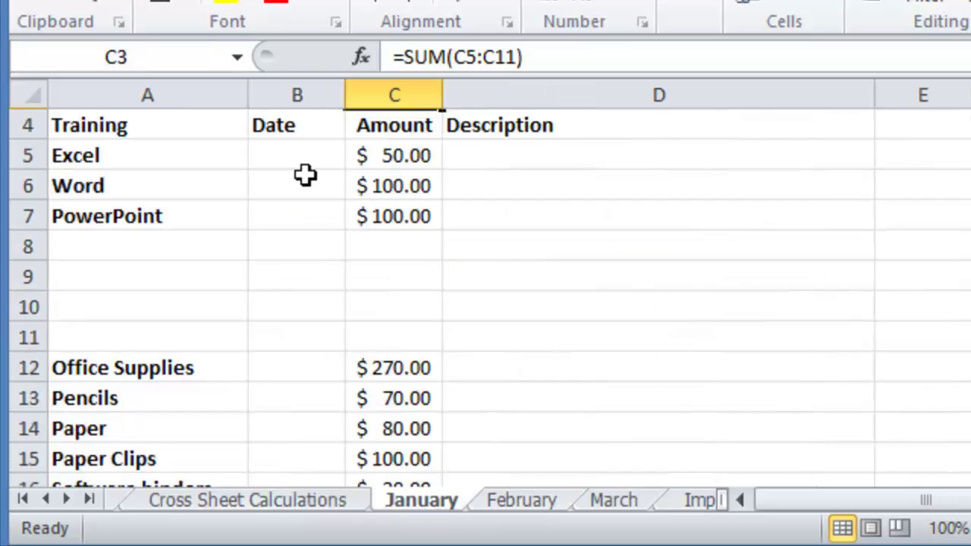
pyautogui.click(104, 245)
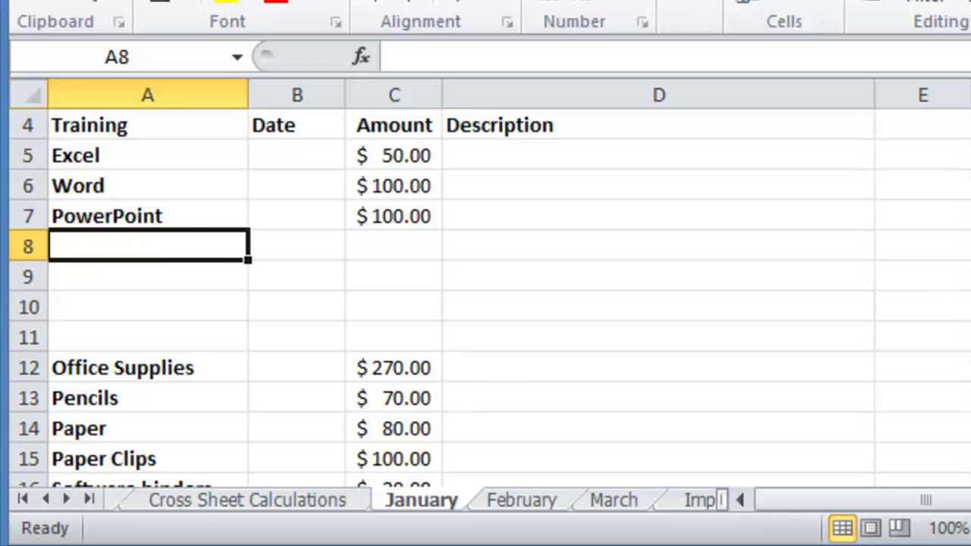
pyautogui.write('Google Chrome')
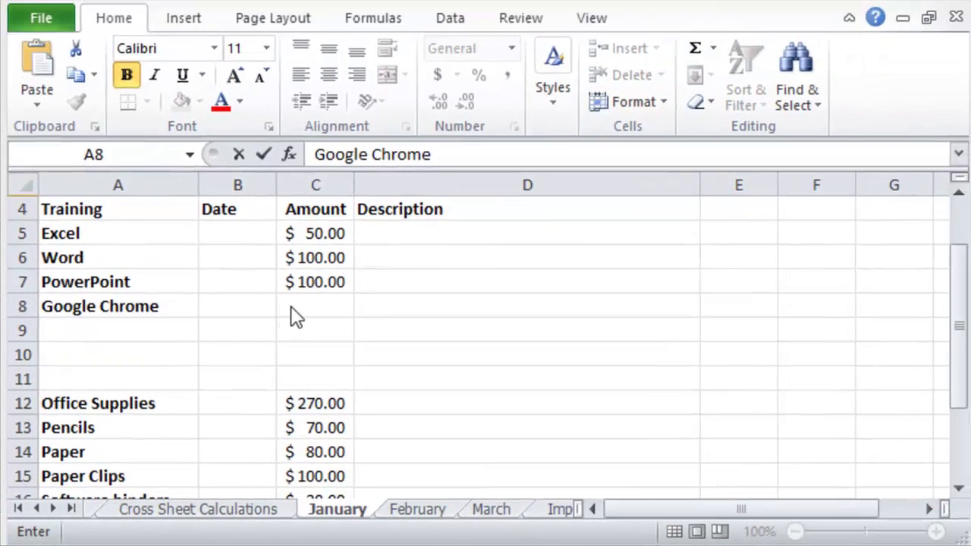
pyautogui.click(353, 251)
pyautogui.write('25')
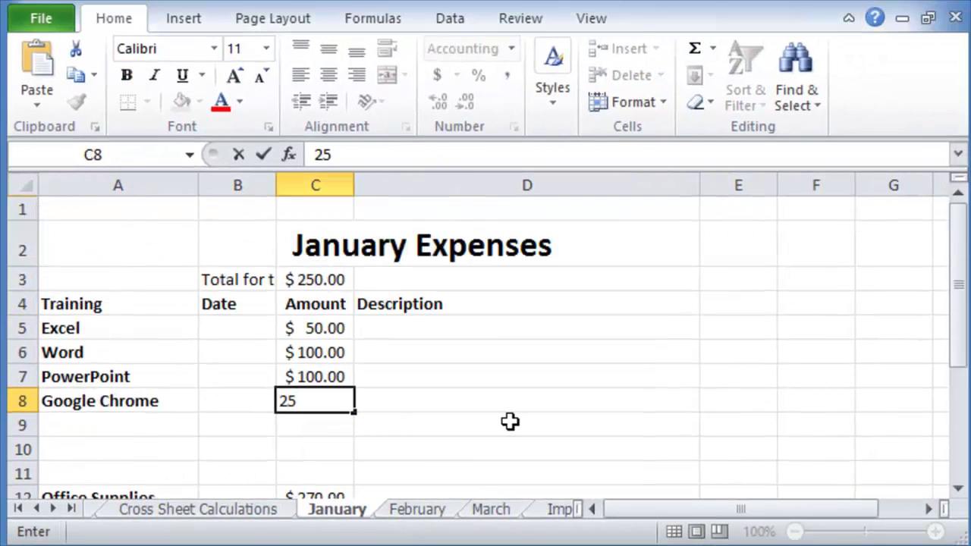
pyautogui.press('Return')
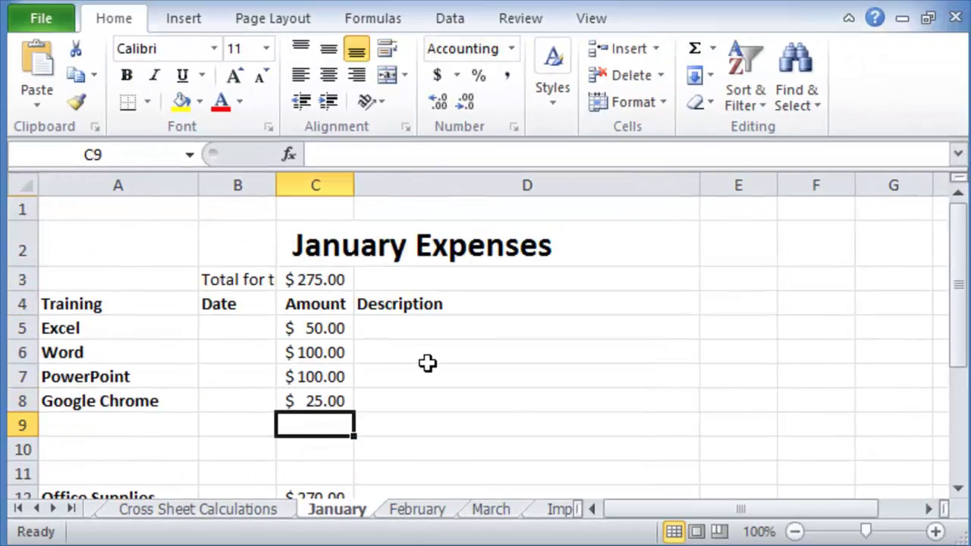
pyautogui.click(193, 510)
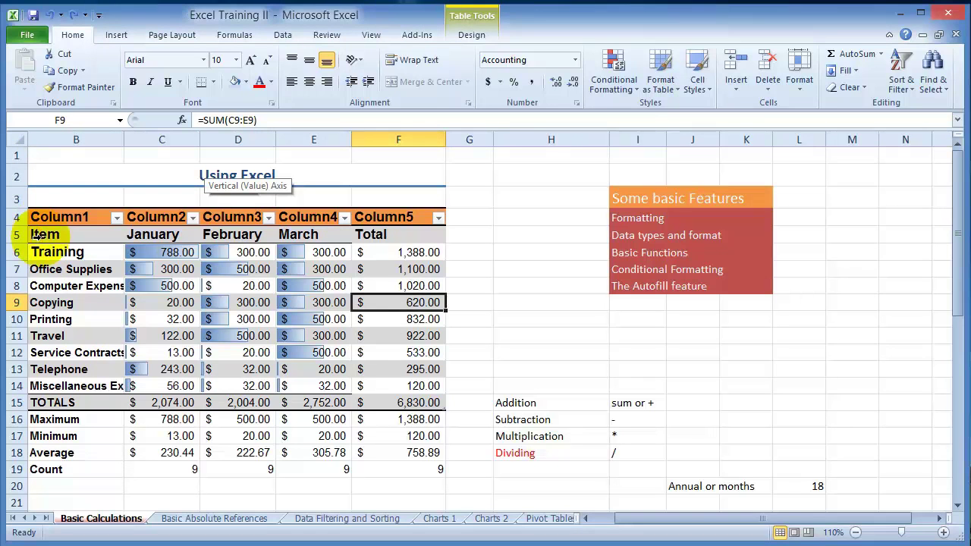
# Start a Word document containing "This is my fancy report." and "Budget.", and go back to the Excel Training II workbook.
pyautogui.click(23, 545)
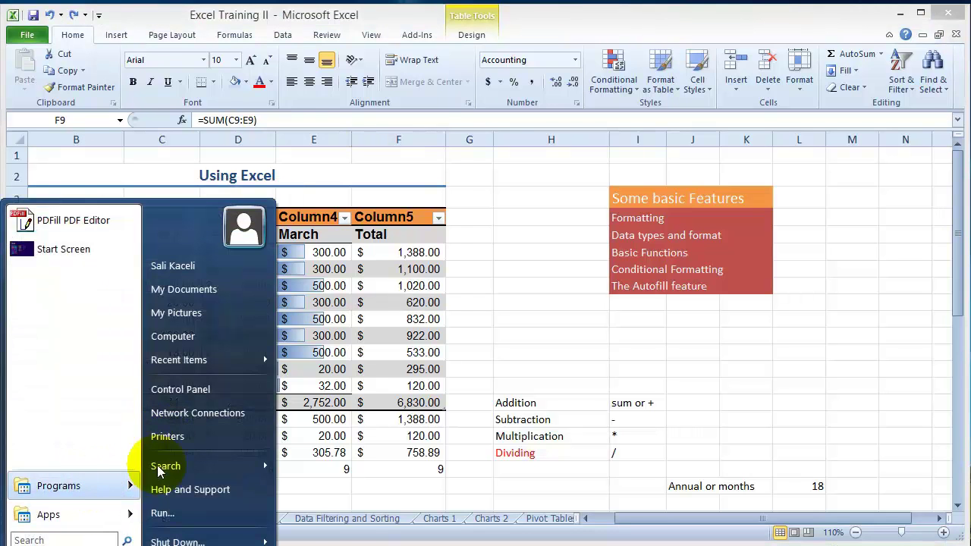
pyautogui.moveTo(87, 485)
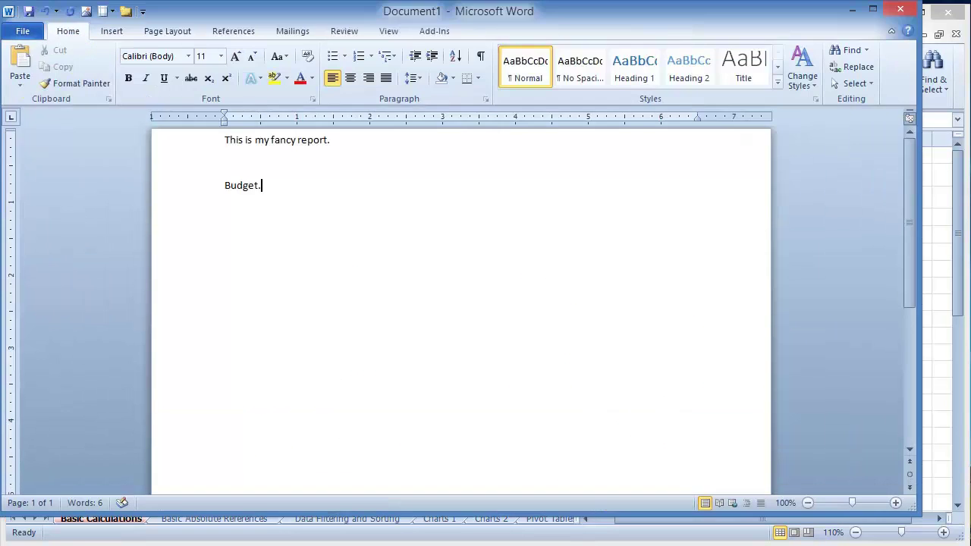
pyautogui.click(929, 283)
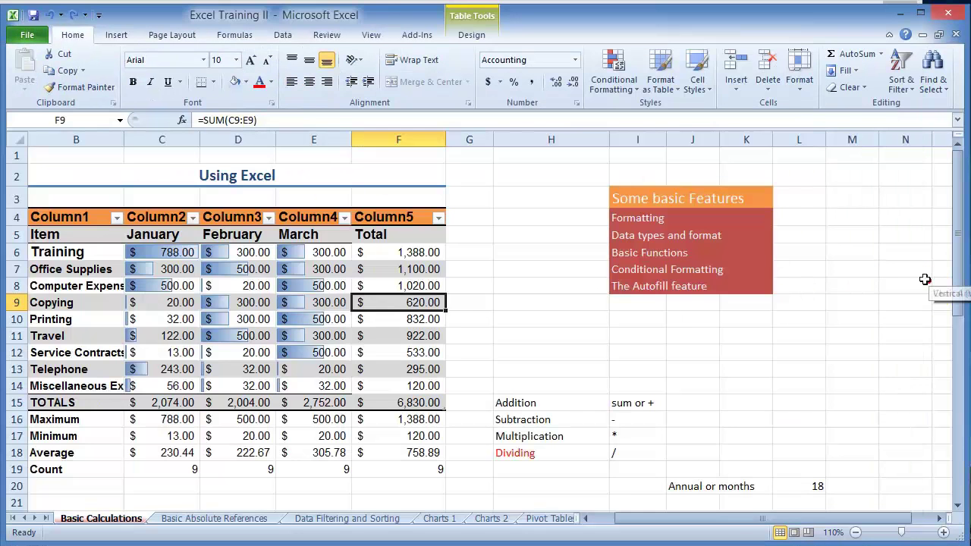
# Copy the expense table B5:F15 from the Basic Calculations sheet and paste it below "Budget." in the Word report.
pyautogui.click(71, 254)
pyautogui.moveTo(40, 234); pyautogui.dragTo(279, 400)
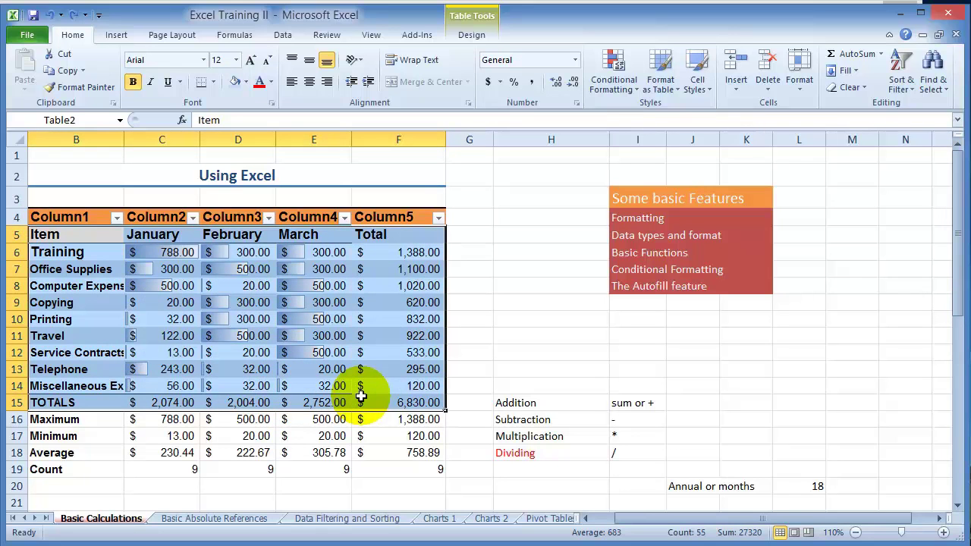
pyautogui.click(78, 74)
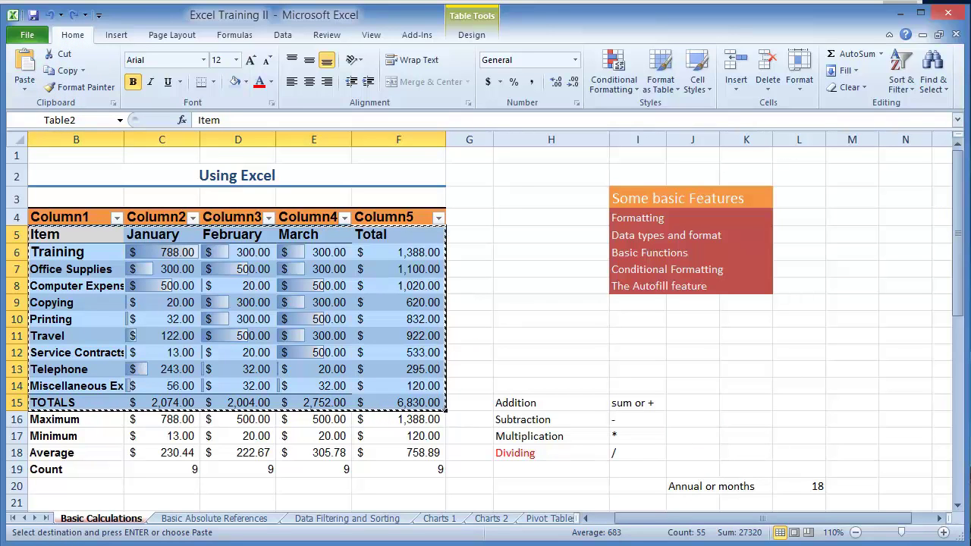
pyautogui.hotkey('alt', 'Tab')
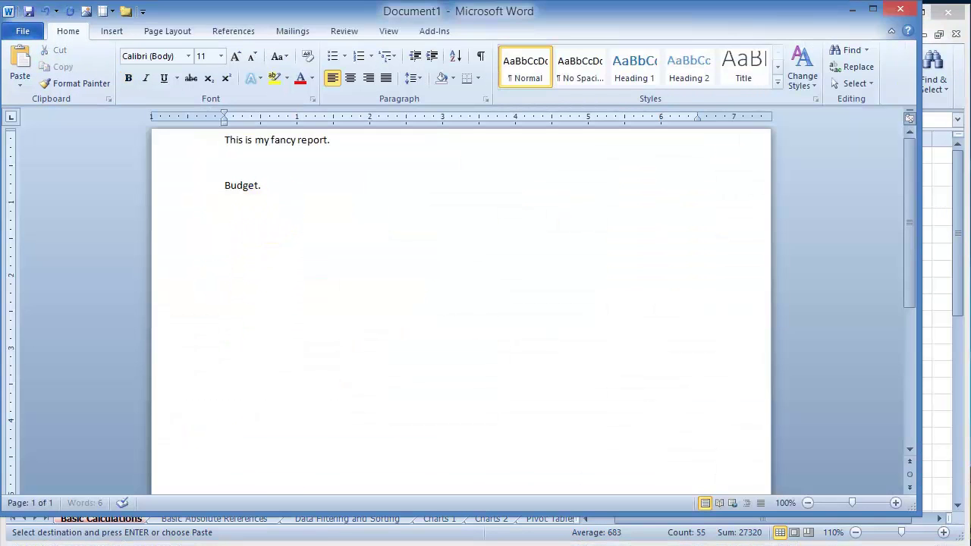
pyautogui.click(271, 204)
pyautogui.rightClick(226, 211)
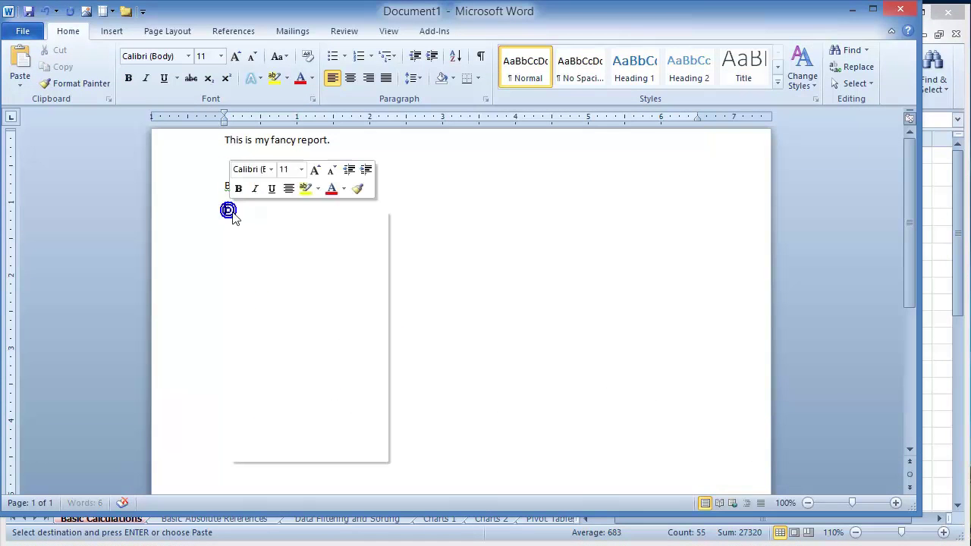
pyautogui.click(261, 270)
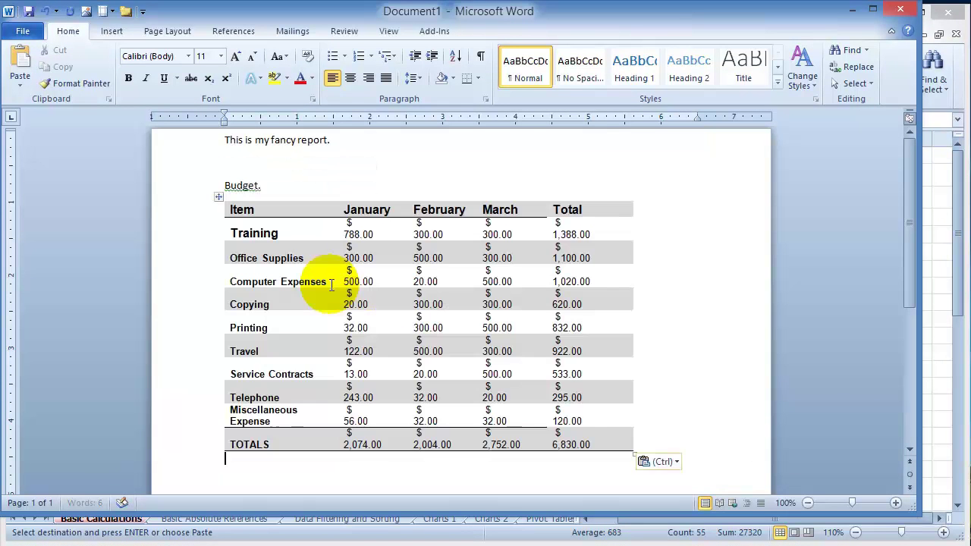
# Add the text "Simply copied from Excel." after "Budget." above the pasted table.
pyautogui.click(635, 397)
pyautogui.click(671, 401)
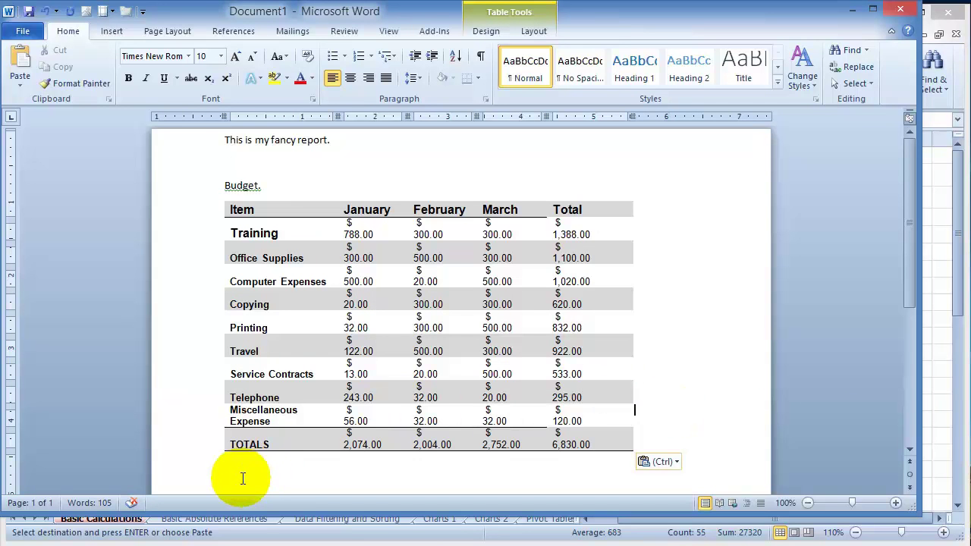
pyautogui.click(266, 185)
pyautogui.write('Simply copied from Excel.')
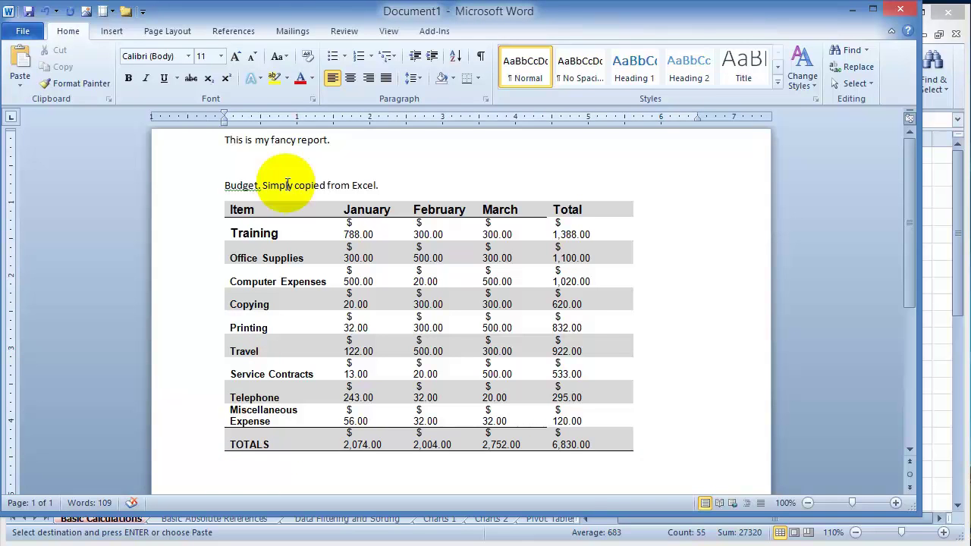
# Add the line "Data in real time from Excel." below the pasted table, leaving blank space above it.
pyautogui.click(635, 415)
pyautogui.click(657, 454)
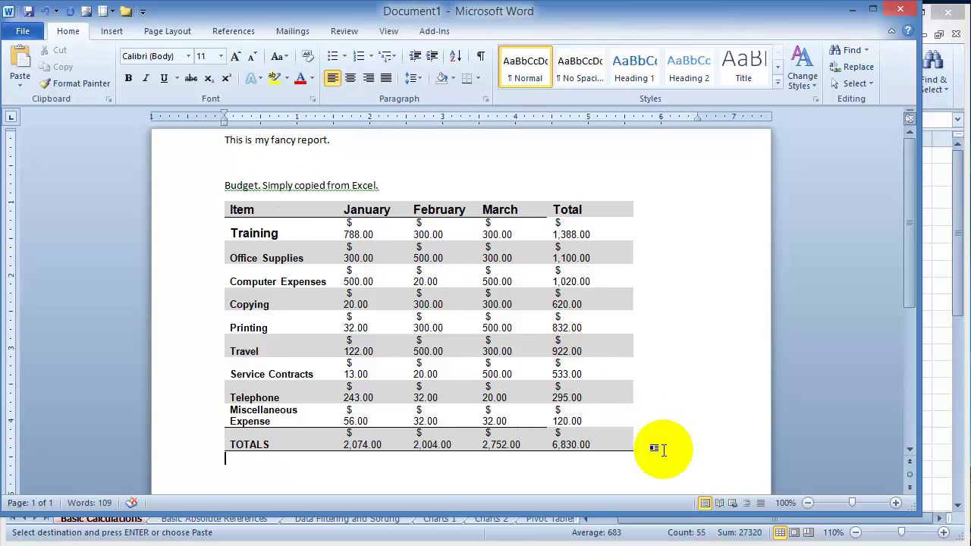
pyautogui.press('Return')
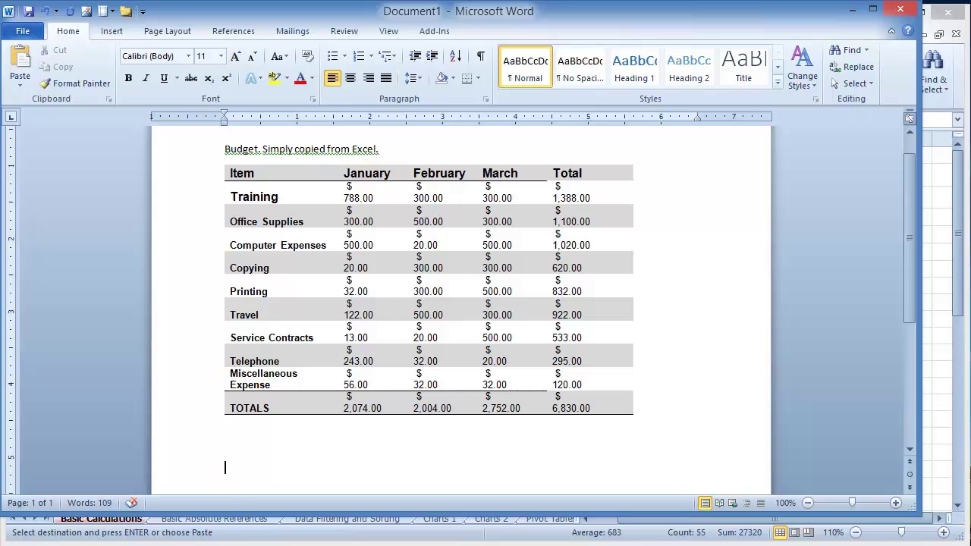
pyautogui.scroll(-5, 661, 448)
pyautogui.write('Data in real time from Excel.')
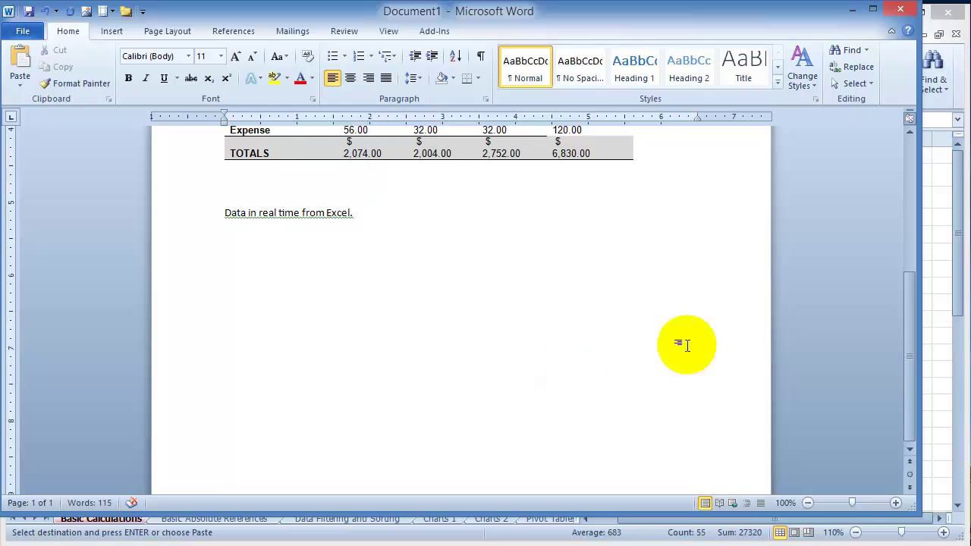
pyautogui.click(260, 259)
pyautogui.press('BackSpace')
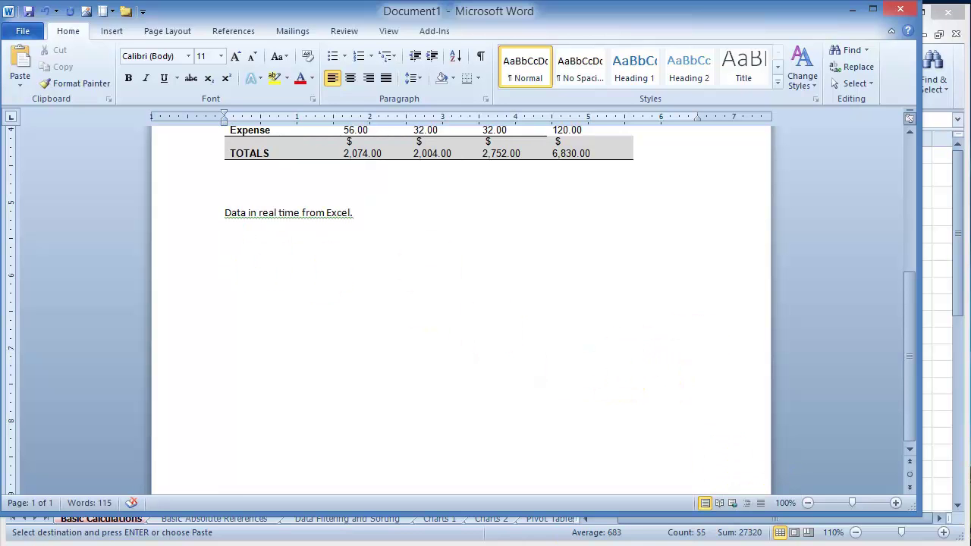
# Switch back to the Excel Training II workbook and copy the expense table B5:F15 again.
pyautogui.hotkey('alt', 'Tab')
pyautogui.click(54, 252)
pyautogui.click(57, 238)
pyautogui.moveTo(57, 237); pyautogui.dragTo(415, 403)
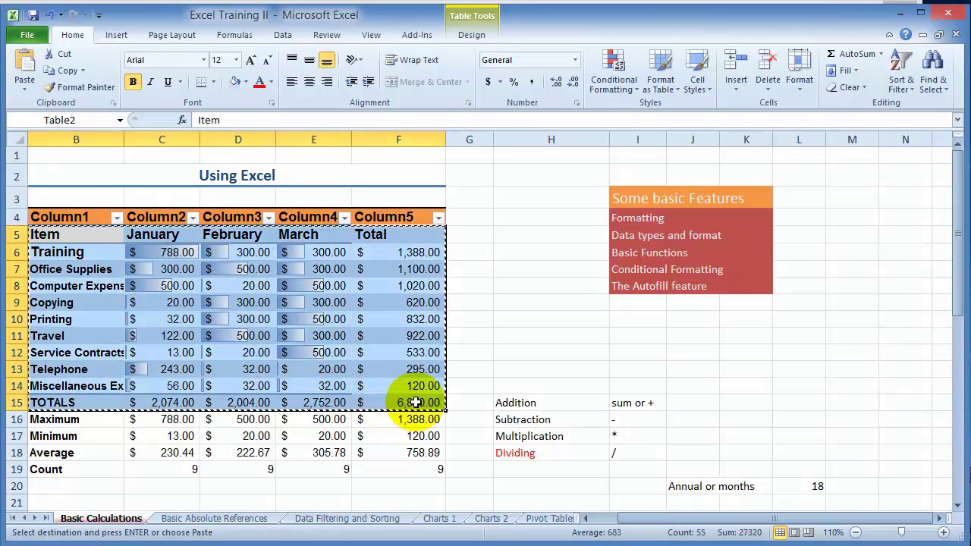
pyautogui.click(68, 72)
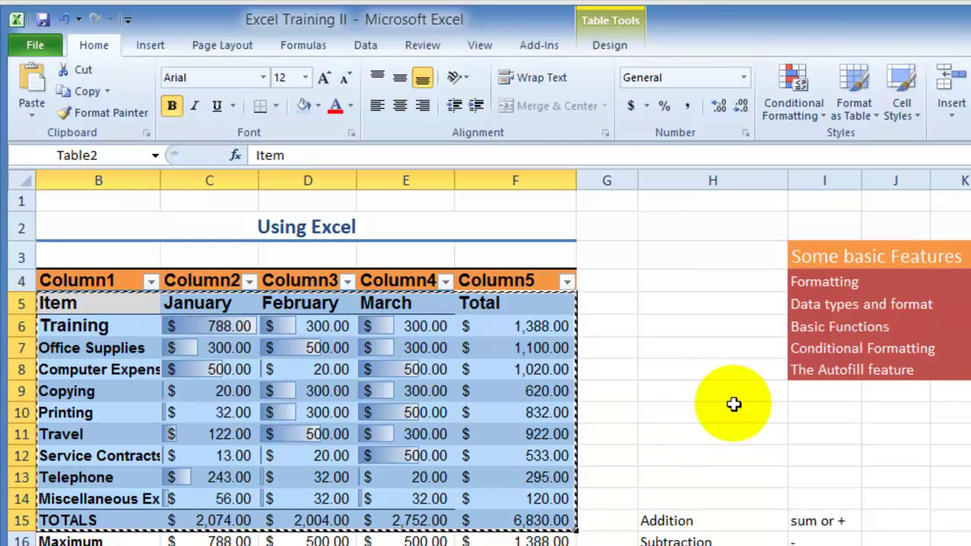
# Return to the Word report and bring up the paste options on the empty line below "Data in real time from Excel.".
pyautogui.hotkey('alt', 'Tab')
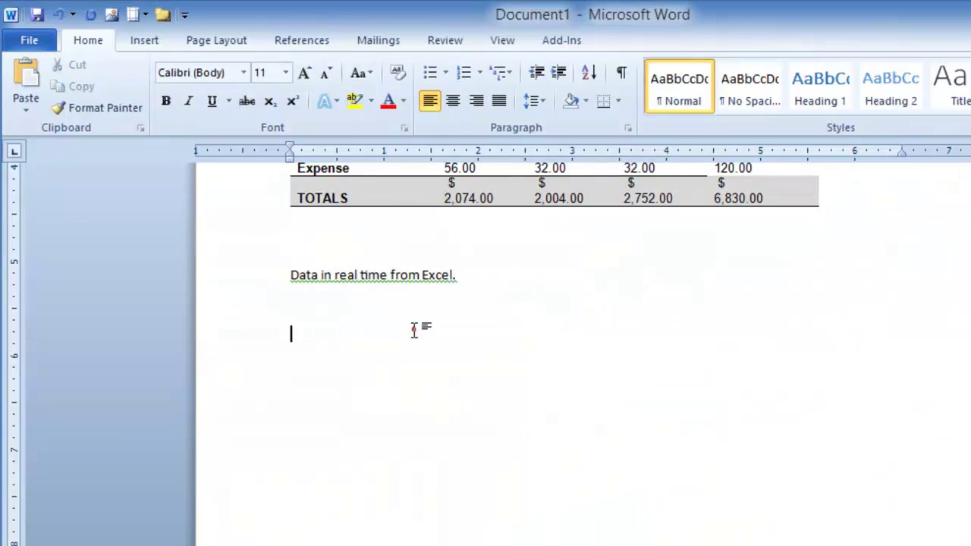
pyautogui.click(310, 323)
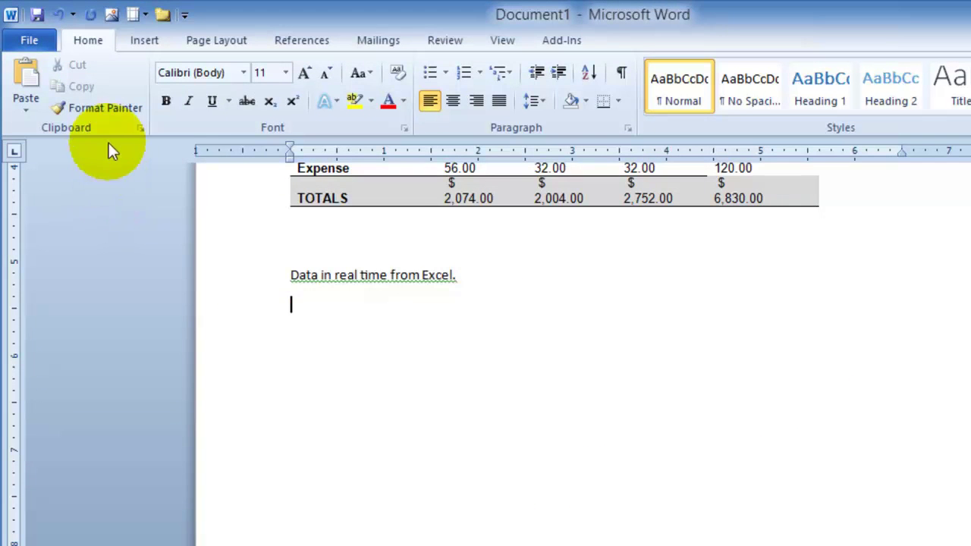
pyautogui.click(308, 325)
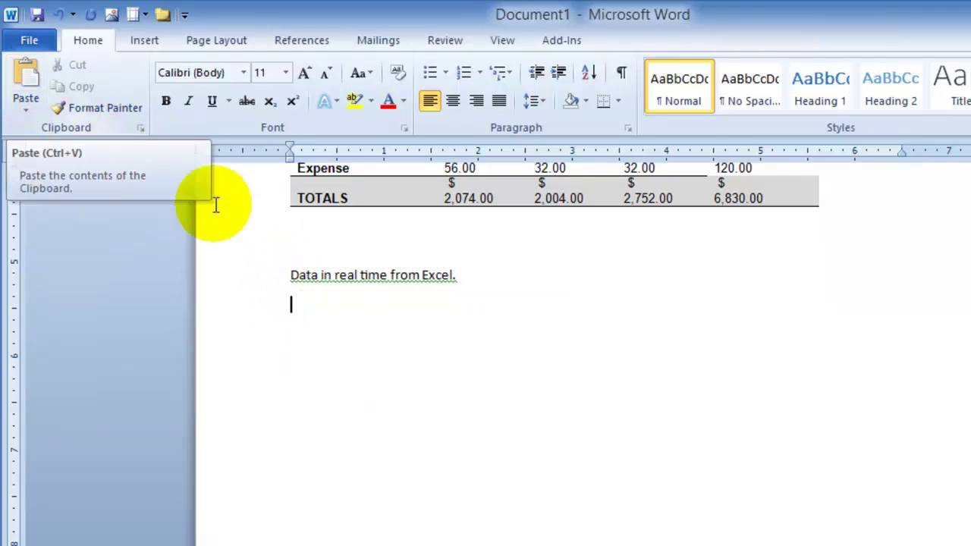
pyautogui.rightClick(313, 324)
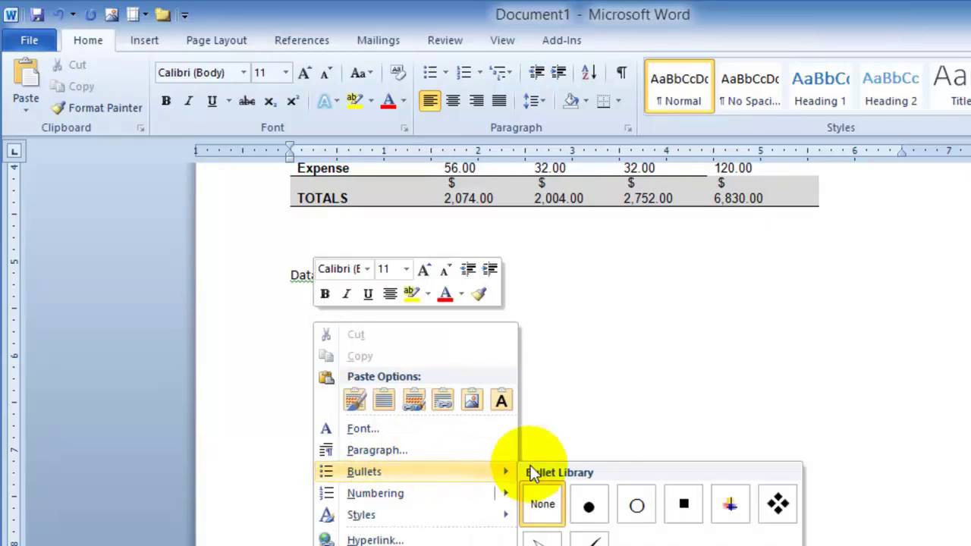
# Paste the copied Excel range below "Data in real time from Excel." as a linked Microsoft Excel Worksheet Object using Paste Special.
pyautogui.click(682, 333)
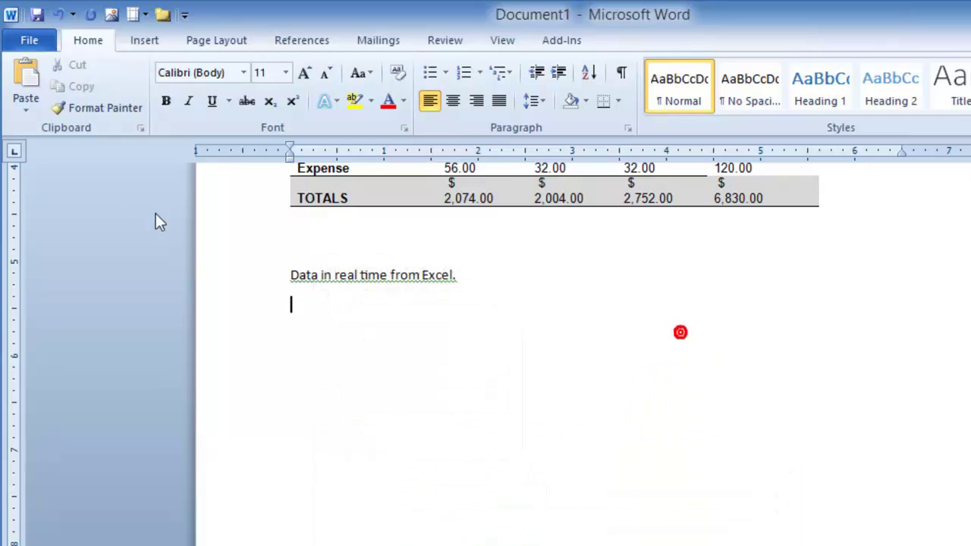
pyautogui.click(32, 113)
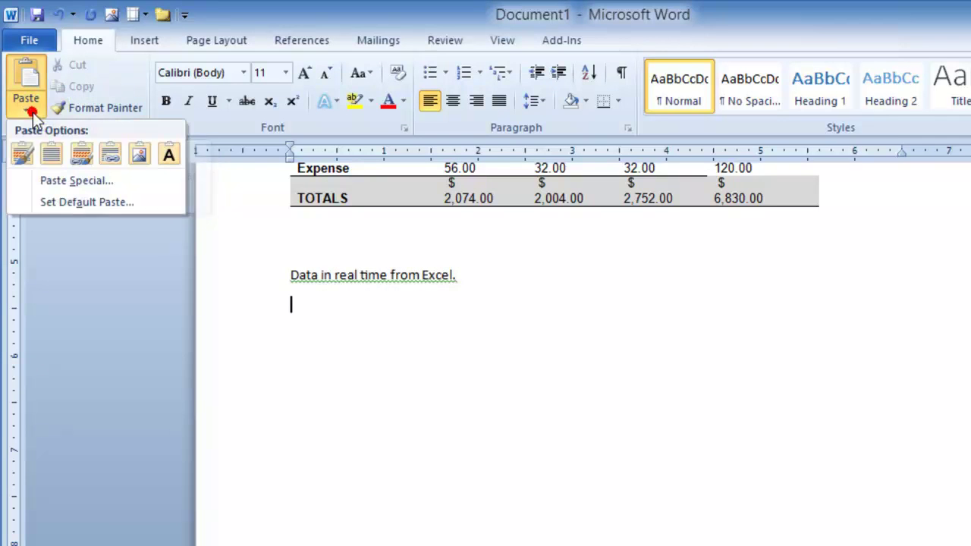
pyautogui.click(79, 182)
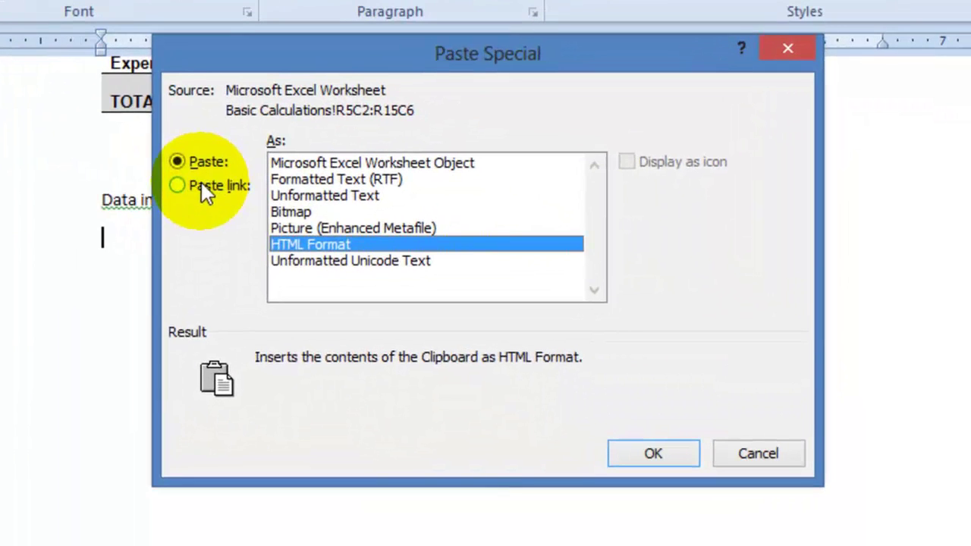
pyautogui.click(202, 185)
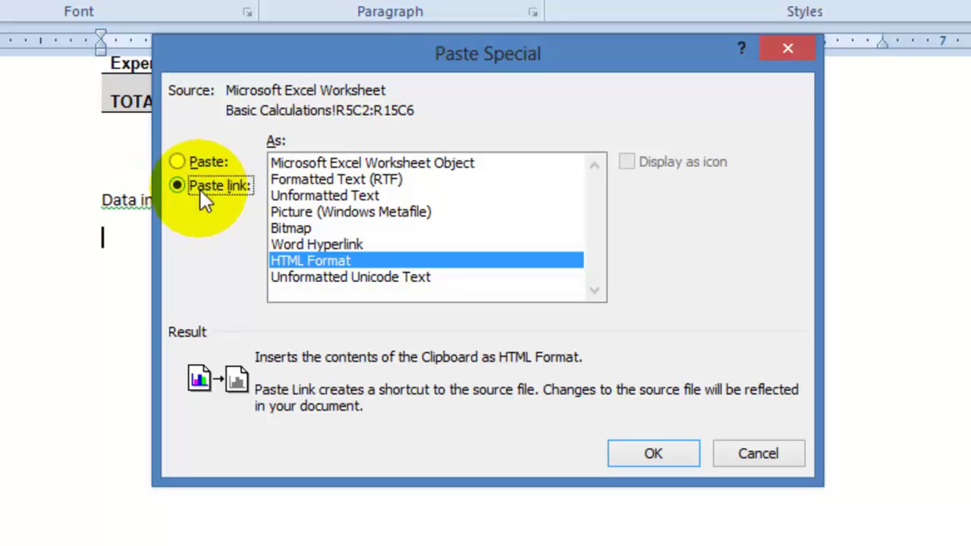
pyautogui.click(341, 164)
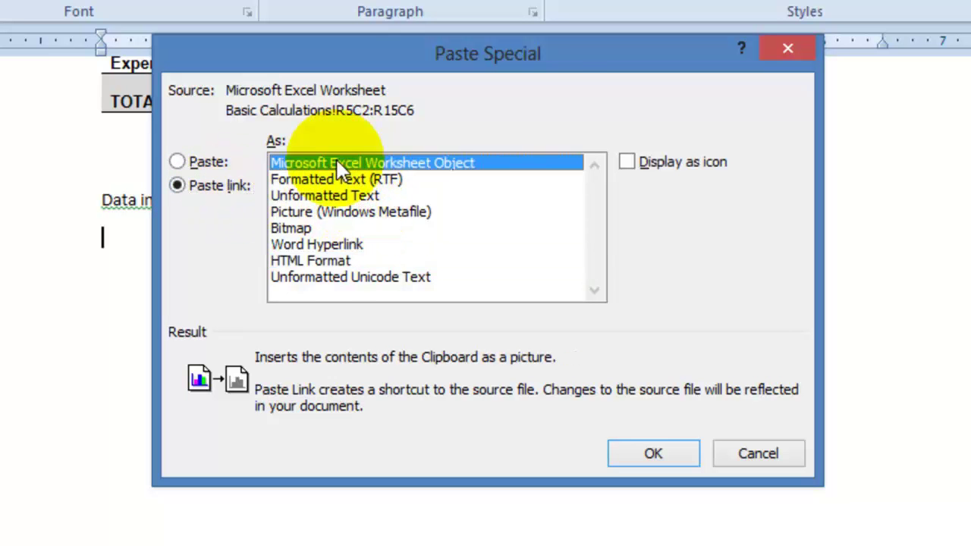
pyautogui.click(667, 454)
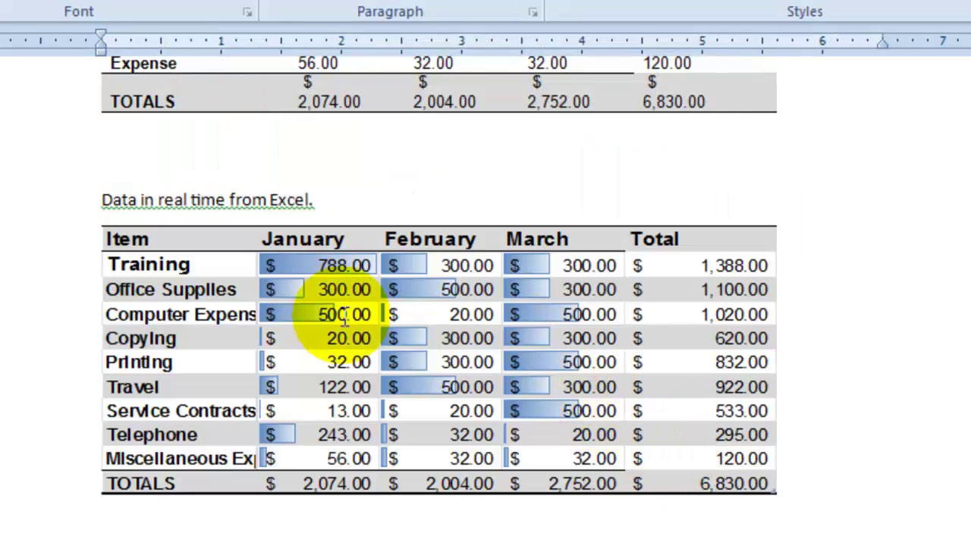
# Compare the simply copied budget table with the linked Excel table further down the report.
pyautogui.scroll(6, 293, 314)
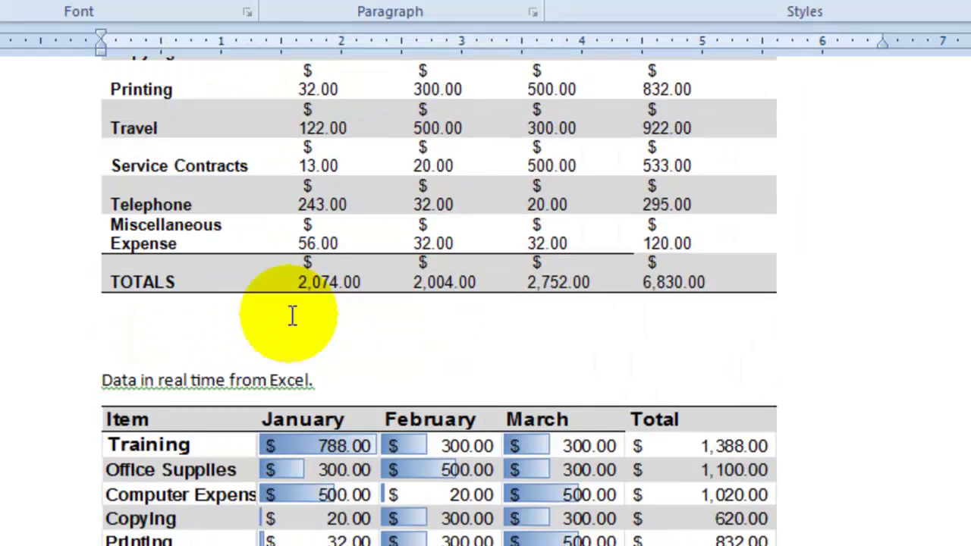
pyautogui.scroll(1, 330, 311)
pyautogui.scroll(-10, 347, 303)
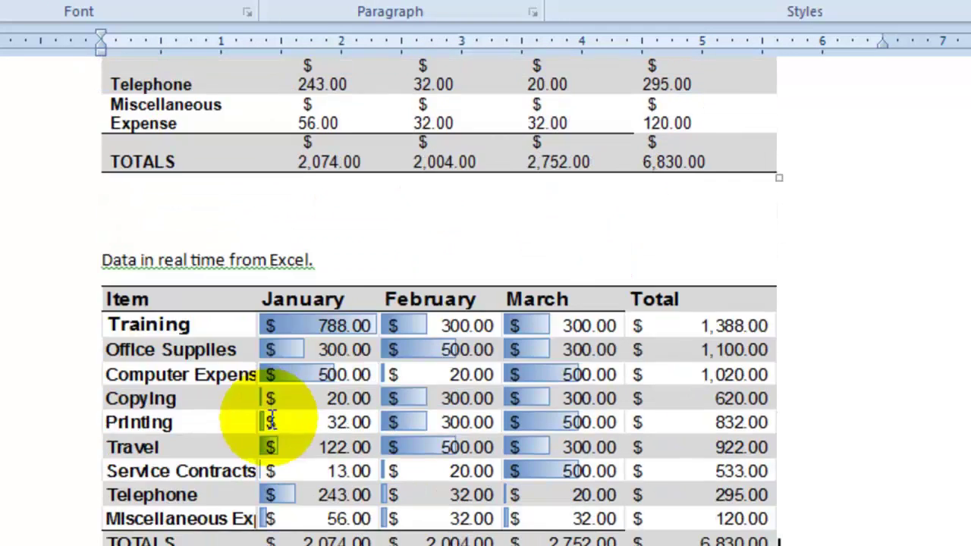
pyautogui.scroll(10, 392, 323)
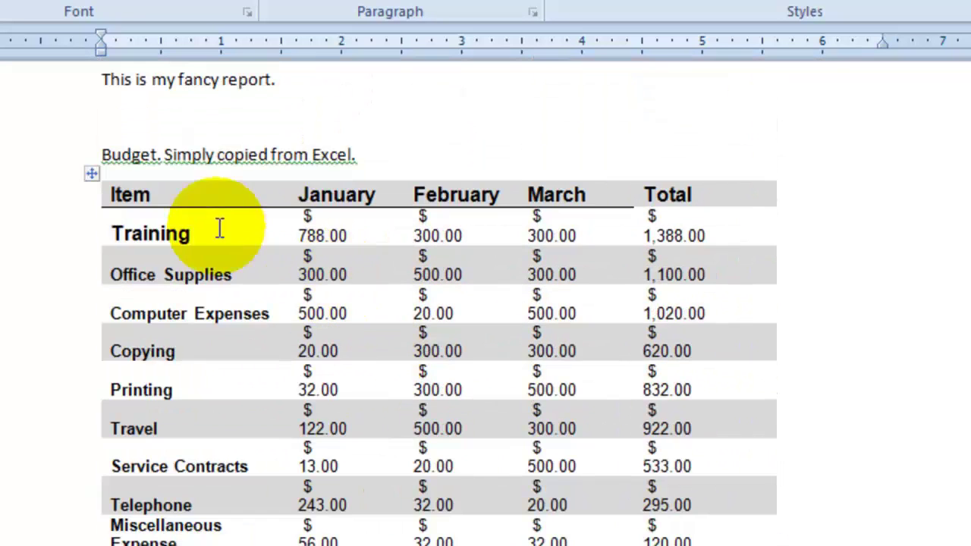
pyautogui.click(352, 156)
pyautogui.click(191, 157)
pyautogui.scroll(-5, 359, 365)
pyautogui.click(370, 502)
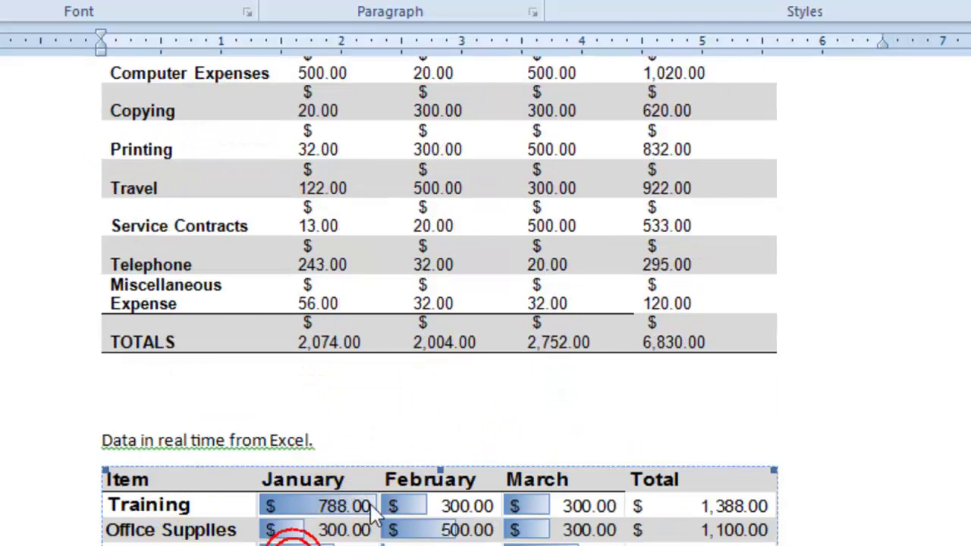
pyautogui.scroll(-3, 318, 507)
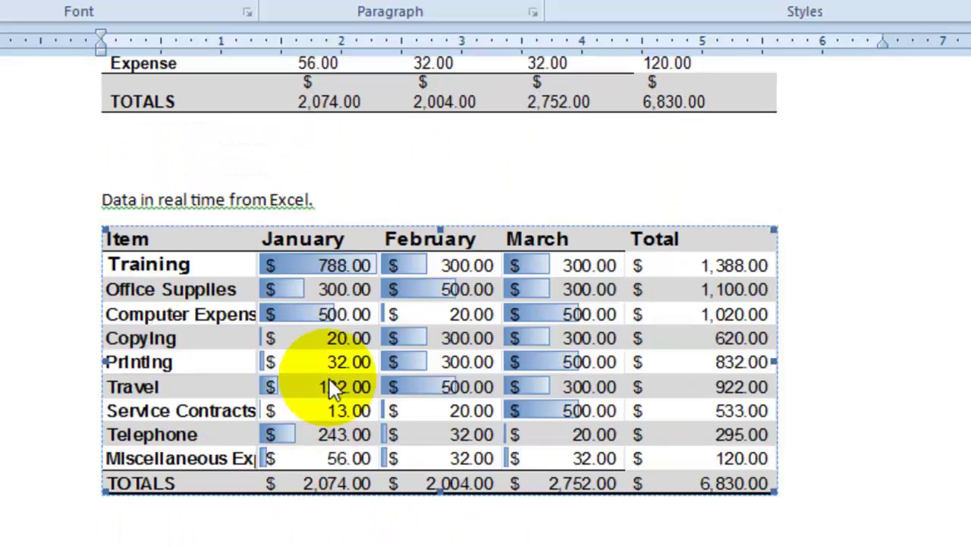
pyautogui.scroll(-1, 307, 368)
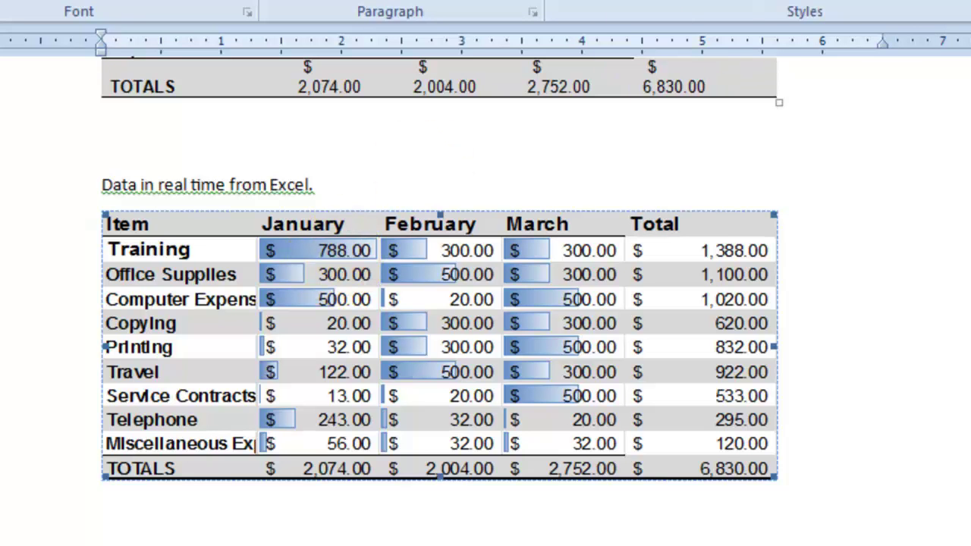
# Switch to the Excel Training II workbook, set January's Training amount in C6 to 1,500 and save the workbook.
pyautogui.click(478, 349)
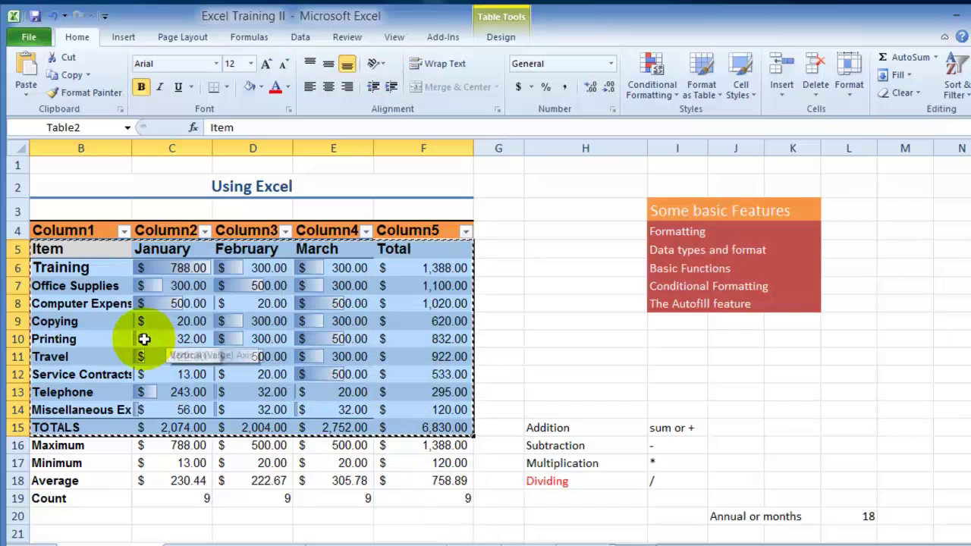
pyautogui.click(184, 271)
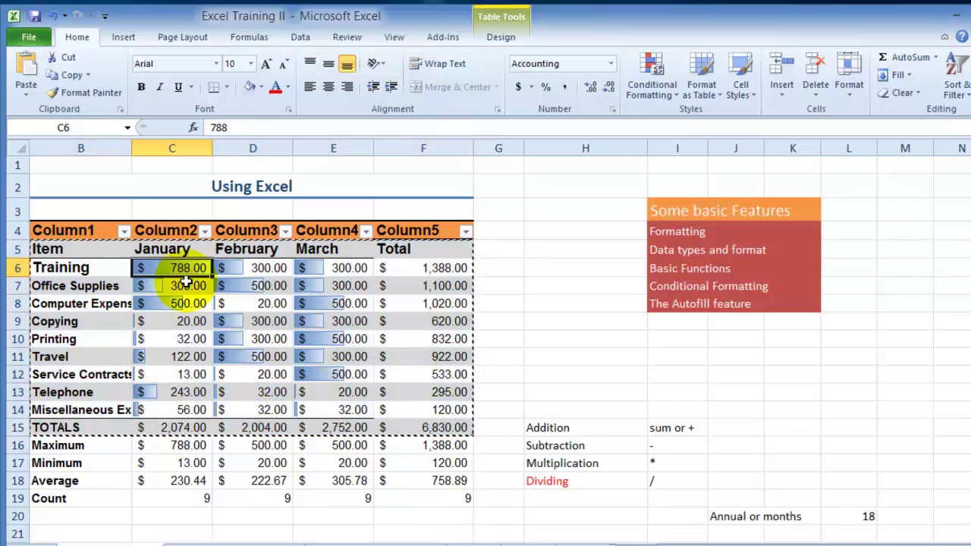
pyautogui.write('1,')
pyautogui.write('500')
pyautogui.press('Return')
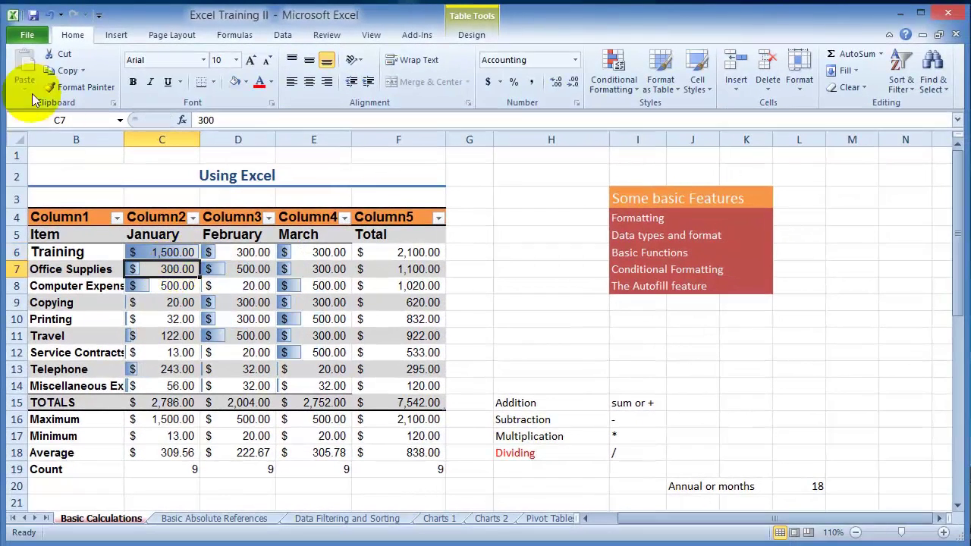
pyautogui.click(32, 14)
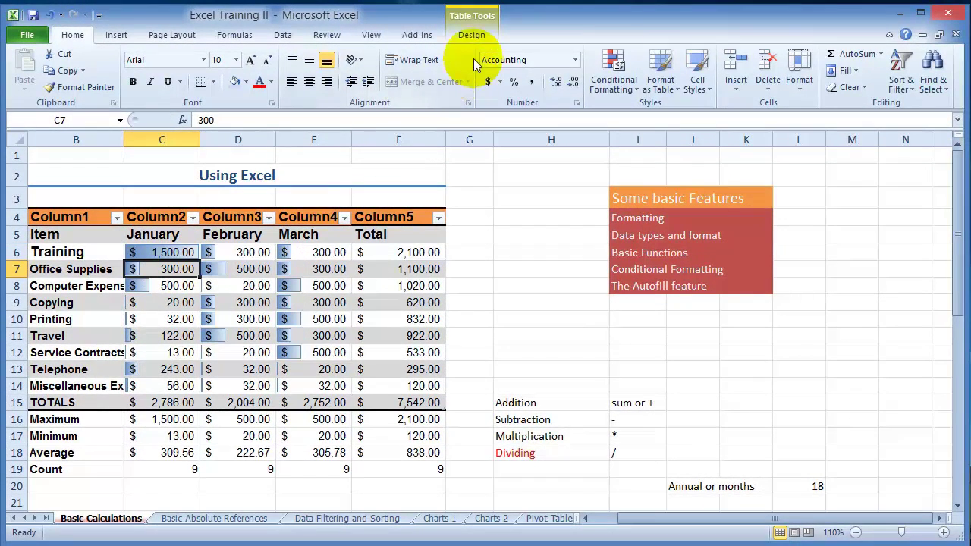
# Open the recent Monthly report document in Word and update it with the data from the linked files.
pyautogui.click(902, 14)
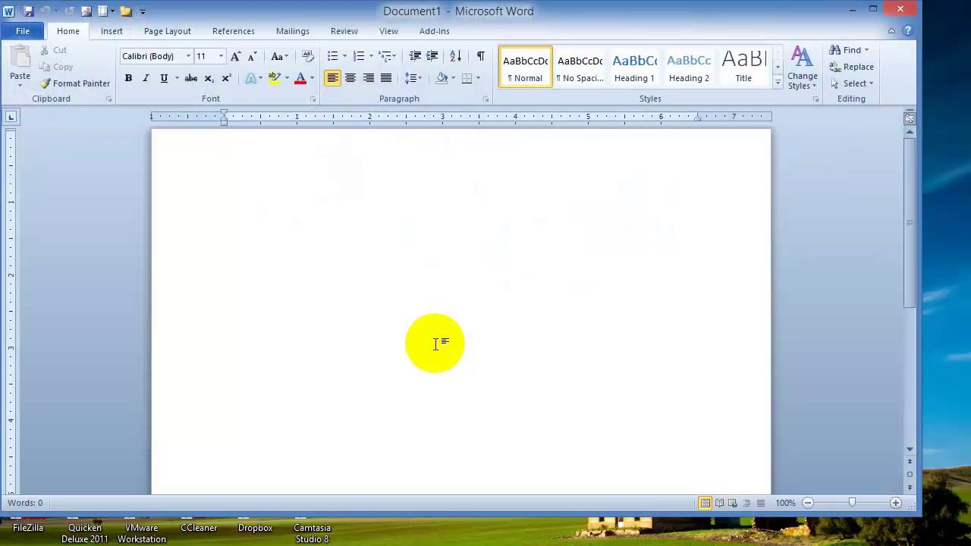
pyautogui.click(29, 31)
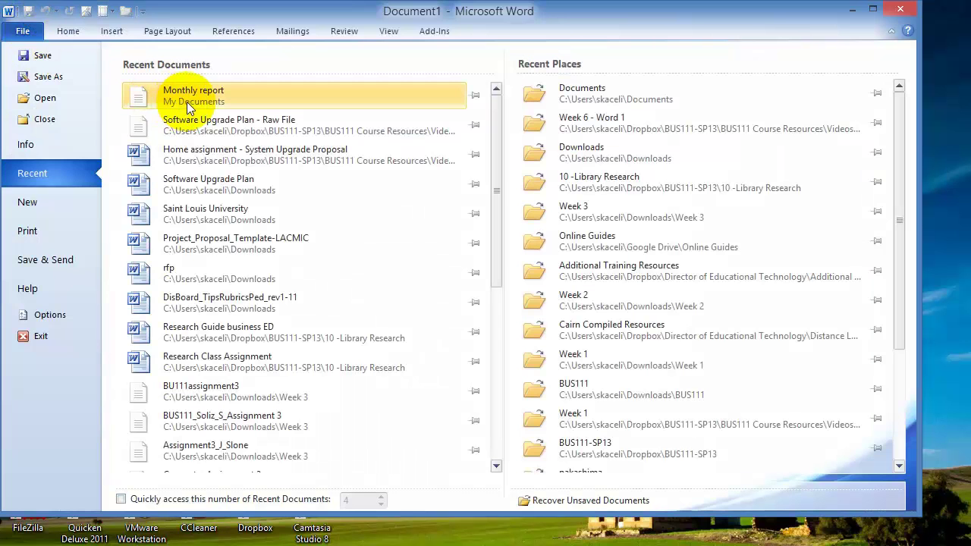
pyautogui.click(189, 100)
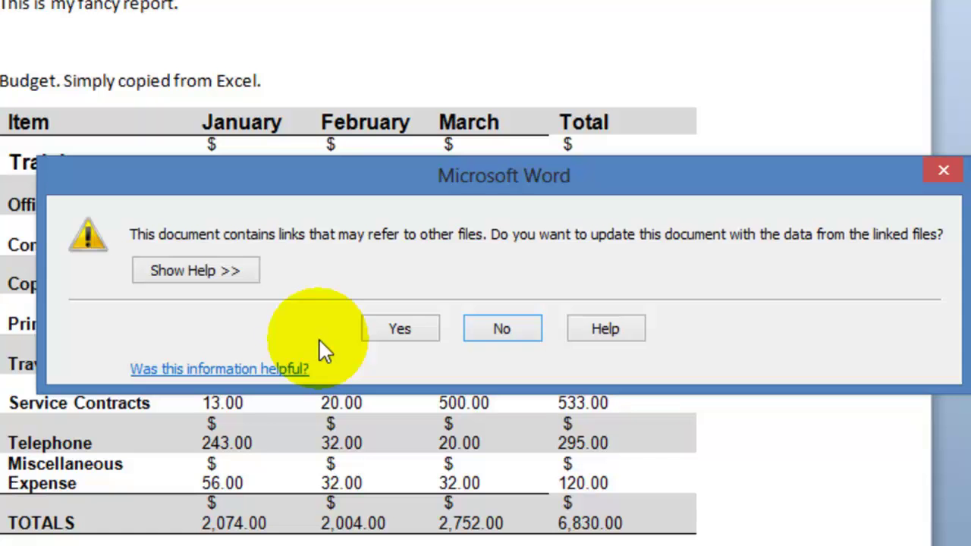
pyautogui.click(390, 341)
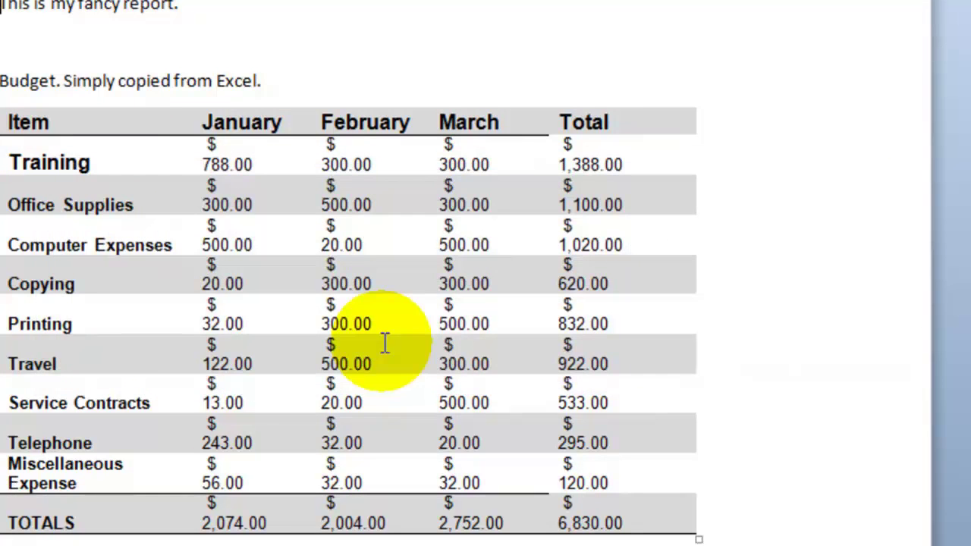
pyautogui.scroll(-9, 414, 338)
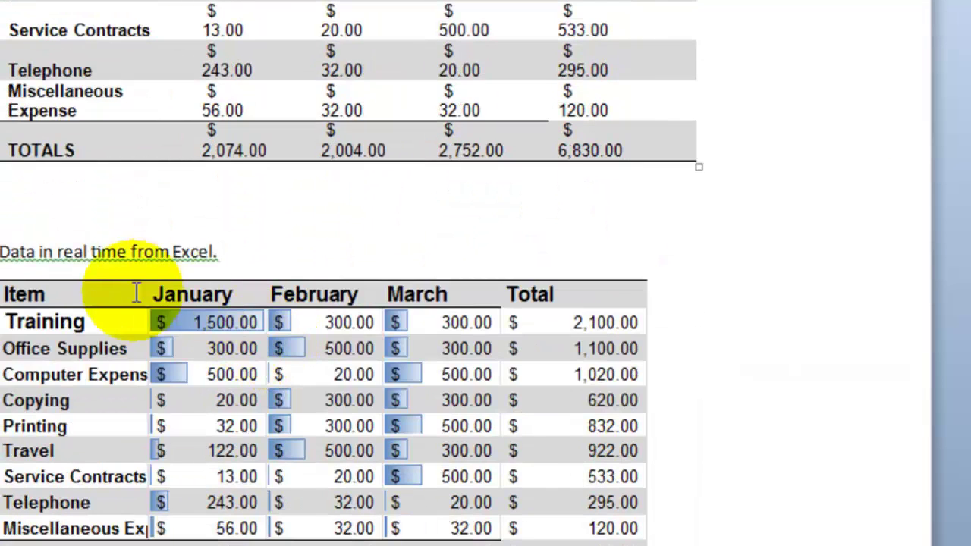
pyautogui.click(180, 328)
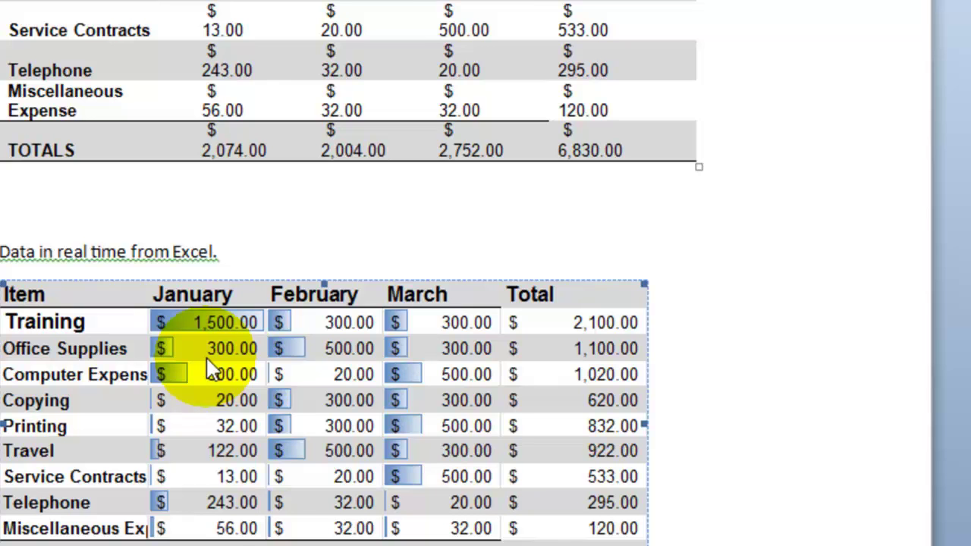
# In the Excel workbook, add the comment "This exceeded our budget due to the system upgrade." to January's Training cell C6.
pyautogui.click(258, 244)
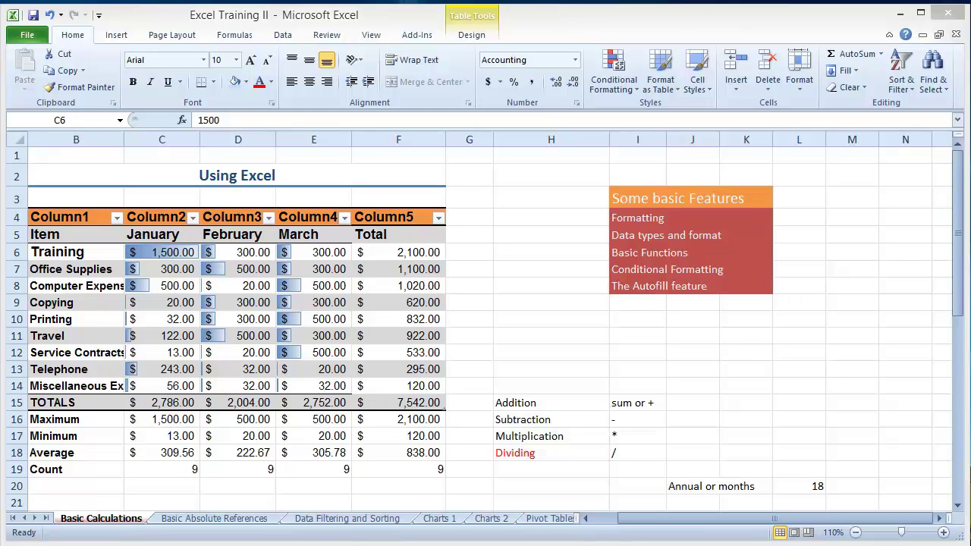
pyautogui.click(182, 287)
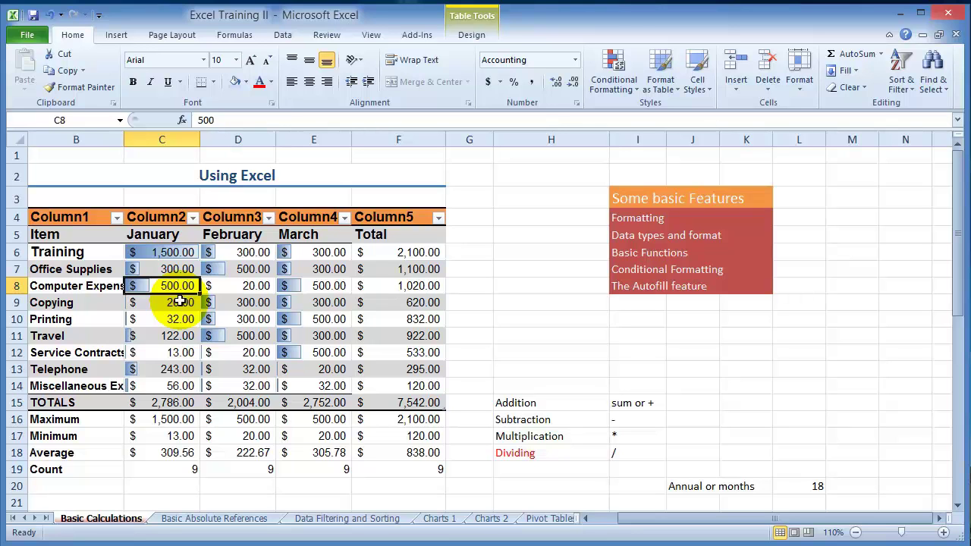
pyautogui.click(174, 255)
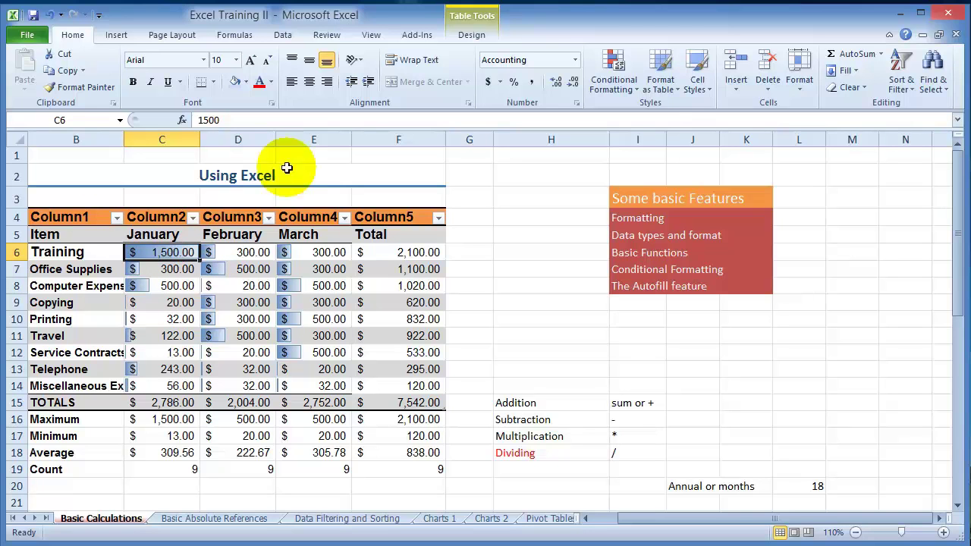
pyautogui.click(327, 36)
pyautogui.click(202, 79)
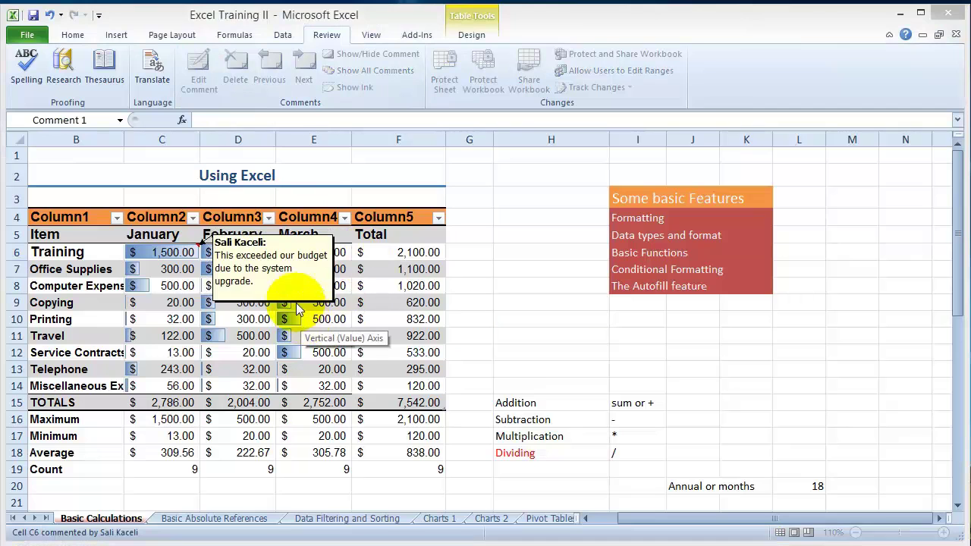
pyautogui.click(187, 269)
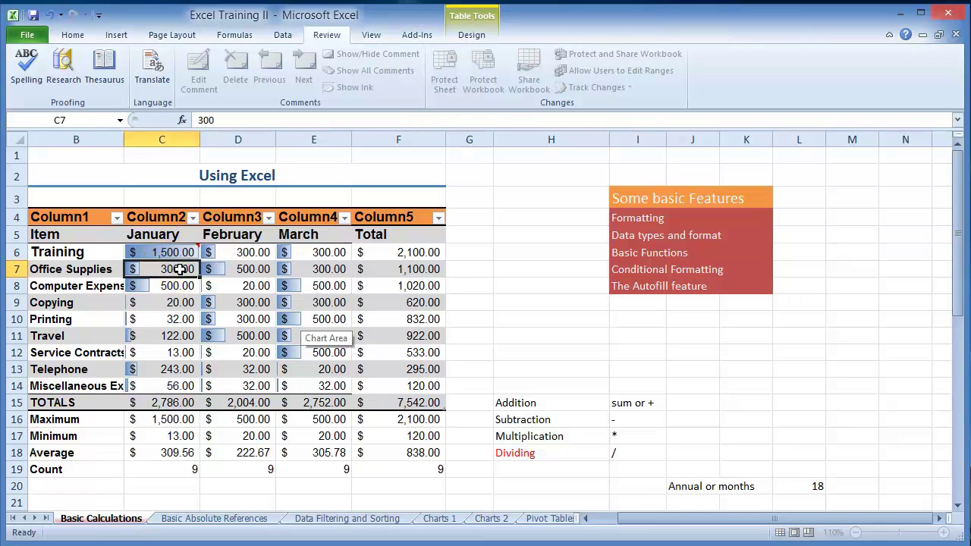
# View the comment on C6 and add another comment to January's Computer Expenses cell C8.
pyautogui.moveTo(190, 249)
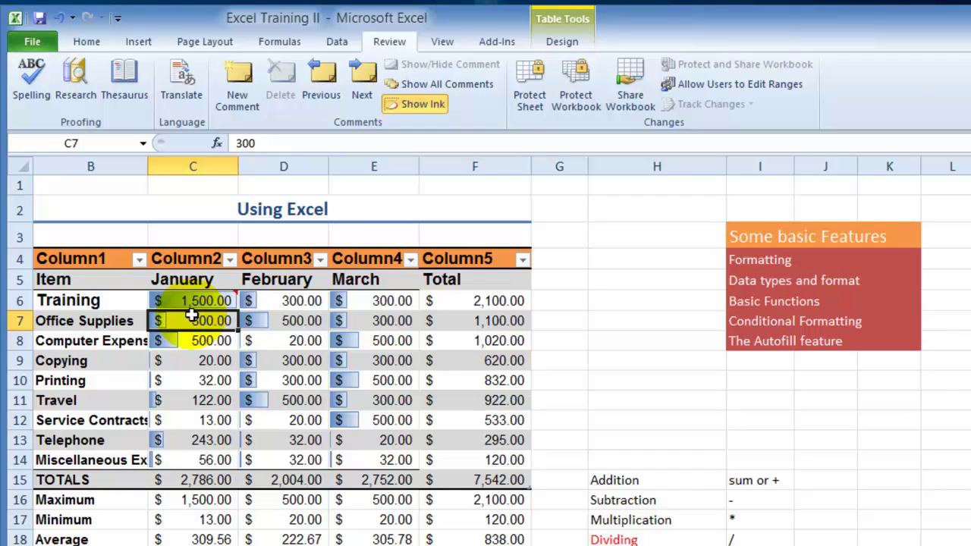
pyautogui.moveTo(216, 301)
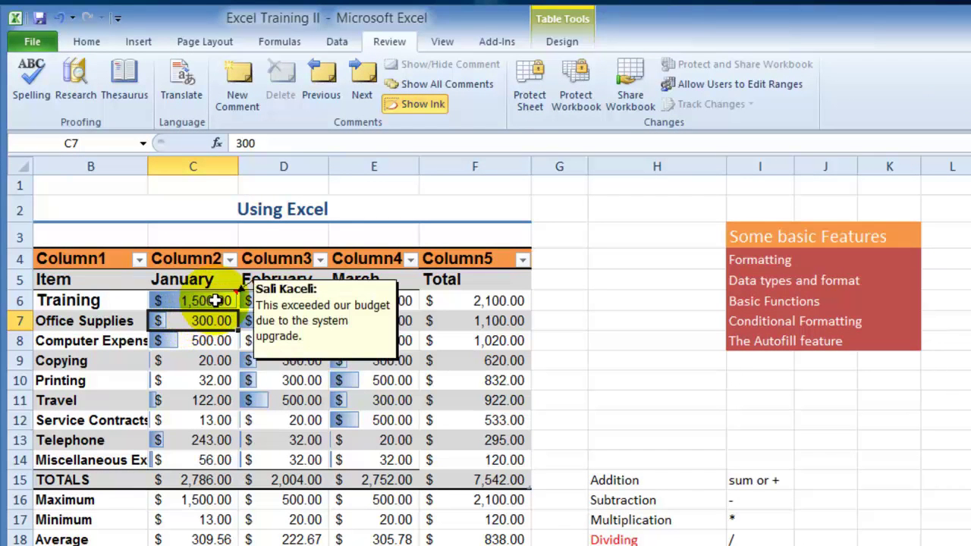
pyautogui.click(224, 343)
pyautogui.click(204, 373)
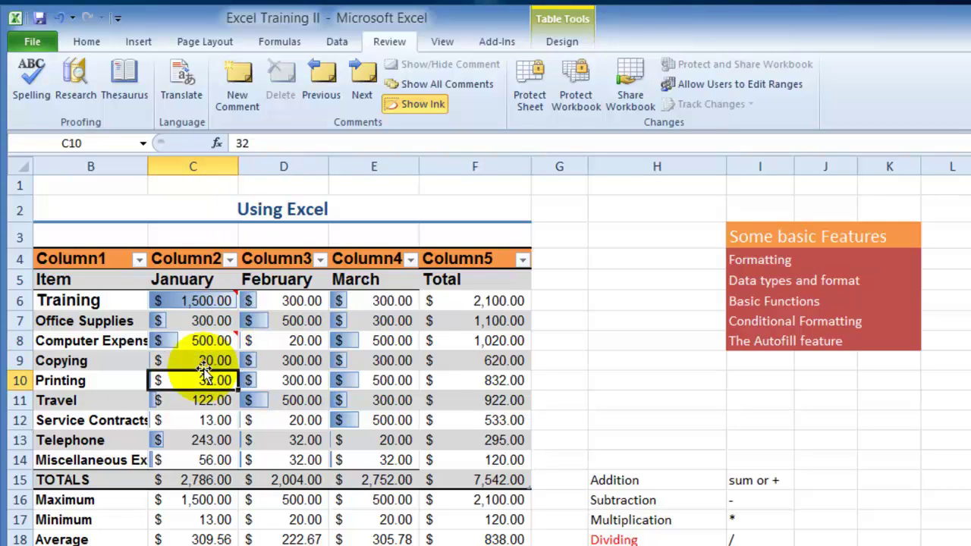
# Display the Basic Calculations sheet in Page Layout view and select the empty cell E21.
pyautogui.click(475, 440)
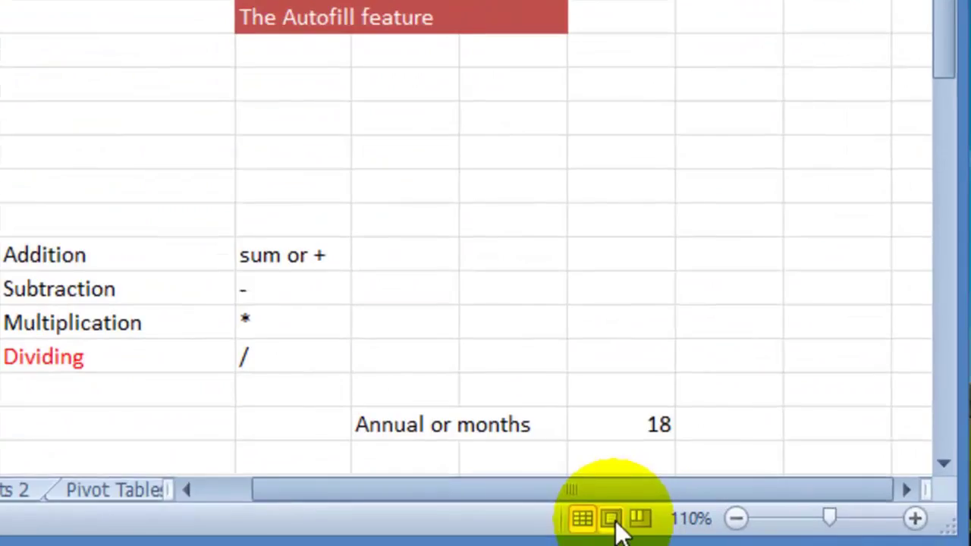
pyautogui.click(617, 525)
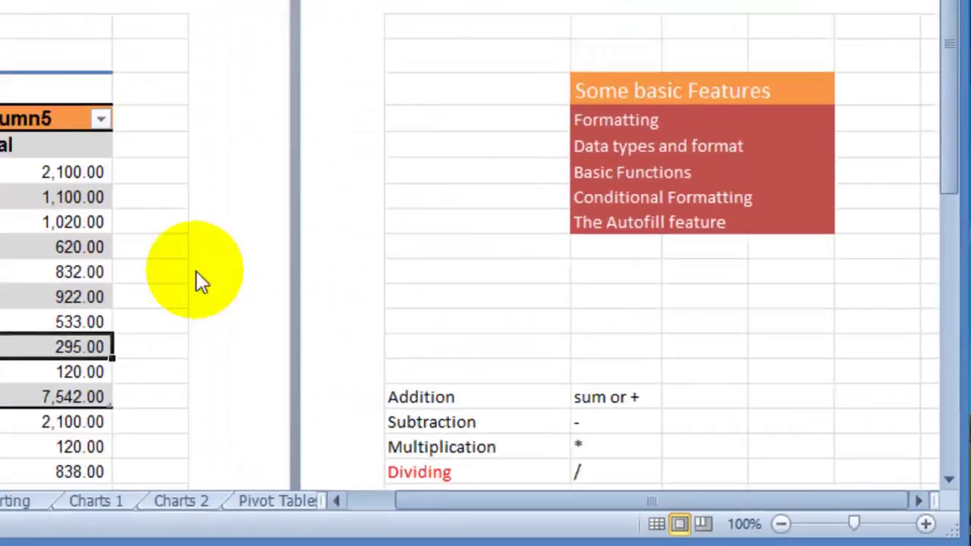
pyautogui.scroll(-1, 409, 328)
pyautogui.scroll(4, 398, 327)
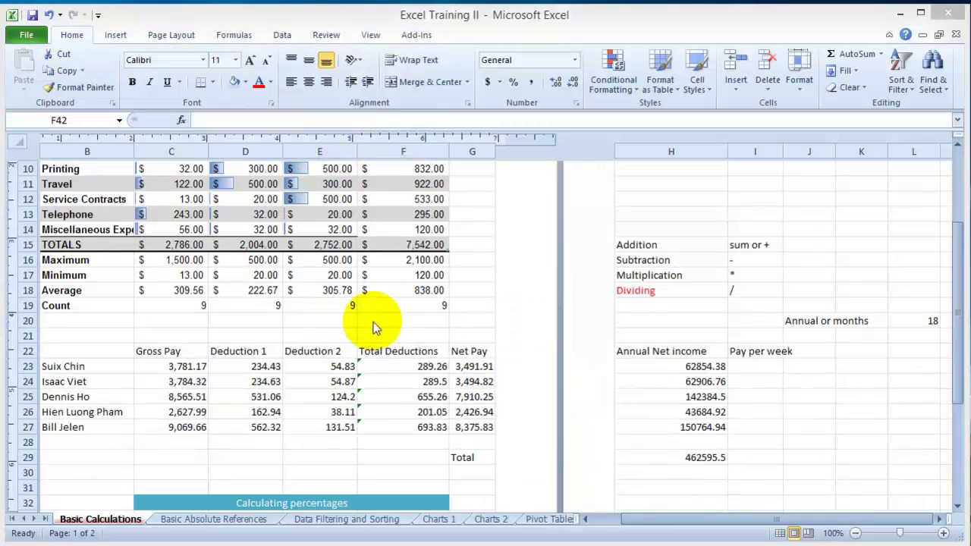
pyautogui.click(794, 533)
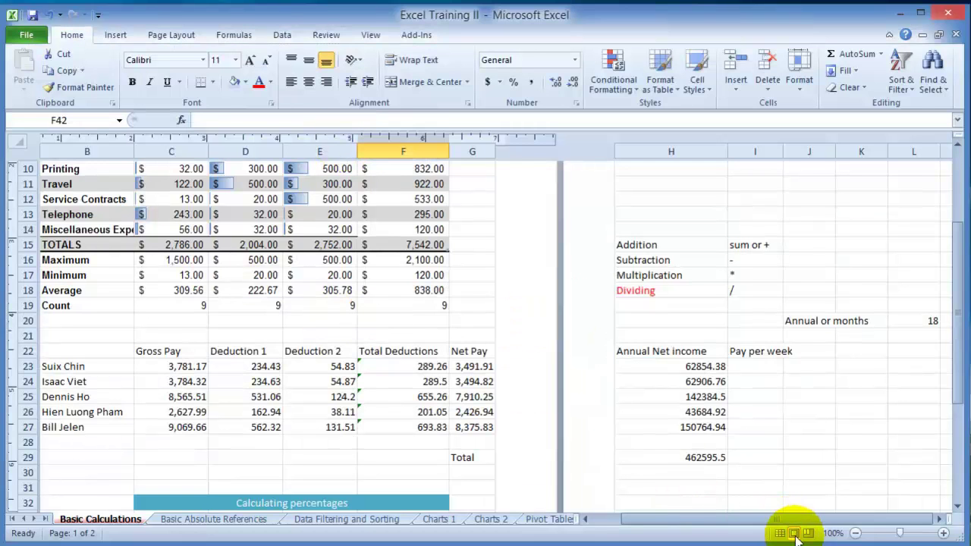
pyautogui.click(319, 336)
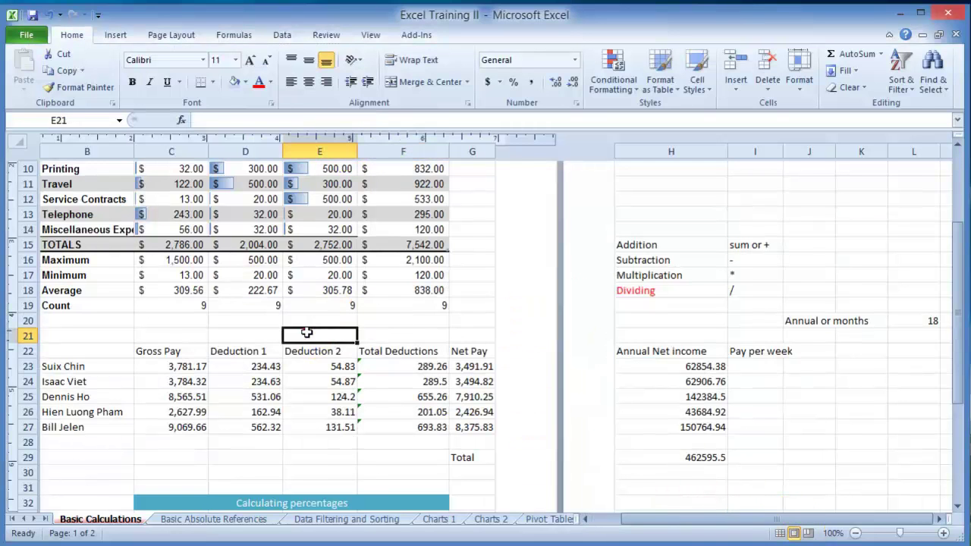
# Activate the centre page header of the Basic Calculations sheet for viewing, and return to budget cell F9.
pyautogui.scroll(5, 306, 334)
pyautogui.click(241, 199)
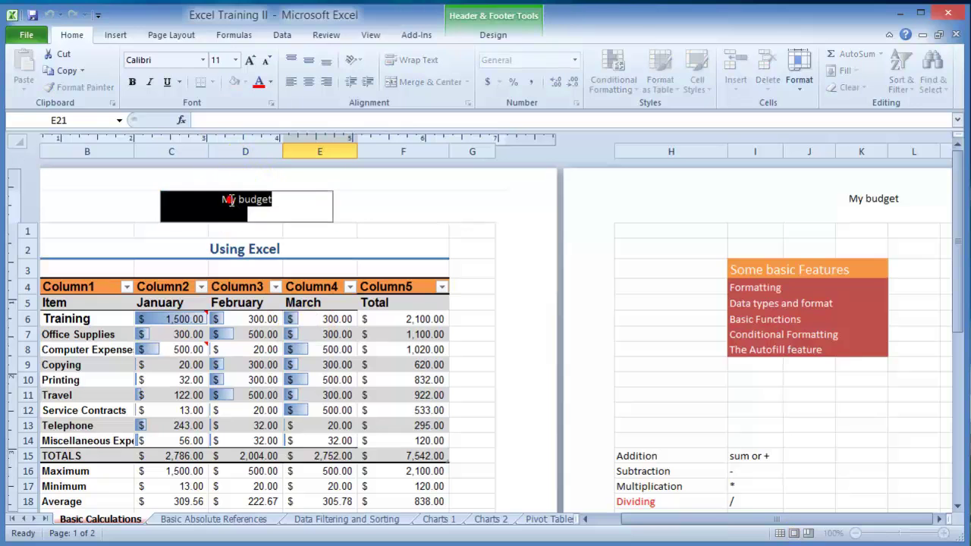
pyautogui.click(400, 370)
# Insert the page number and current time in the sheet's centre footer, and finish by selecting cell F45.
pyautogui.scroll(-12, 311, 341)
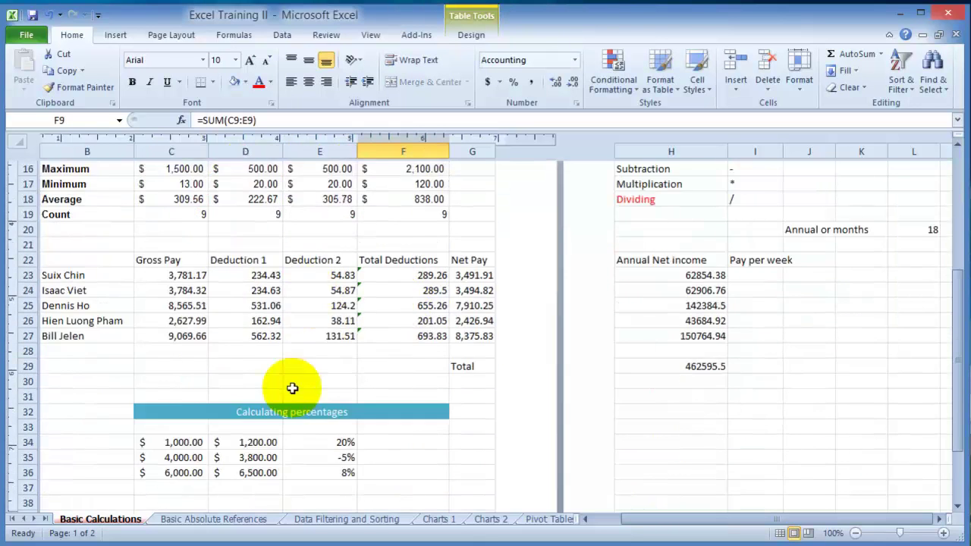
pyautogui.click(244, 331)
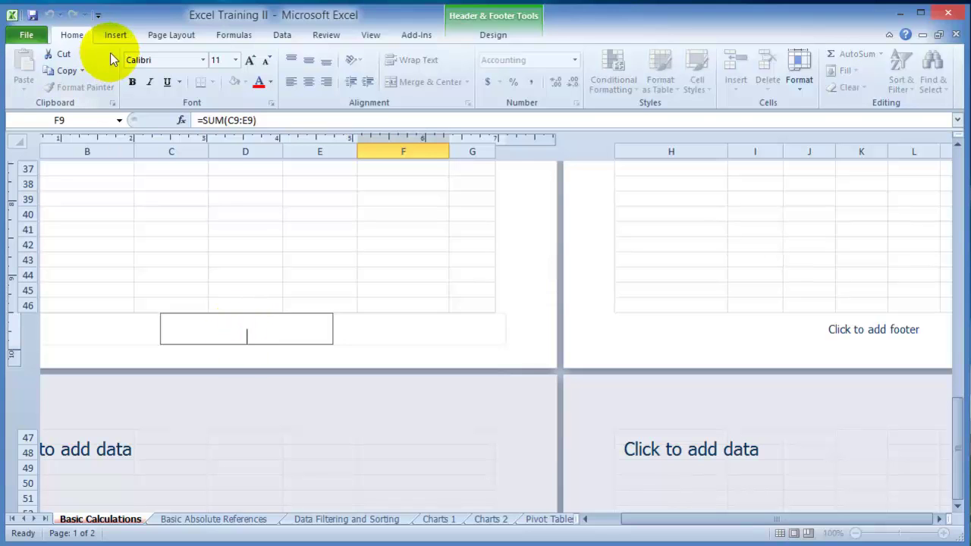
pyautogui.click(492, 35)
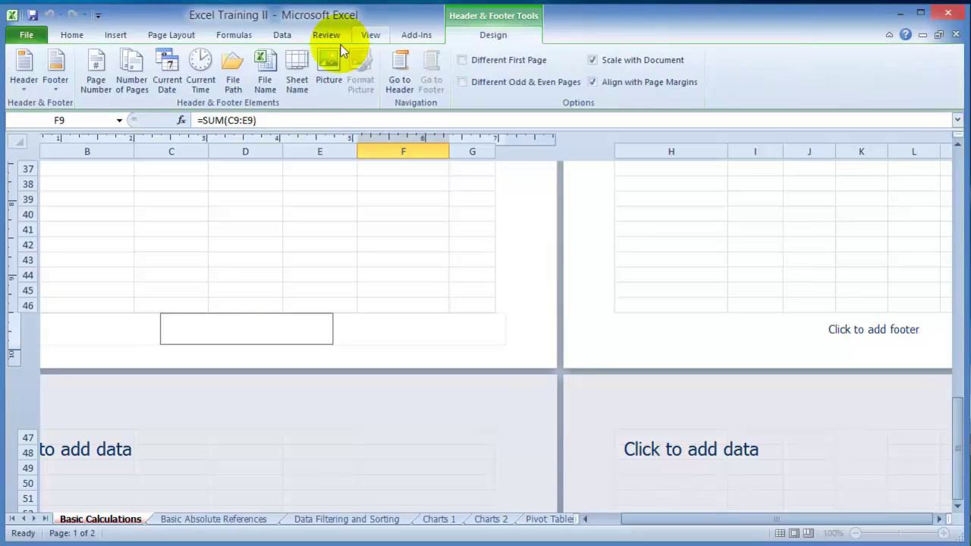
pyautogui.click(97, 88)
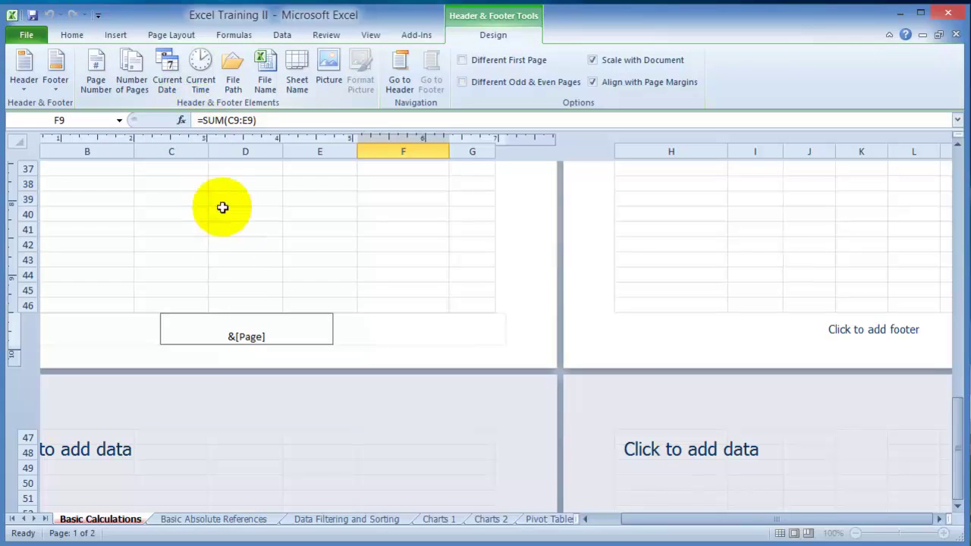
pyautogui.click(200, 72)
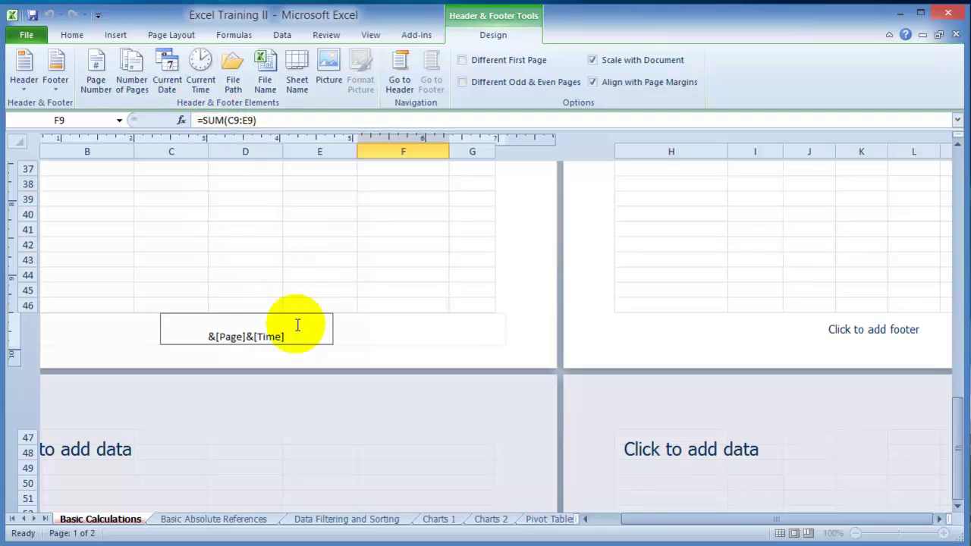
pyautogui.click(430, 335)
pyautogui.click(361, 289)
# Open the print preview of the Basic Calculations sheet and show its margin and column handles.
pyautogui.scroll(12, 360, 289)
pyautogui.click(26, 35)
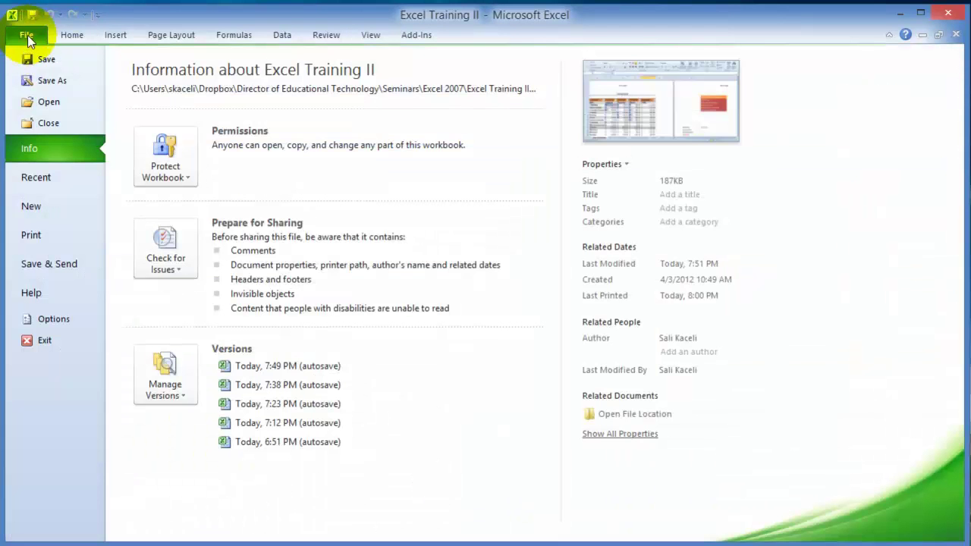
pyautogui.click(42, 233)
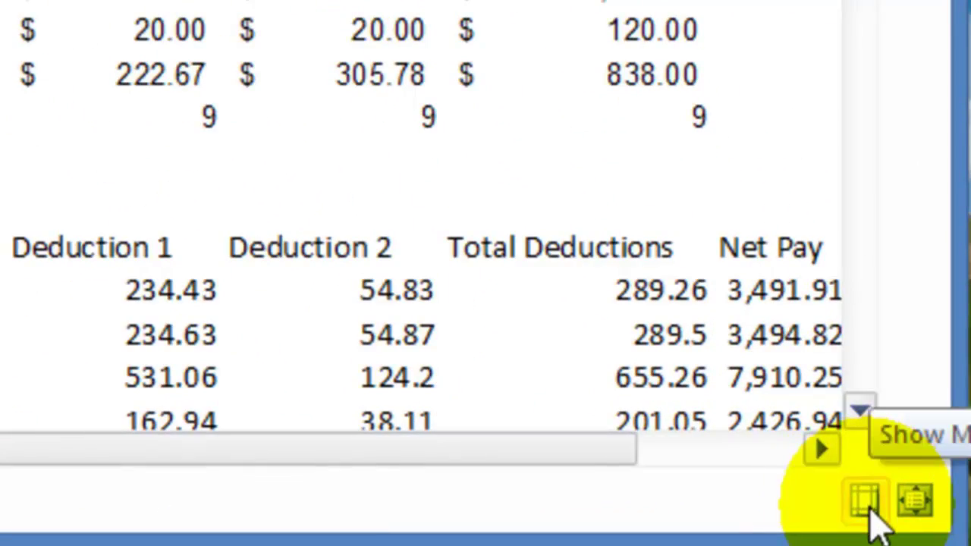
pyautogui.click(866, 502)
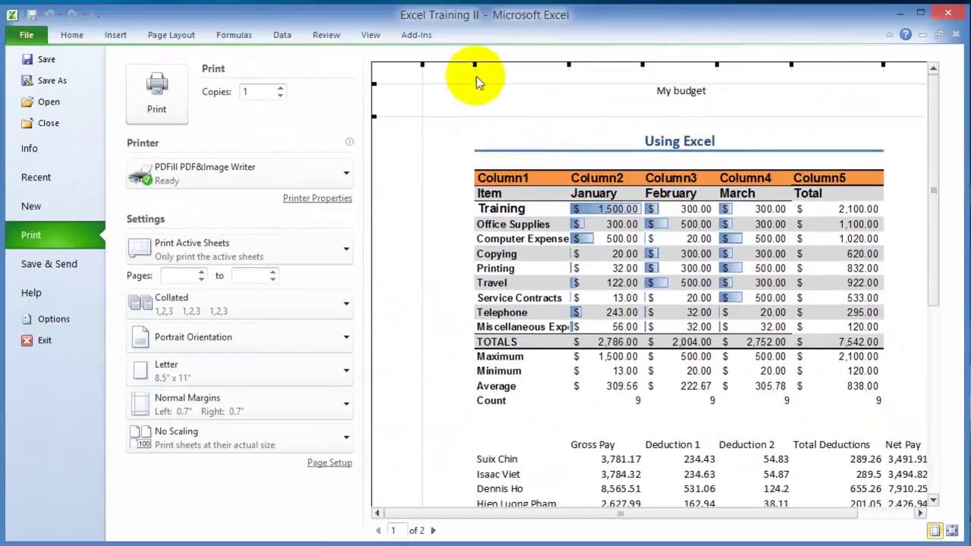
# In the print preview, narrow the empty column A, widen the Item column B and slightly narrow the January column.
pyautogui.moveTo(474, 65); pyautogui.dragTo(428, 72)
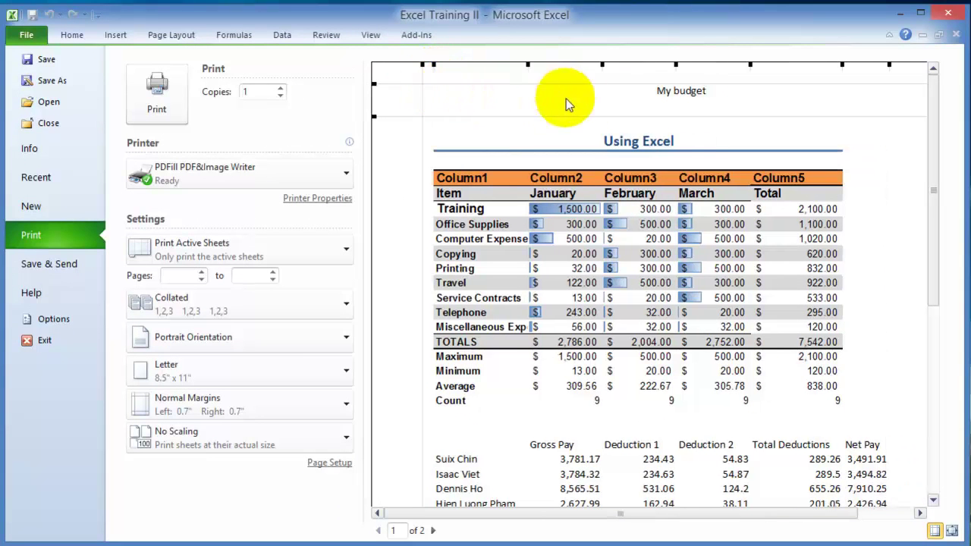
pyautogui.click(527, 65)
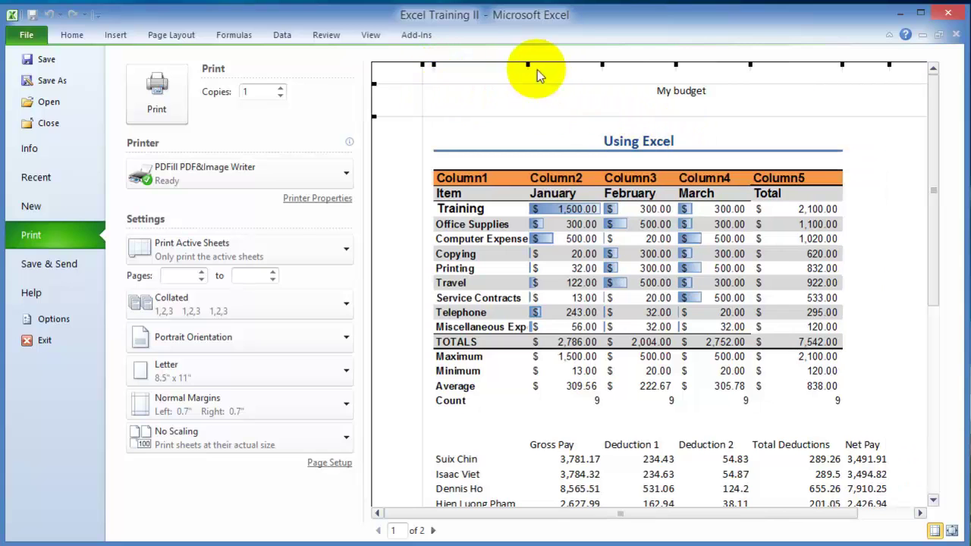
pyautogui.moveTo(525, 65); pyautogui.dragTo(550, 67)
pyautogui.moveTo(620, 67)
pyautogui.mouseDown()
pyautogui.moveTo(663, 72)
pyautogui.moveTo(620, 67)
pyautogui.mouseUp()
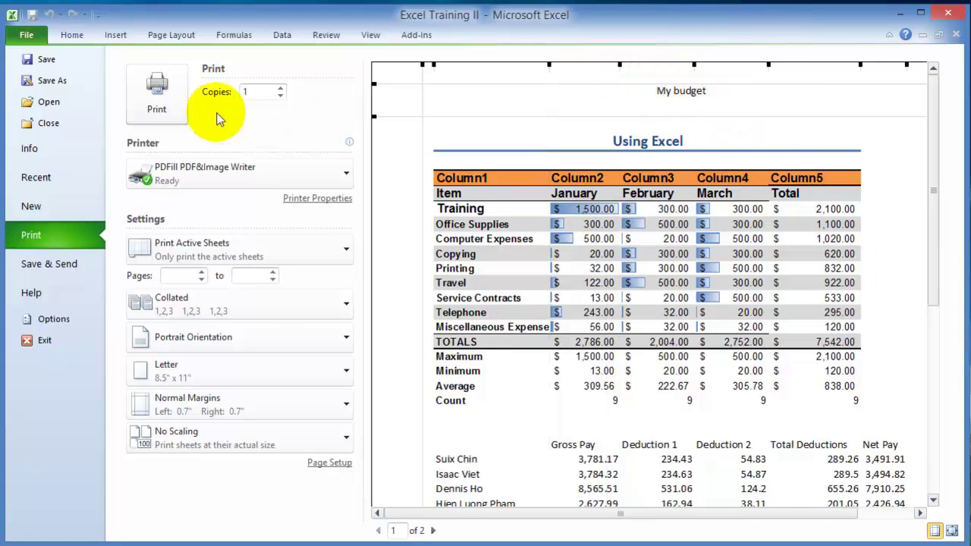
# Return to the worksheet, display it in Normal view and select the Training cell B6.
pyautogui.click(72, 37)
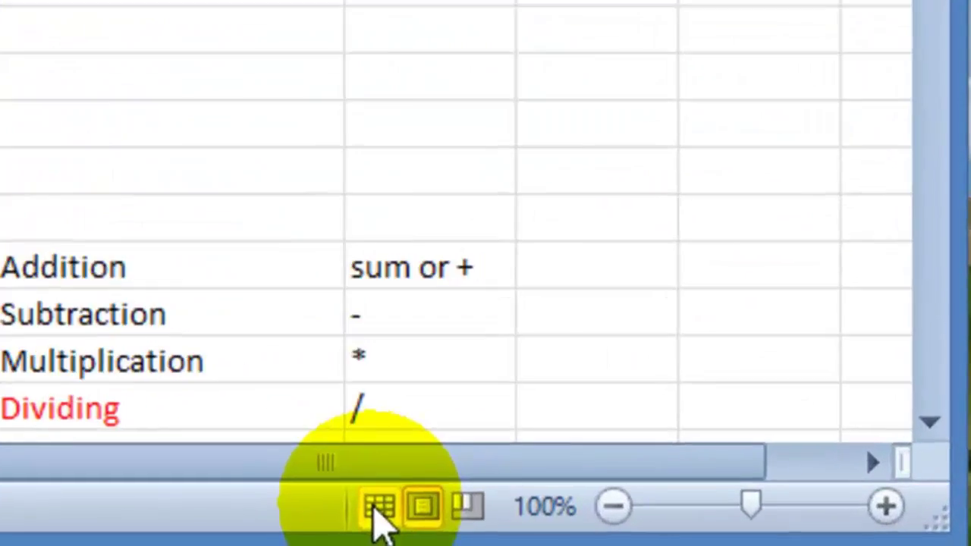
pyautogui.click(377, 507)
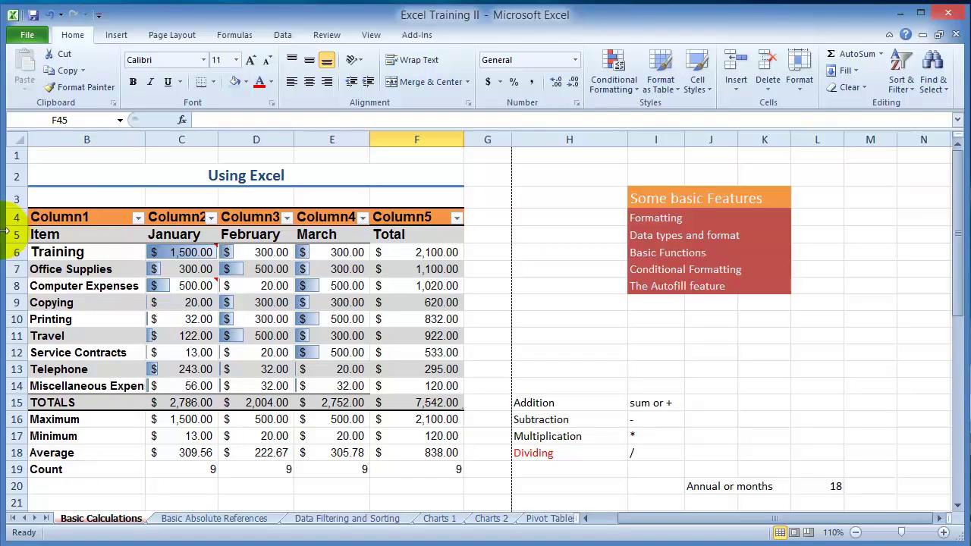
pyautogui.click(76, 252)
# Set the payroll table B22:G29 as the print area and deselect it by selecting cell E20.
pyautogui.scroll(-3, 273, 291)
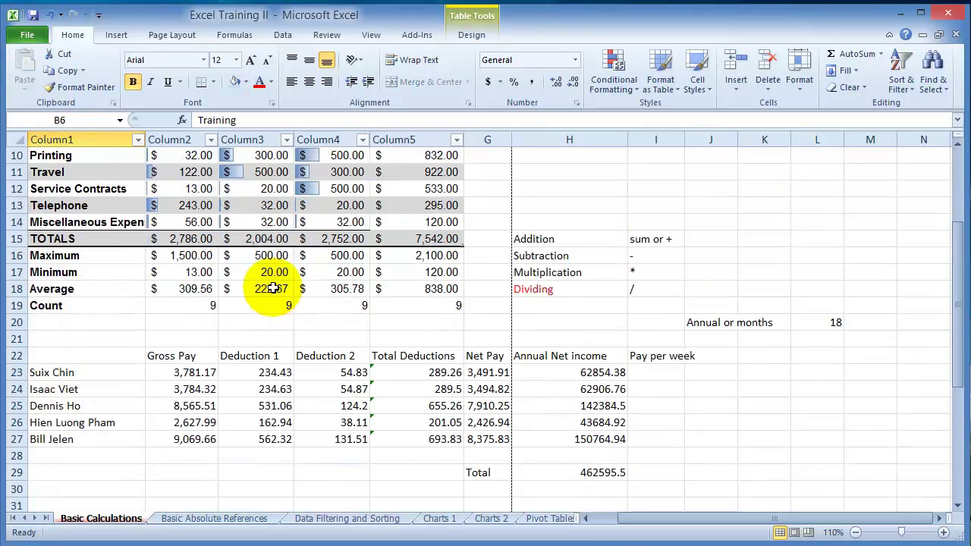
pyautogui.moveTo(45, 356); pyautogui.dragTo(474, 476)
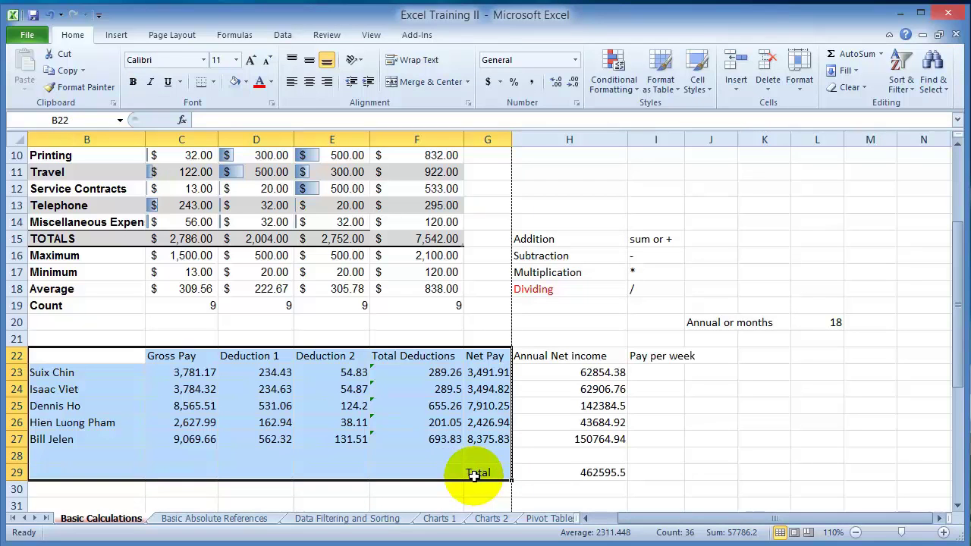
pyautogui.click(173, 37)
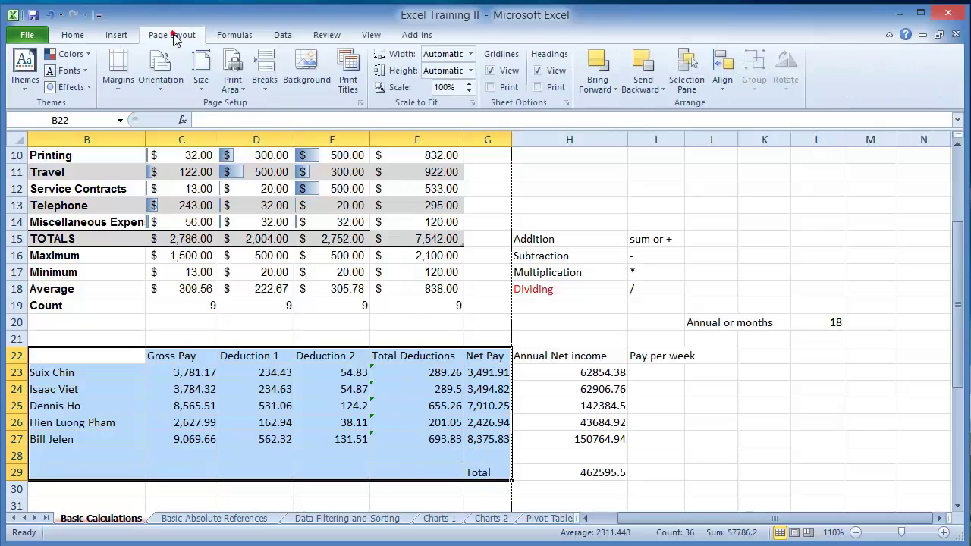
pyautogui.click(244, 89)
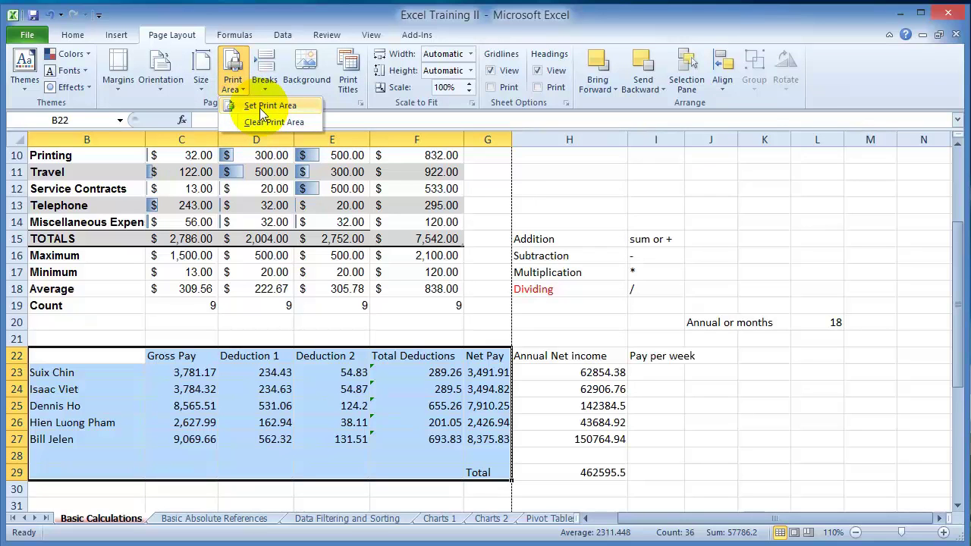
pyautogui.click(260, 107)
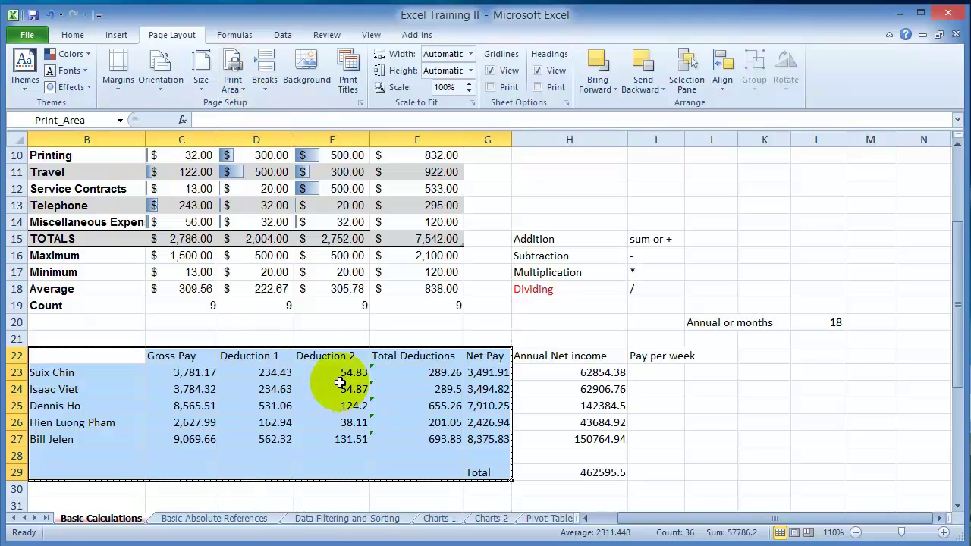
pyautogui.click(311, 322)
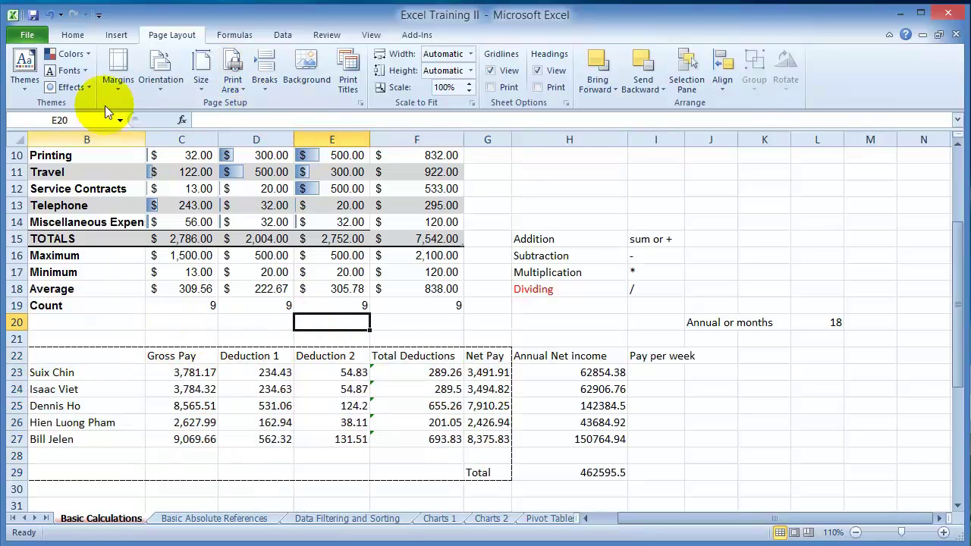
# Preview how the payroll print area will print, and return to the worksheet.
pyautogui.click(27, 34)
pyautogui.click(37, 232)
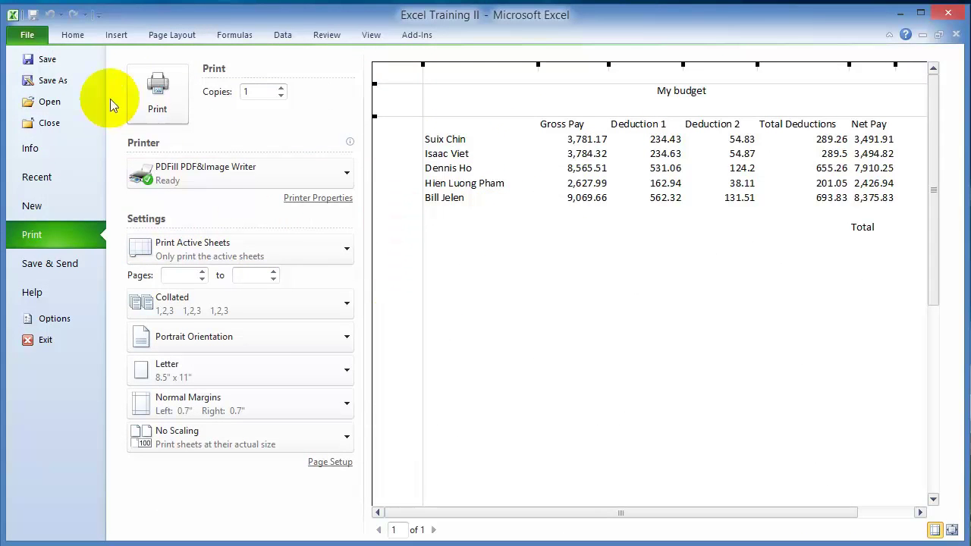
pyautogui.click(73, 34)
# Select cell B3 above the budget table and clear the sheet's print area.
pyautogui.click(211, 391)
pyautogui.moveTo(61, 357); pyautogui.dragTo(98, 371)
pyautogui.scroll(3, 198, 206)
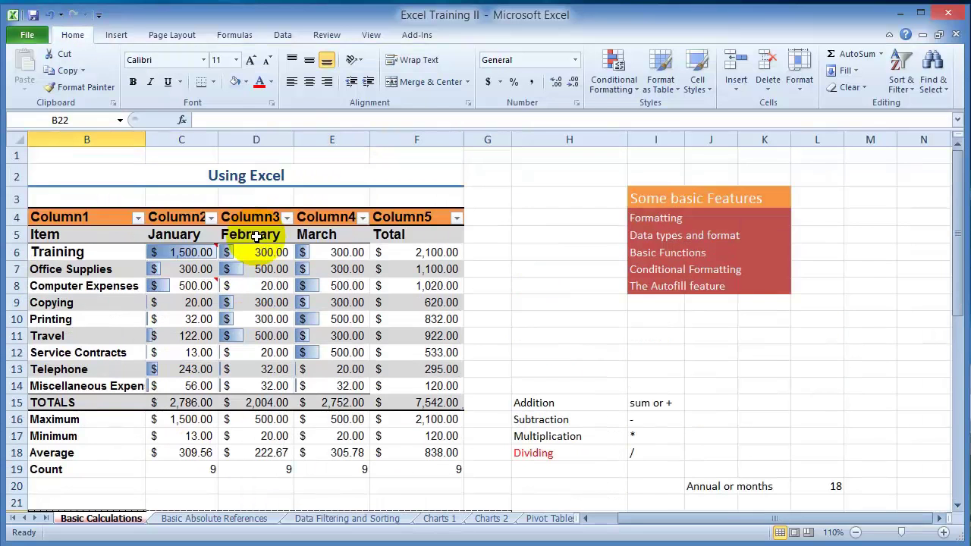
pyautogui.click(50, 200)
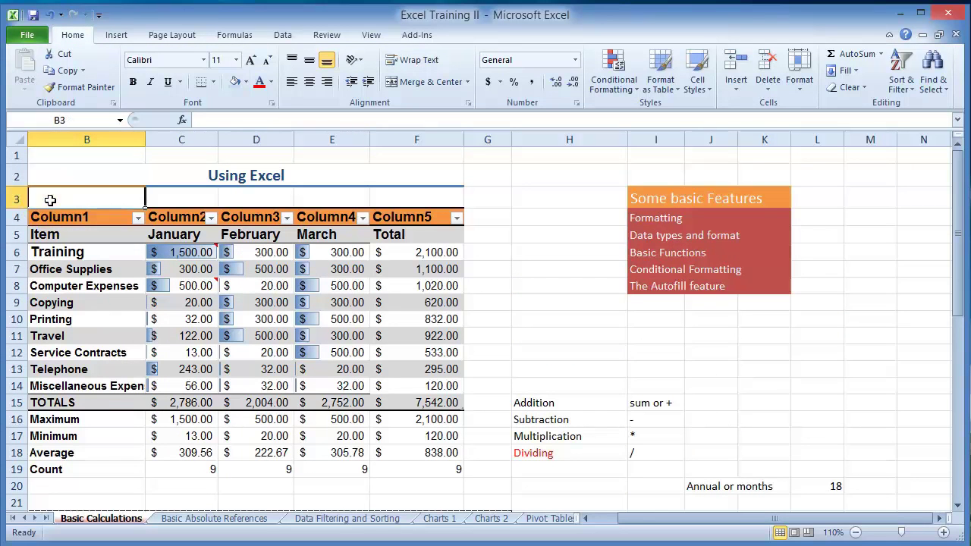
pyautogui.click(173, 36)
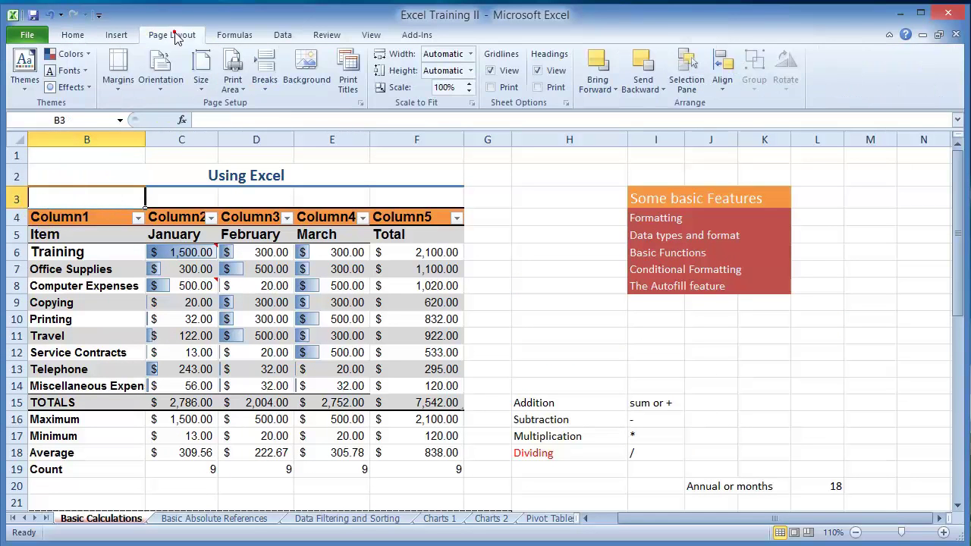
pyautogui.click(242, 91)
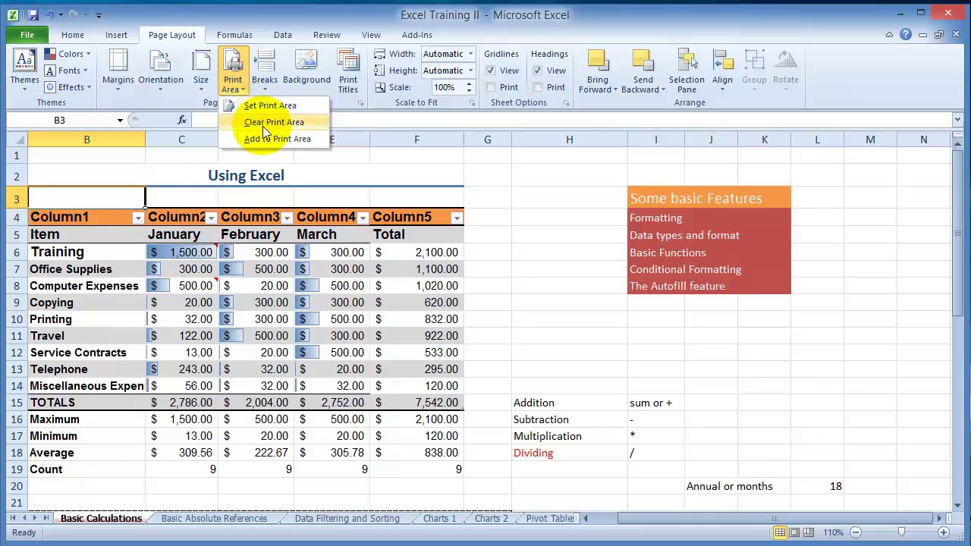
pyautogui.click(265, 123)
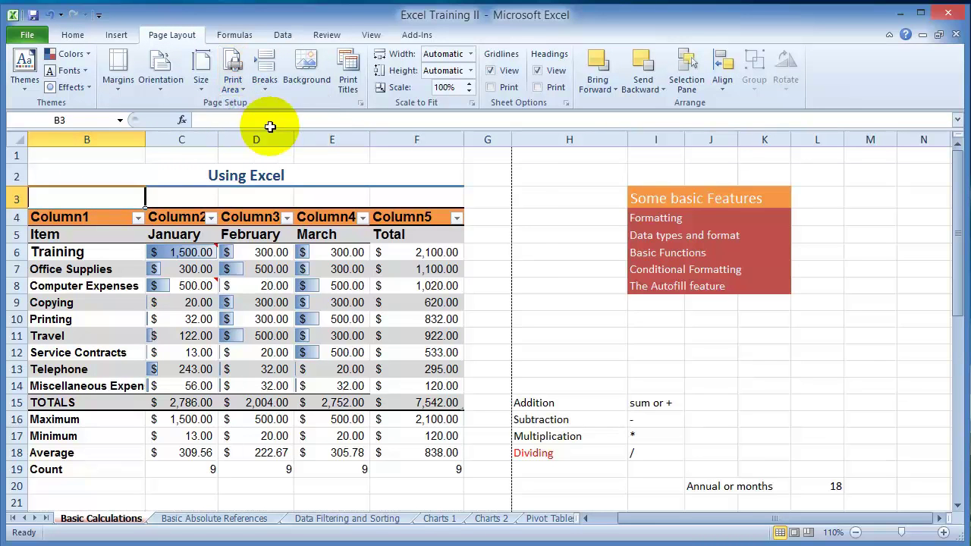
# Set the budget table range B5:F15, from the Item heading through TOTALS, as the print area.
pyautogui.click(394, 271)
pyautogui.moveTo(38, 234); pyautogui.dragTo(281, 403)
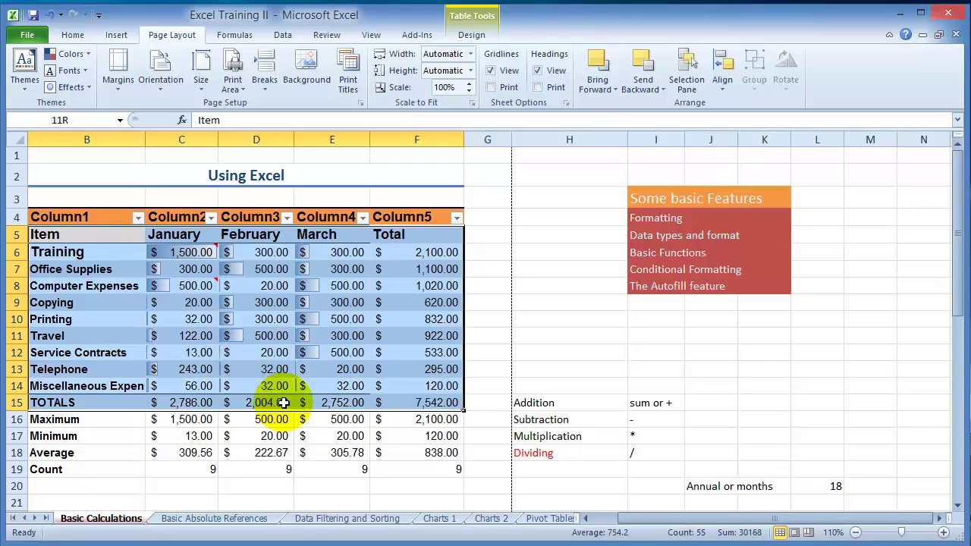
pyautogui.click(238, 90)
pyautogui.click(256, 101)
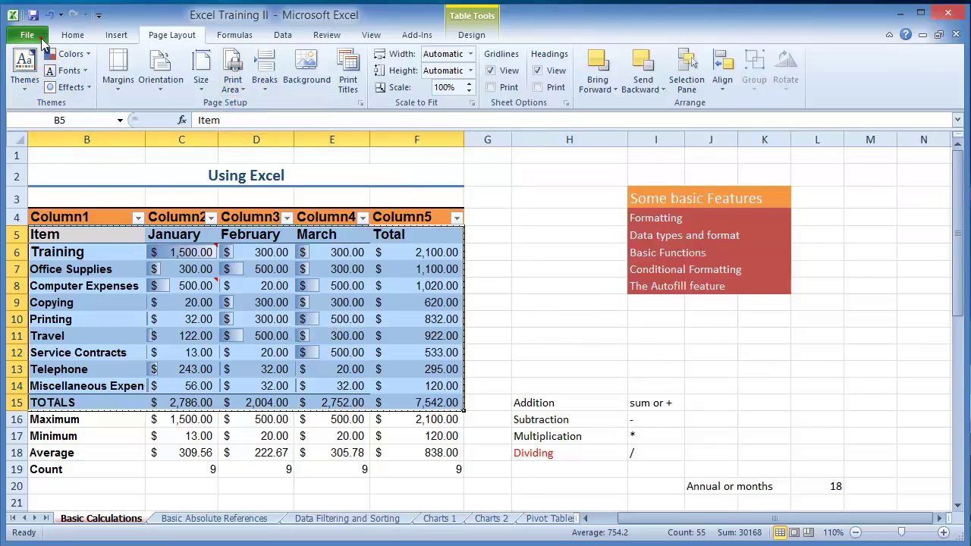
# Open the print preview of the budget print area and widen the Total column there.
pyautogui.click(26, 35)
pyautogui.click(76, 244)
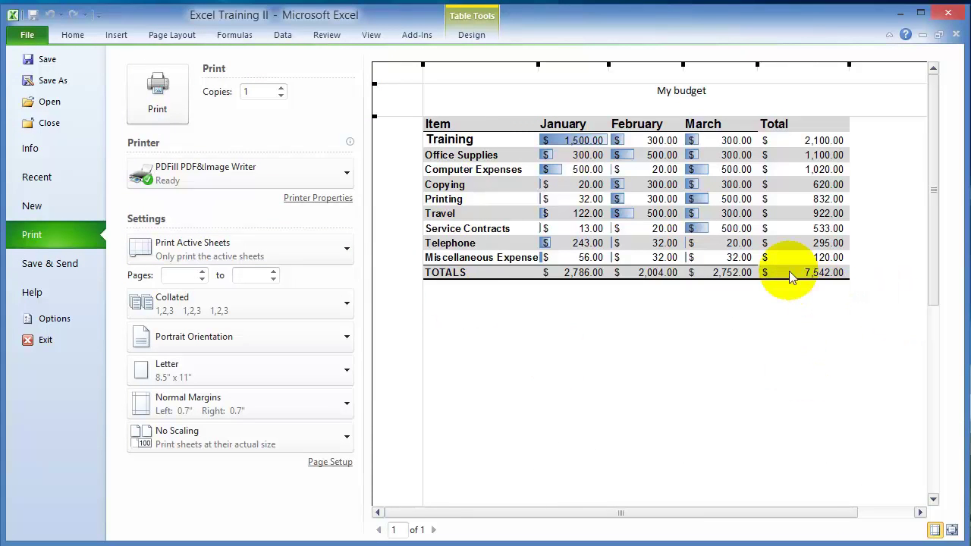
pyautogui.moveTo(849, 65); pyautogui.dragTo(900, 65)
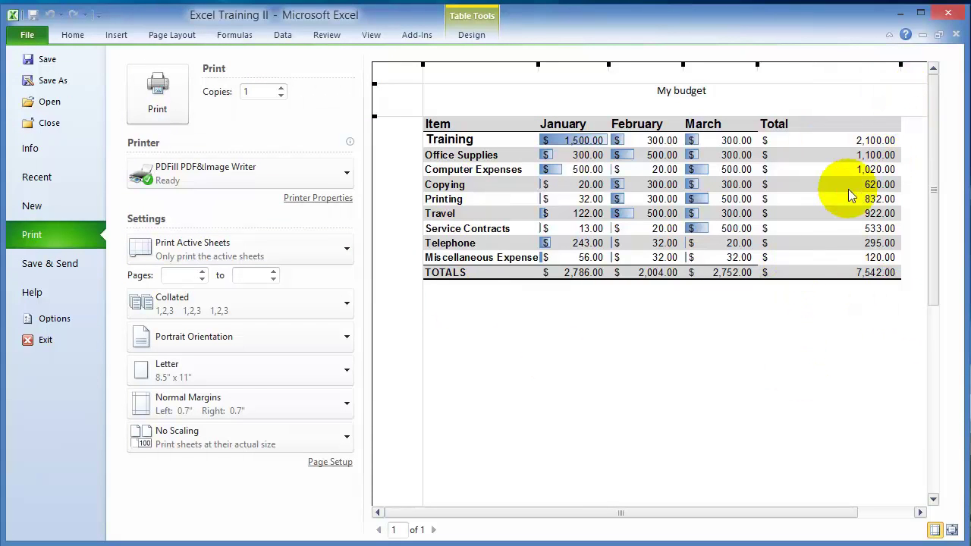
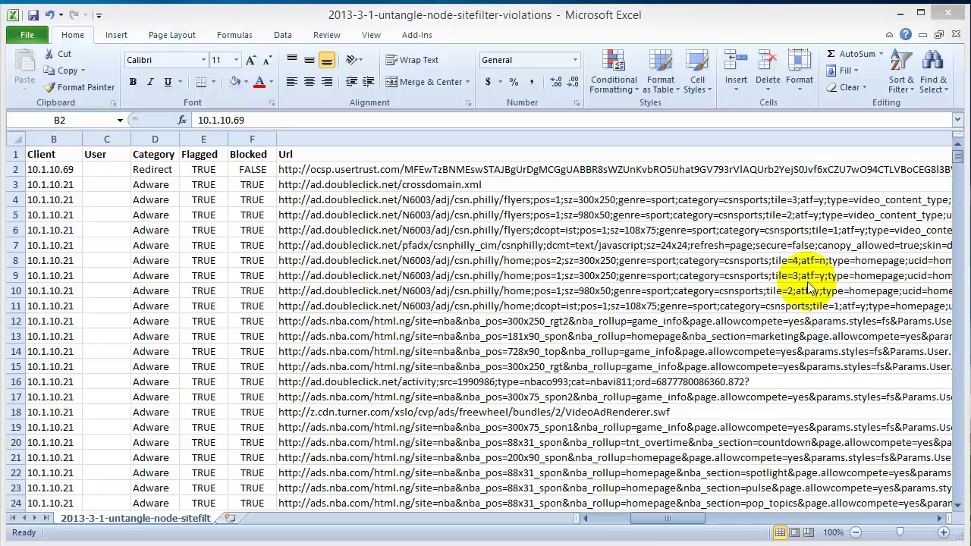
# Examine the extent of the site filter violations log from its first rows to its last, and return to row 1.
pyautogui.scroll(-4, 281, 241)
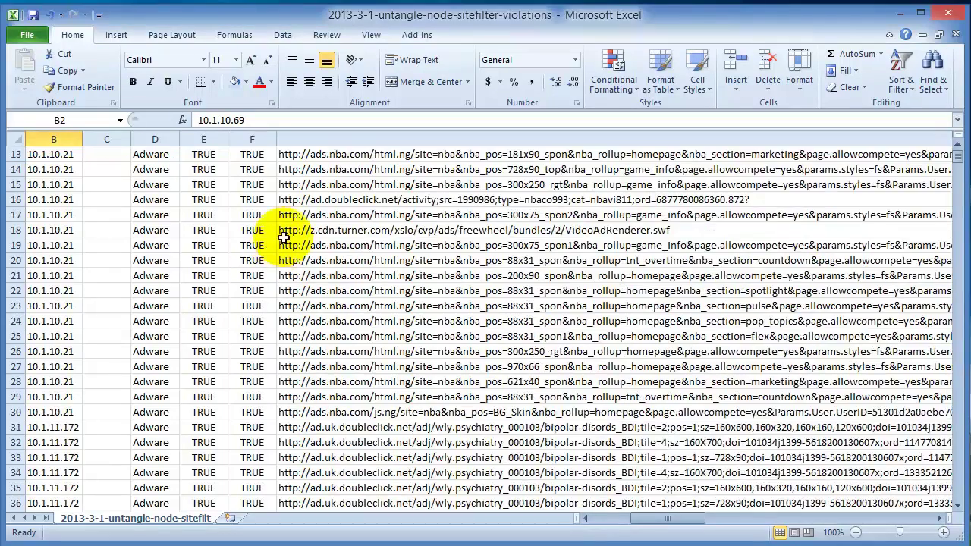
pyautogui.scroll(-20, 281, 241)
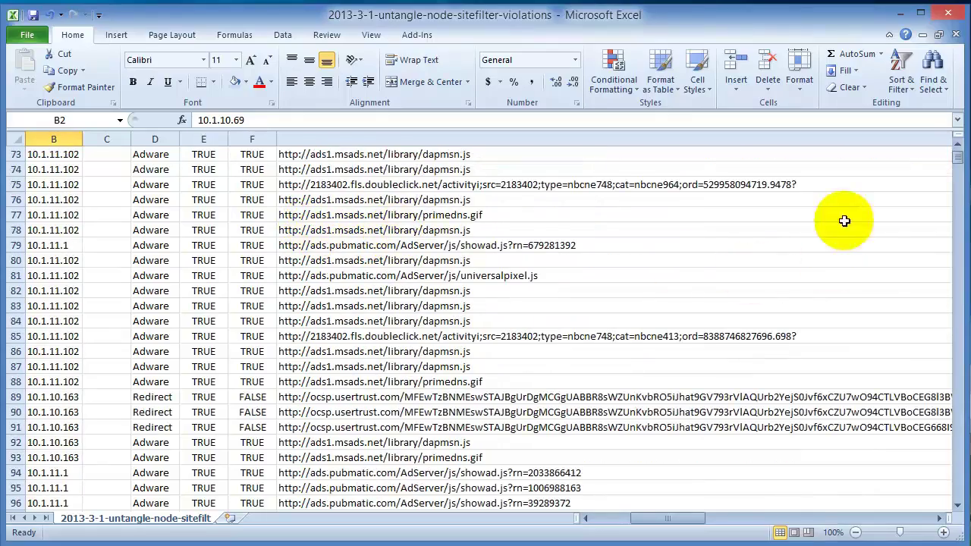
pyautogui.moveTo(960, 165); pyautogui.dragTo(949, 540)
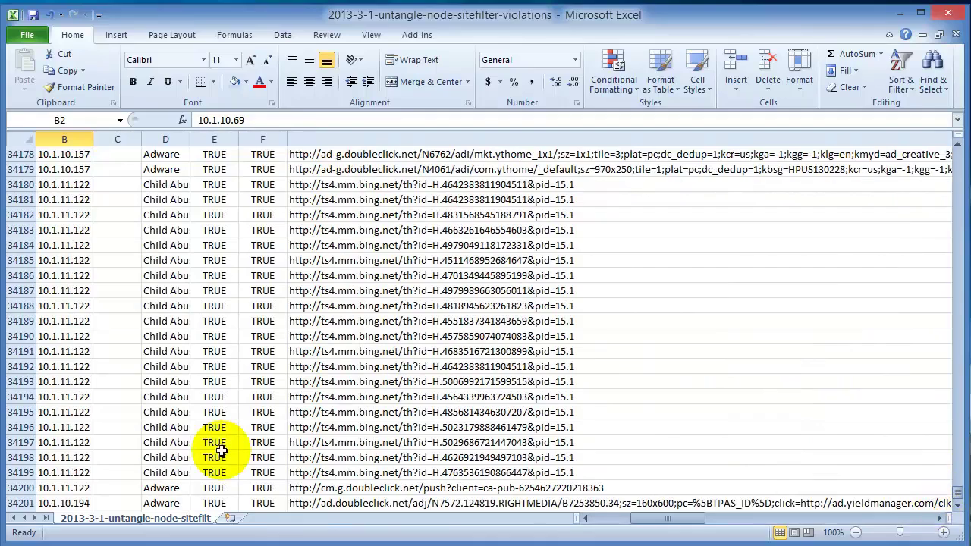
pyautogui.moveTo(959, 491); pyautogui.dragTo(947, 129)
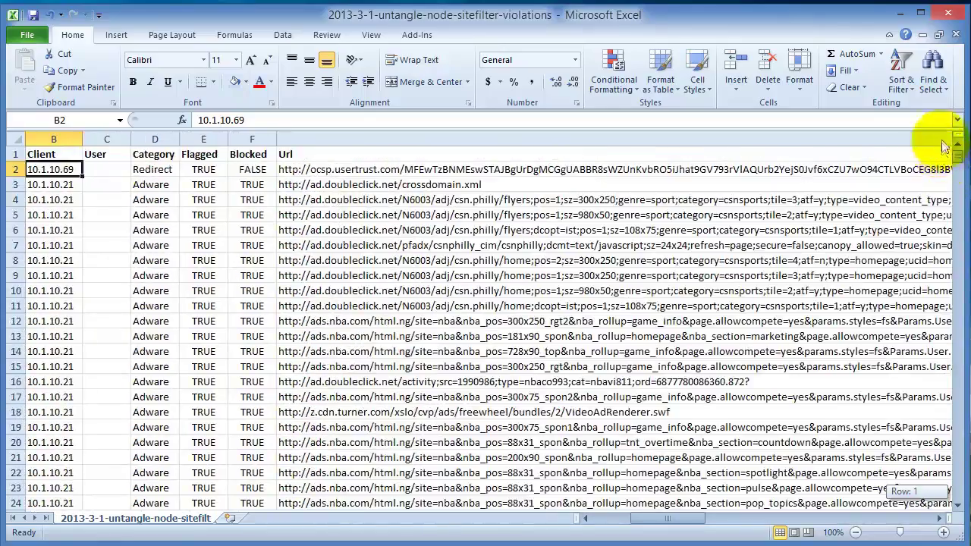
# Examine the log's column headings and Client entries down to about row 120, and return to row 1.
pyautogui.click(74, 151)
pyautogui.click(103, 154)
pyautogui.click(43, 151)
pyautogui.click(104, 155)
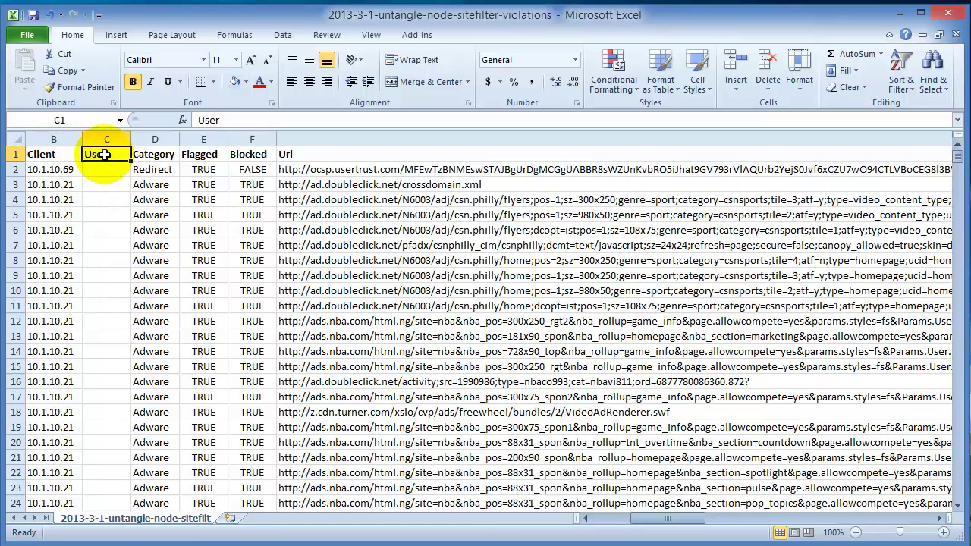
pyautogui.click(60, 170)
pyautogui.scroll(-4, 76, 252)
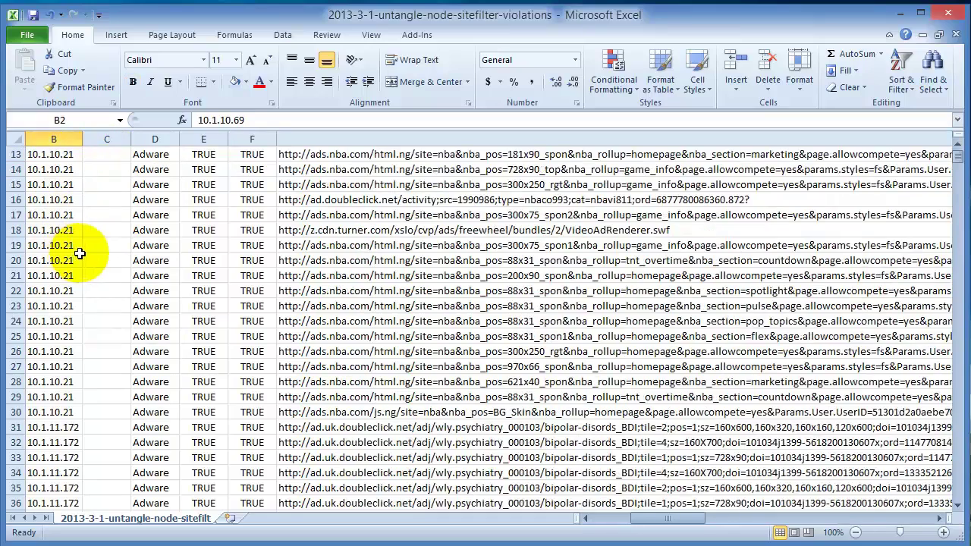
pyautogui.click(76, 254)
pyautogui.scroll(-17, 68, 322)
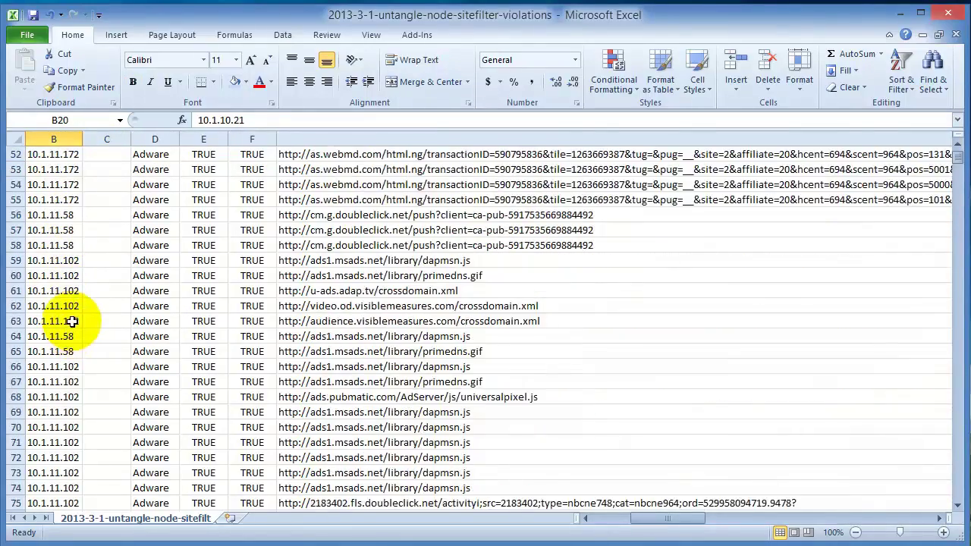
pyautogui.scroll(-11, 67, 321)
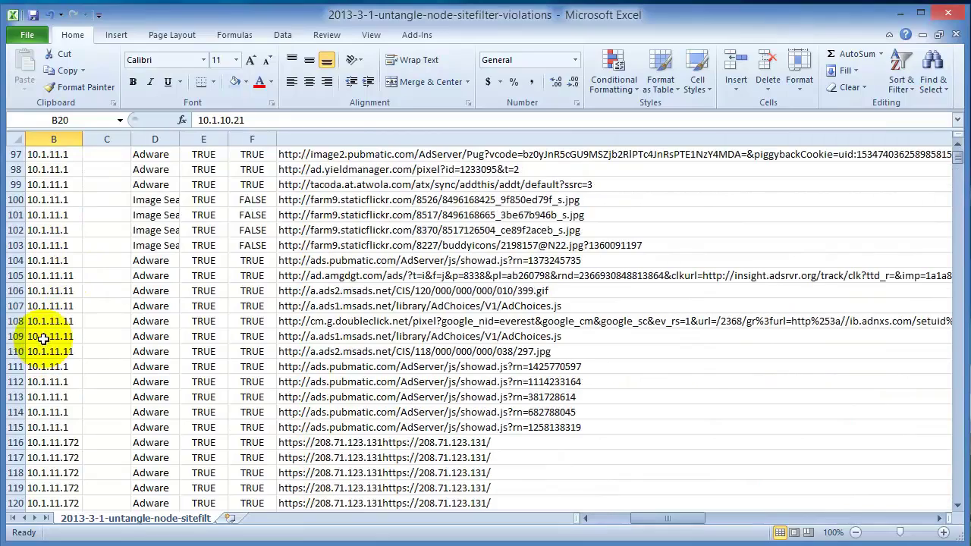
pyautogui.click(43, 341)
pyautogui.scroll(20, 45, 410)
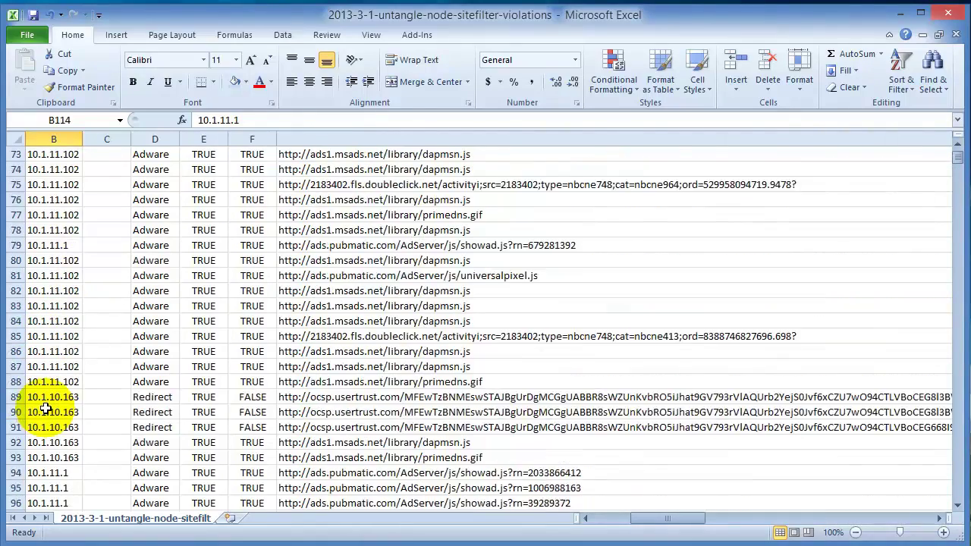
pyautogui.scroll(9, 45, 410)
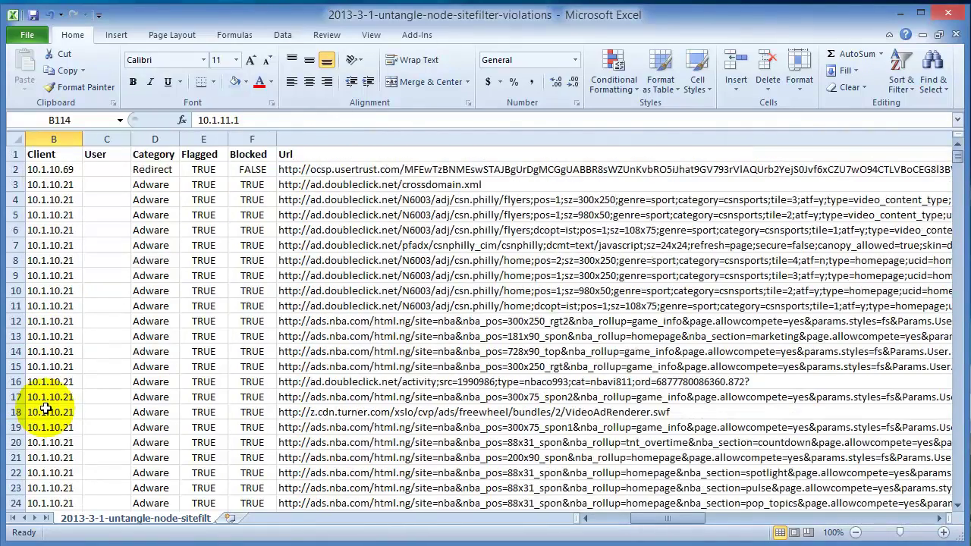
# Freeze the top row of the log so the column headings stay in view.
pyautogui.click(66, 159)
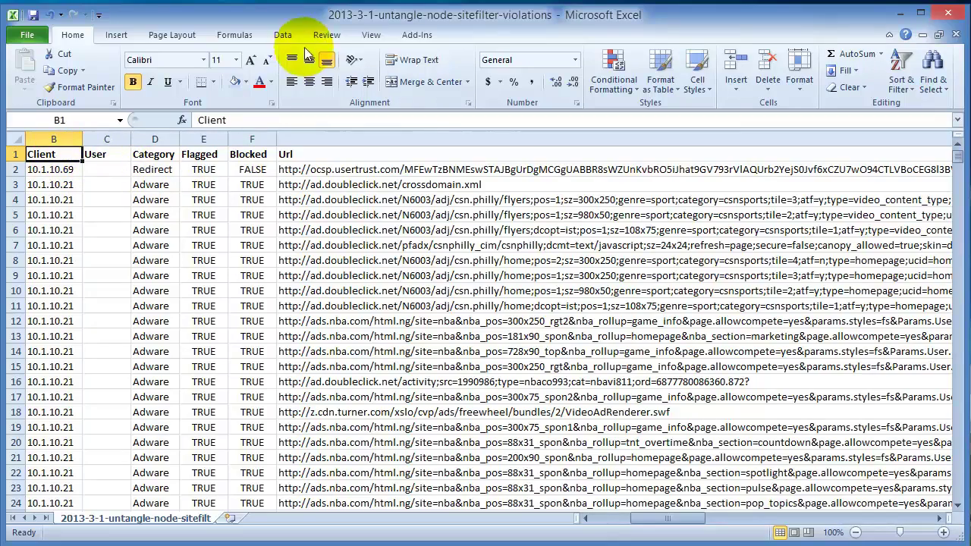
pyautogui.click(375, 35)
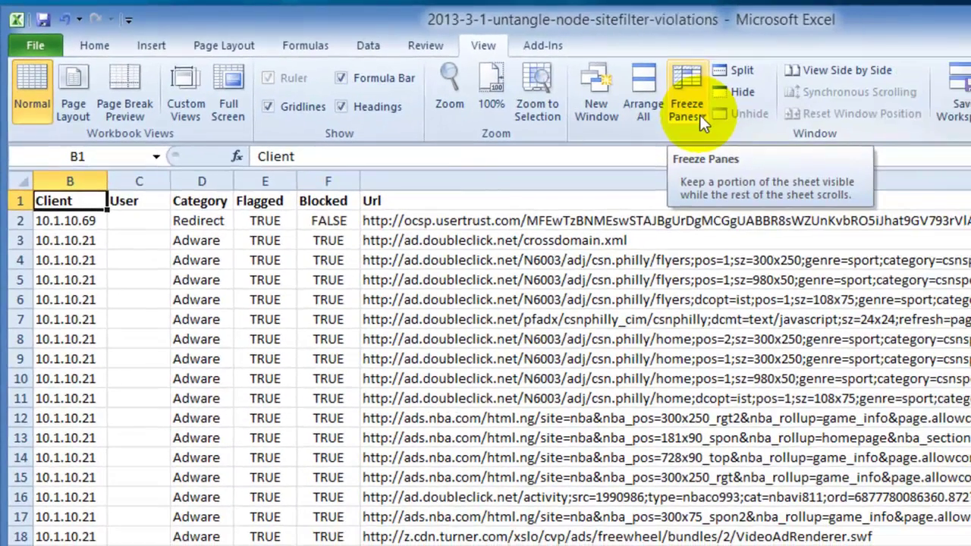
pyautogui.click(699, 115)
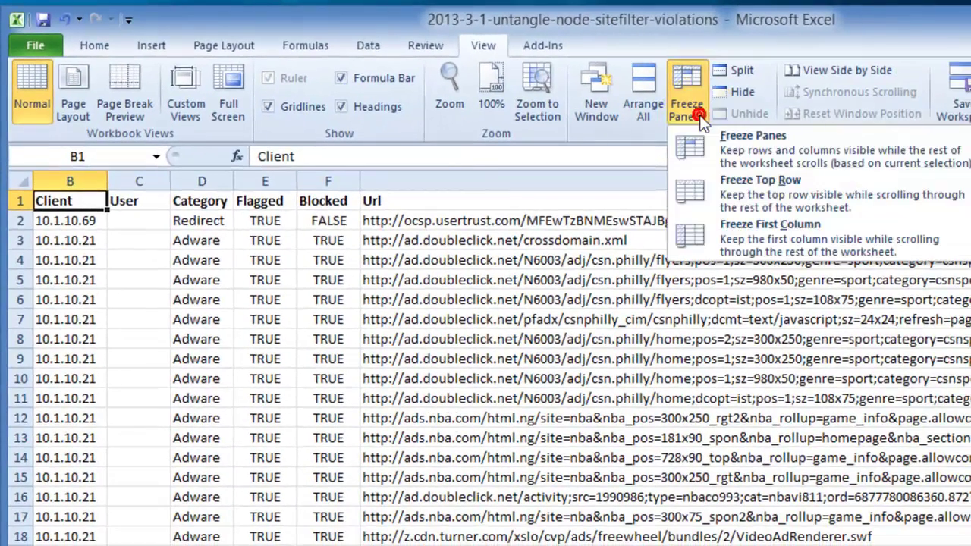
pyautogui.click(742, 195)
# Check the frozen heading row against the log entries down to about row 138 and back toward the first rows.
pyautogui.scroll(-7, 386, 281)
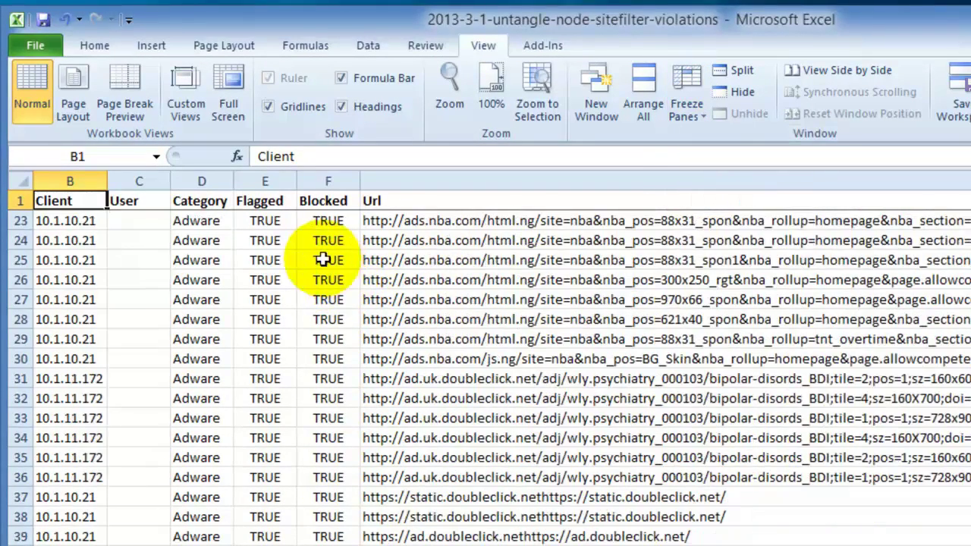
pyautogui.click(126, 243)
pyautogui.scroll(-18, 248, 292)
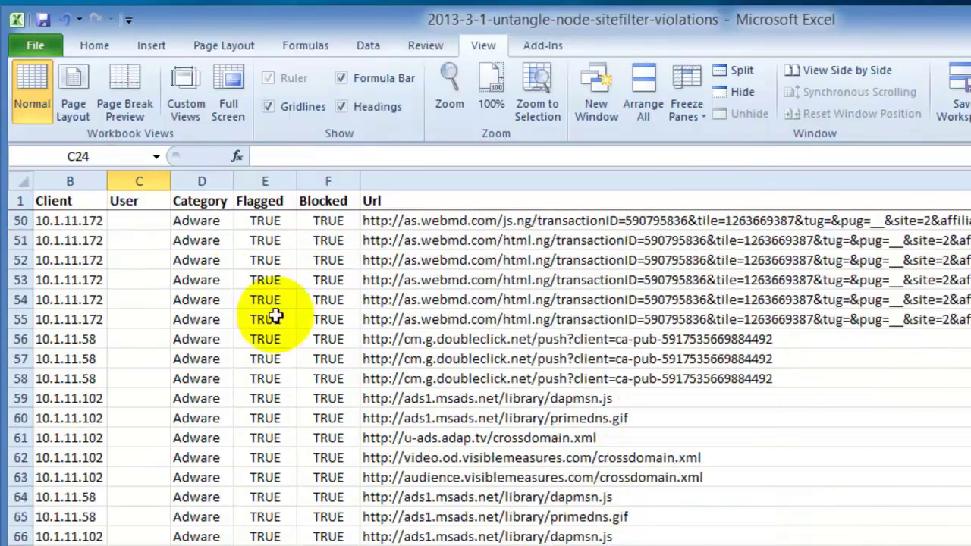
pyautogui.scroll(-17, 292, 356)
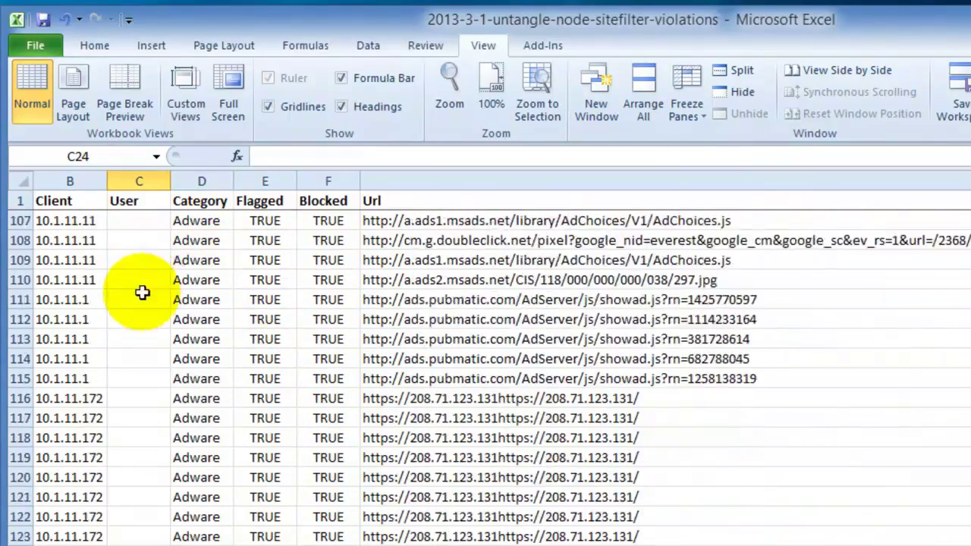
pyautogui.scroll(-4, 321, 281)
pyautogui.scroll(14, 321, 281)
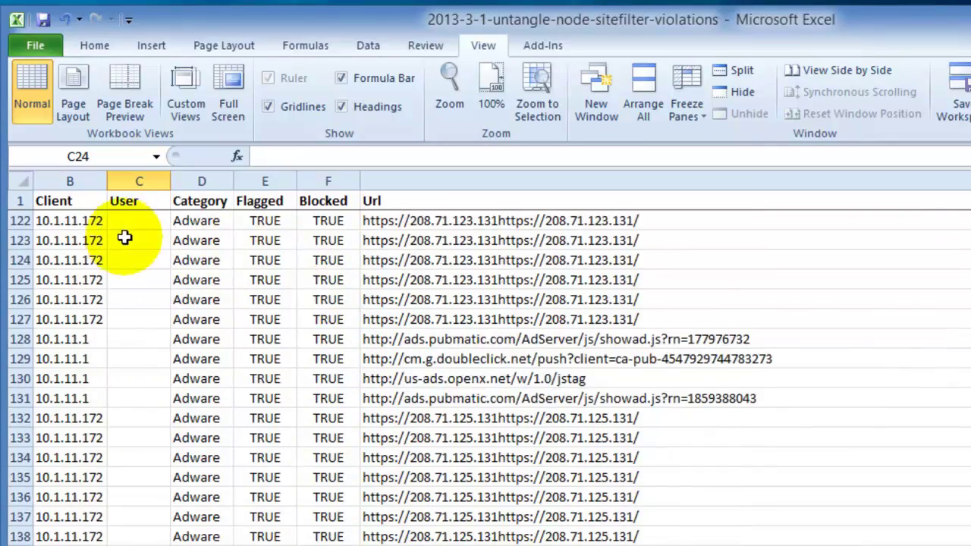
pyautogui.scroll(20, 121, 238)
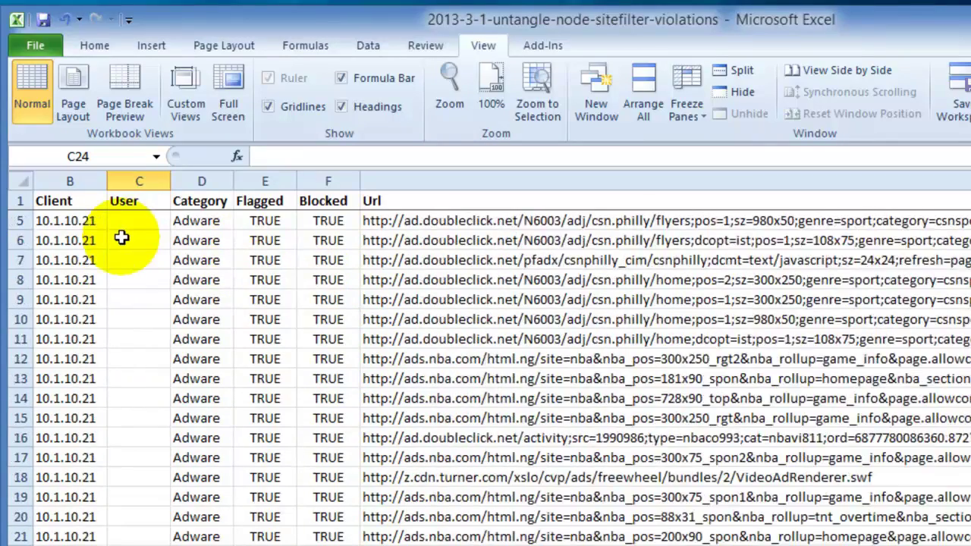
# Examine the log around row 442 from the Time column across to the Url column, and return to the first rows.
pyautogui.scroll(-20, 120, 239)
pyautogui.hscroll(-1, 60, 269)
pyautogui.middleClick(51, 251)
pyautogui.click(164, 249)
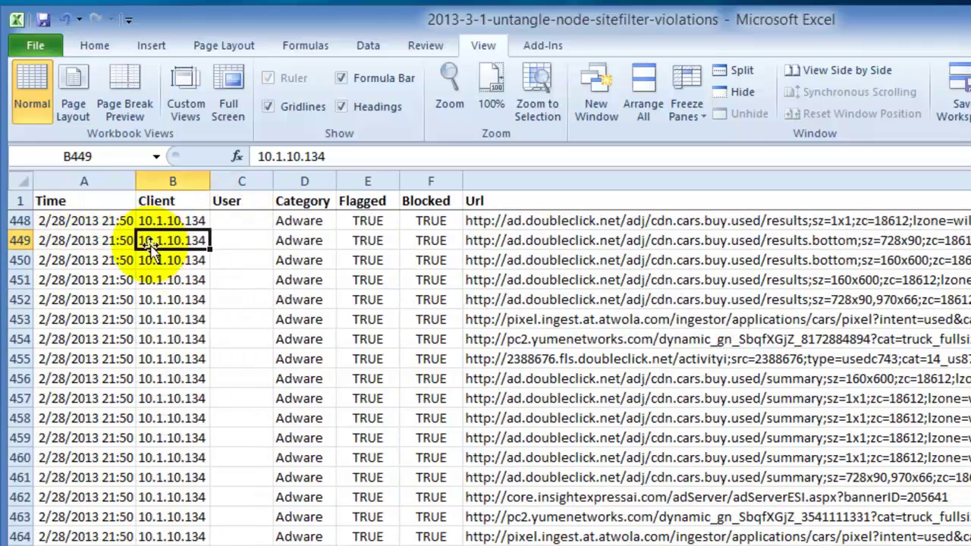
pyautogui.scroll(2, 245, 371)
pyautogui.click(155, 221)
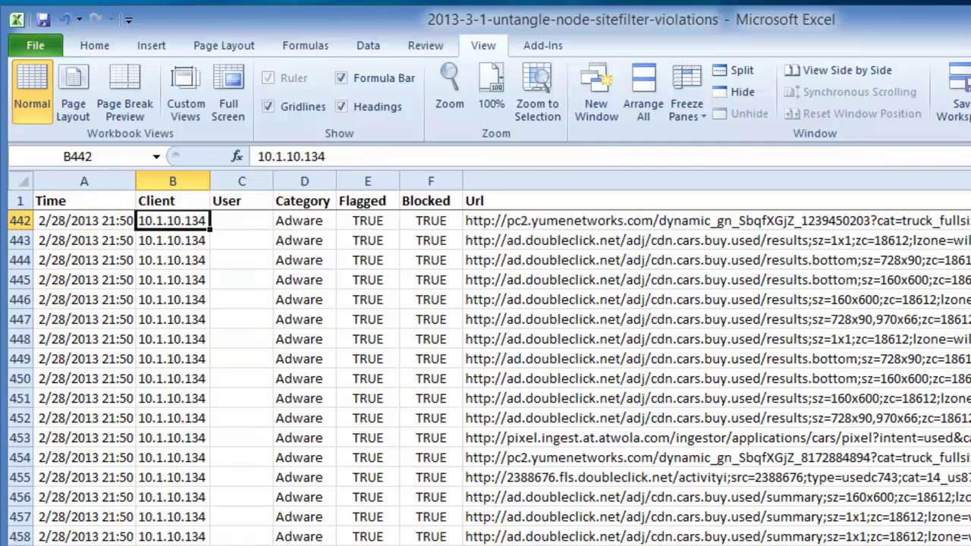
pyautogui.hscroll(4, 501, 364)
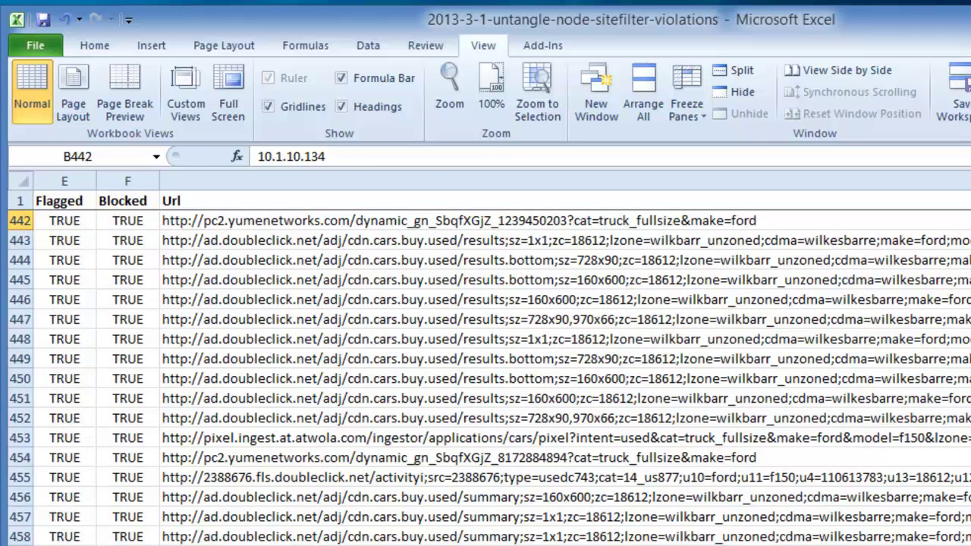
pyautogui.hscroll(-4, 486, 364)
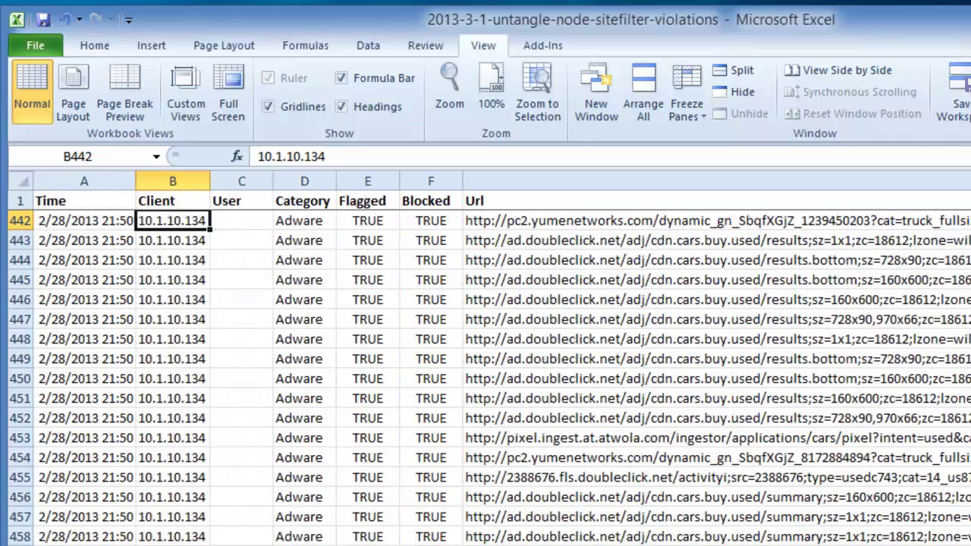
pyautogui.scroll(20, 252, 294)
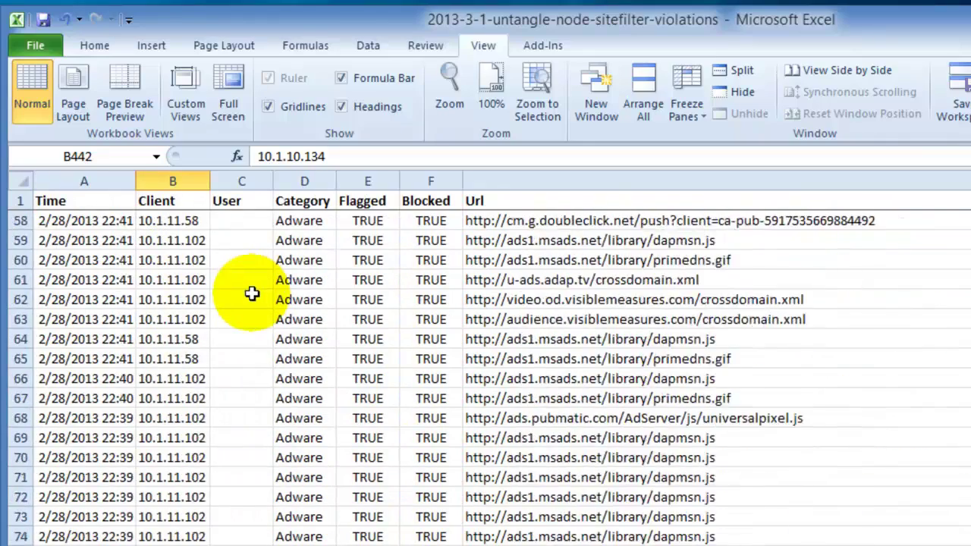
pyautogui.scroll(19, 252, 293)
# Unfreeze the top row and freeze the panes at cell B2, fixing both row 1 and the Time column.
pyautogui.click(161, 220)
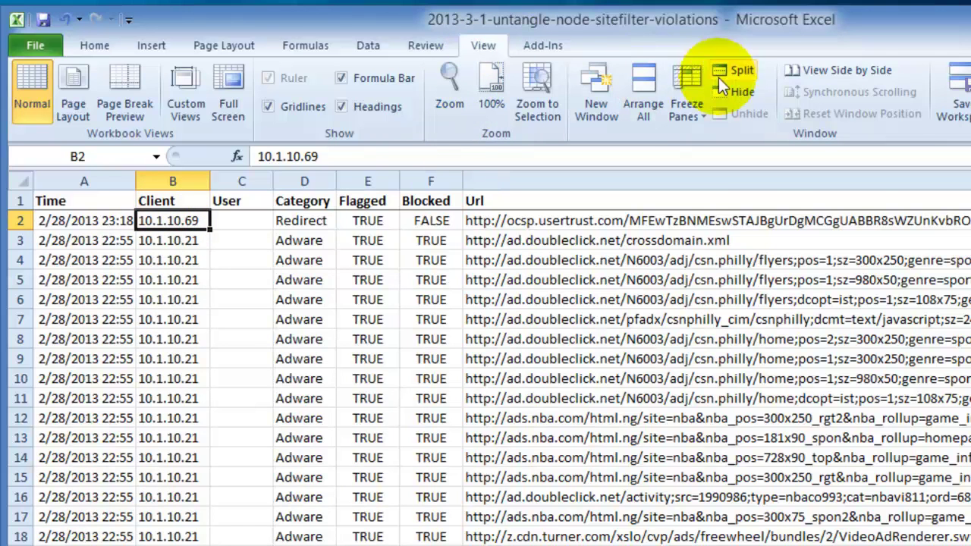
pyautogui.click(695, 120)
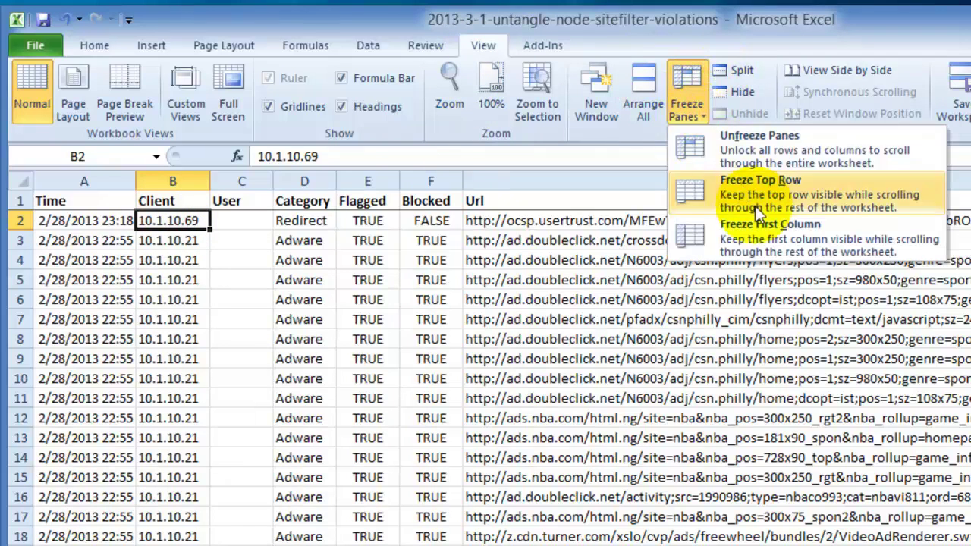
pyautogui.click(778, 156)
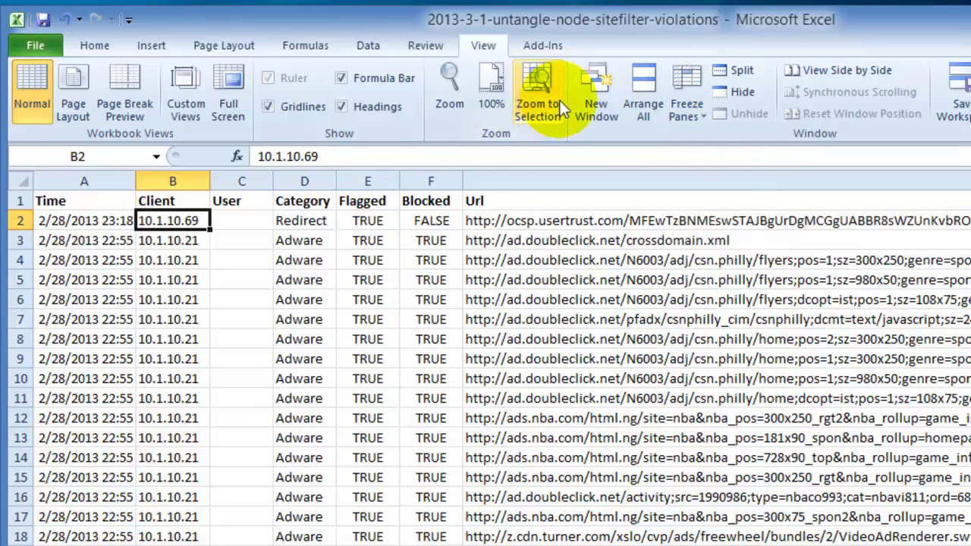
pyautogui.click(696, 113)
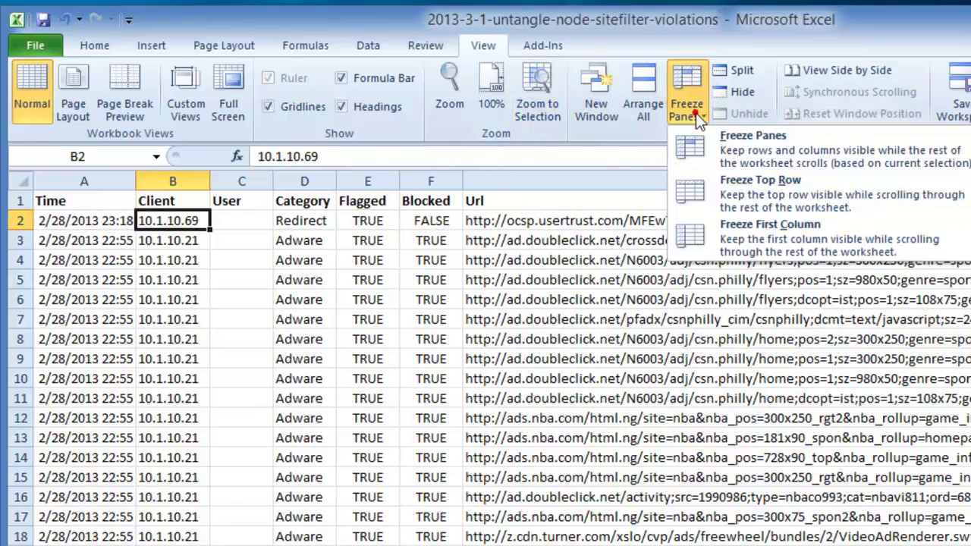
pyautogui.click(758, 157)
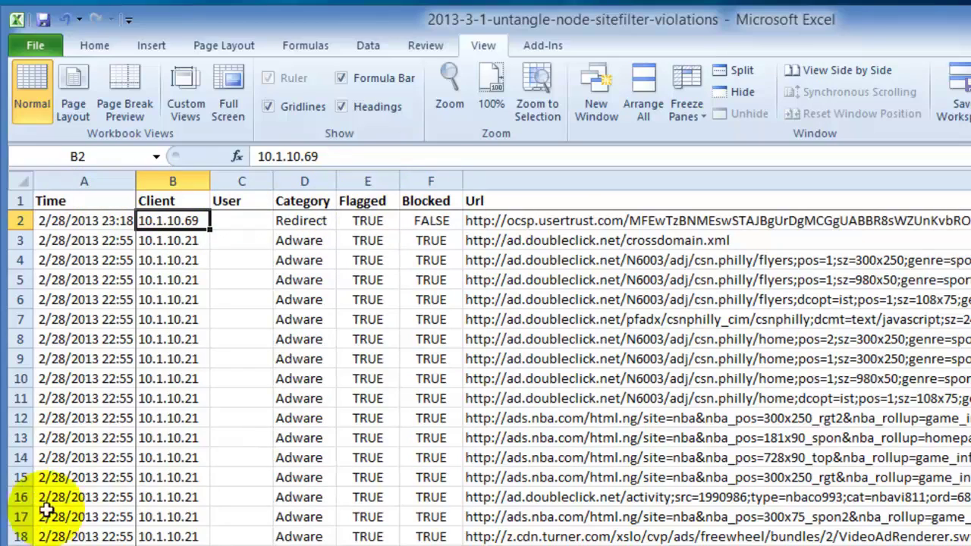
# Check the frozen heading row and Time column by viewing lower log rows and the Url column, and return toward the top.
pyautogui.click(250, 300)
pyautogui.scroll(-14, 241, 277)
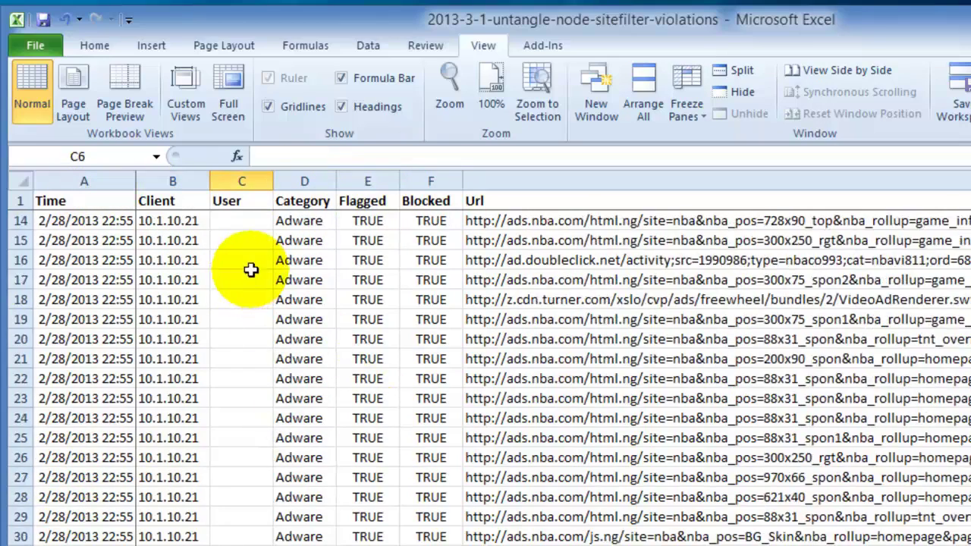
pyautogui.scroll(-6, 239, 282)
pyautogui.scroll(6, 220, 260)
pyautogui.scroll(-10, 228, 251)
pyautogui.scroll(-5, 228, 276)
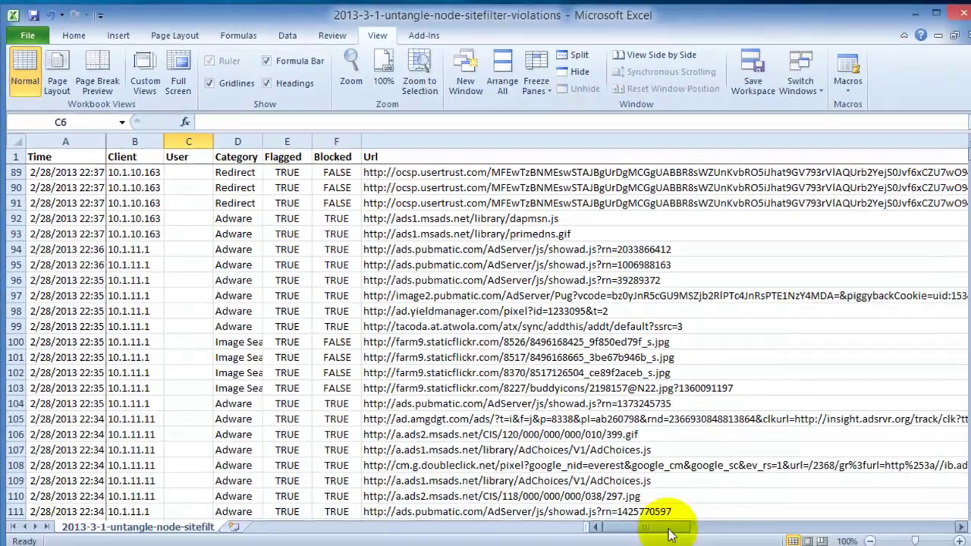
pyautogui.moveTo(683, 519); pyautogui.dragTo(835, 514)
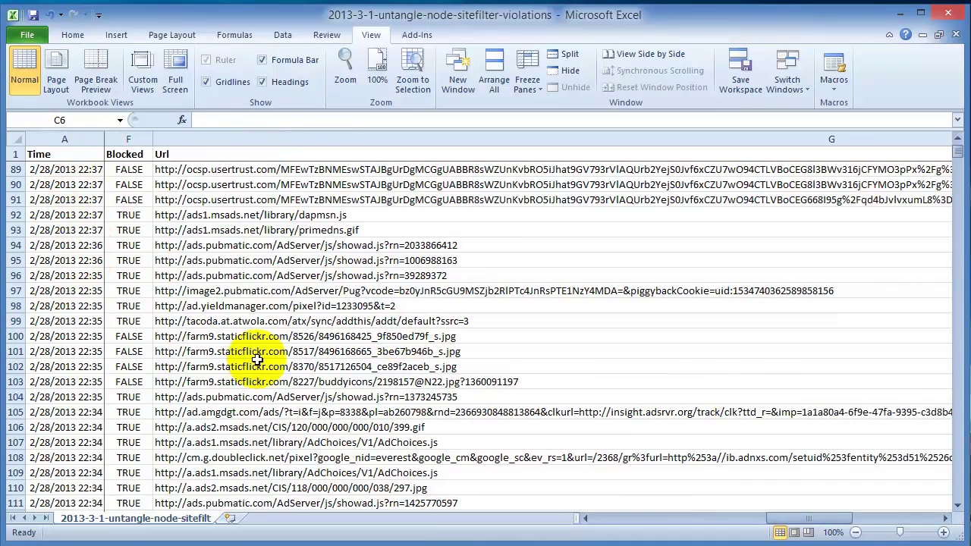
pyautogui.moveTo(796, 519); pyautogui.dragTo(618, 520)
pyautogui.click(212, 230)
pyautogui.scroll(20, 211, 230)
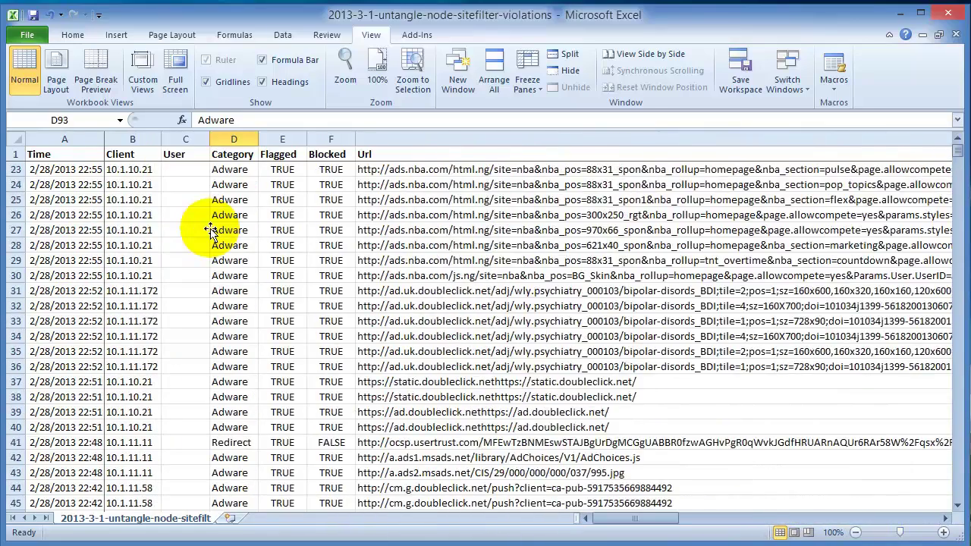
# Select cell B2, review the log down to about row 66 against the frozen panes, and return to the top rows.
pyautogui.click(144, 171)
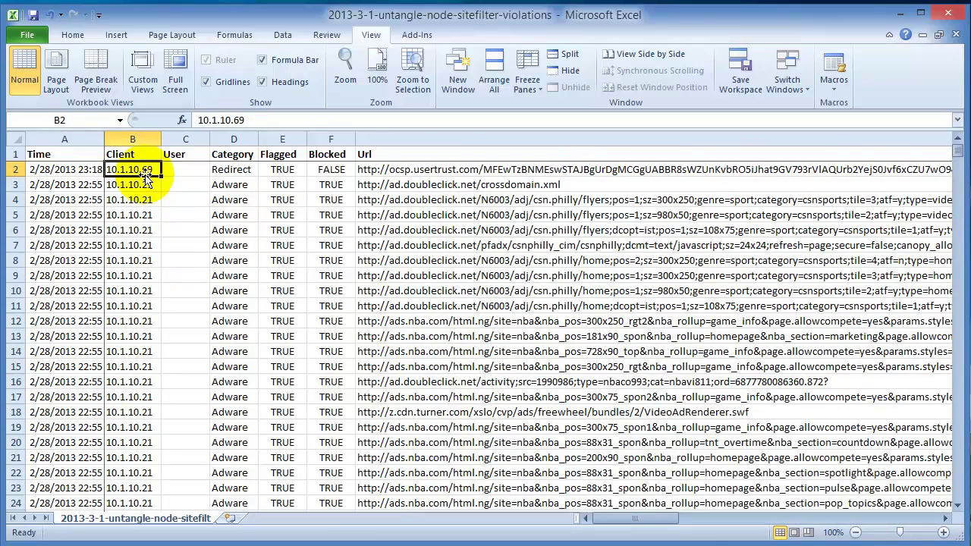
pyautogui.scroll(-14, 130, 250)
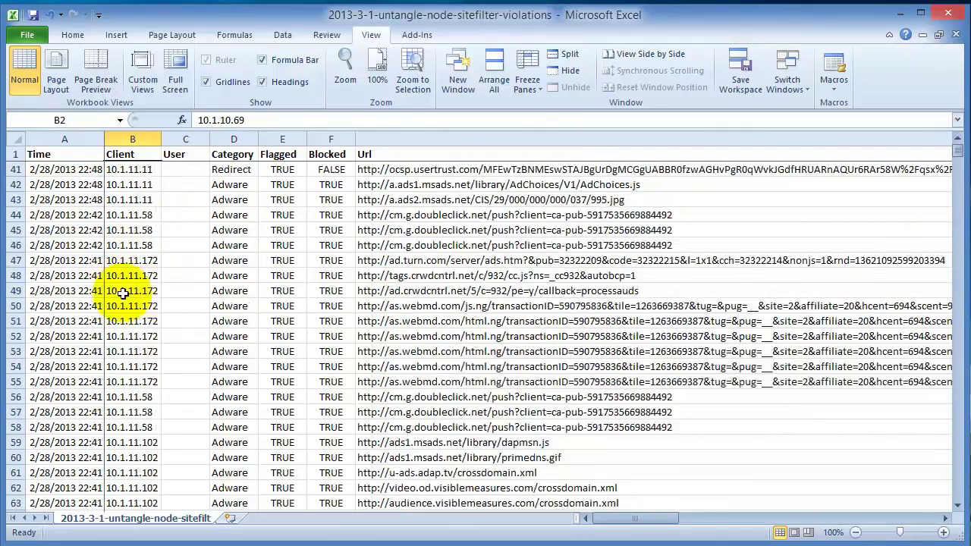
pyautogui.moveTo(657, 521); pyautogui.dragTo(524, 478)
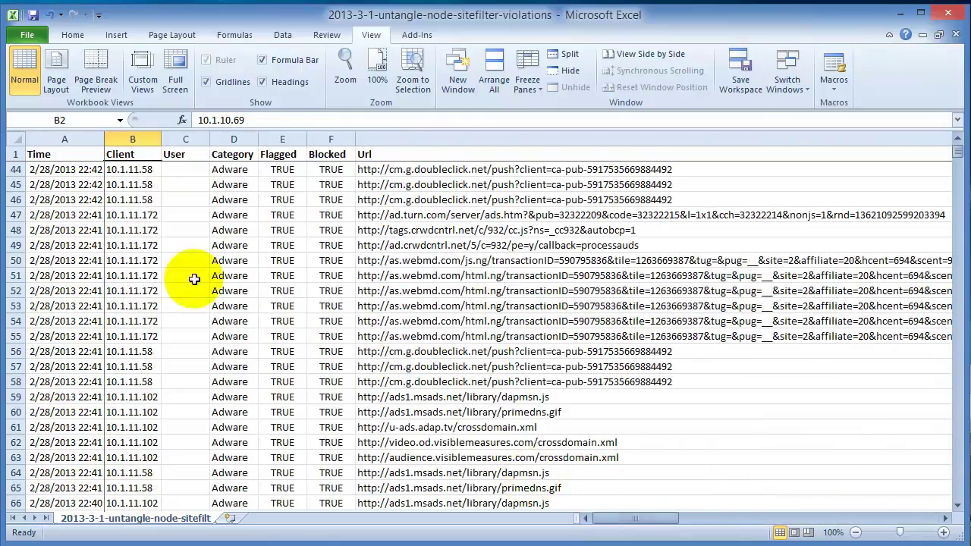
pyautogui.click(56, 230)
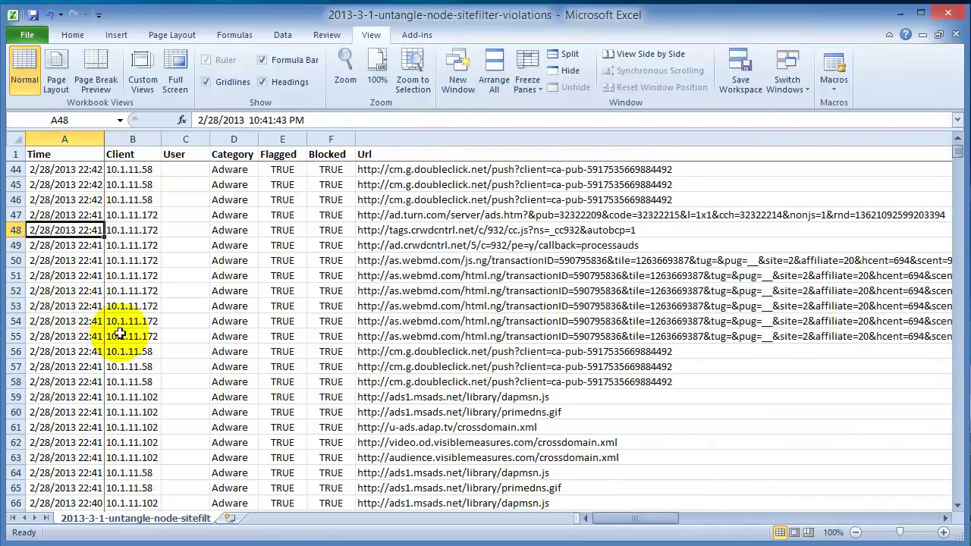
pyautogui.scroll(14, 237, 277)
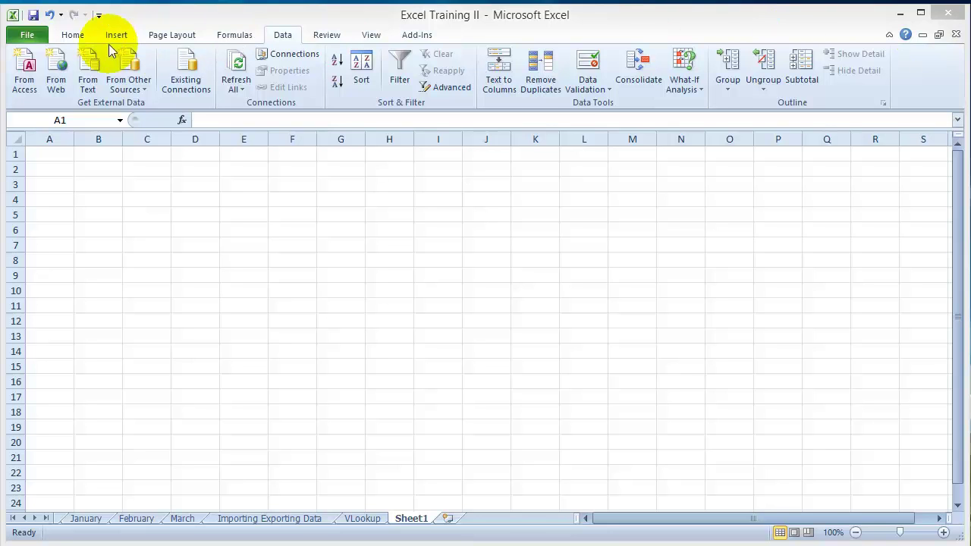
pyautogui.click(61, 38)
pyautogui.click(61, 38)
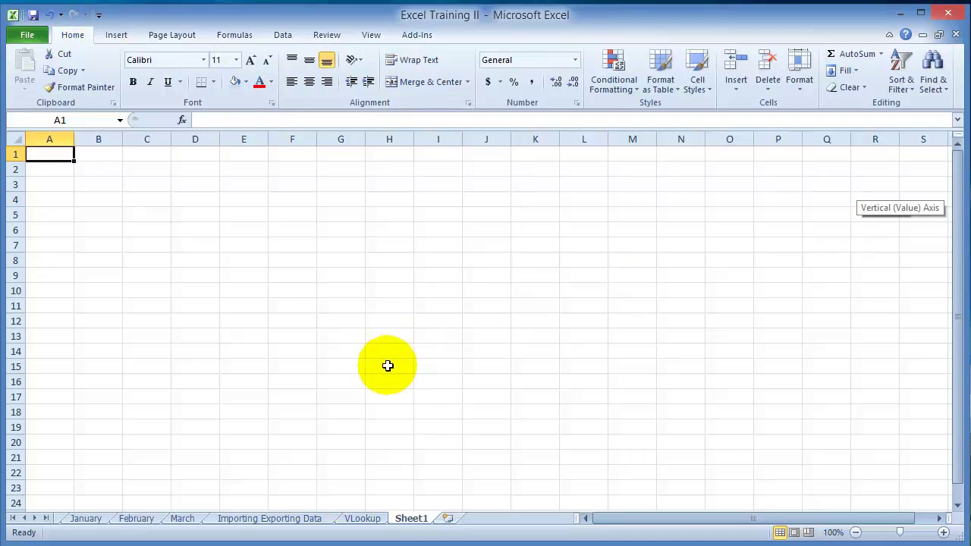
pyautogui.click(120, 36)
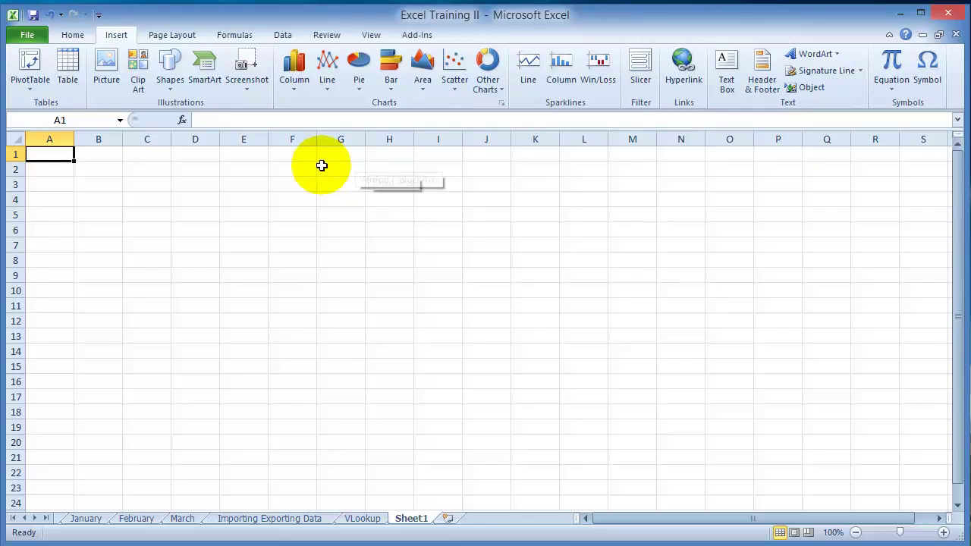
pyautogui.click(166, 38)
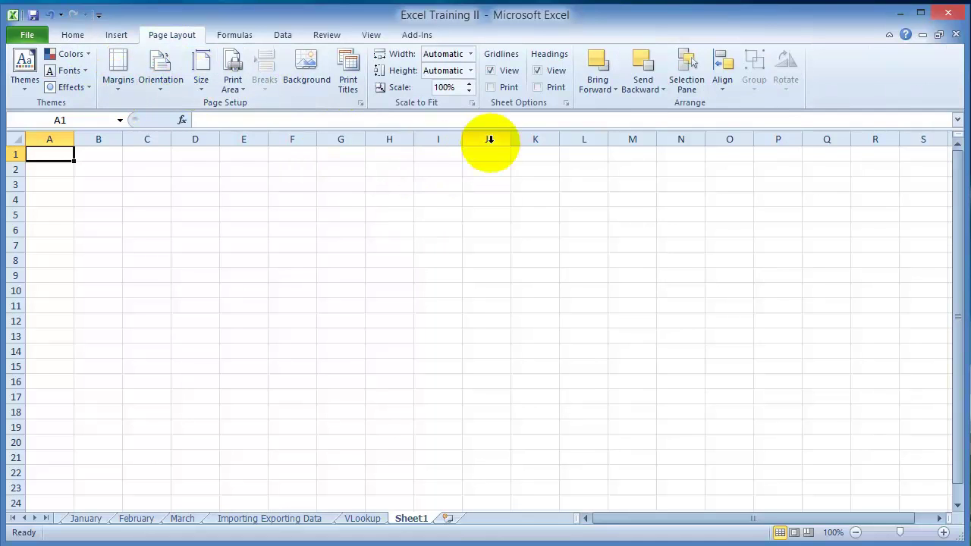
pyautogui.click(240, 38)
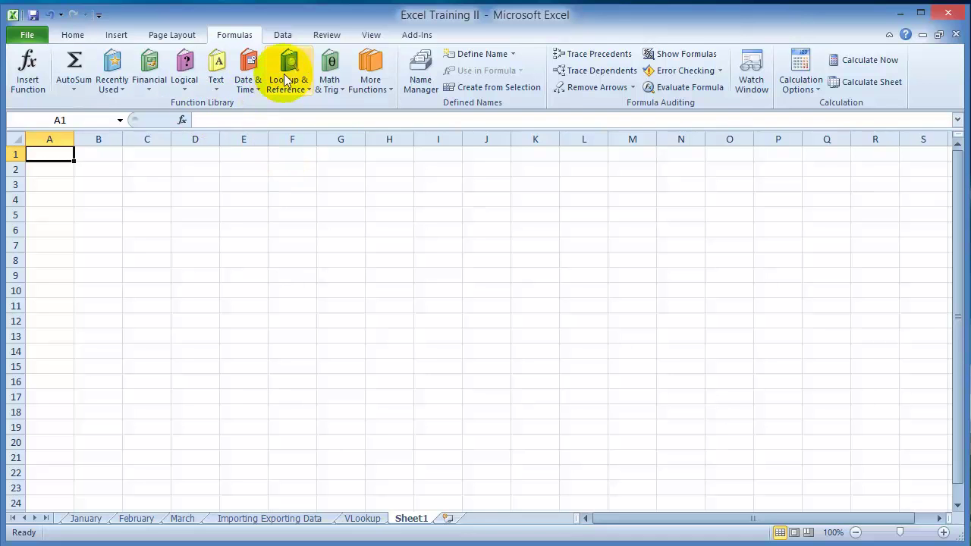
# Start an Access data import in Book1 and open Belmont Database from the folder DATA\BUS111-SP09\10-Access2 T2 and T3.
pyautogui.click(287, 38)
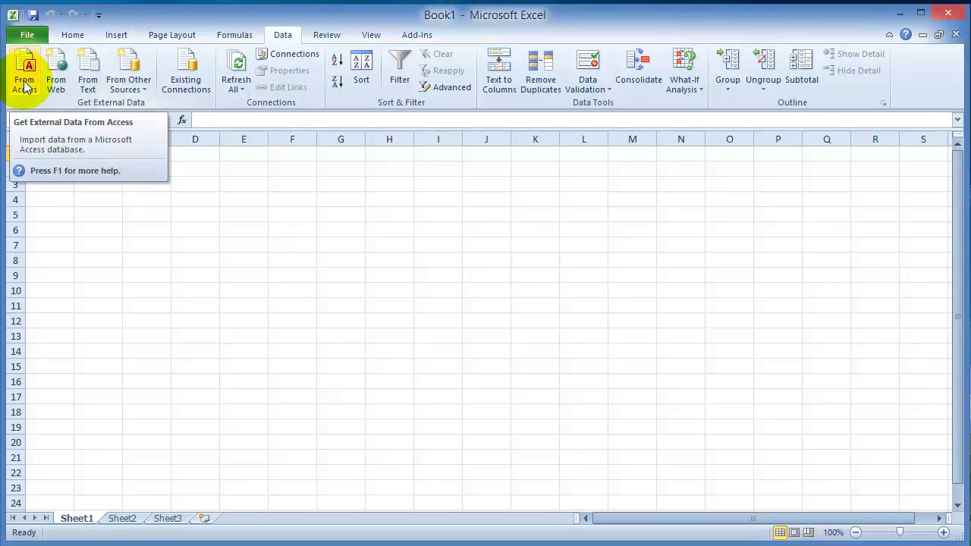
pyautogui.click(26, 89)
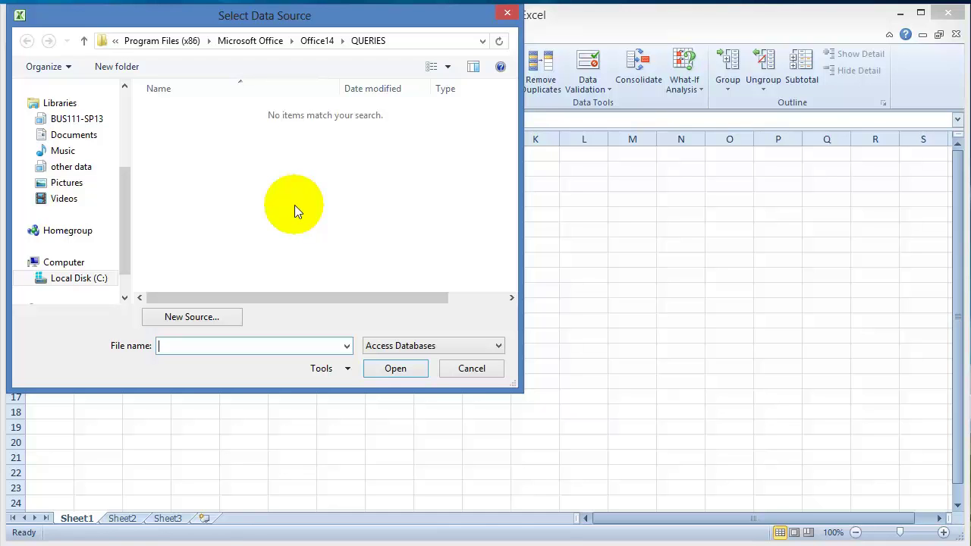
pyautogui.hotkey('ctrl', 'v')
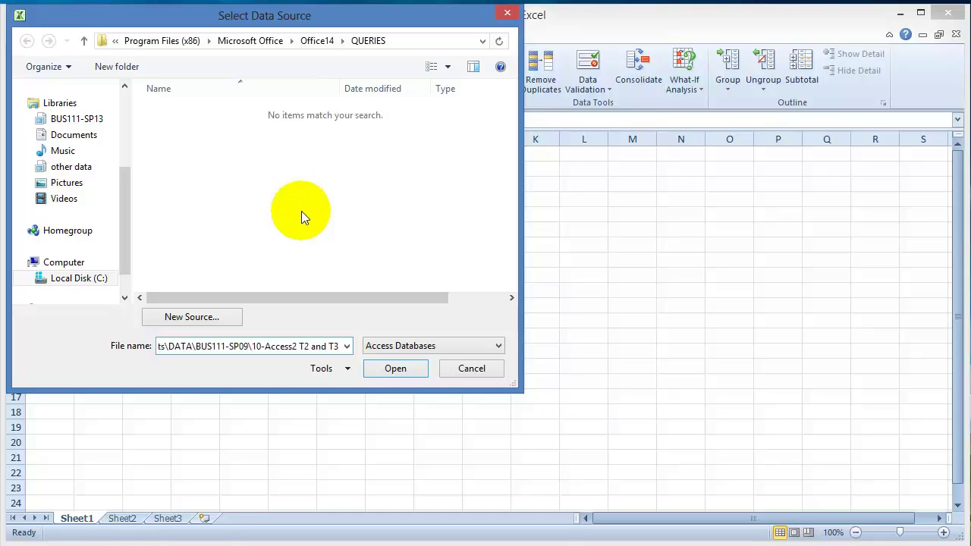
pyautogui.click(402, 370)
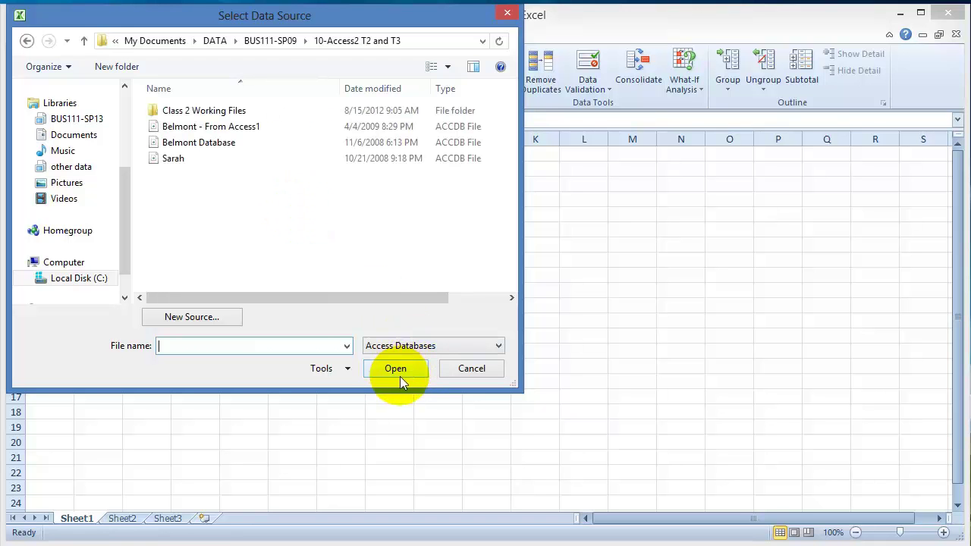
pyautogui.doubleClick(188, 144)
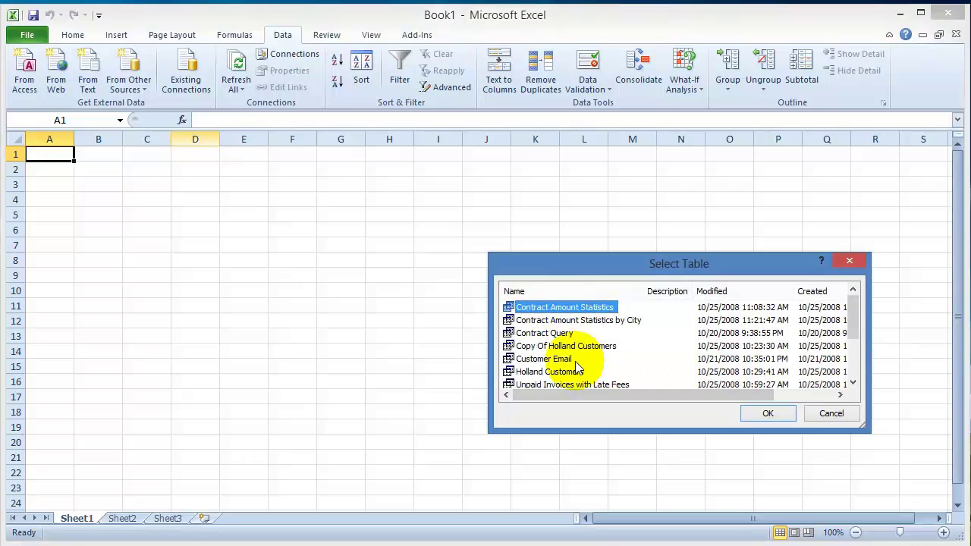
# Import the Customer table as a table at cell A1 of the existing worksheet and review its rows.
pyautogui.scroll(-1, 600, 375)
pyautogui.click(530, 371)
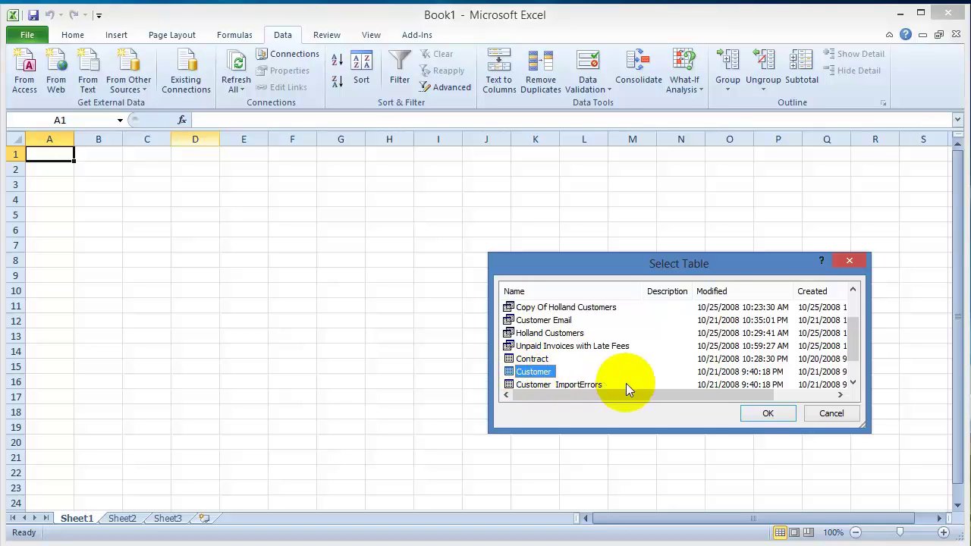
pyautogui.click(750, 416)
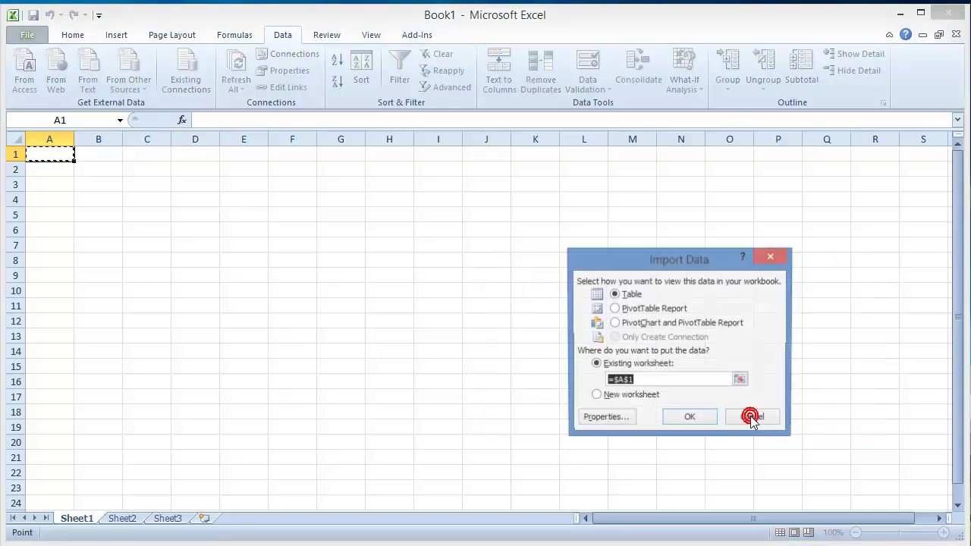
pyautogui.click(685, 420)
pyautogui.click(140, 246)
pyautogui.scroll(-13, 243, 235)
pyautogui.scroll(13, 258, 263)
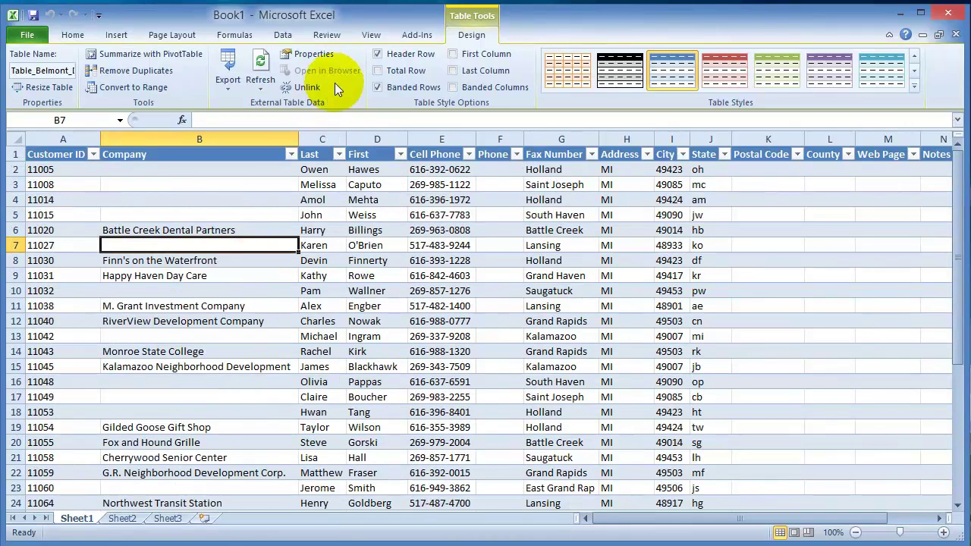
# Start a new web query on Sheet2 with the msn.com page, and widen and reposition the query window.
pyautogui.hotkey('ctrl', 'pagedown')
pyautogui.click(280, 35)
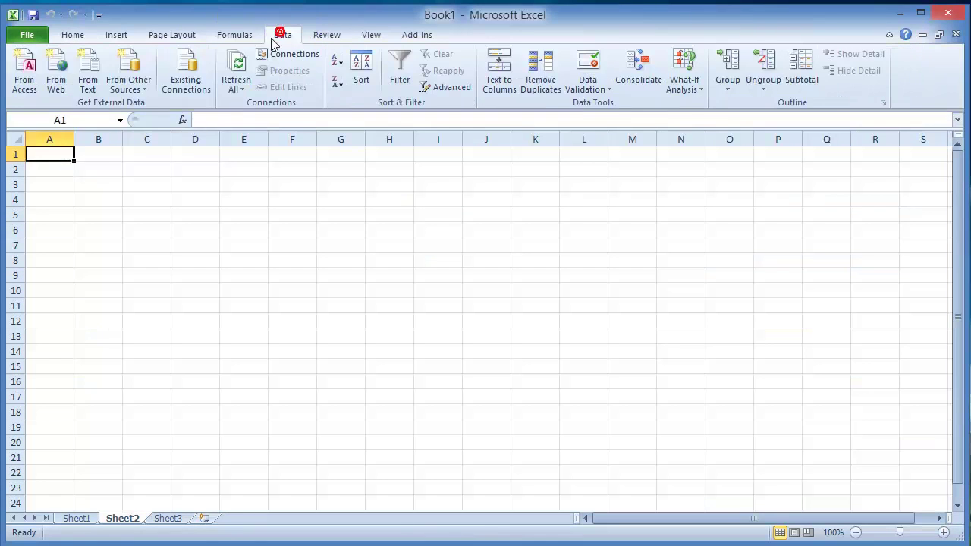
pyautogui.click(66, 82)
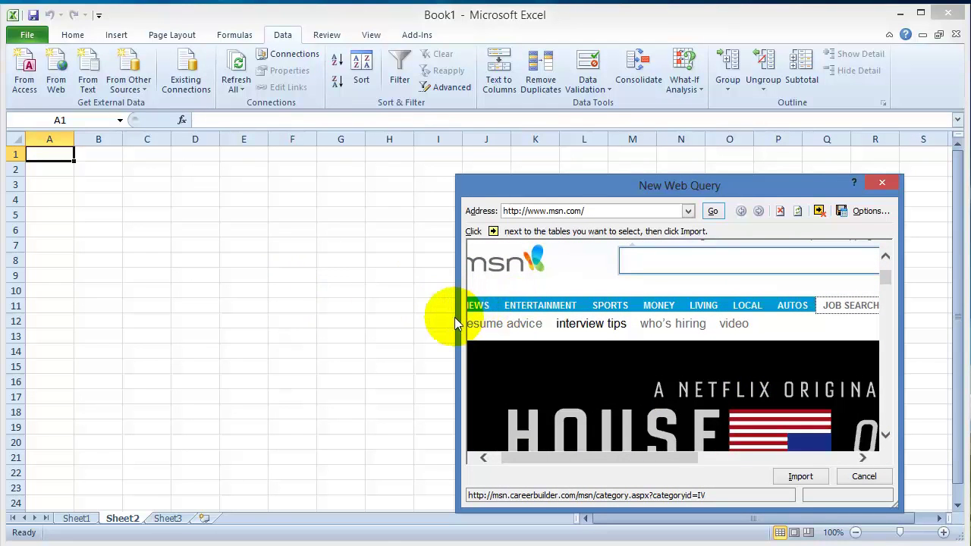
pyautogui.moveTo(457, 319); pyautogui.dragTo(279, 322)
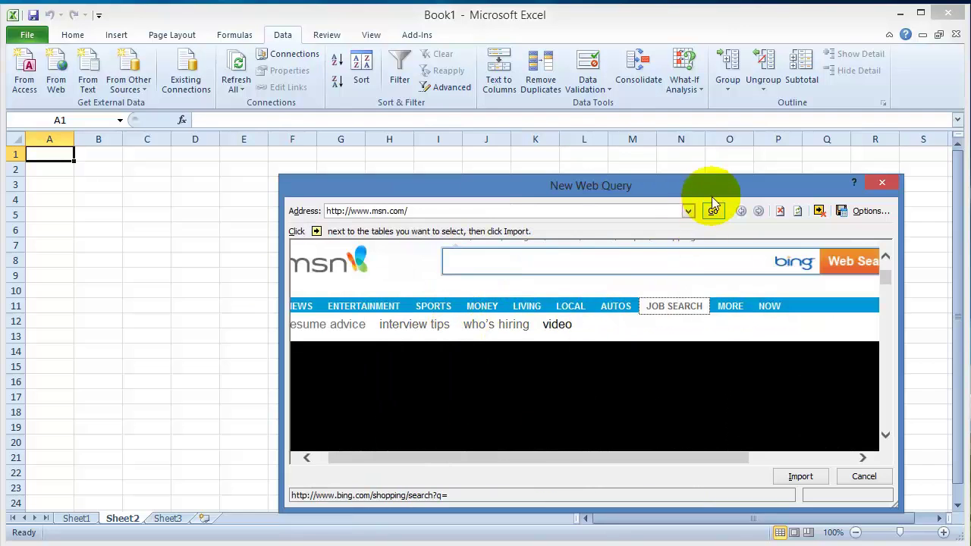
pyautogui.moveTo(713, 189); pyautogui.dragTo(692, 141)
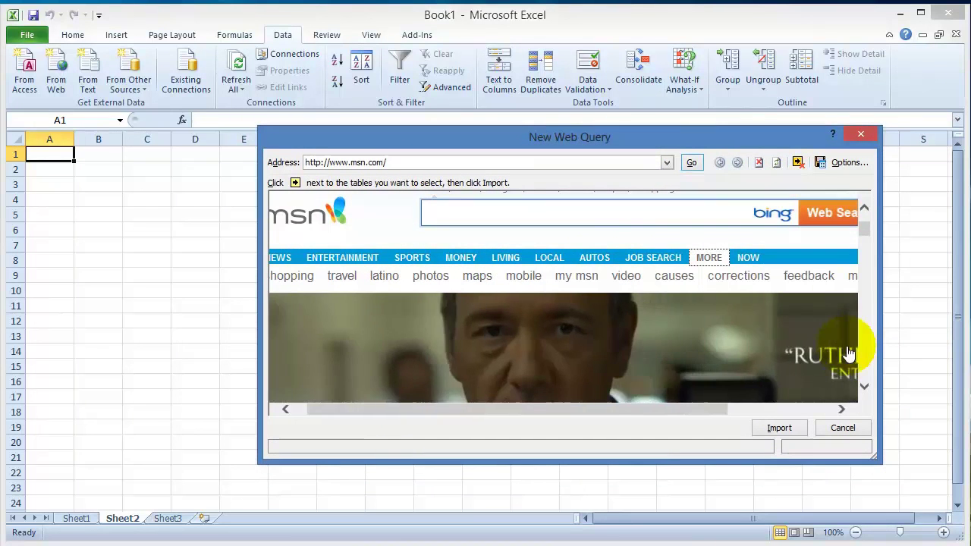
# Select the DOW, NASDAQ and S&P market table on the msn.com page and import it at cell A1 of Sheet2.
pyautogui.scroll(-6, 865, 372)
pyautogui.scroll(-3, 865, 372)
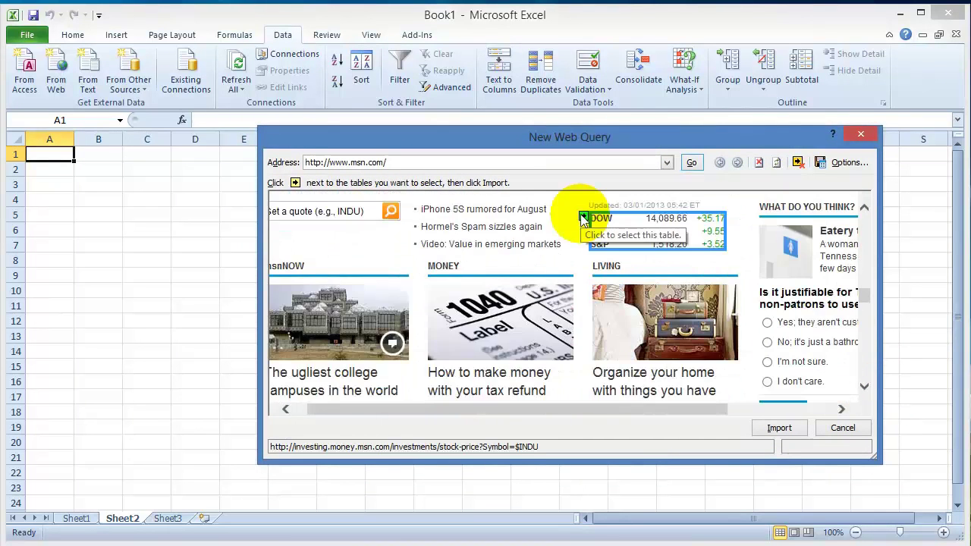
pyautogui.click(584, 218)
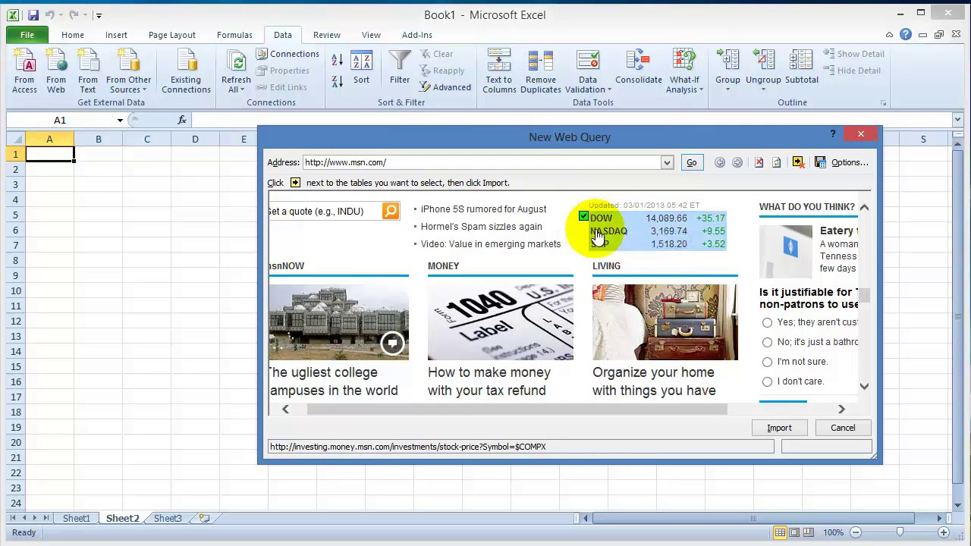
pyautogui.click(778, 429)
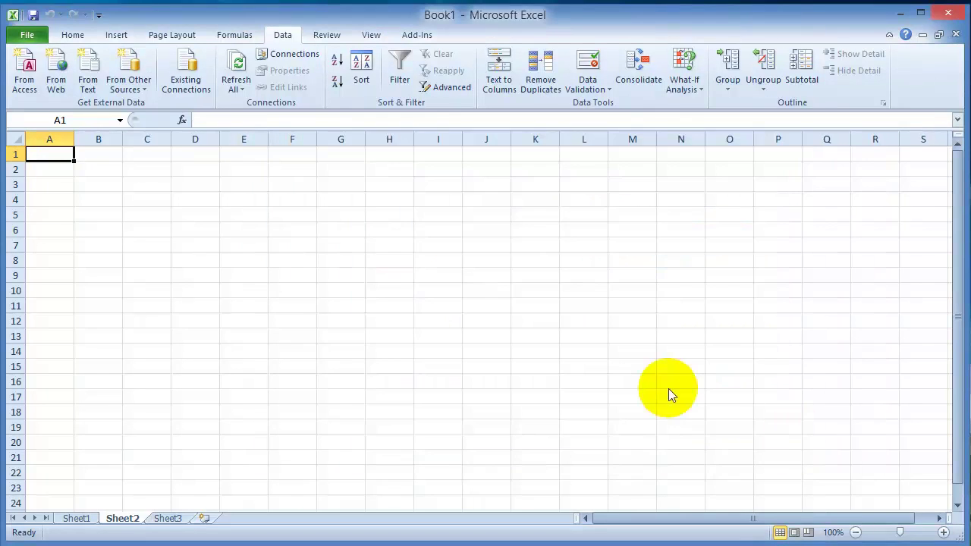
pyautogui.click(563, 336)
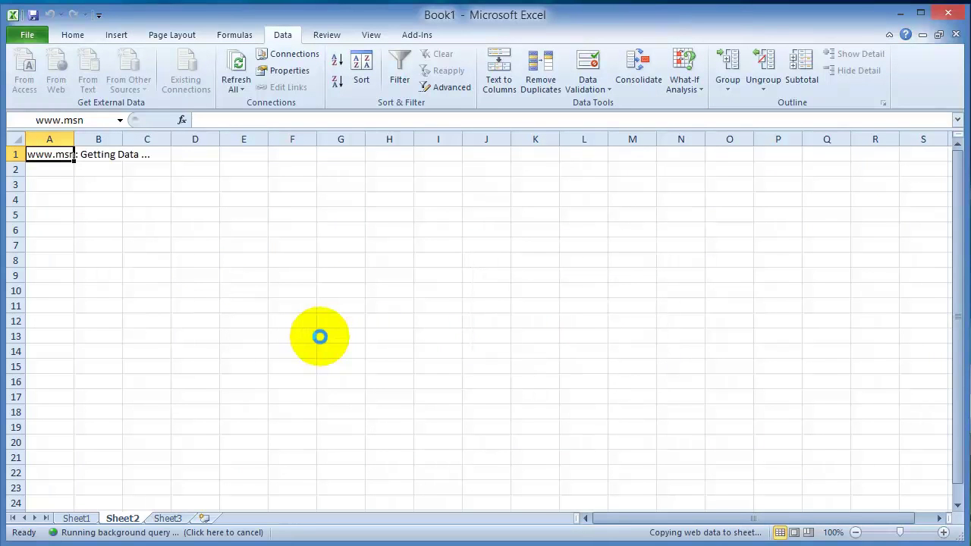
pyautogui.click(86, 231)
pyautogui.click(157, 245)
pyautogui.click(54, 242)
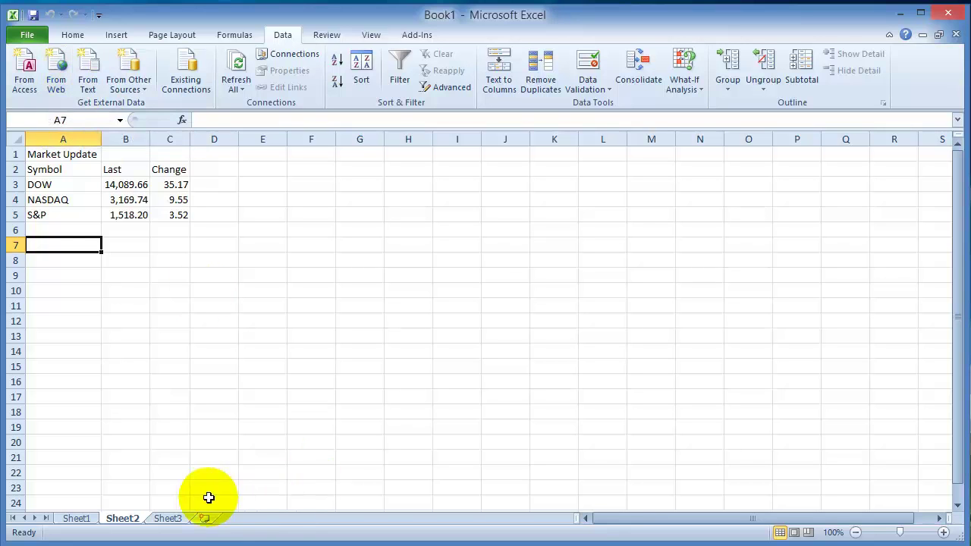
# Start a text import at cell A4 of Sheet3 with the Customer text file from the 10-Access2 T2 and T3 folder.
pyautogui.click(175, 518)
pyautogui.click(69, 201)
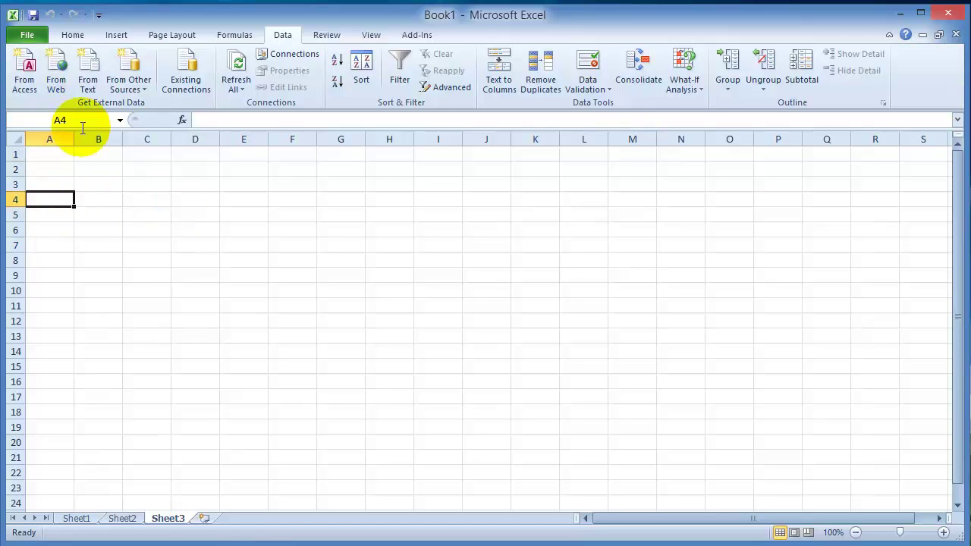
pyautogui.click(90, 76)
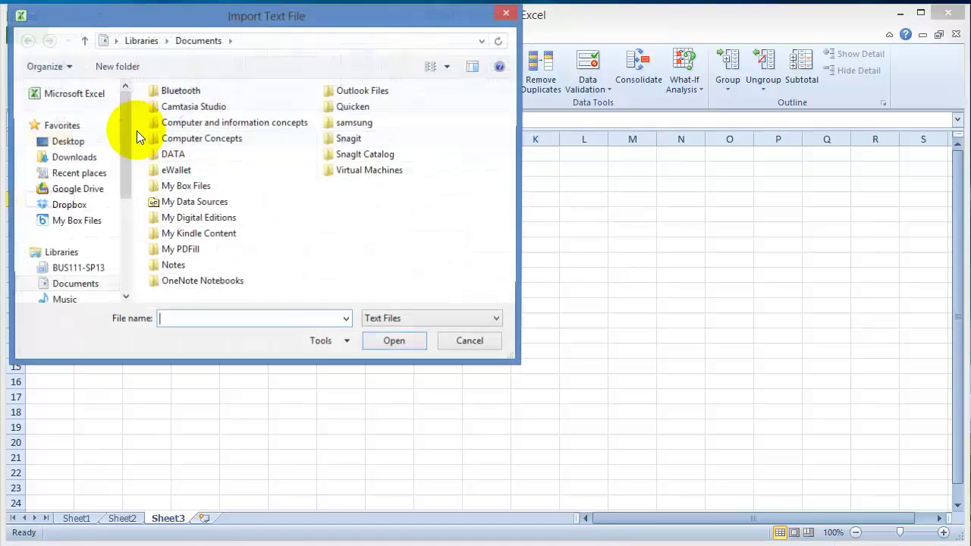
pyautogui.hotkey('ctrl', 'v')
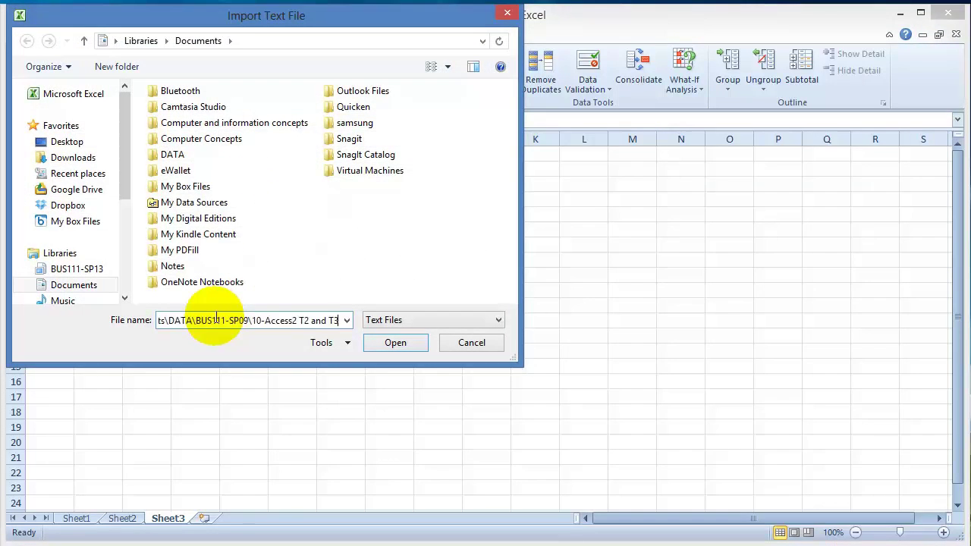
pyautogui.click(382, 346)
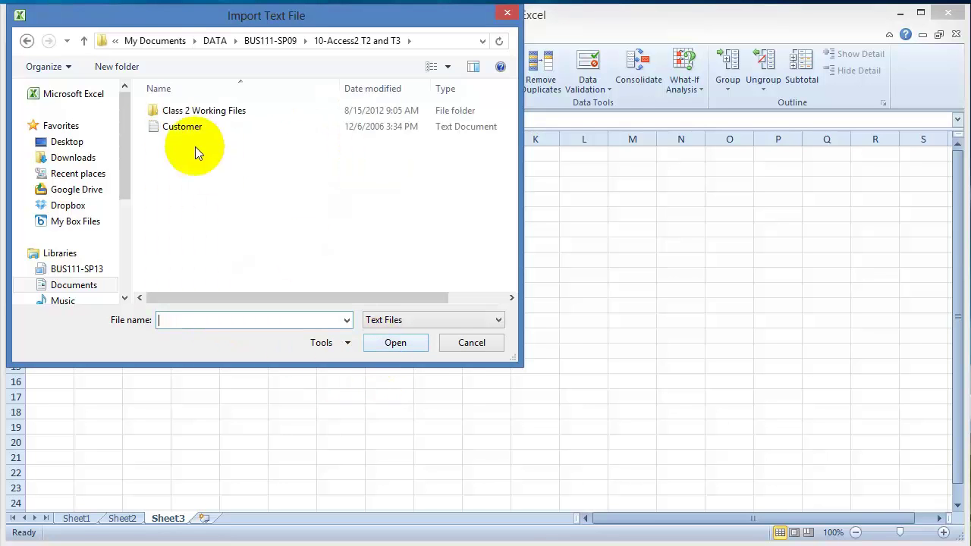
pyautogui.click(157, 126)
pyautogui.doubleClick(158, 126)
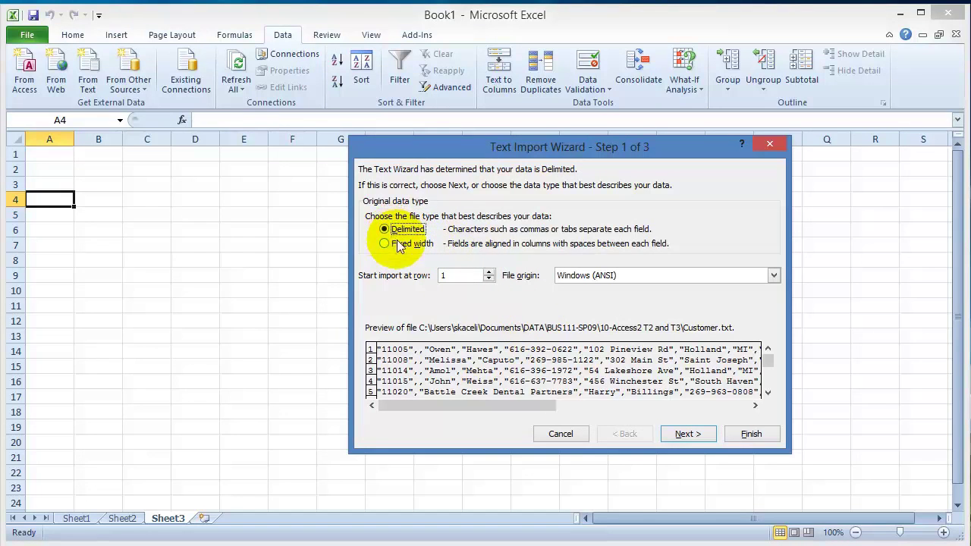
# Keep the file type Delimited and set Comma as the only delimiter, with Tab and Semicolon off.
pyautogui.click(681, 438)
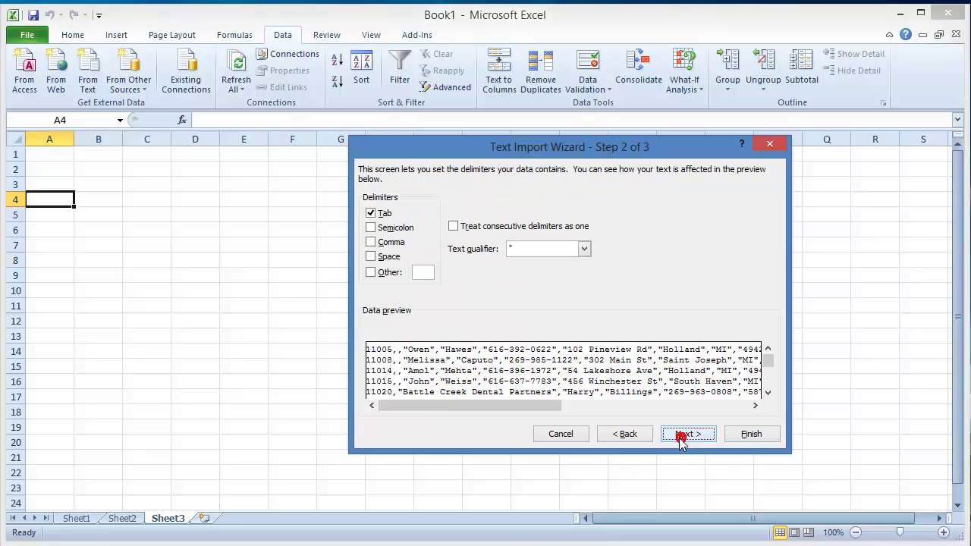
pyautogui.click(371, 228)
pyautogui.click(369, 214)
pyautogui.click(371, 242)
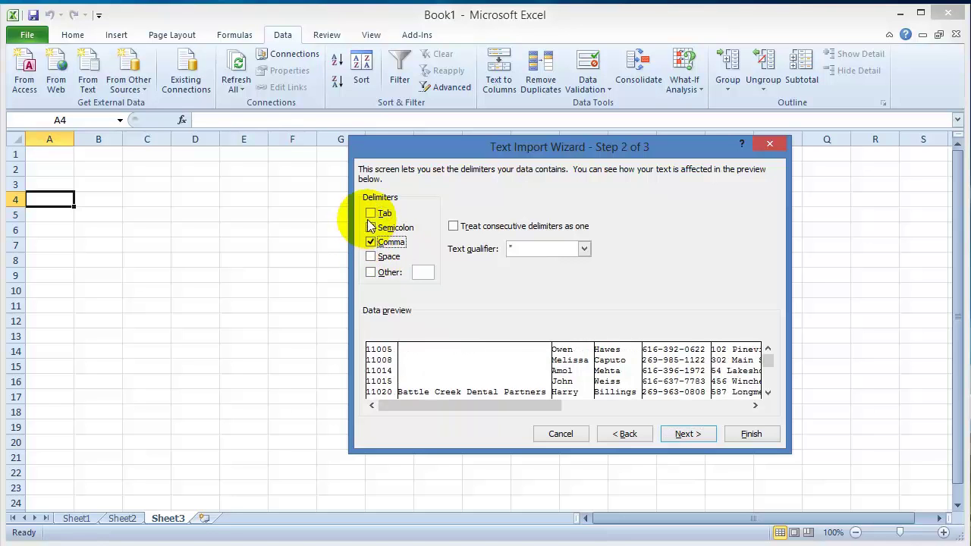
pyautogui.click(371, 228)
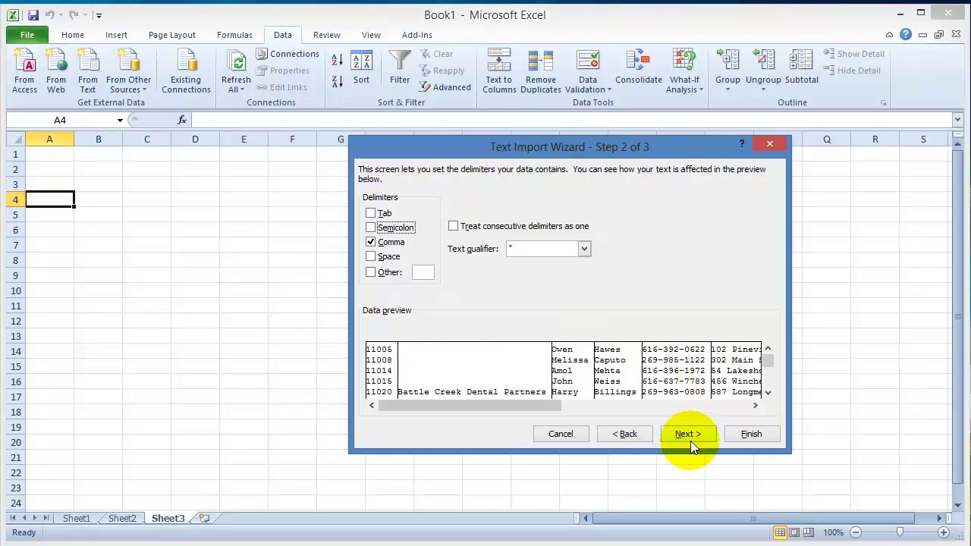
pyautogui.click(688, 434)
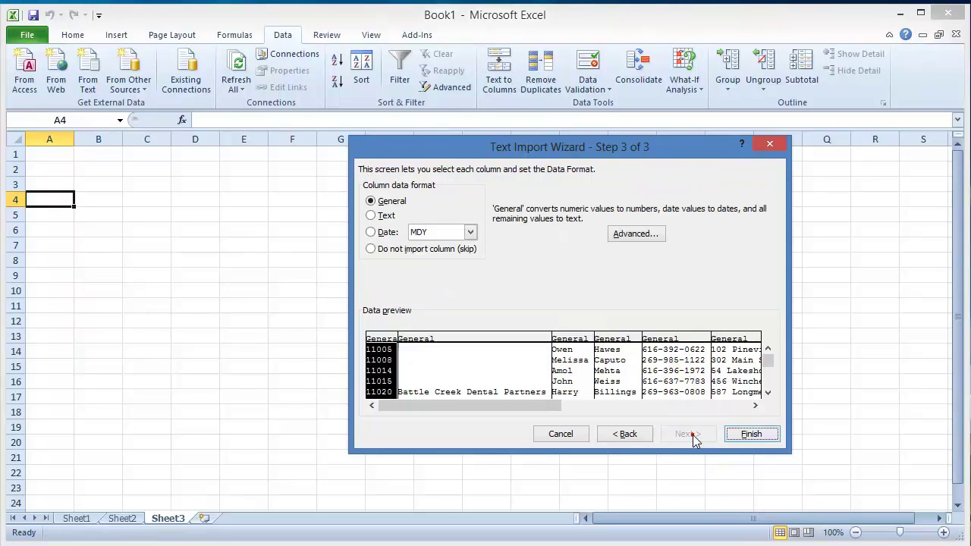
# Finish the text import with the General column format, place the data at cell A4, and review the imported rows.
pyautogui.click(748, 433)
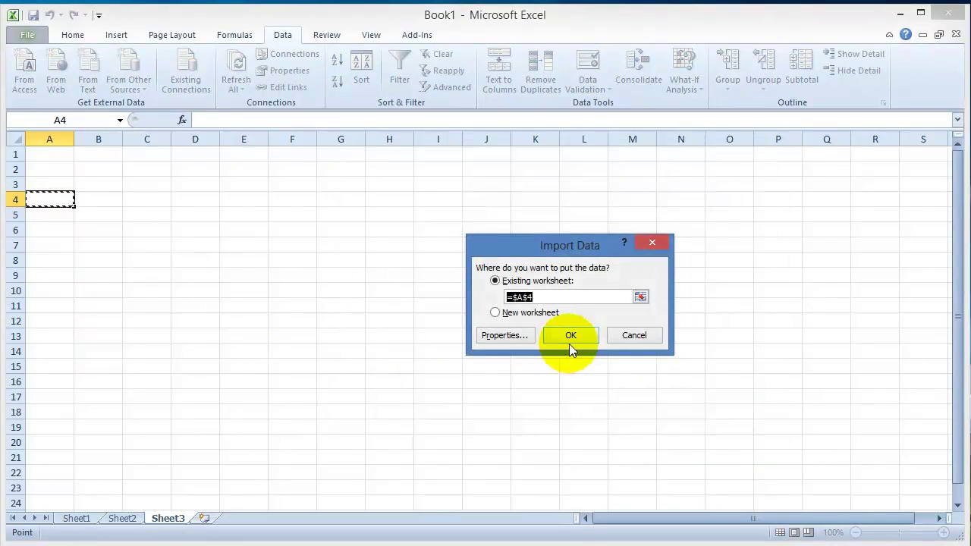
pyautogui.click(570, 341)
pyautogui.scroll(-8, 240, 232)
pyautogui.scroll(-5, 156, 243)
pyautogui.scroll(13, 157, 244)
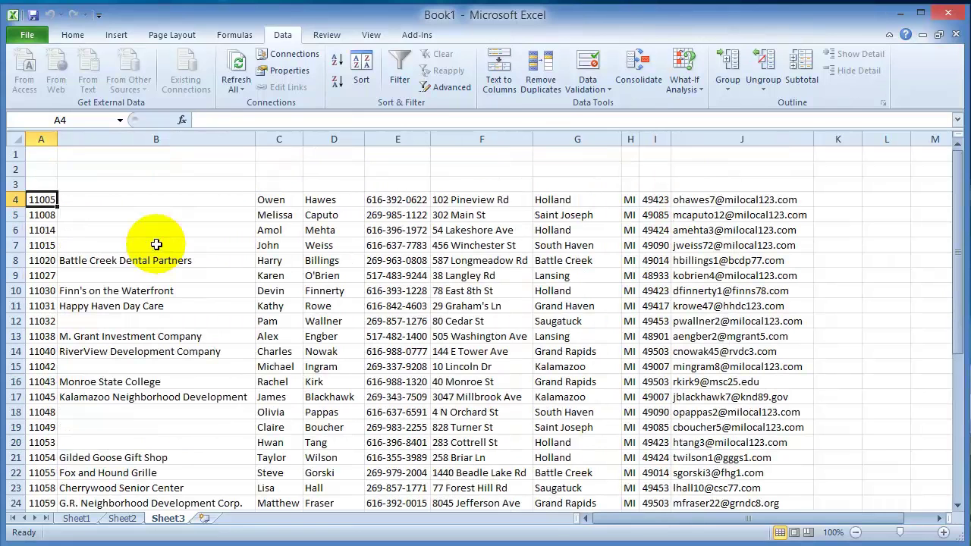
# Add a new worksheet and import the MSN MoneyCentral Investor Stock Quotes connection at cell B2 with the symbol msft.
pyautogui.click(204, 518)
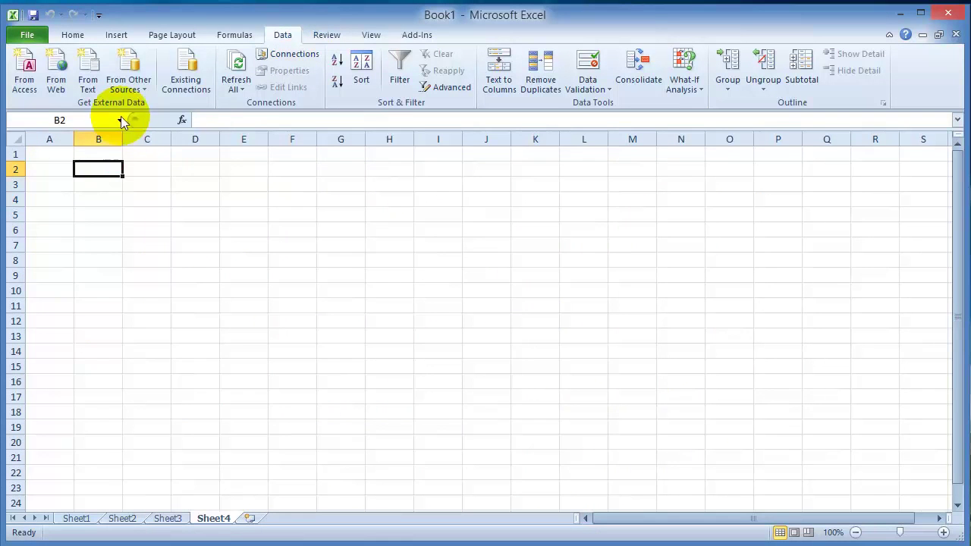
pyautogui.click(144, 91)
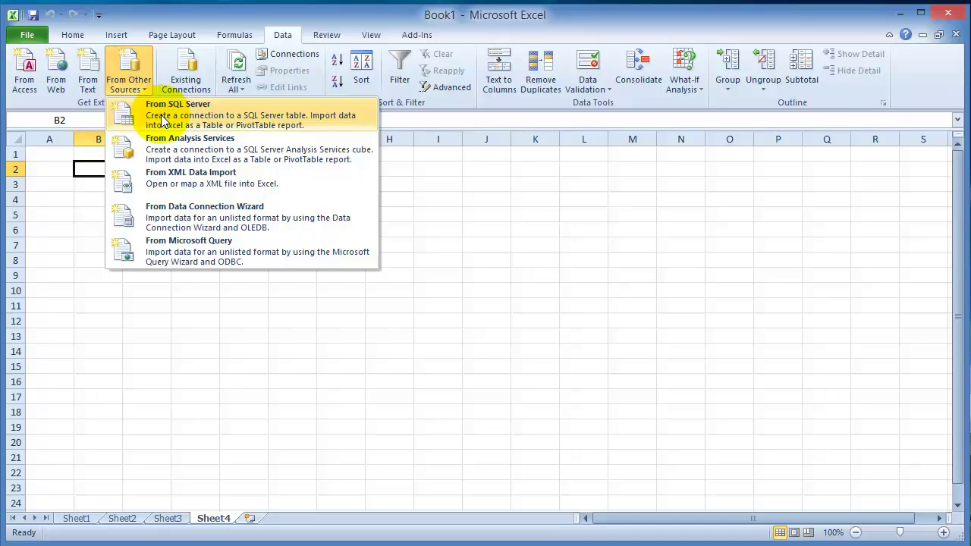
pyautogui.click(201, 90)
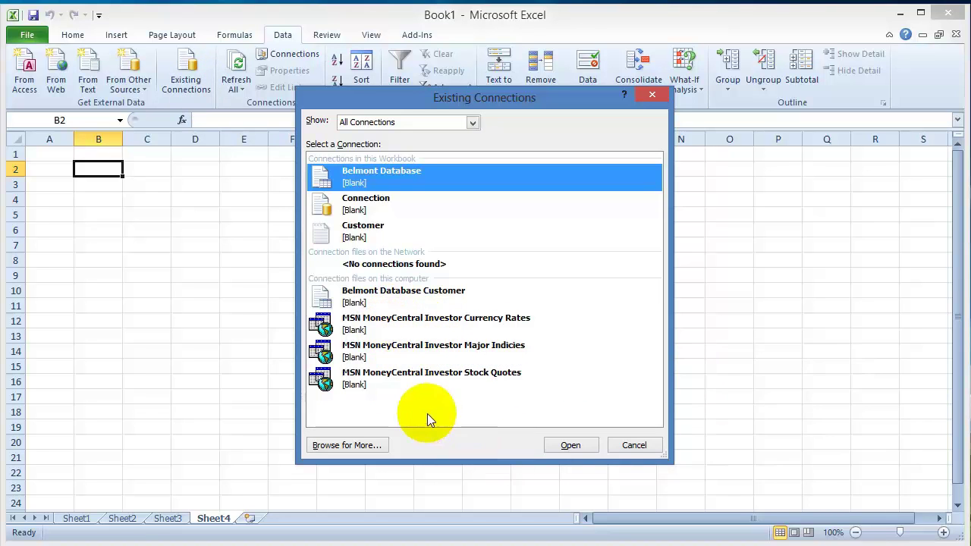
pyautogui.click(393, 370)
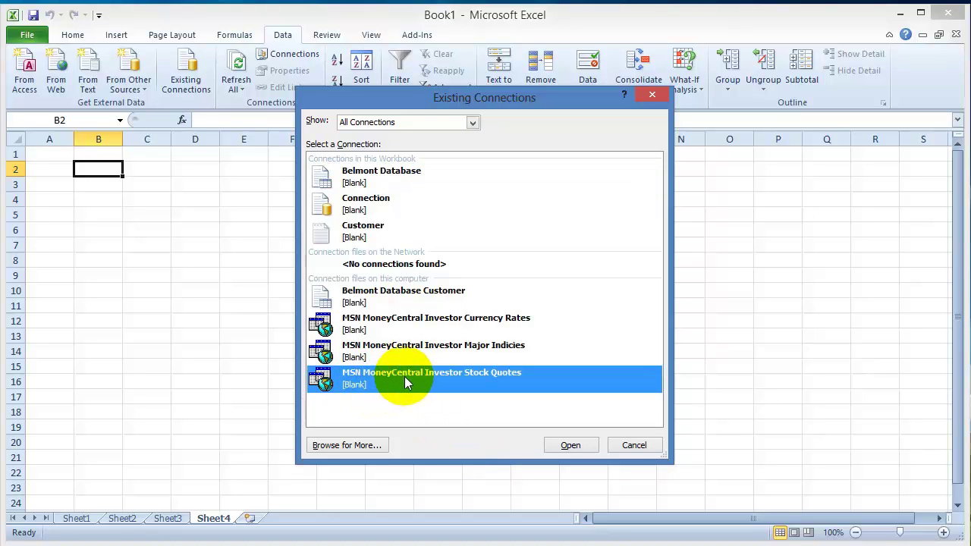
pyautogui.doubleClick(405, 377)
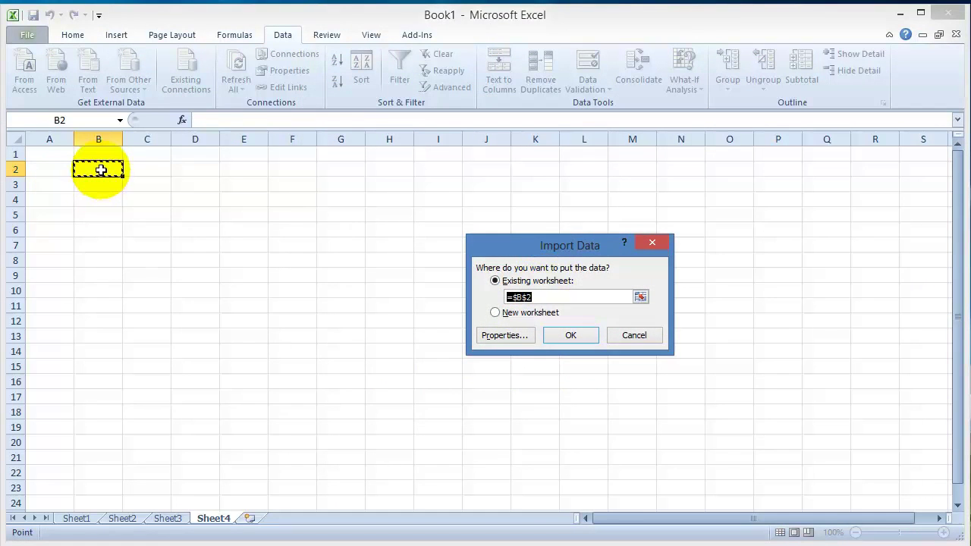
pyautogui.click(570, 338)
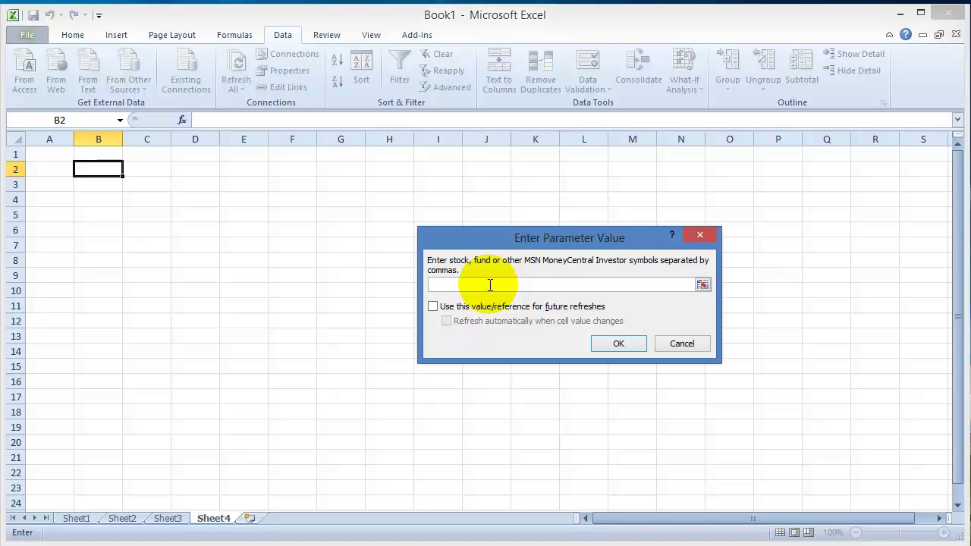
pyautogui.write('msft')
pyautogui.click(613, 350)
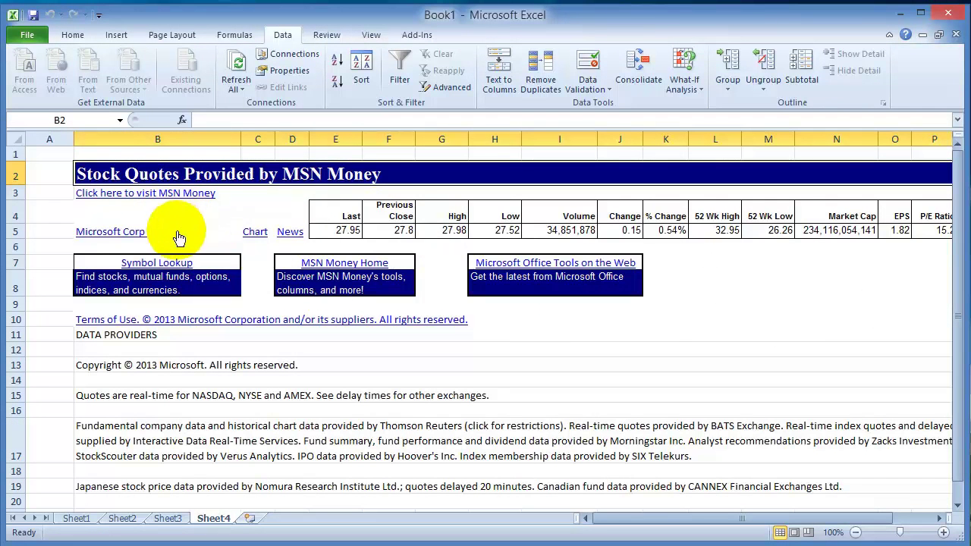
# Examine the Microsoft quote's last price, previous close, high, low, volume and change in row 5.
pyautogui.click(351, 232)
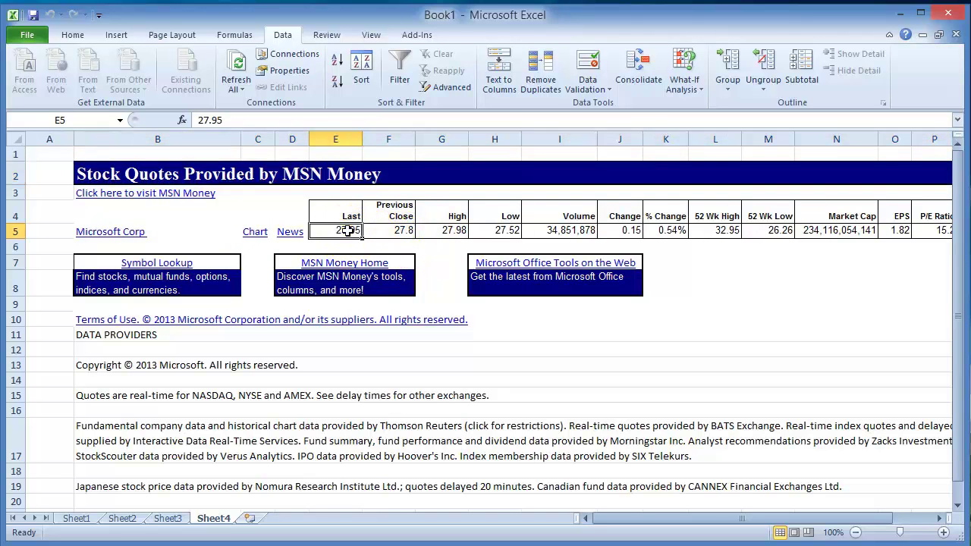
pyautogui.click(399, 232)
pyautogui.click(447, 246)
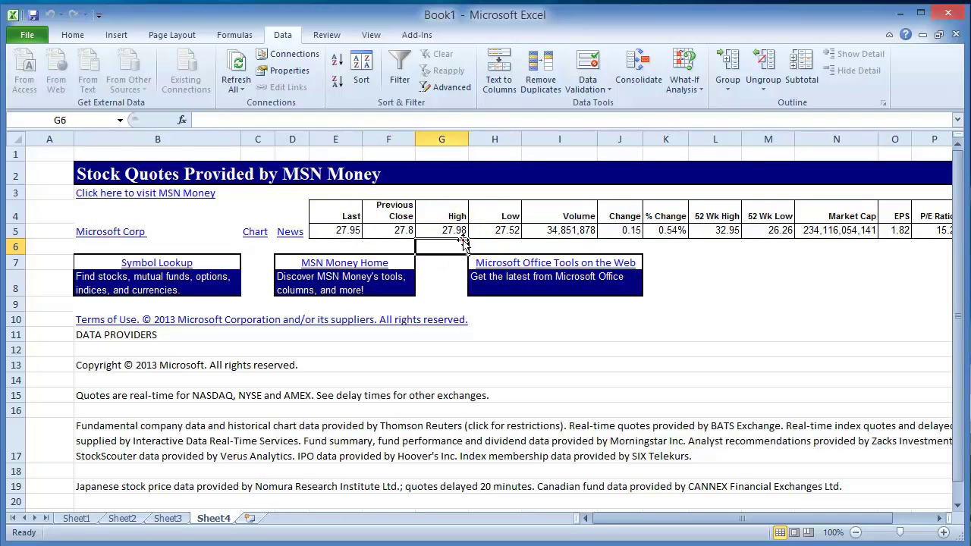
pyautogui.click(450, 231)
pyautogui.click(498, 232)
pyautogui.click(575, 232)
pyautogui.click(634, 231)
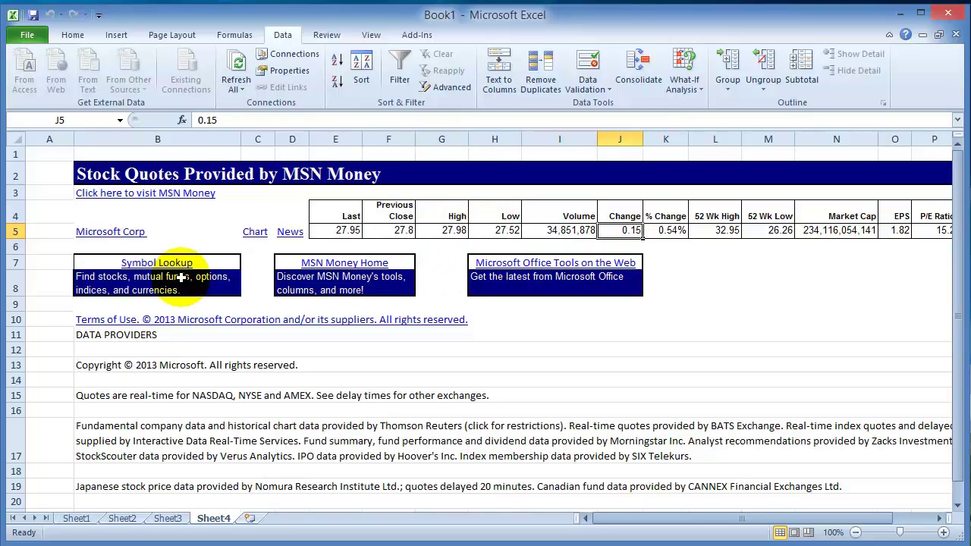
# Add another worksheet and start a stock quotes import from the existing MSN MoneyCentral Investor Stock Quotes connection at cell C3.
pyautogui.click(251, 518)
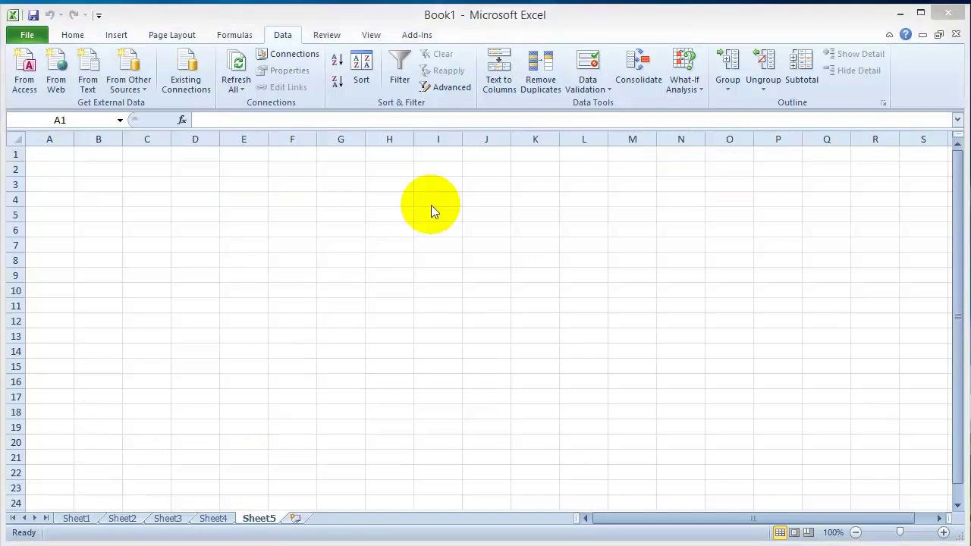
pyautogui.click(135, 183)
pyautogui.click(185, 85)
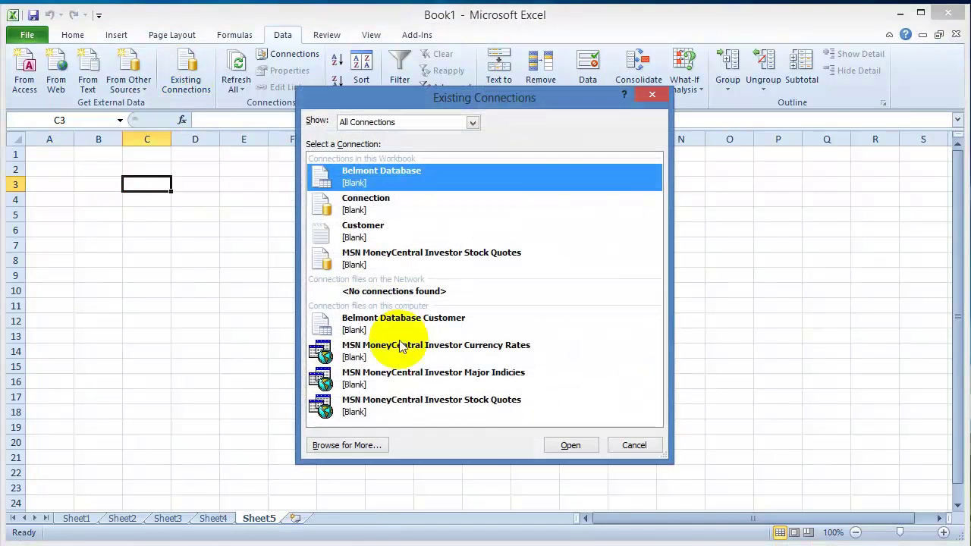
pyautogui.doubleClick(437, 395)
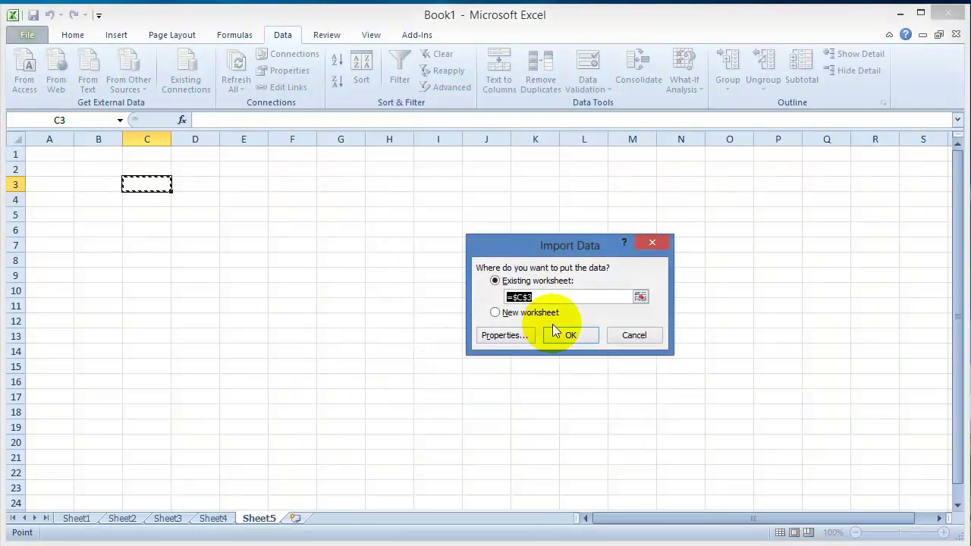
pyautogui.click(565, 335)
# Import quotes for msft,goog,aapl, reusing this value for future refreshes and refreshing automatically when the cell value changes.
pyautogui.write('msft,')
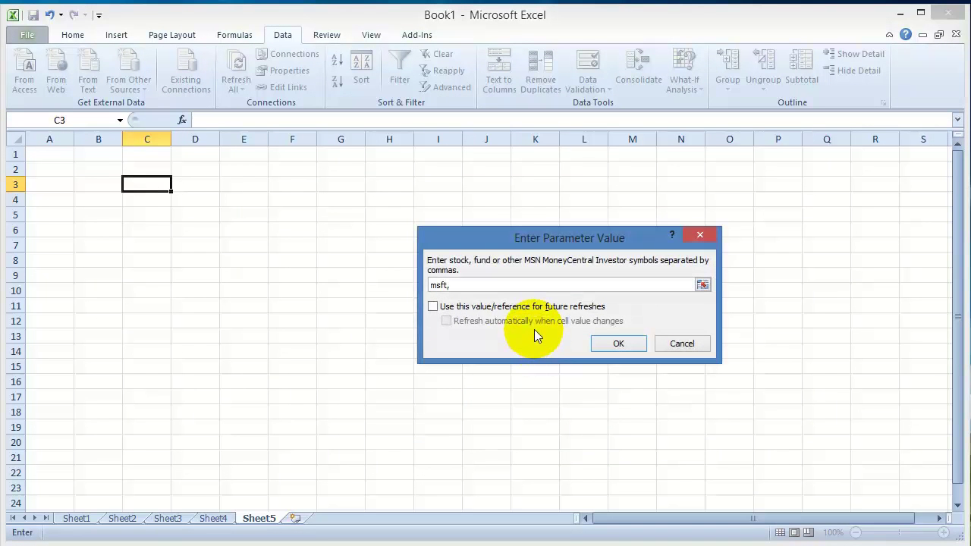
pyautogui.write('goog,')
pyautogui.press('Return')
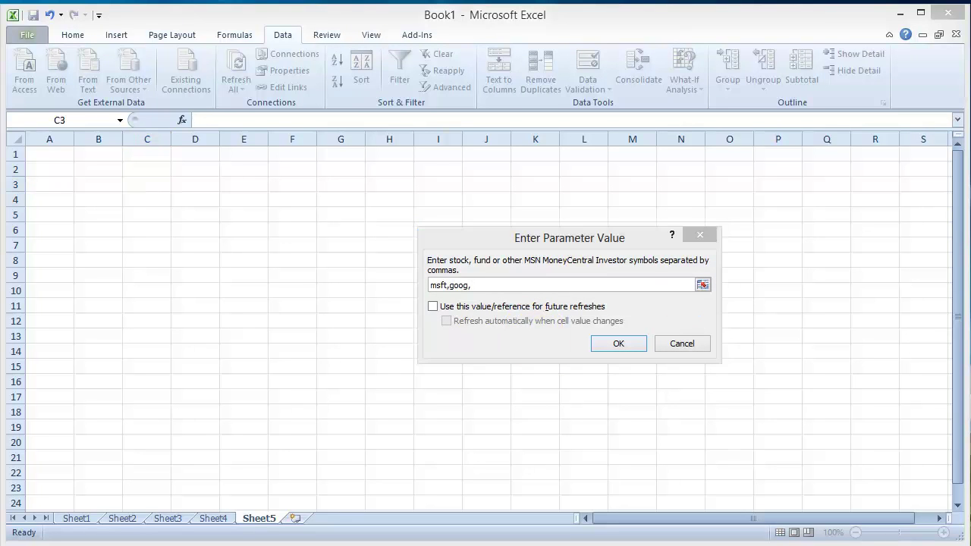
pyautogui.click(512, 282)
pyautogui.write('aapl')
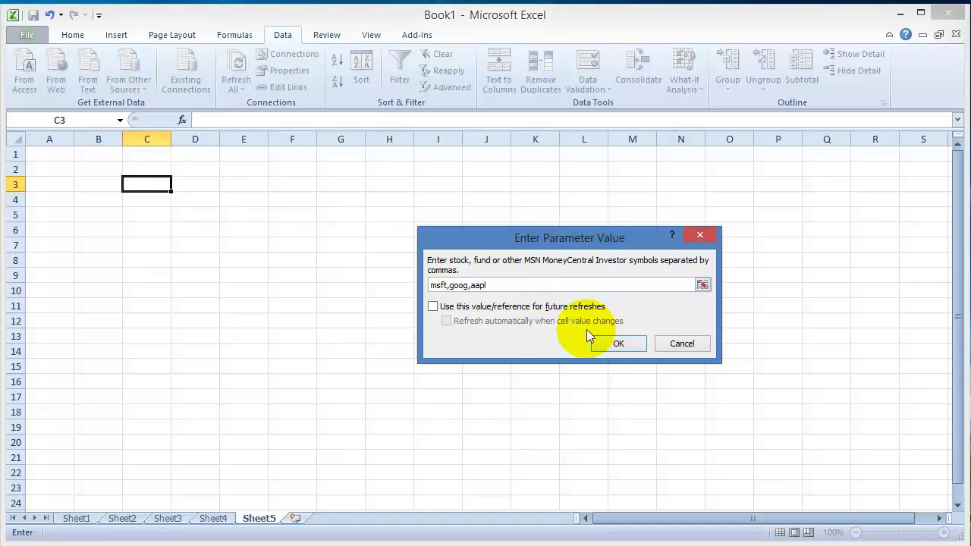
pyautogui.click(436, 307)
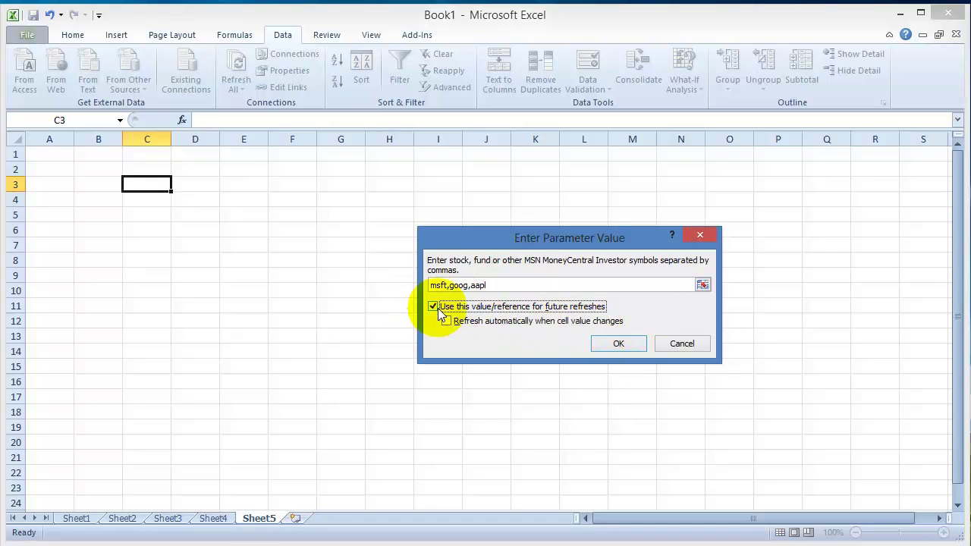
pyautogui.click(447, 322)
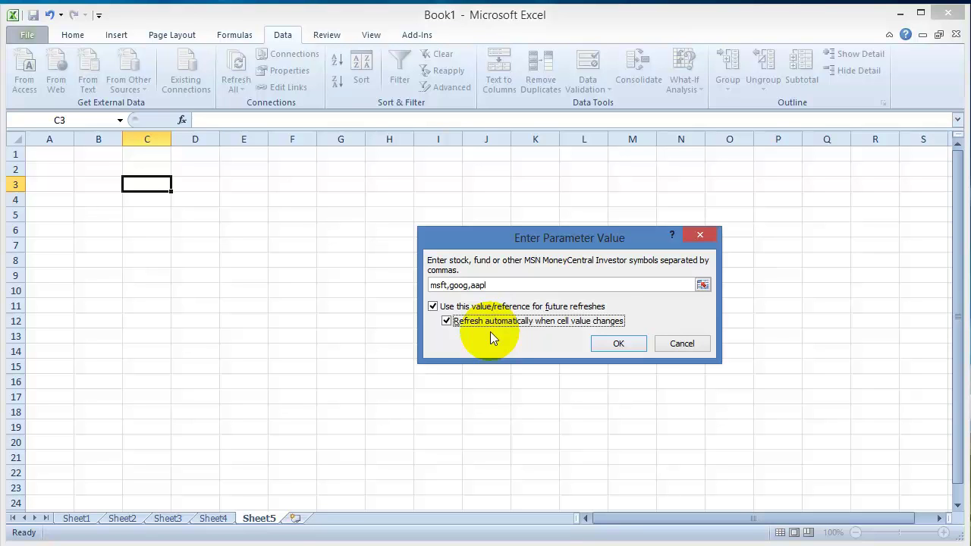
pyautogui.click(612, 346)
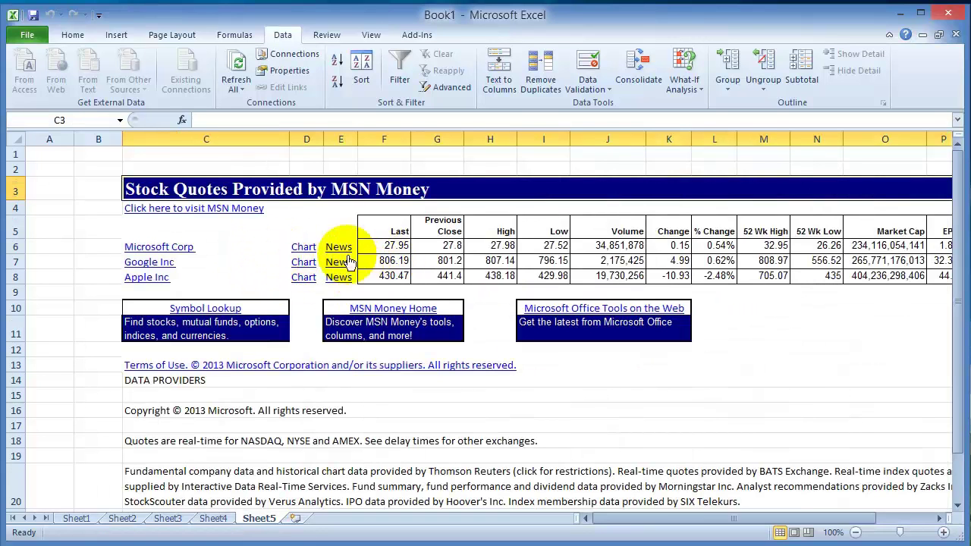
# Review the imported Microsoft, Google and Apple quotes, including their previous close values and chart links.
pyautogui.click(466, 248)
pyautogui.click(445, 249)
pyautogui.click(878, 273)
pyautogui.click(446, 260)
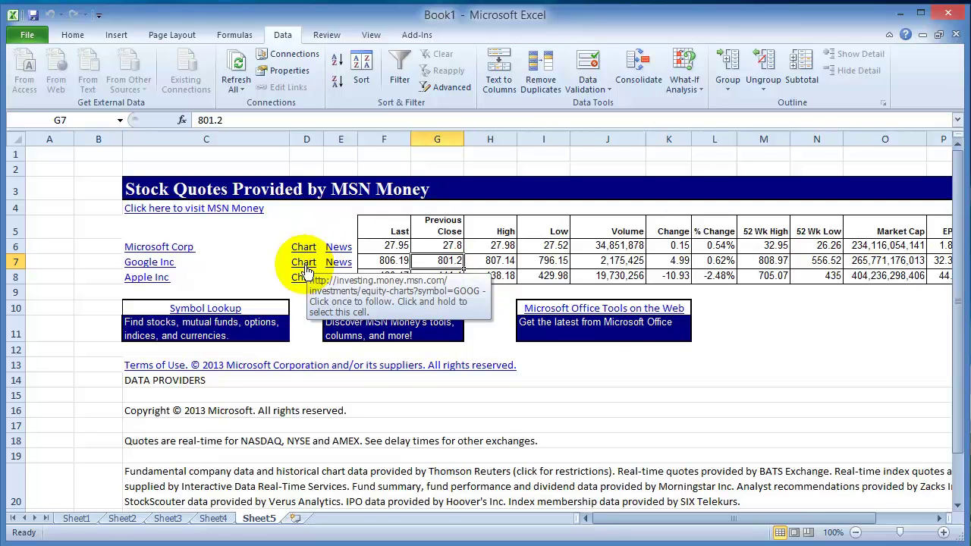
pyautogui.scroll(-4, 552, 197)
pyautogui.scroll(4, 564, 195)
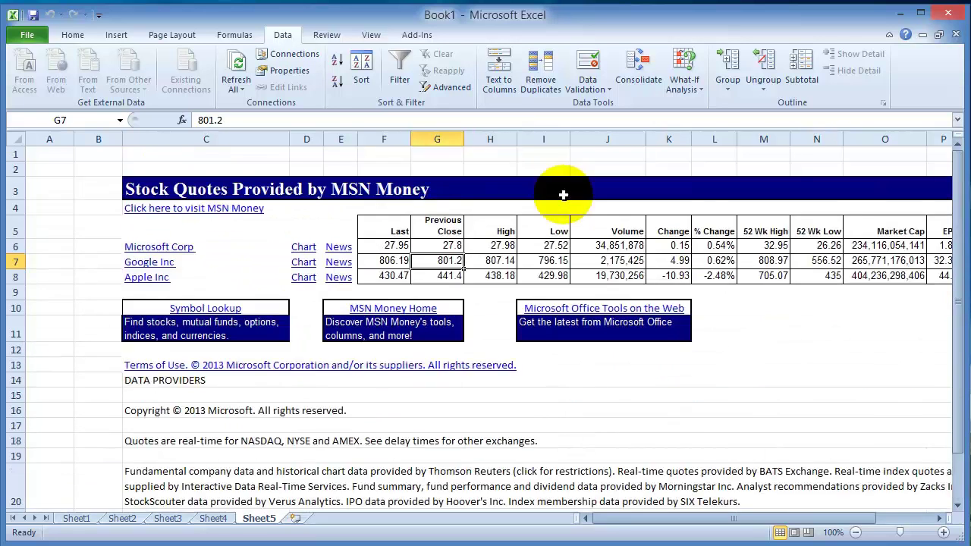
# Sort the imported customer rows on Sheet3 from A to Z by the first names in column C and review the order.
pyautogui.click(248, 38)
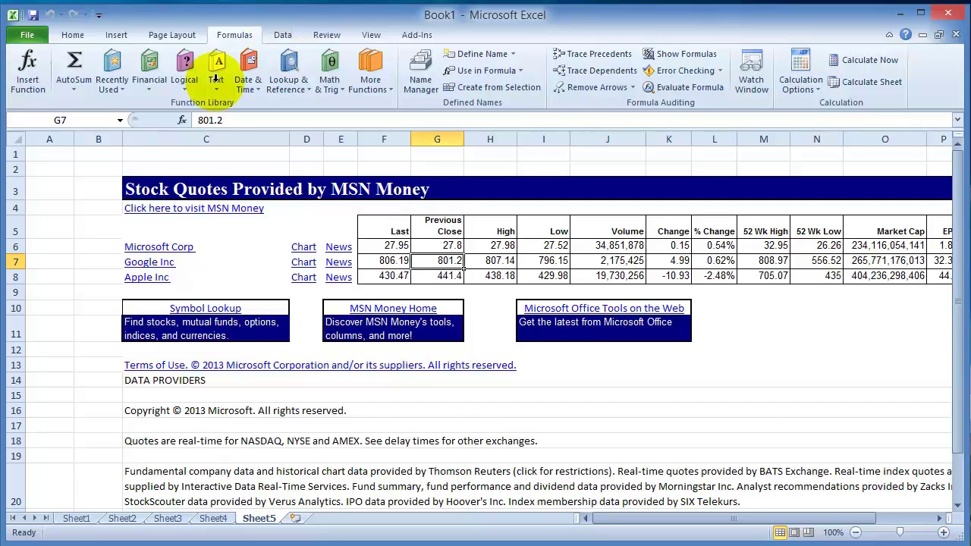
pyautogui.click(213, 519)
pyautogui.click(167, 520)
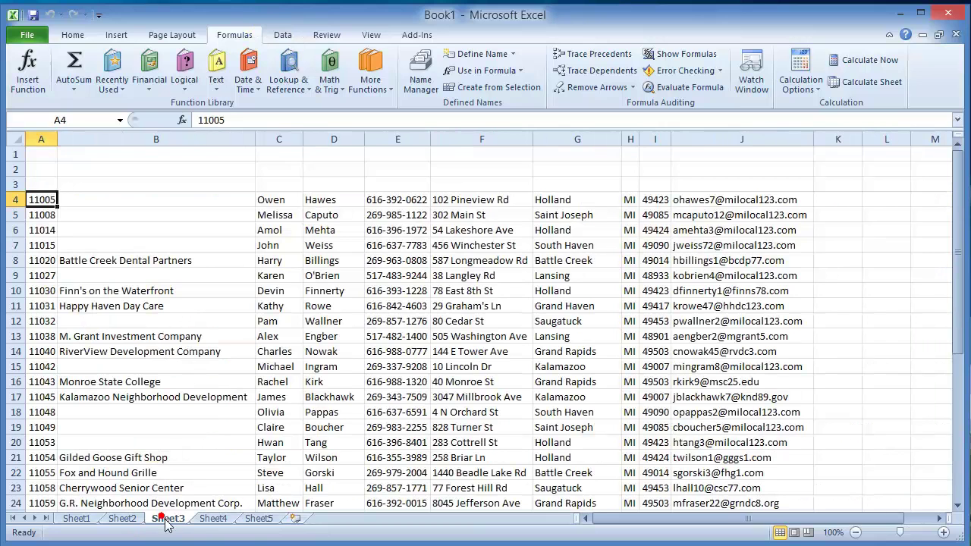
pyautogui.click(223, 278)
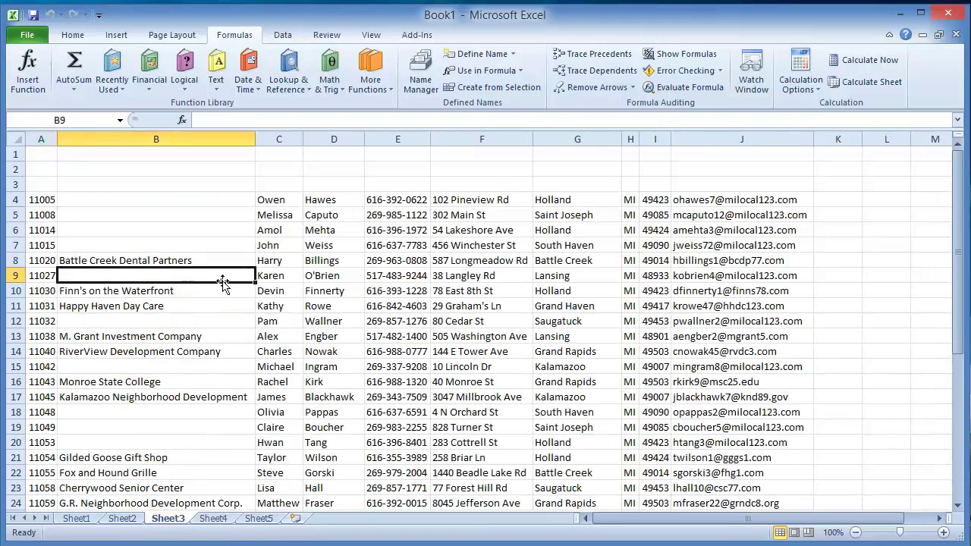
pyautogui.click(106, 258)
pyautogui.click(278, 227)
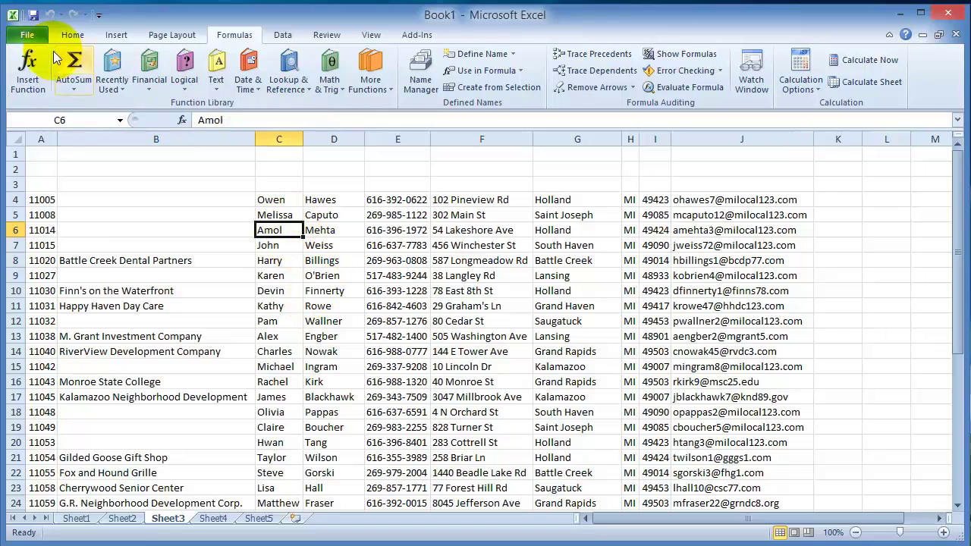
pyautogui.click(72, 35)
pyautogui.click(902, 85)
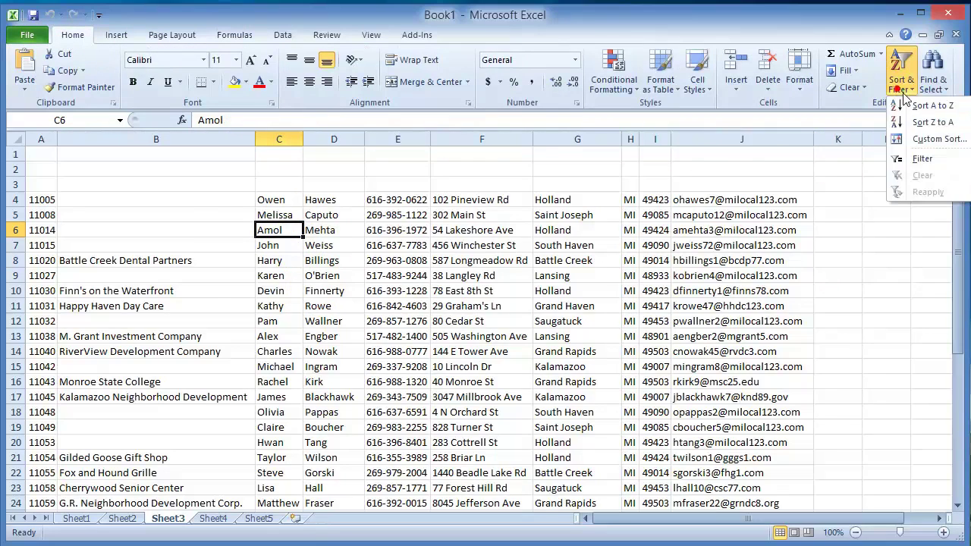
pyautogui.click(924, 106)
pyautogui.moveTo(271, 260); pyautogui.dragTo(271, 278)
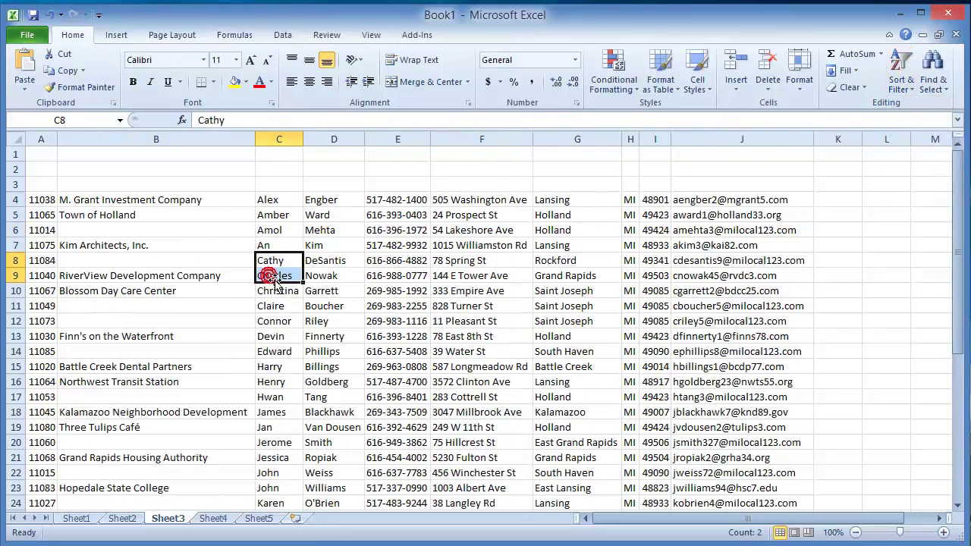
pyautogui.scroll(-12, 318, 304)
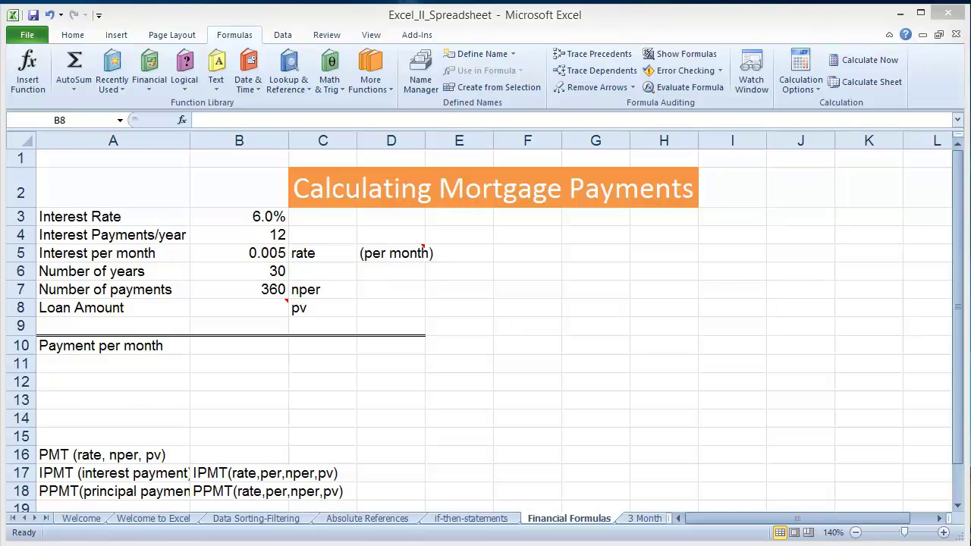
# Open Insert Function for cell B8 of the Financial Formulas sheet and examine the Financial category's functions, including SLN, YIELD and XIRR.
pyautogui.click(38, 88)
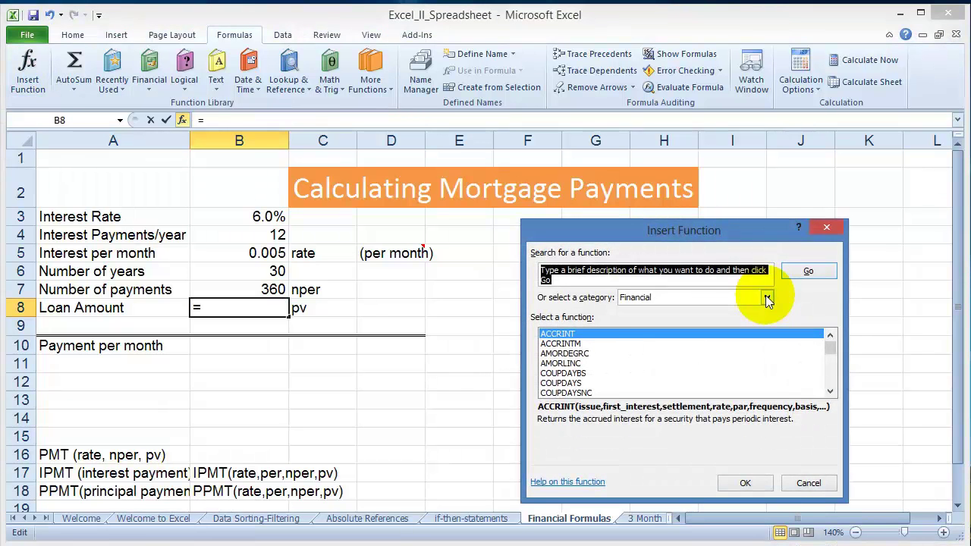
pyautogui.click(768, 299)
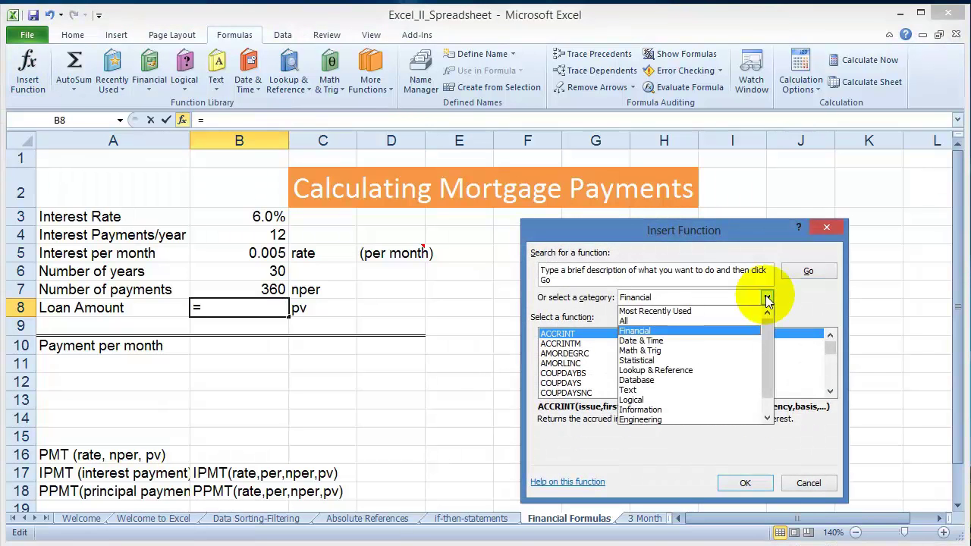
pyautogui.click(768, 299)
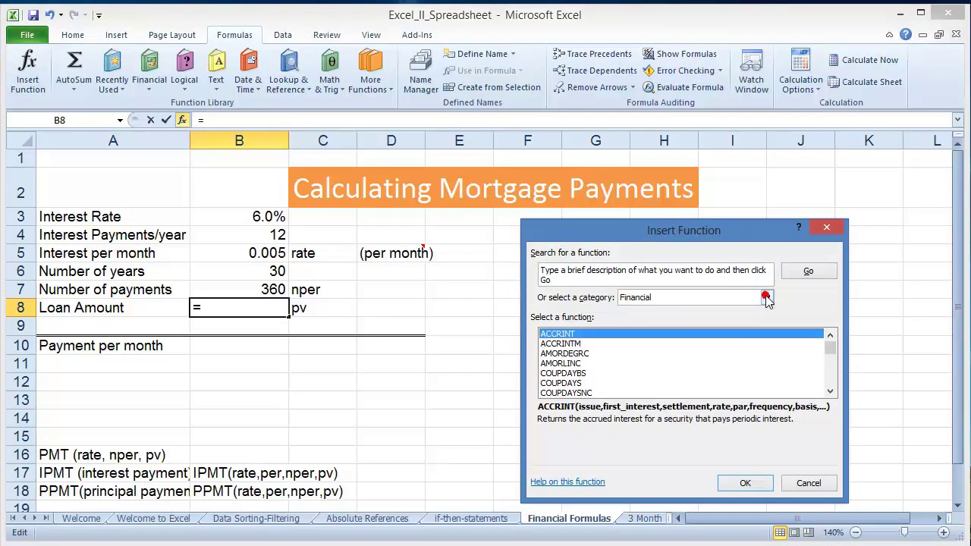
pyautogui.click(596, 363)
pyautogui.scroll(-12, 611, 375)
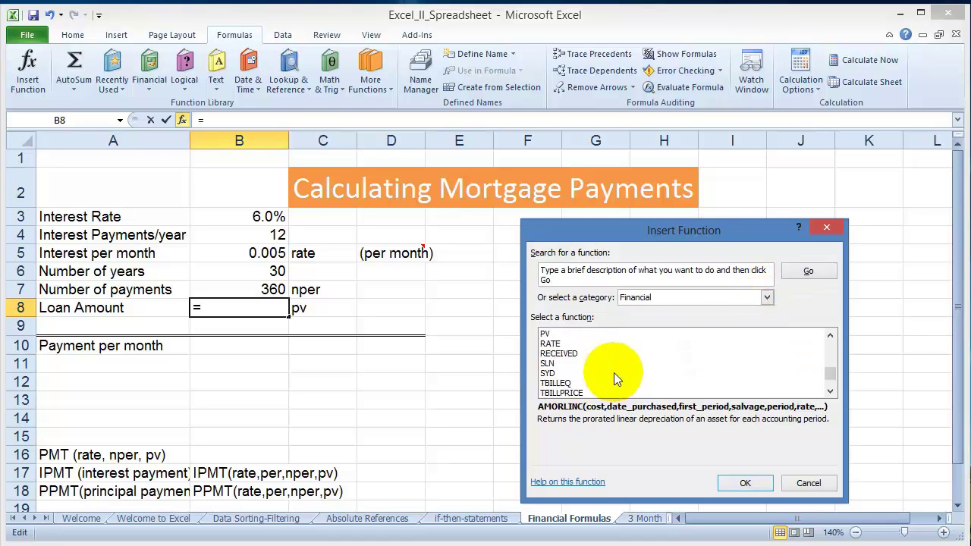
pyautogui.click(577, 364)
pyautogui.scroll(-3, 565, 377)
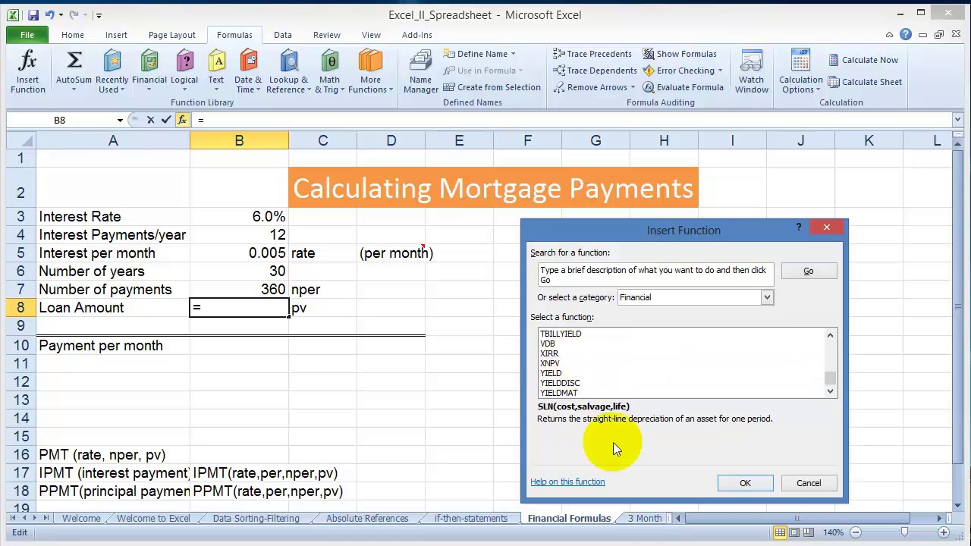
pyautogui.click(550, 354)
pyautogui.click(592, 373)
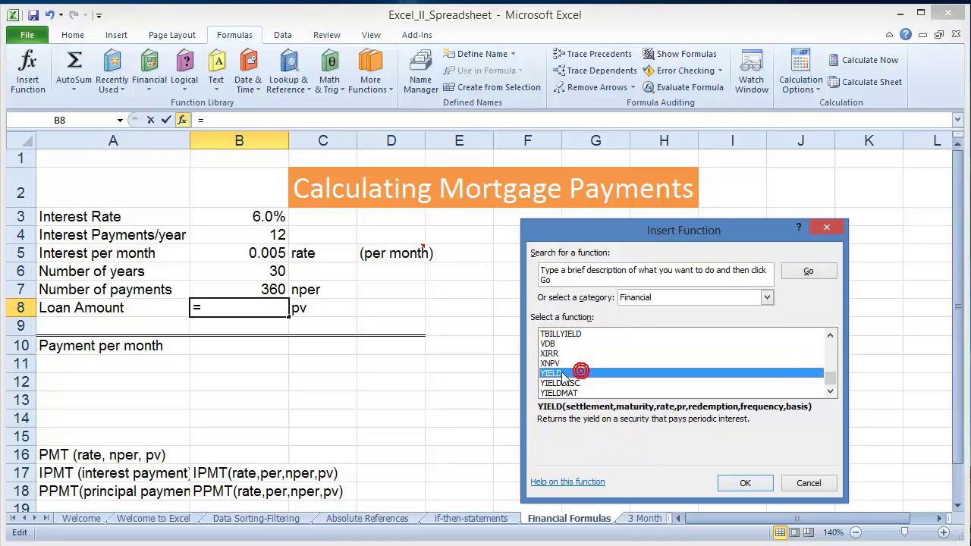
pyautogui.click(559, 355)
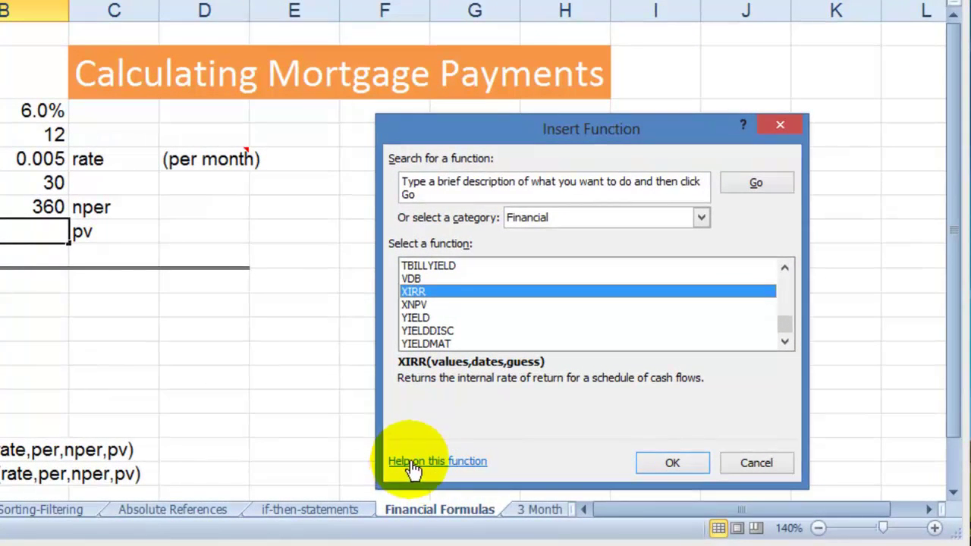
# Close Insert Function and examine the PMT, IPMT and PPMT notes in rows 16 to 18 alongside the interest rate and payments-per-year cells.
pyautogui.click(753, 467)
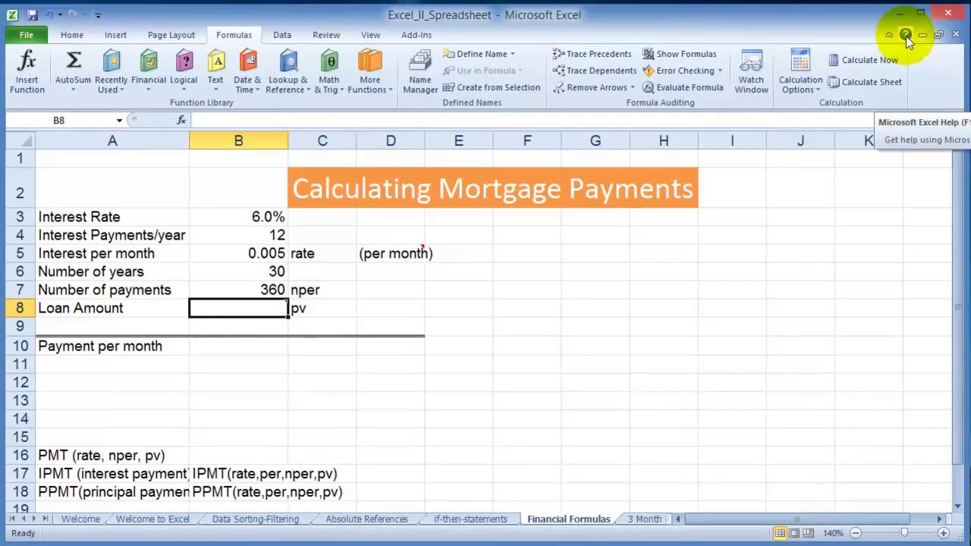
pyautogui.click(258, 219)
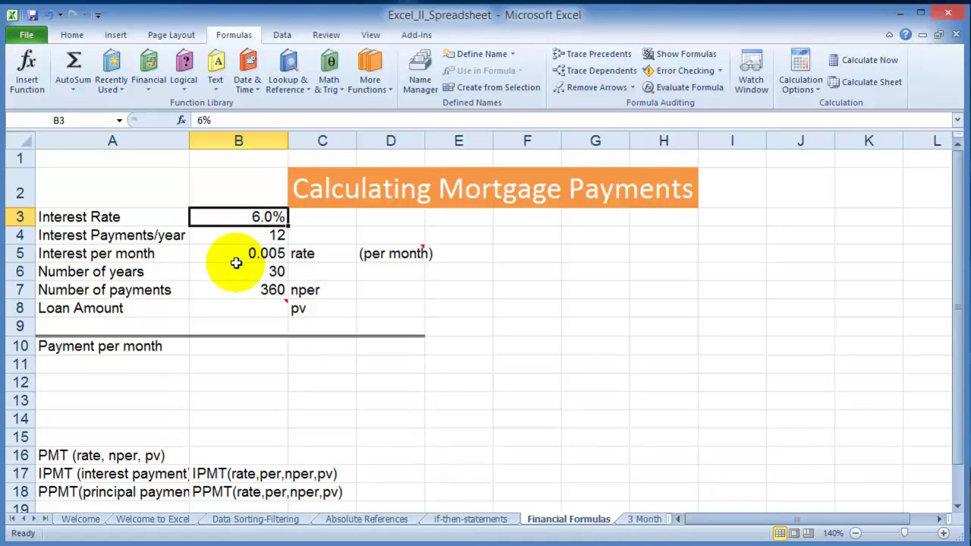
pyautogui.click(57, 455)
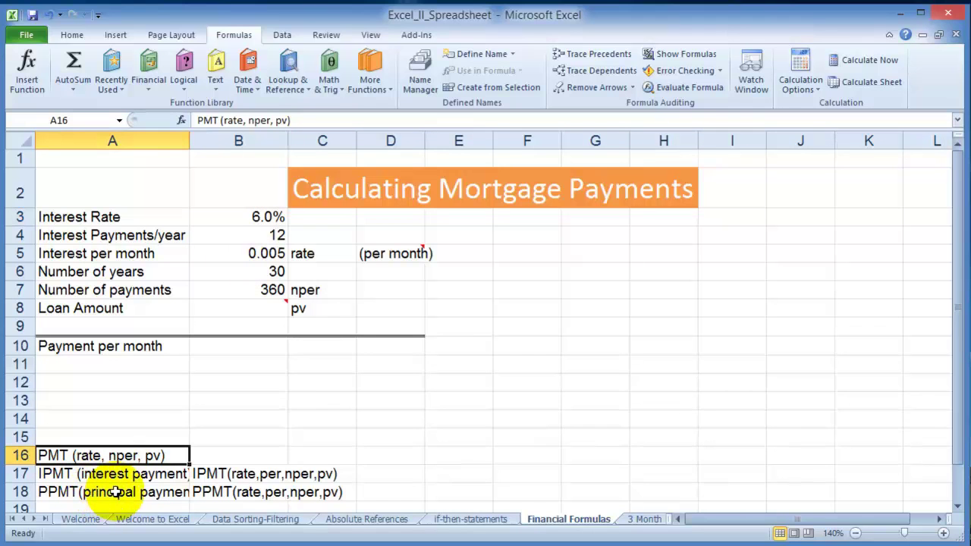
pyautogui.click(64, 473)
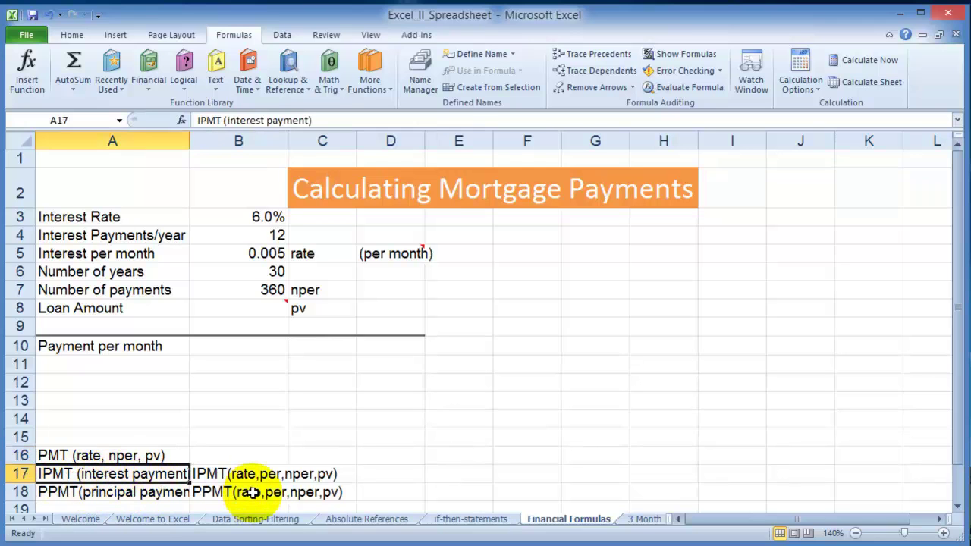
pyautogui.click(87, 492)
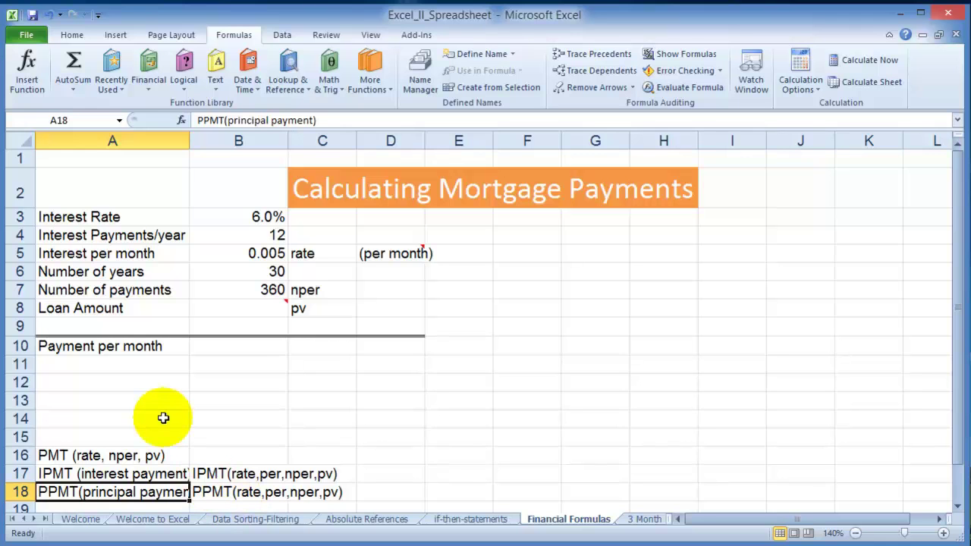
pyautogui.click(242, 220)
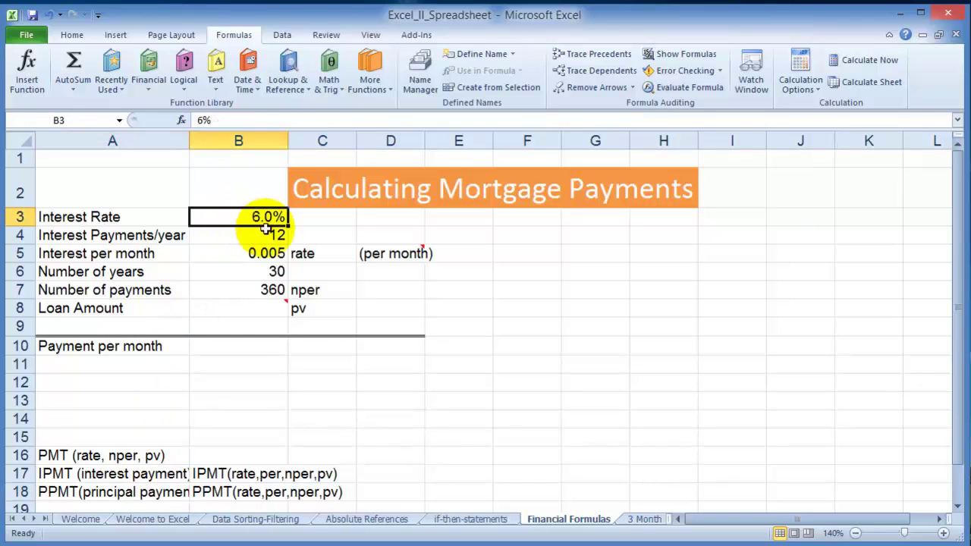
pyautogui.click(246, 235)
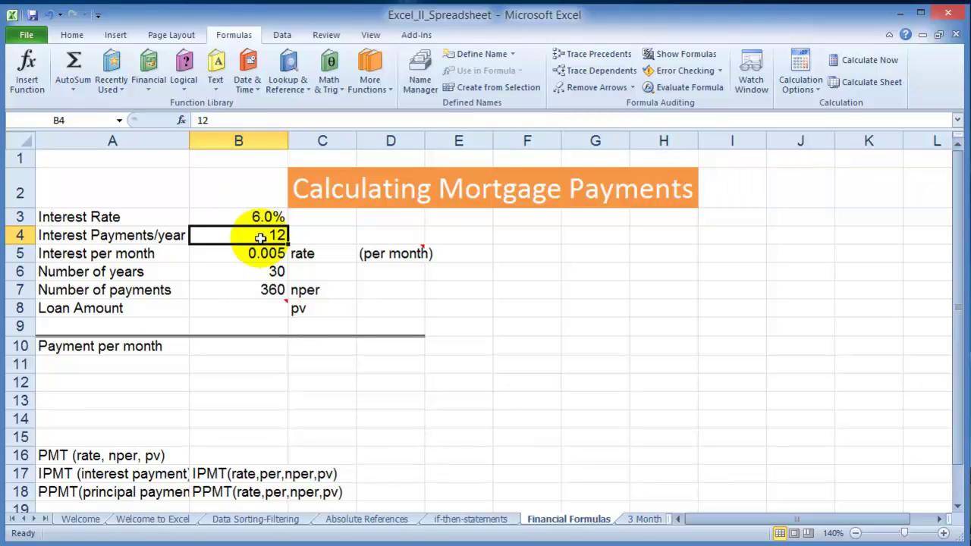
# Enter a loan amount of 20,000 in cell B8.
pyautogui.click(245, 309)
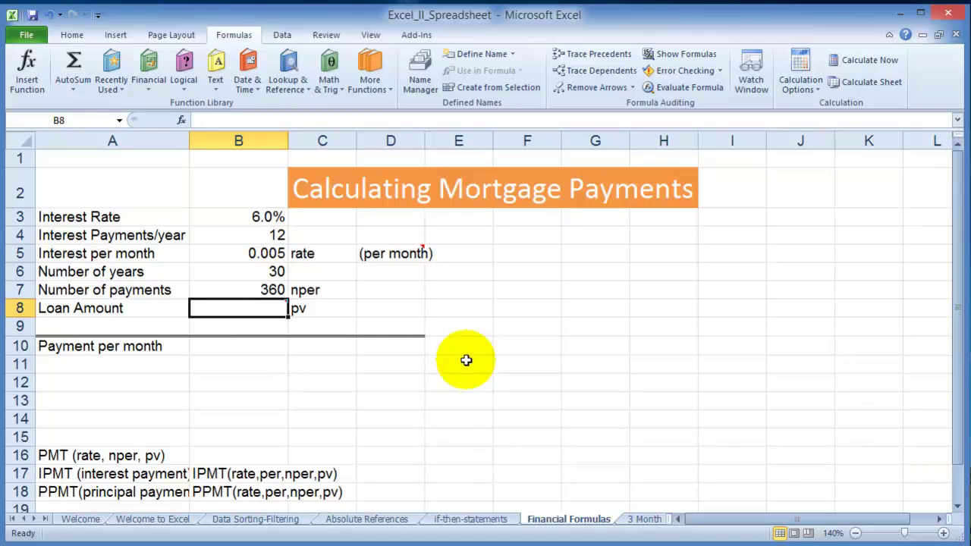
pyautogui.write('20,0')
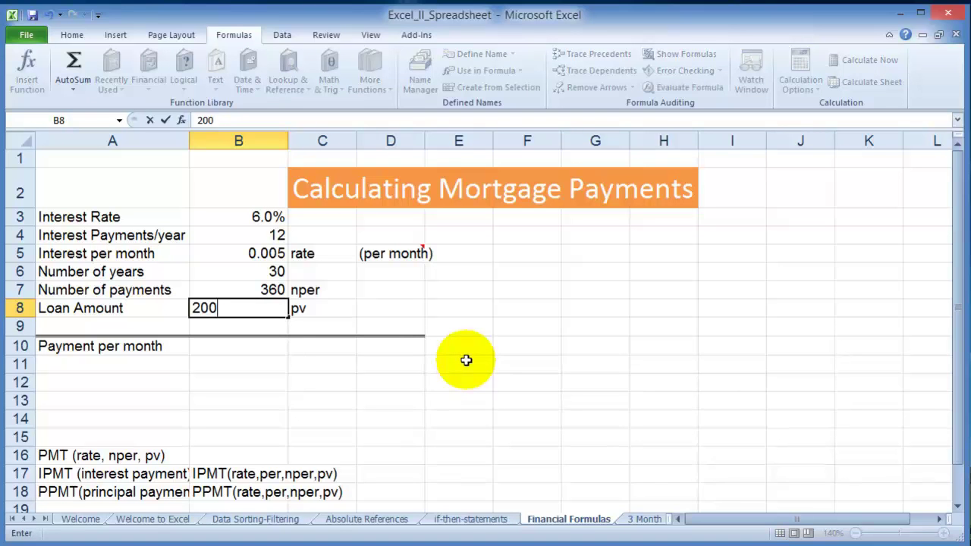
pyautogui.write('00')
pyautogui.press('Return')
pyautogui.click(306, 303)
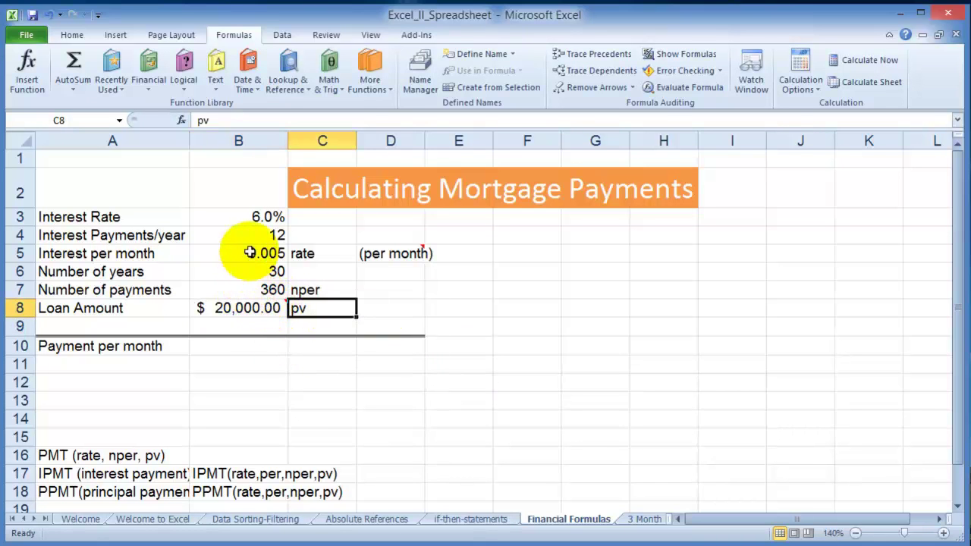
# Review the interest rate, number of payments and loan amount cells, and set the number of years in B6 to 5.
pyautogui.click(270, 216)
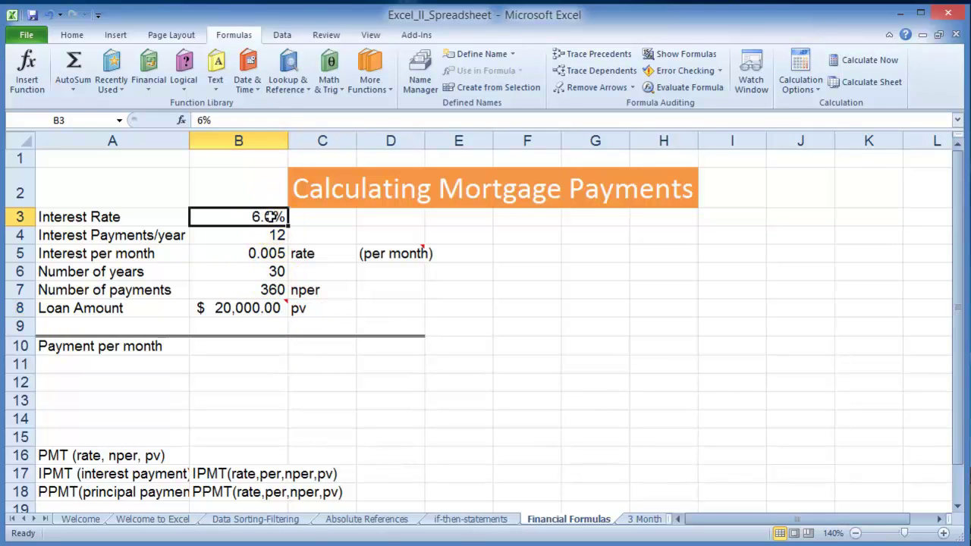
pyautogui.click(251, 292)
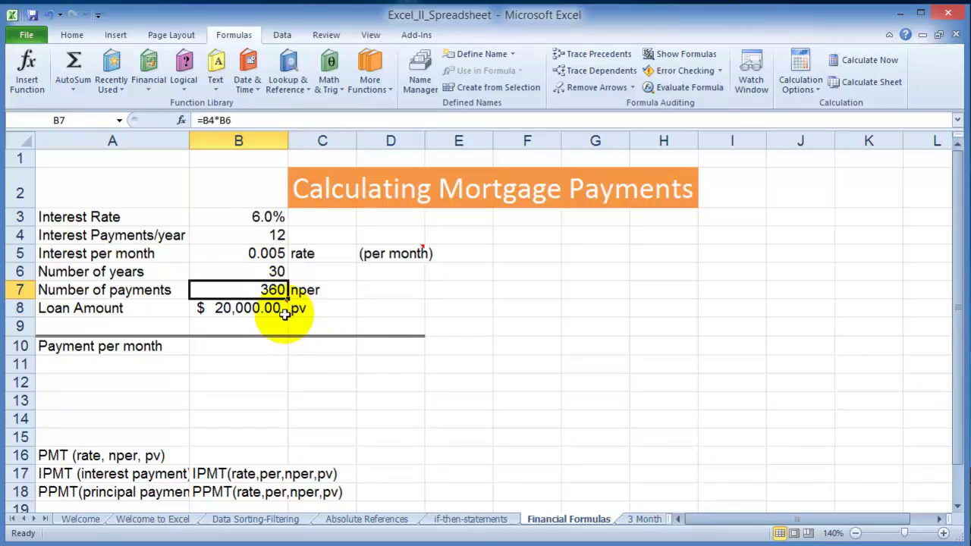
pyautogui.moveTo(281, 314)
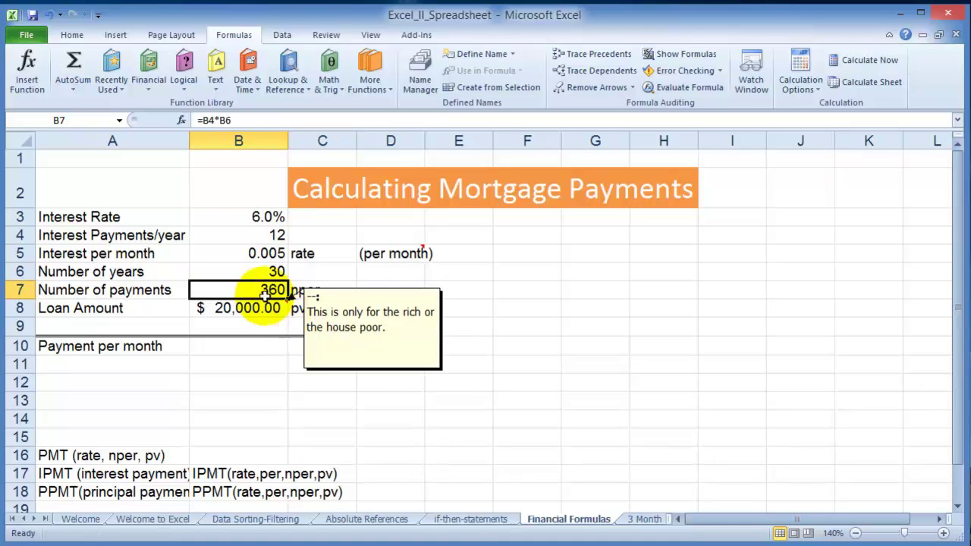
pyautogui.click(246, 272)
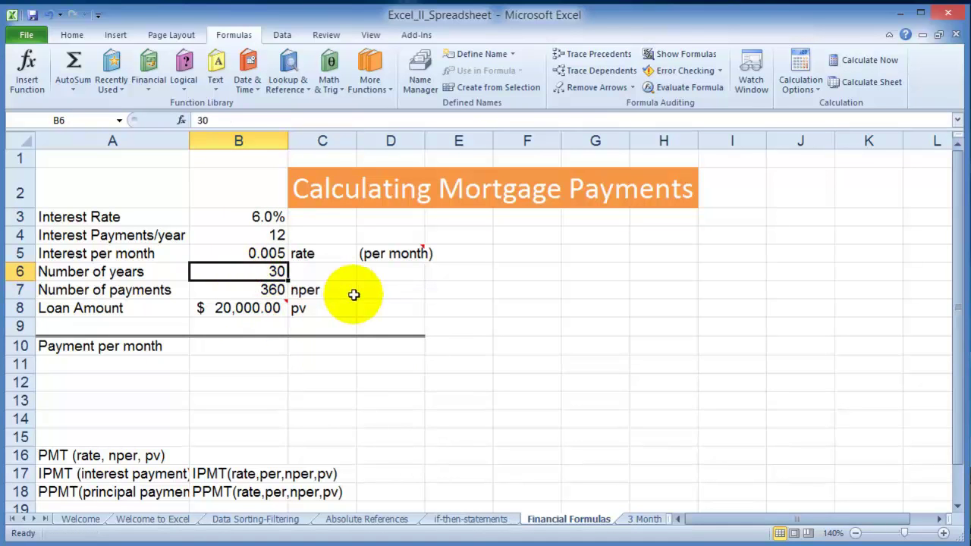
pyautogui.write('5')
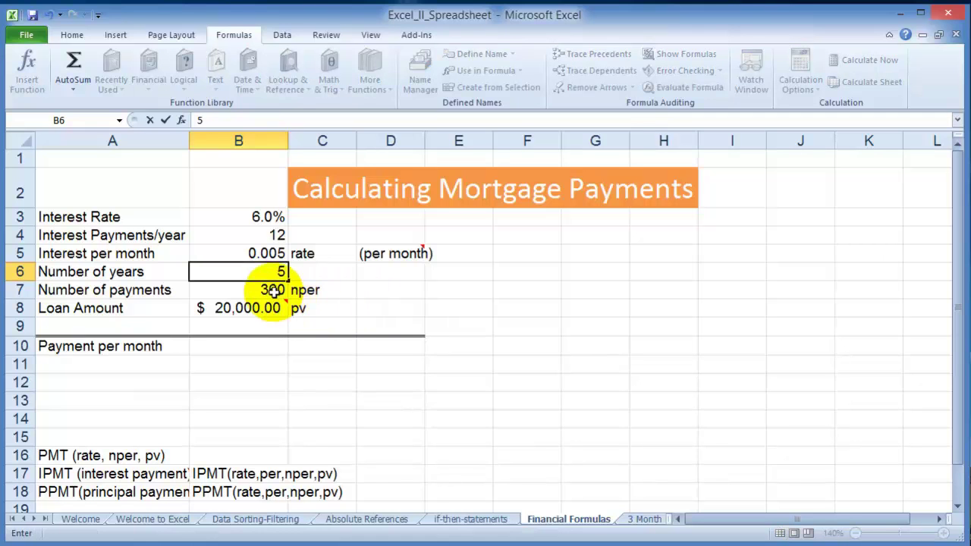
pyautogui.click(274, 291)
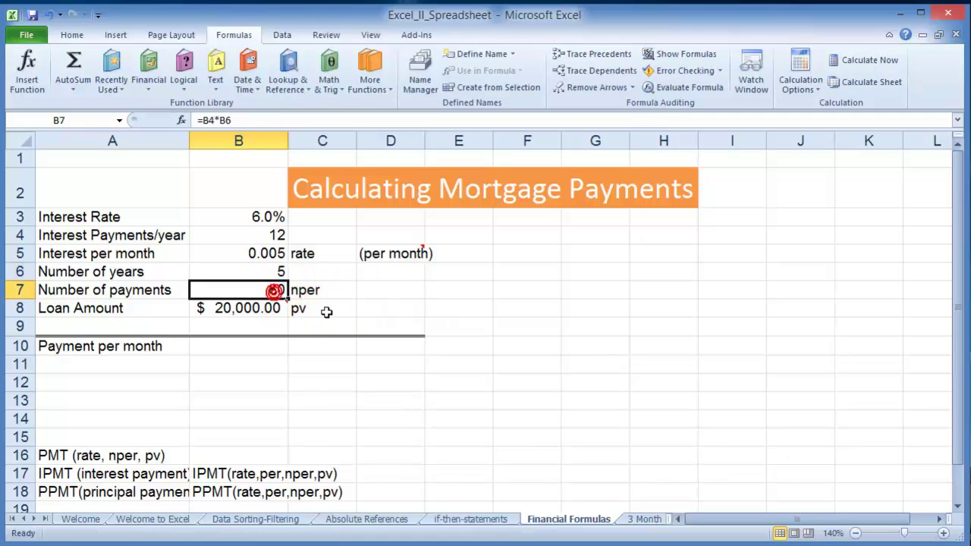
# Examine the number-of-payments formula in B7 and the cells it multiplies, B4 and B6, leaving the formula as it is.
pyautogui.click(256, 297)
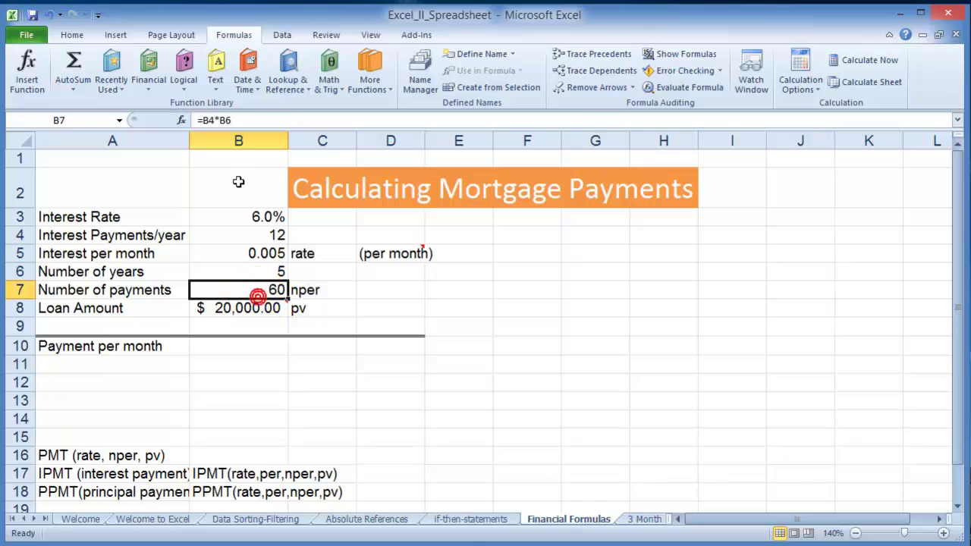
pyautogui.click(262, 235)
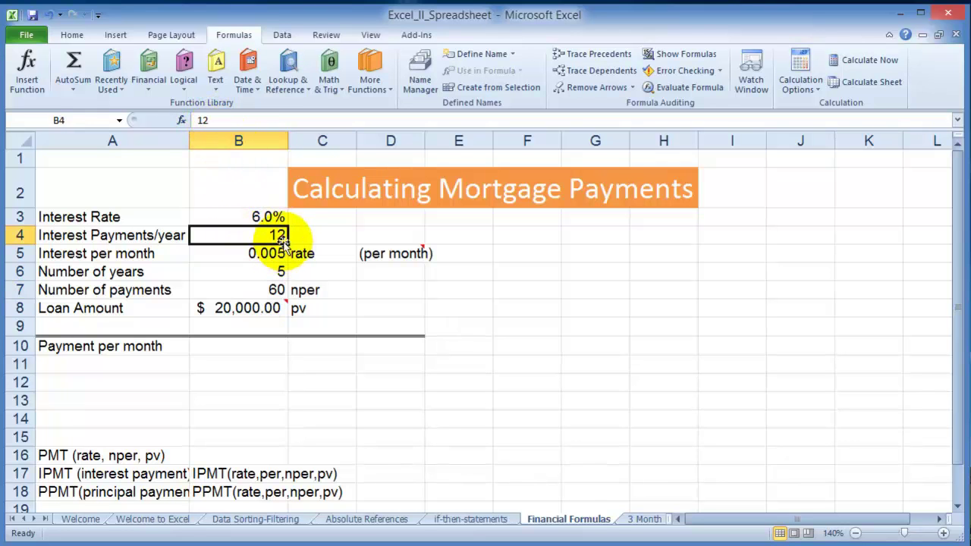
pyautogui.click(279, 272)
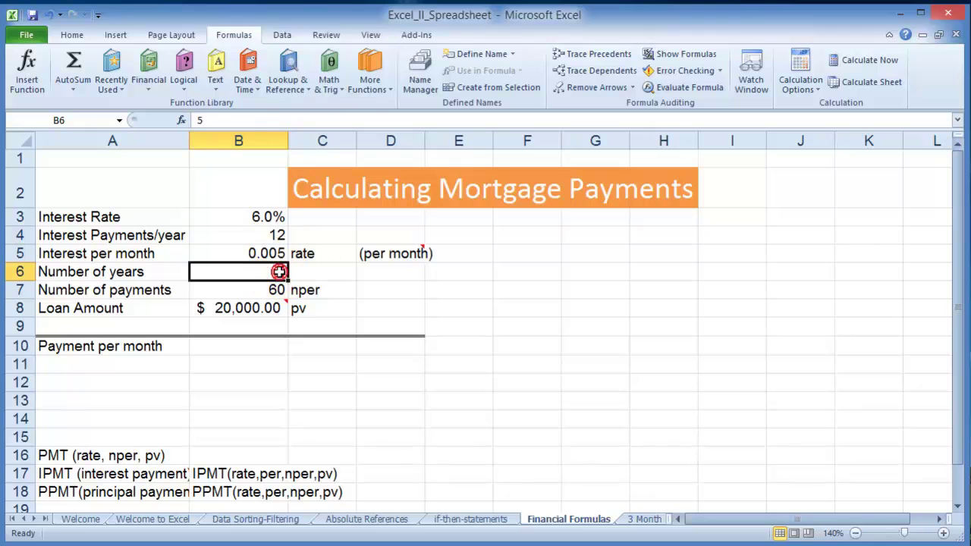
pyautogui.click(274, 234)
pyautogui.click(277, 289)
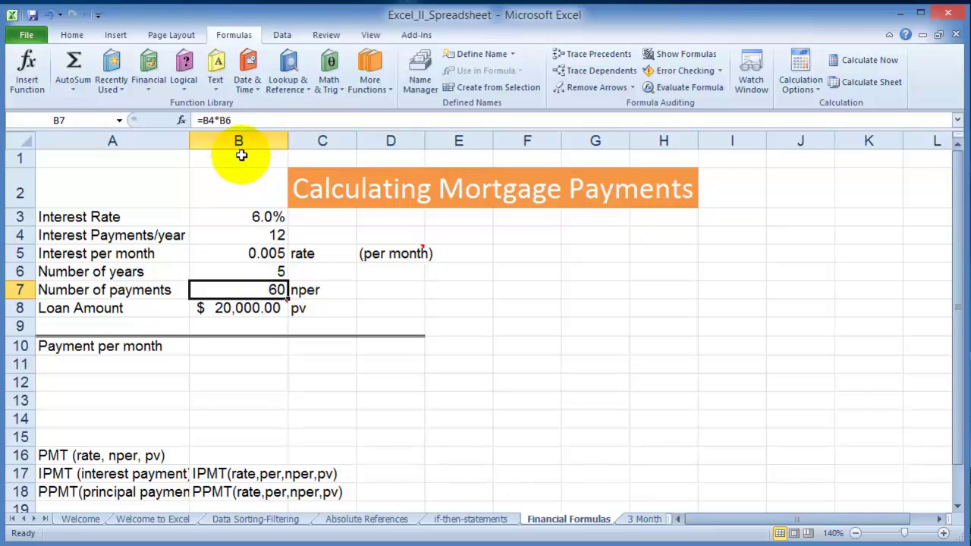
pyautogui.click(227, 120)
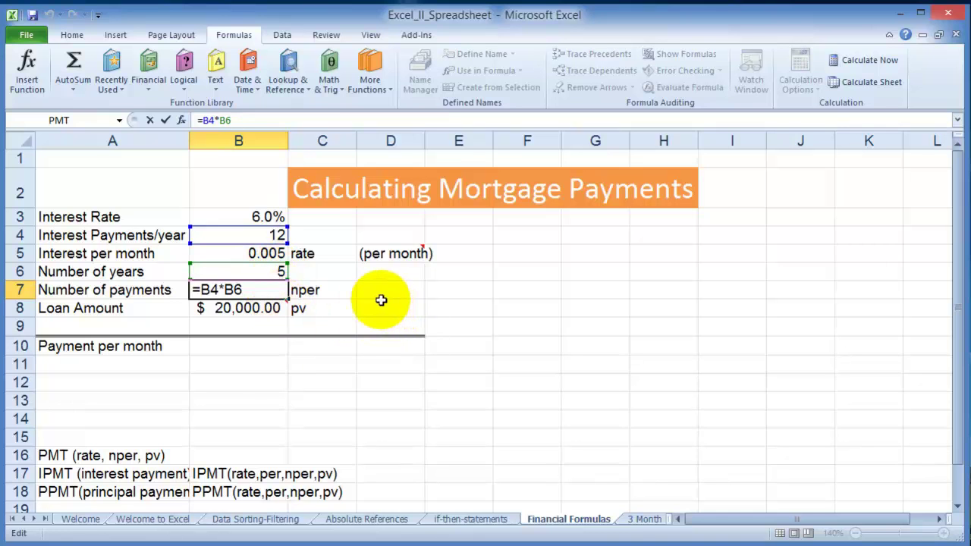
pyautogui.hotkey('ctrl', 'Return')
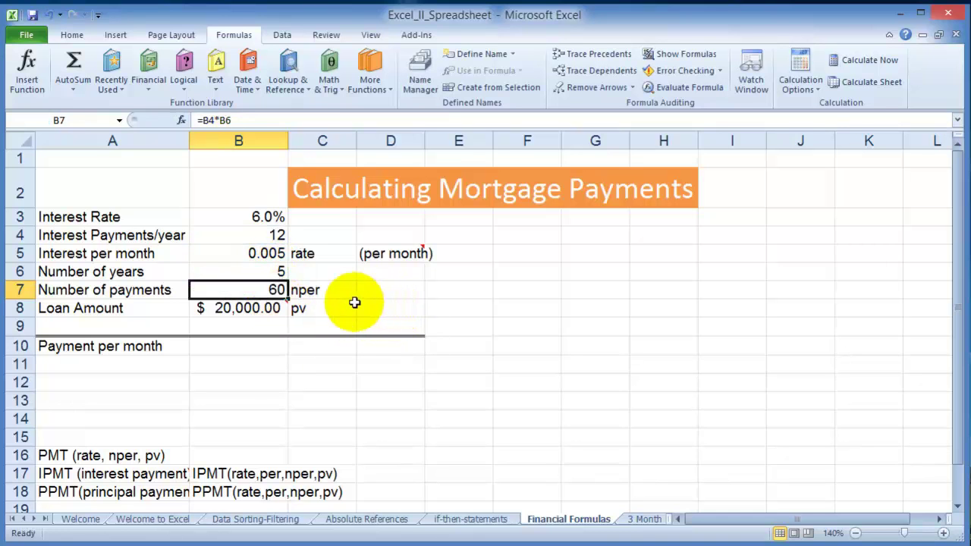
# Match the PMT arguments listed in A16 with the sheet's rate, nper and pv entries in rows 5, 7 and 8.
pyautogui.click(63, 455)
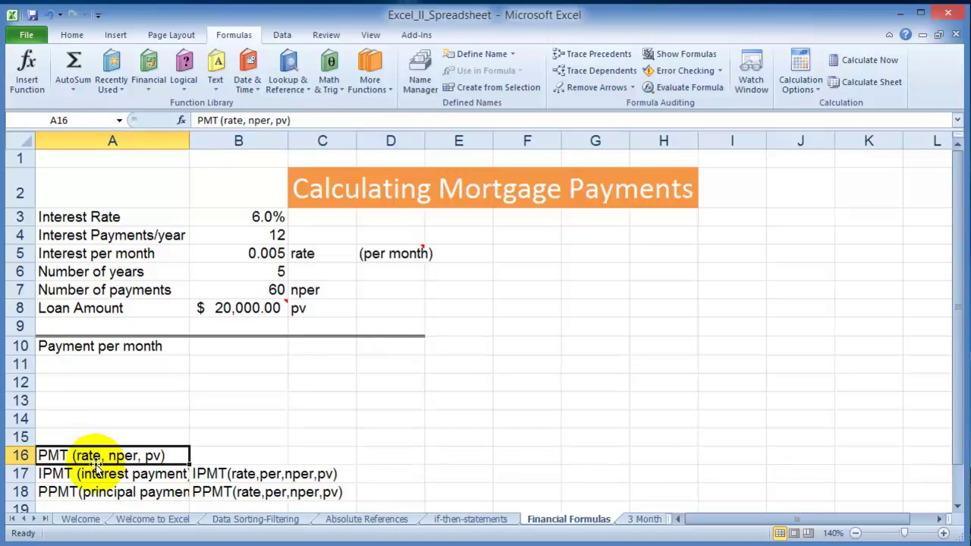
pyautogui.click(303, 253)
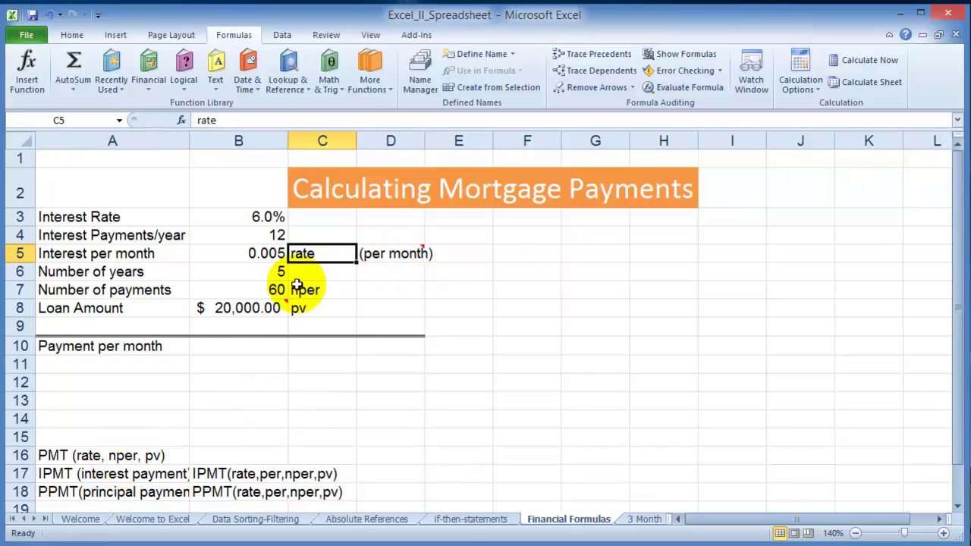
pyautogui.click(327, 292)
pyautogui.click(277, 289)
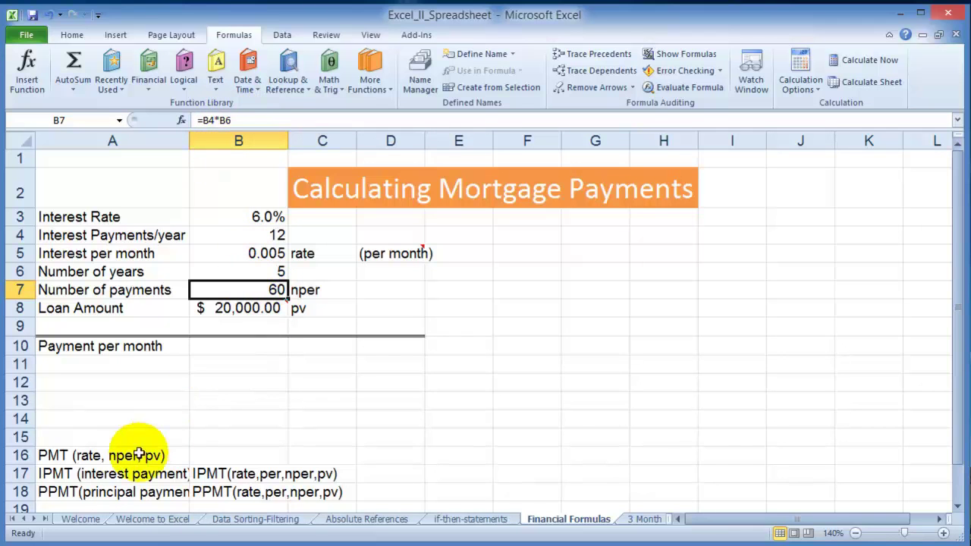
pyautogui.click(247, 309)
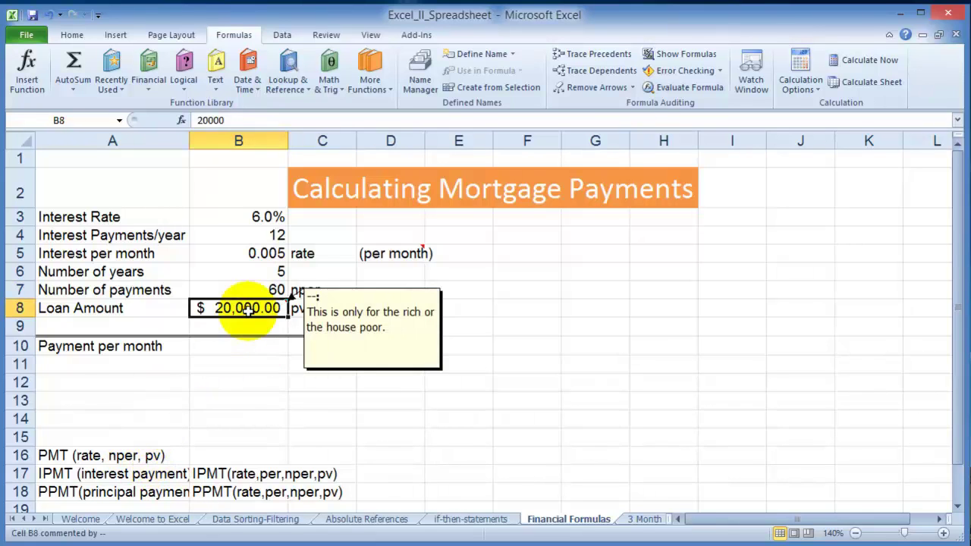
pyautogui.click(244, 217)
# Search Insert Function for pmt and insert the PMT function in the payment-per-month cell B10.
pyautogui.click(235, 350)
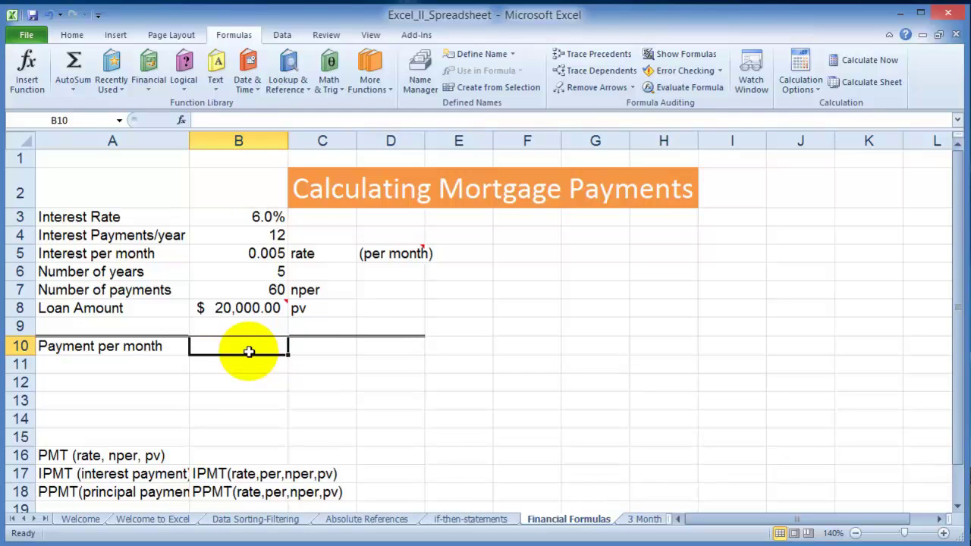
pyautogui.click(31, 91)
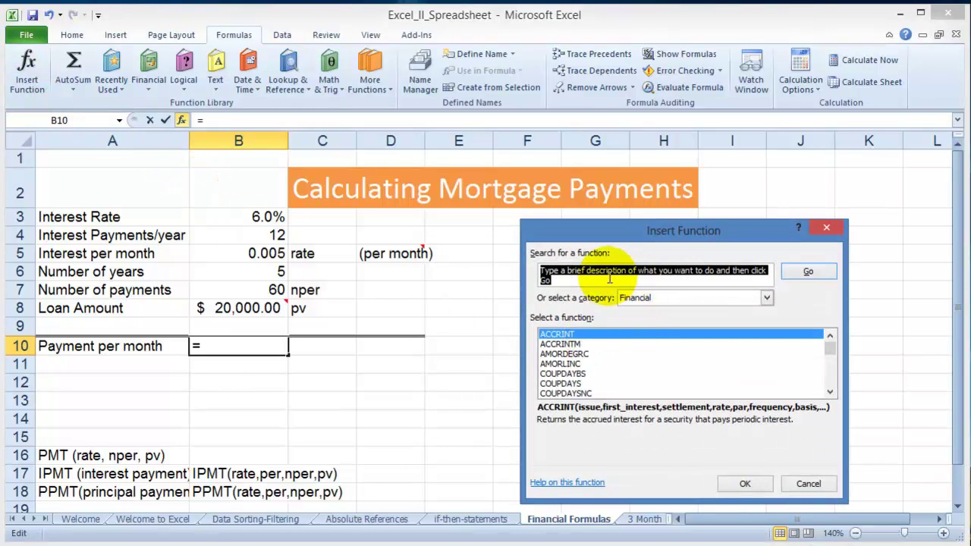
pyautogui.write('pmt')
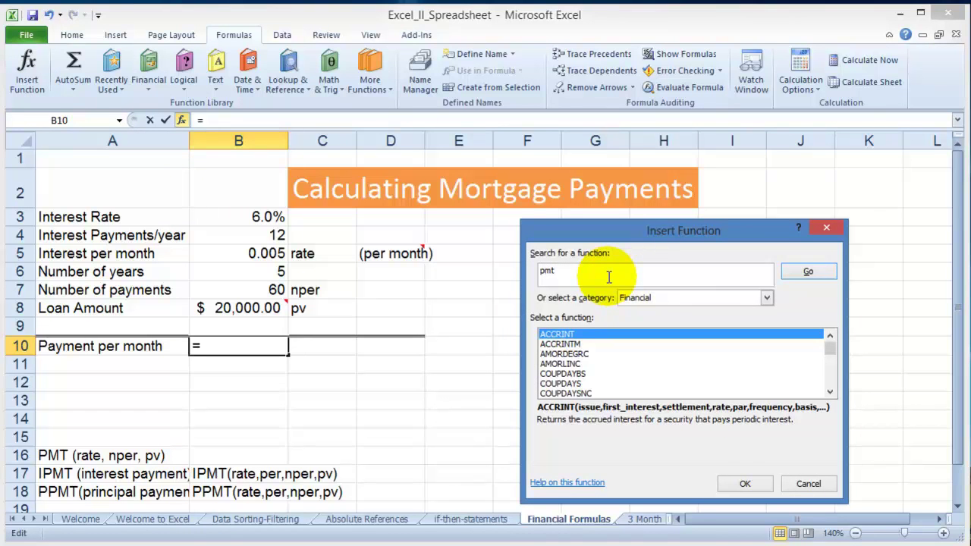
pyautogui.press('Return')
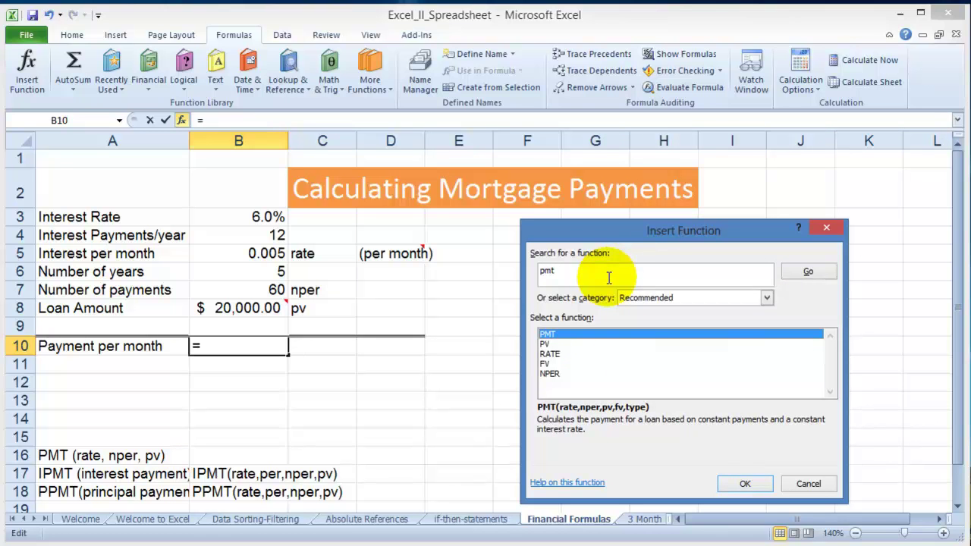
pyautogui.click(734, 483)
# Fill the PMT arguments with B5 as rate, B7 as nper and B8 as pv, and enter the function in B10.
pyautogui.click(605, 280)
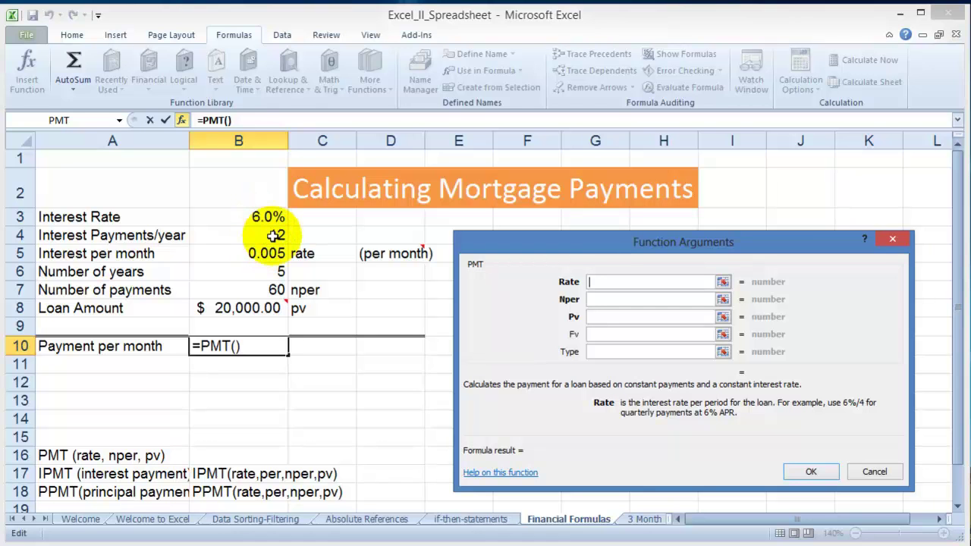
pyautogui.click(264, 256)
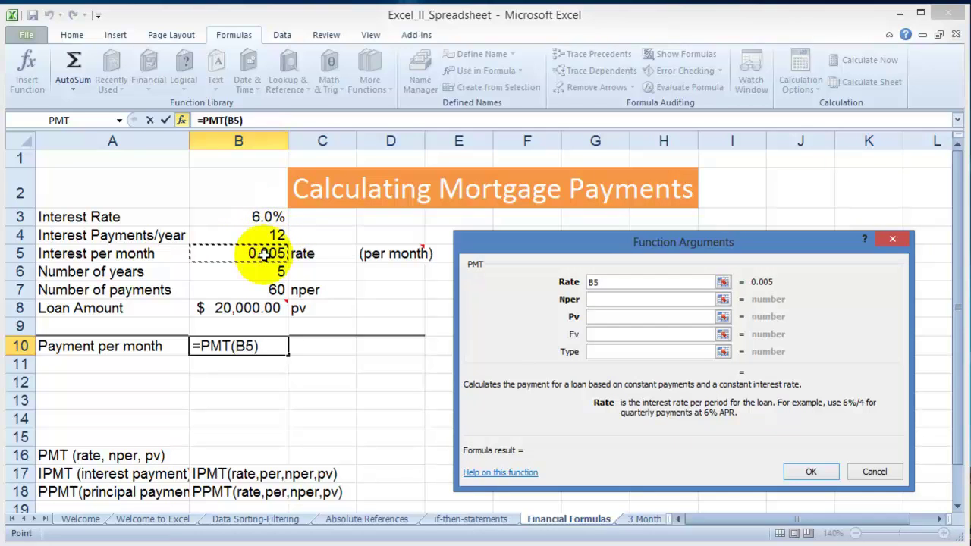
pyautogui.click(600, 300)
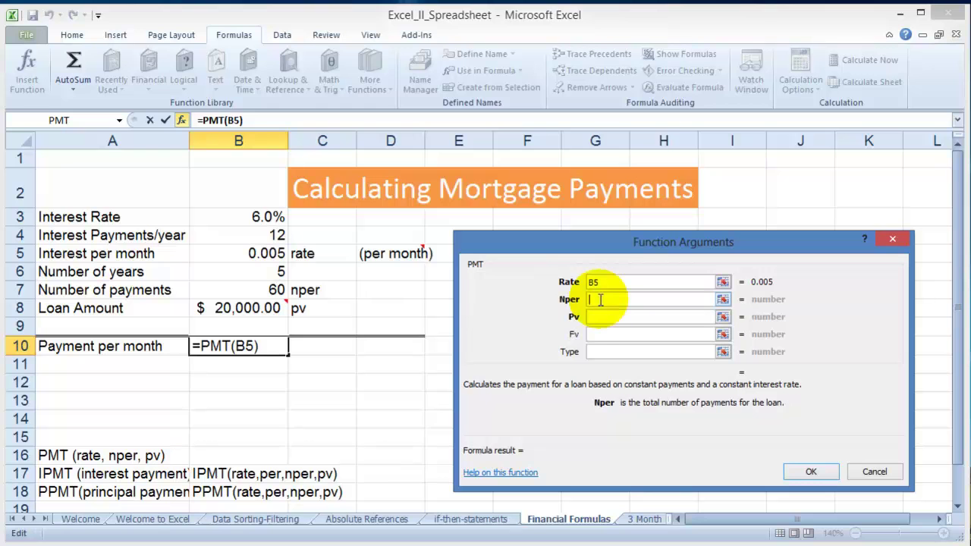
pyautogui.click(258, 291)
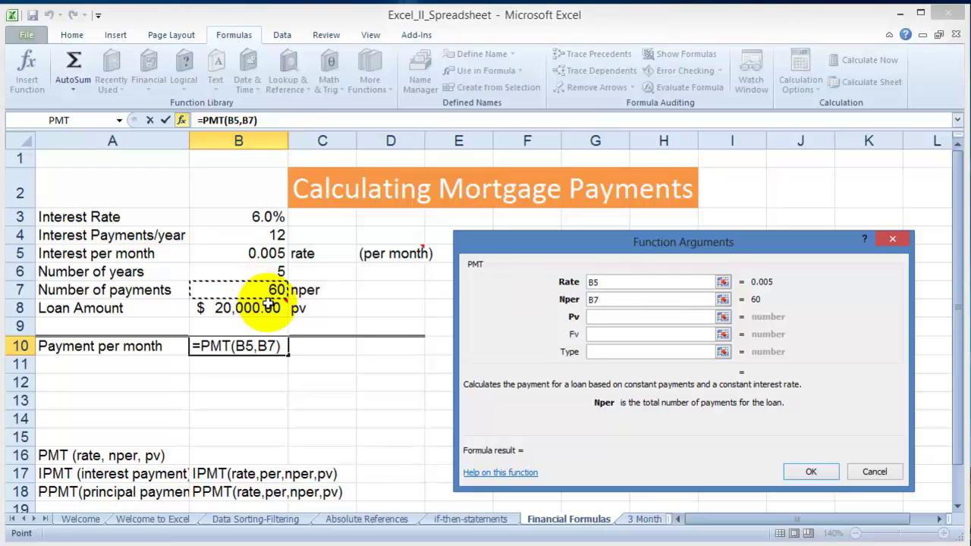
pyautogui.click(603, 316)
pyautogui.click(250, 311)
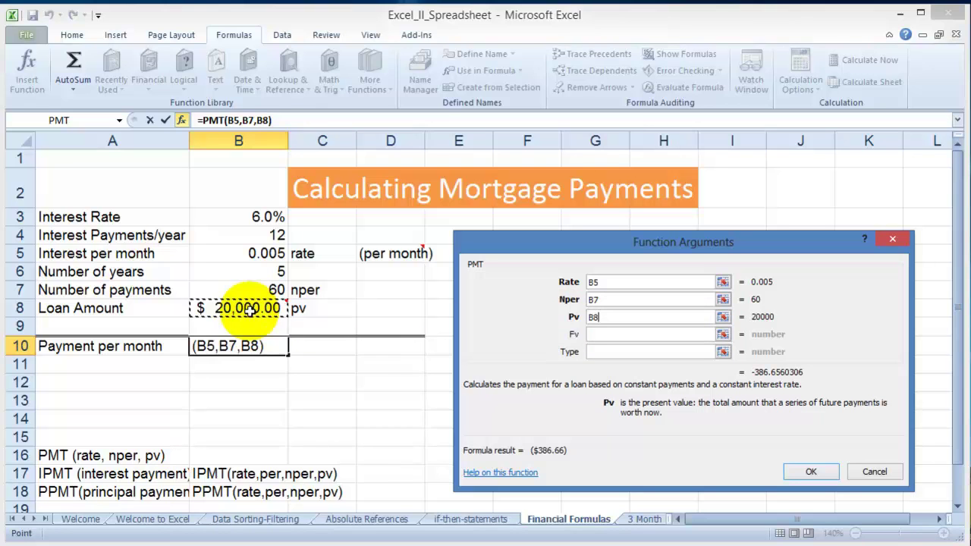
pyautogui.click(806, 472)
pyautogui.click(810, 472)
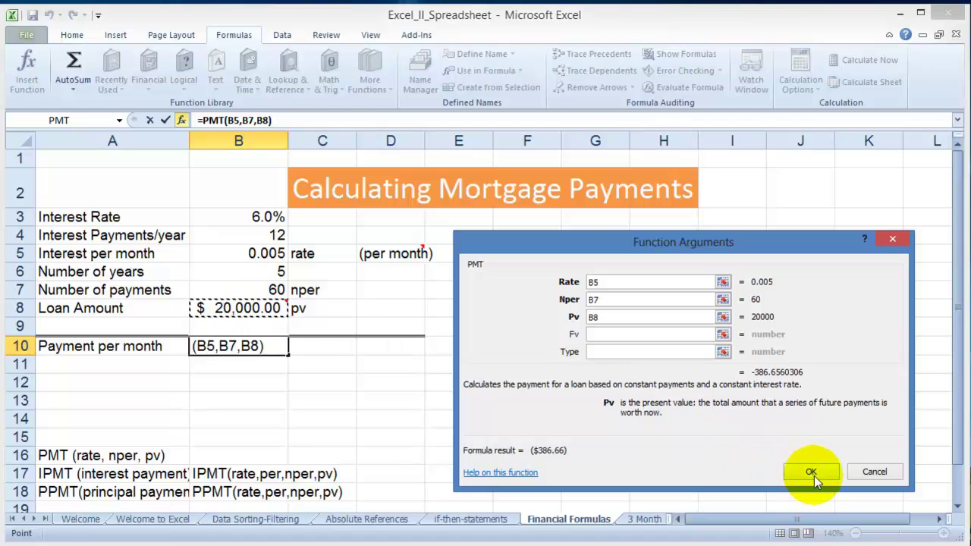
pyautogui.click(812, 473)
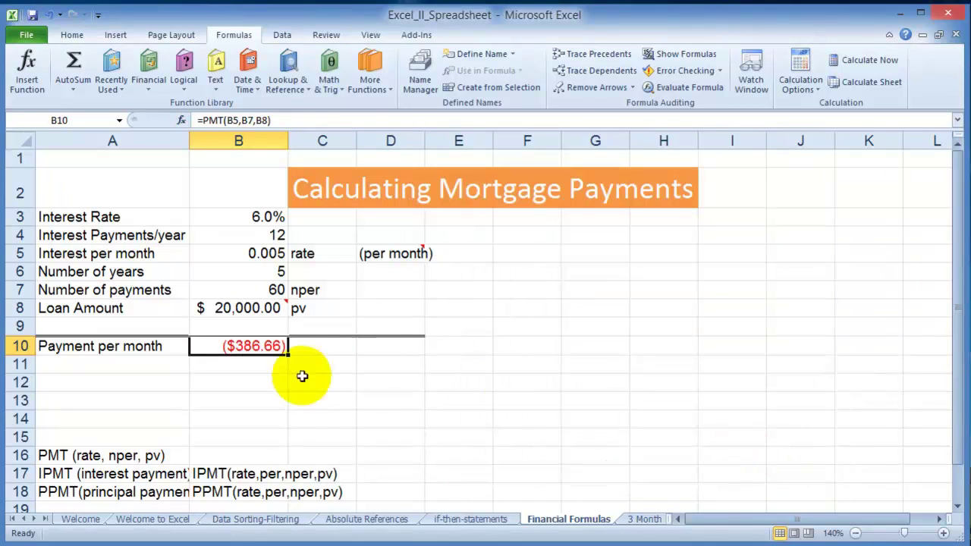
pyautogui.click(220, 368)
pyautogui.click(138, 369)
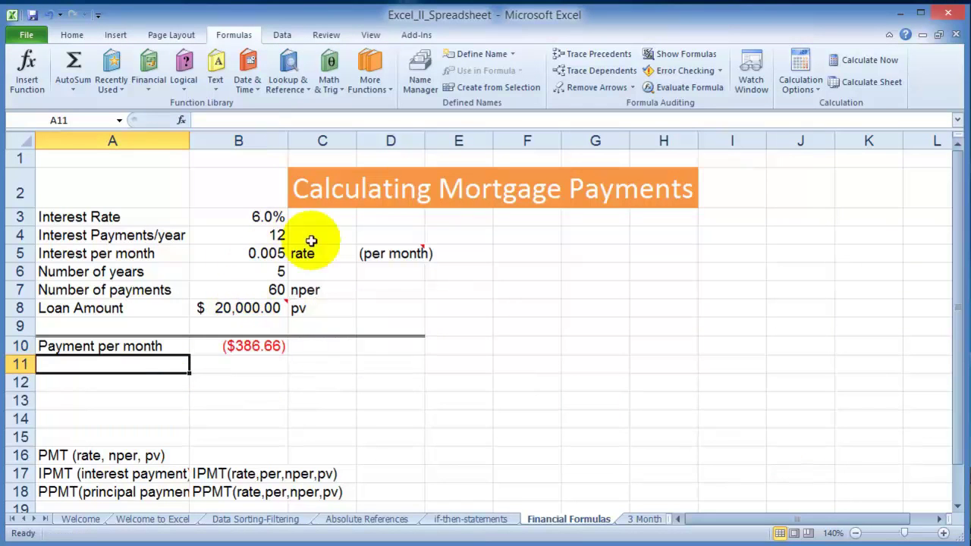
# Set the interest rate in B3 to 5%.
pyautogui.moveTo(260, 308)
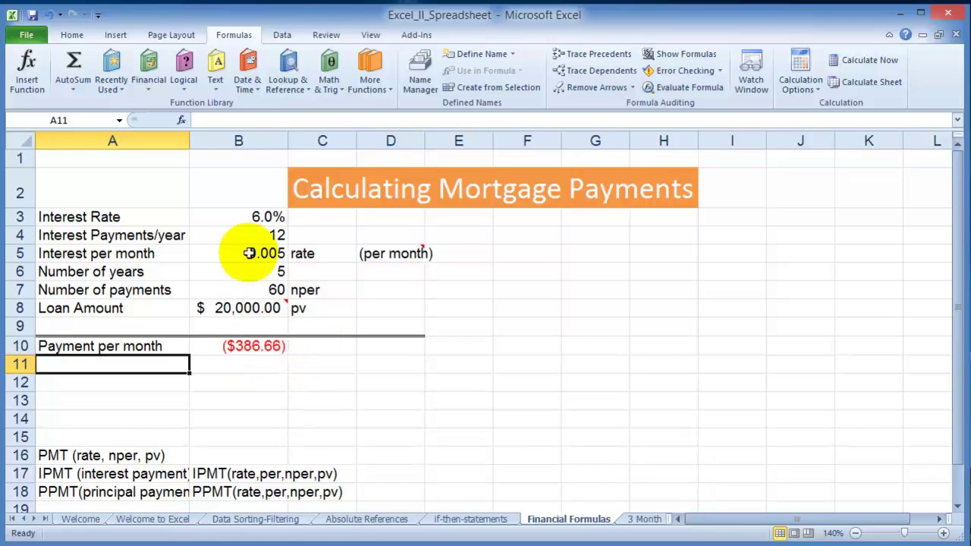
pyautogui.click(261, 217)
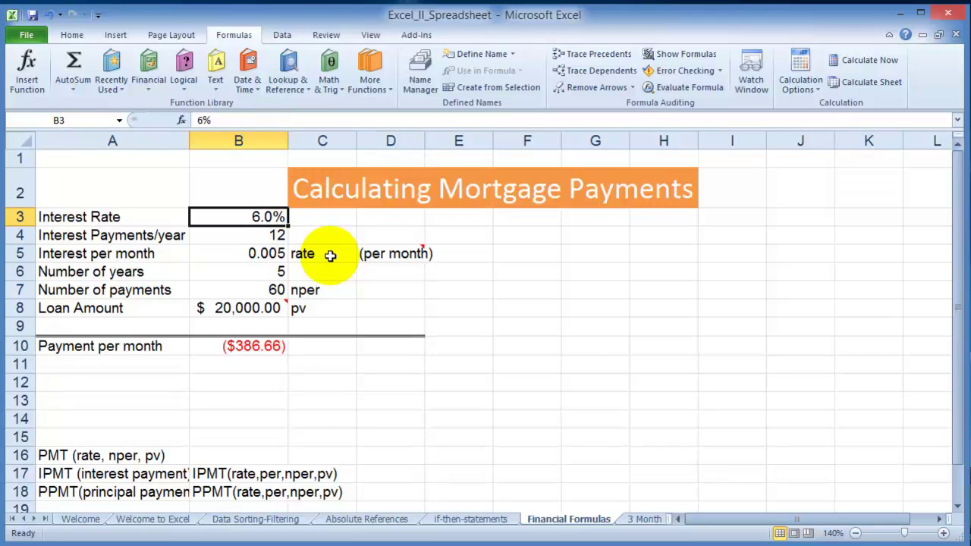
pyautogui.write('5')
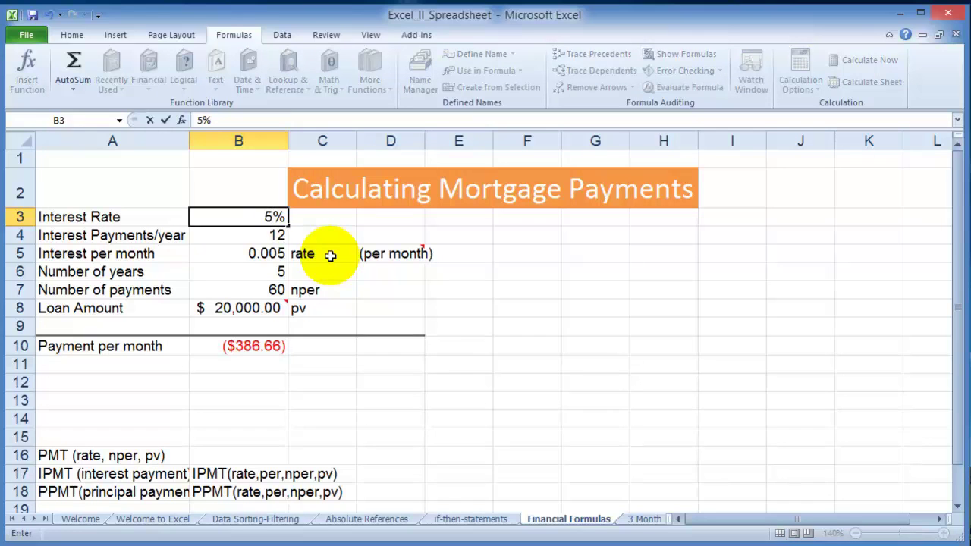
pyautogui.press('Return')
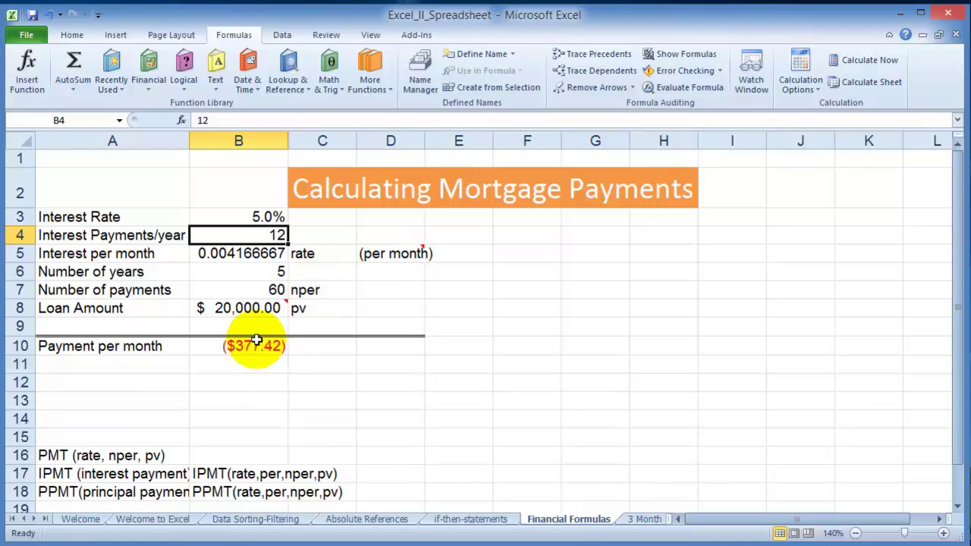
# Set the interest rate in B3 to 8%.
pyautogui.click(262, 217)
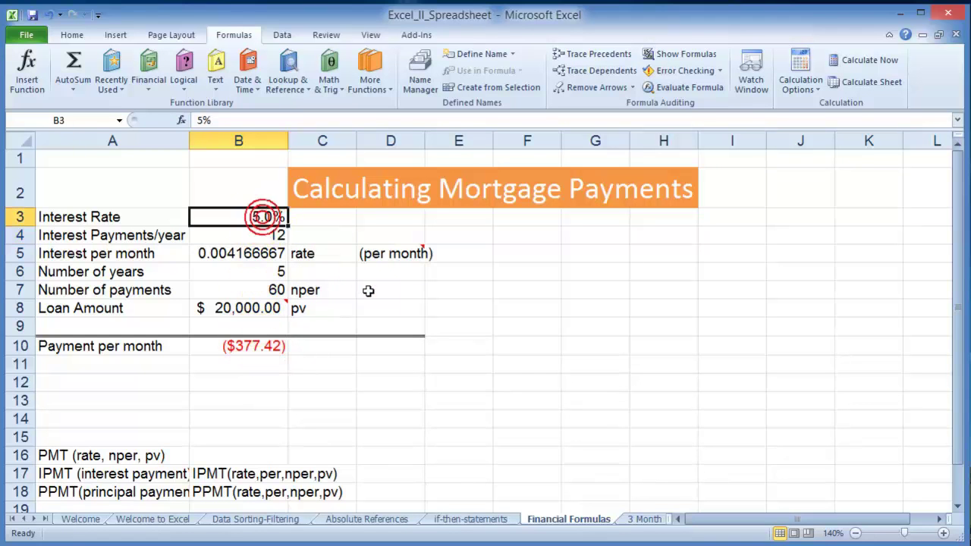
pyautogui.write('1')
pyautogui.write('8')
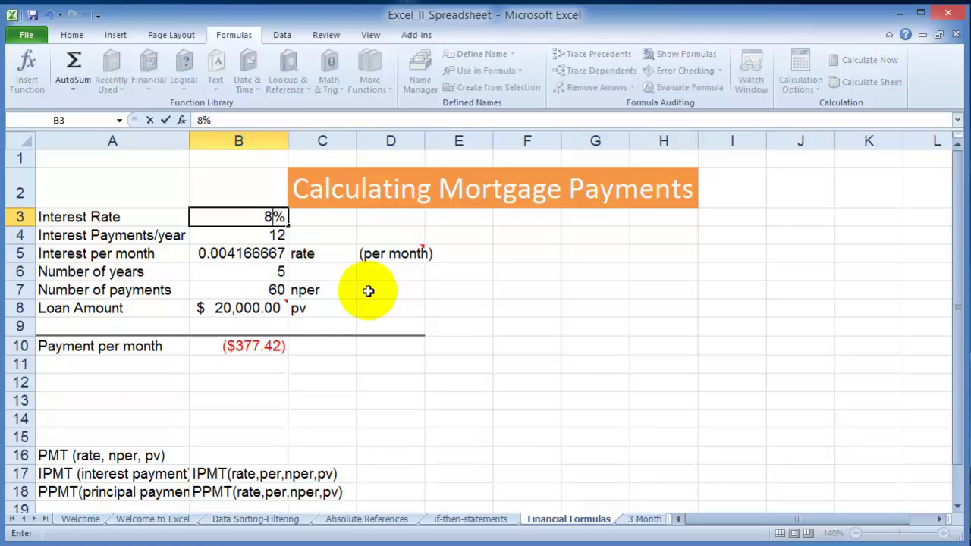
pyautogui.press('Return')
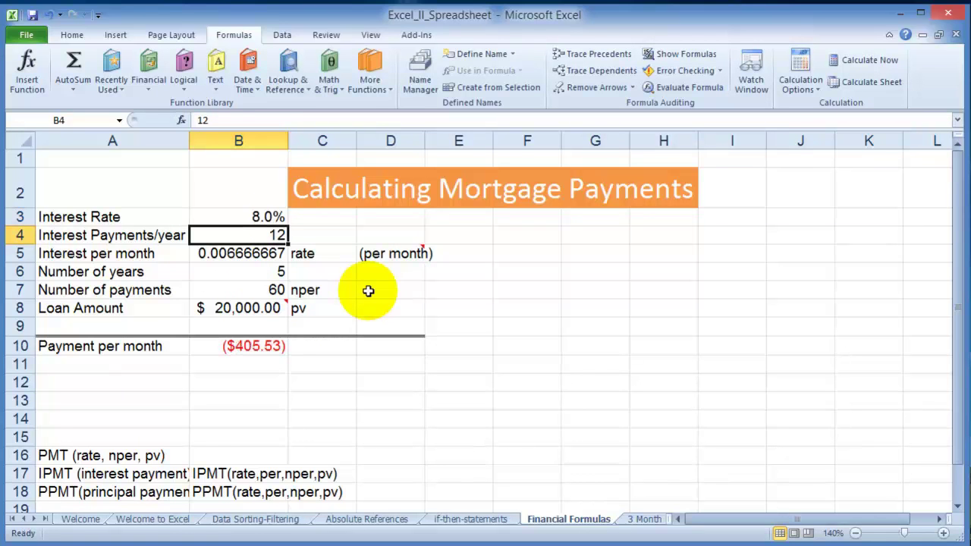
# Label cell A11, below the payment-per-month label, as "Interest payment".
pyautogui.click(171, 367)
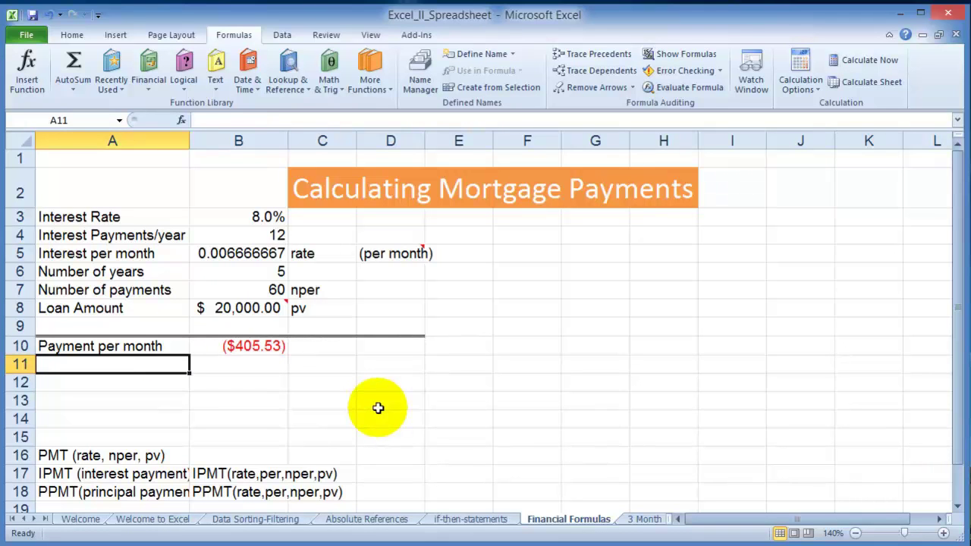
pyautogui.write('Interest payment')
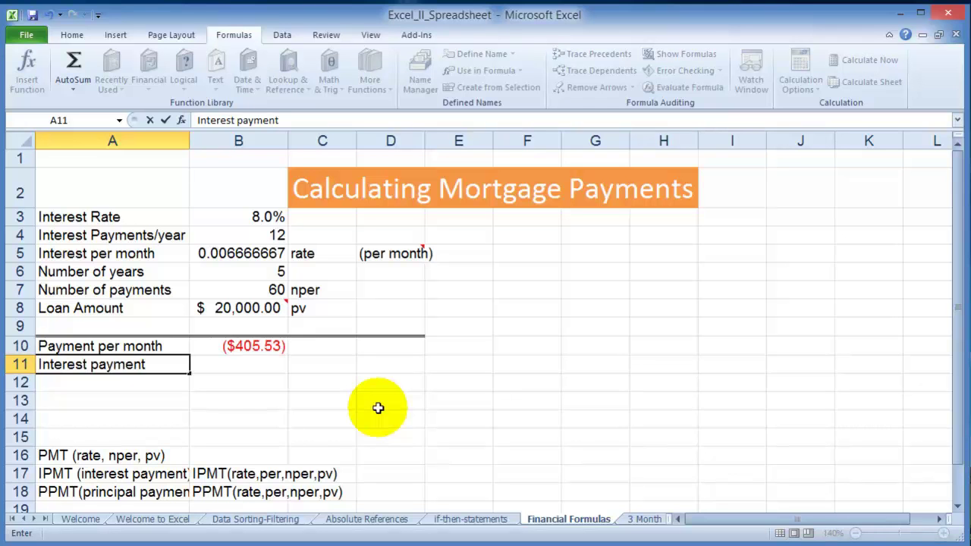
pyautogui.click(256, 367)
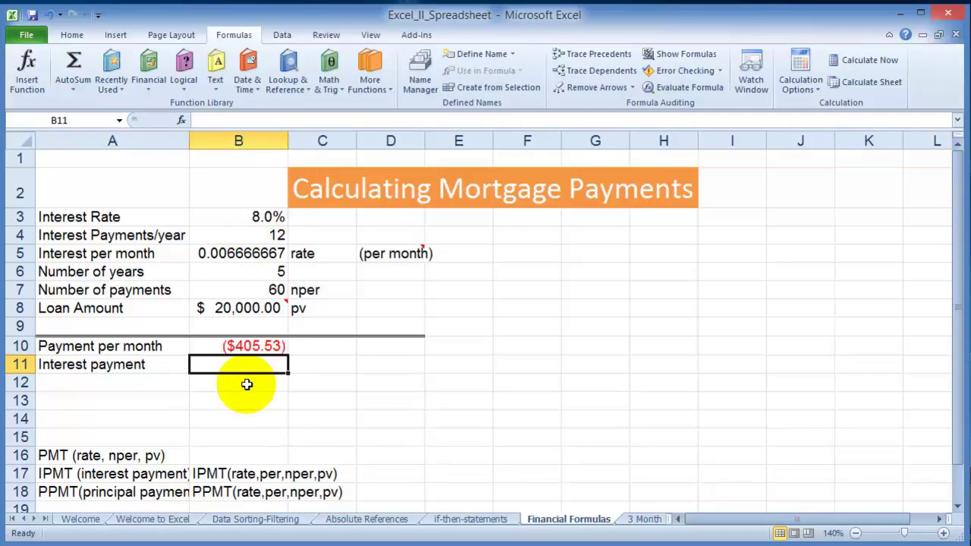
# Search Insert Function for ipmt and insert the IPMT function in the interest payment cell B11.
pyautogui.click(243, 365)
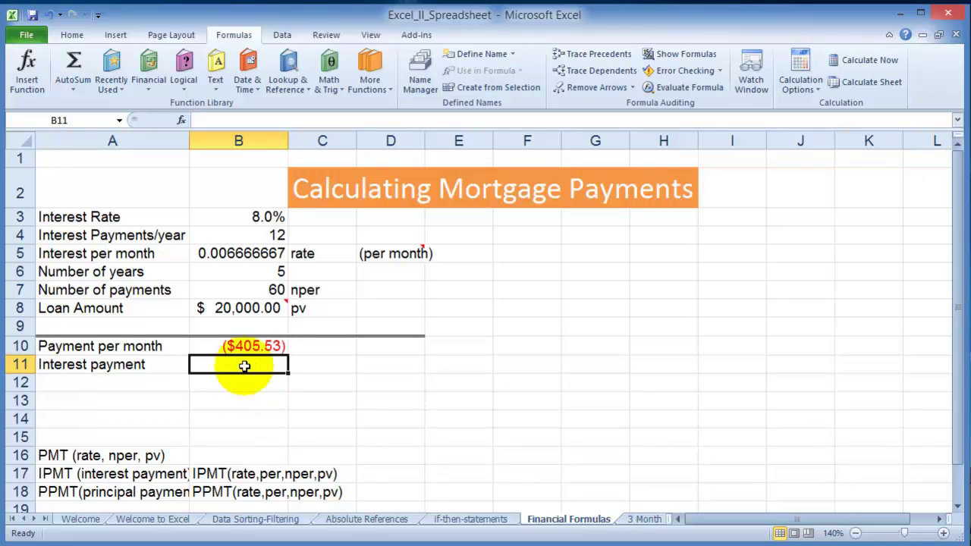
pyautogui.click(26, 72)
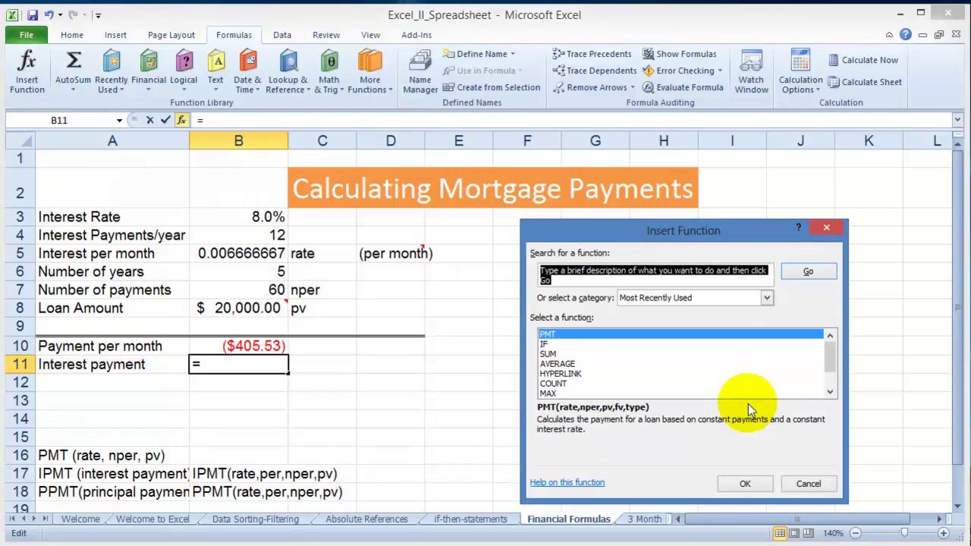
pyautogui.write('ipmt')
pyautogui.press('Return')
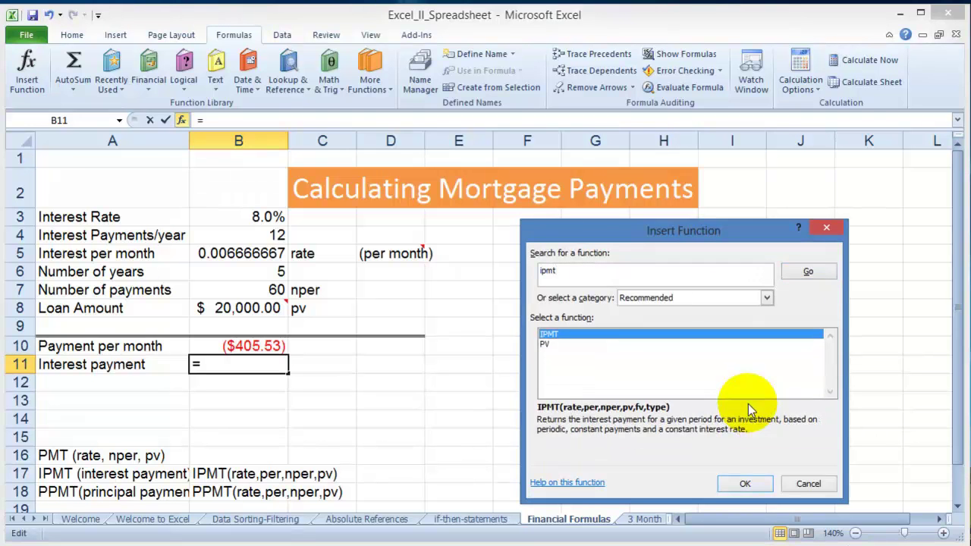
pyautogui.doubleClick(551, 336)
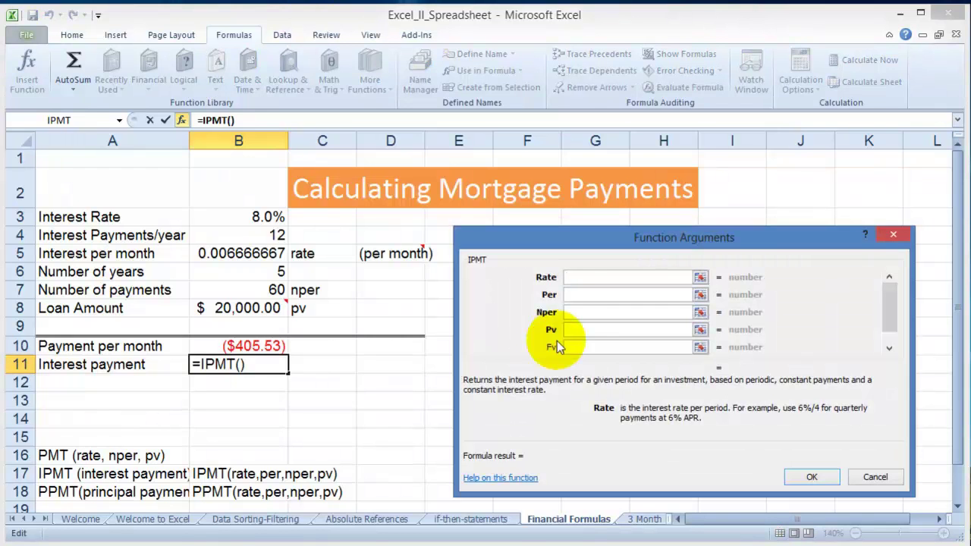
# Fill the IPMT arguments with rate B5, per 1, nper B7 and pv B8, and enter the function in B11.
pyautogui.click(251, 253)
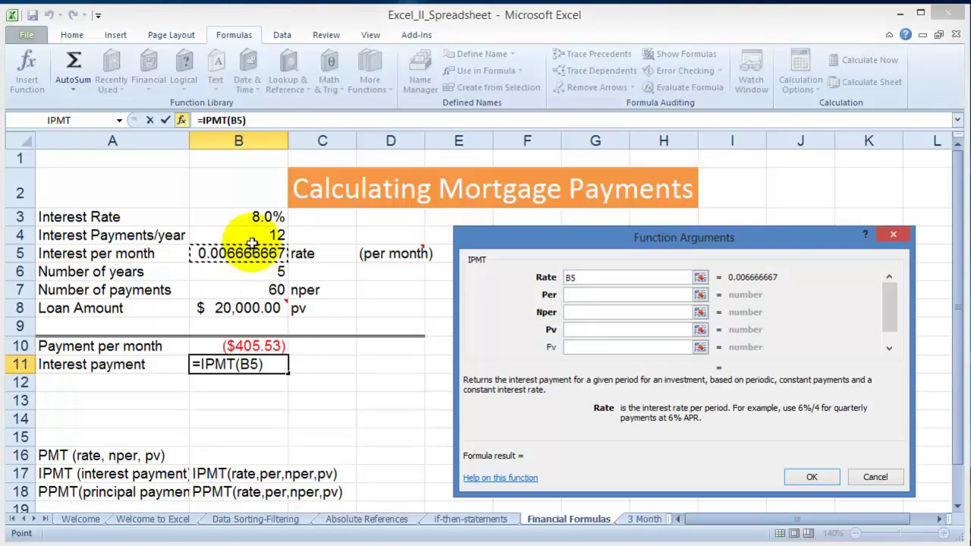
pyautogui.click(902, 484)
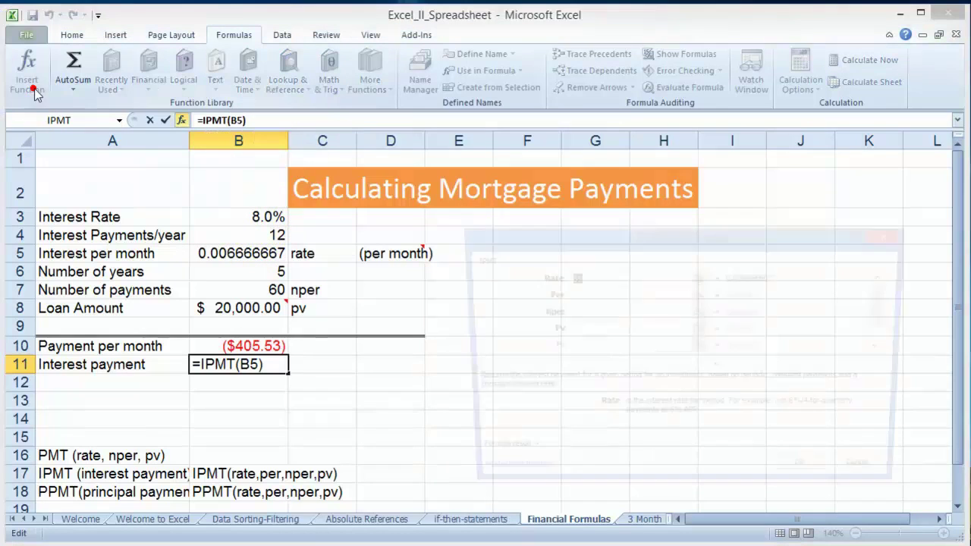
pyautogui.click(33, 91)
pyautogui.click(585, 295)
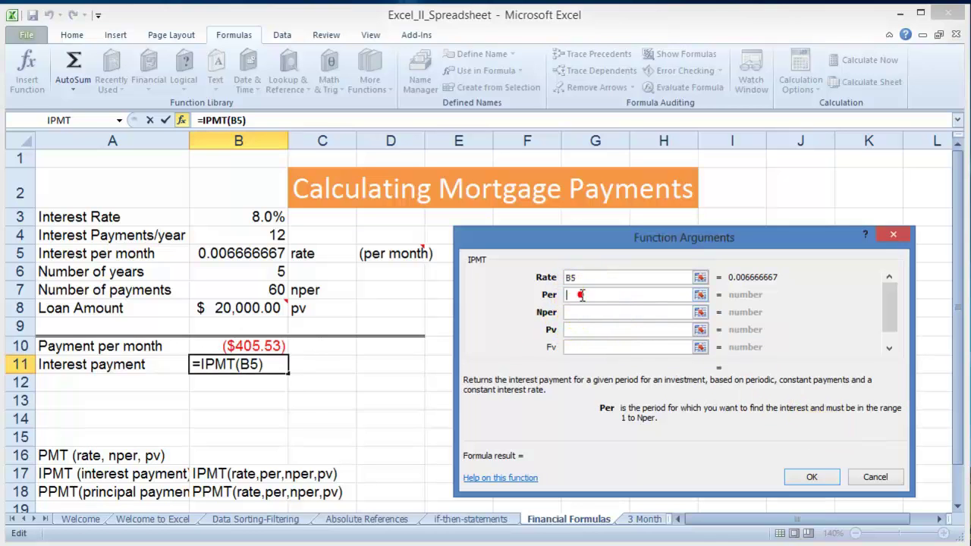
pyautogui.write('1')
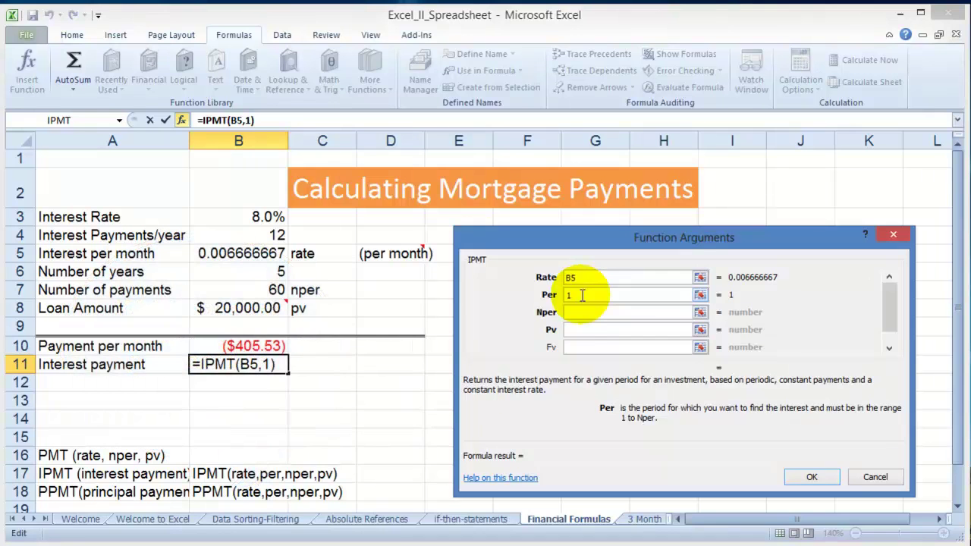
pyautogui.click(579, 311)
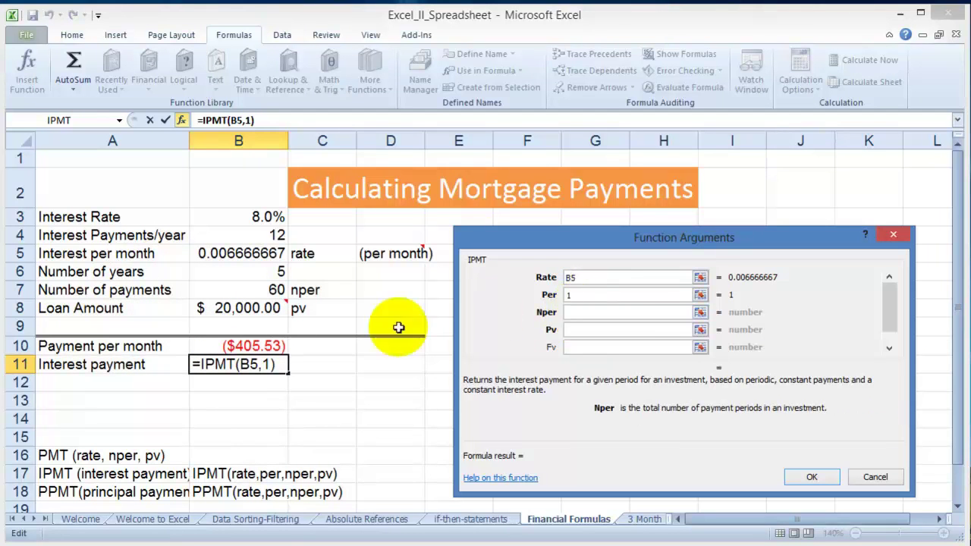
pyautogui.click(267, 291)
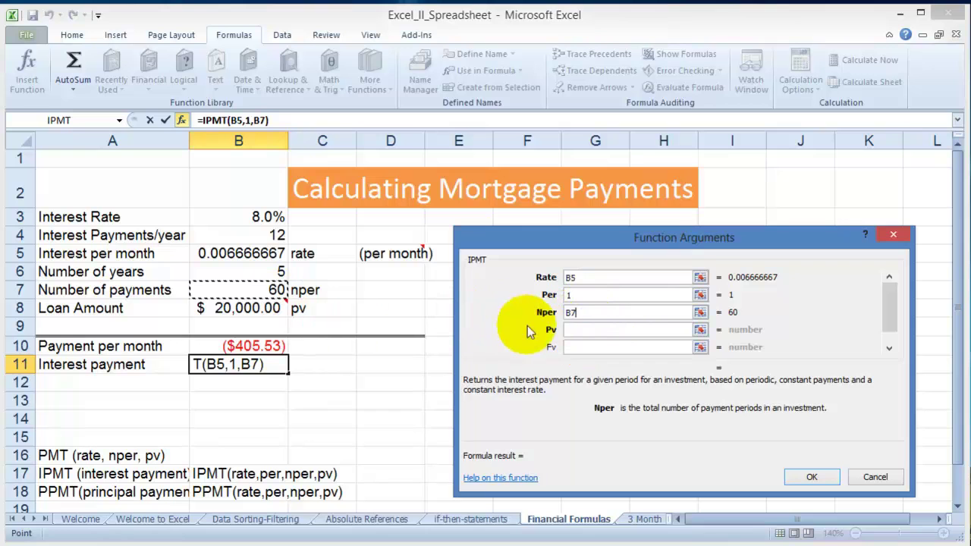
pyautogui.click(584, 329)
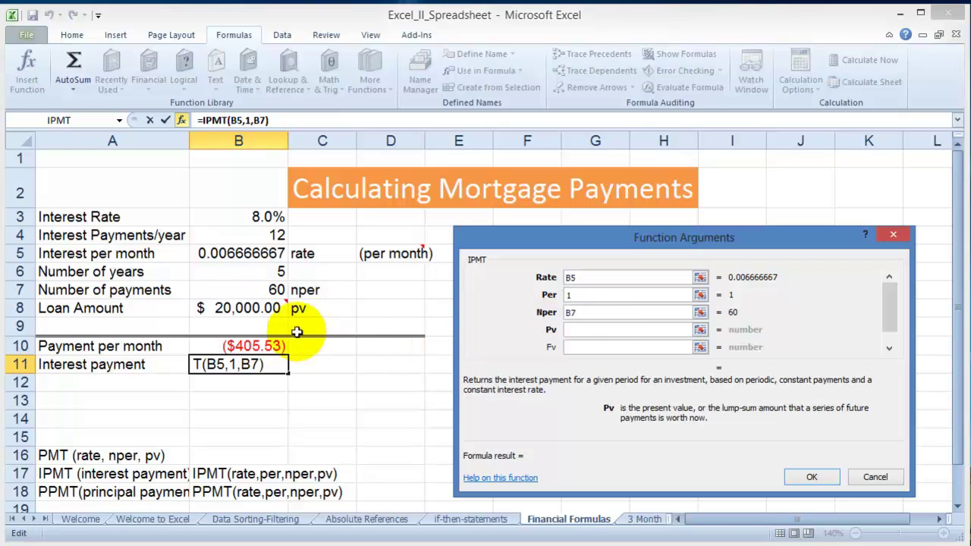
pyautogui.click(254, 308)
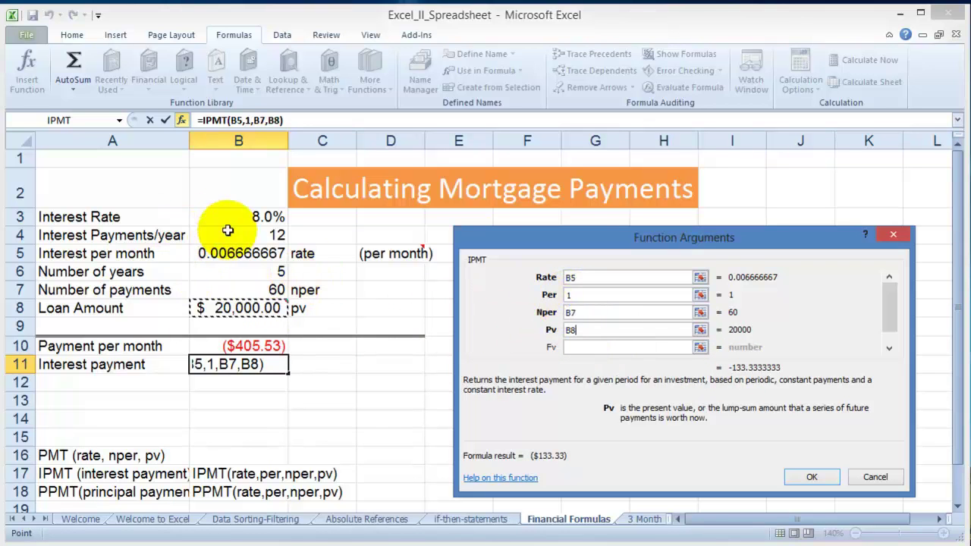
pyautogui.click(605, 279)
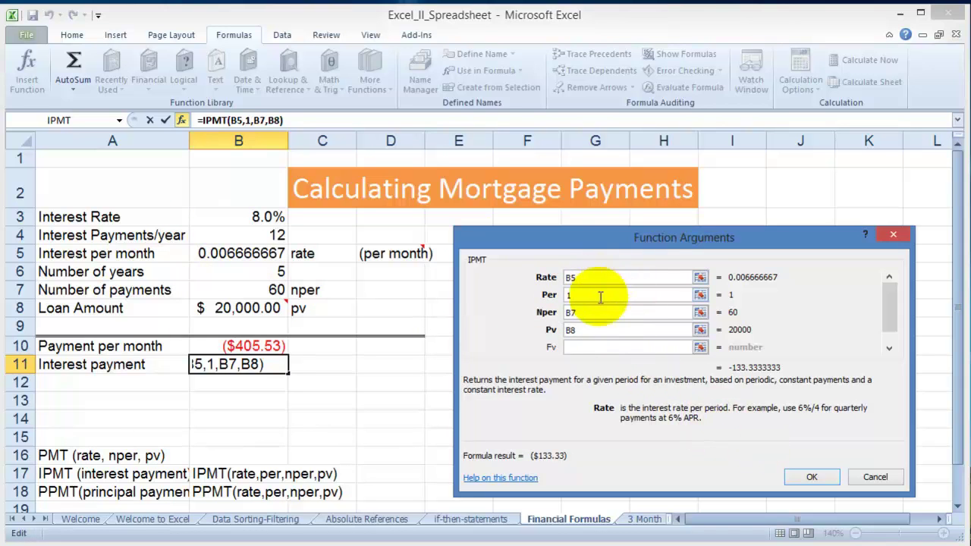
pyautogui.click(815, 478)
# Review the IPMT formula in B11 along with the interest rate in B3 and the loan amount in B8.
pyautogui.click(264, 382)
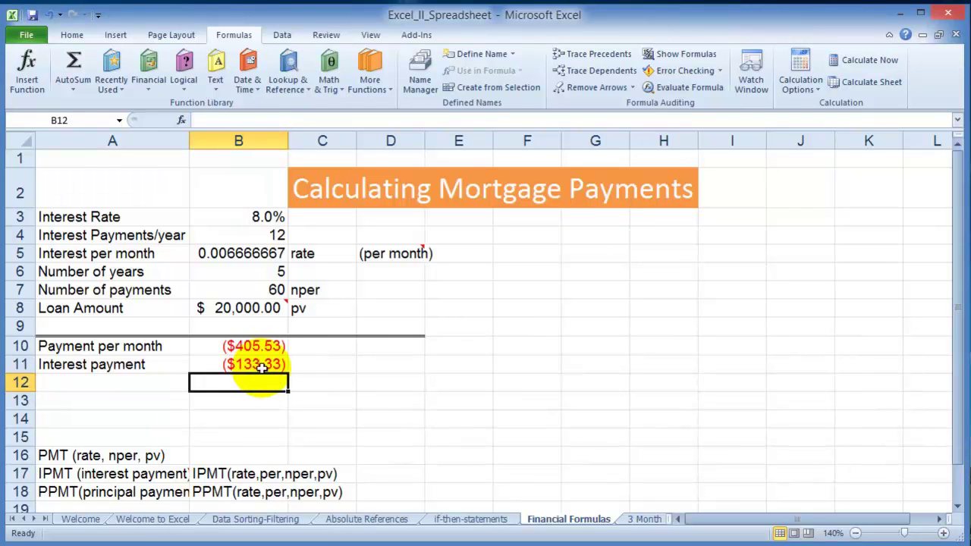
pyautogui.click(256, 365)
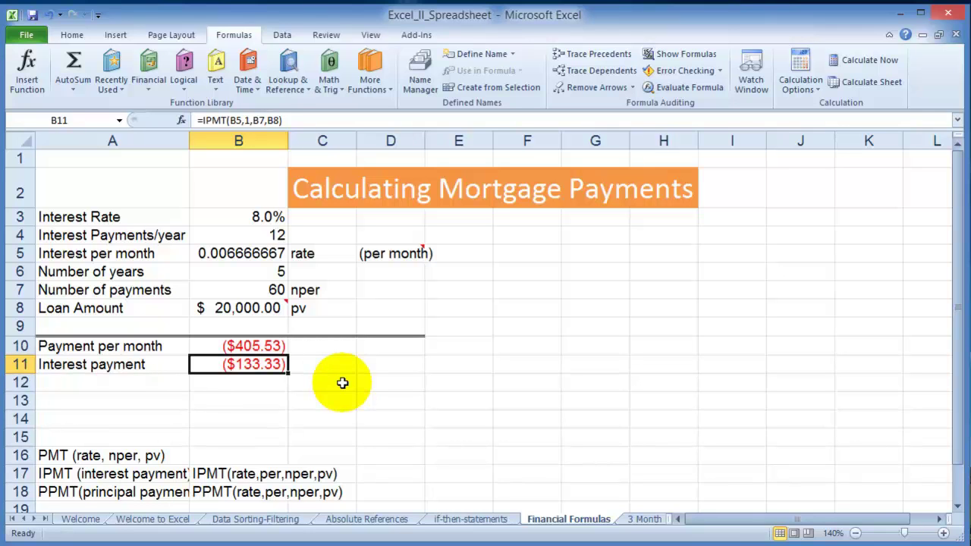
pyautogui.click(266, 218)
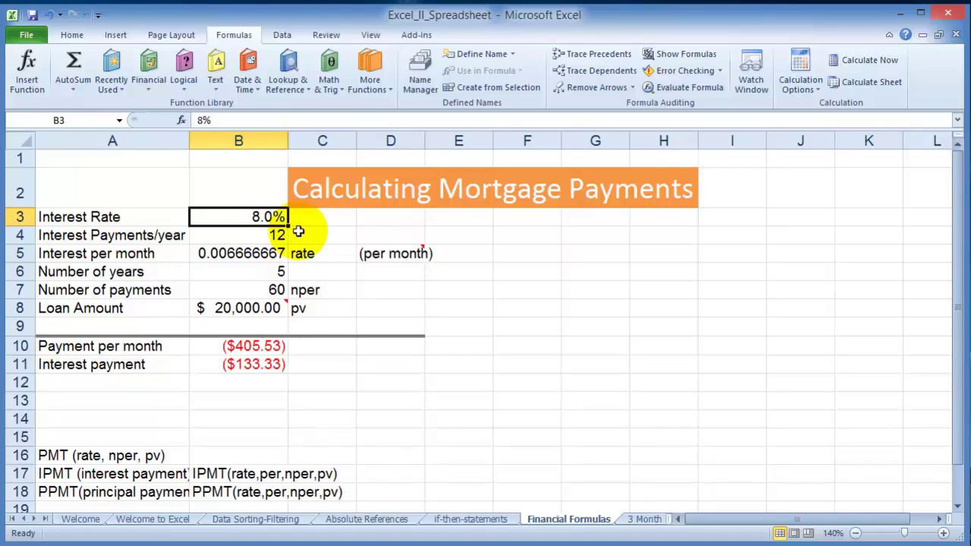
pyautogui.click(252, 311)
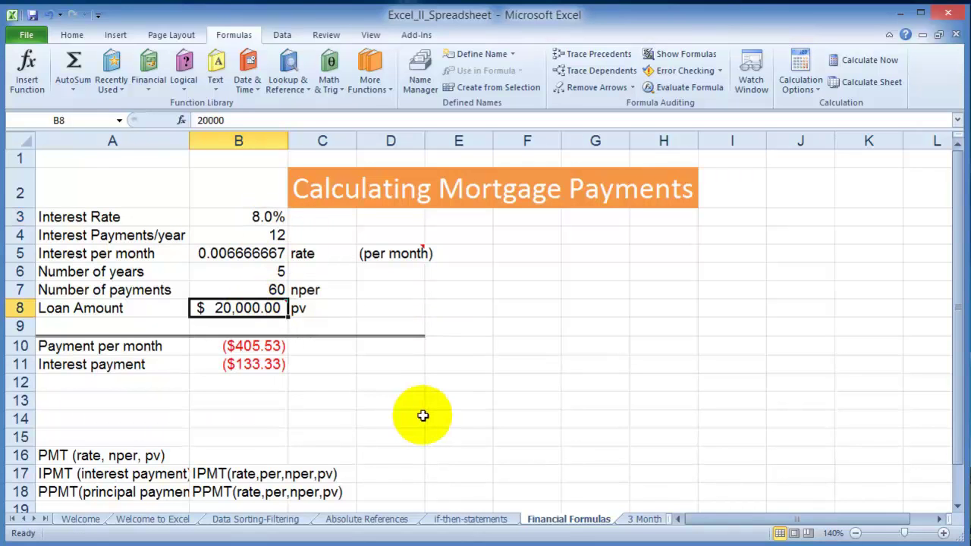
# Set the loan amount in B8 to 300000.
pyautogui.write('3')
pyautogui.write('00,')
pyautogui.write('00')
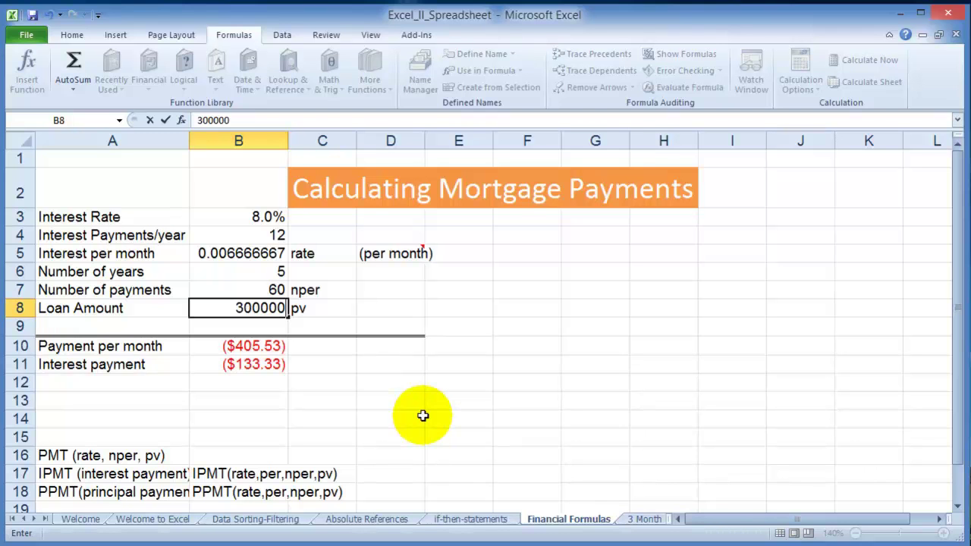
pyautogui.write('0')
pyautogui.press('Return')
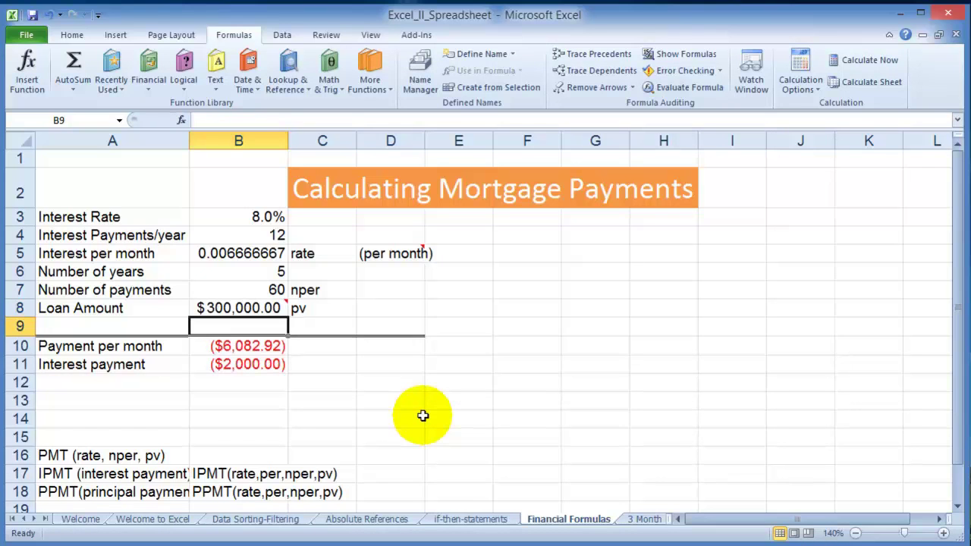
# Set the number of years in B6 to 30.
pyautogui.click(259, 220)
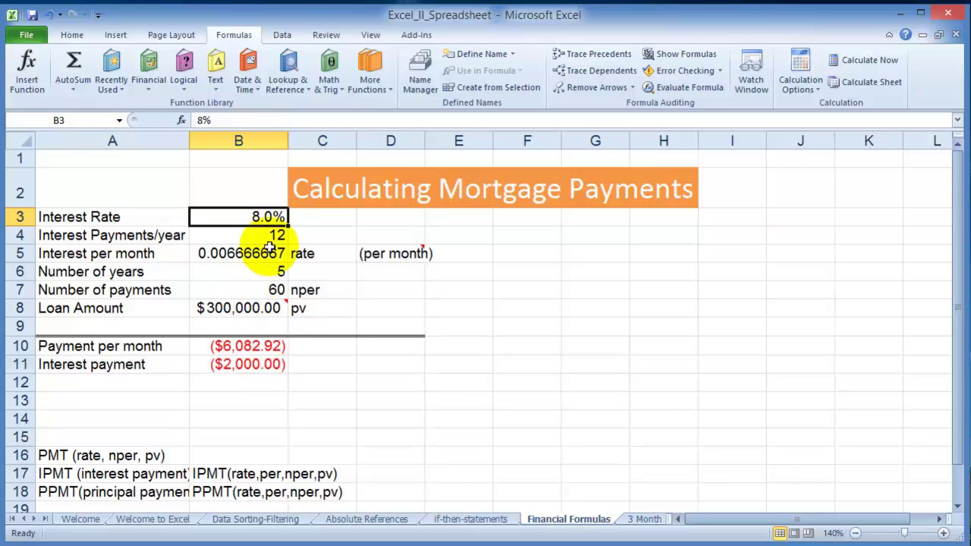
pyautogui.click(267, 275)
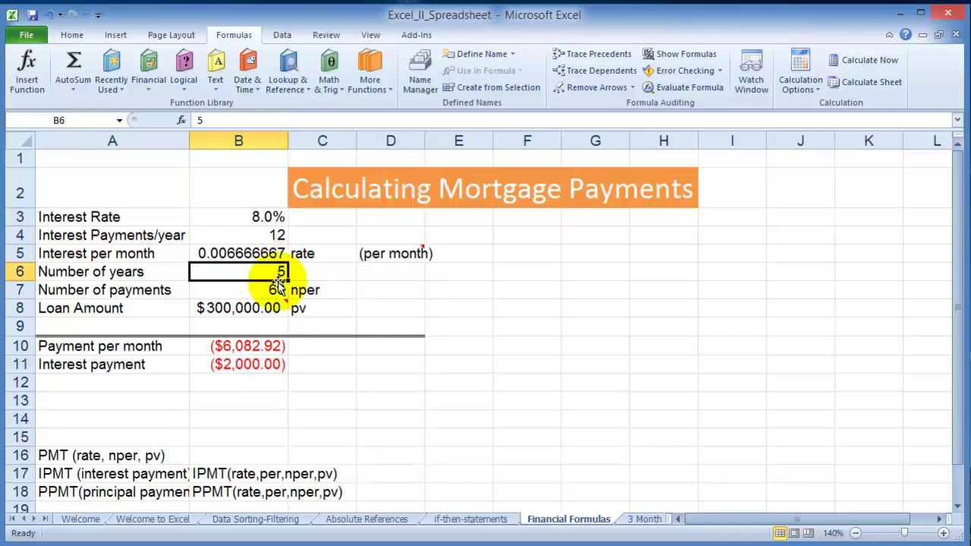
pyautogui.moveTo(280, 301)
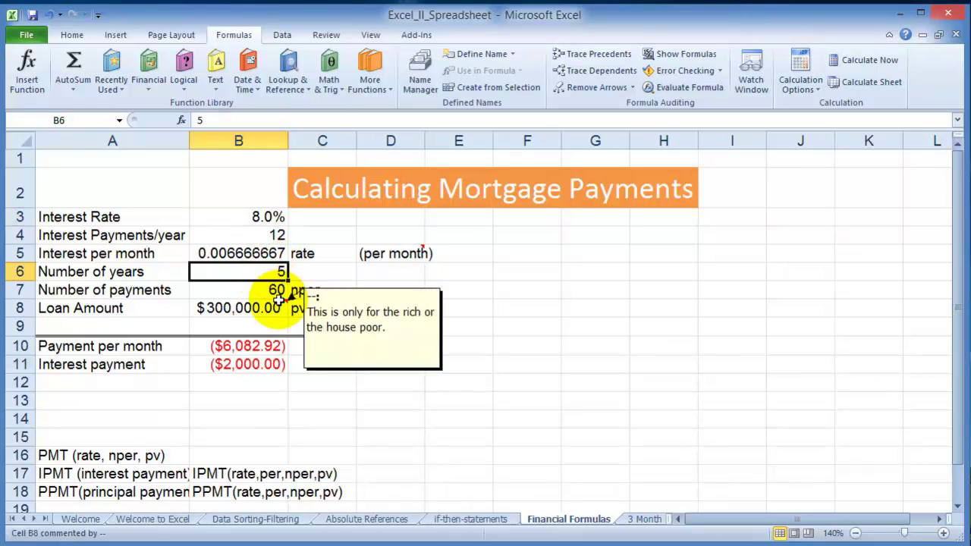
pyautogui.write('30')
pyautogui.press('Return')
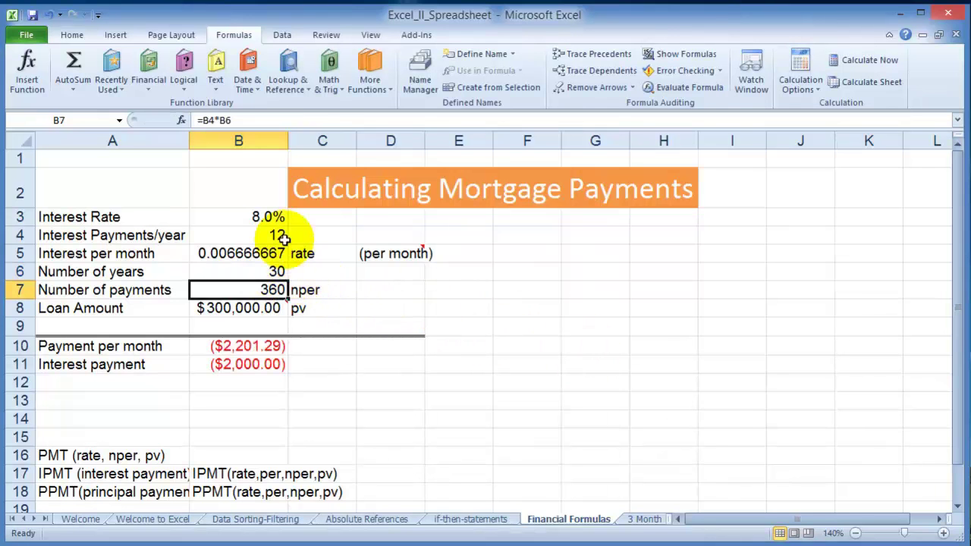
# Review the PMT and IPMT formulas in B10 and B11 and set the interest rate in B3 to 4%.
pyautogui.click(274, 217)
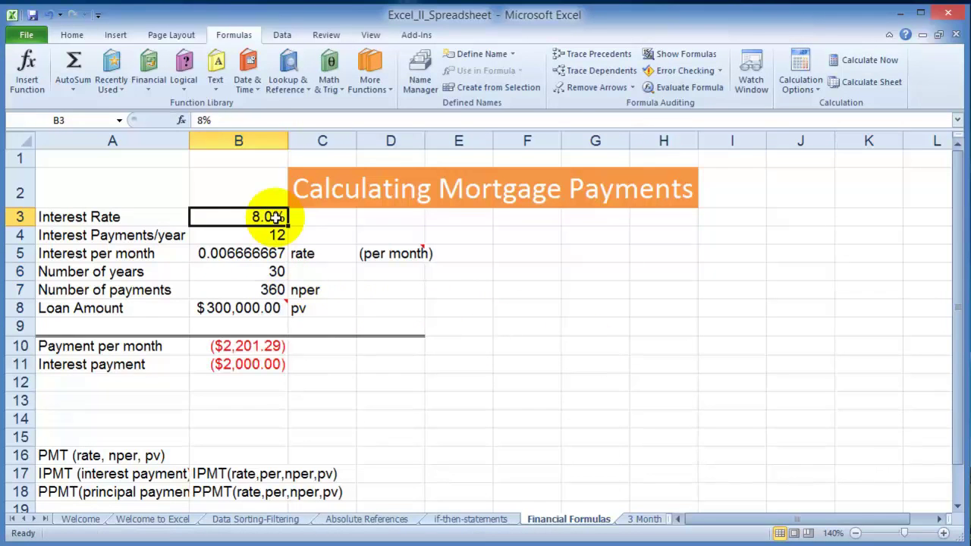
pyautogui.moveTo(220, 307)
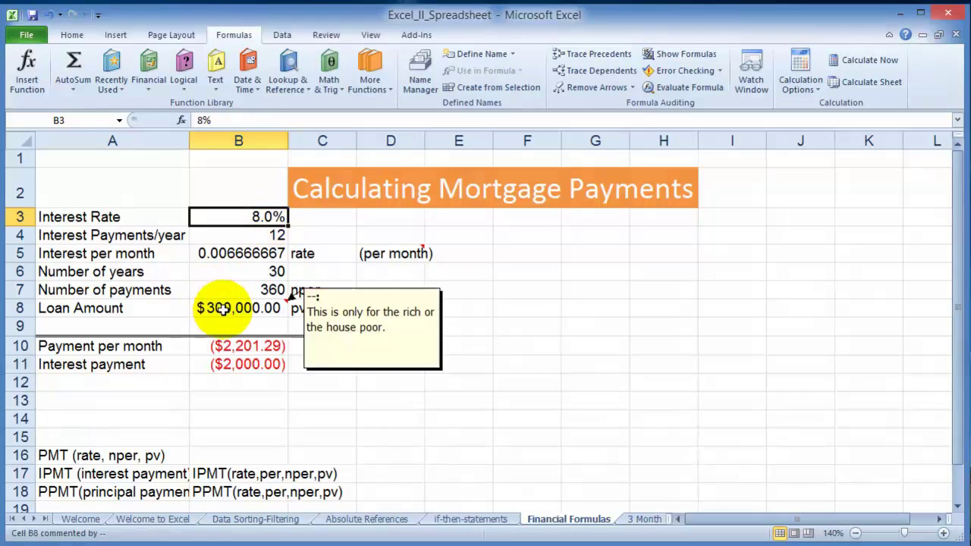
pyautogui.click(242, 348)
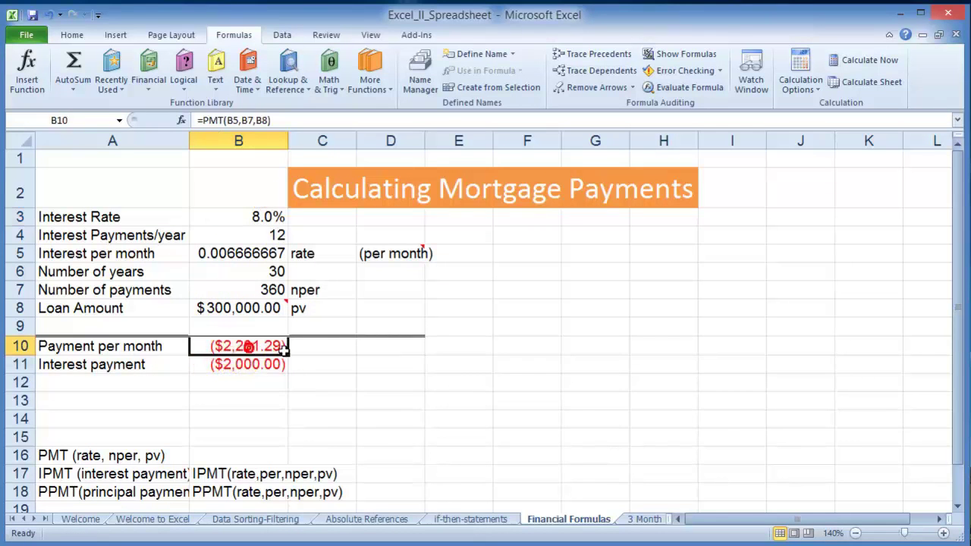
pyautogui.click(240, 365)
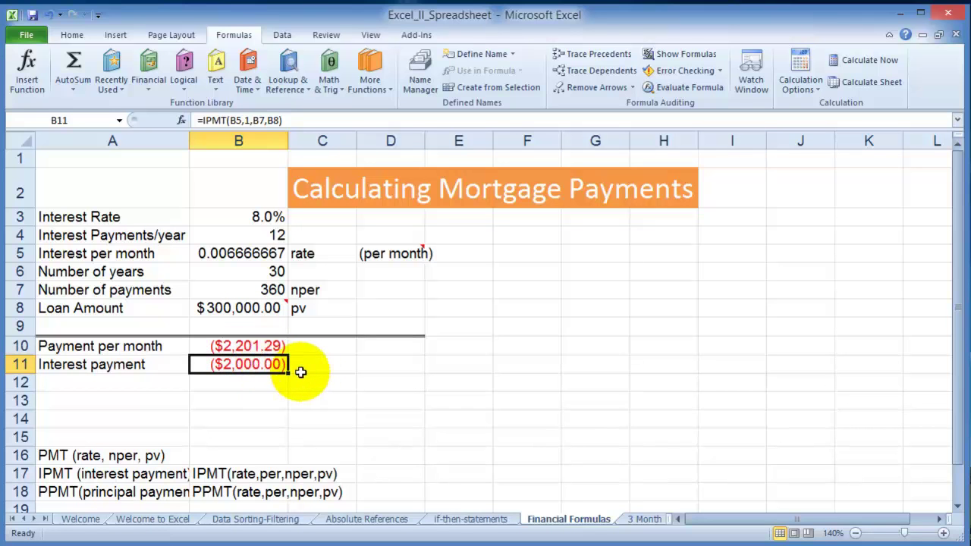
pyautogui.click(273, 217)
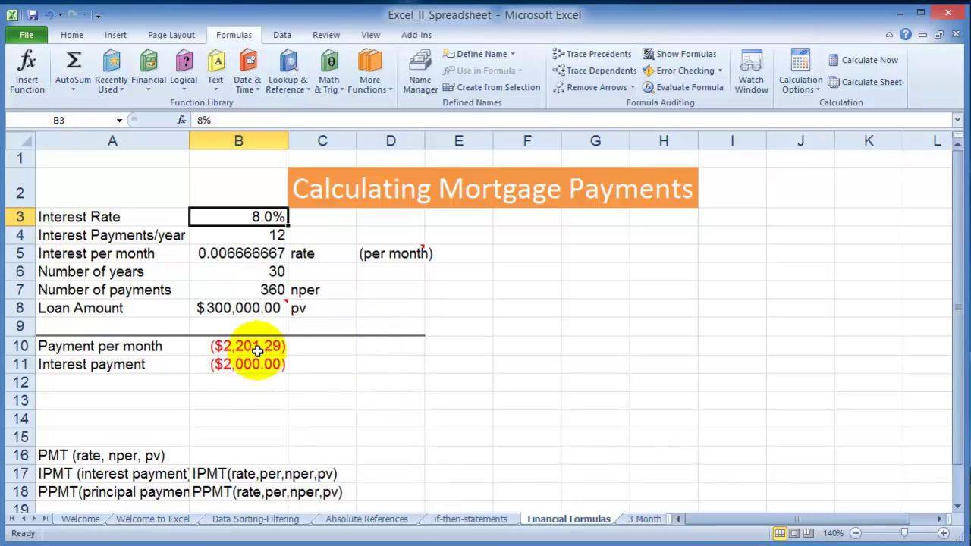
pyautogui.write('4')
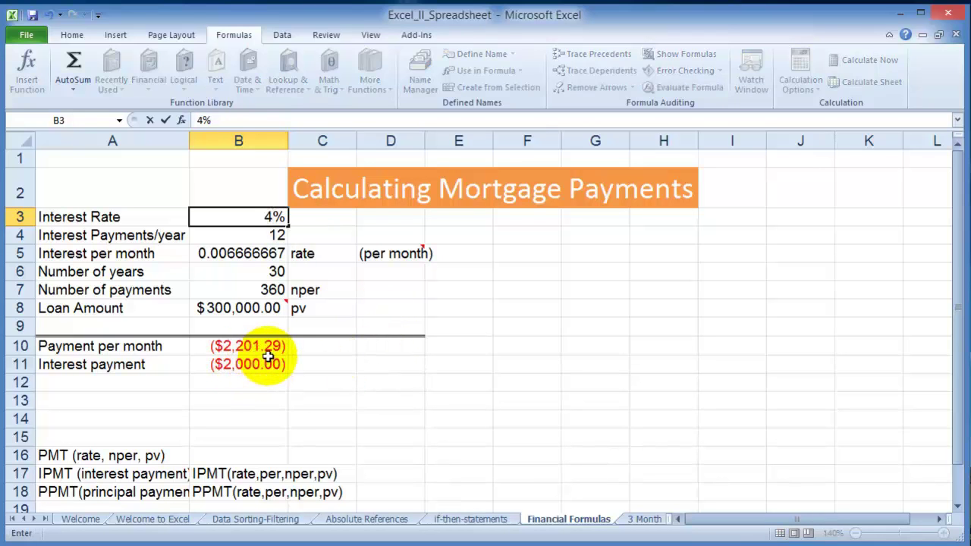
pyautogui.press('Return')
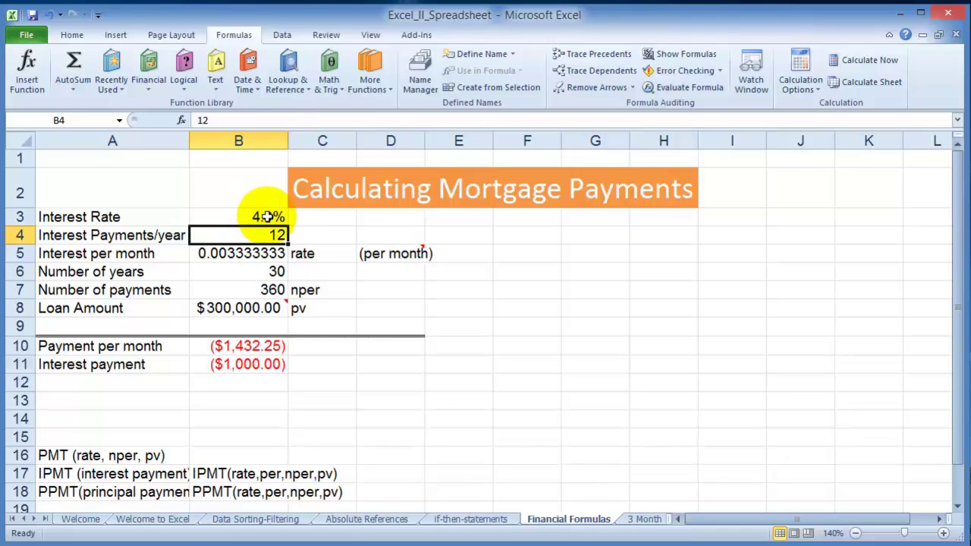
# Check the interest payment in B11 and set the loan amount in B8 to 200000.
pyautogui.click(259, 365)
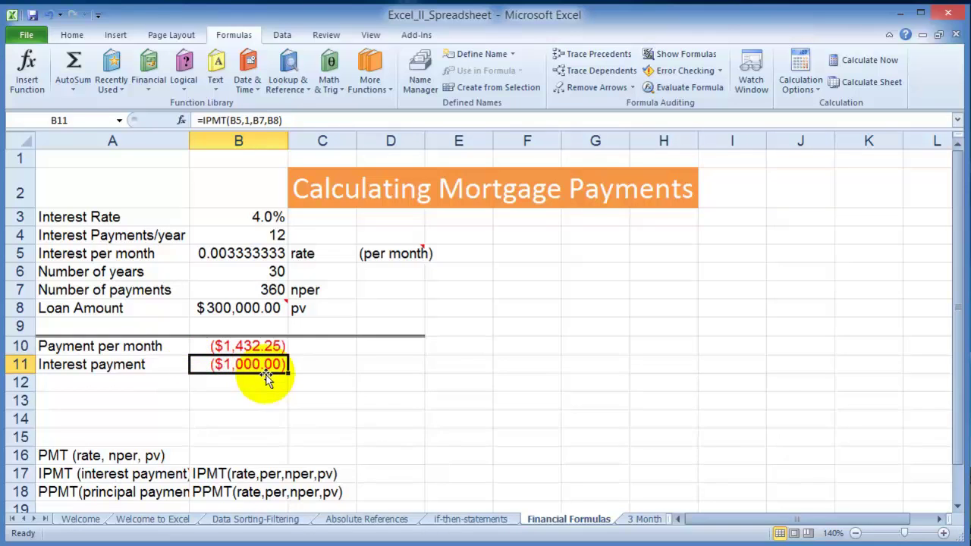
pyautogui.click(228, 308)
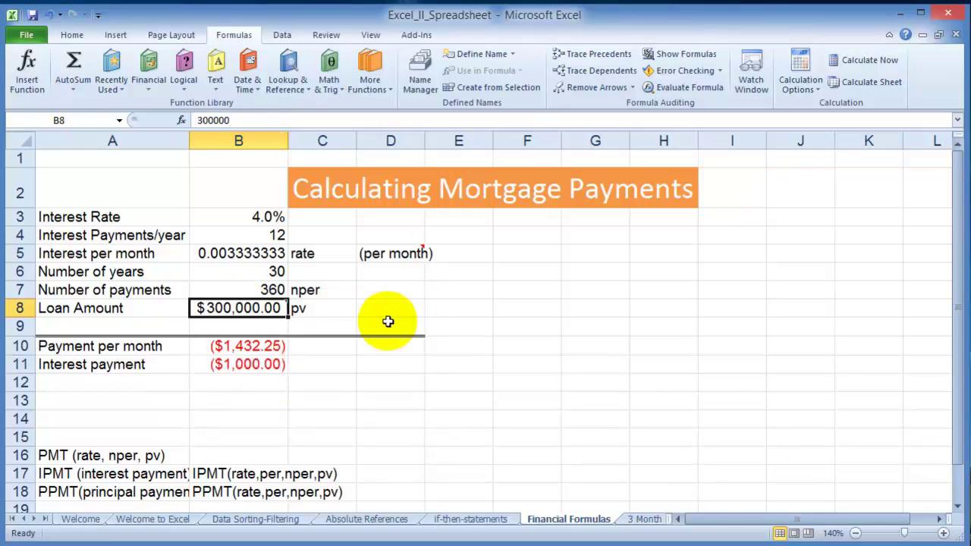
pyautogui.write('2')
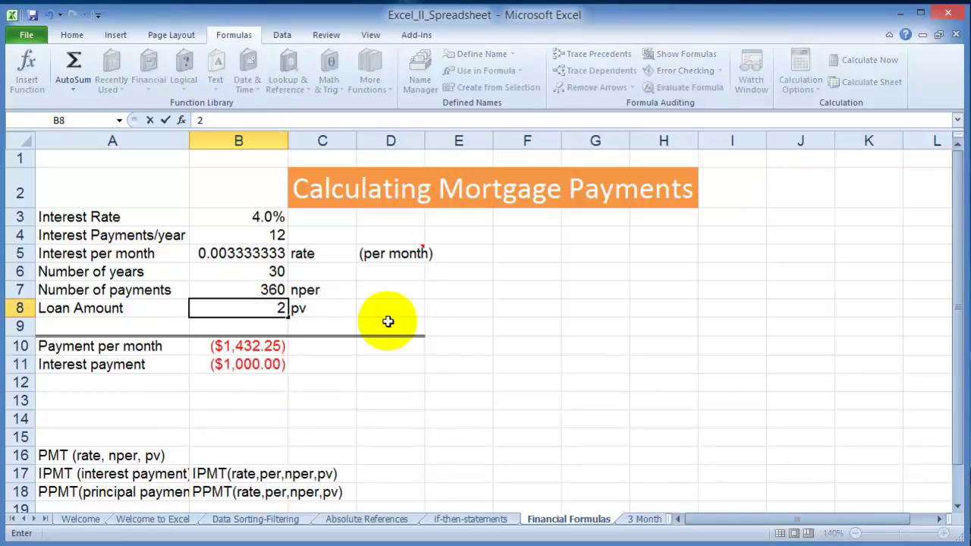
pyautogui.write('00000')
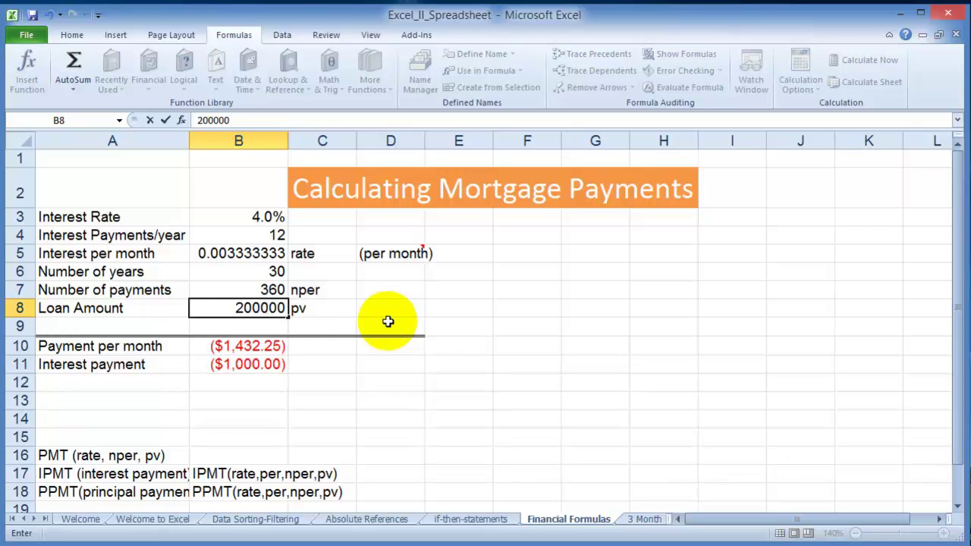
pyautogui.press('Return')
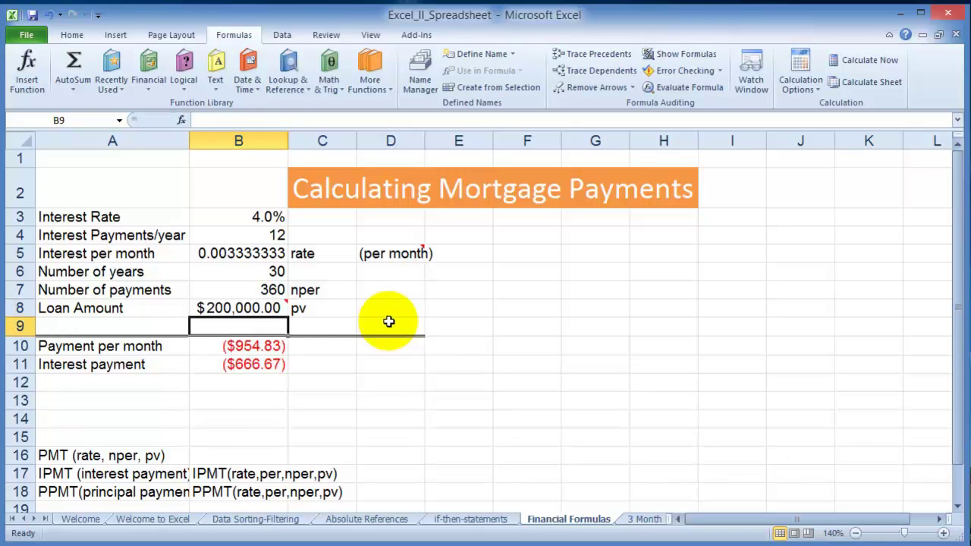
# Set the interest rate in B3 to 5% and check the interest payment in B11.
pyautogui.click(254, 350)
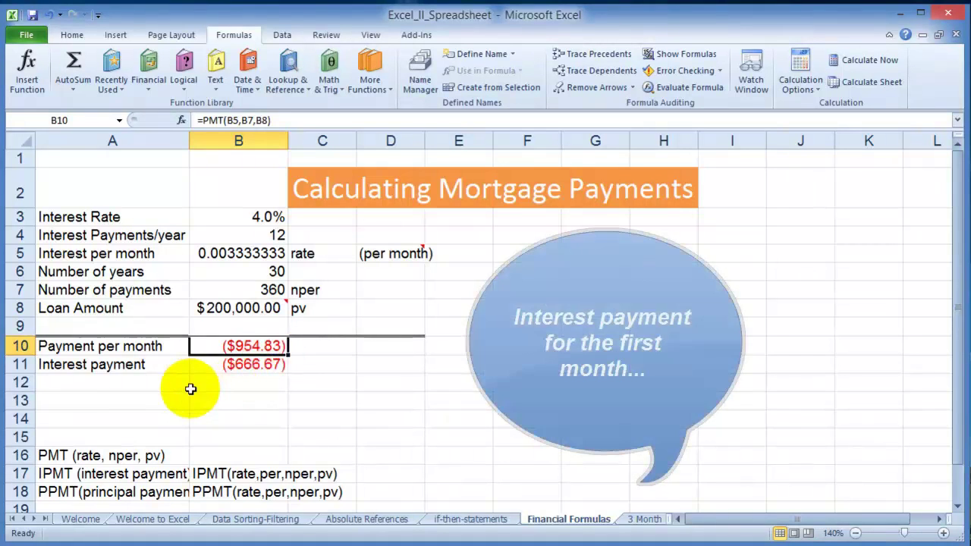
pyautogui.click(77, 370)
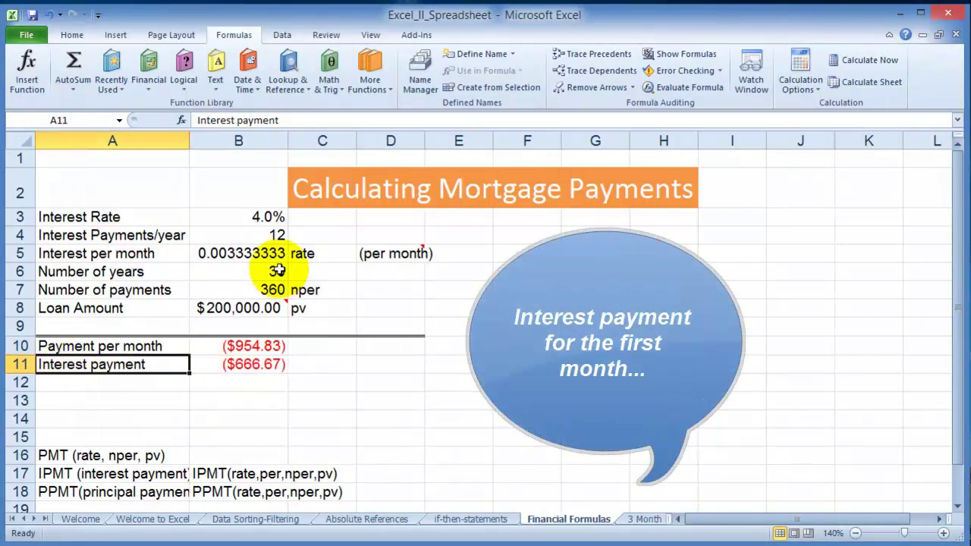
pyautogui.click(262, 219)
pyautogui.write('5')
pyautogui.click(250, 366)
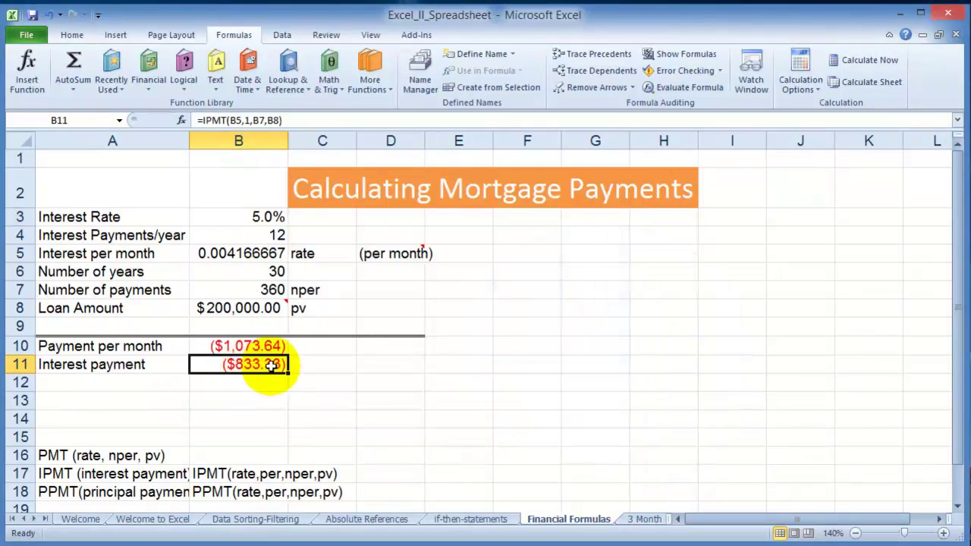
# Change the per argument of the IPMT formula in B11 to 5.
pyautogui.click(249, 120)
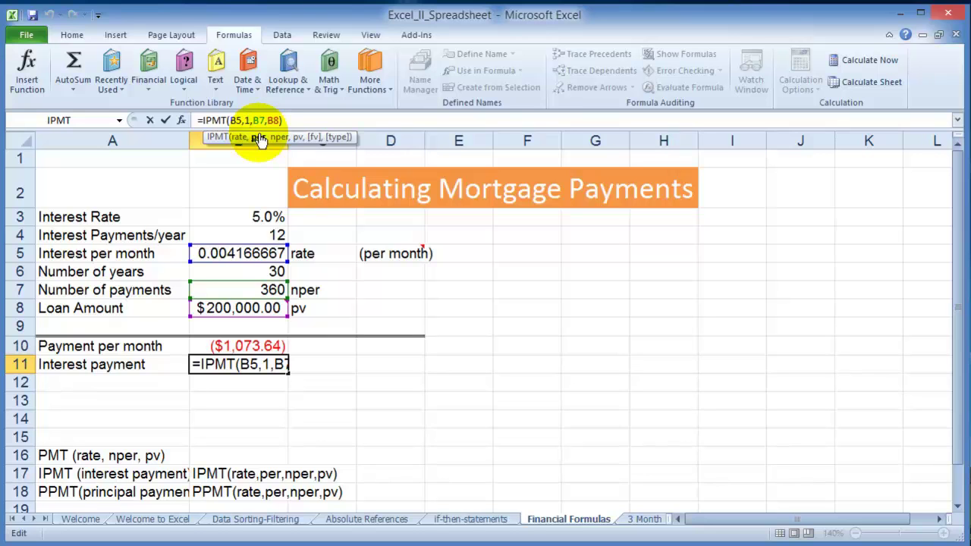
pyautogui.press('BackSpace')
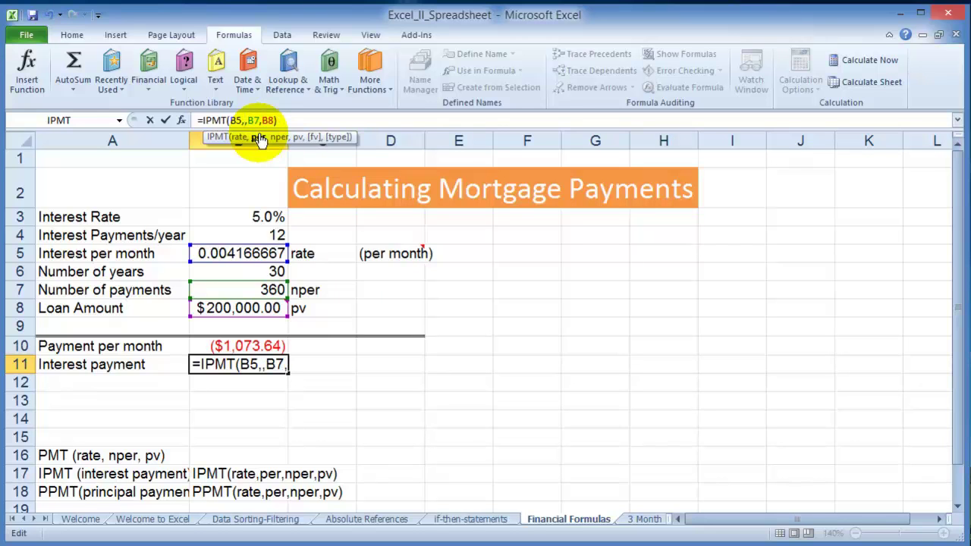
pyautogui.write('5')
pyautogui.press('Return')
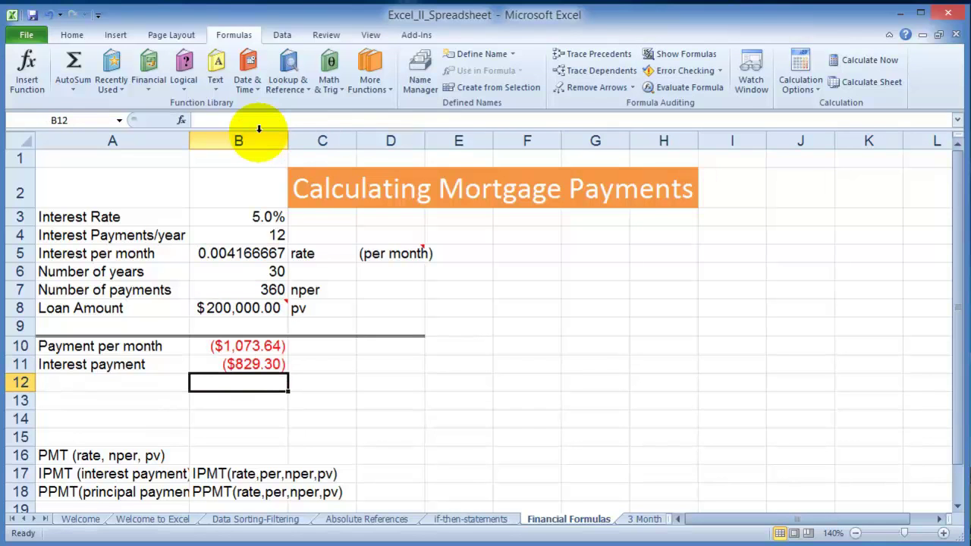
# Set the per argument of the IPMT formula in B11 back to 1.
pyautogui.click(255, 360)
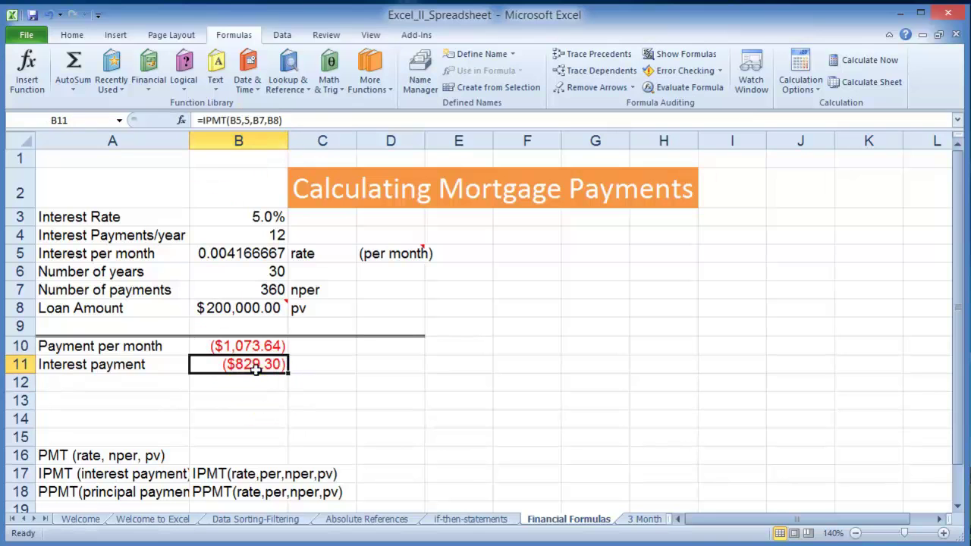
pyautogui.click(246, 120)
pyautogui.press('BackSpace')
pyautogui.write('1')
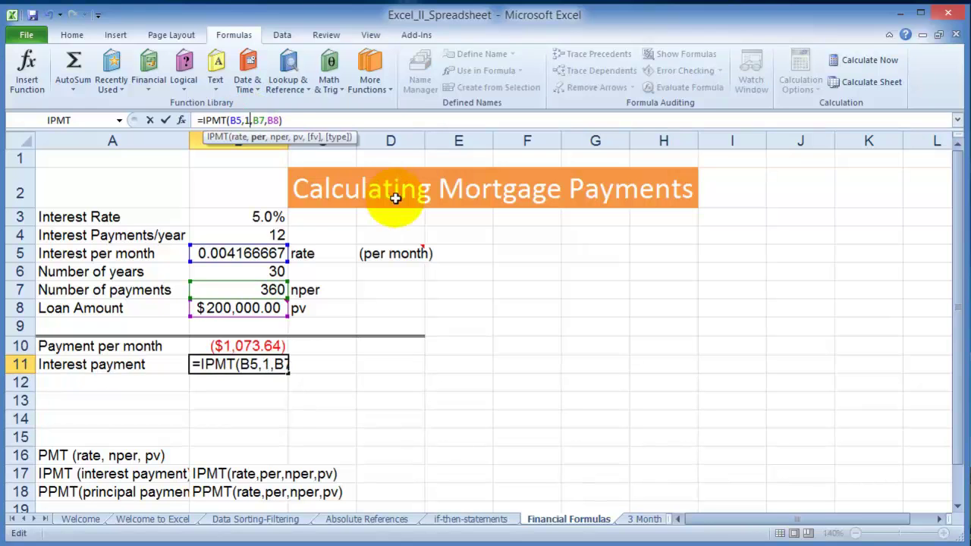
pyautogui.press('Return')
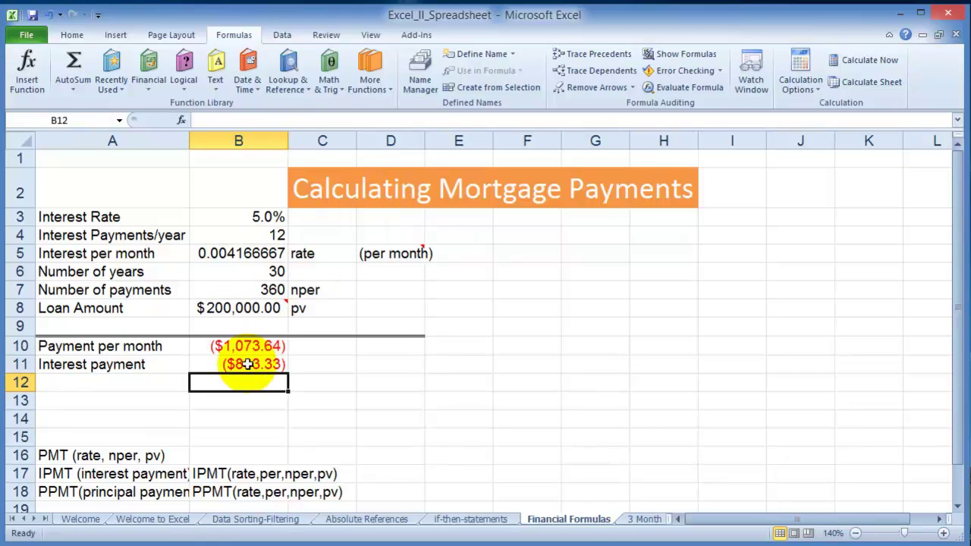
# Label cell A12, below the interest payment label, as "Principal payment".
pyautogui.click(107, 384)
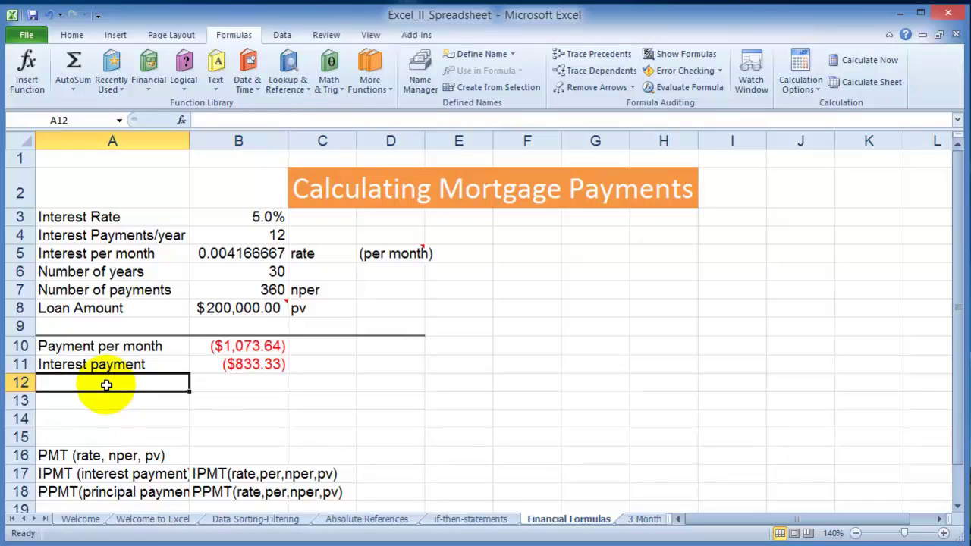
pyautogui.write('Pi')
pyautogui.write('incipal payment')
# Search Insert Function for ppmt and insert the PPMT function in the principal payment cell B12.
pyautogui.click(227, 383)
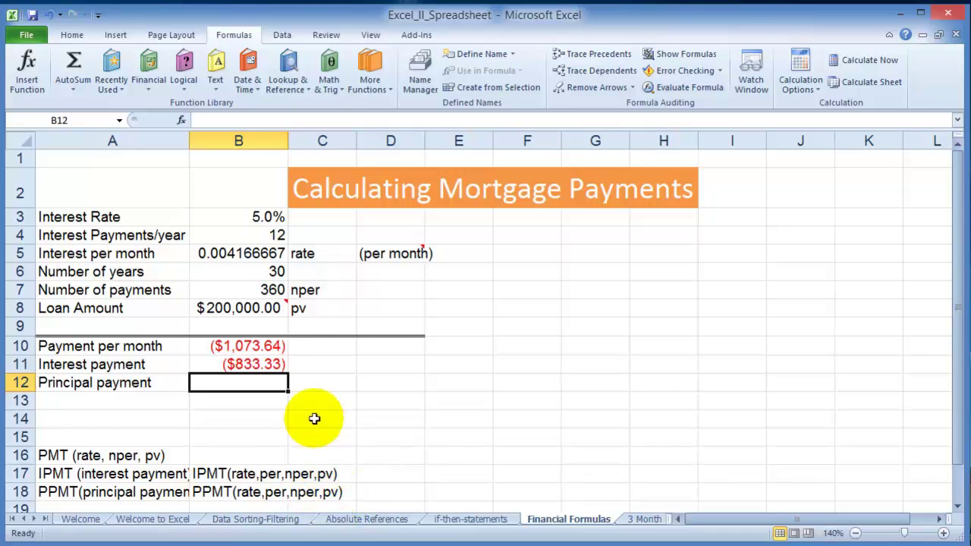
pyautogui.click(27, 88)
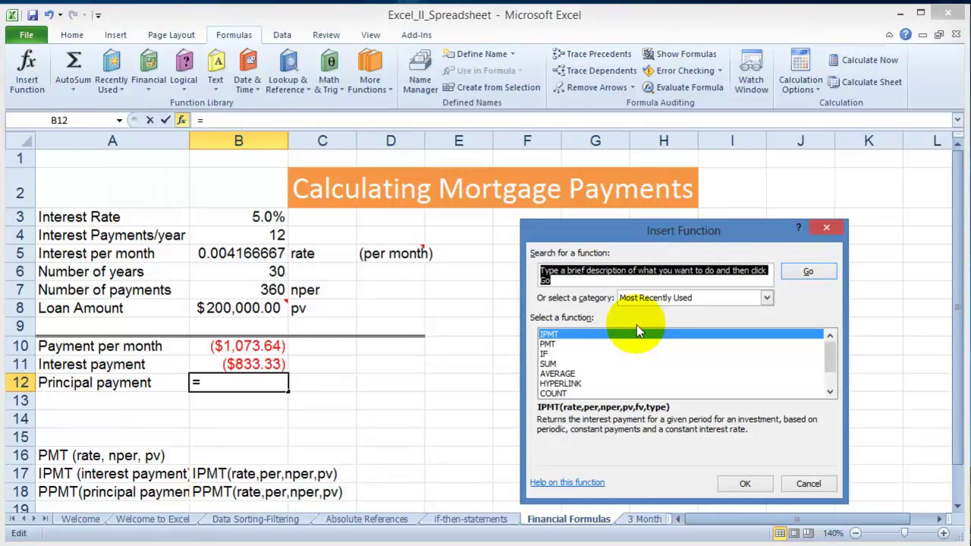
pyautogui.write('ppmt')
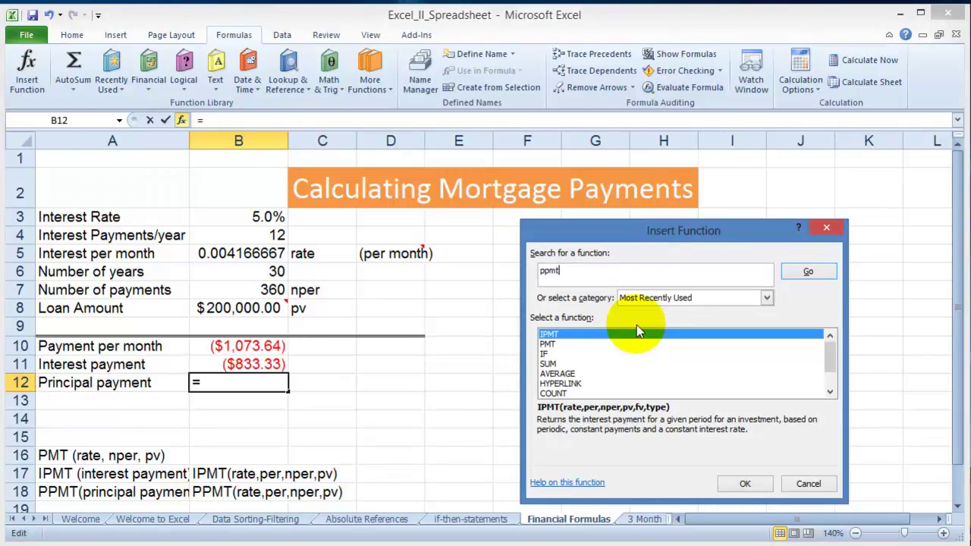
pyautogui.press('Return')
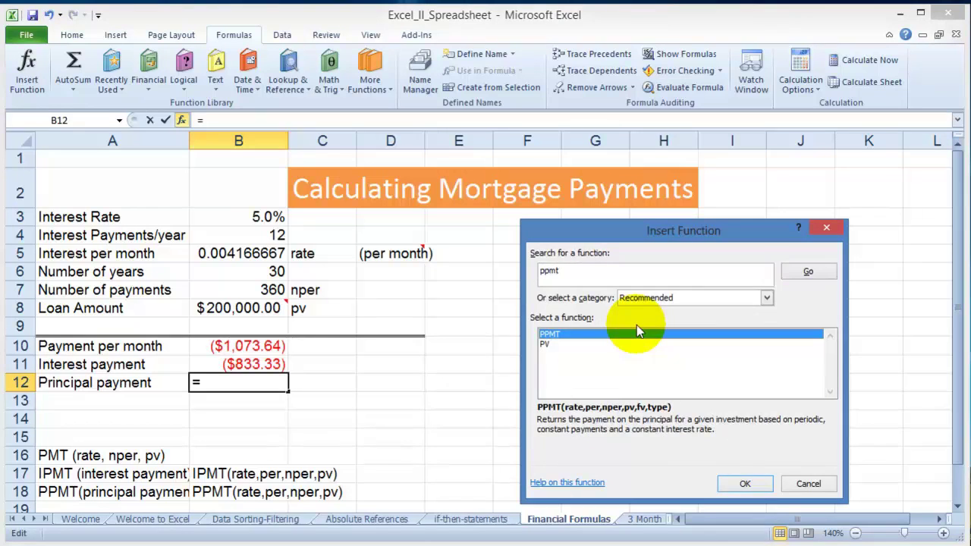
pyautogui.click(743, 484)
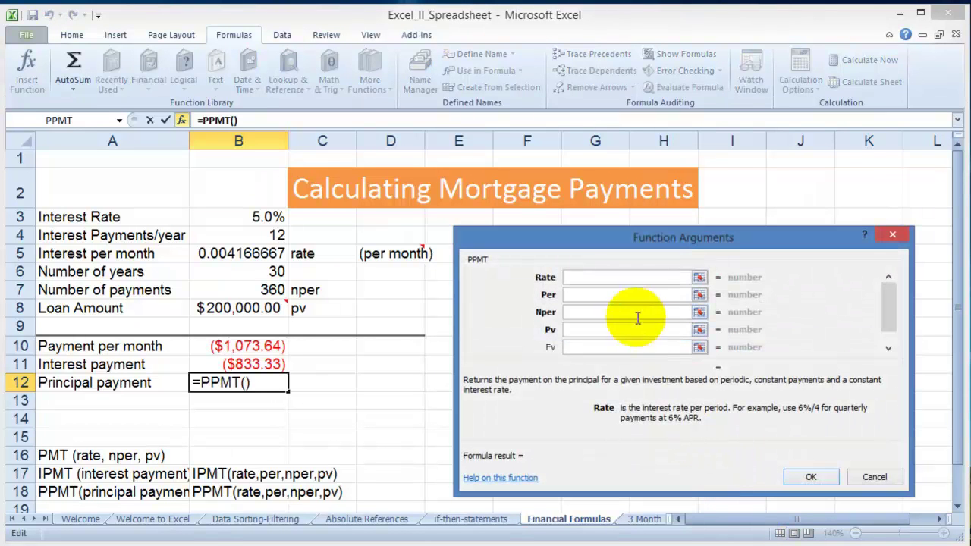
# Complete the PPMT arguments in B12 with rate B3, per 1, nper B7 and pv B8.
pyautogui.click(259, 216)
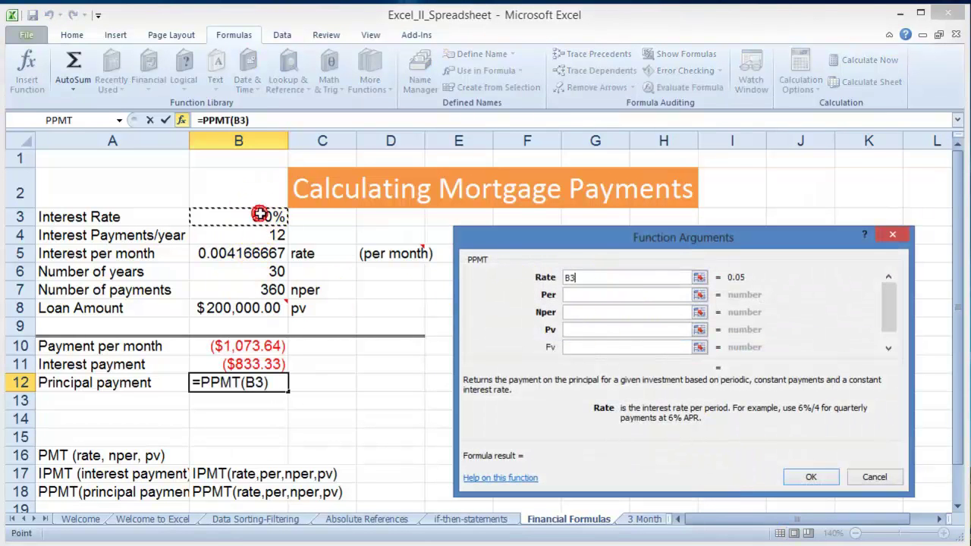
pyautogui.click(583, 295)
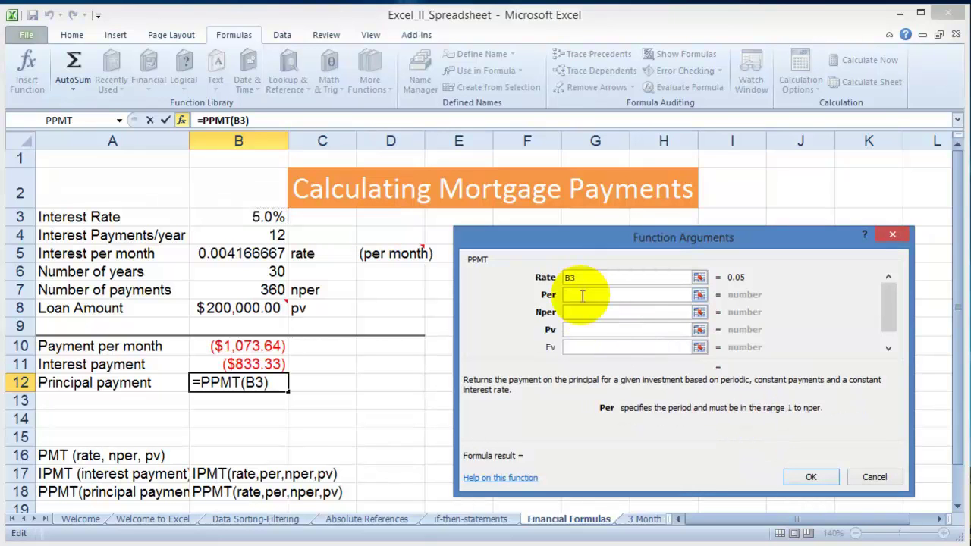
pyautogui.write('1')
pyautogui.click(569, 313)
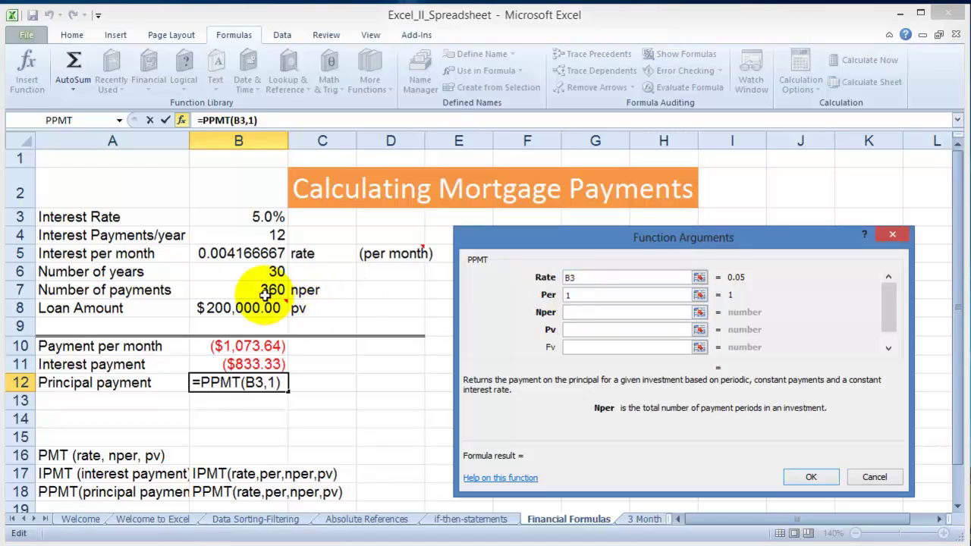
pyautogui.click(264, 293)
pyautogui.click(579, 331)
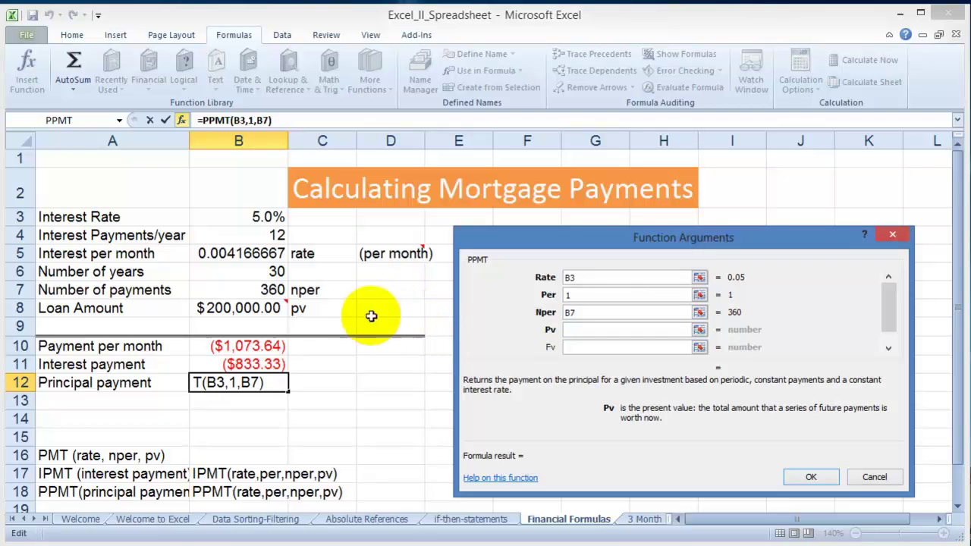
pyautogui.click(258, 306)
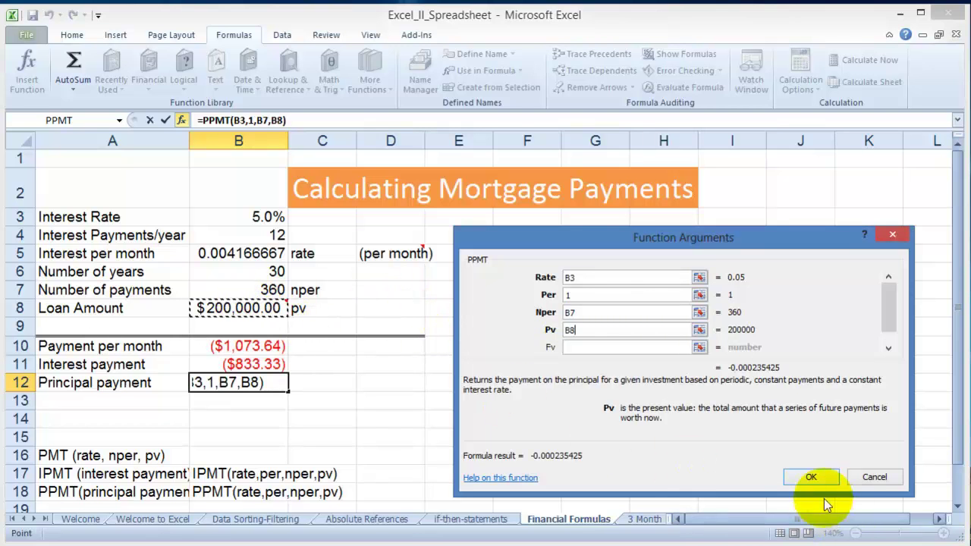
pyautogui.click(811, 477)
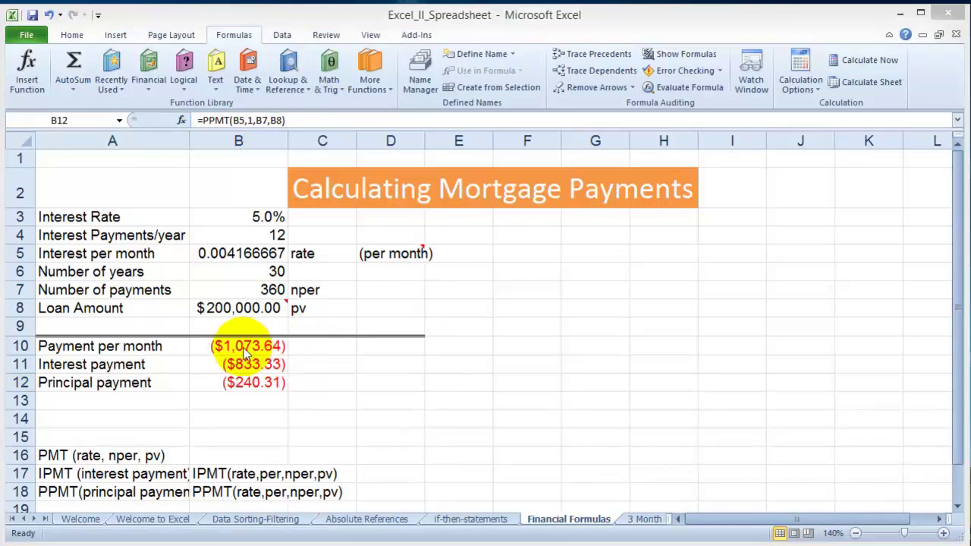
# Examine the arguments of the interest payment formula in B11 and the principal payment formula in B12.
pyautogui.click(254, 365)
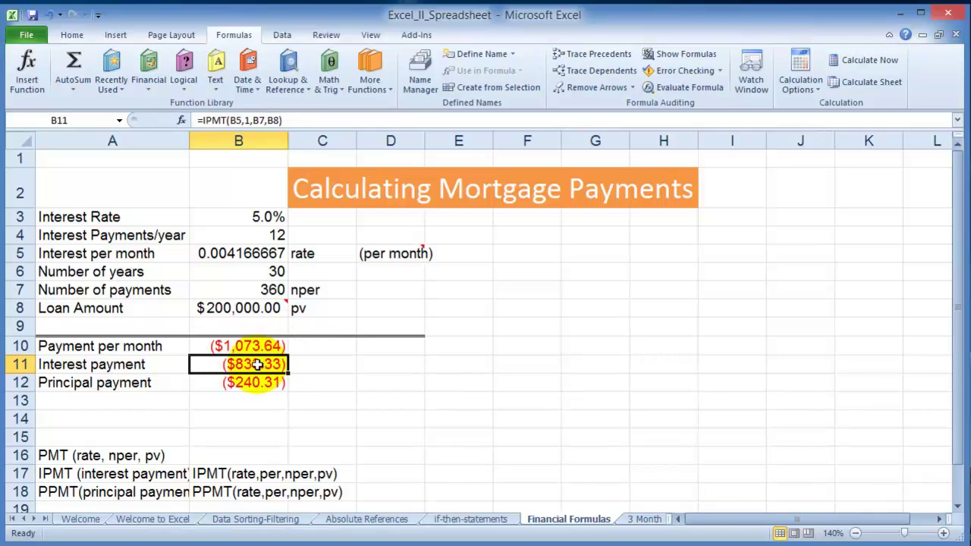
pyautogui.click(244, 119)
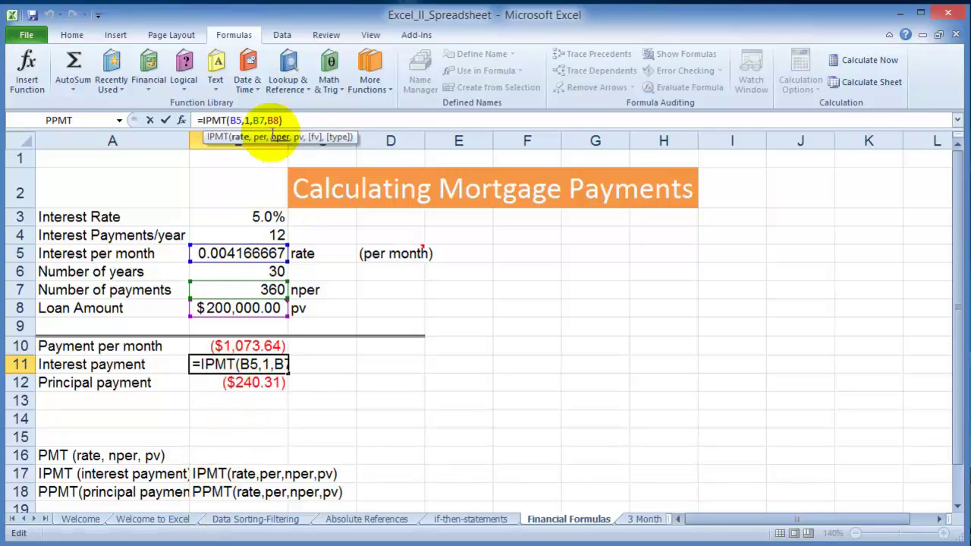
pyautogui.moveTo(284, 120); pyautogui.dragTo(196, 119)
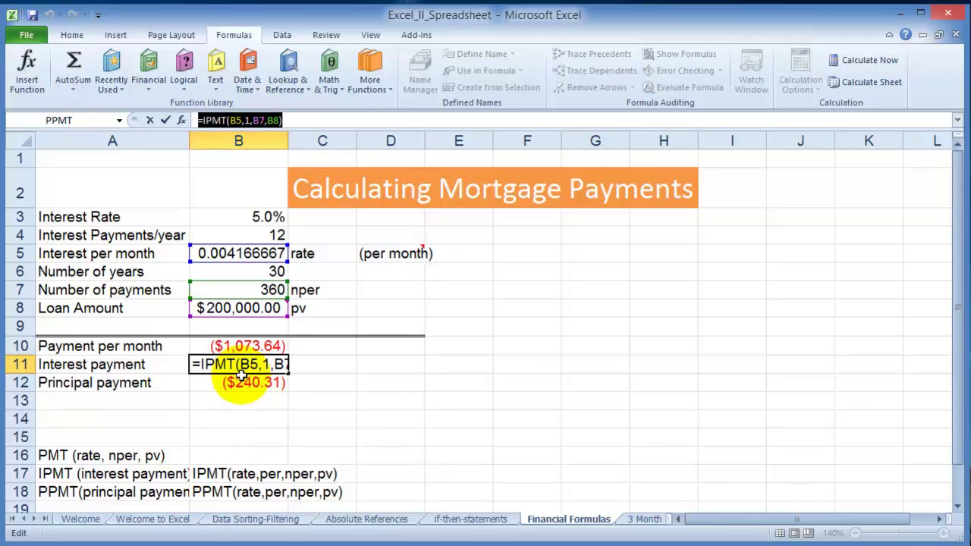
pyautogui.press('Escape')
pyautogui.click(243, 381)
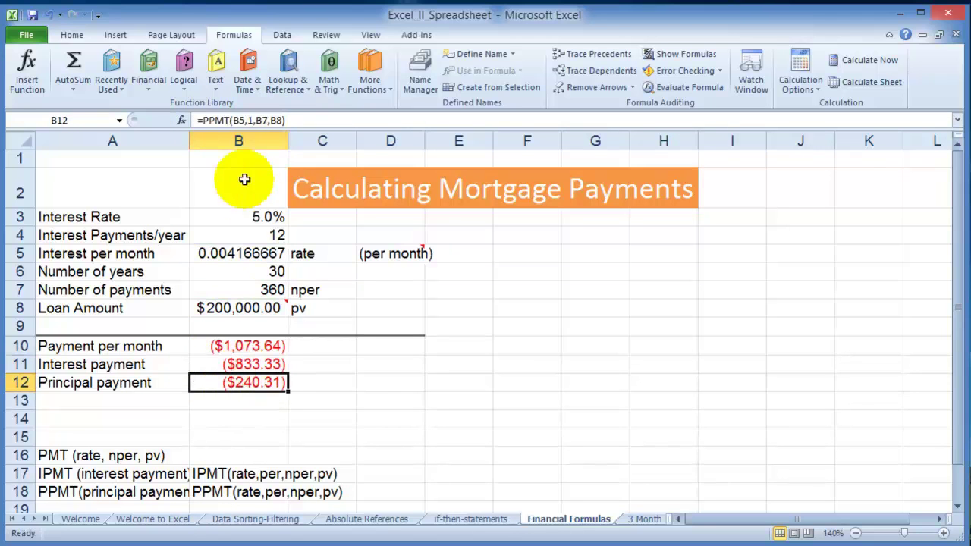
pyautogui.click(252, 120)
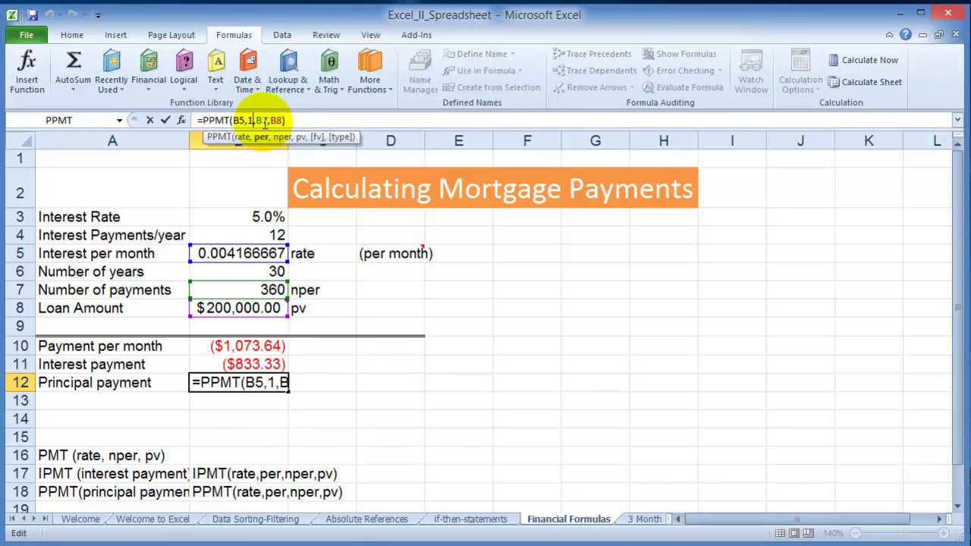
pyautogui.click(261, 120)
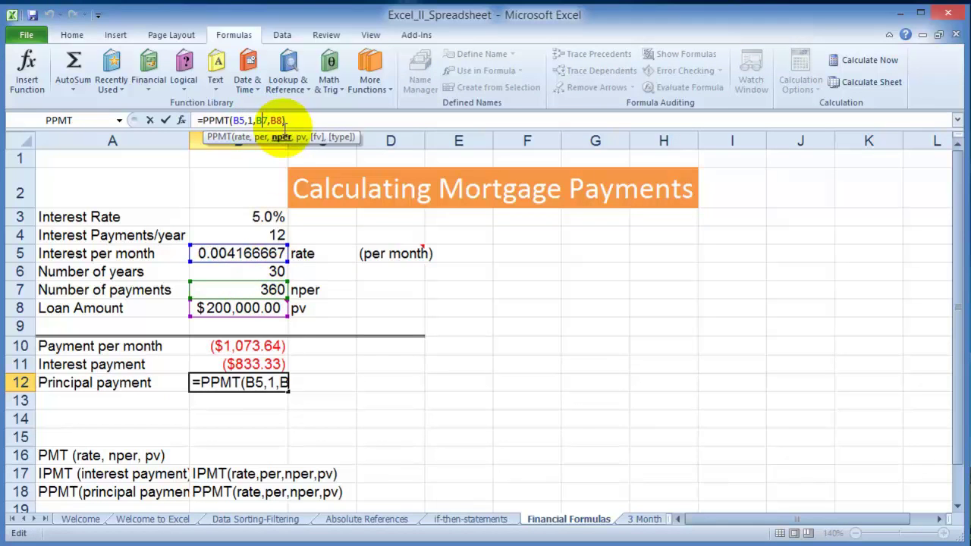
pyautogui.click(273, 120)
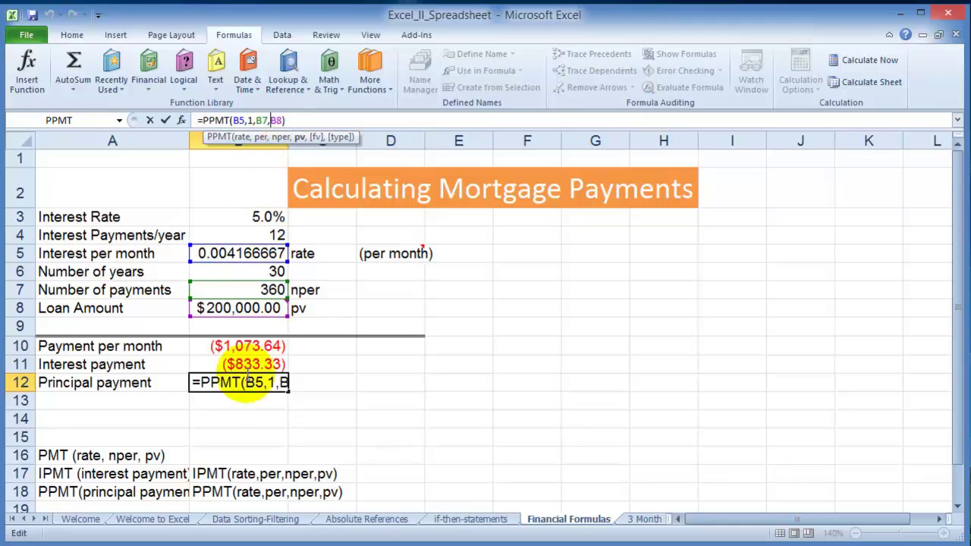
pyautogui.press('Return')
pyautogui.click(256, 415)
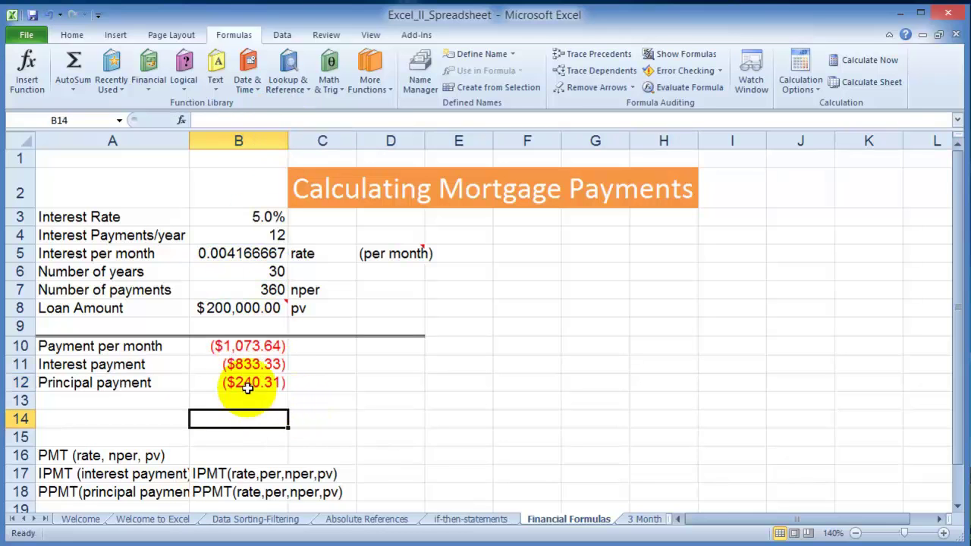
pyautogui.click(248, 383)
pyautogui.click(248, 385)
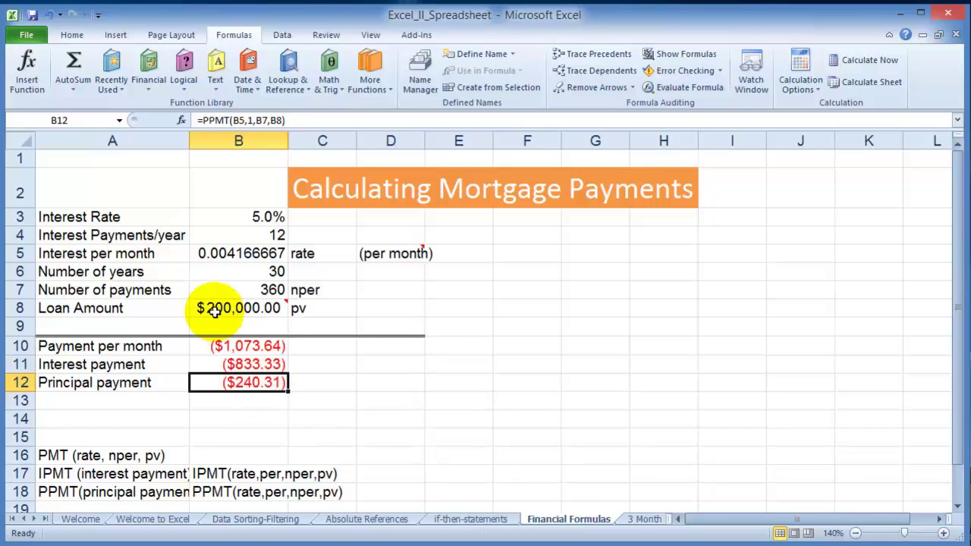
# Set the interest rate in B3 to 8% and check the loan amount and principal payment cells.
pyautogui.click(247, 219)
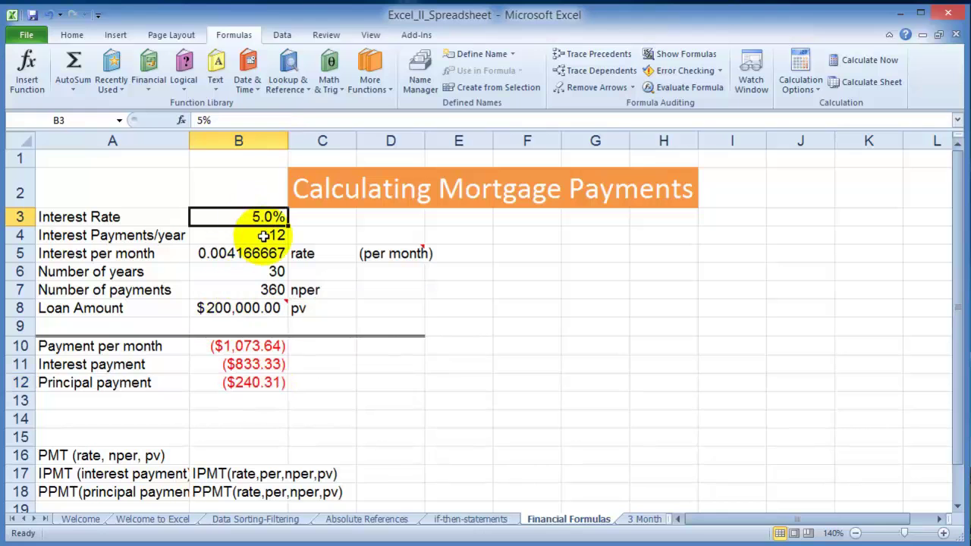
pyautogui.write('8')
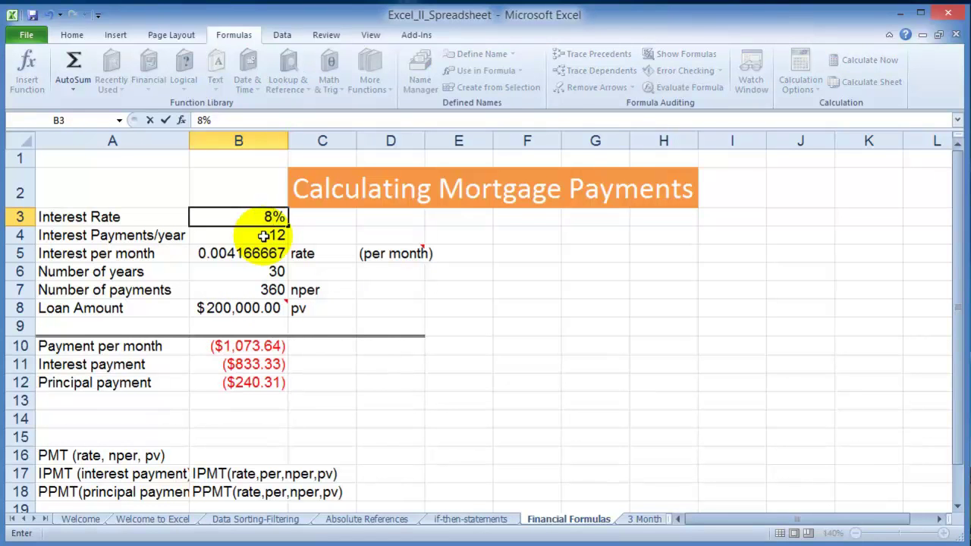
pyautogui.press('Return')
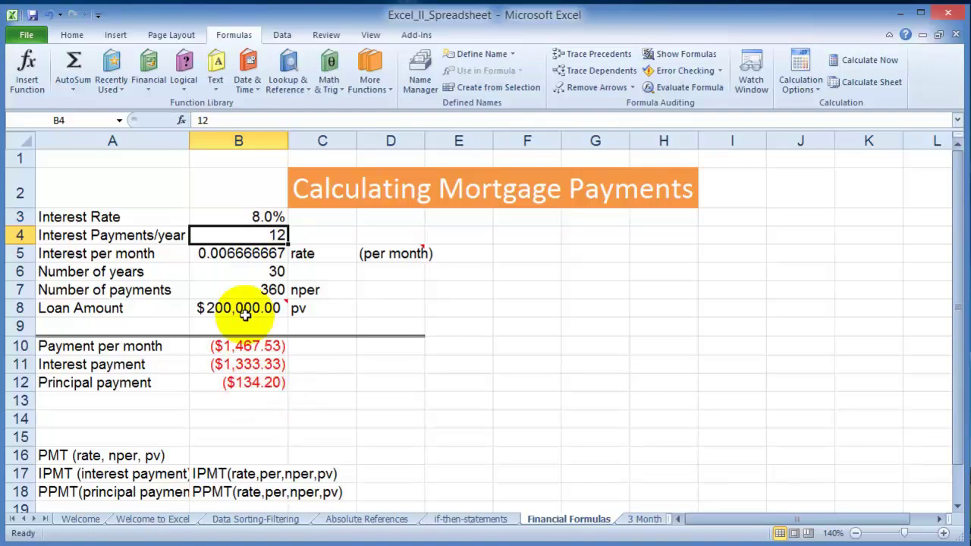
pyautogui.click(256, 218)
pyautogui.click(245, 308)
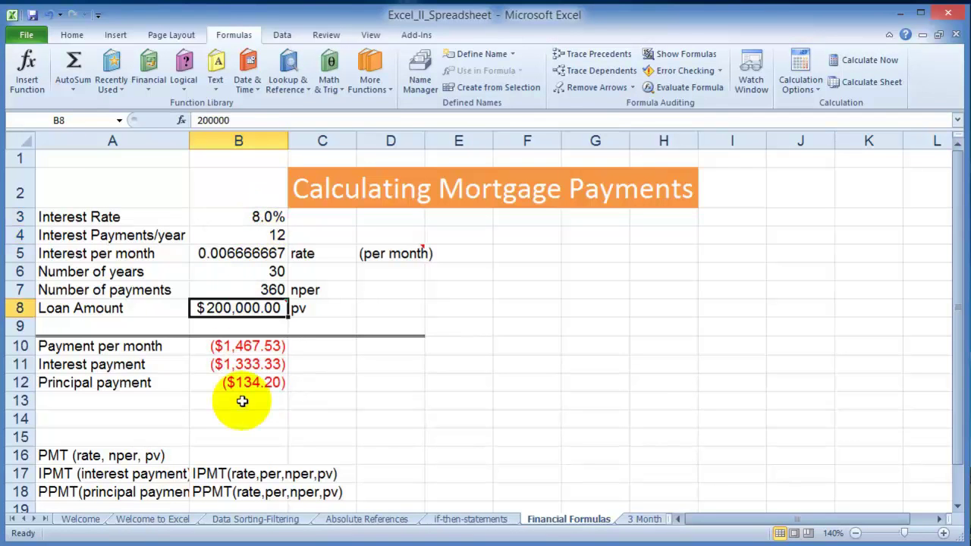
pyautogui.click(245, 383)
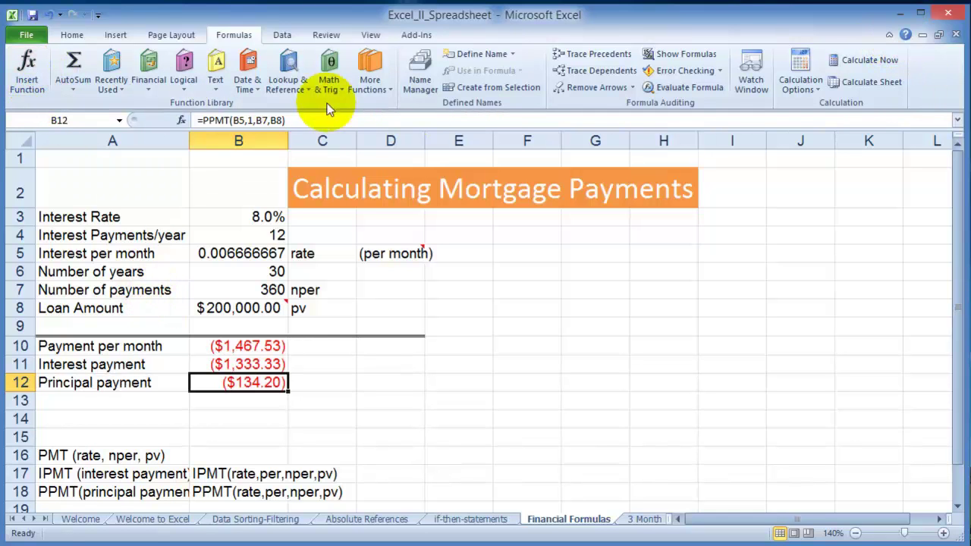
pyautogui.click(27, 73)
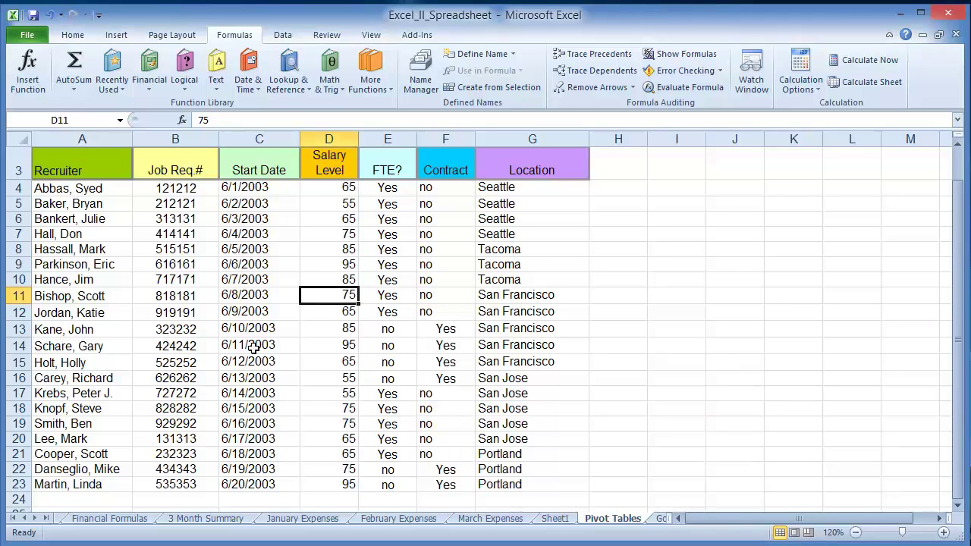
# Create a PivotTable on a new worksheet from the recruiter data A3:G23 of the Pivot Tables sheet.
pyautogui.scroll(1, 227, 342)
pyautogui.click(119, 294)
pyautogui.scroll(-4, 169, 308)
pyautogui.scroll(3, 168, 310)
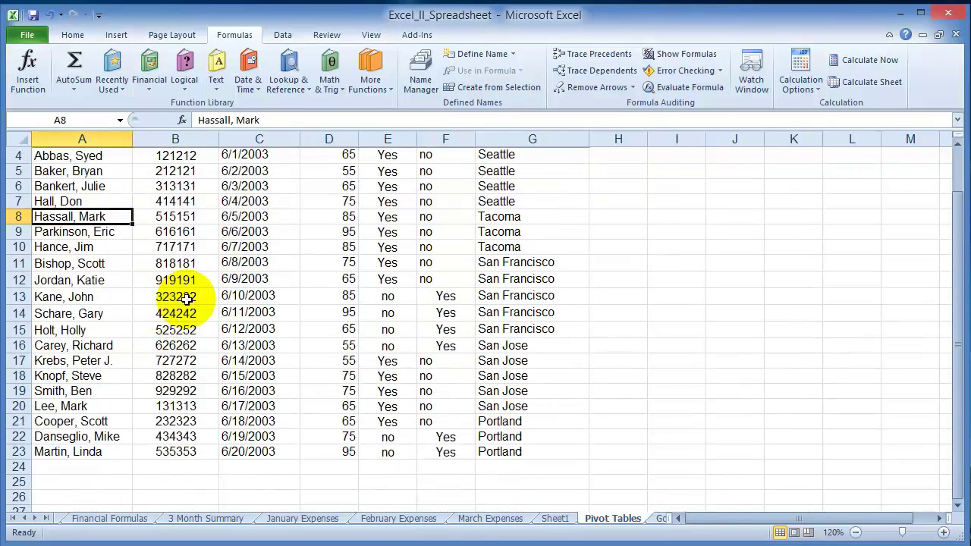
pyautogui.scroll(1, 171, 304)
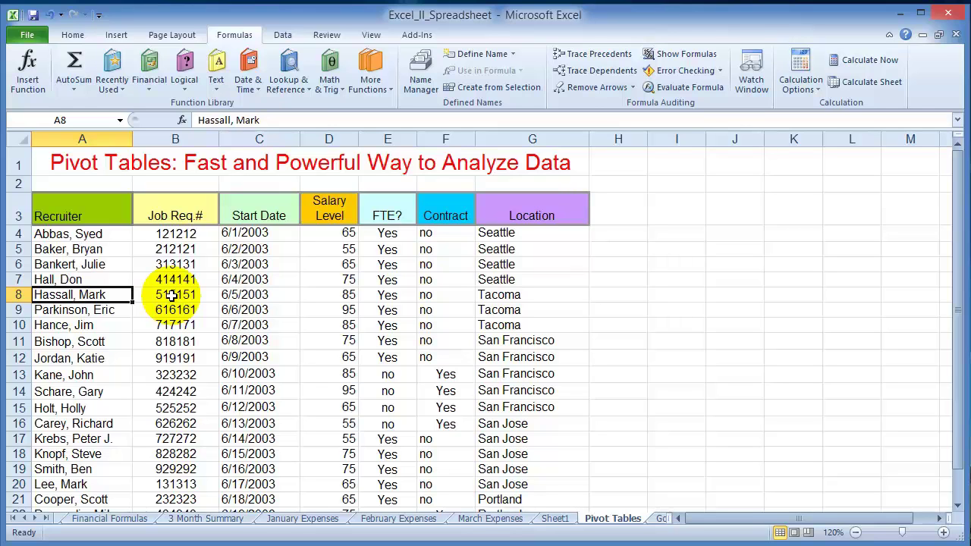
pyautogui.click(62, 217)
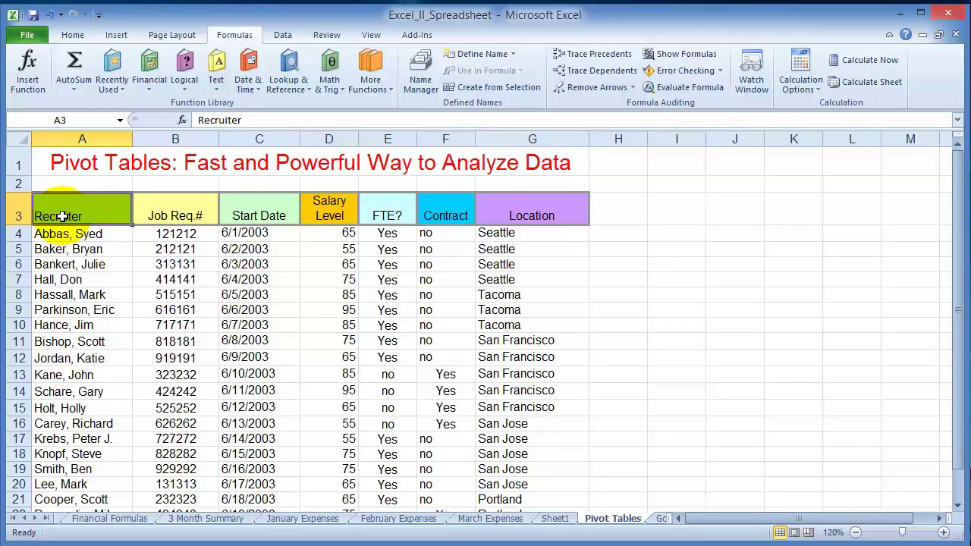
pyautogui.moveTo(88, 216); pyautogui.dragTo(499, 483)
pyautogui.click(115, 36)
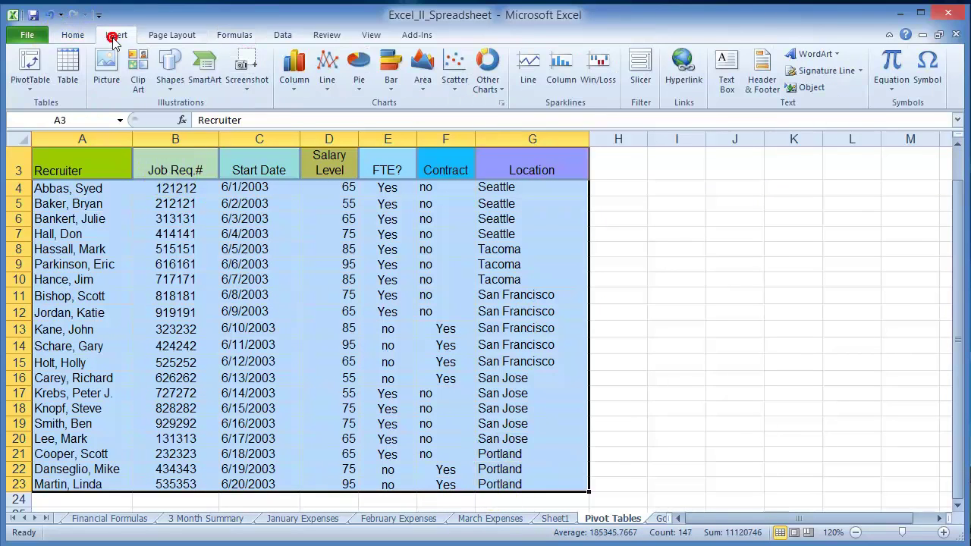
pyautogui.click(35, 86)
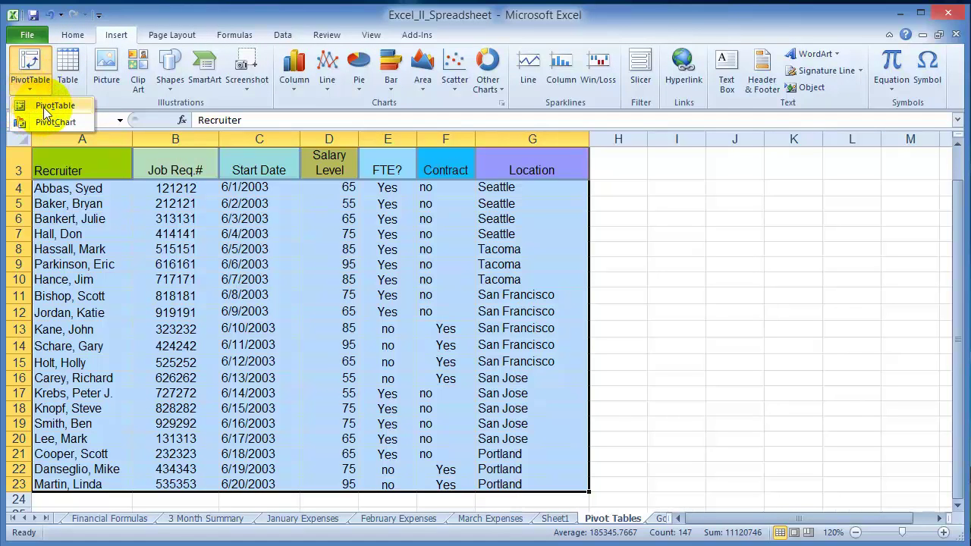
pyautogui.click(45, 107)
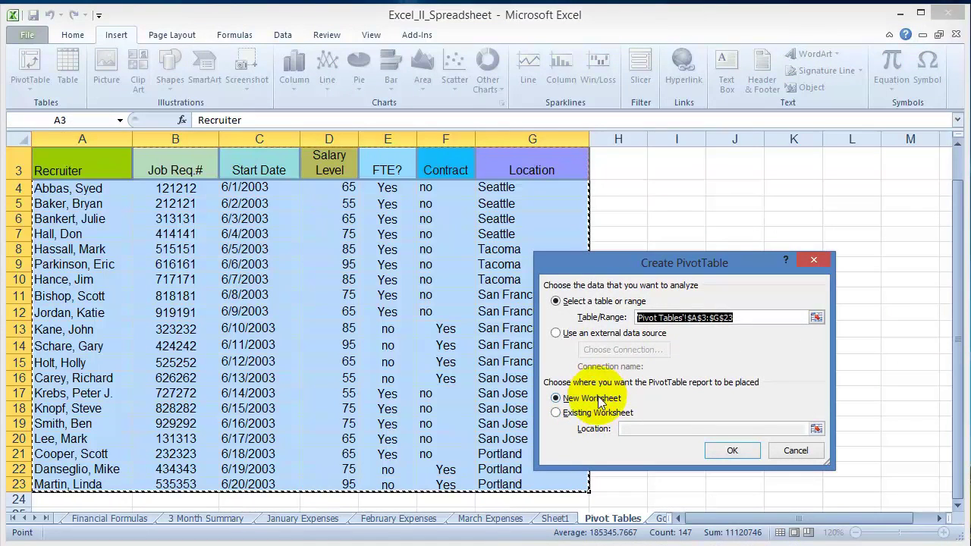
pyautogui.click(731, 453)
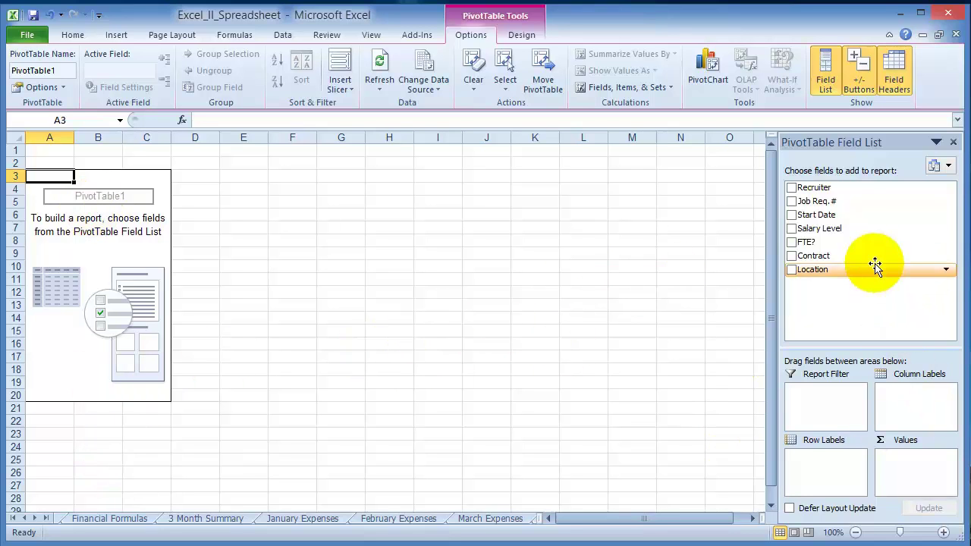
# Add Recruiter as a row label and Contract as the report filter of the PivotTable.
pyautogui.click(792, 189)
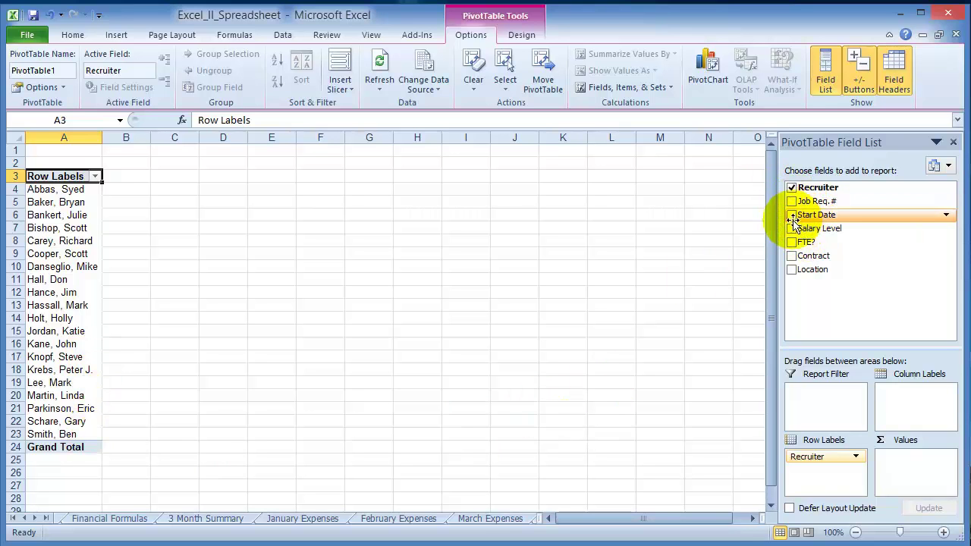
pyautogui.click(791, 256)
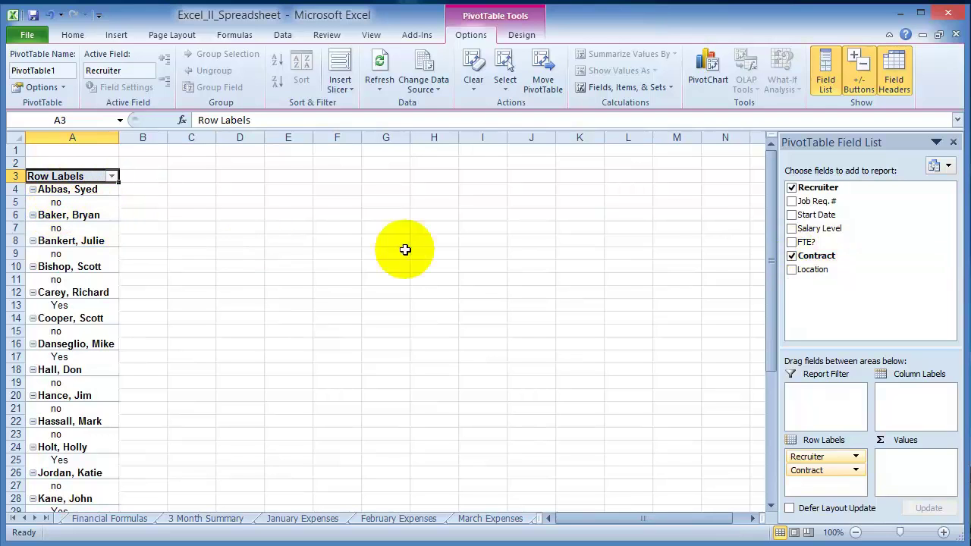
pyautogui.moveTo(795, 260); pyautogui.dragTo(836, 399)
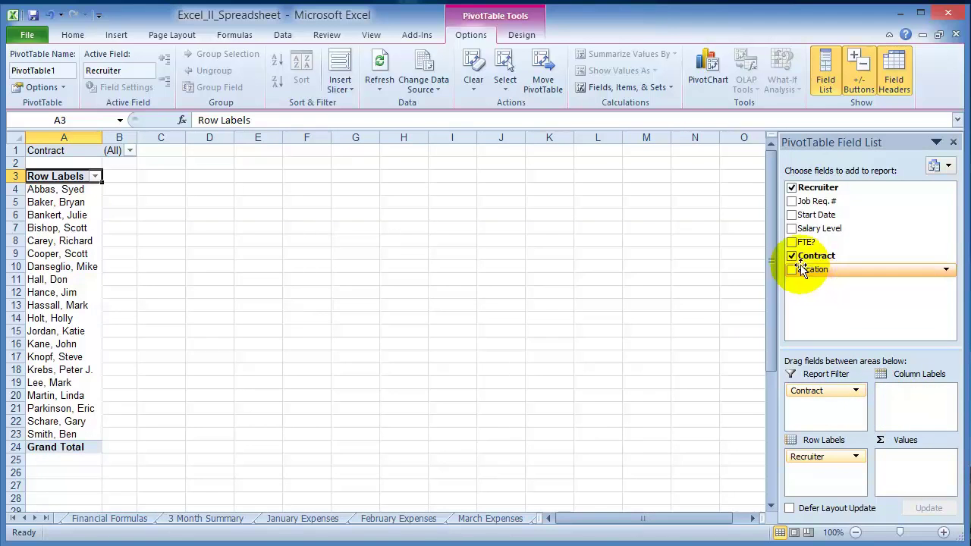
# Add Start Date, Job Req.# and Location to the PivotTable, with Location as the first row label above Recruiter.
pyautogui.click(791, 216)
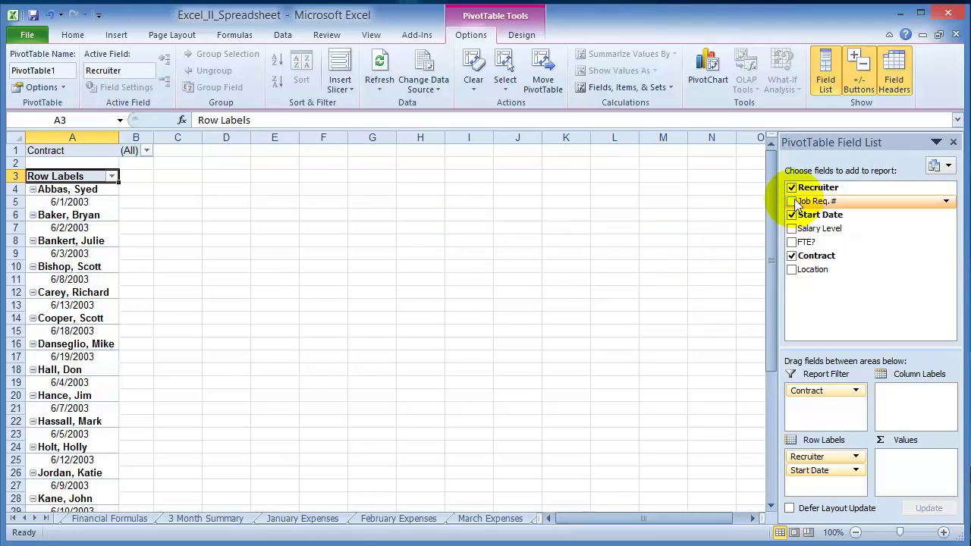
pyautogui.click(790, 201)
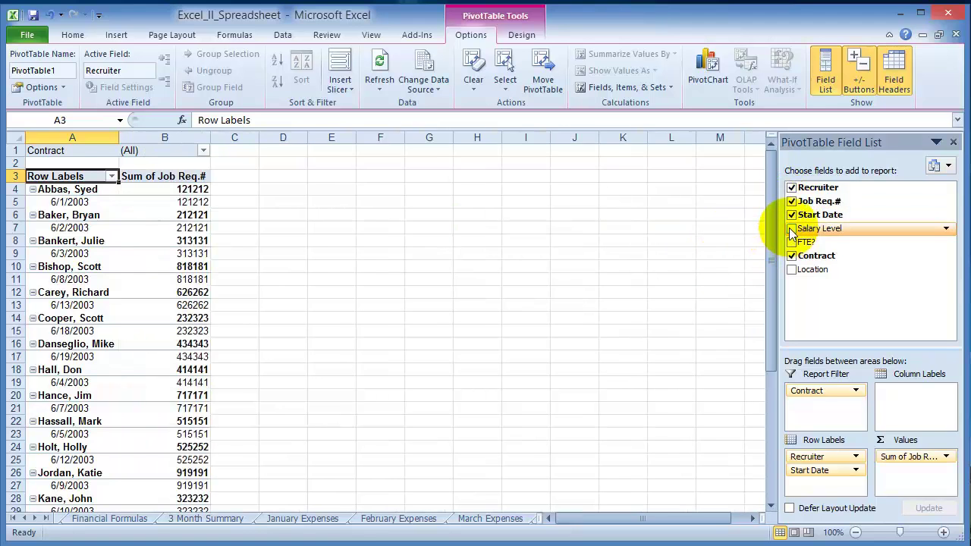
pyautogui.click(792, 270)
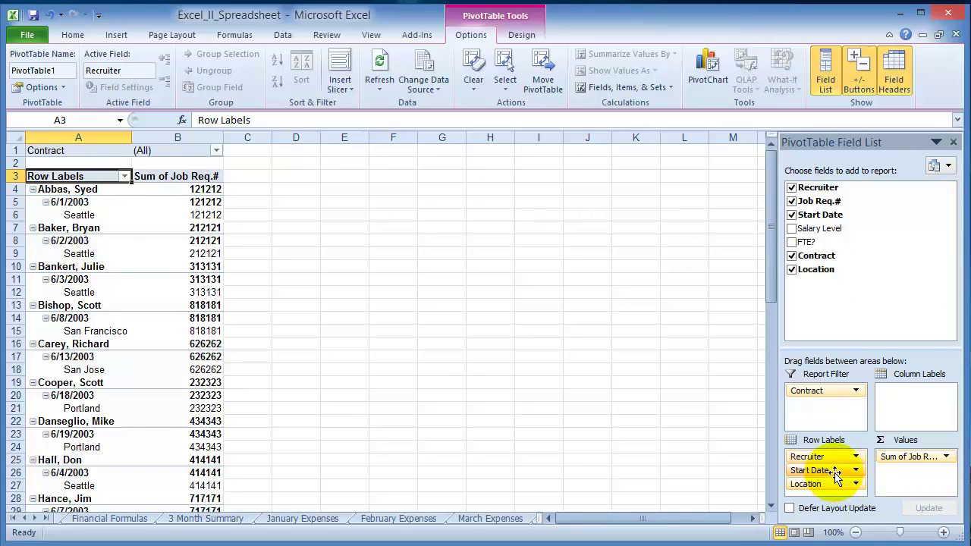
pyautogui.moveTo(830, 483); pyautogui.dragTo(839, 453)
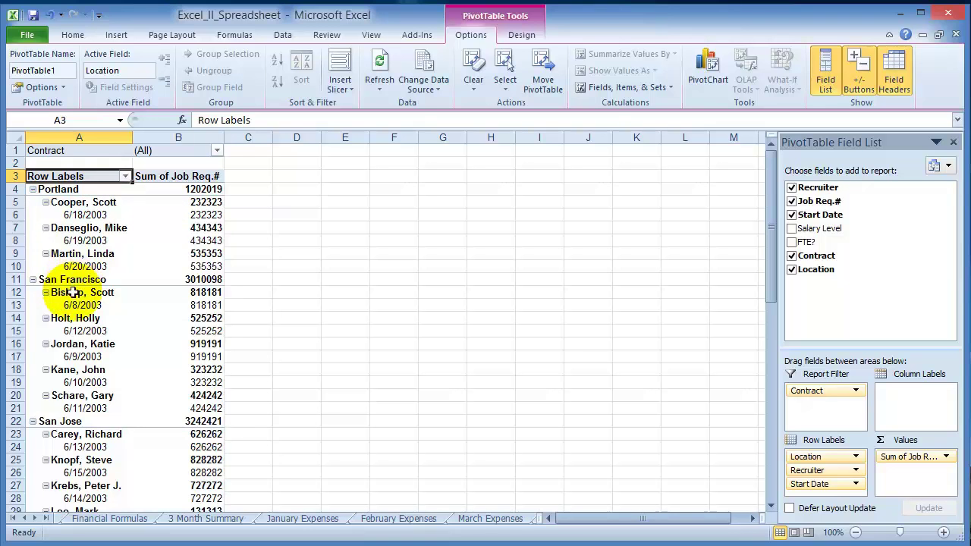
# Try the FTE? field in the PivotTable and remove it, and set the Contract report filter to Yes.
pyautogui.click(792, 243)
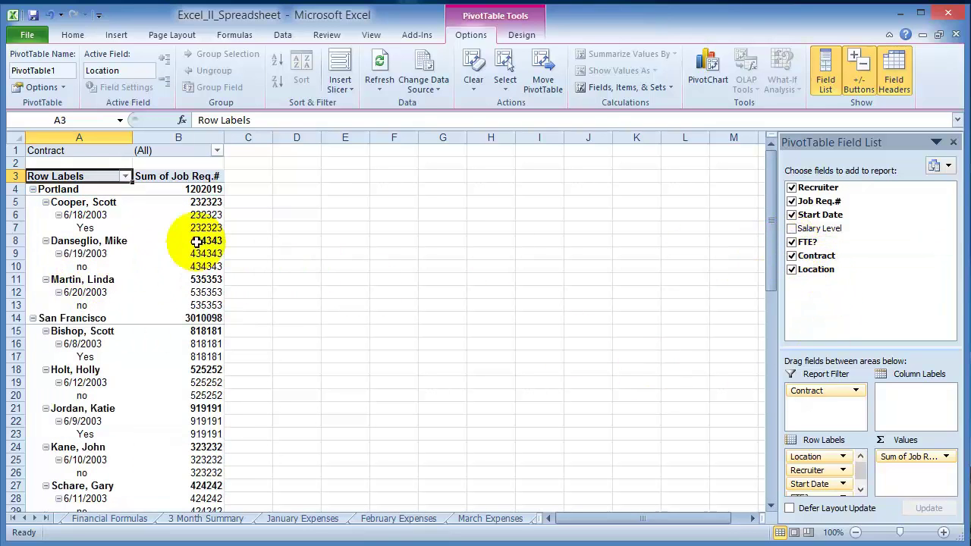
pyautogui.click(792, 243)
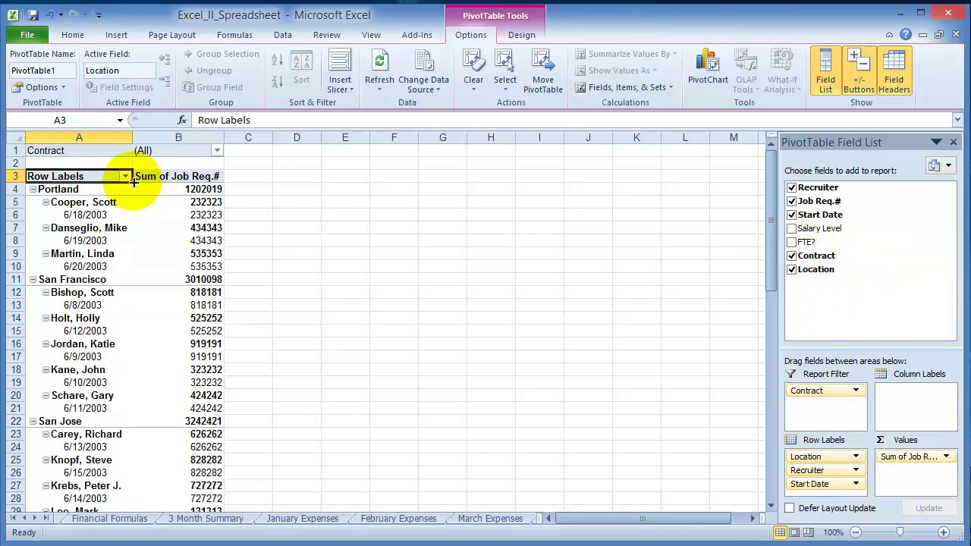
pyautogui.click(217, 150)
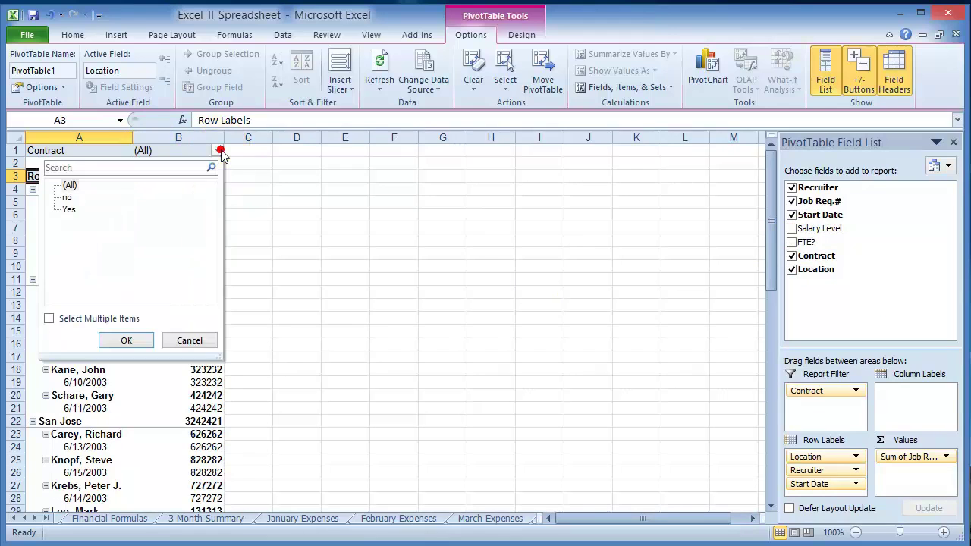
pyautogui.click(69, 210)
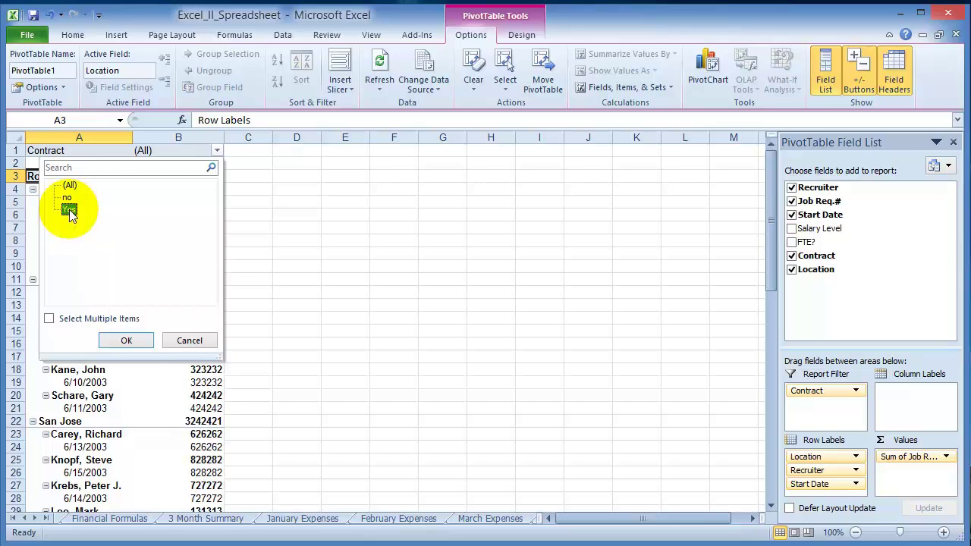
pyautogui.click(127, 340)
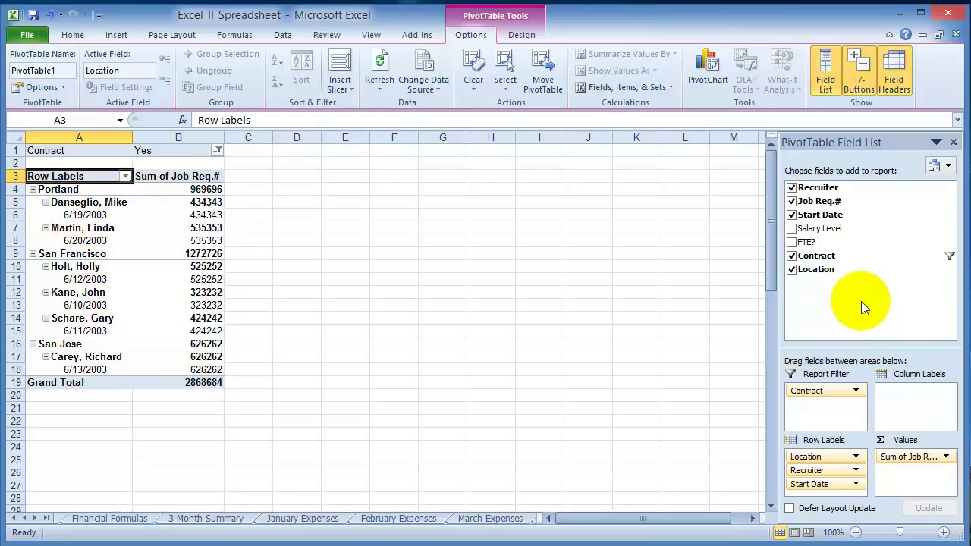
# Add FTE? as the last row label and Salary Level as summed values, and place Salary Level as a second report filter.
pyautogui.click(792, 243)
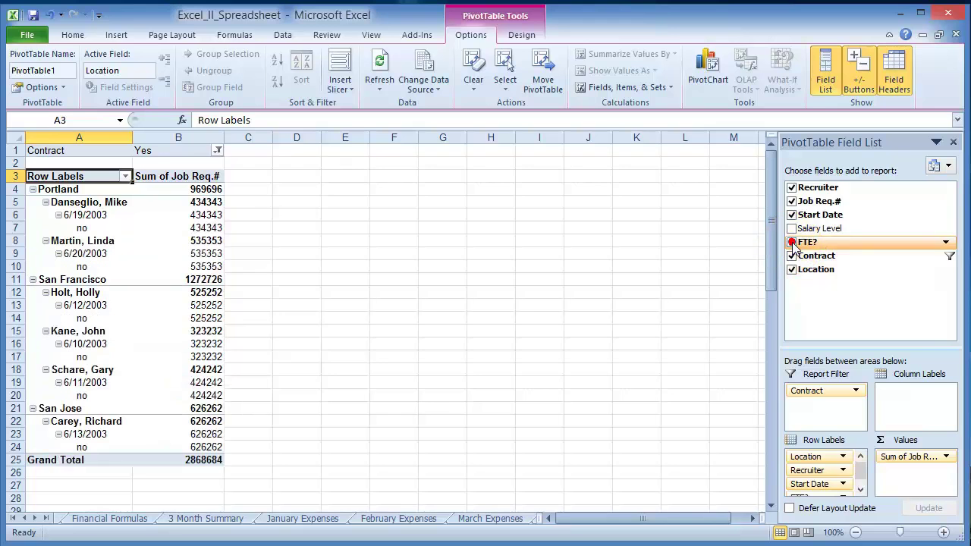
pyautogui.click(792, 229)
pyautogui.click(794, 243)
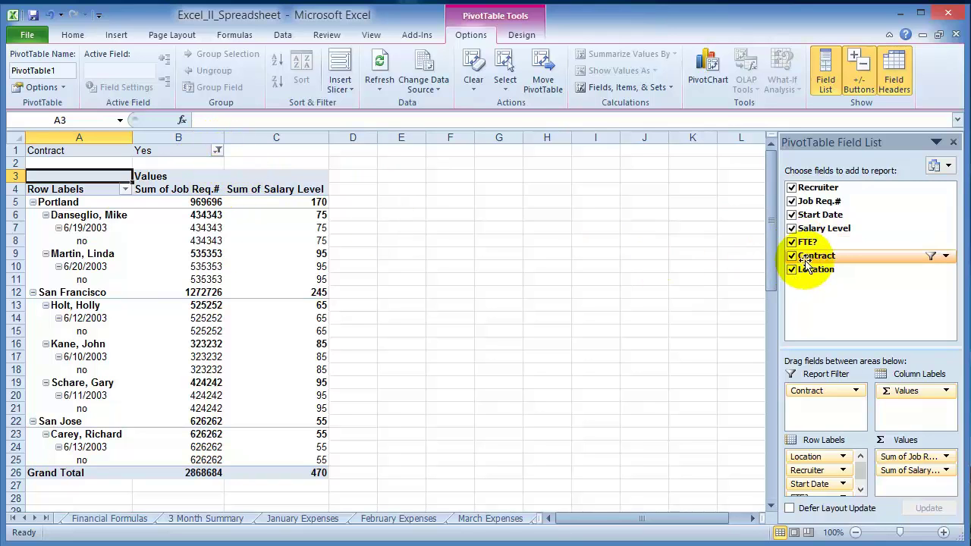
pyautogui.moveTo(820, 227); pyautogui.dragTo(829, 416)
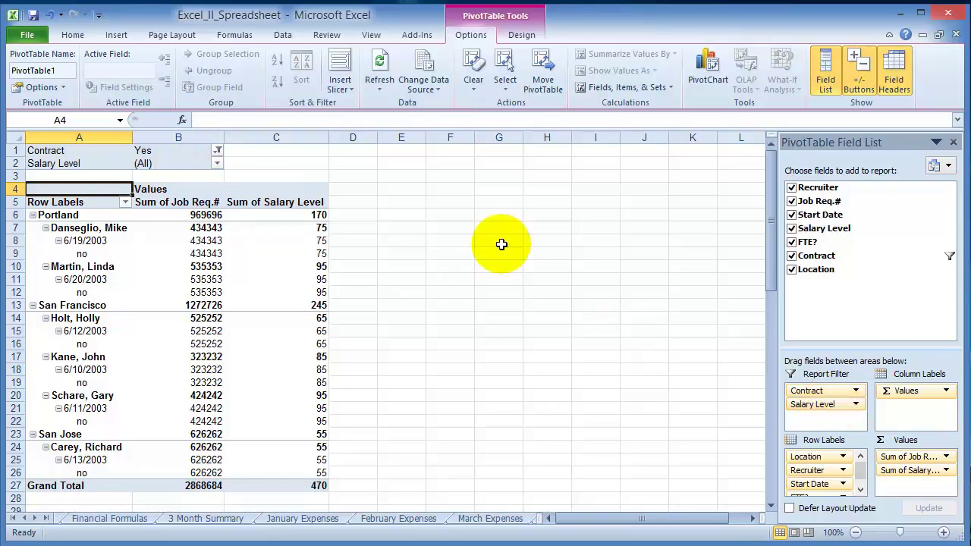
# Set the PivotTable's Salary Level report filter to 55.
pyautogui.click(217, 164)
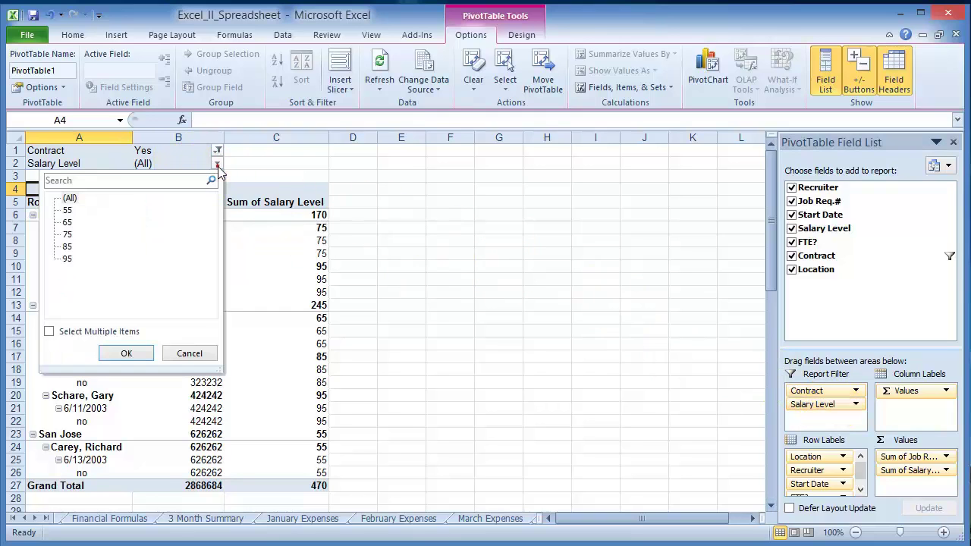
pyautogui.click(68, 215)
pyautogui.click(126, 353)
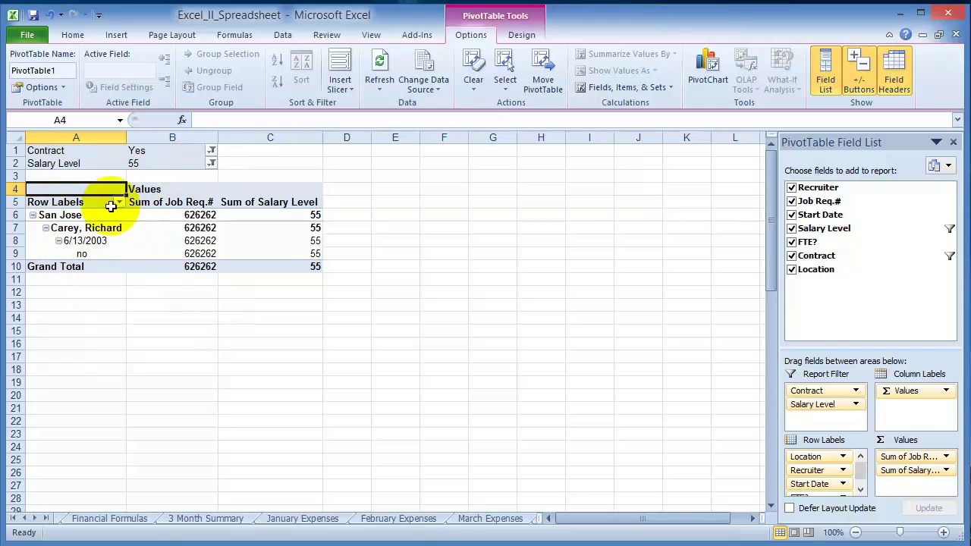
# Filter Salary Level to the multiple items 75, 85 and 95, and move the field to the column labels.
pyautogui.click(211, 164)
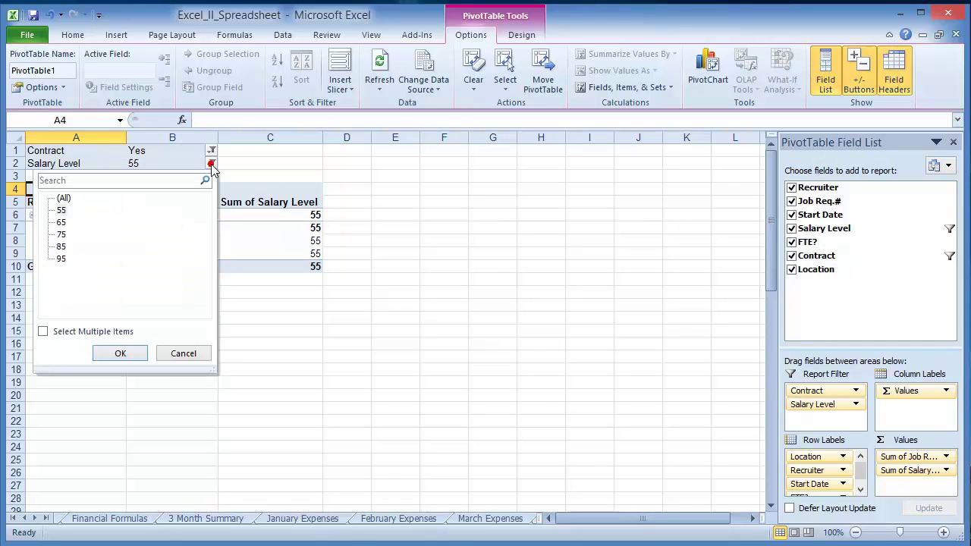
pyautogui.click(63, 259)
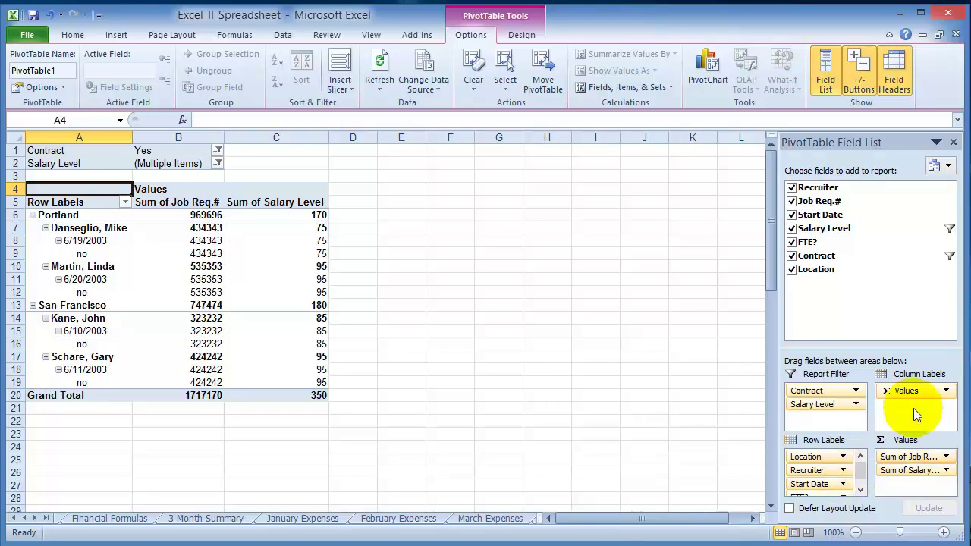
pyautogui.moveTo(820, 410); pyautogui.dragTo(904, 406)
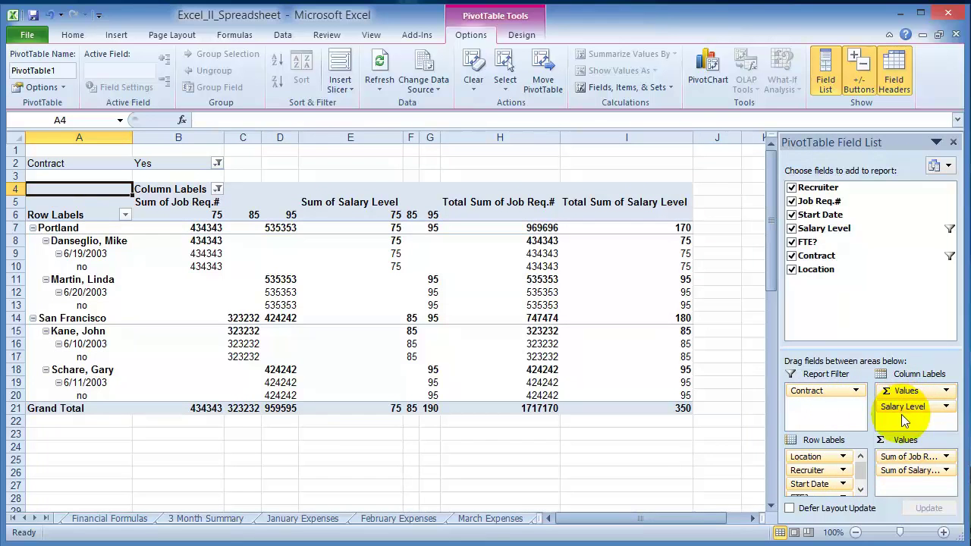
# Rearrange the Contract field and keep it as the report filter with (All) selected.
pyautogui.moveTo(819, 390)
pyautogui.mouseDown()
pyautogui.moveTo(916, 433)
pyautogui.moveTo(812, 418)
pyautogui.moveTo(823, 399)
pyautogui.mouseUp()
pyautogui.moveTo(903, 393); pyautogui.dragTo(849, 413)
pyautogui.click(520, 316)
# Make Start Date the first row label of the PivotTable, and place FTE? ahead of it.
pyautogui.moveTo(807, 484); pyautogui.dragTo(831, 456)
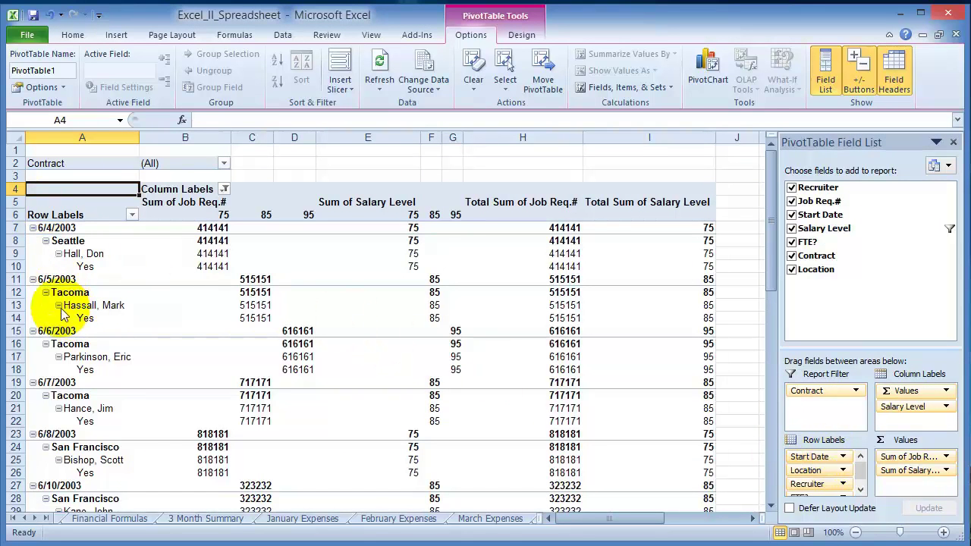
pyautogui.click(861, 491)
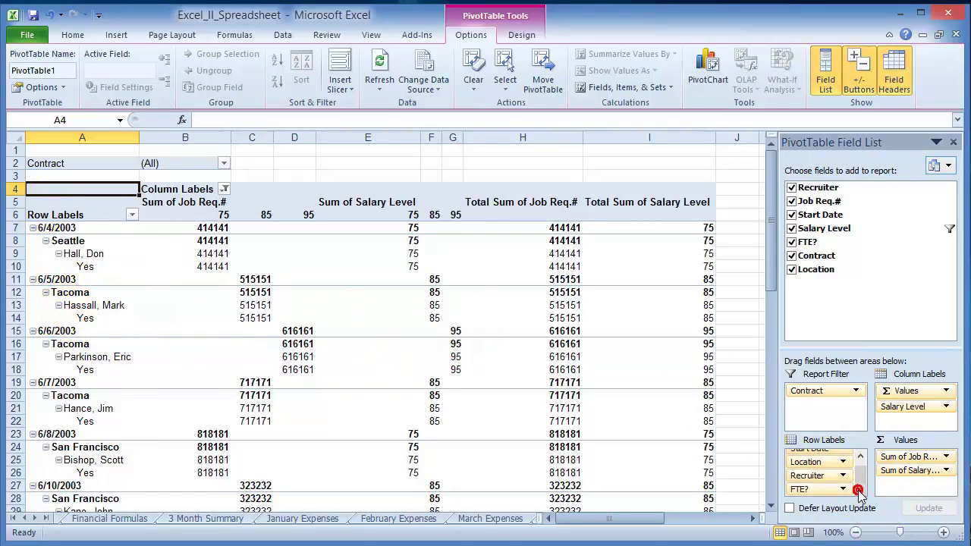
pyautogui.moveTo(811, 489); pyautogui.dragTo(813, 454)
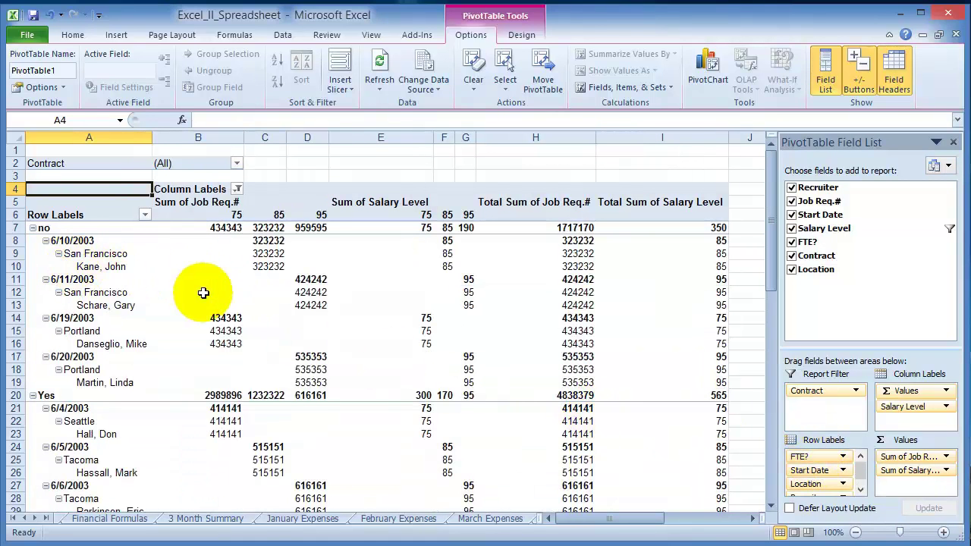
# Bring Recruiter to the front of the PivotTable's row labels, and place Start Date ahead of it.
pyautogui.moveTo(203, 293)
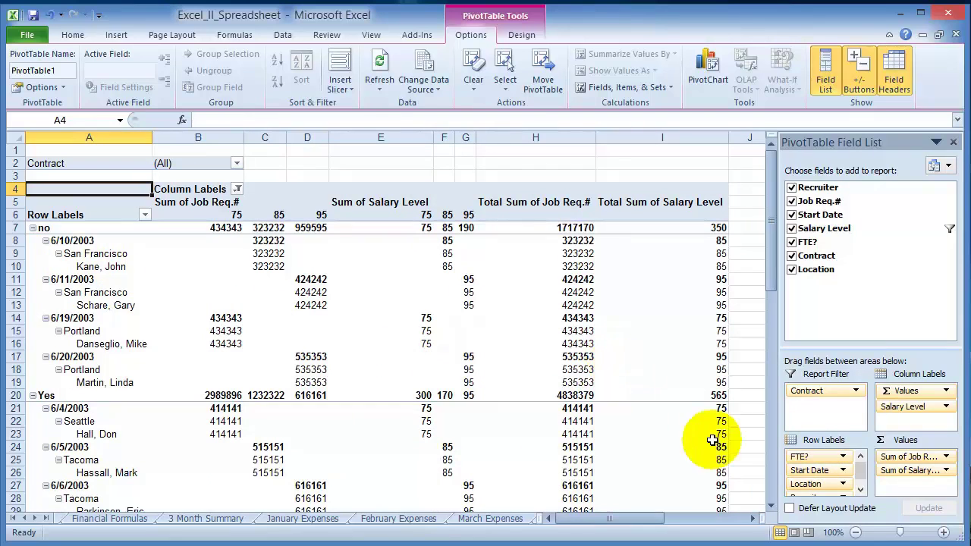
pyautogui.click(861, 490)
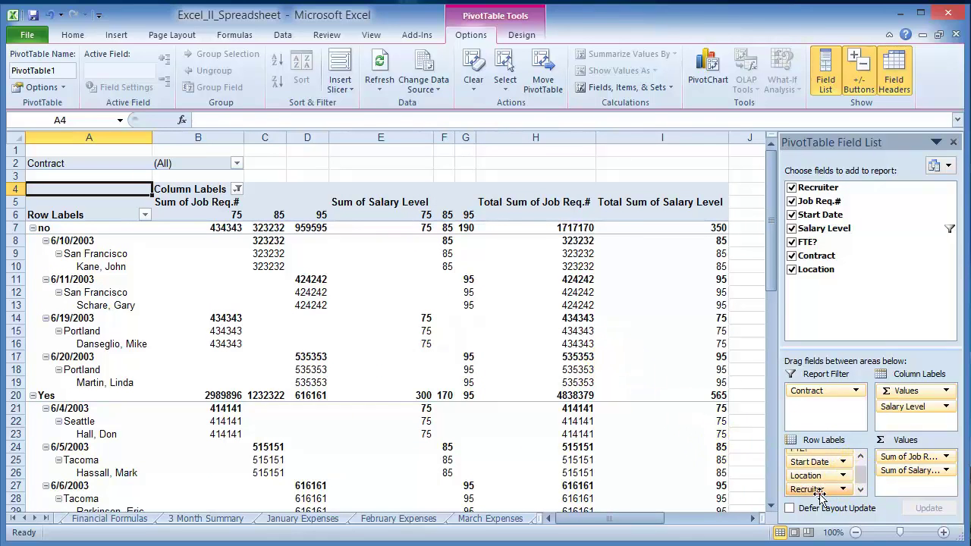
pyautogui.moveTo(813, 454); pyautogui.dragTo(812, 450)
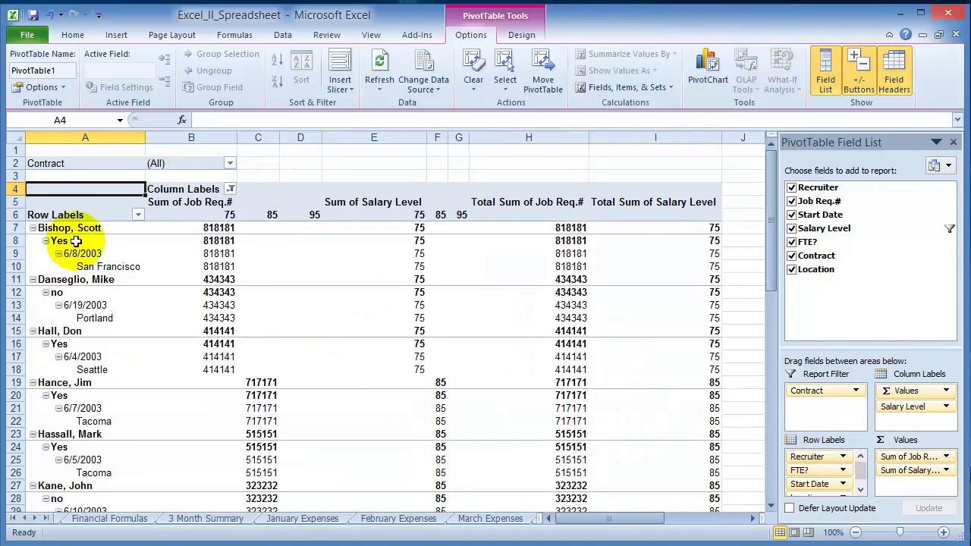
pyautogui.moveTo(818, 483); pyautogui.dragTo(814, 454)
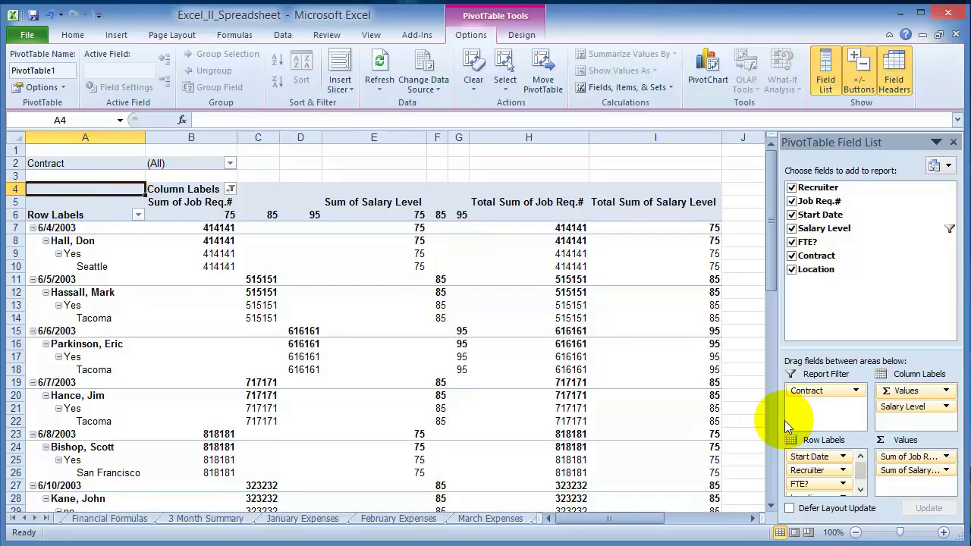